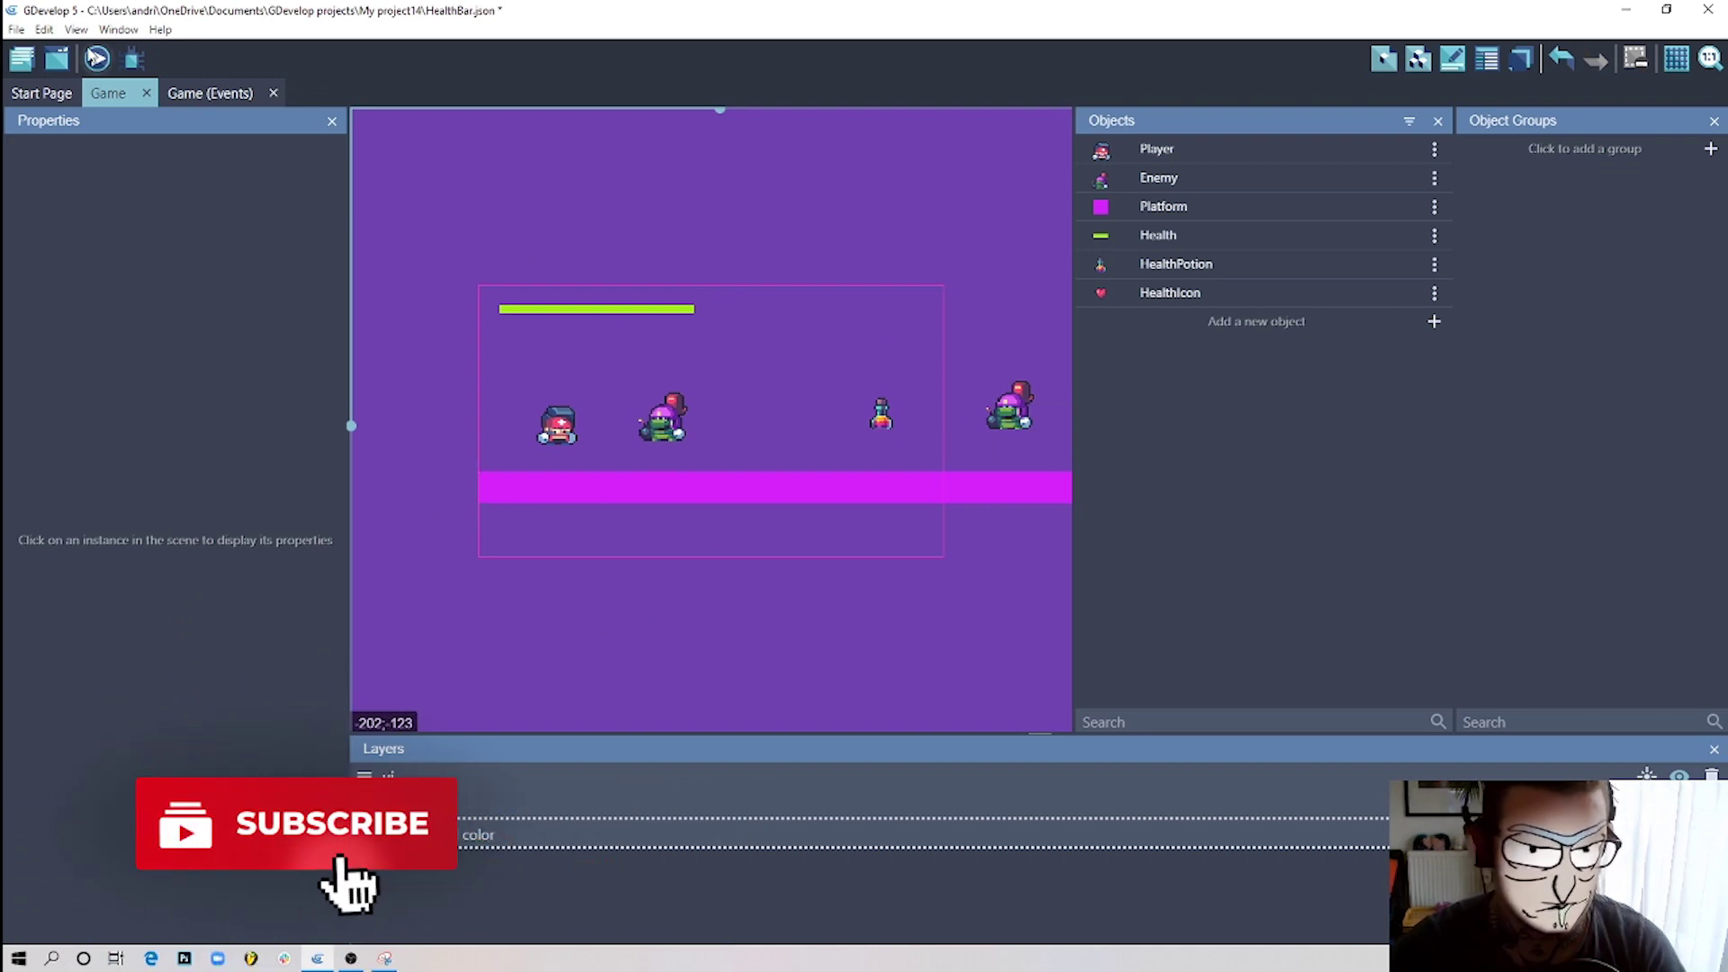
# Preview the game and move the player right, jumping the enemy and collecting health potions.
pyautogui.click(97, 58)
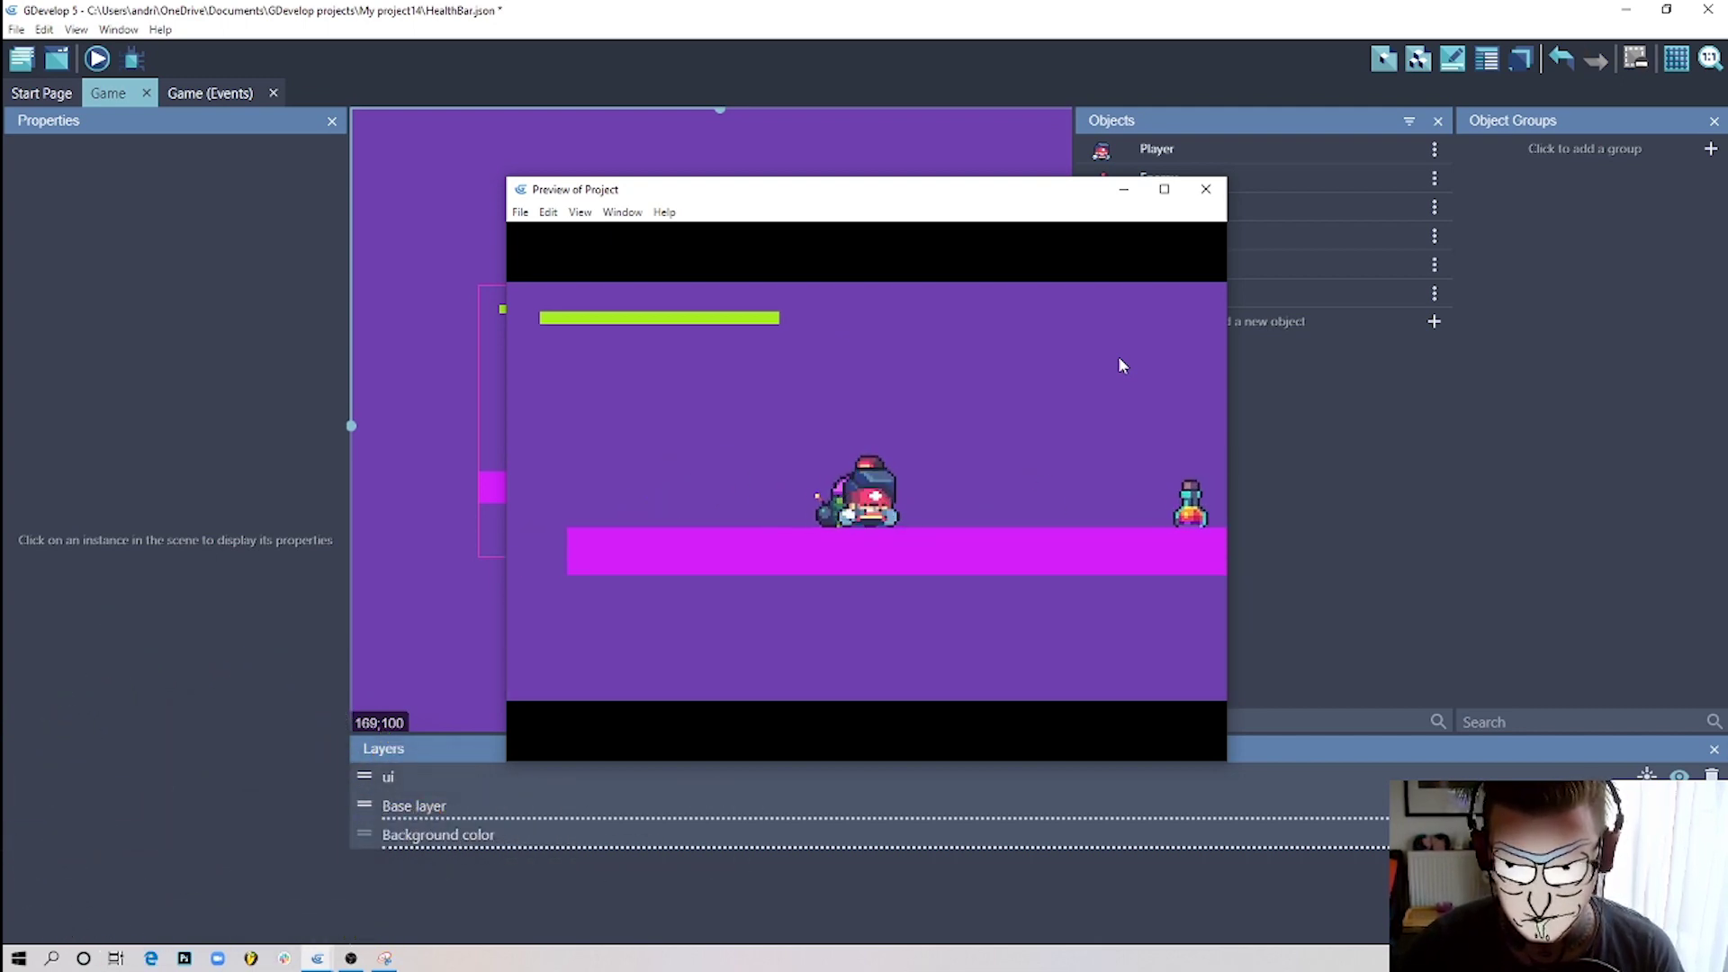
pyautogui.press('Right')
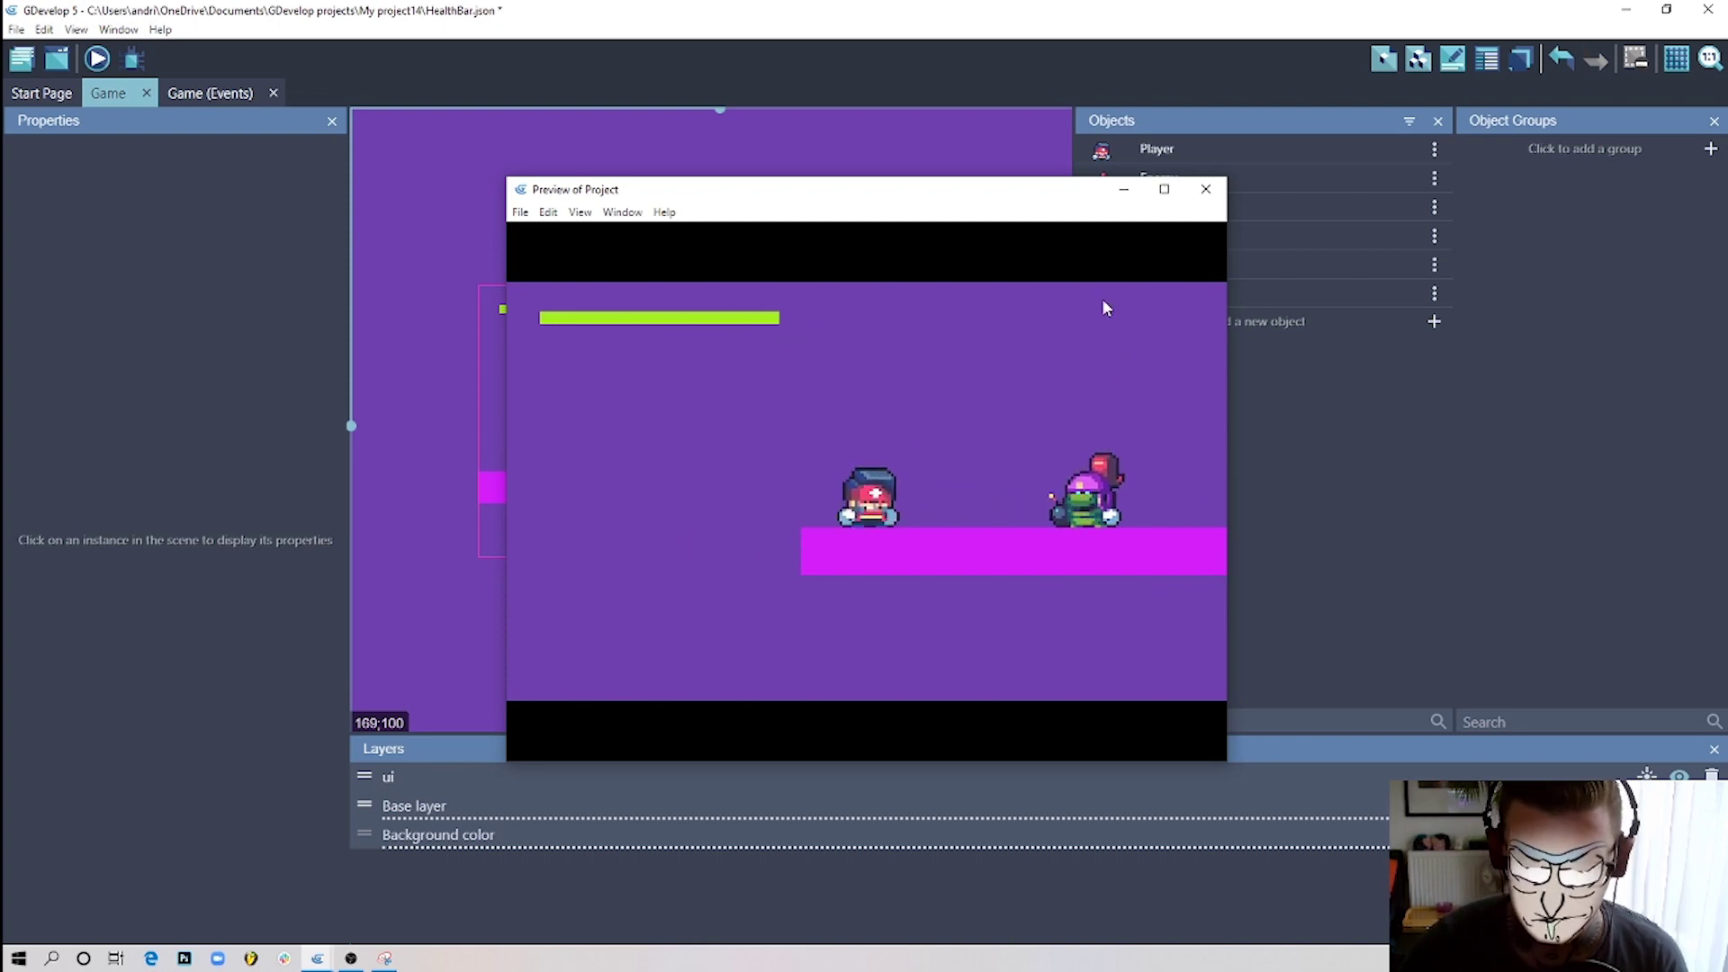
pyautogui.press('space')
pyautogui.press('Right')
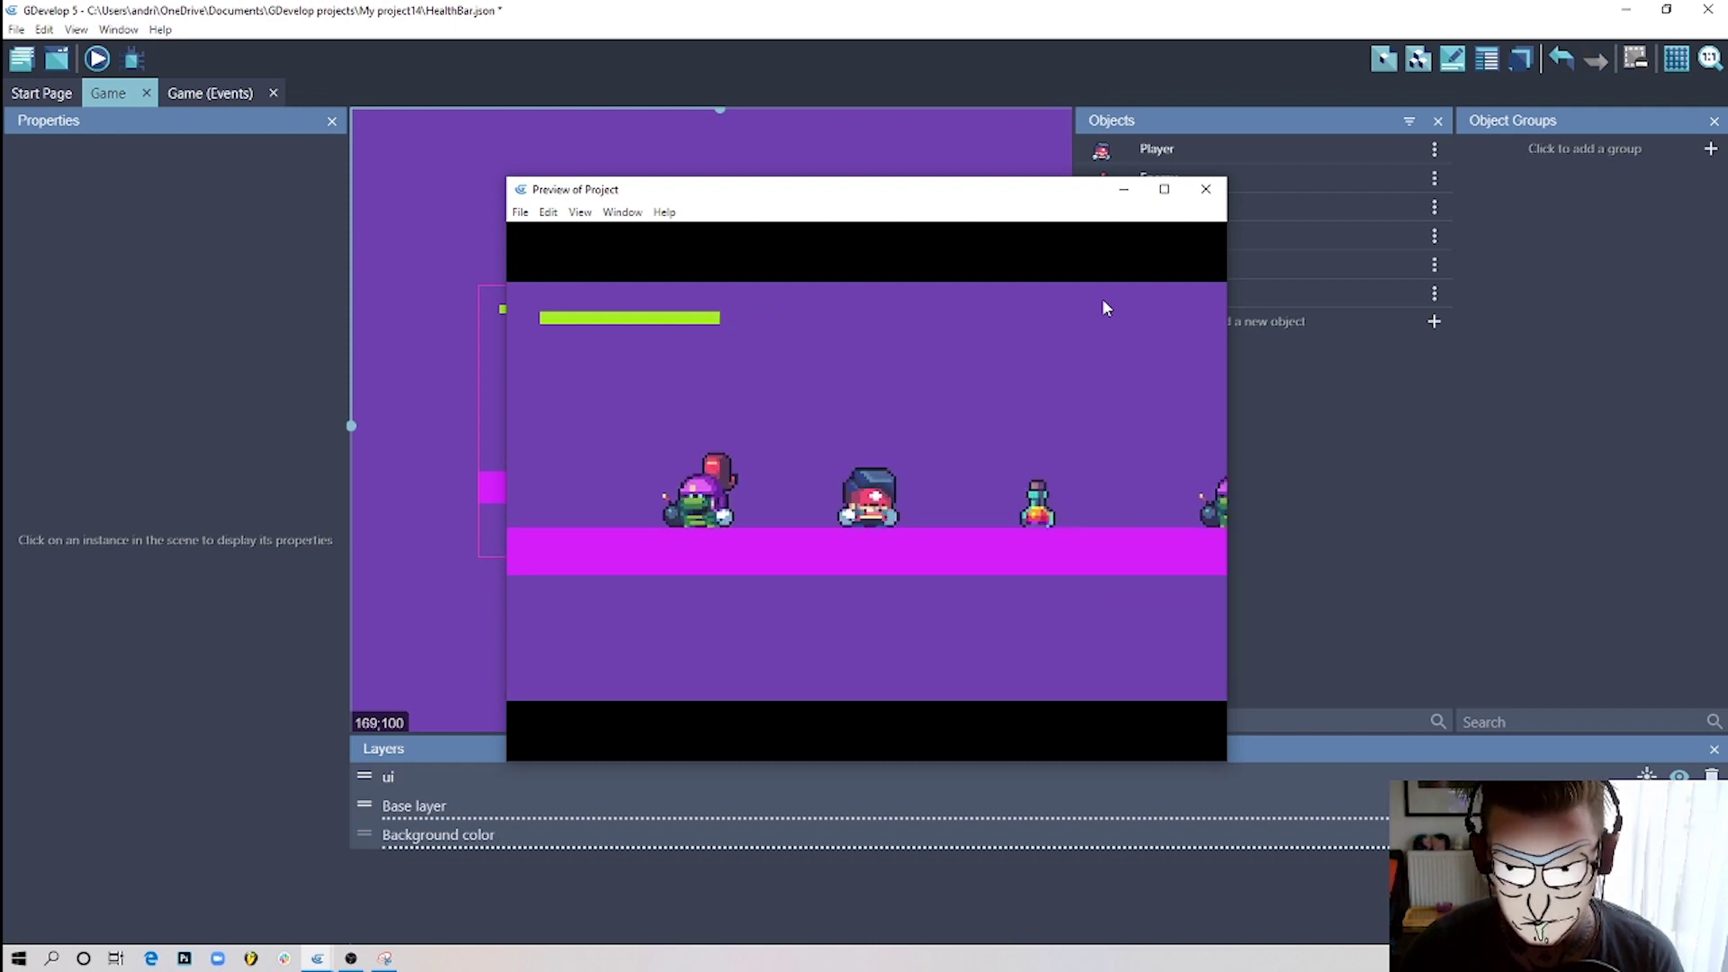
pyautogui.press('Right')
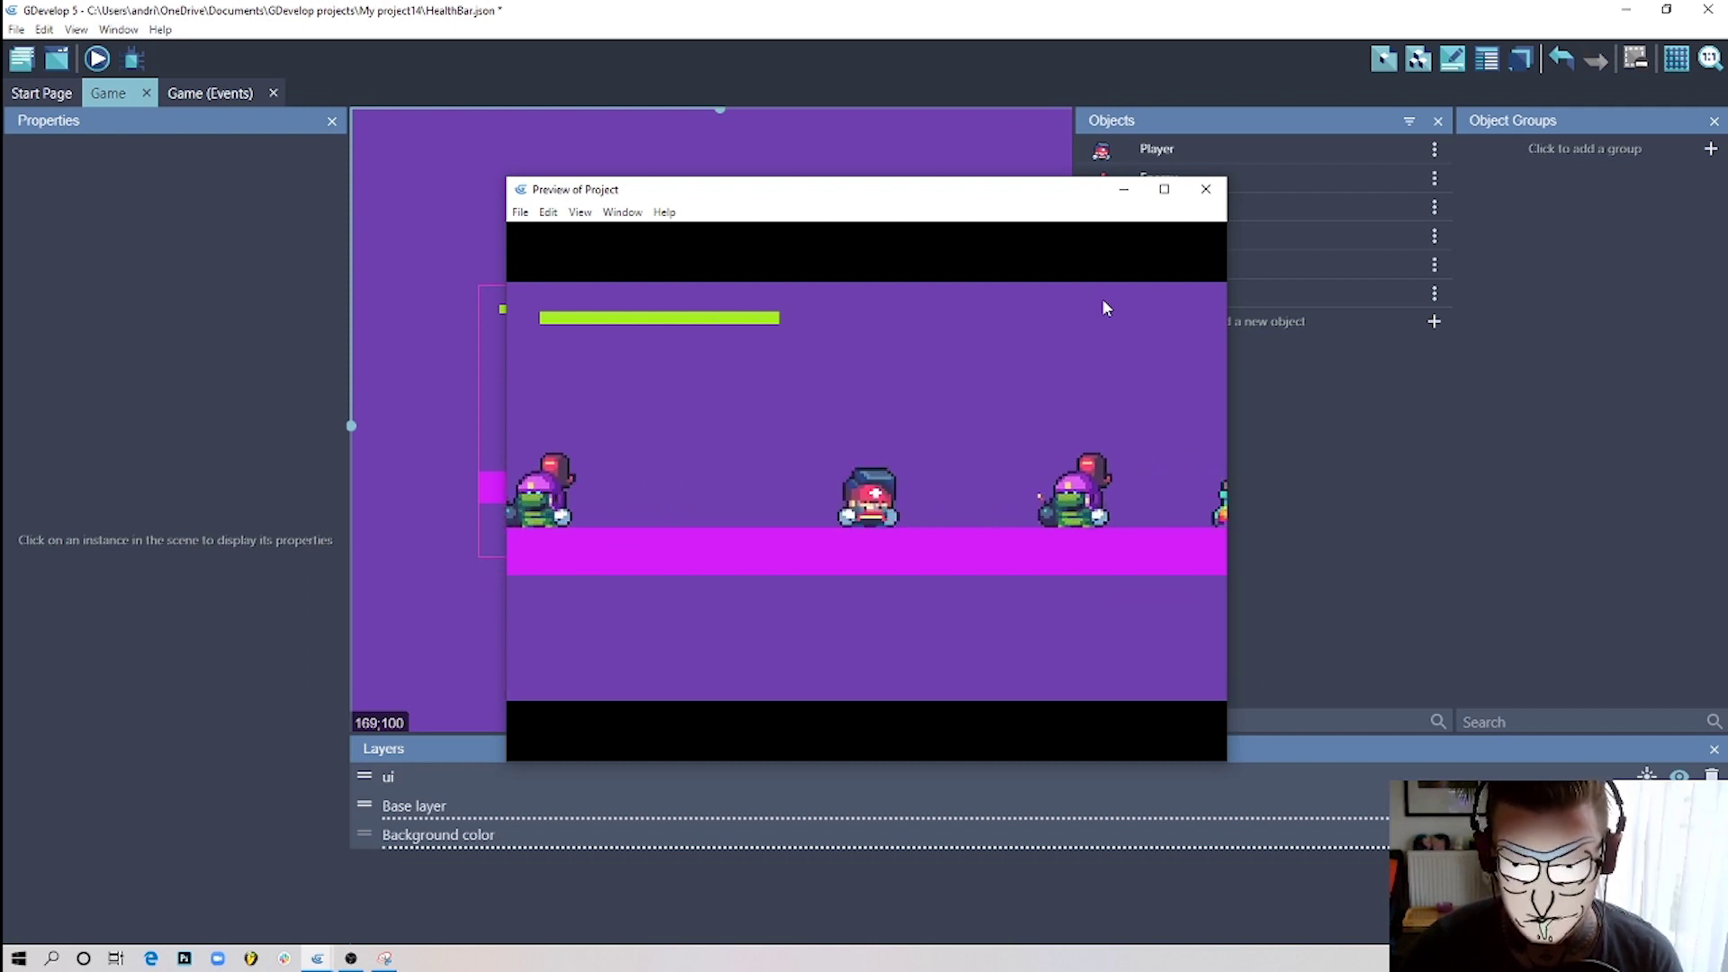
pyautogui.press('Right')
pyautogui.press('space')
pyautogui.press('Right')
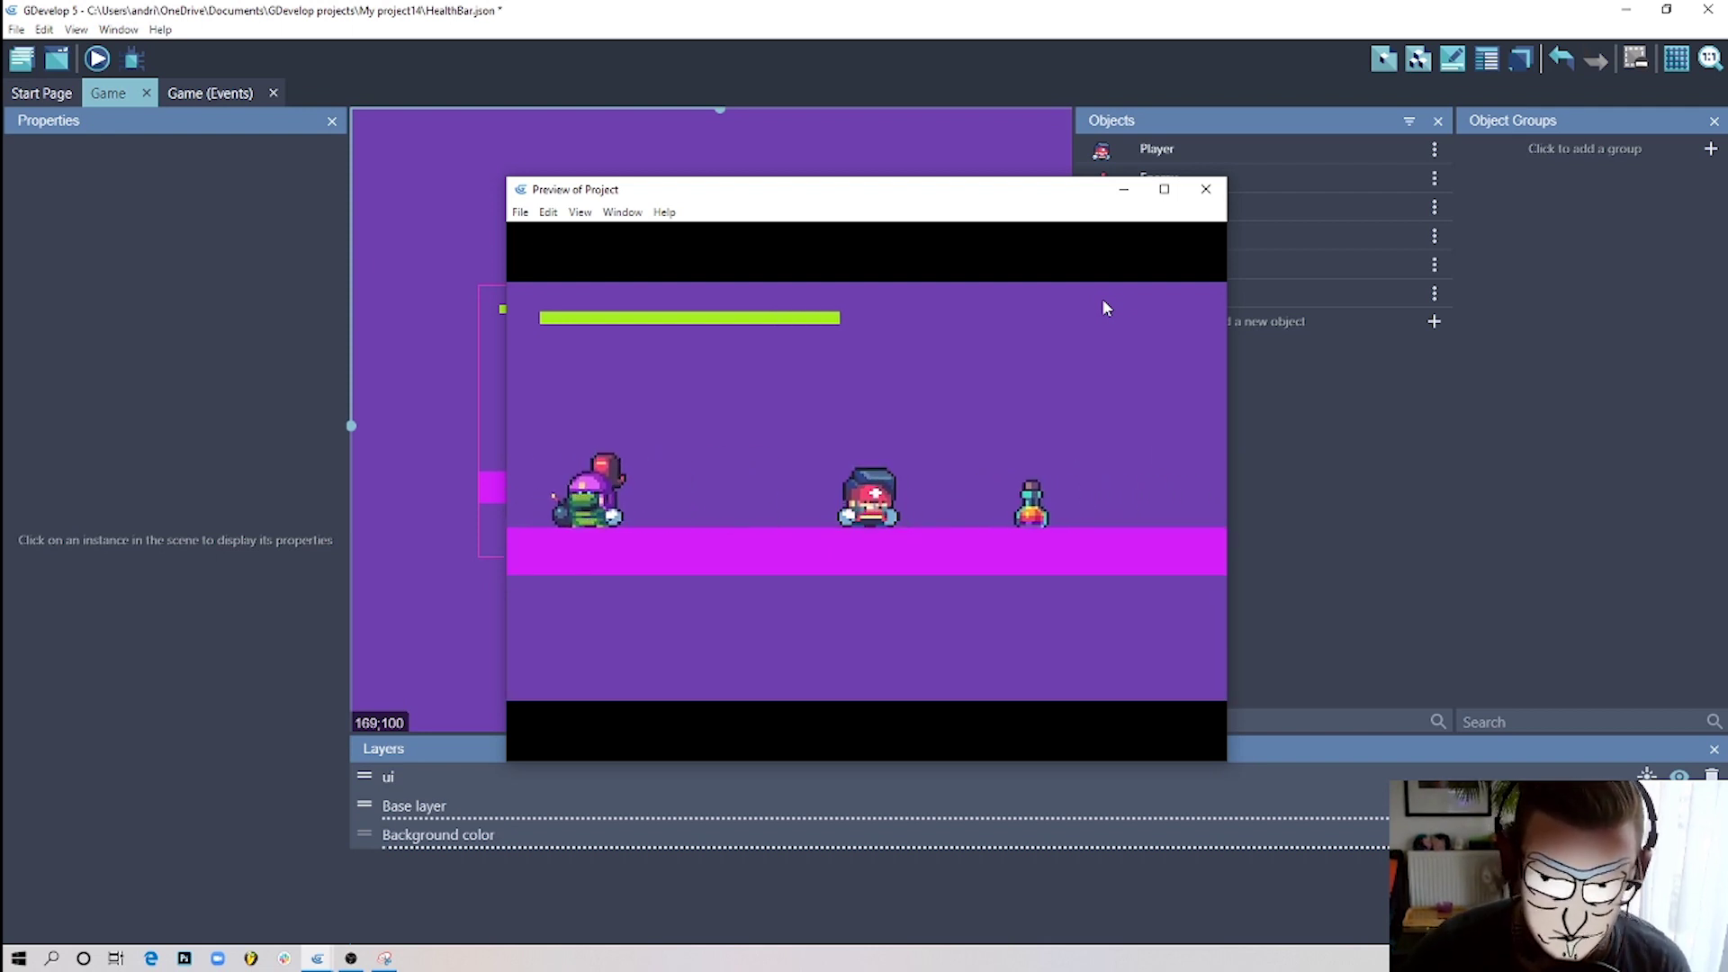
# Run the player into enemies until health runs out, then restart from the death screen.
pyautogui.press('Right')
pyautogui.press('Left')
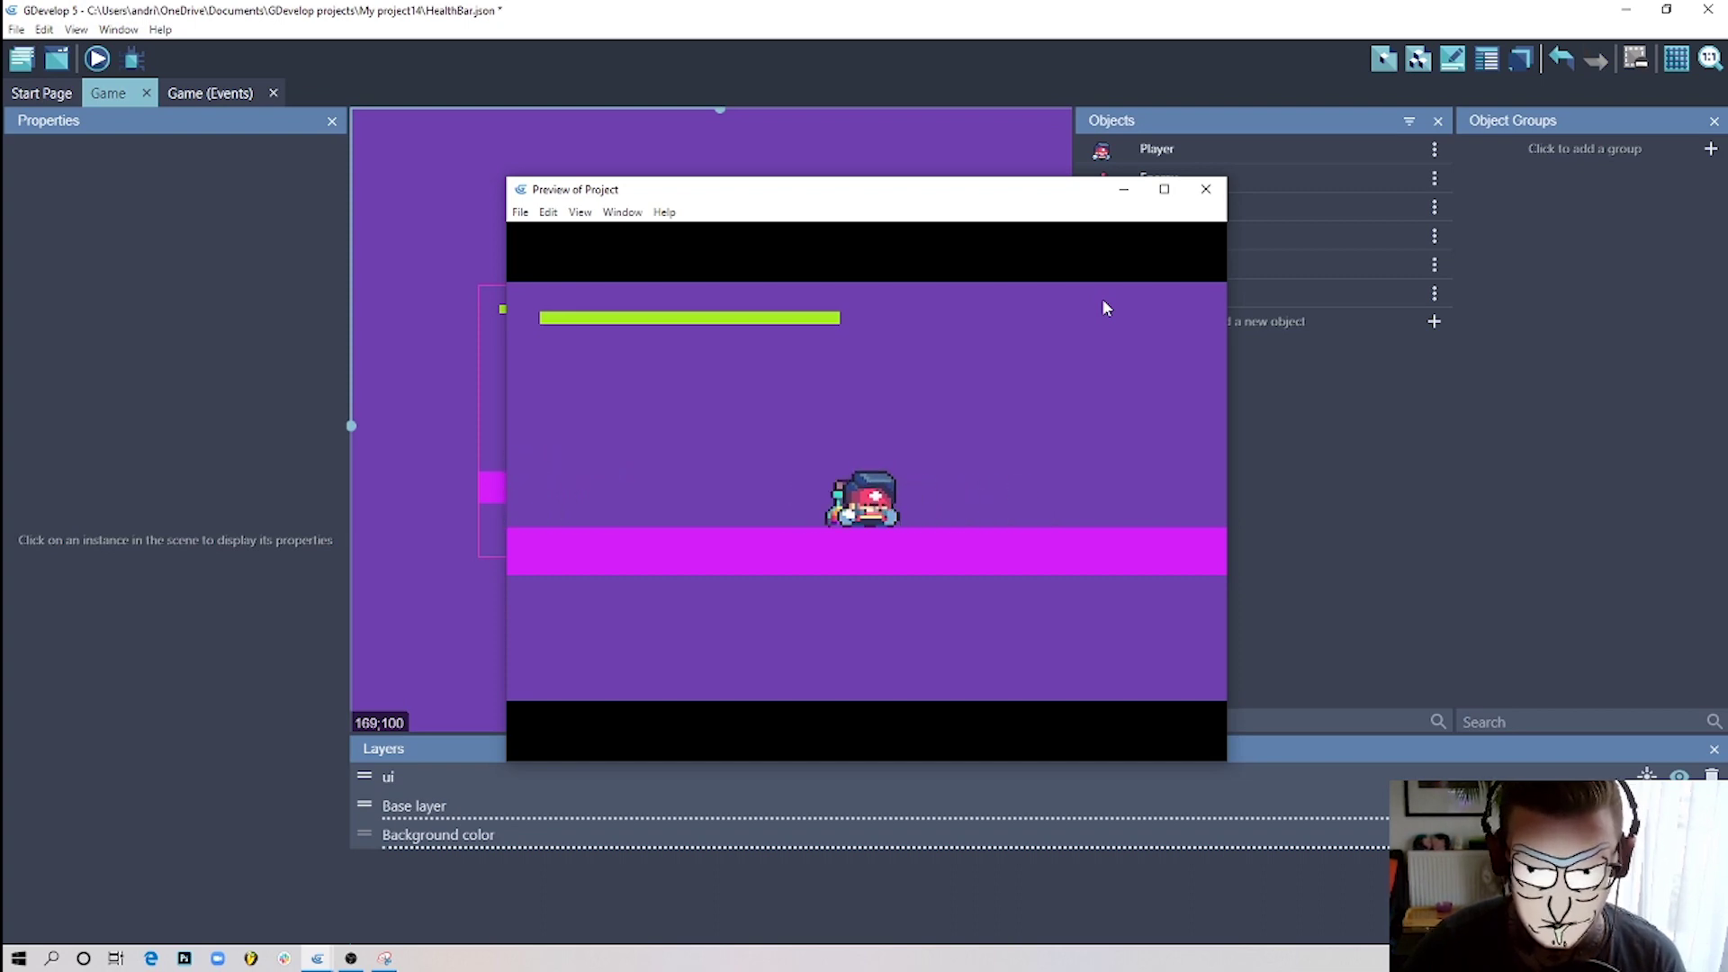
pyautogui.press('Right')
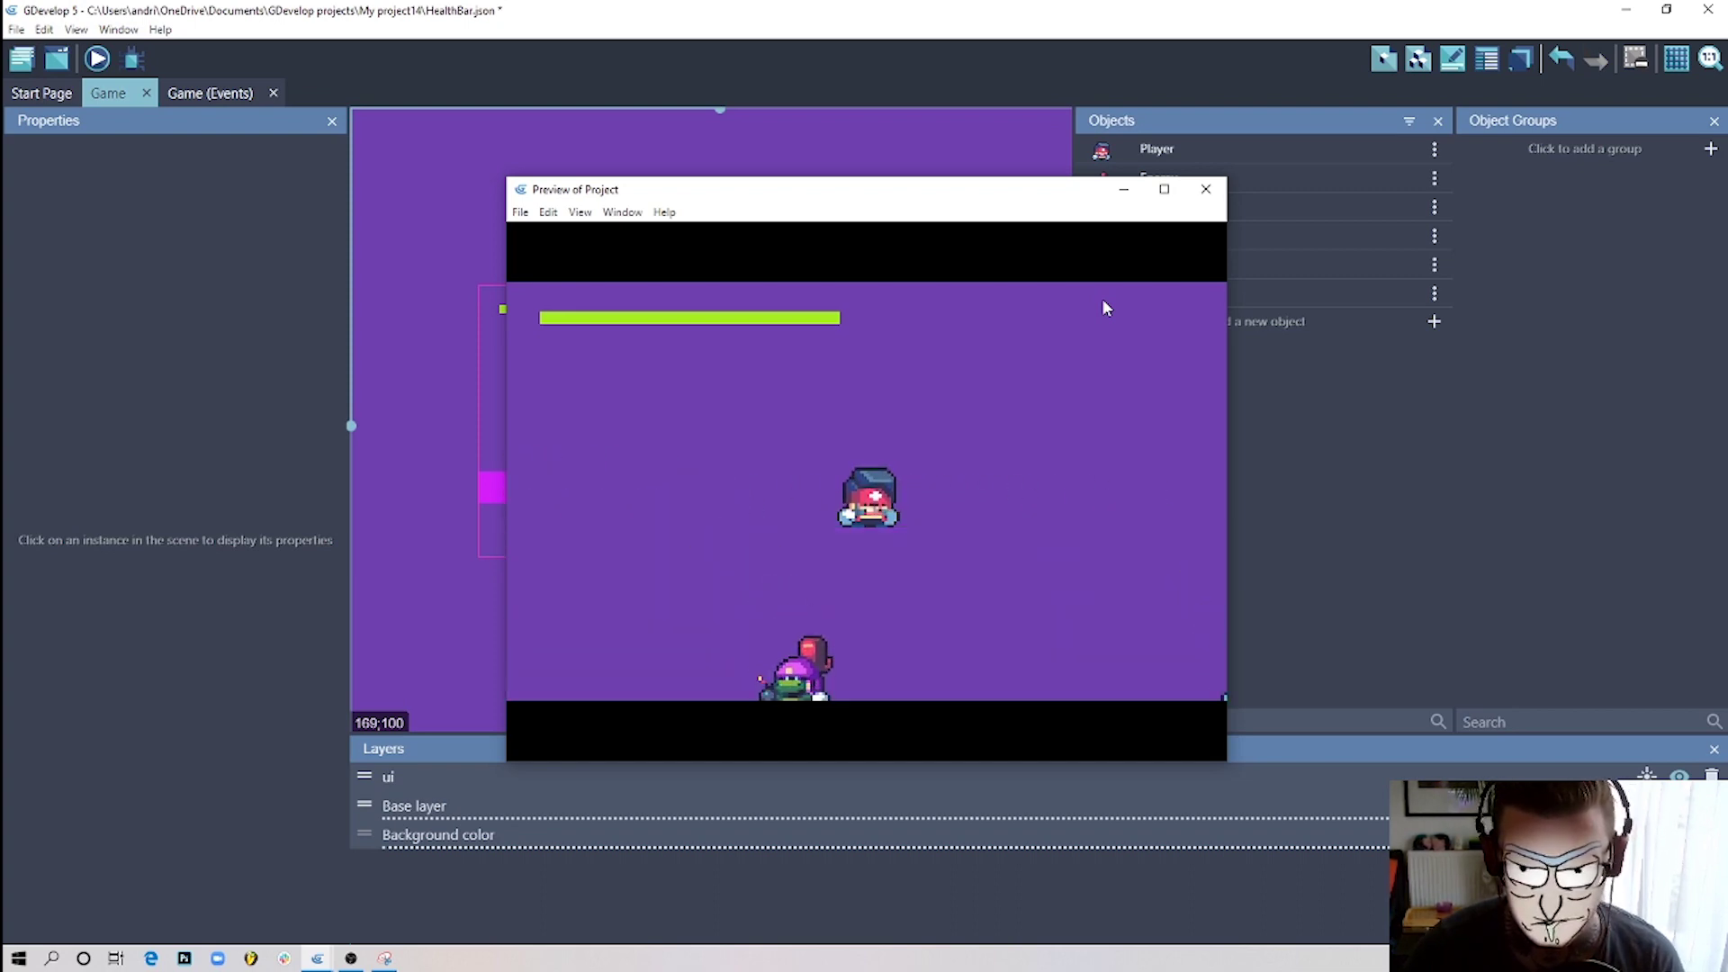
pyautogui.press('Right')
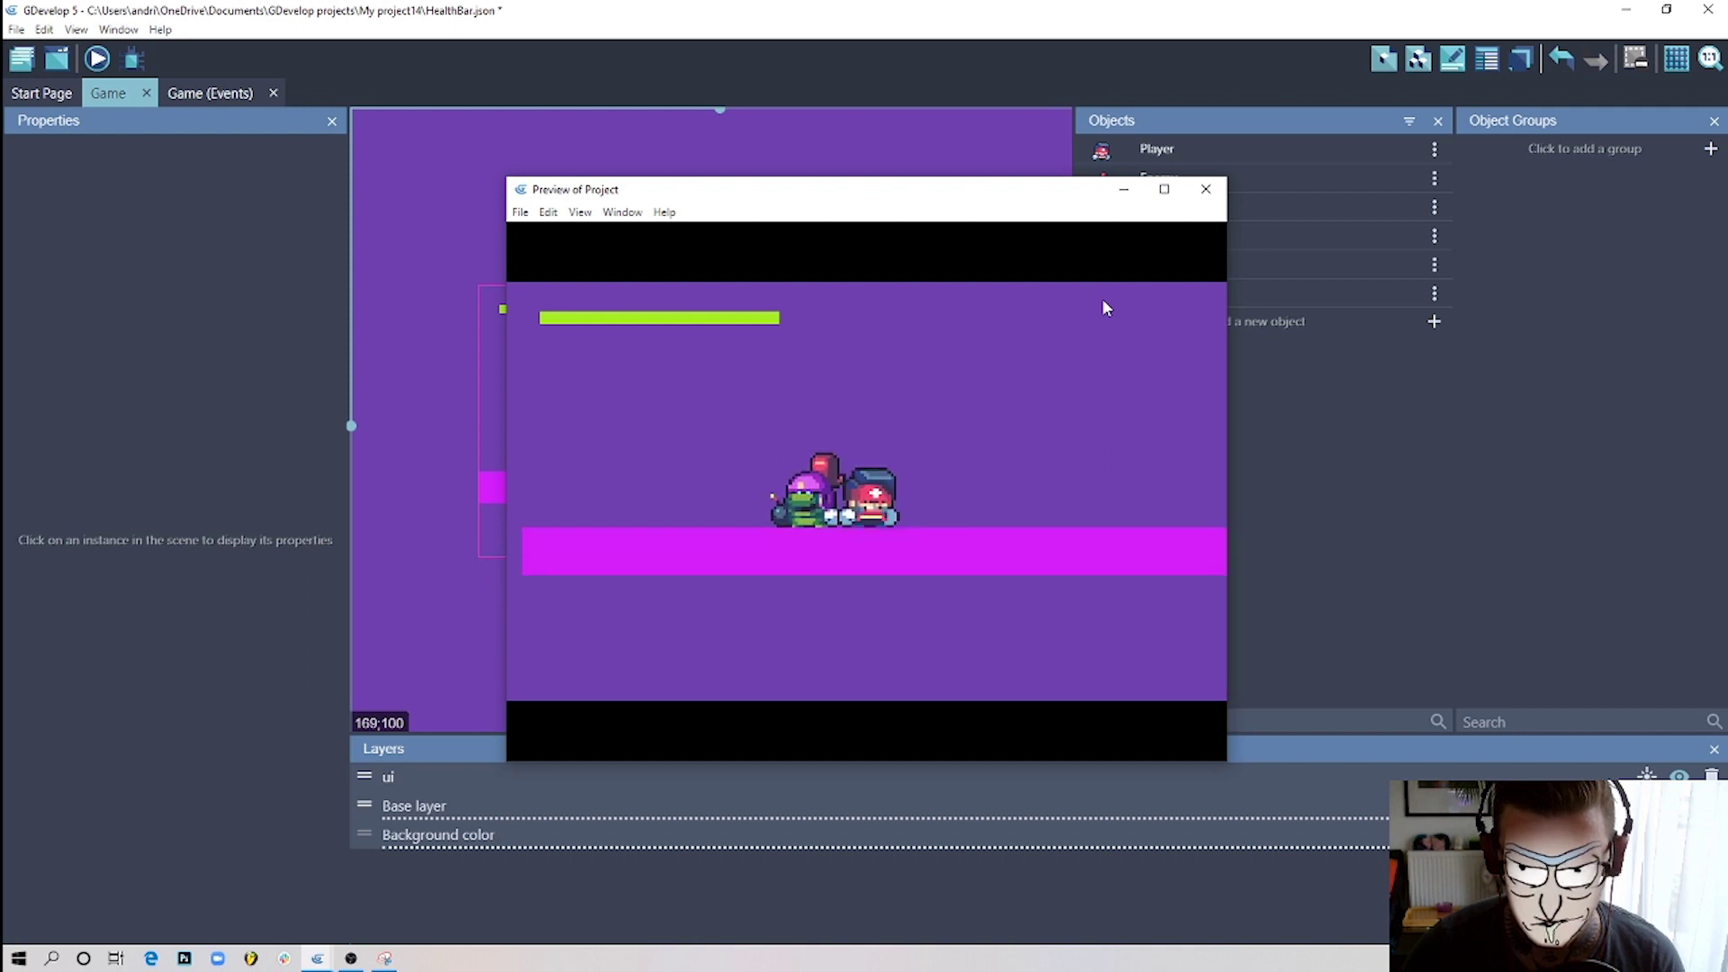
pyautogui.press('Left')
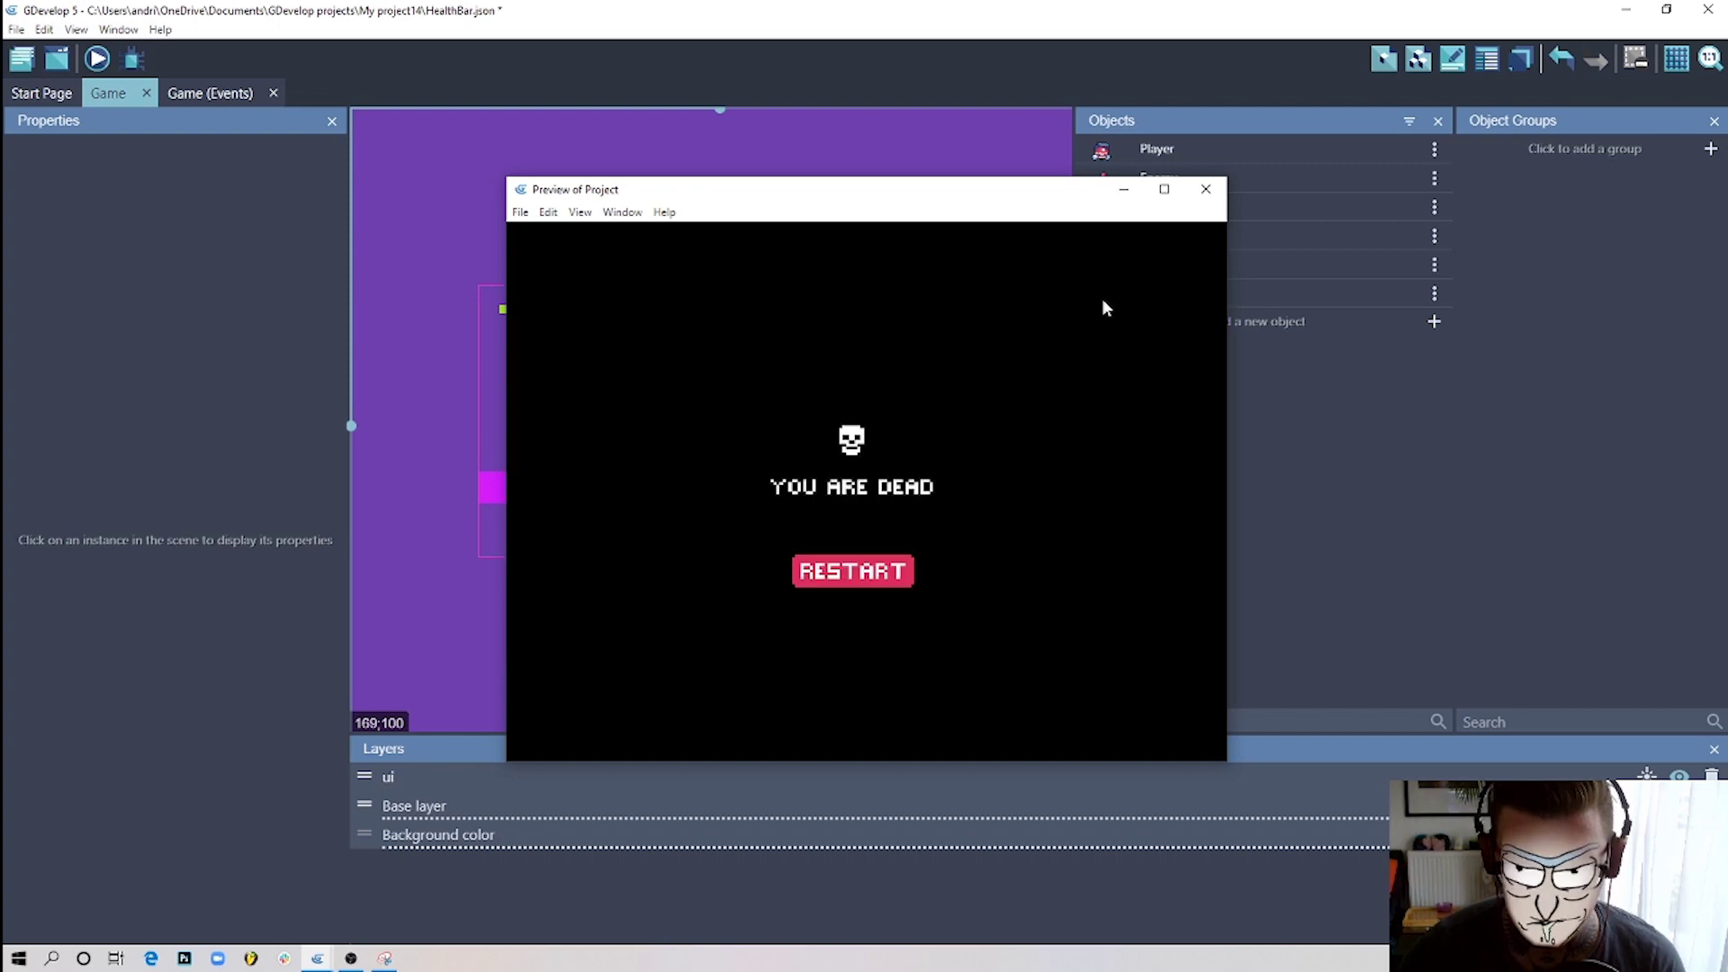
pyautogui.click(892, 573)
# Close the preview and confirm the health bar is 100 by 4 on the ui layer.
pyautogui.click(1205, 189)
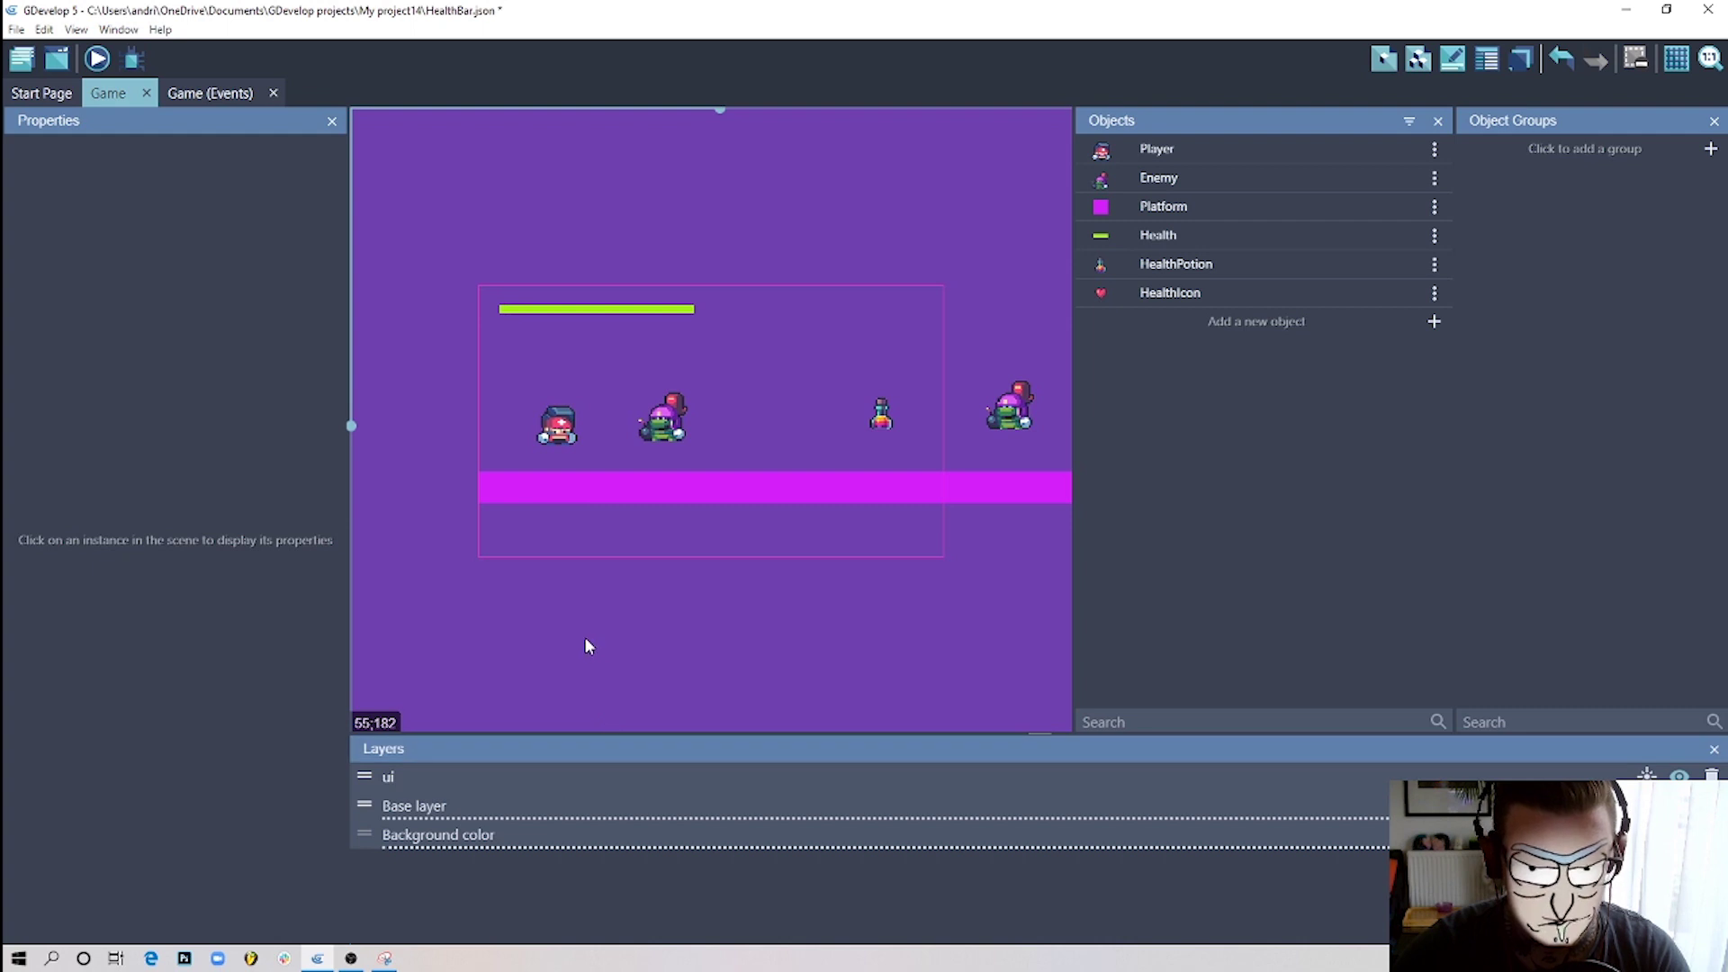
pyautogui.click(623, 310)
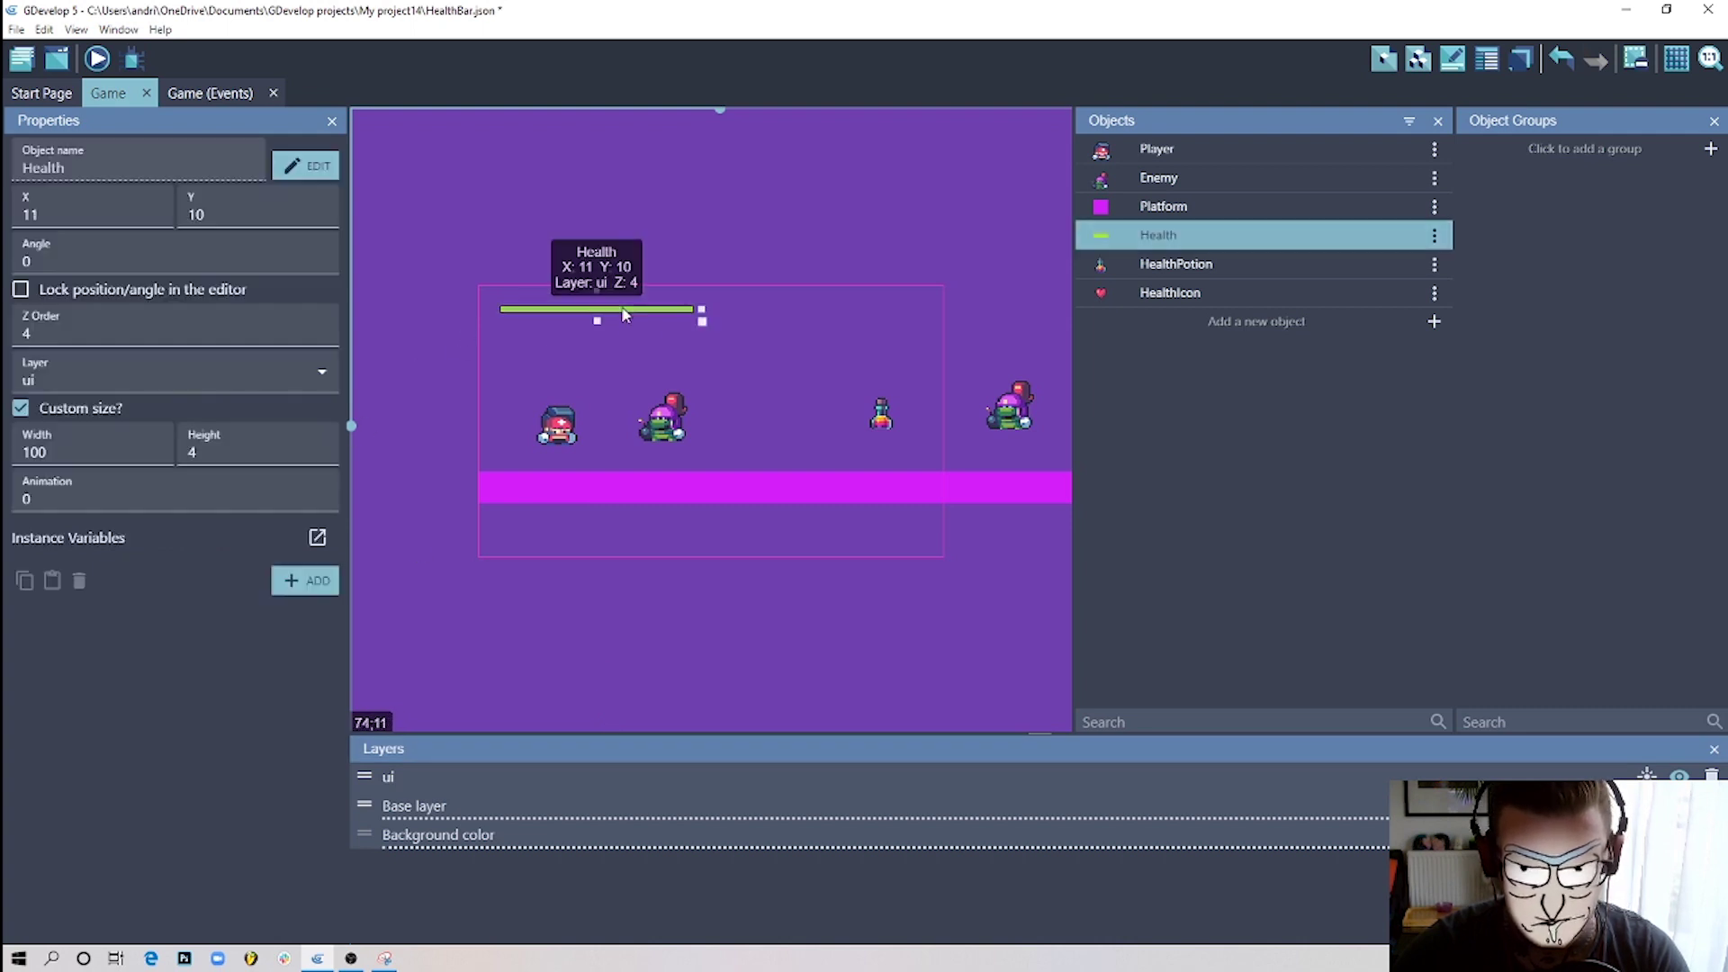
pyautogui.click(509, 597)
pyautogui.click(540, 310)
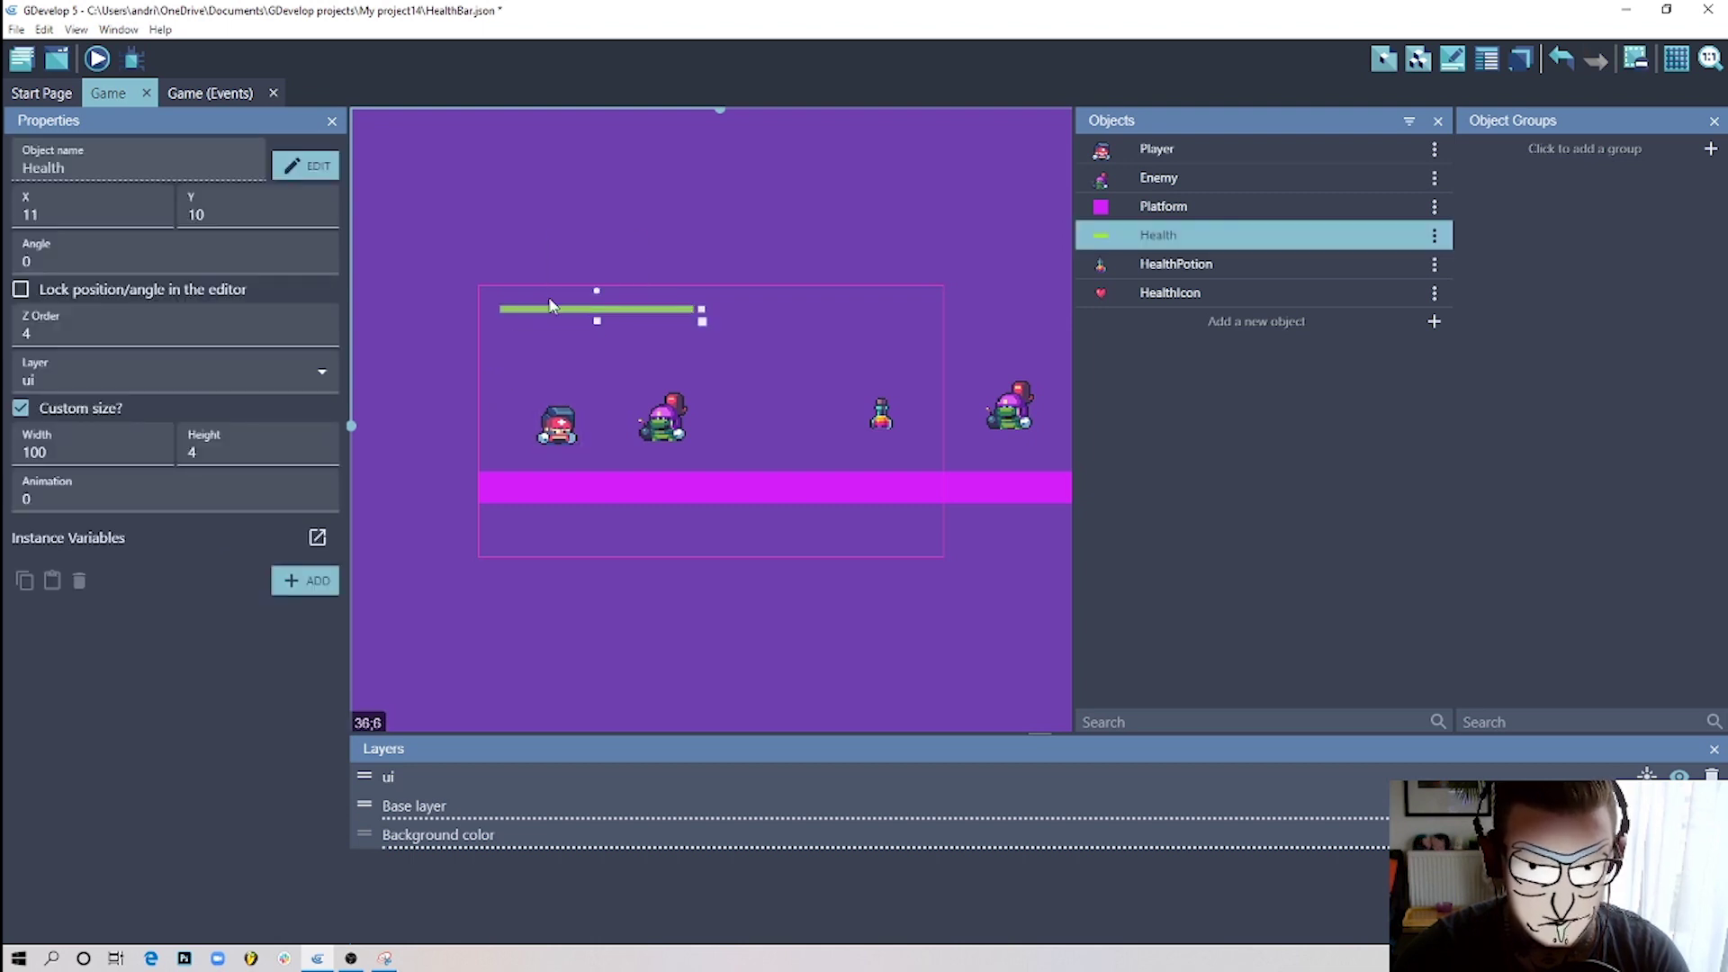
pyautogui.click(594, 576)
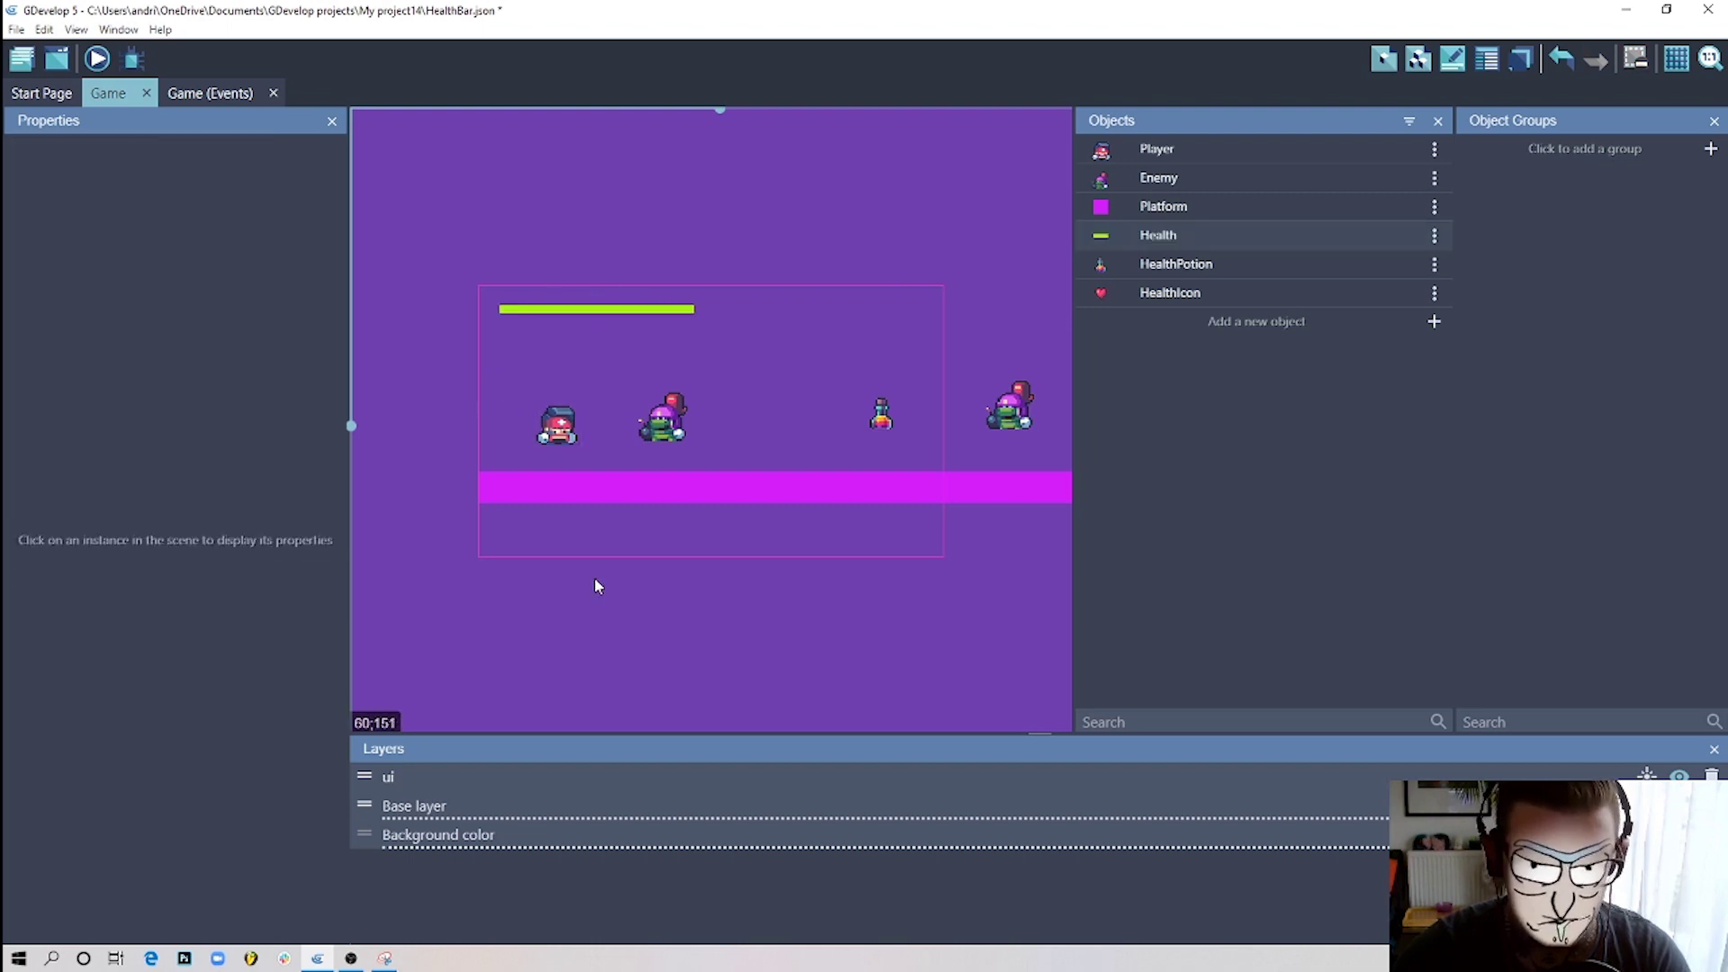
pyautogui.click(581, 311)
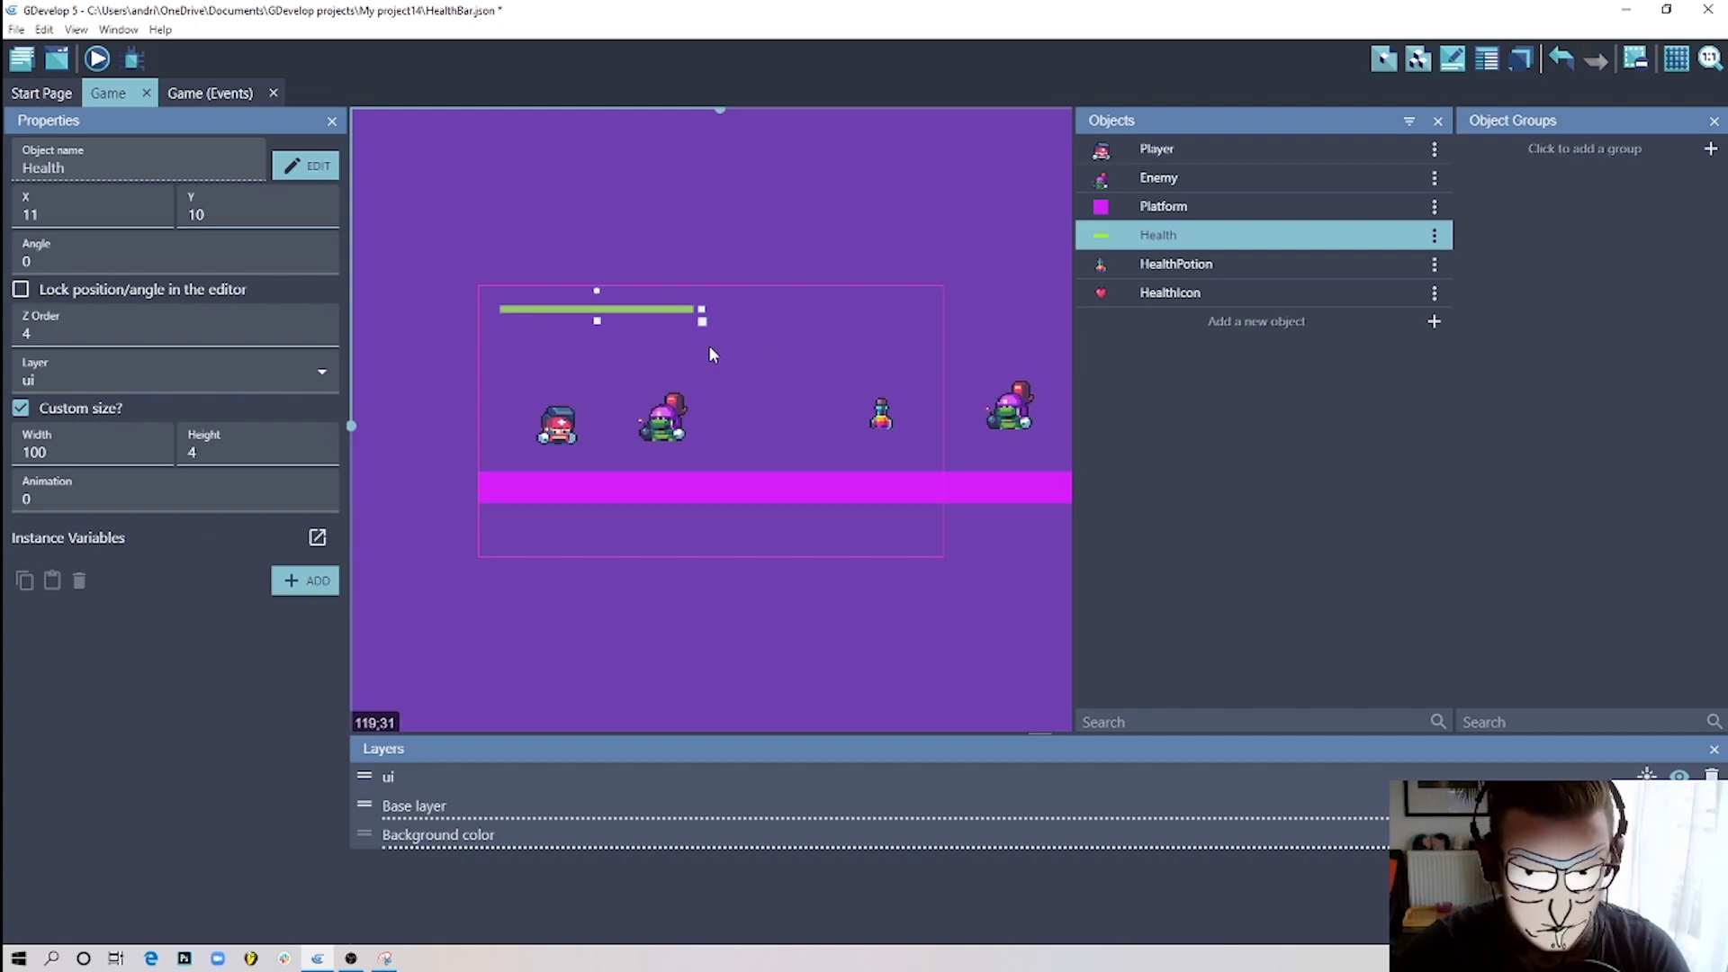
pyautogui.click(674, 214)
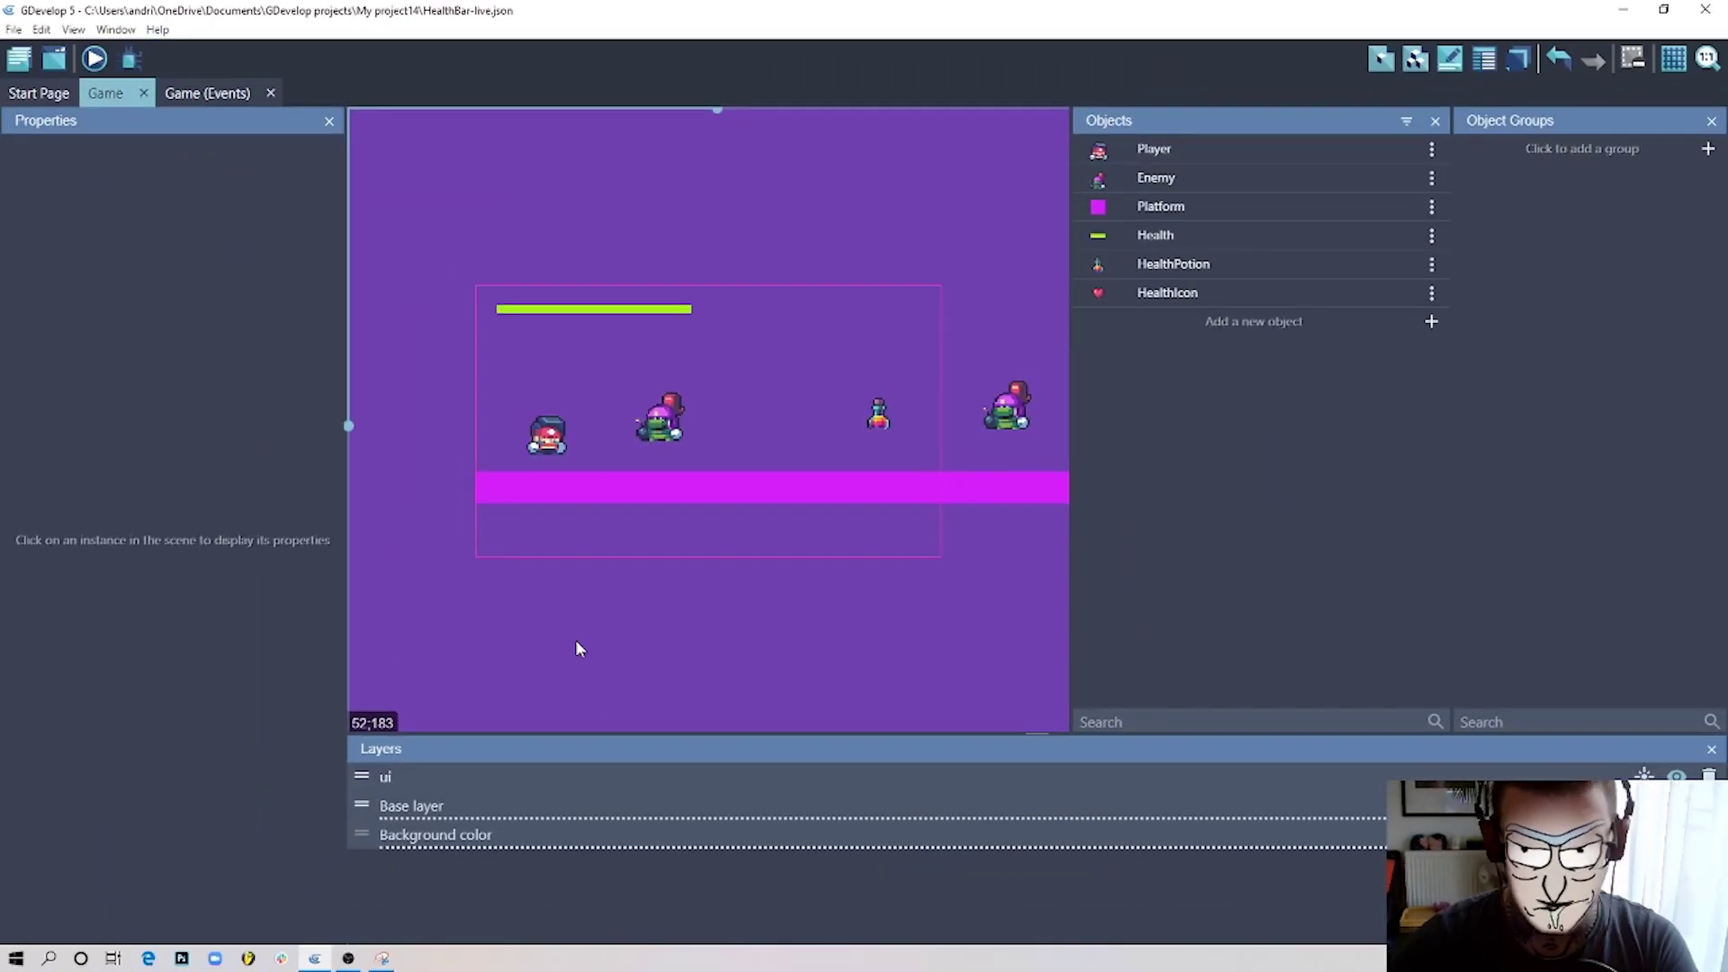
# Glance at the events sheet, nudge the Player slightly, and select each scene object in turn.
pyautogui.click(213, 93)
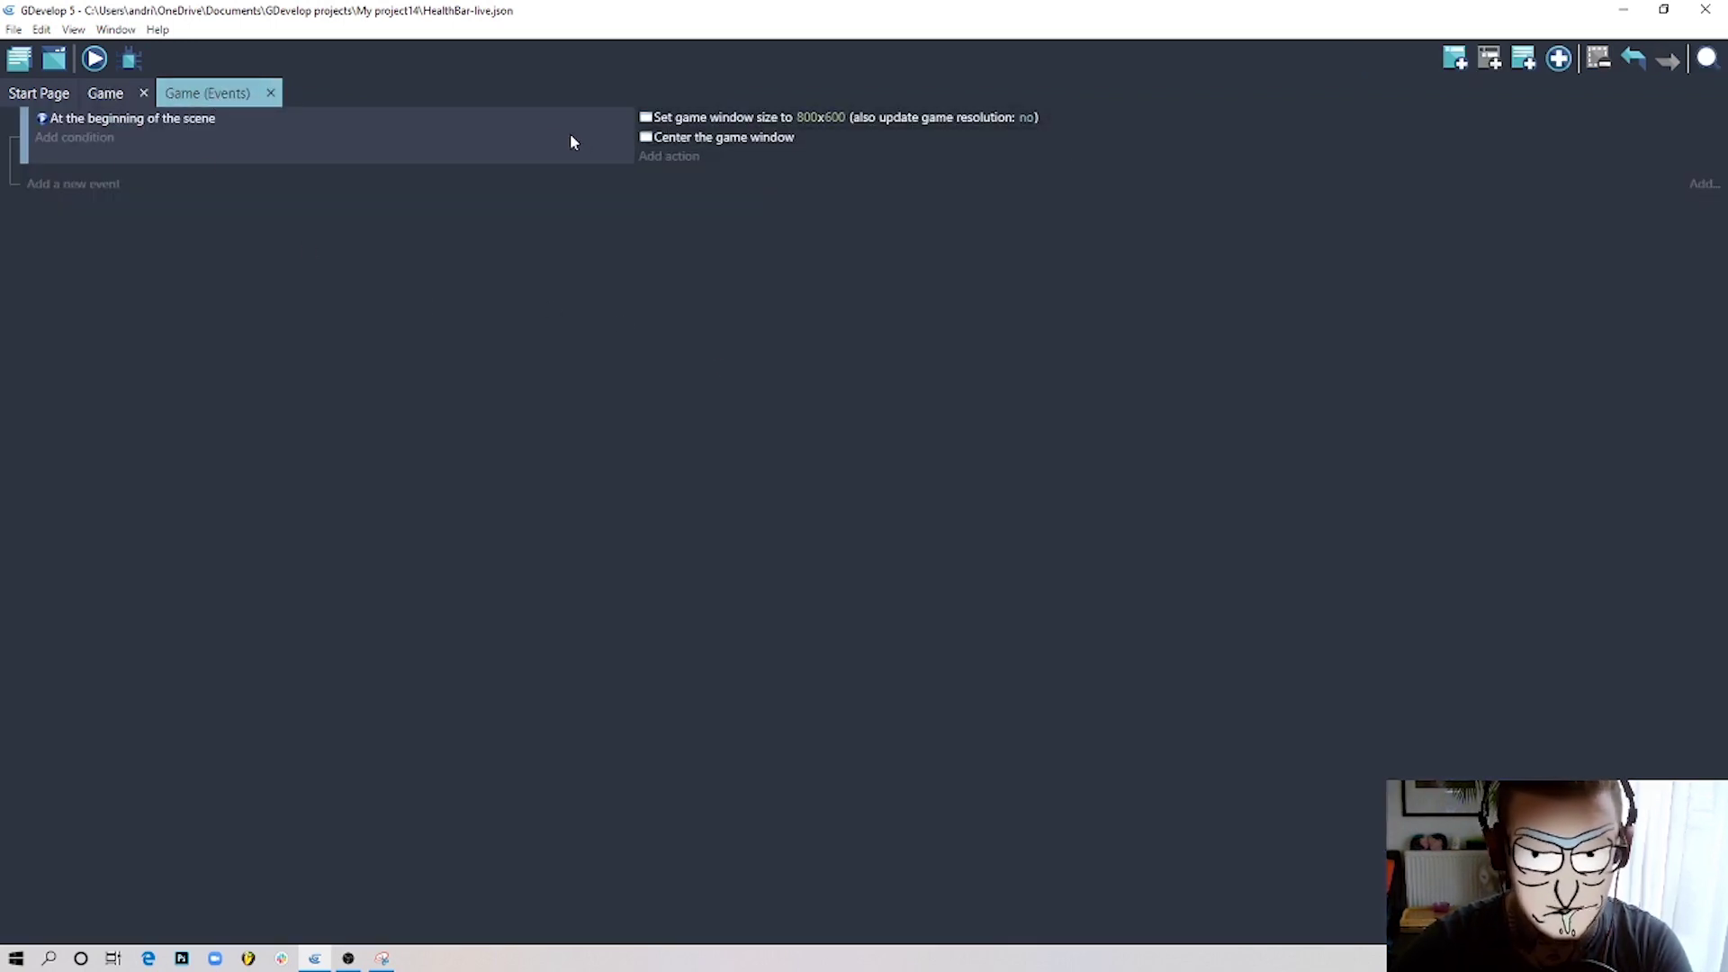
pyautogui.click(103, 94)
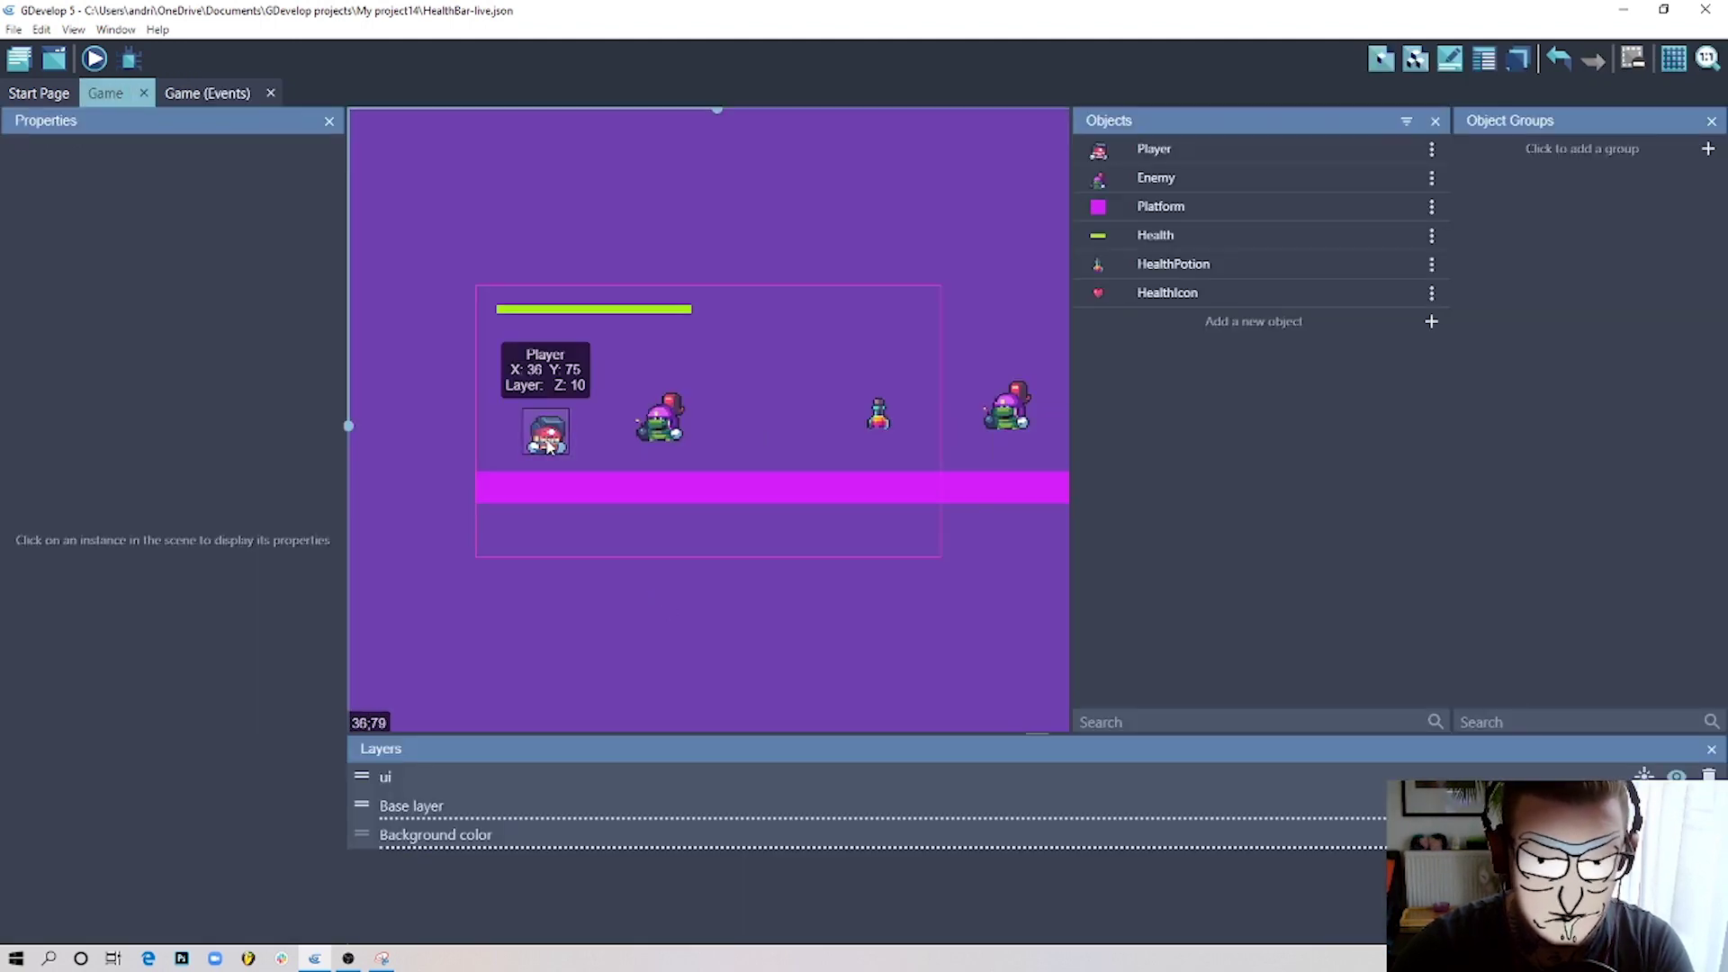
pyautogui.moveTo(547, 435); pyautogui.dragTo(537, 425)
pyautogui.click(607, 587)
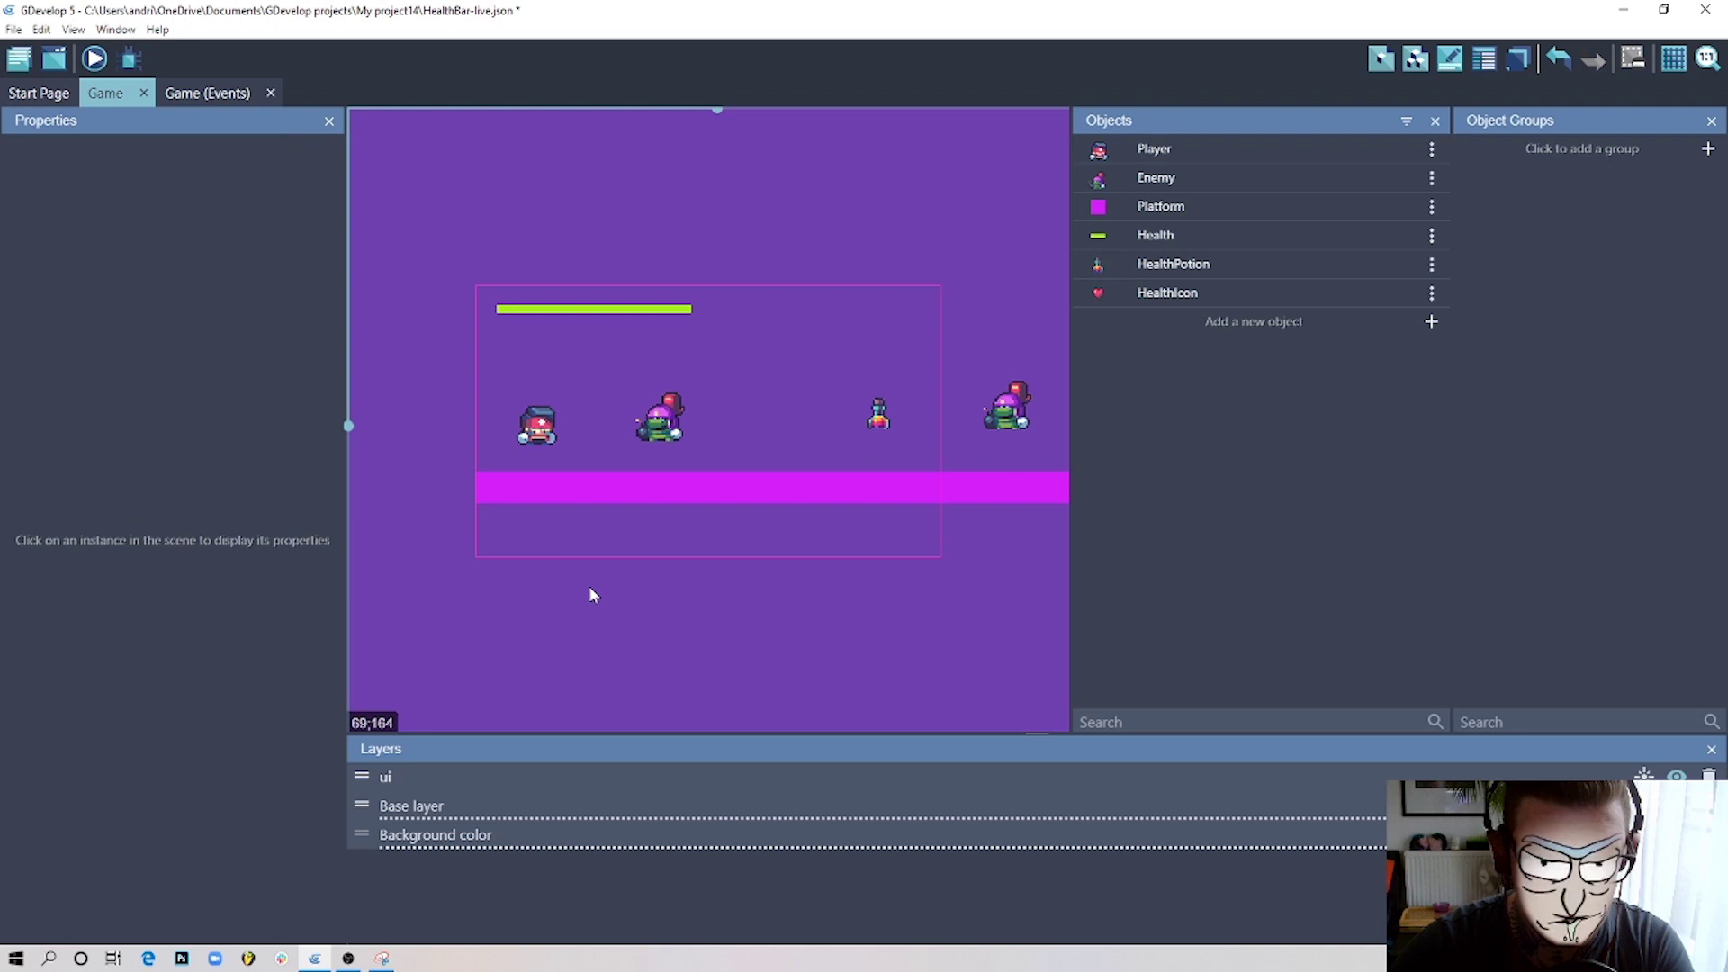
pyautogui.click(630, 481)
pyautogui.click(648, 436)
pyautogui.click(530, 438)
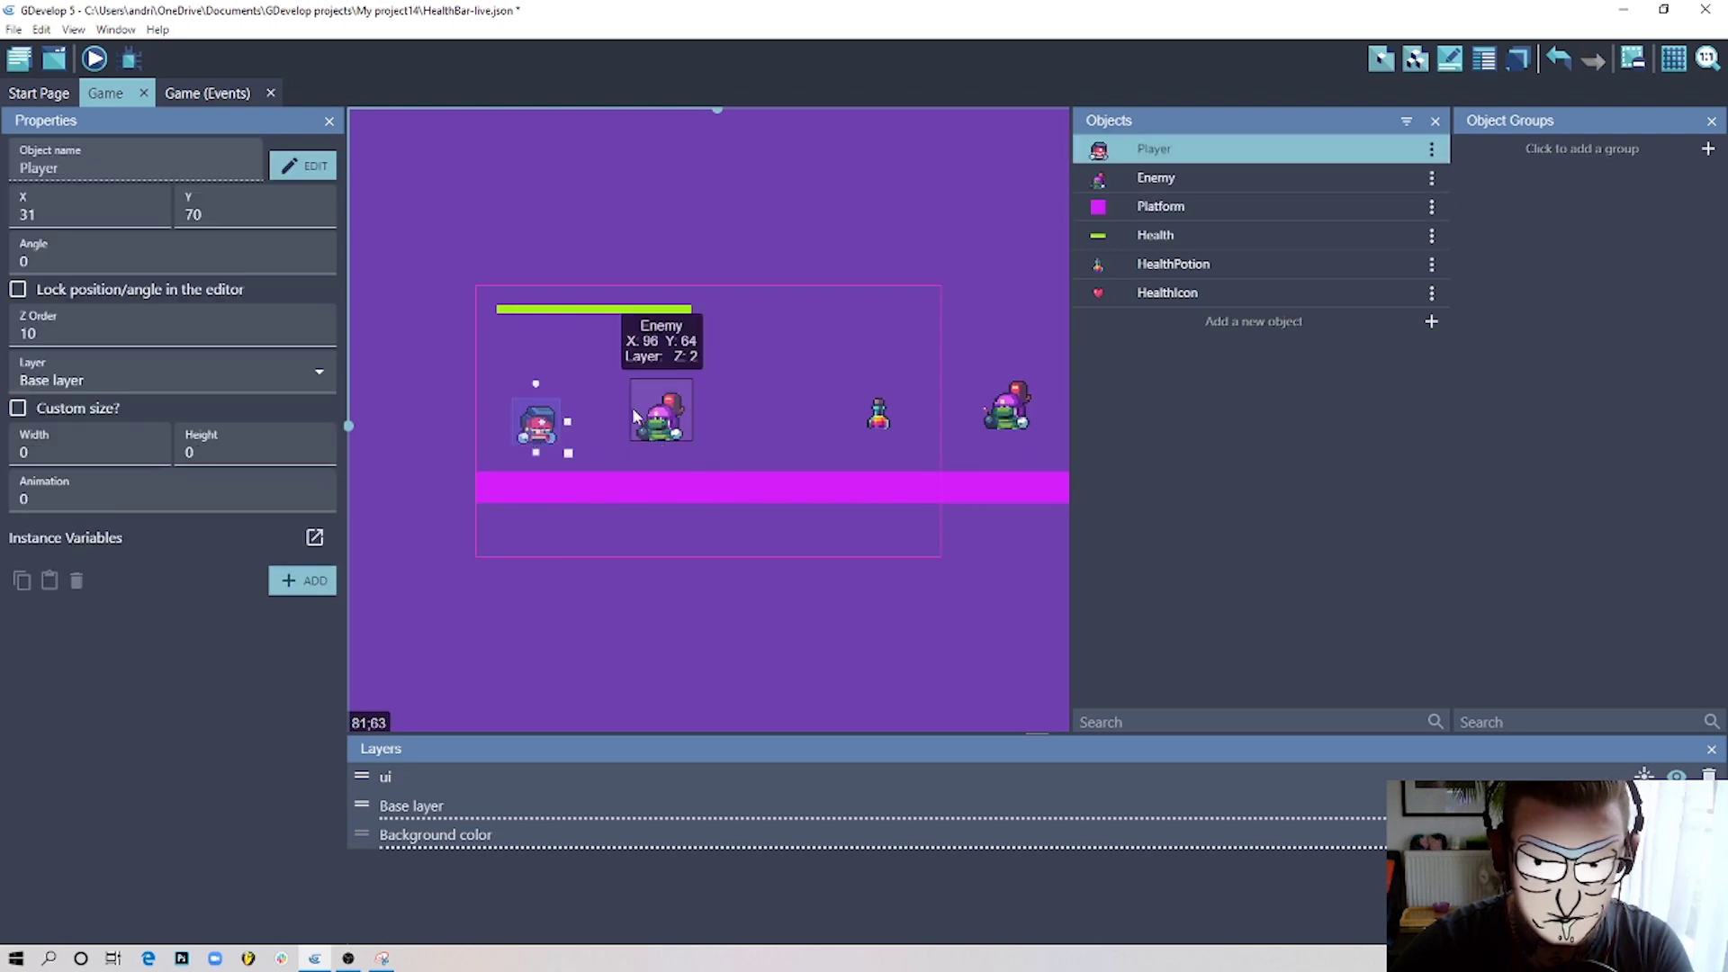
pyautogui.click(652, 421)
pyautogui.click(880, 419)
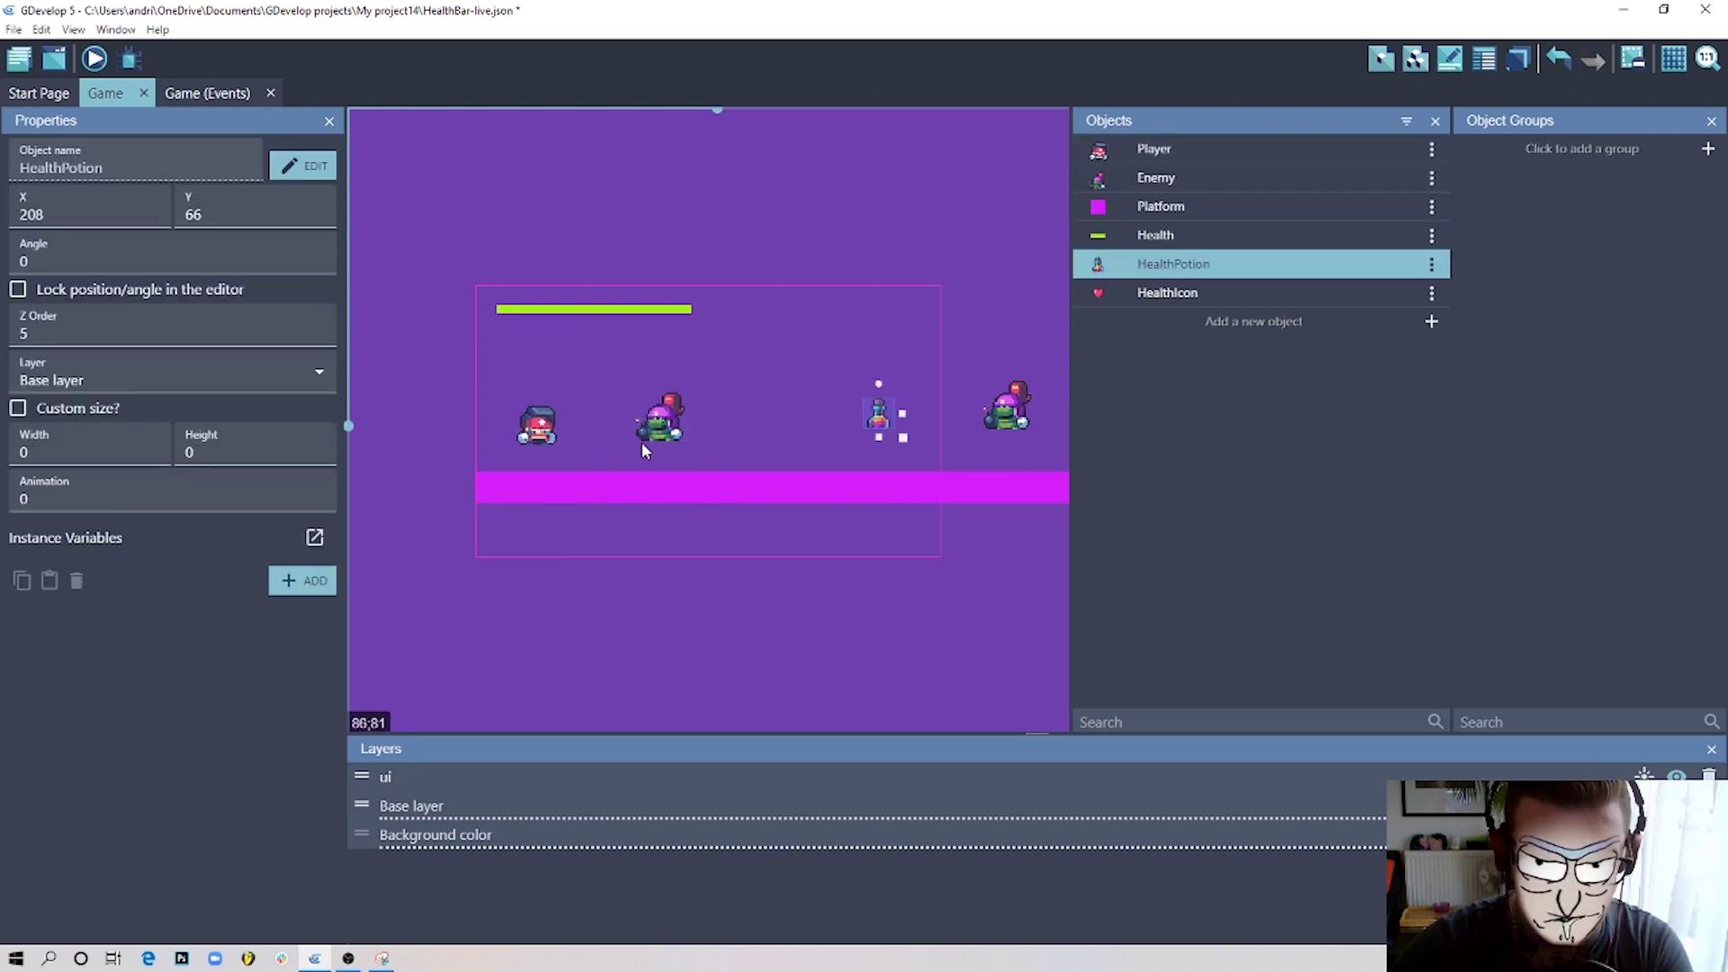
pyautogui.click(537, 436)
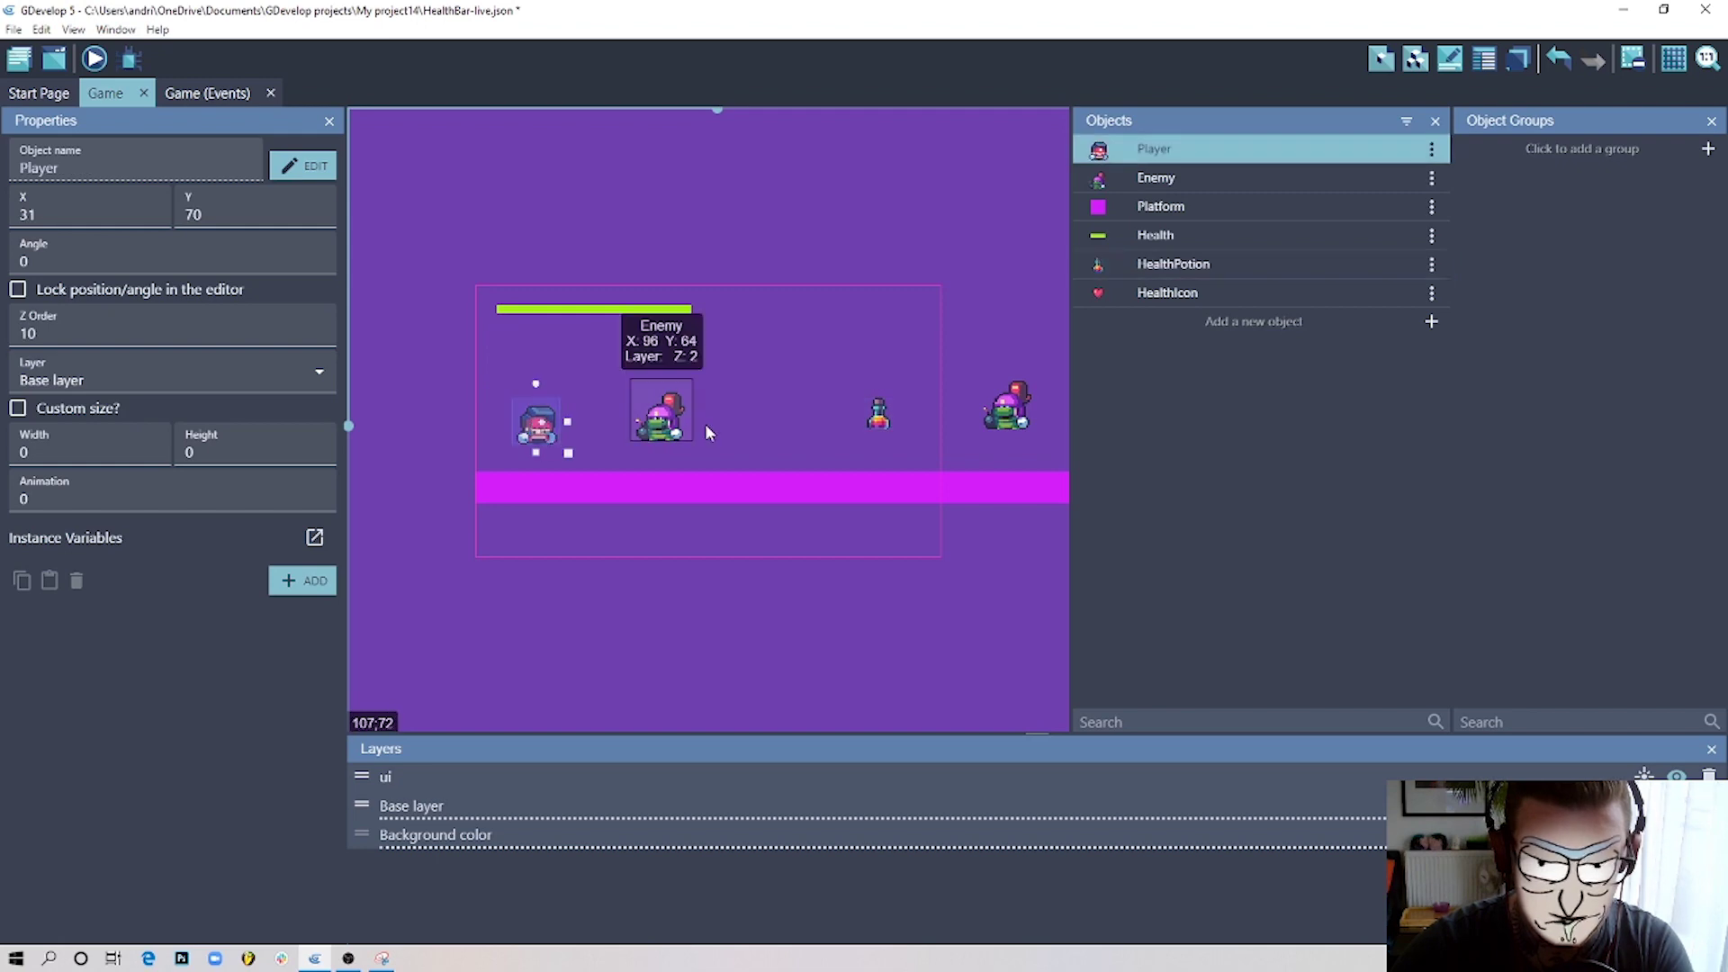
pyautogui.click(657, 421)
pyautogui.click(879, 421)
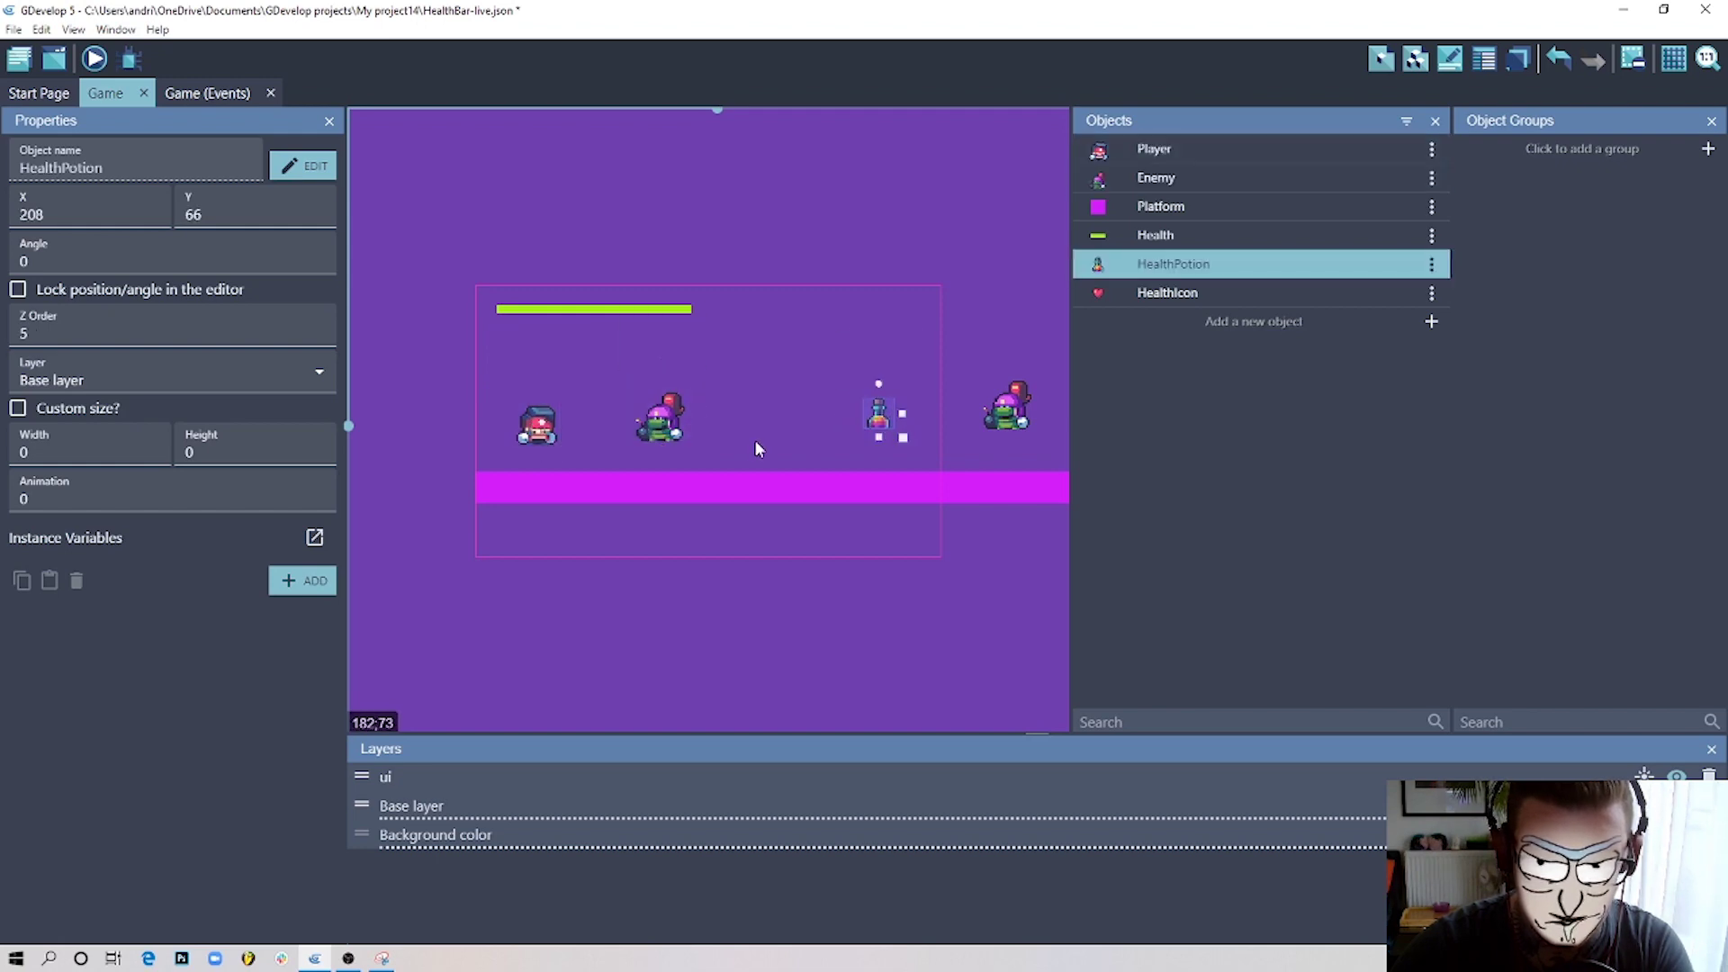
# Review the behaviors of the Player and Enemy objects in their settings.
pyautogui.doubleClick(538, 428)
pyautogui.click(1111, 360)
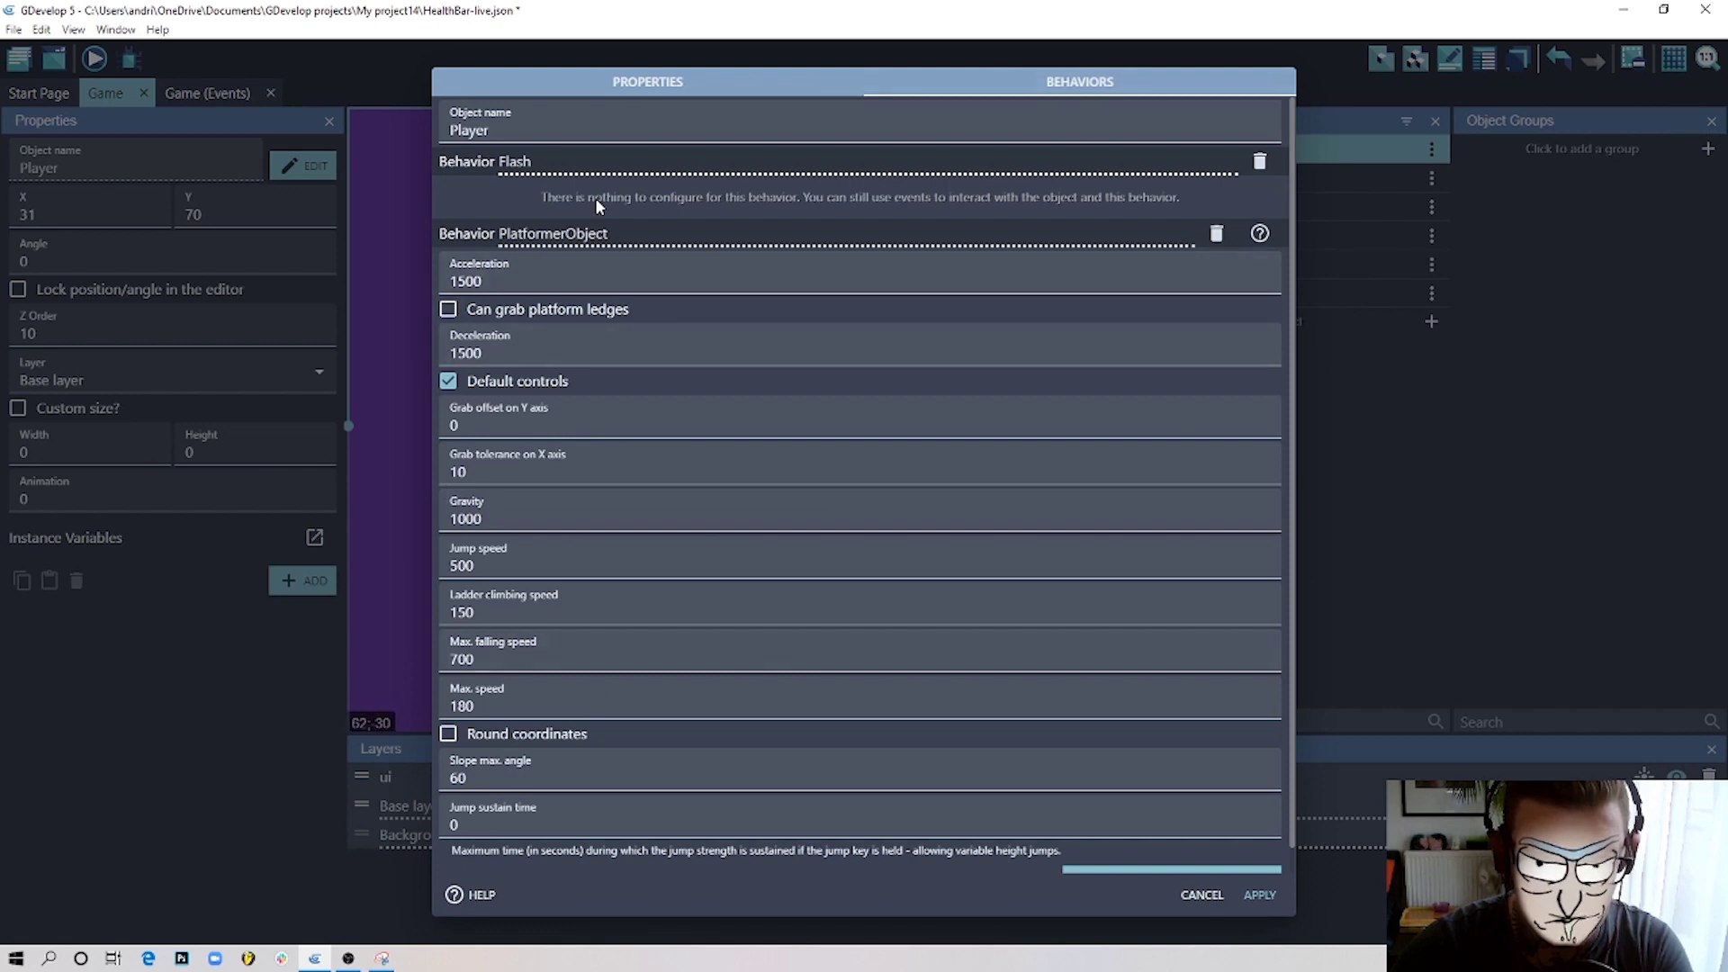
pyautogui.click(1260, 896)
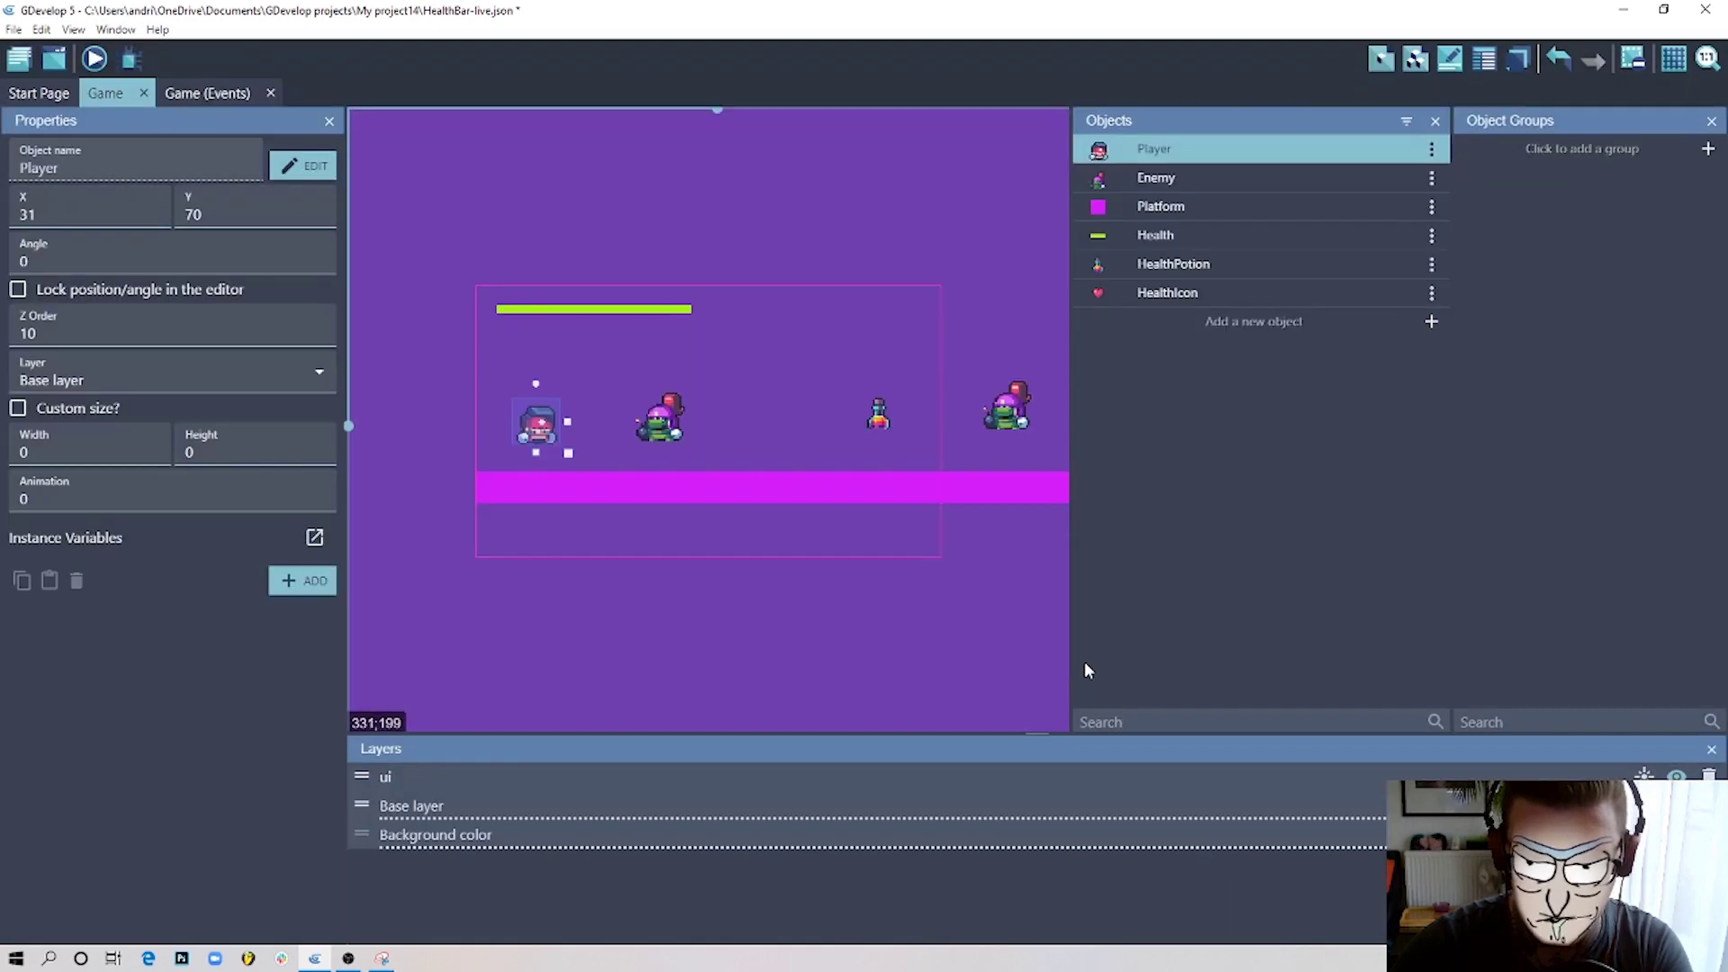
pyautogui.click(661, 409)
pyautogui.doubleClick(659, 409)
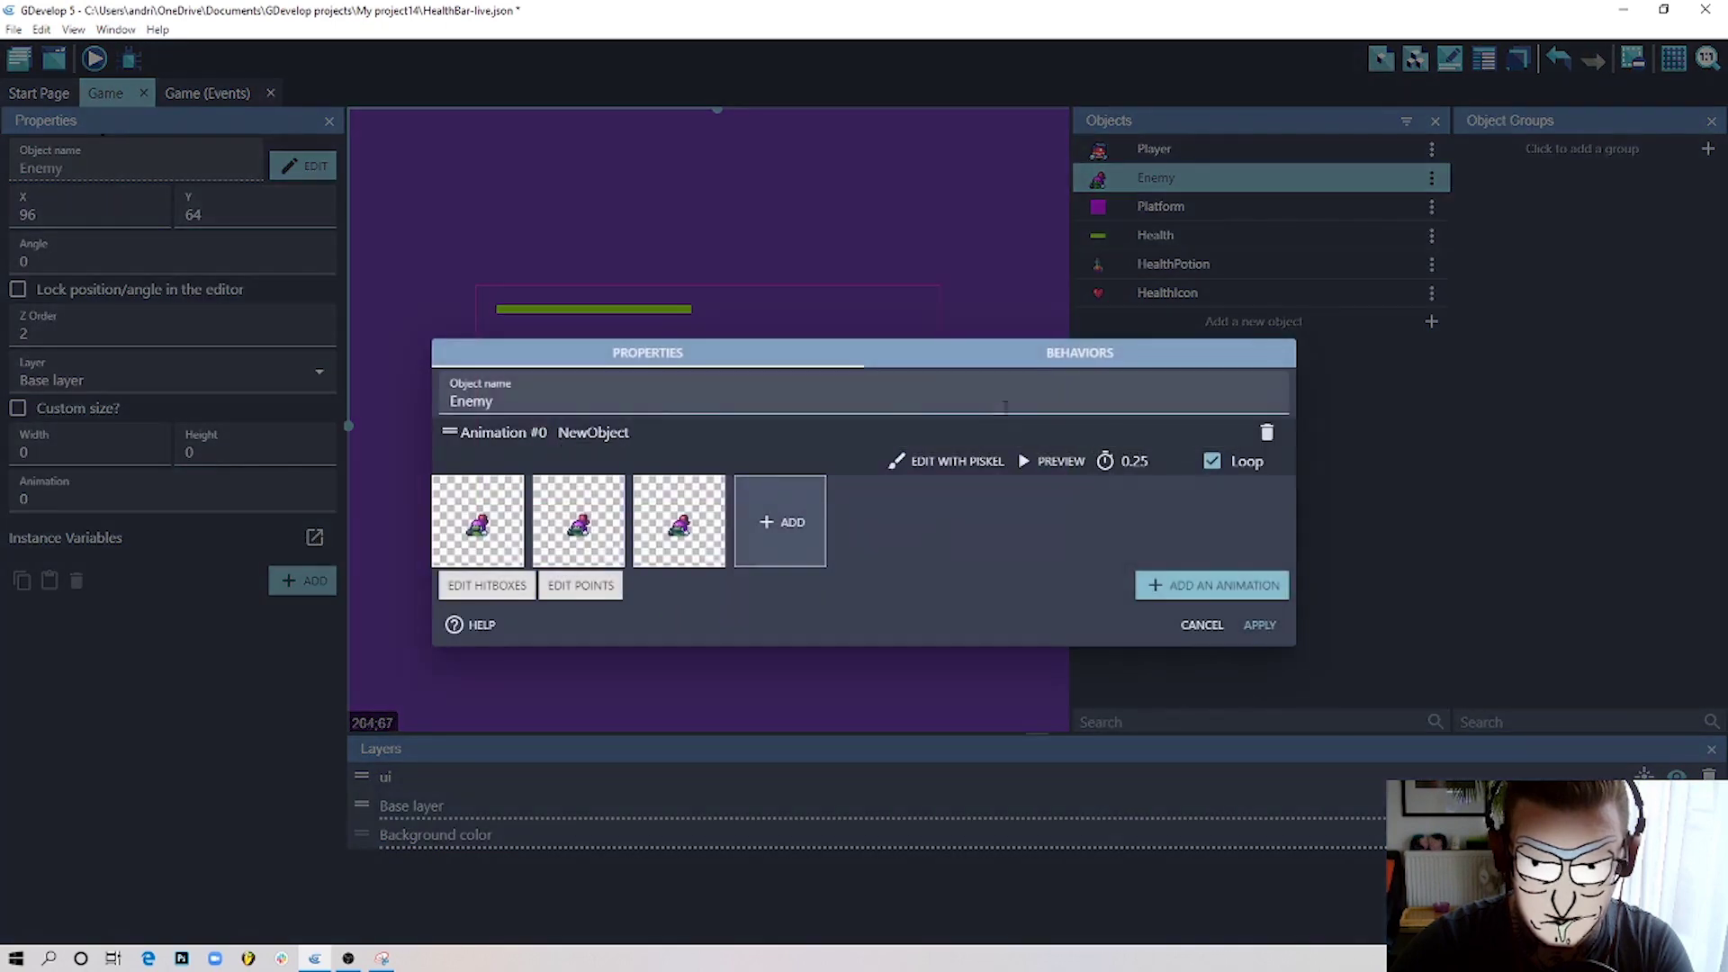
pyautogui.click(1050, 356)
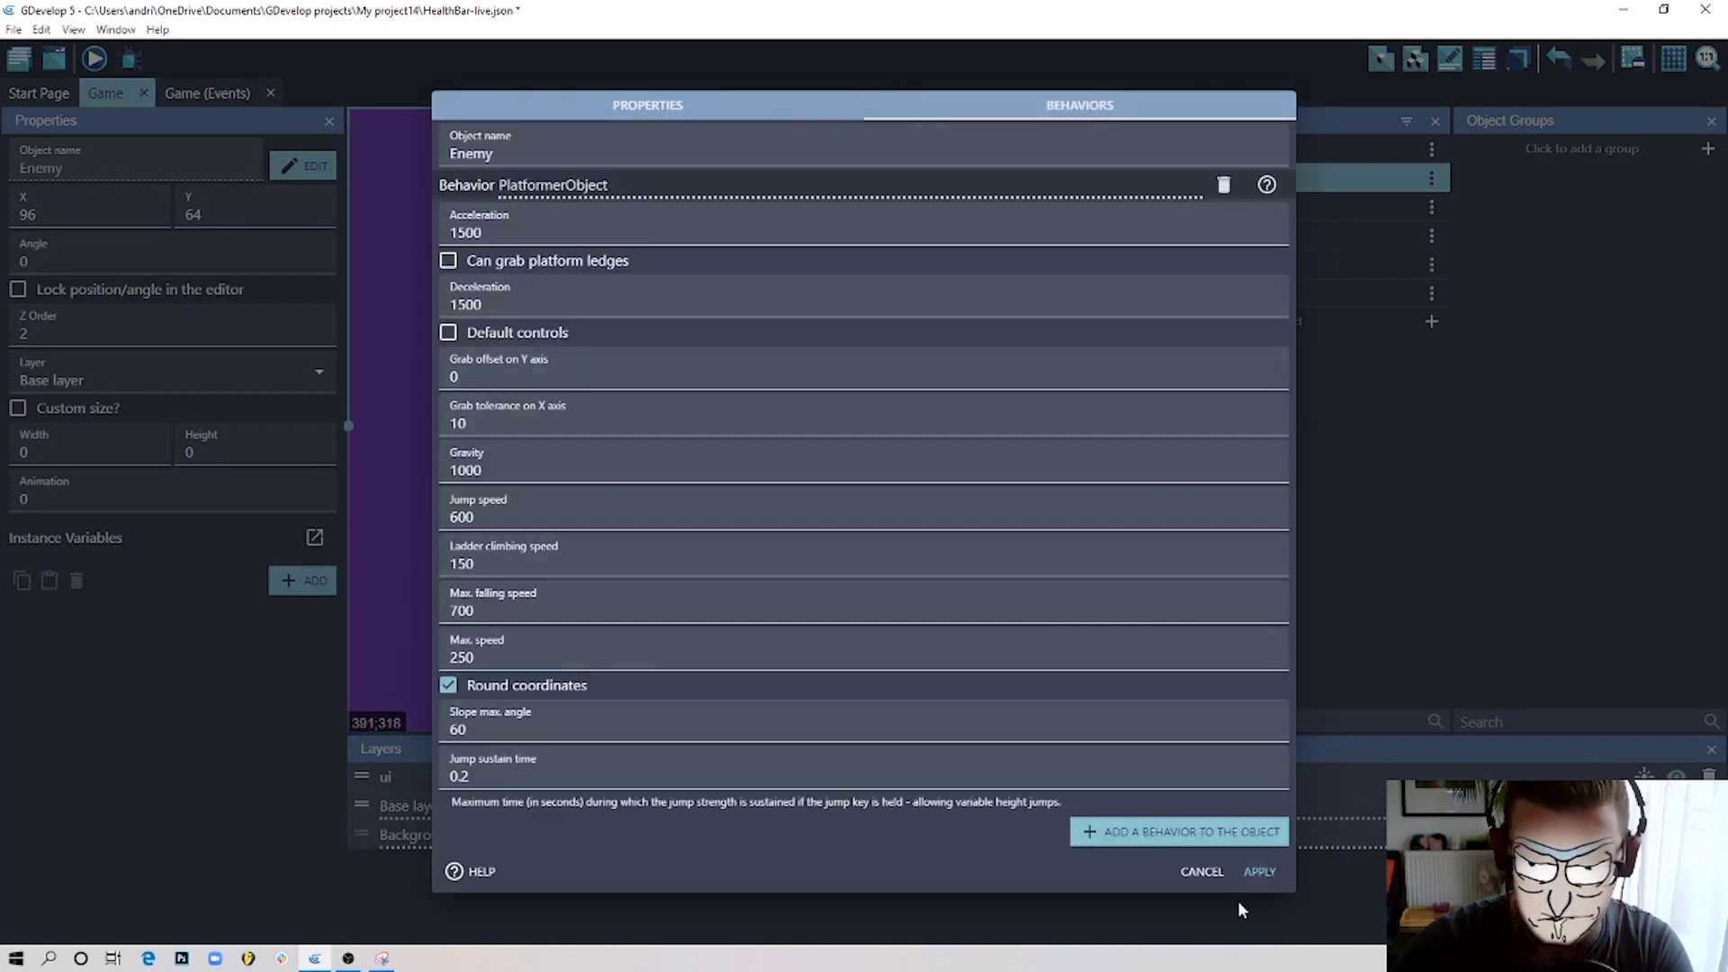
pyautogui.click(1260, 871)
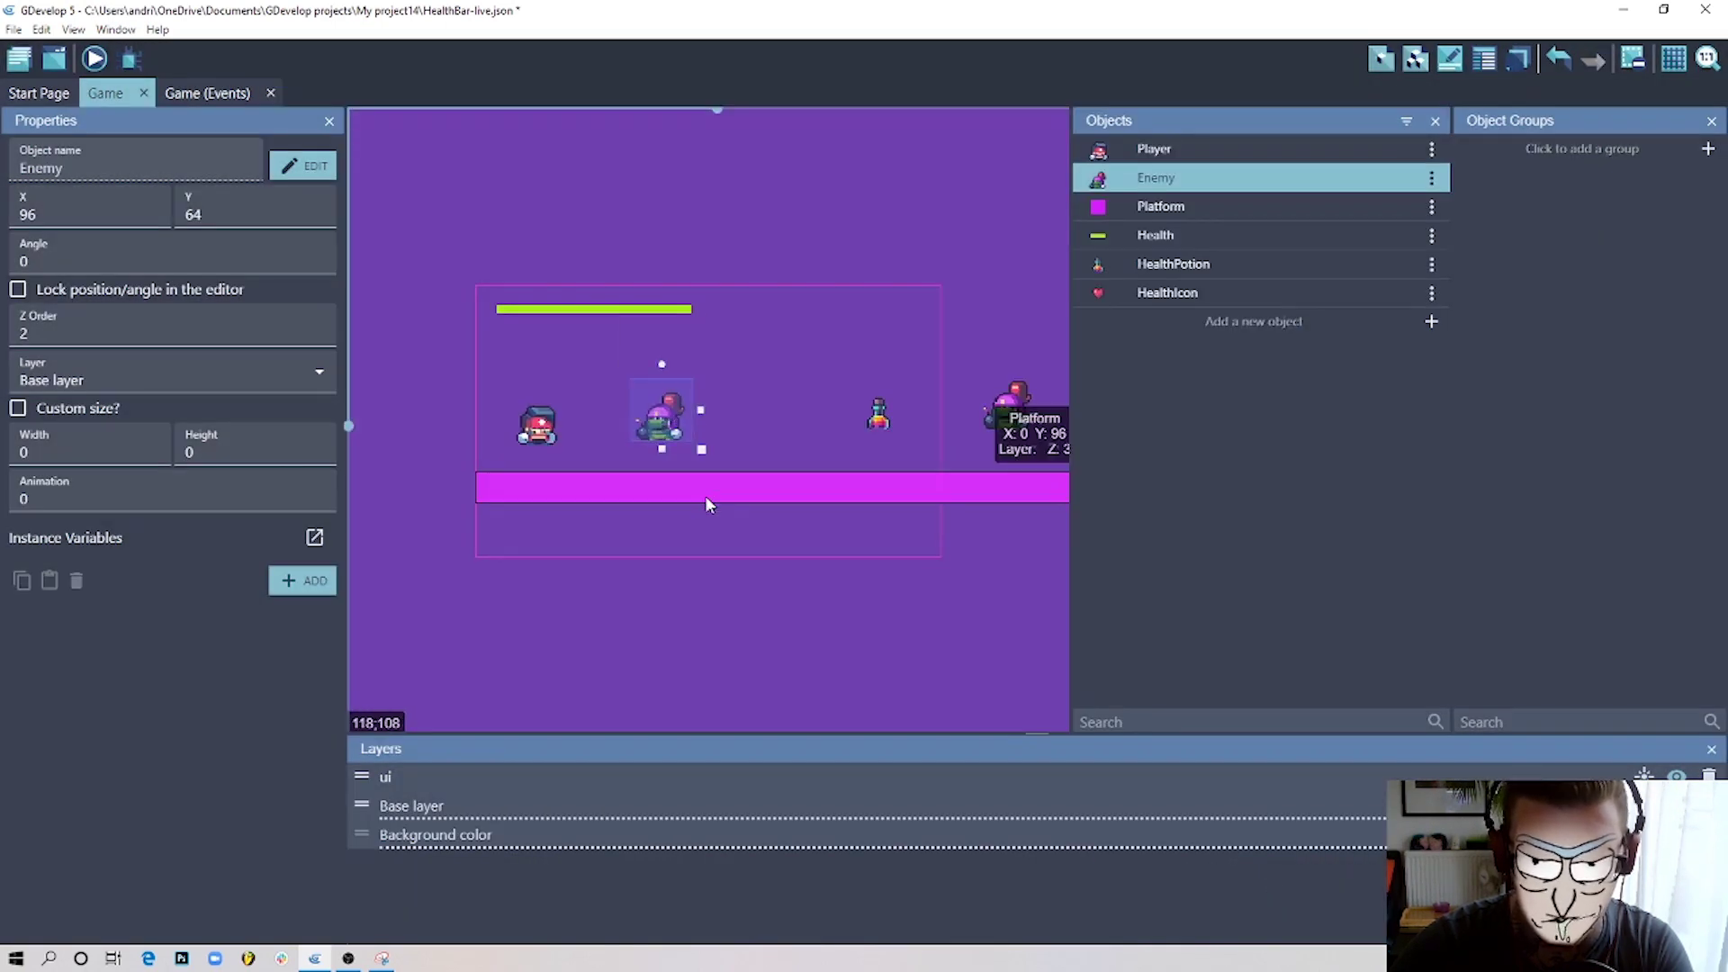
pyautogui.click(701, 488)
pyautogui.doubleClick(635, 401)
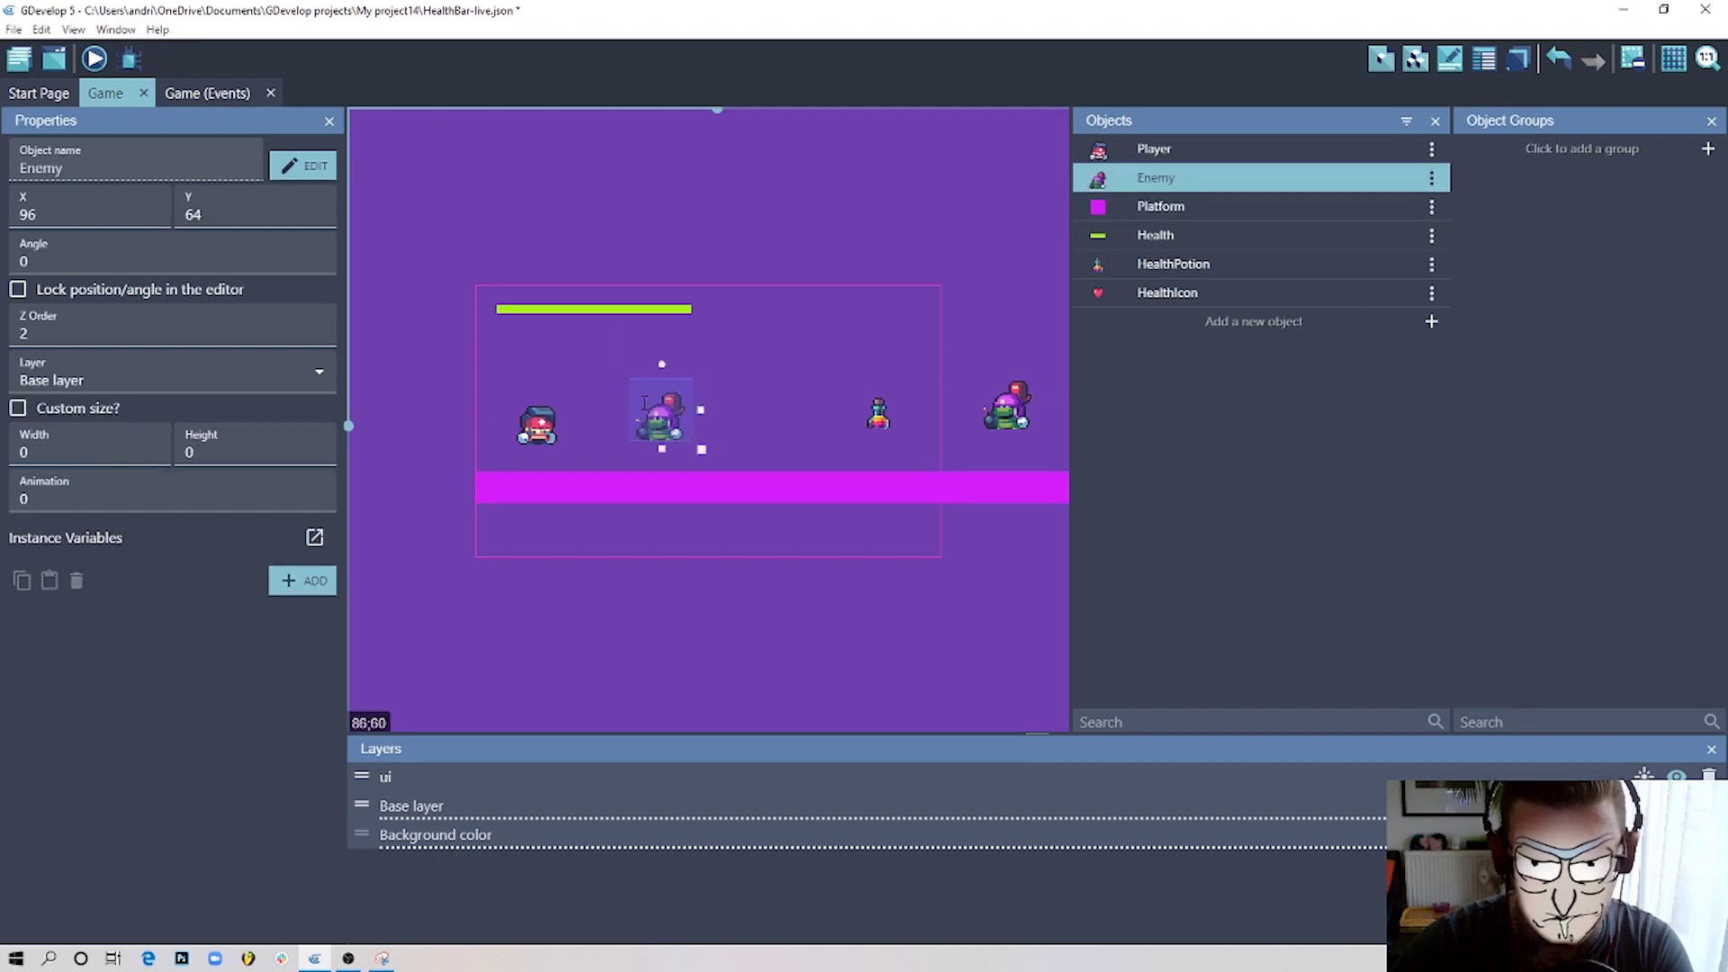
pyautogui.click(1044, 356)
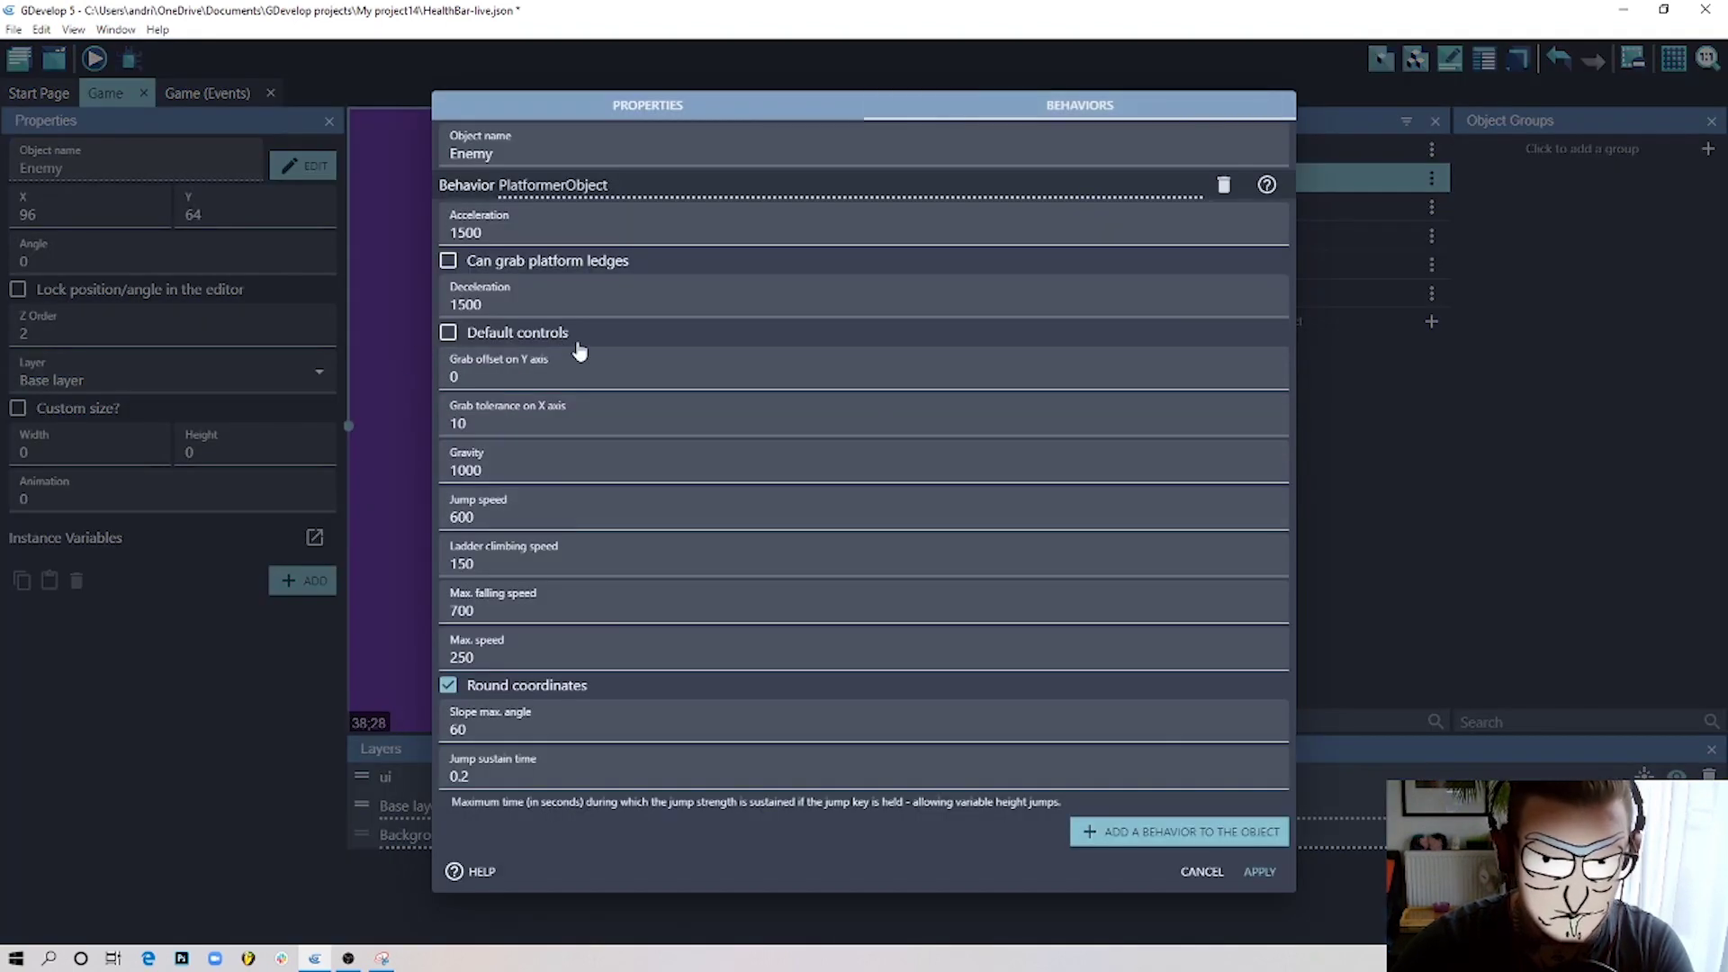
pyautogui.click(1262, 872)
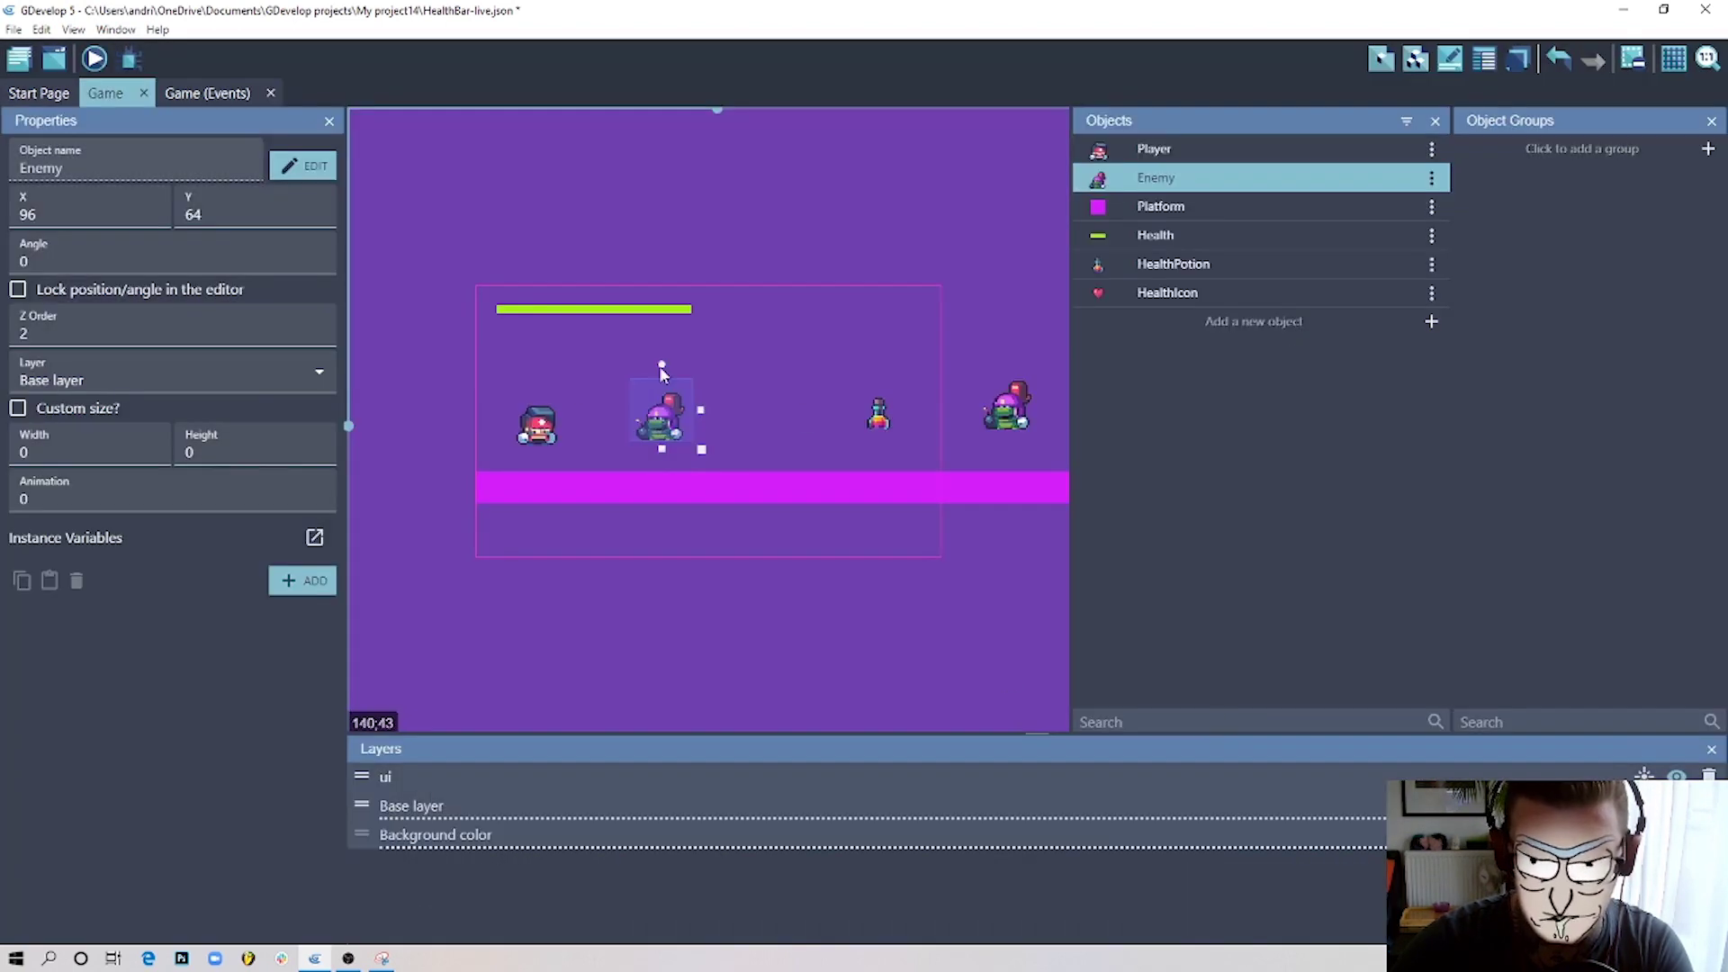
# Preview the game, verify the Platform object has the Platform behavior, and open the Health object.
pyautogui.click(94, 59)
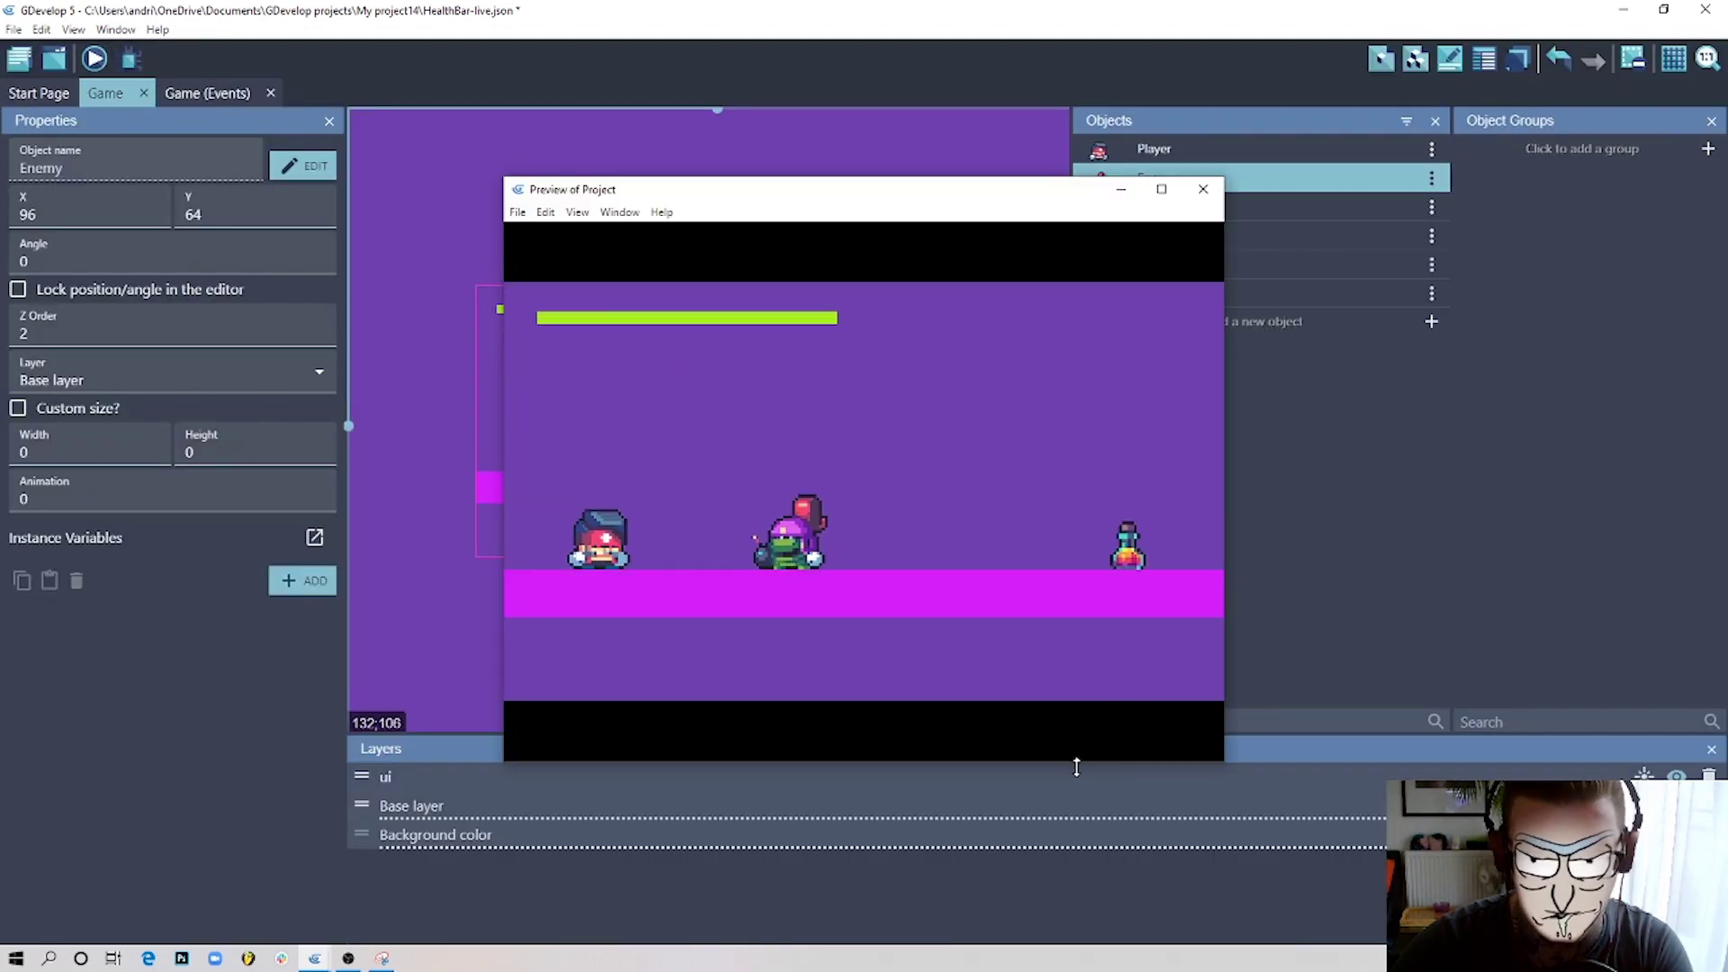
pyautogui.click(1203, 189)
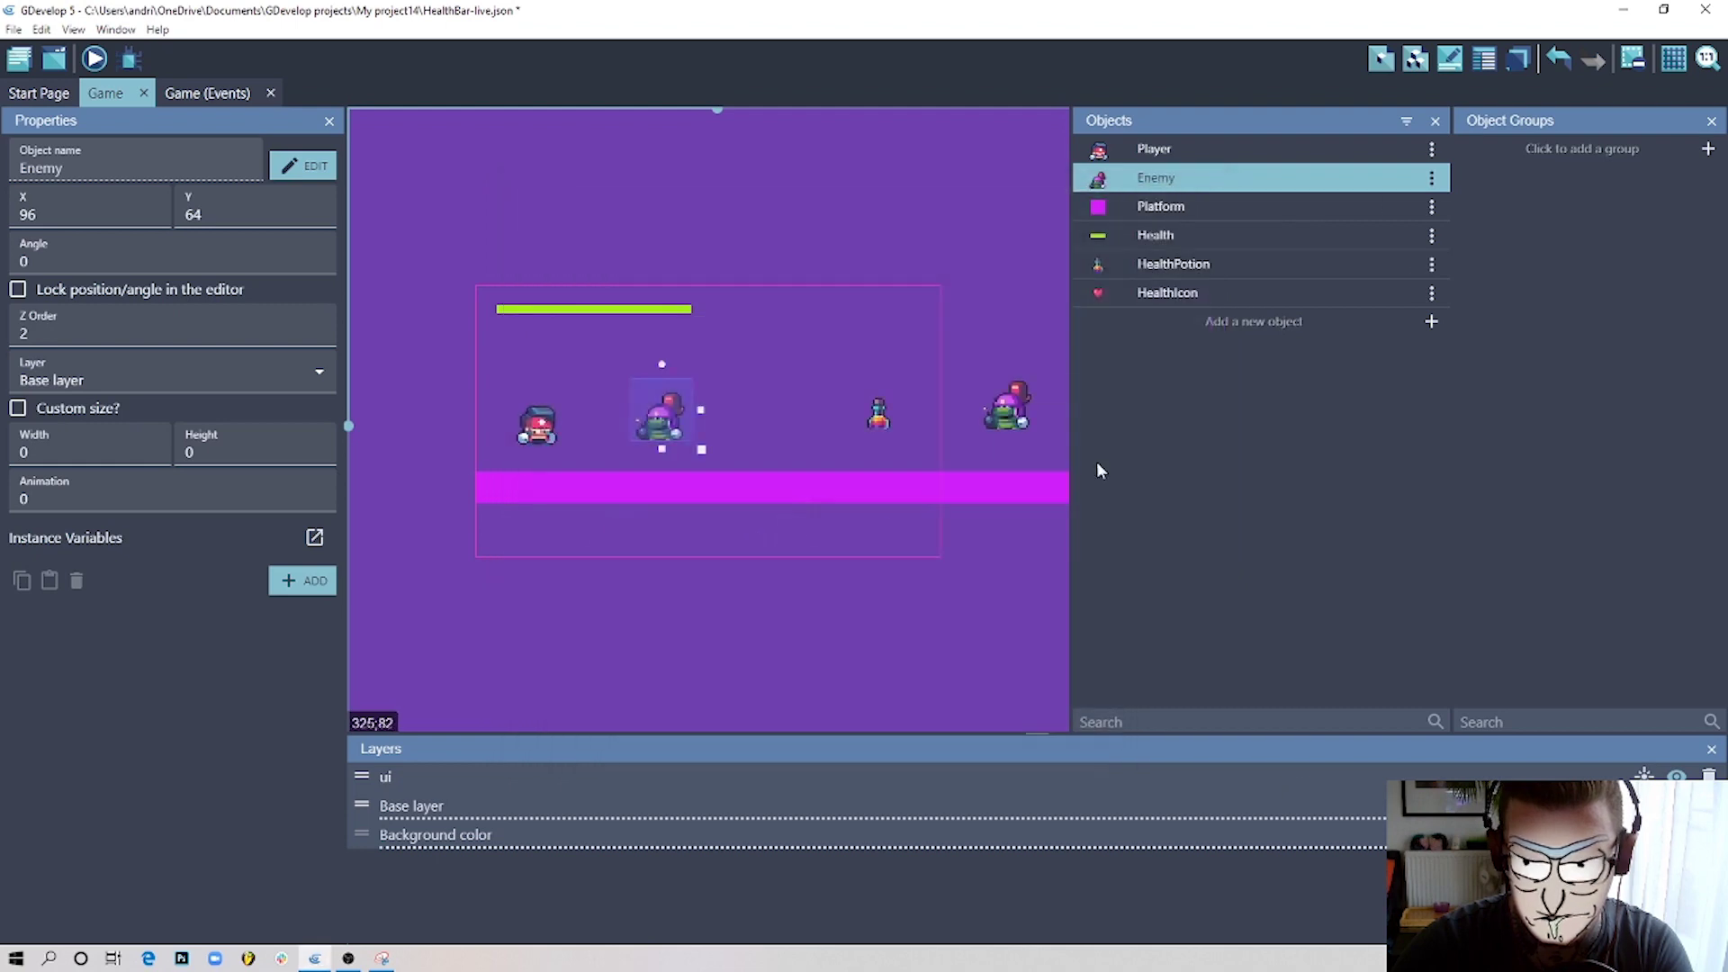
pyautogui.click(754, 565)
pyautogui.doubleClick(732, 477)
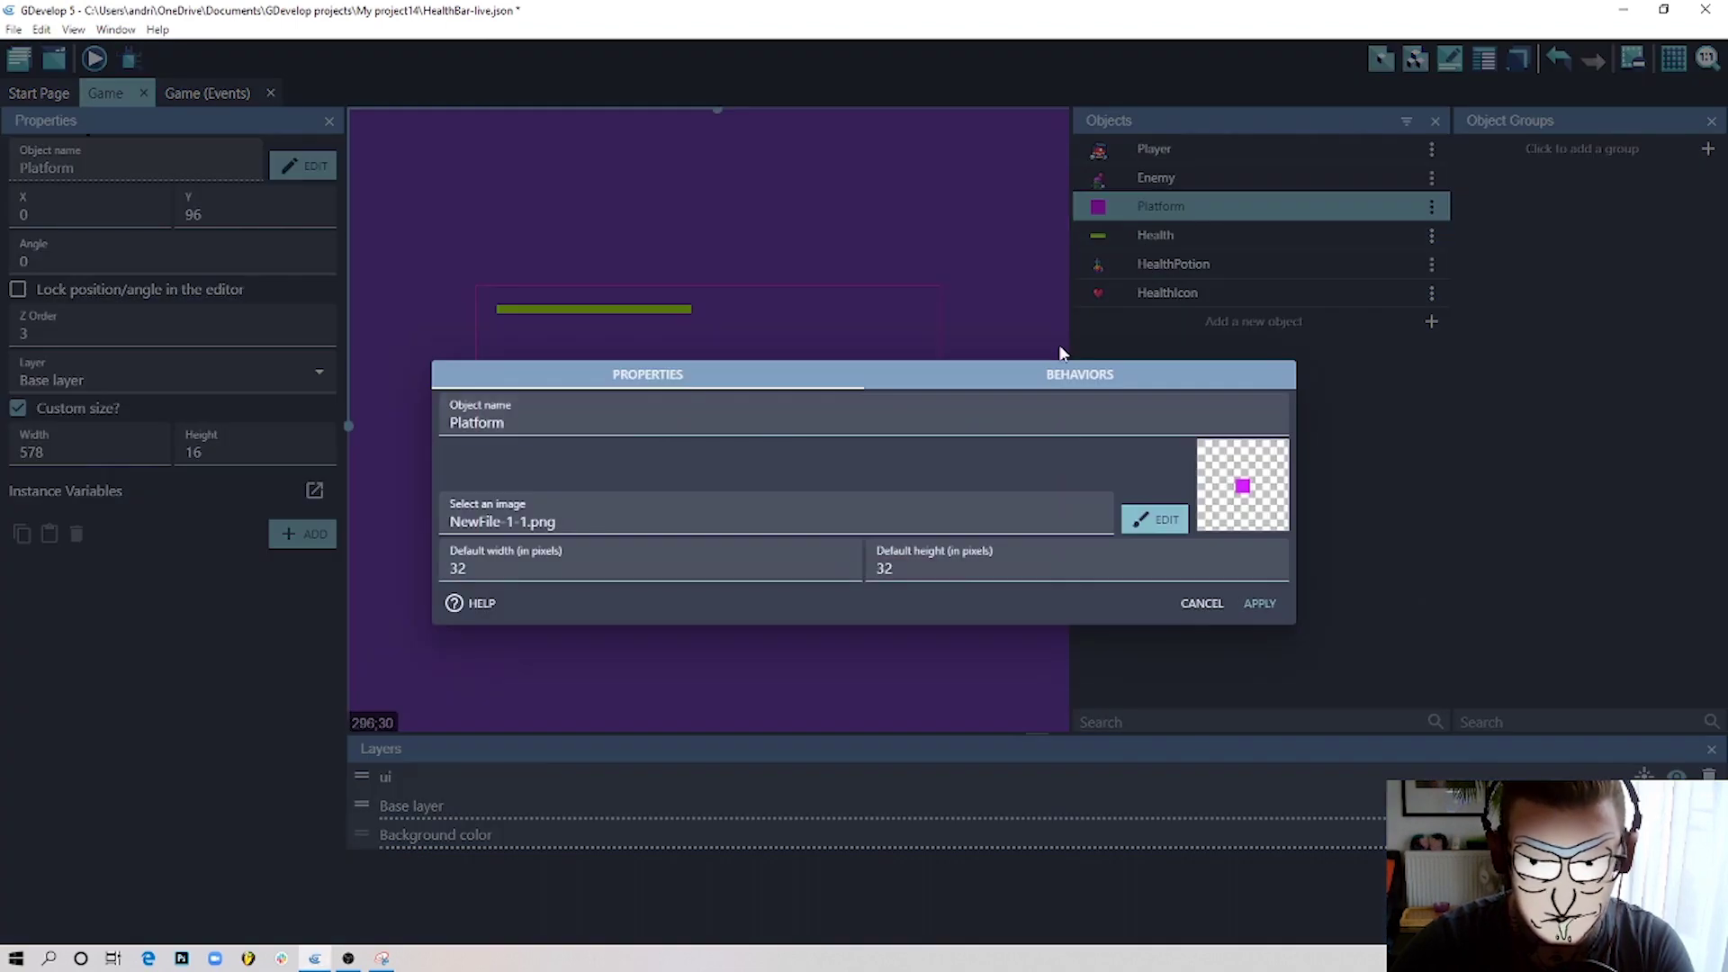
pyautogui.click(1058, 343)
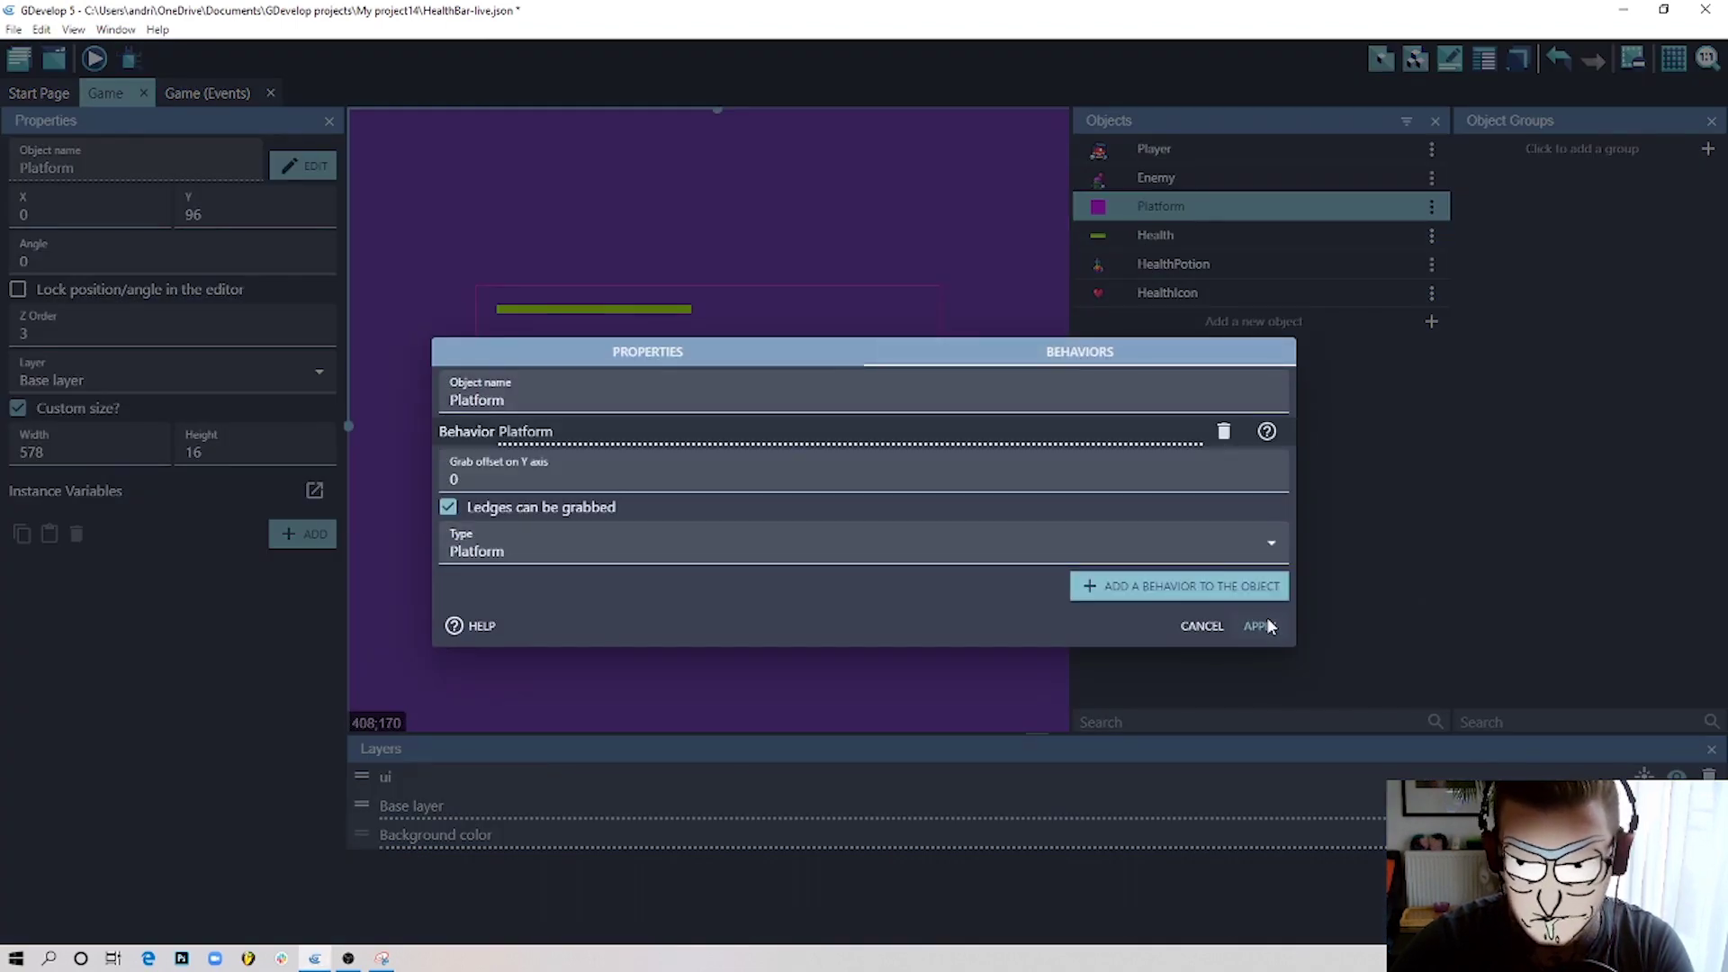
pyautogui.click(1260, 625)
pyautogui.click(548, 310)
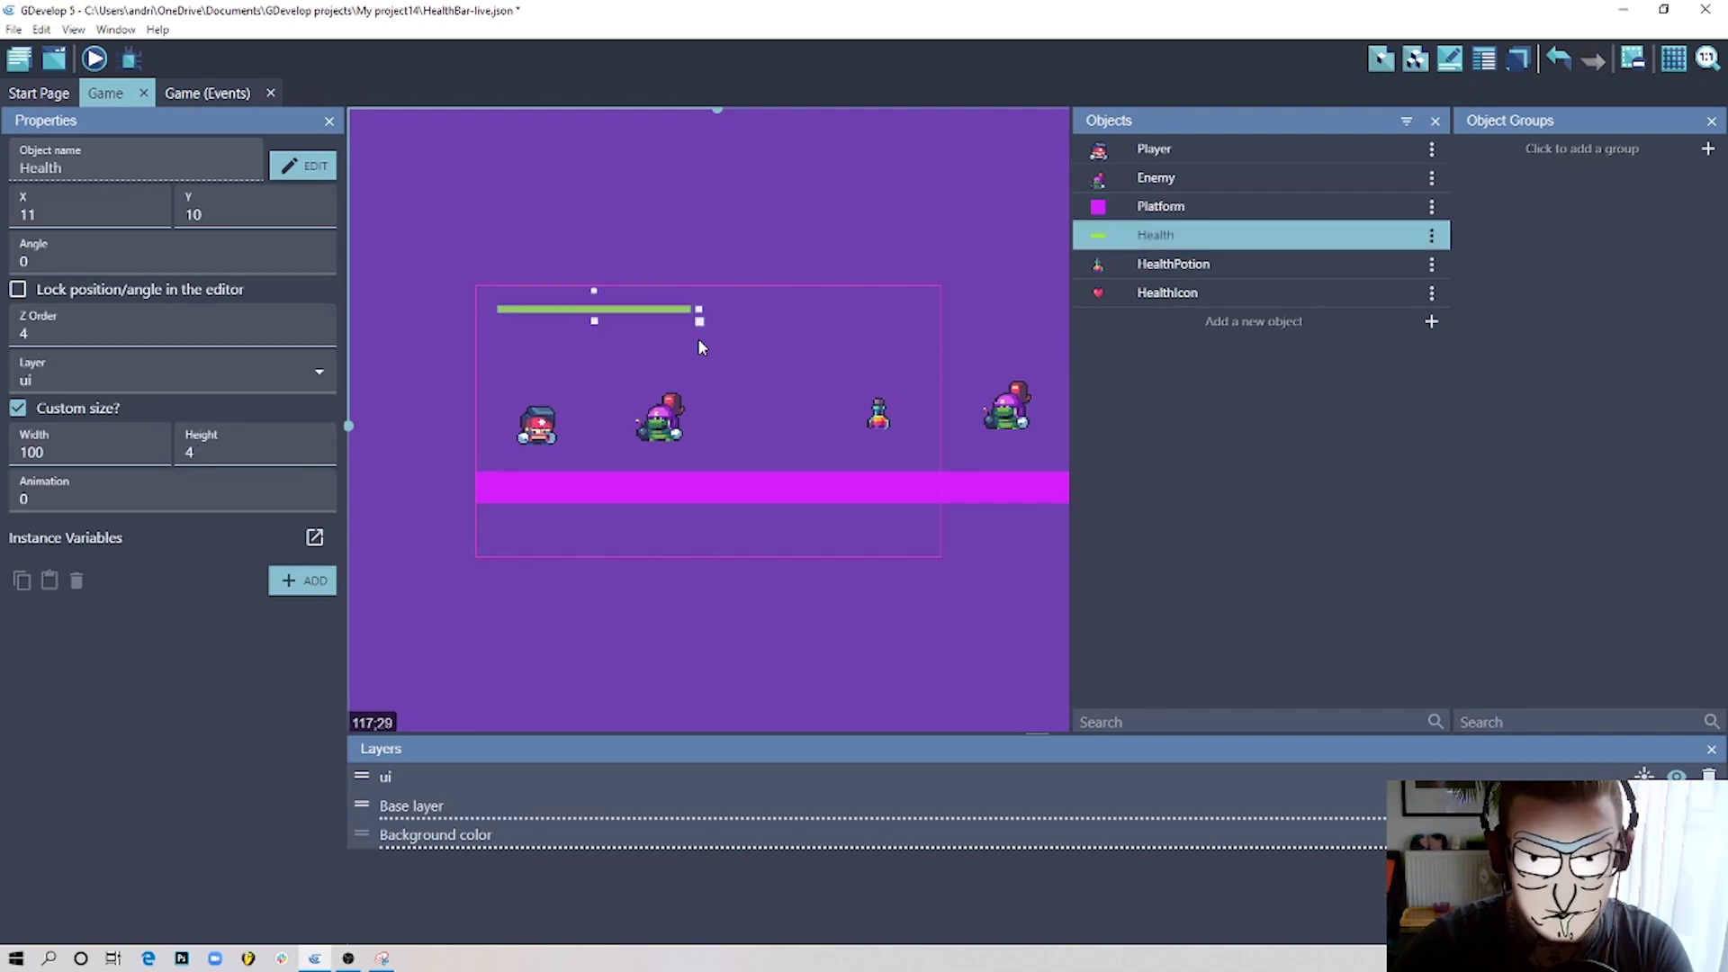
pyautogui.doubleClick(666, 309)
pyautogui.click(965, 457)
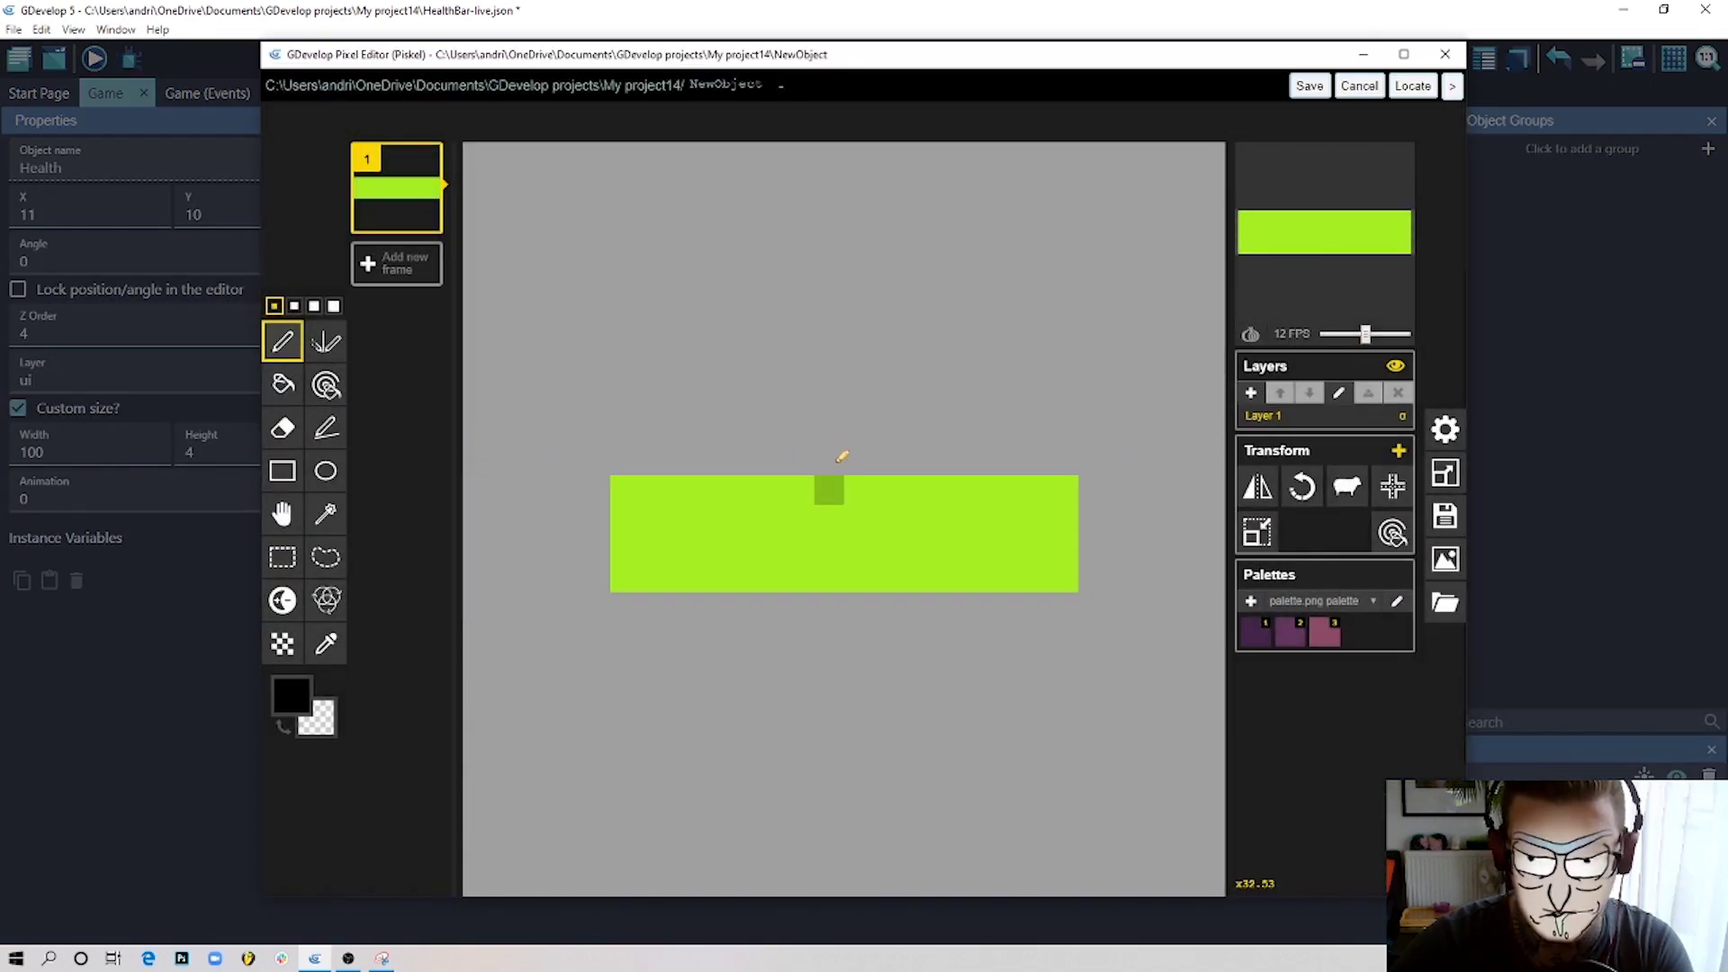
pyautogui.scroll(-3, 841, 457)
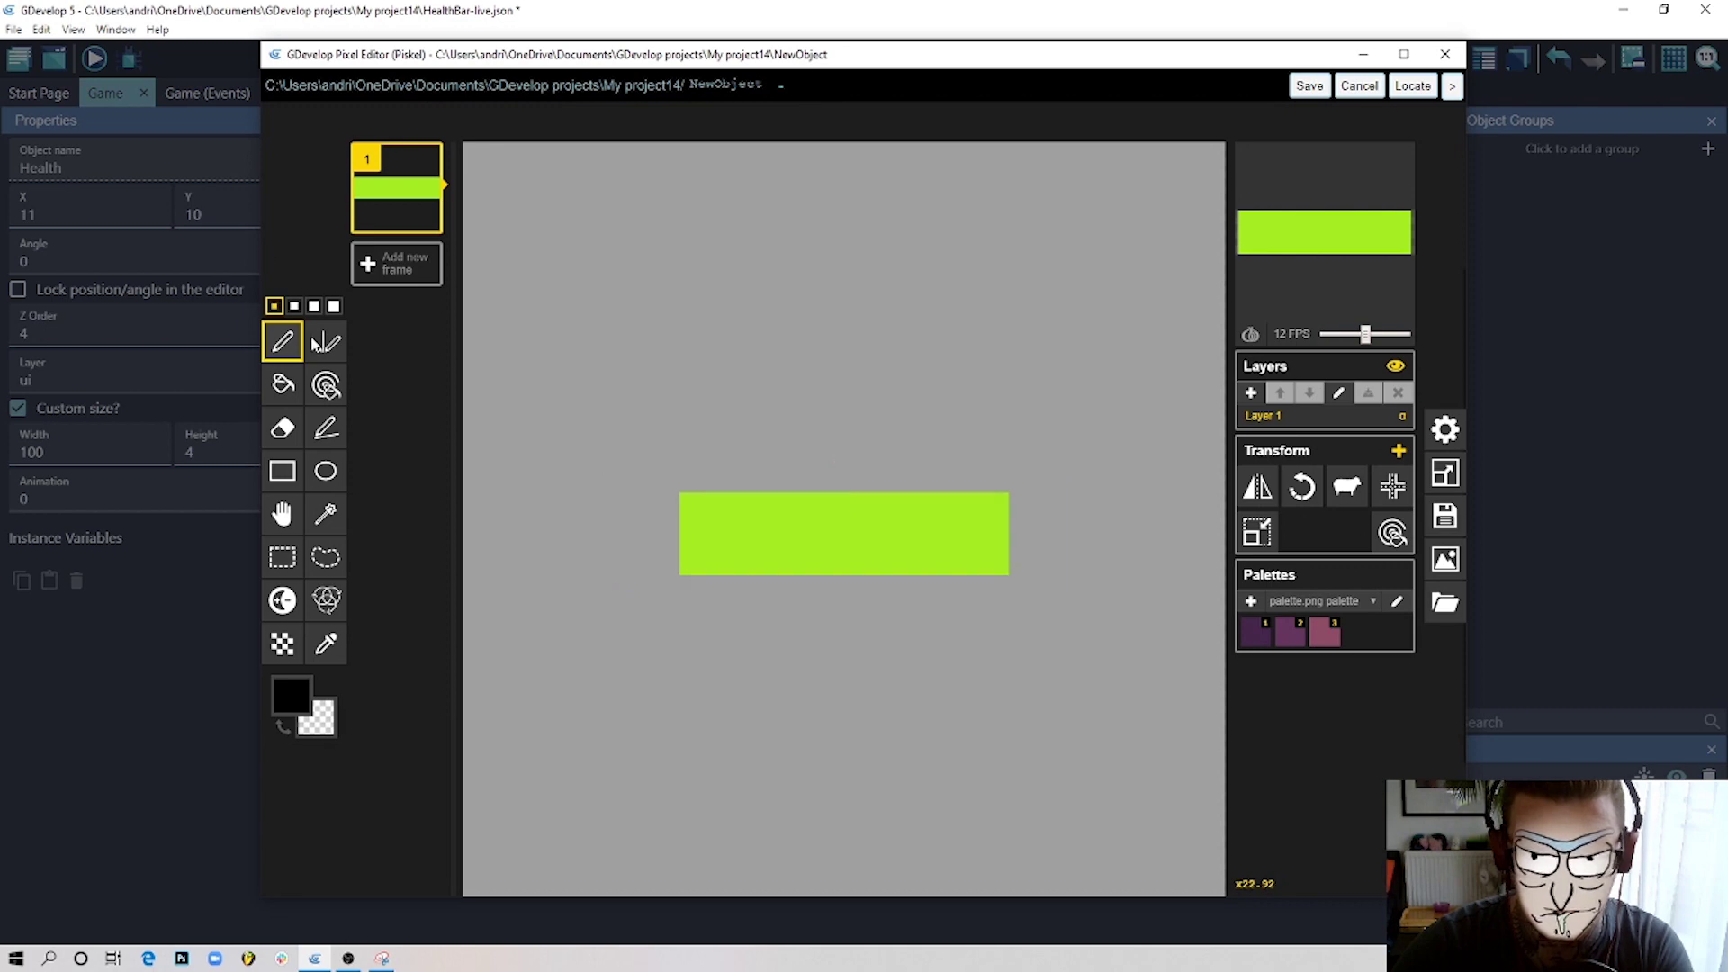
pyautogui.click(1309, 85)
pyautogui.click(1260, 623)
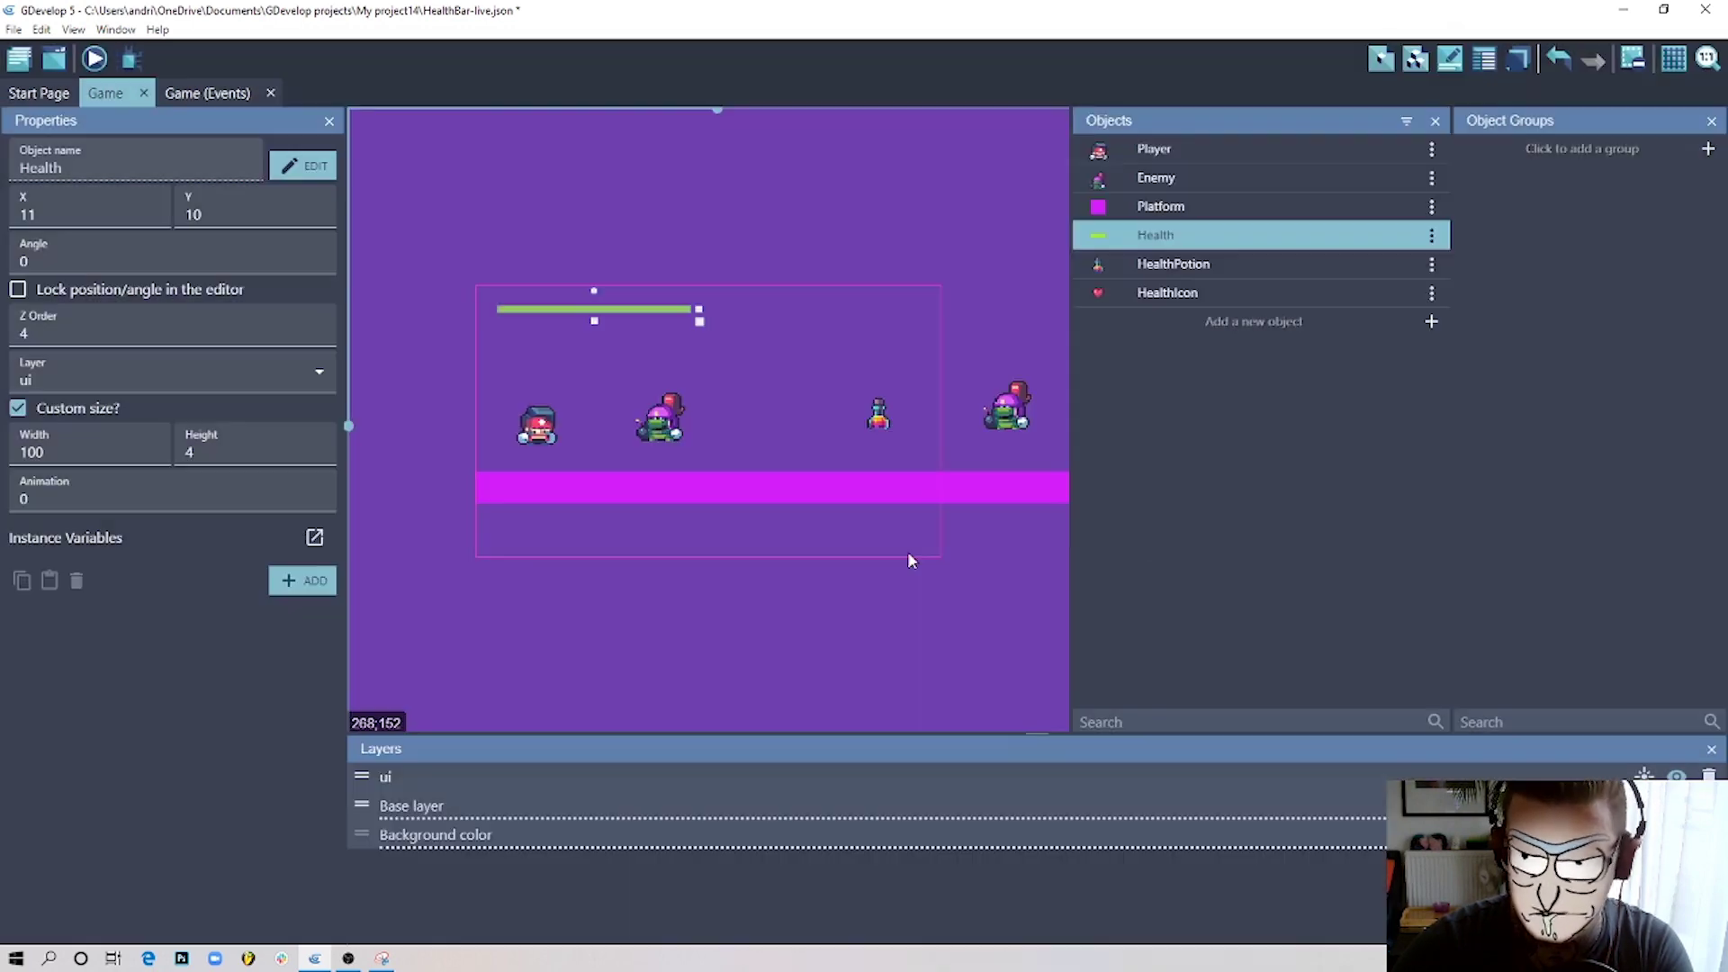
pyautogui.click(686, 611)
pyautogui.click(576, 312)
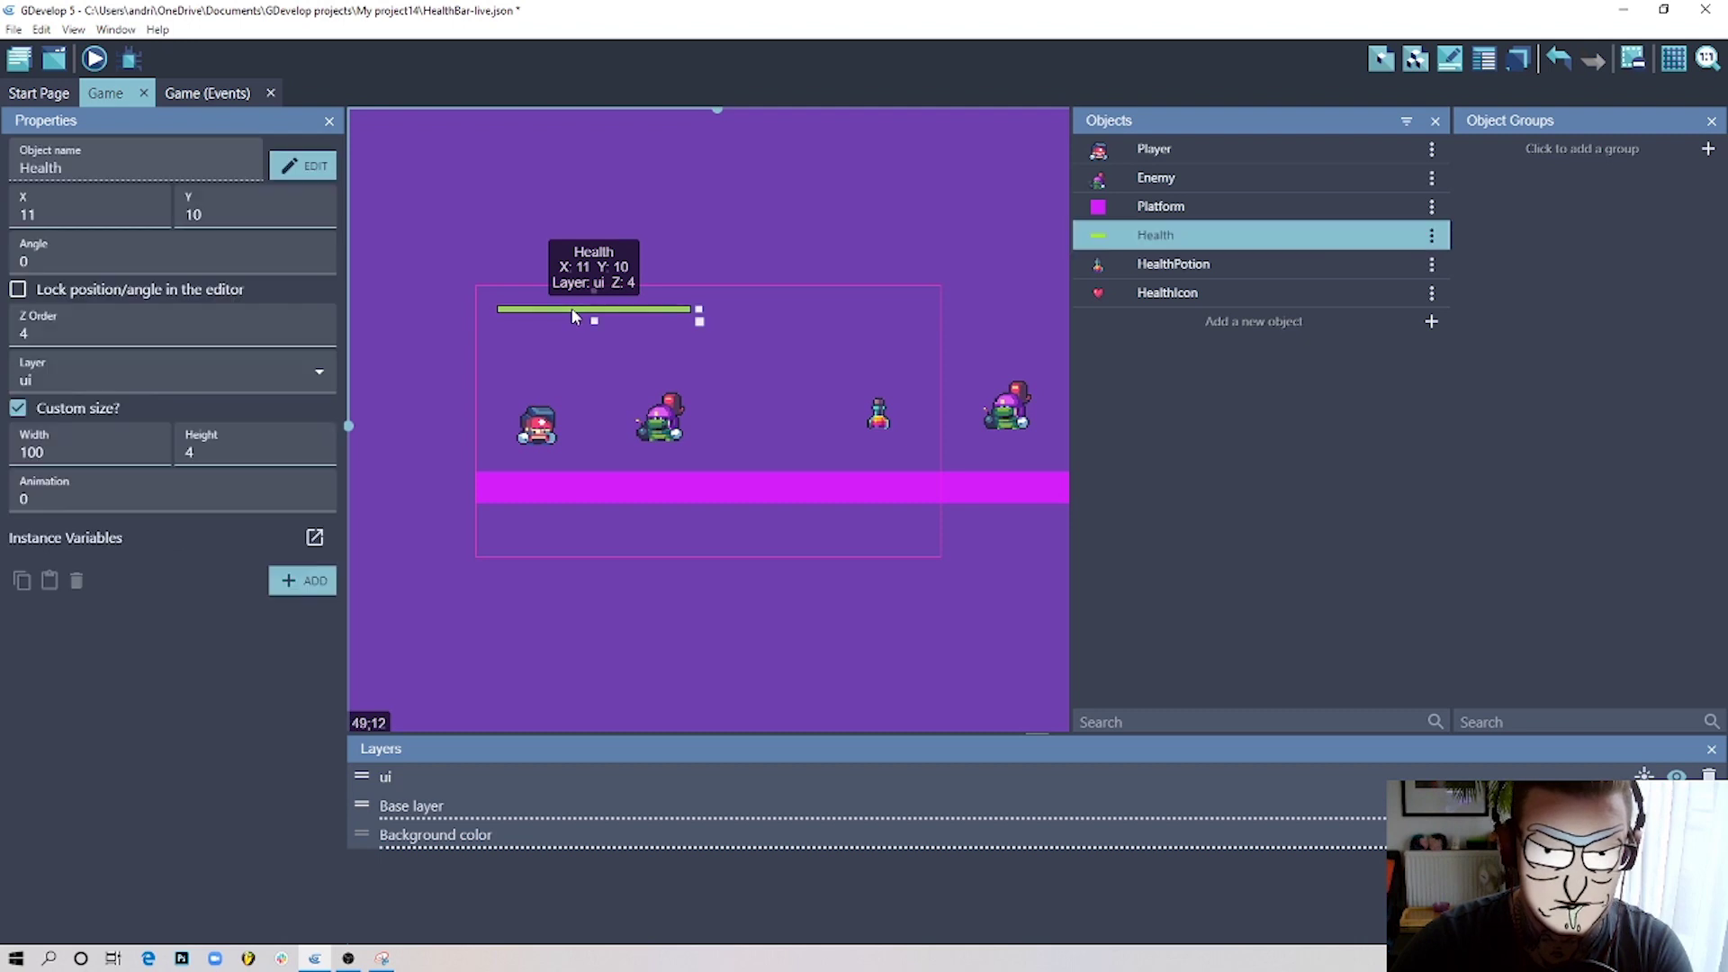
pyautogui.click(539, 214)
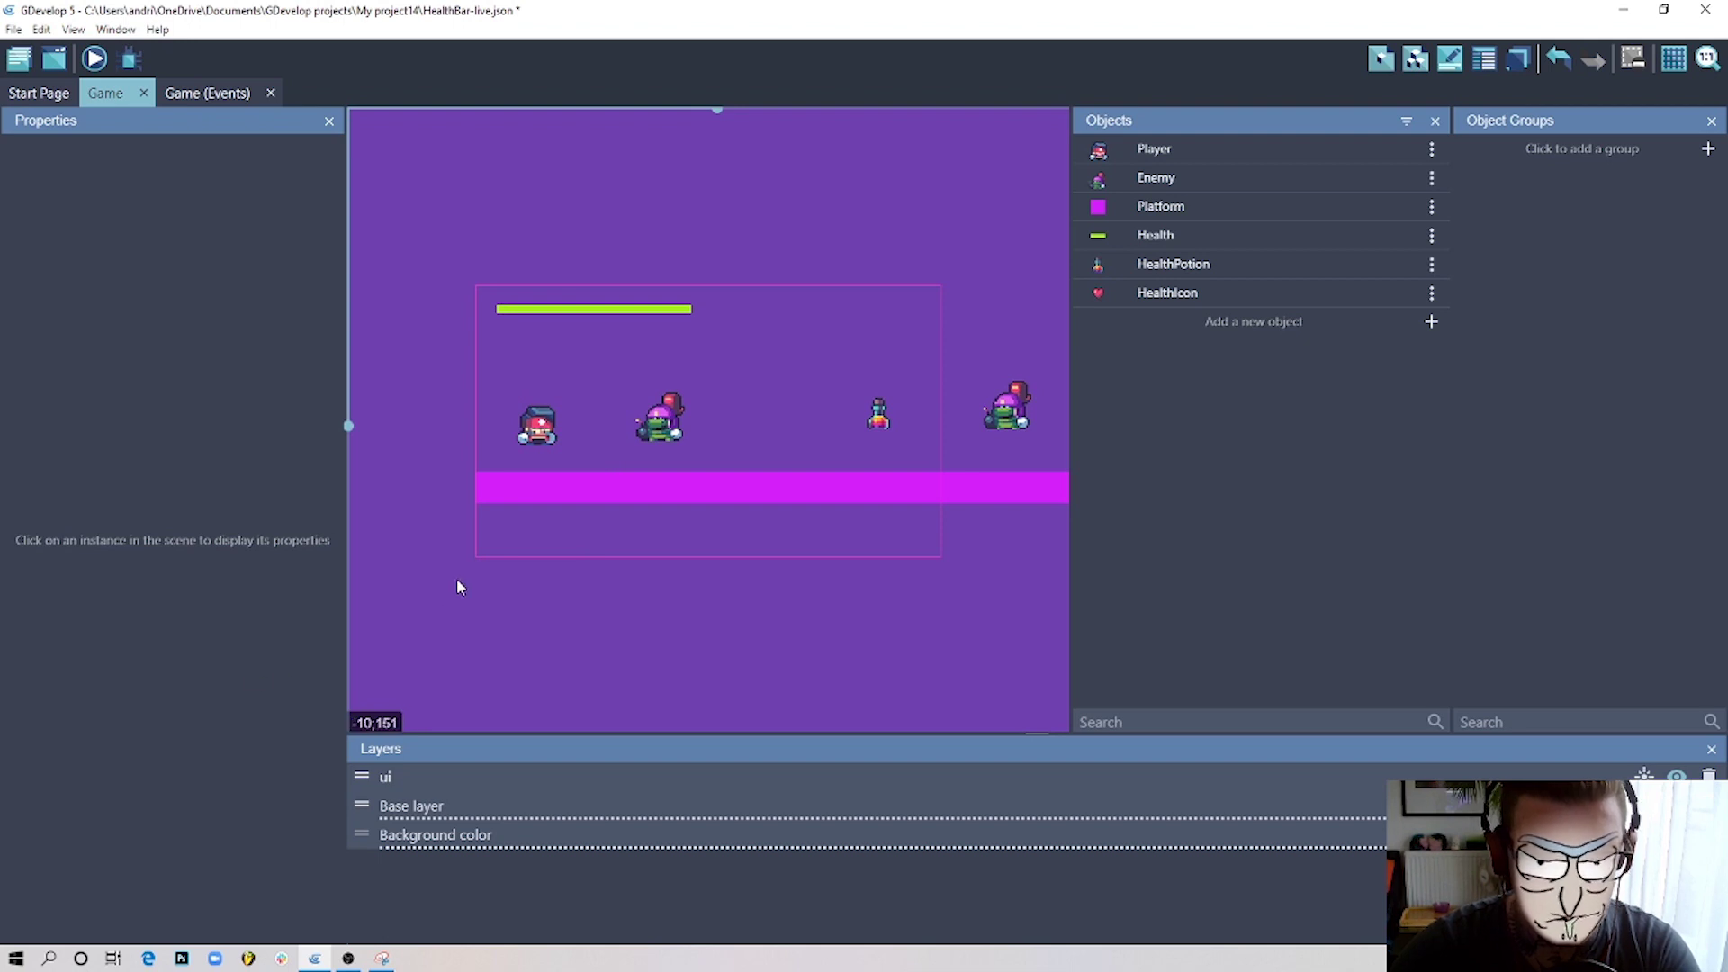
pyautogui.click(531, 426)
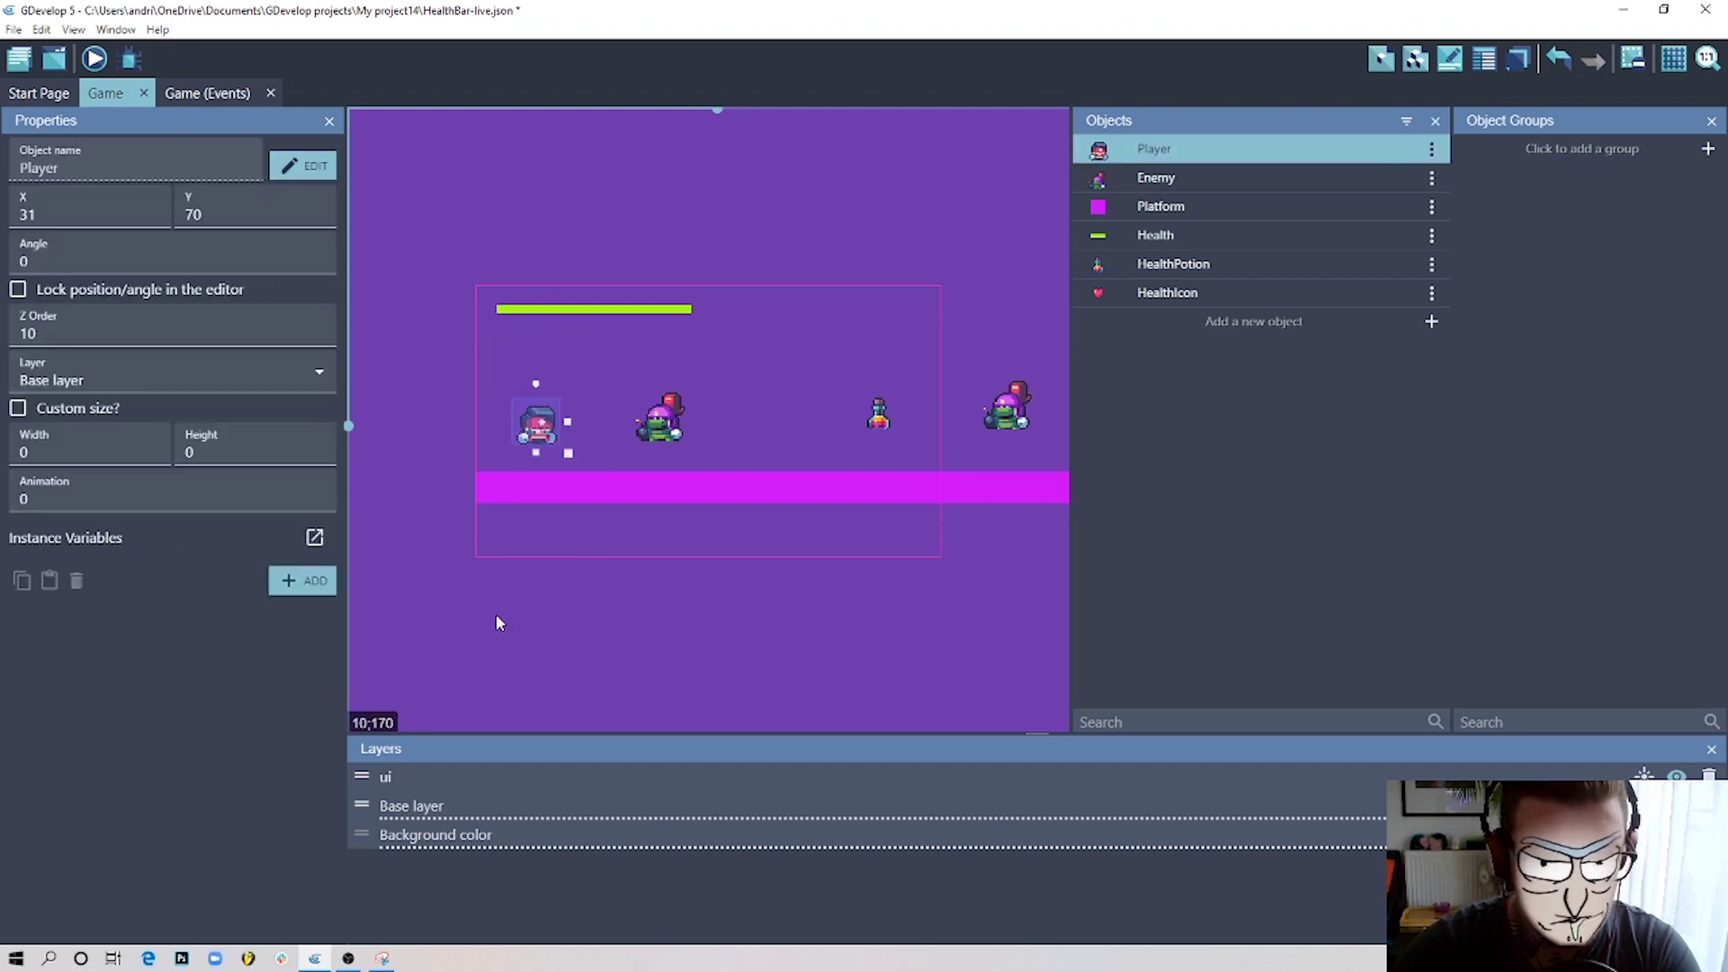
# Drag the Player slightly up and right to about X 38, Y 61.
pyautogui.click(564, 310)
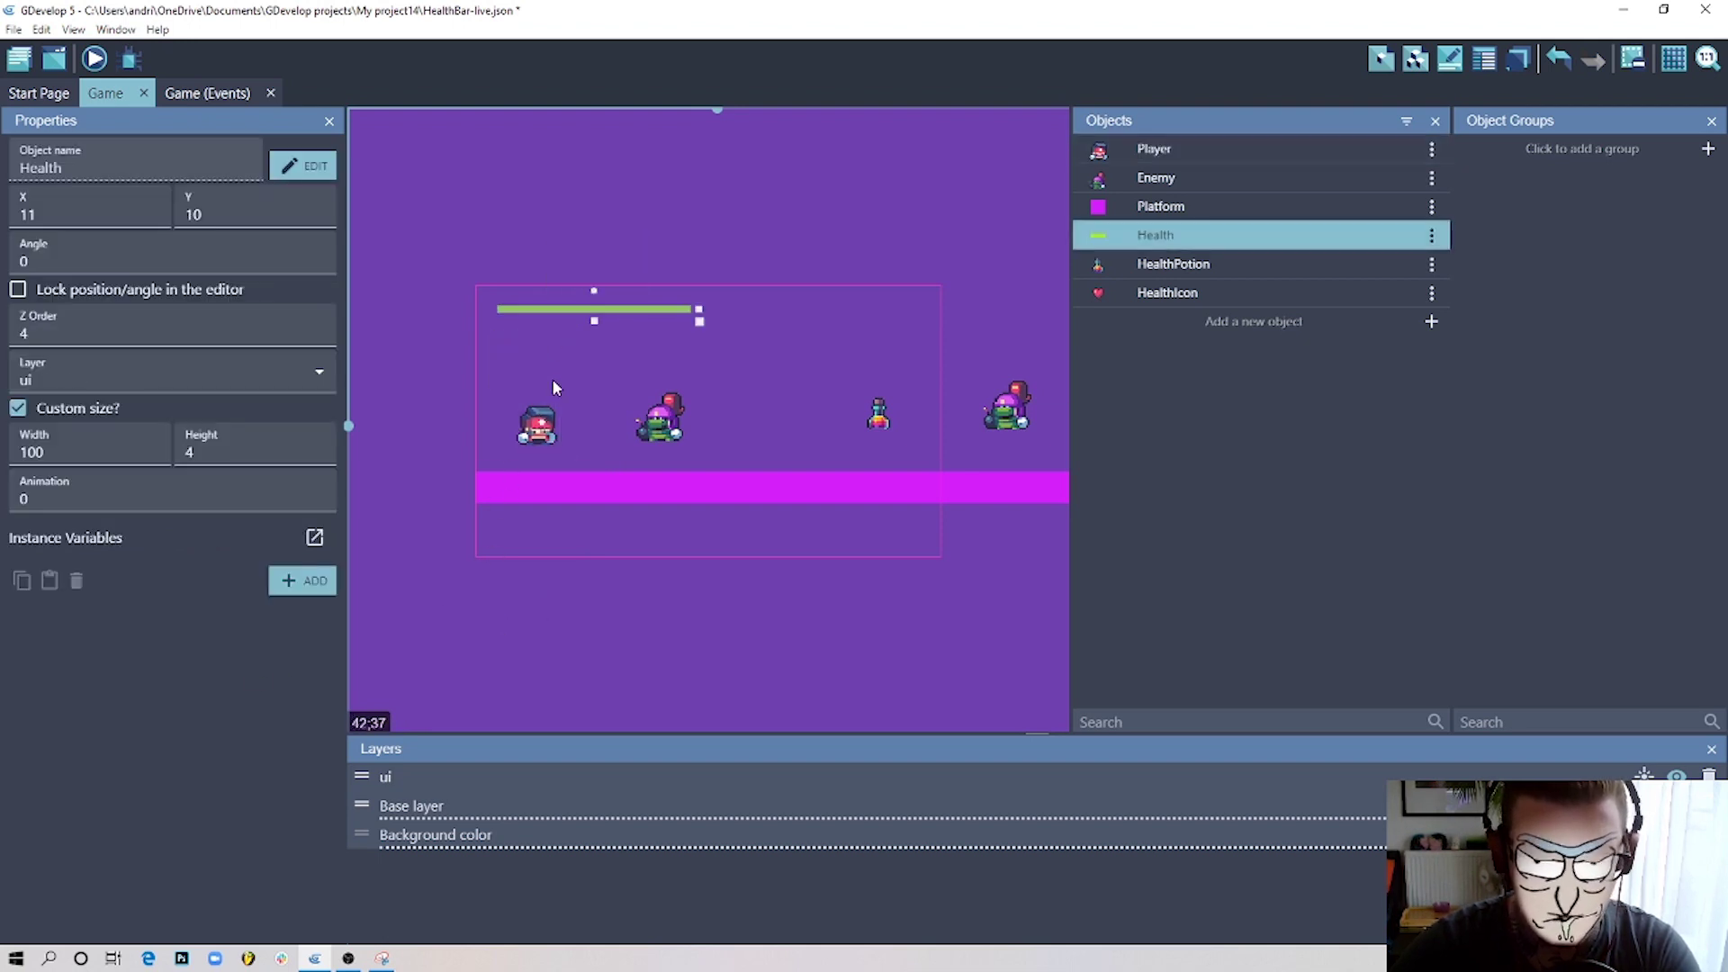
pyautogui.click(539, 427)
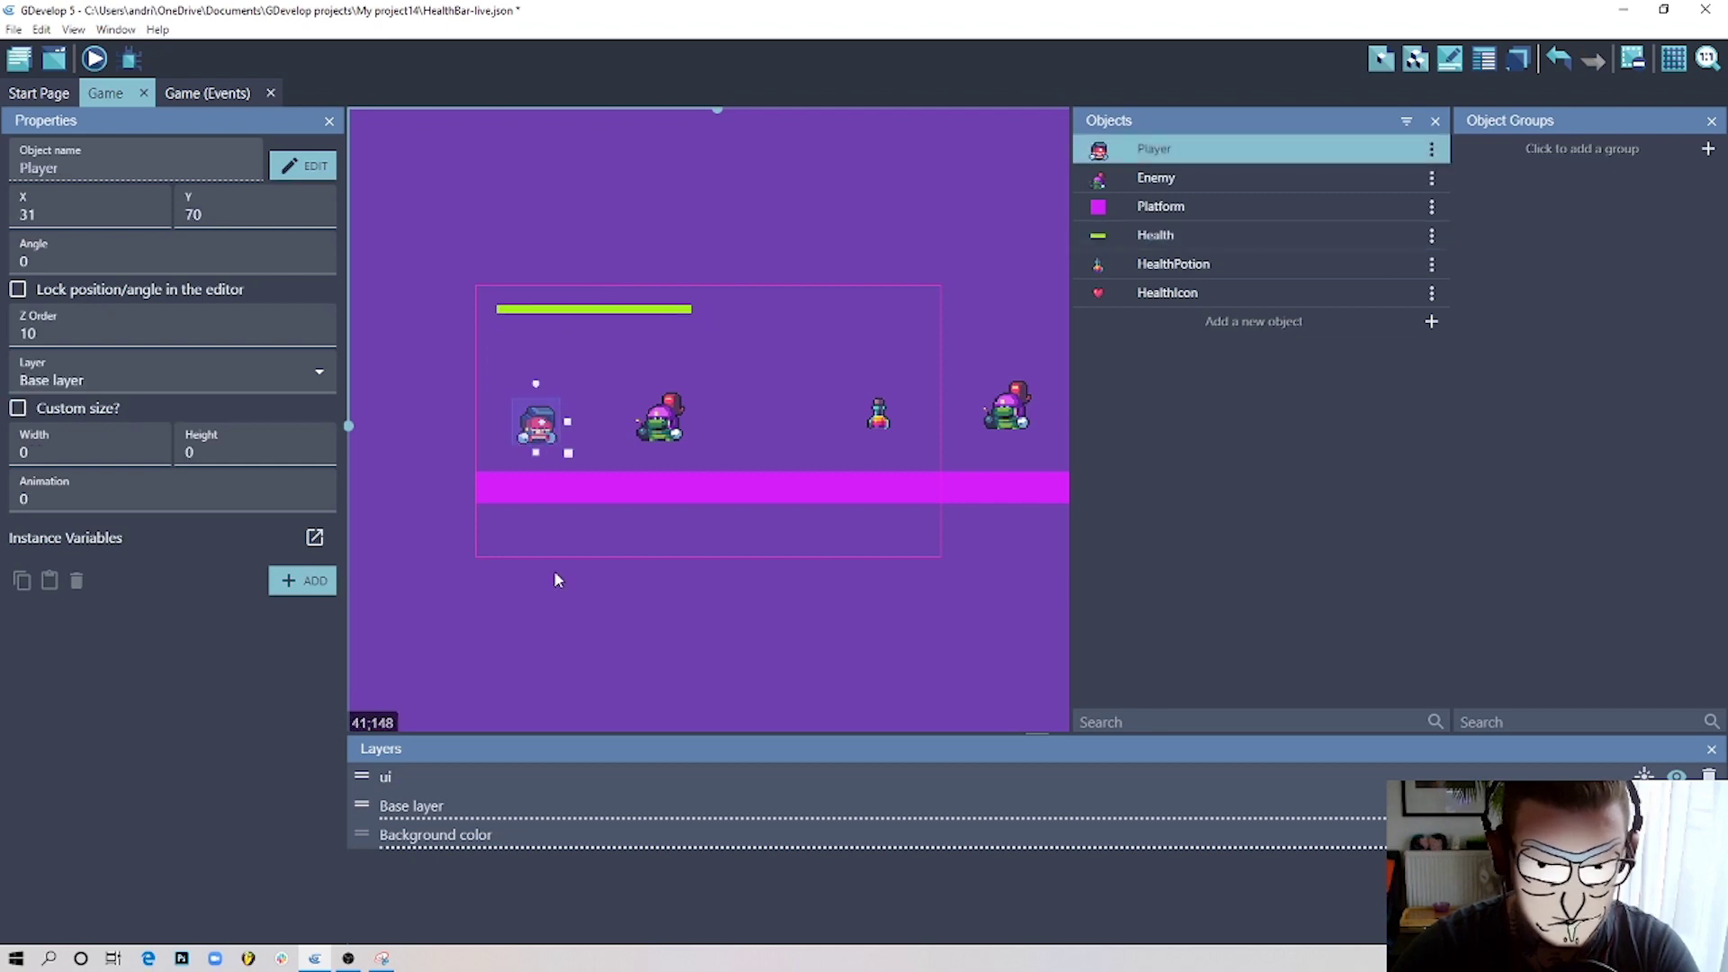
pyautogui.click(554, 578)
pyautogui.click(536, 429)
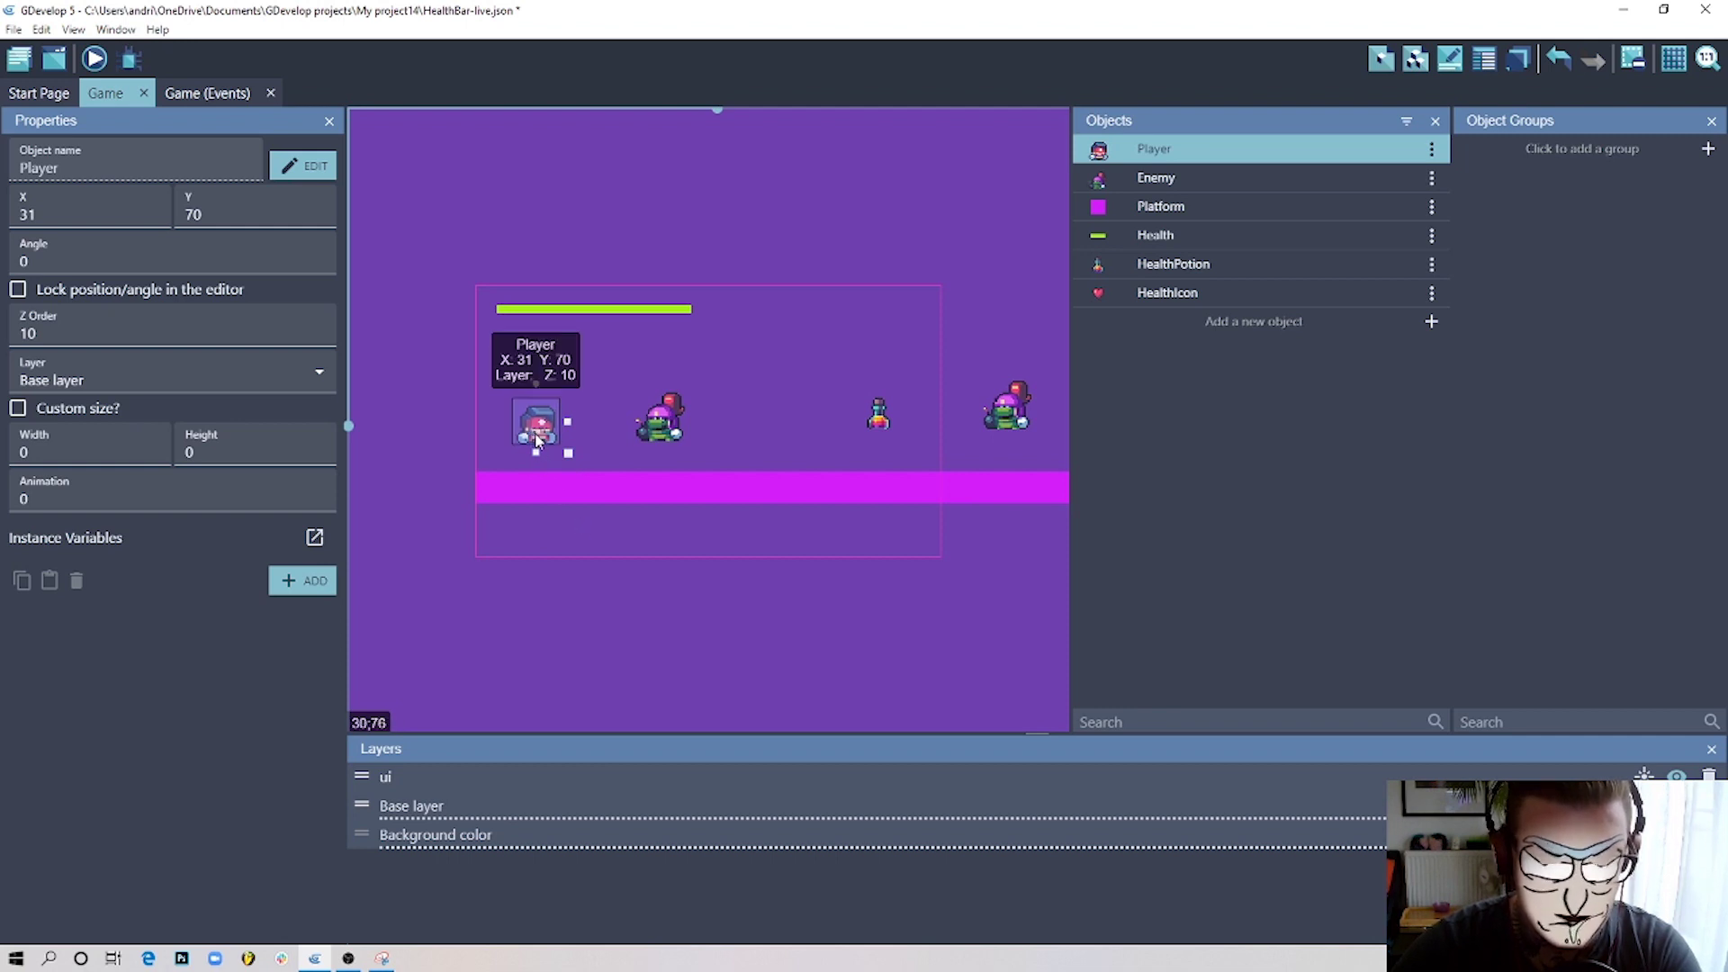
pyautogui.moveTo(540, 439)
pyautogui.mouseDown()
pyautogui.moveTo(567, 431)
pyautogui.moveTo(544, 414)
pyautogui.moveTo(572, 426)
pyautogui.moveTo(558, 396)
pyautogui.moveTo(561, 423)
pyautogui.mouseUp()
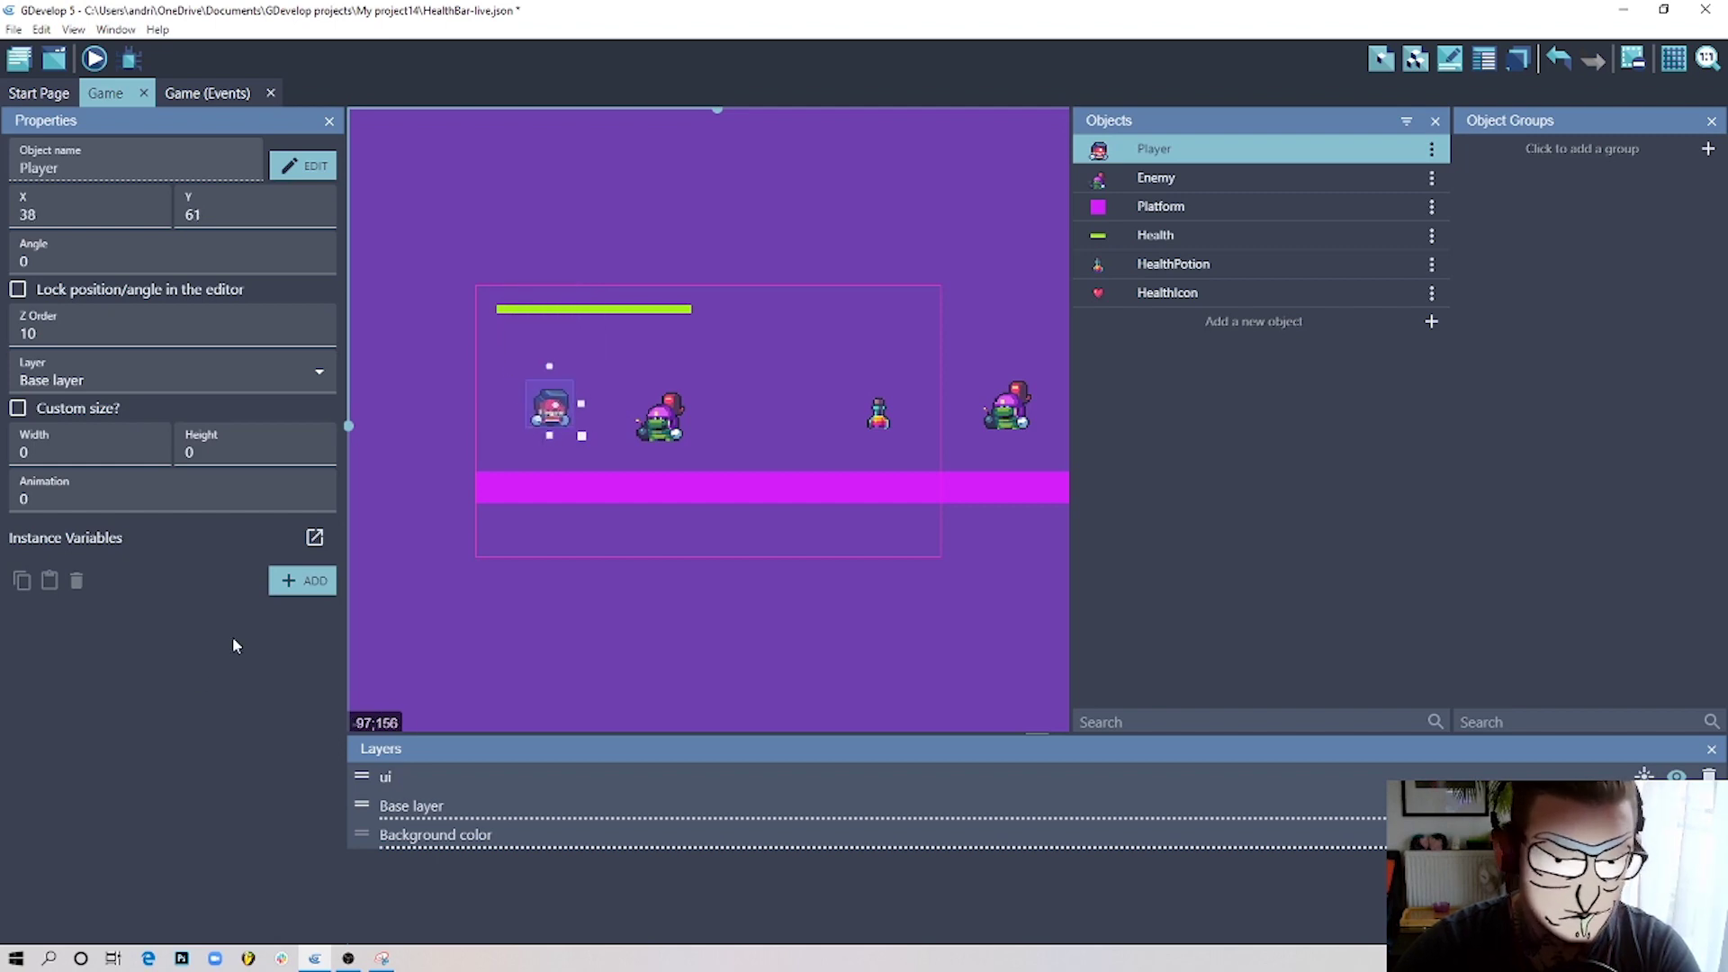
# Add Player instance variables Health and MaxHealth, each with value 5.
pyautogui.click(302, 580)
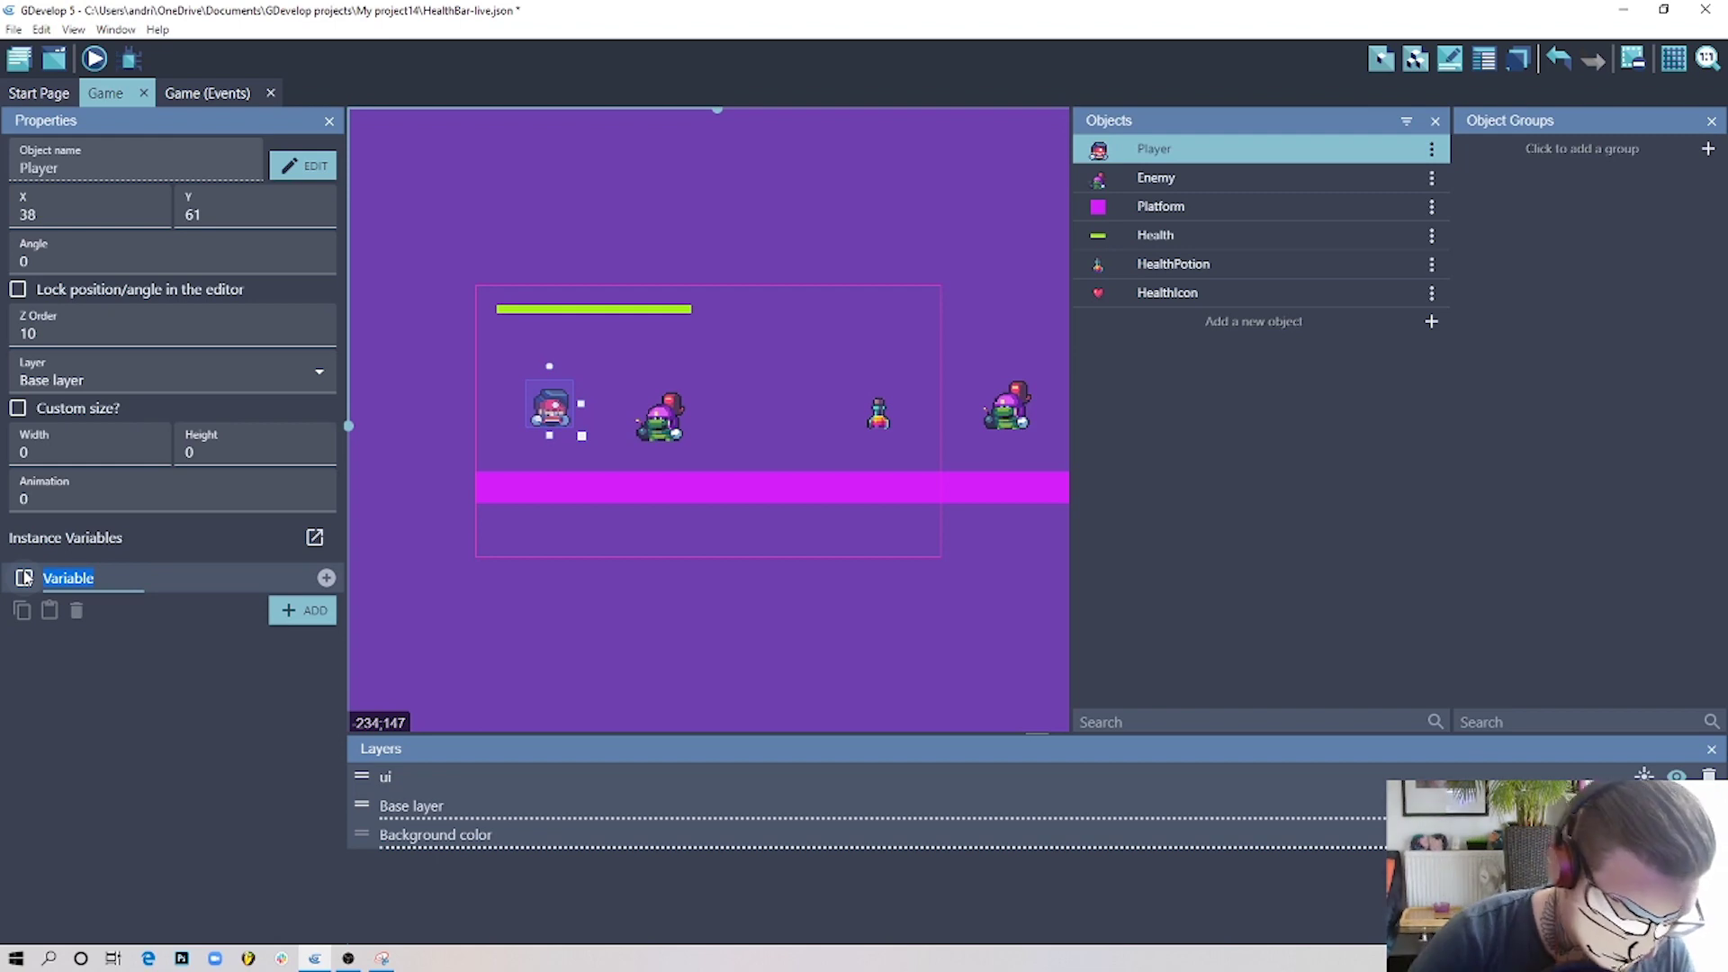
pyautogui.write('Health')
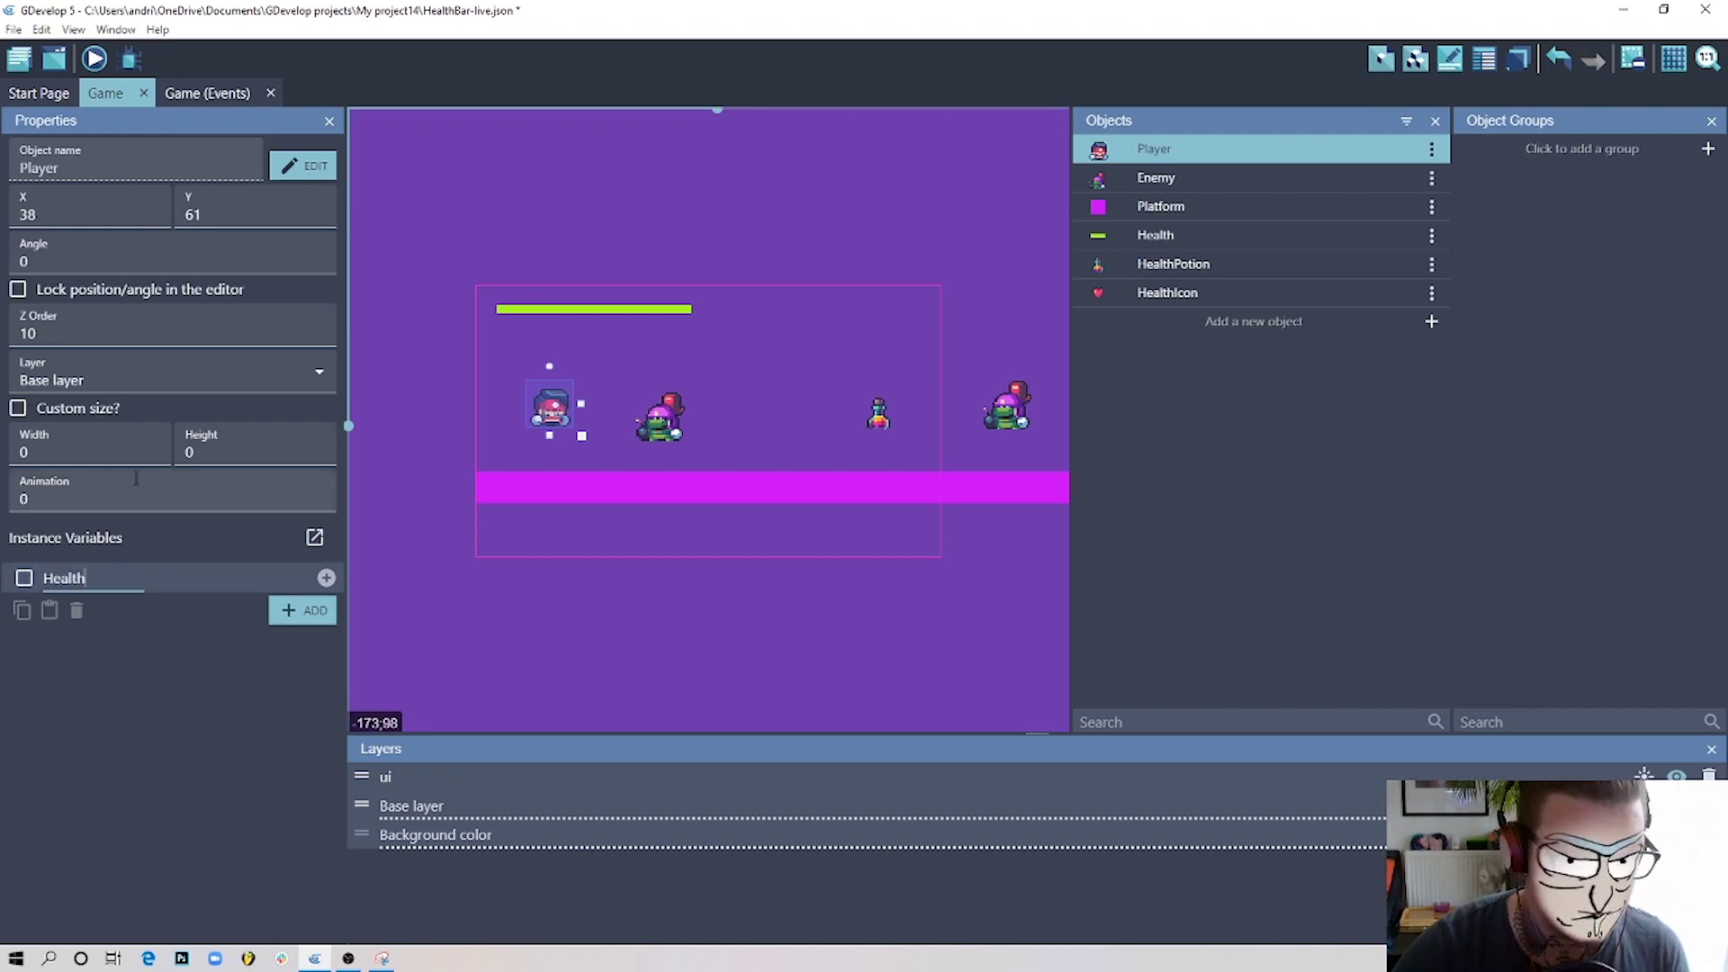
pyautogui.click(181, 584)
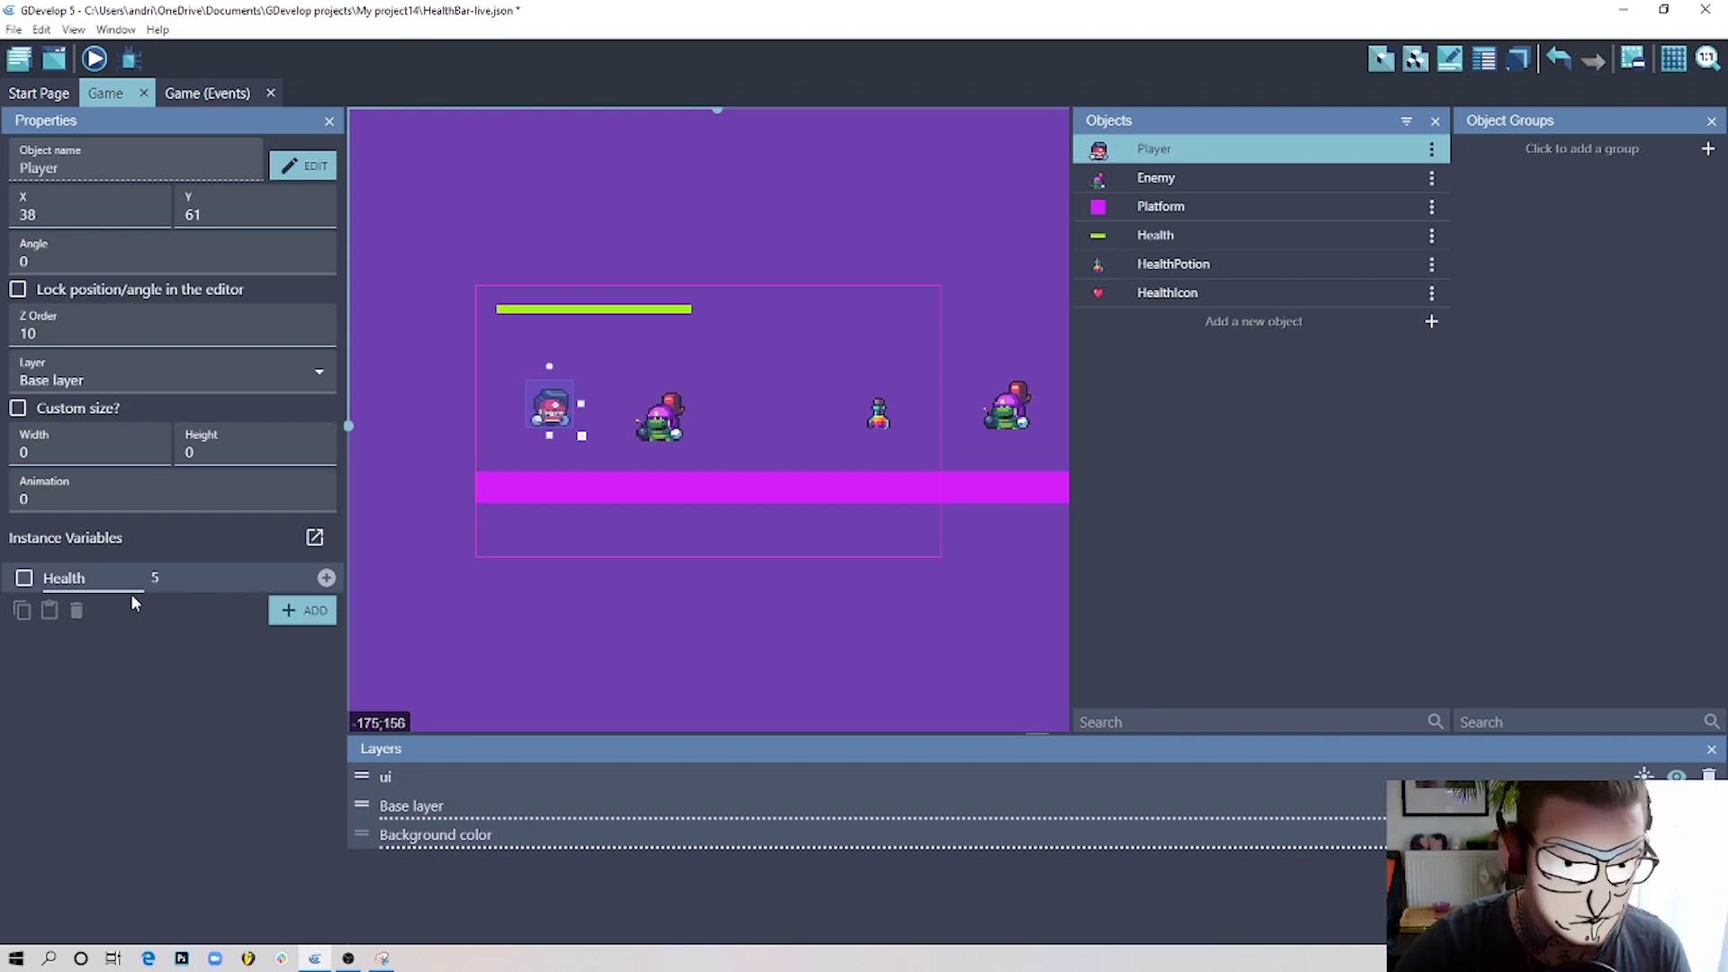
pyautogui.click(302, 610)
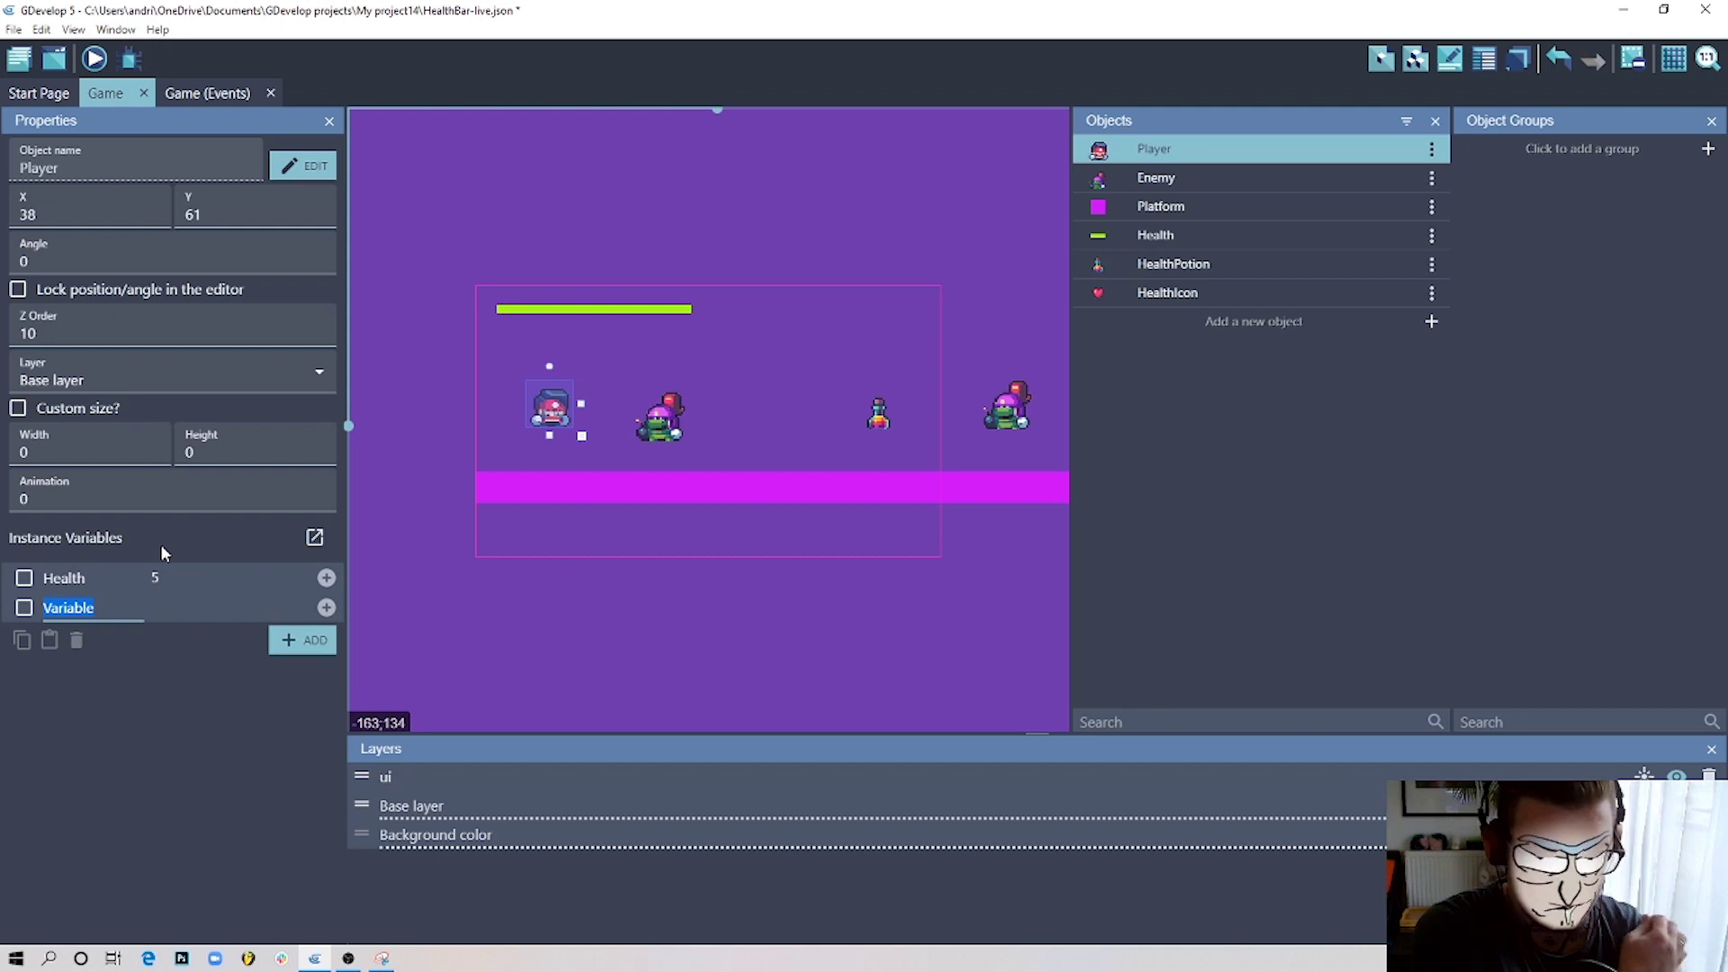
pyautogui.write('Max')
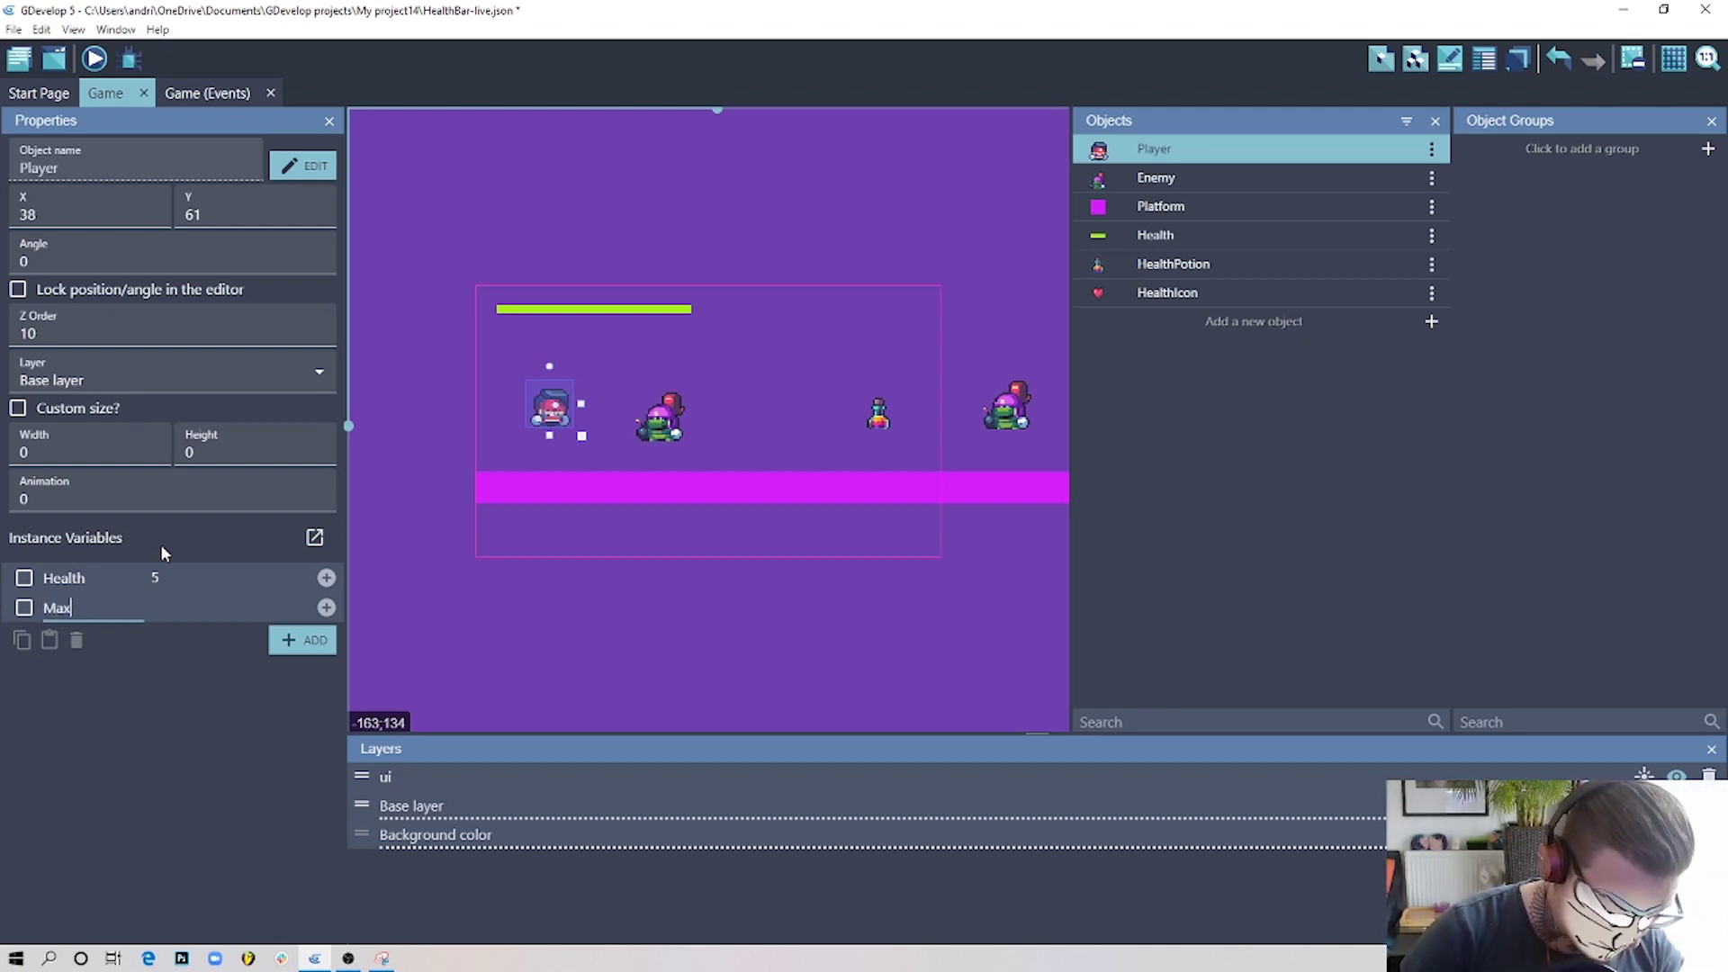
pyautogui.write('Health')
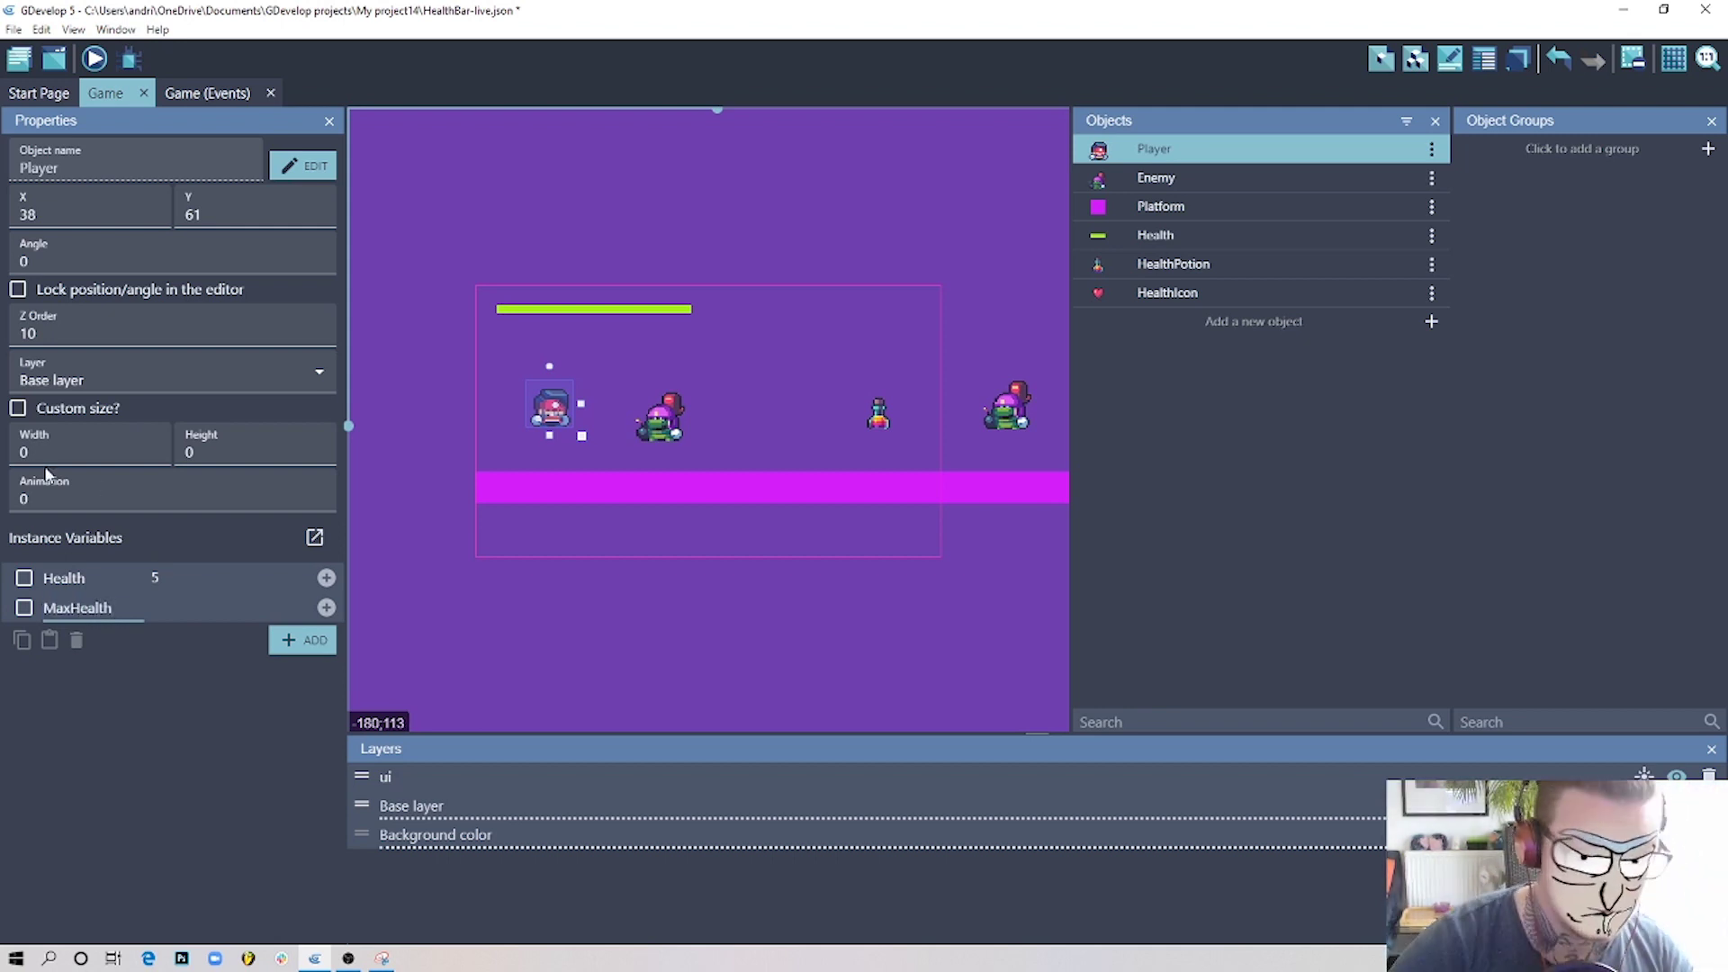
pyautogui.click(172, 603)
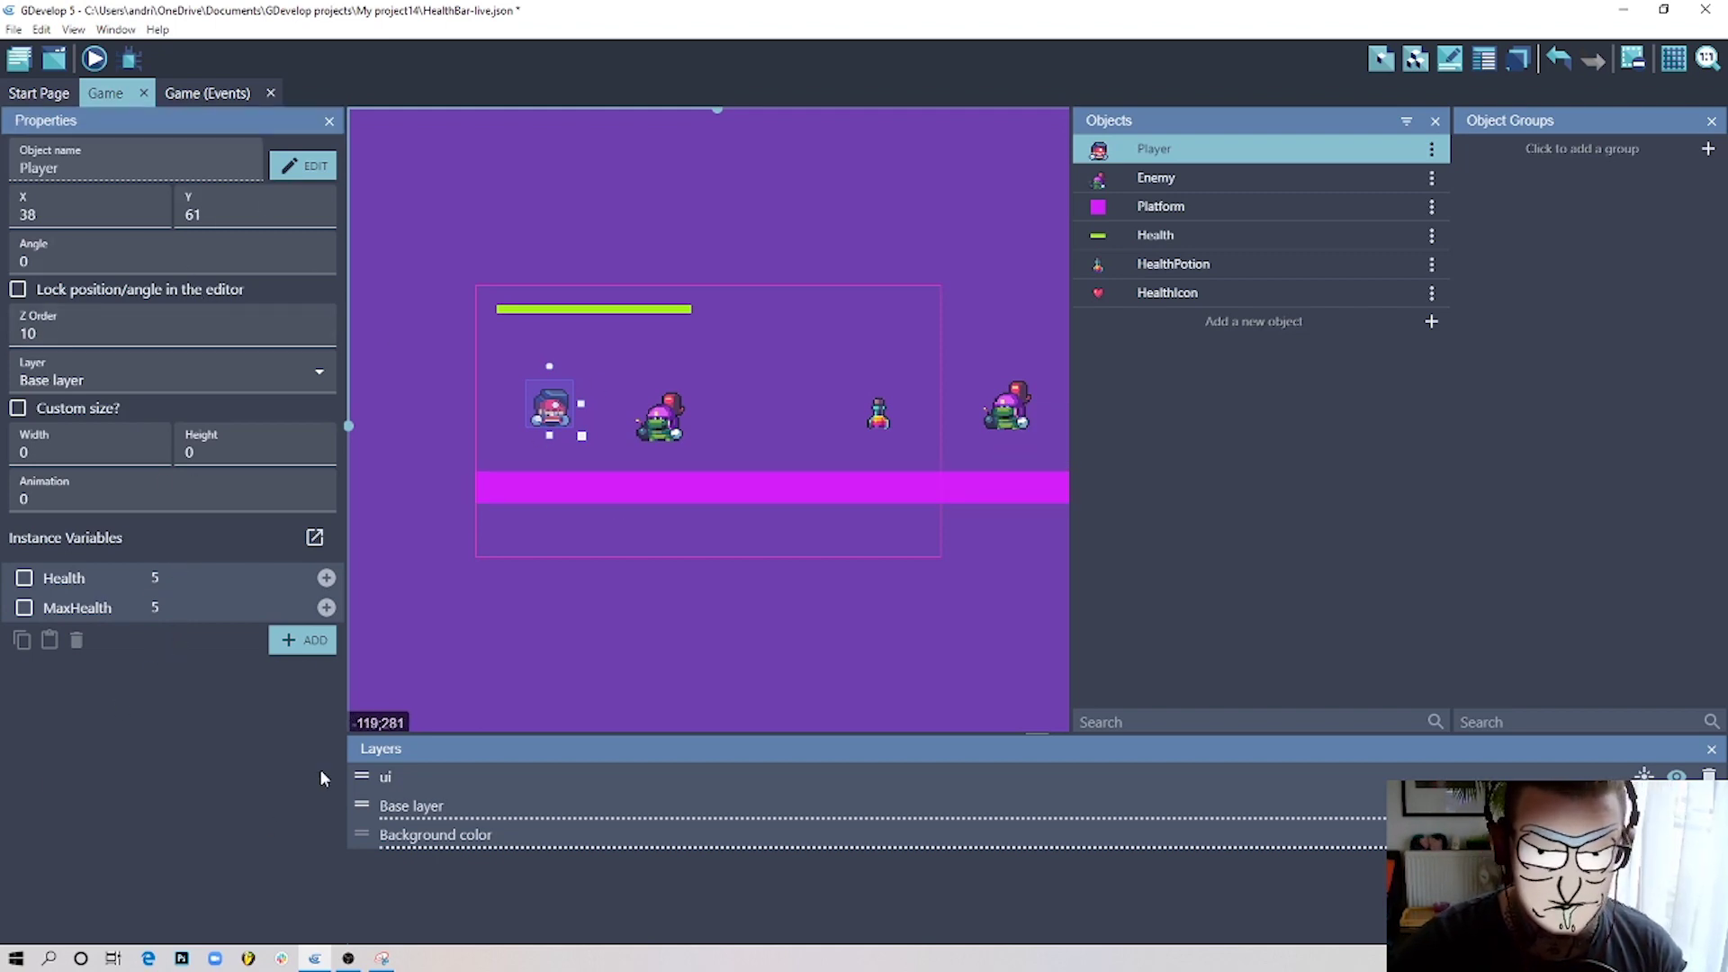
# Nudge the Player right to about X 47, Y 65 beside the first enemy.
pyautogui.click(636, 311)
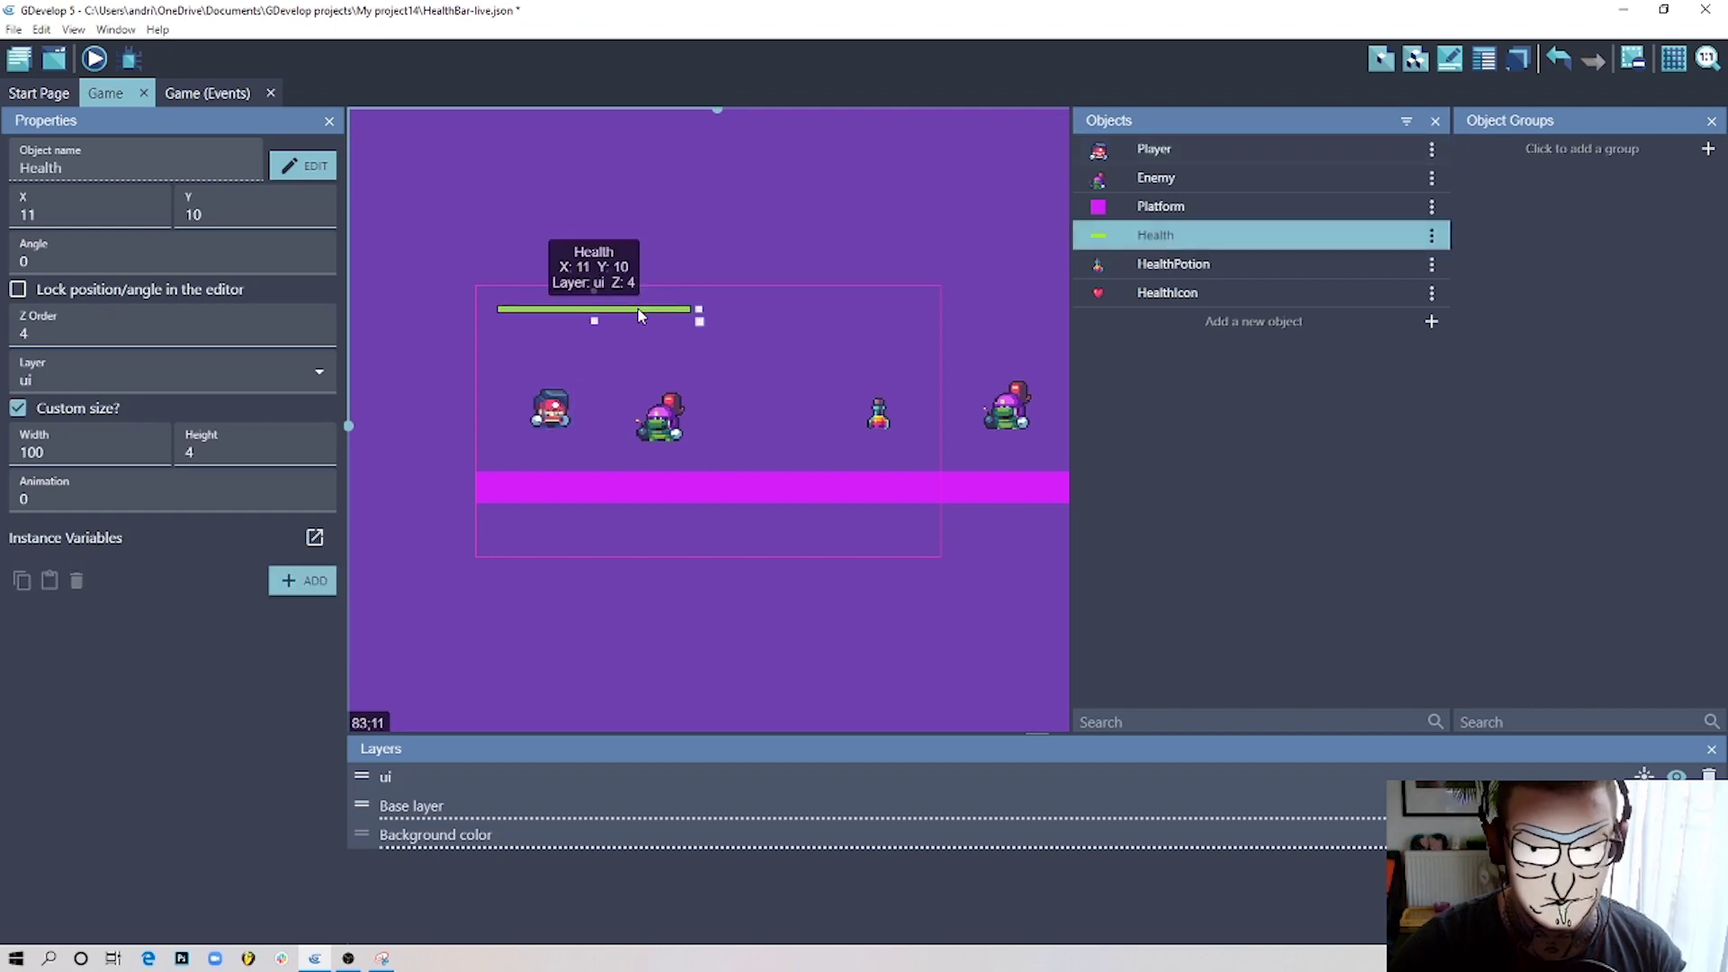
pyautogui.click(639, 643)
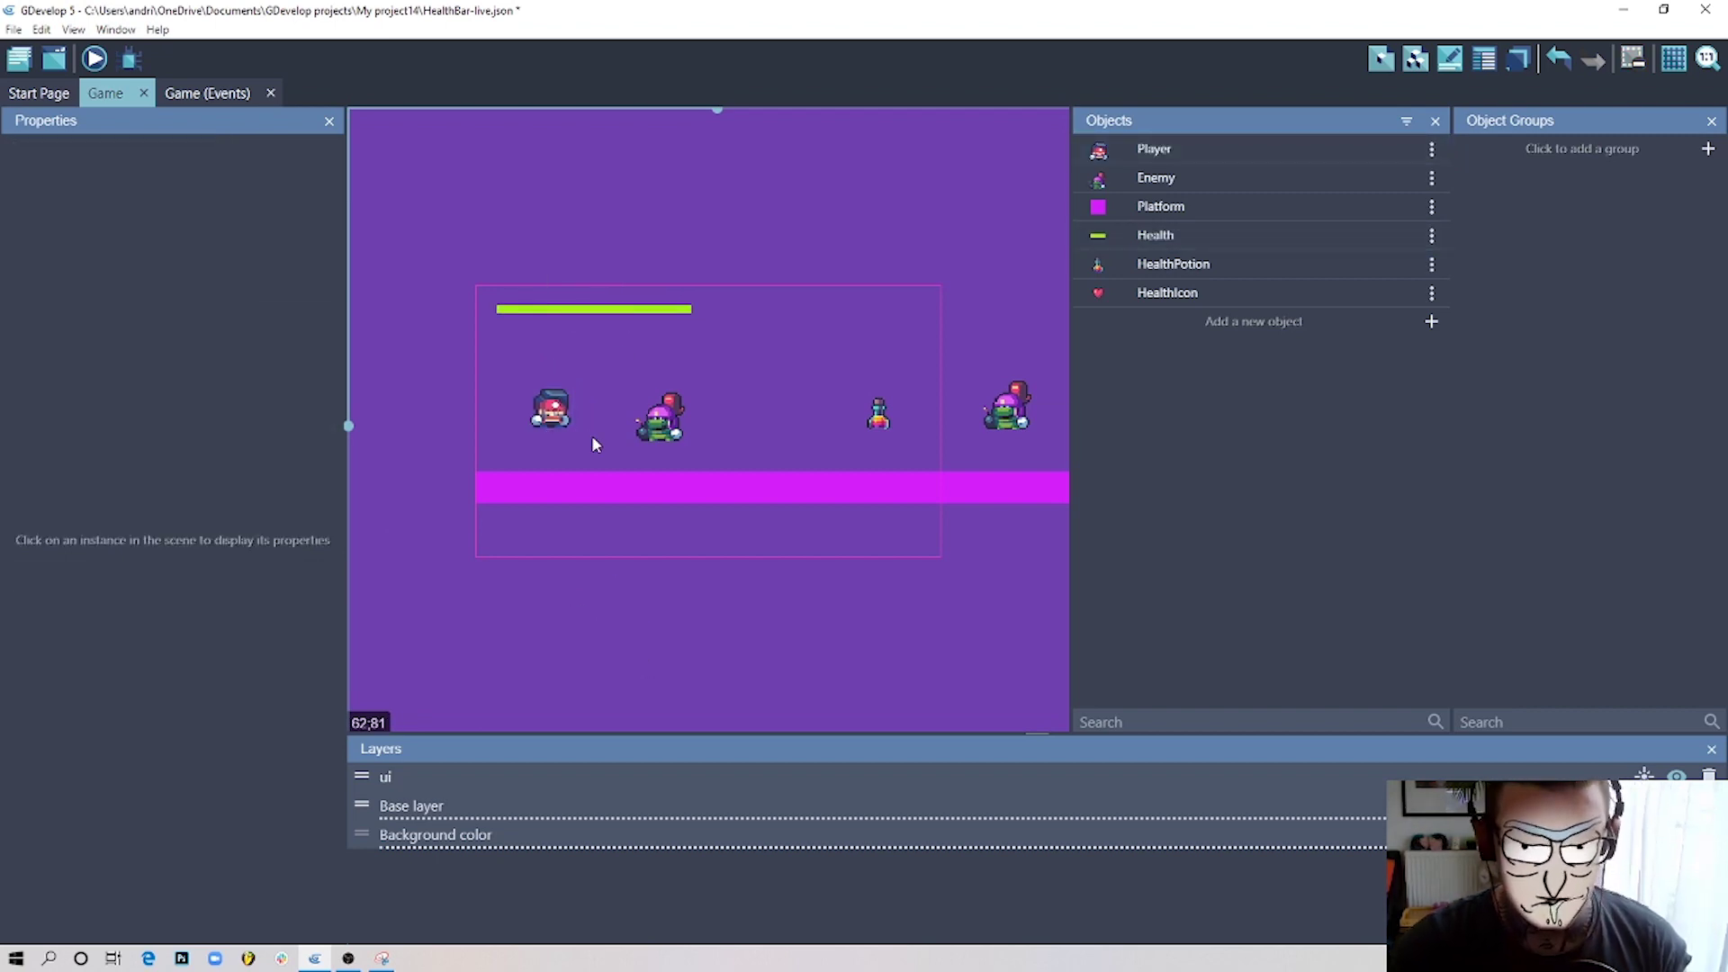
pyautogui.click(540, 415)
pyautogui.moveTo(543, 428); pyautogui.dragTo(546, 420)
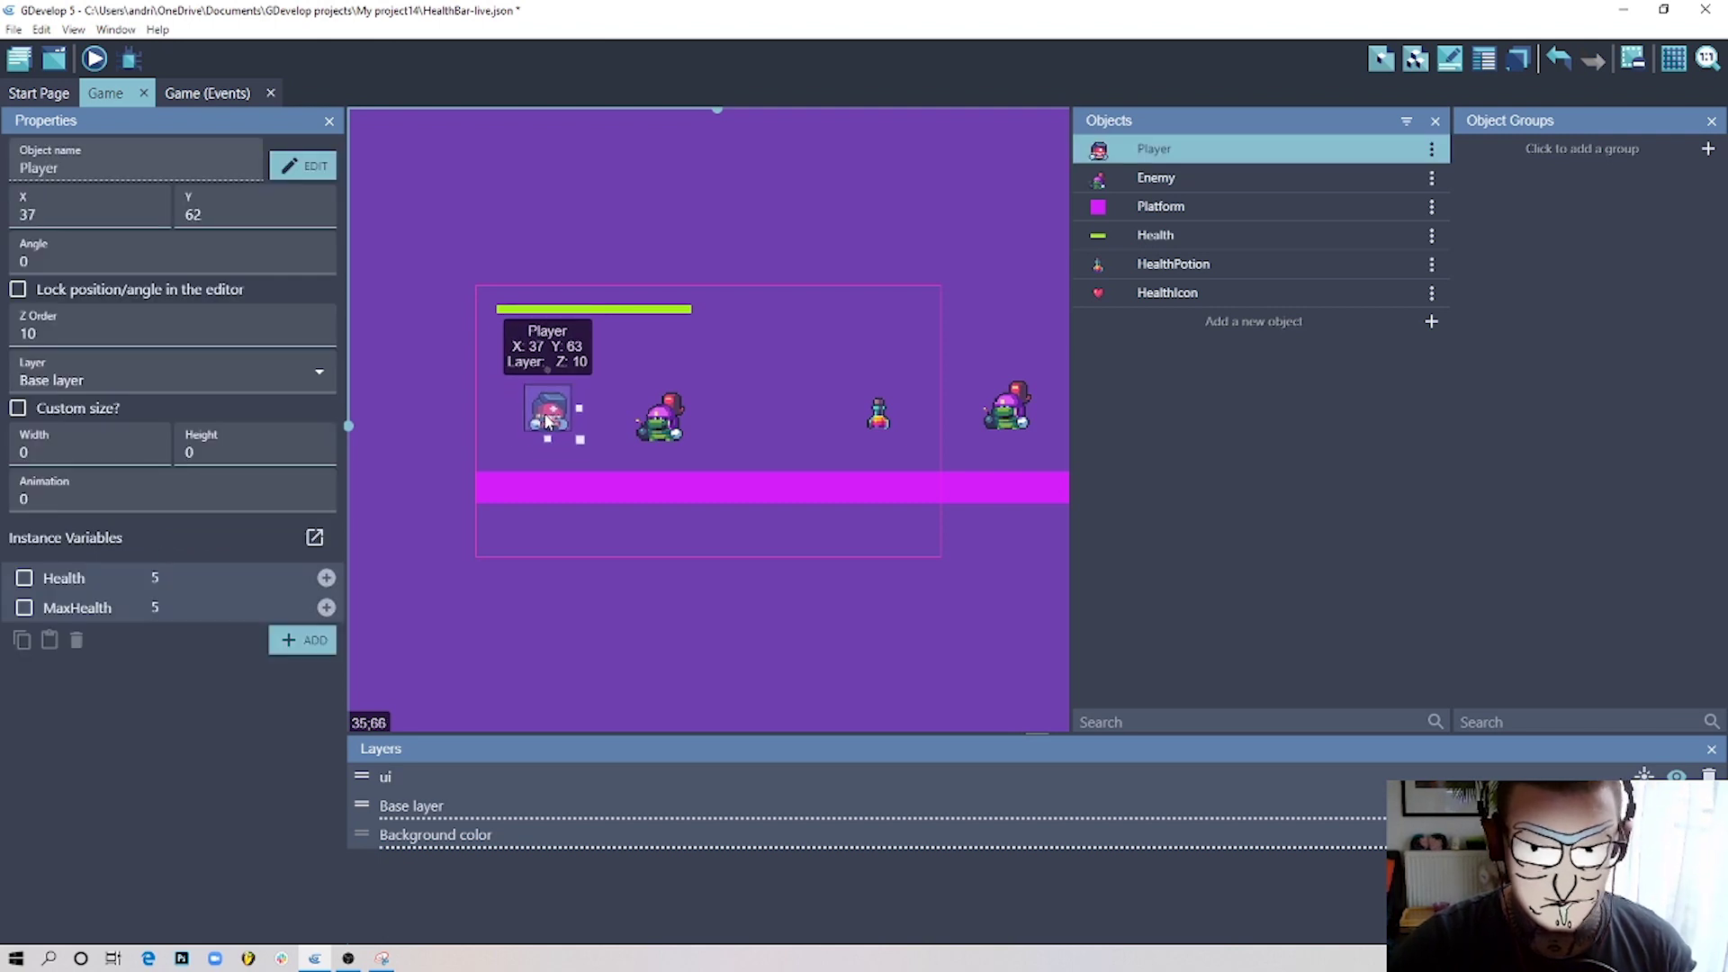
pyautogui.click(515, 576)
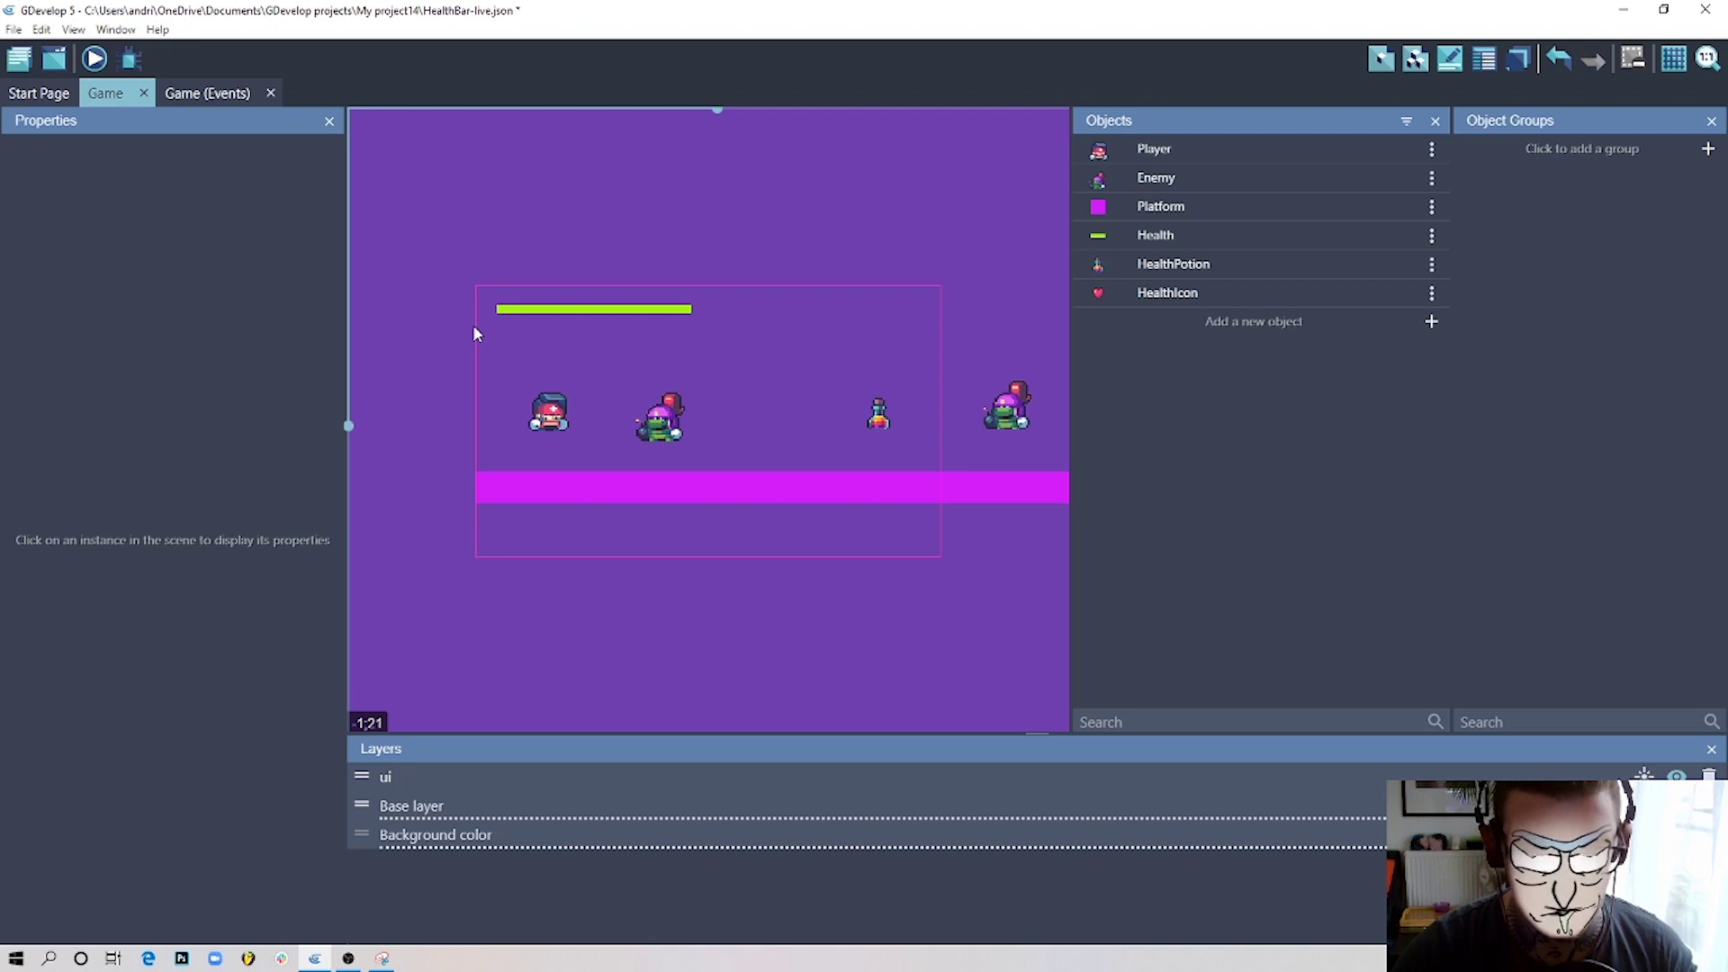
pyautogui.moveTo(558, 413); pyautogui.dragTo(576, 417)
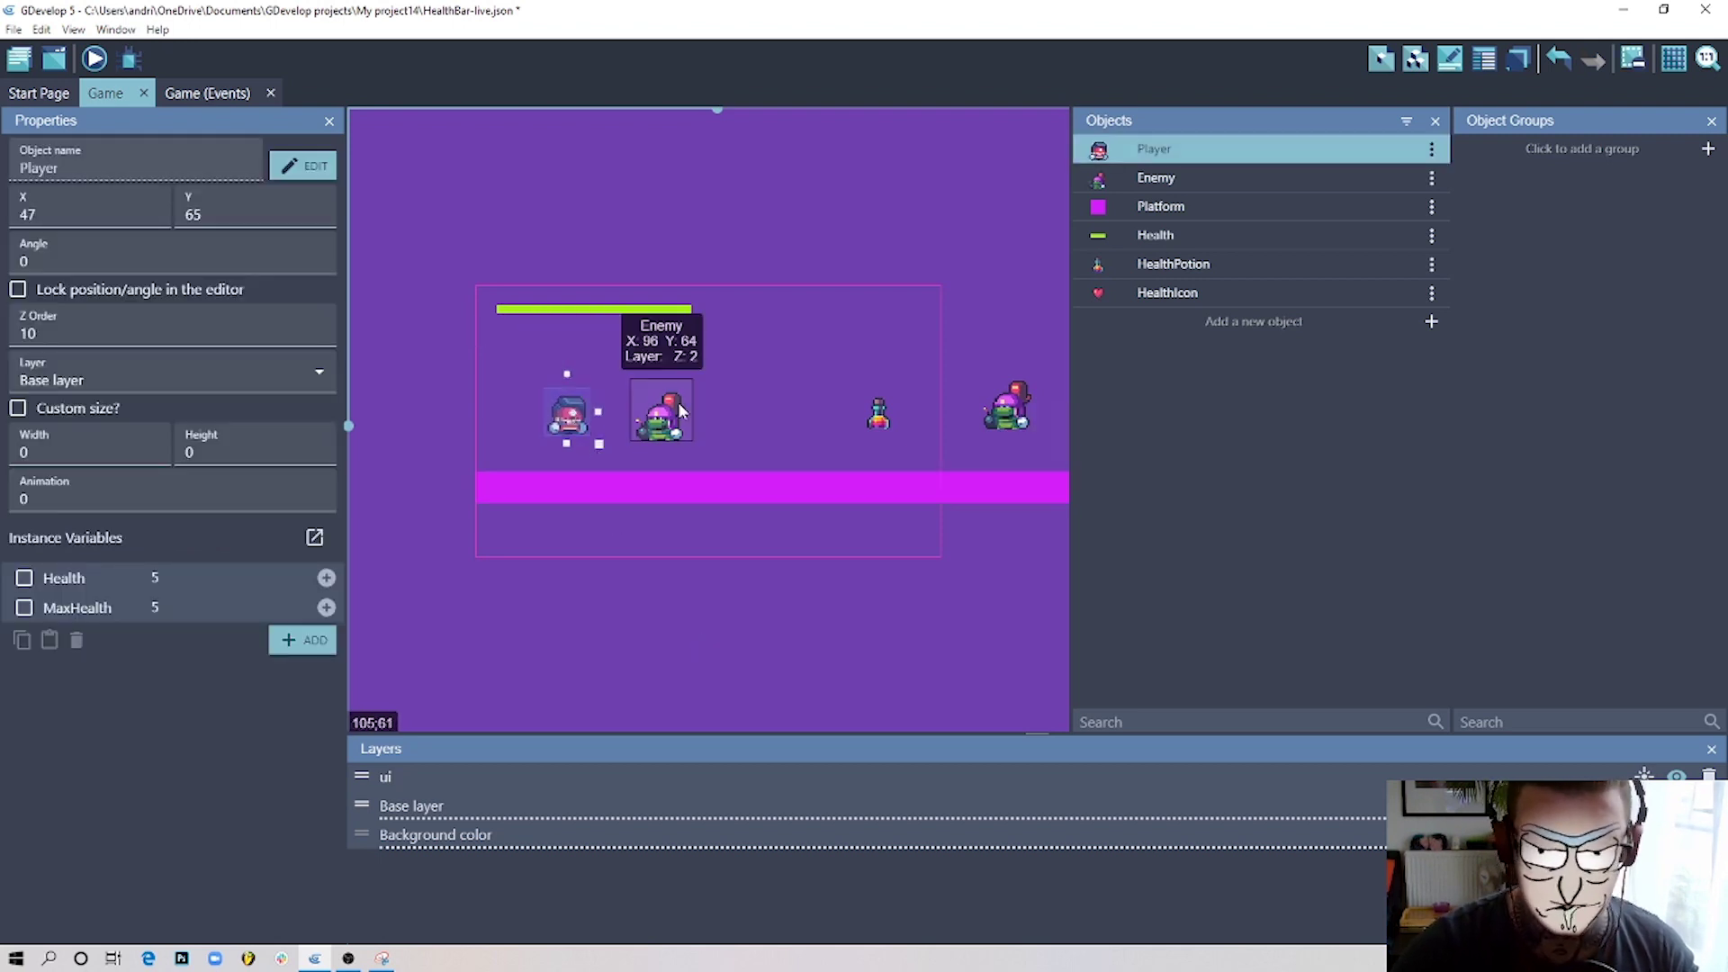
pyautogui.click(401, 199)
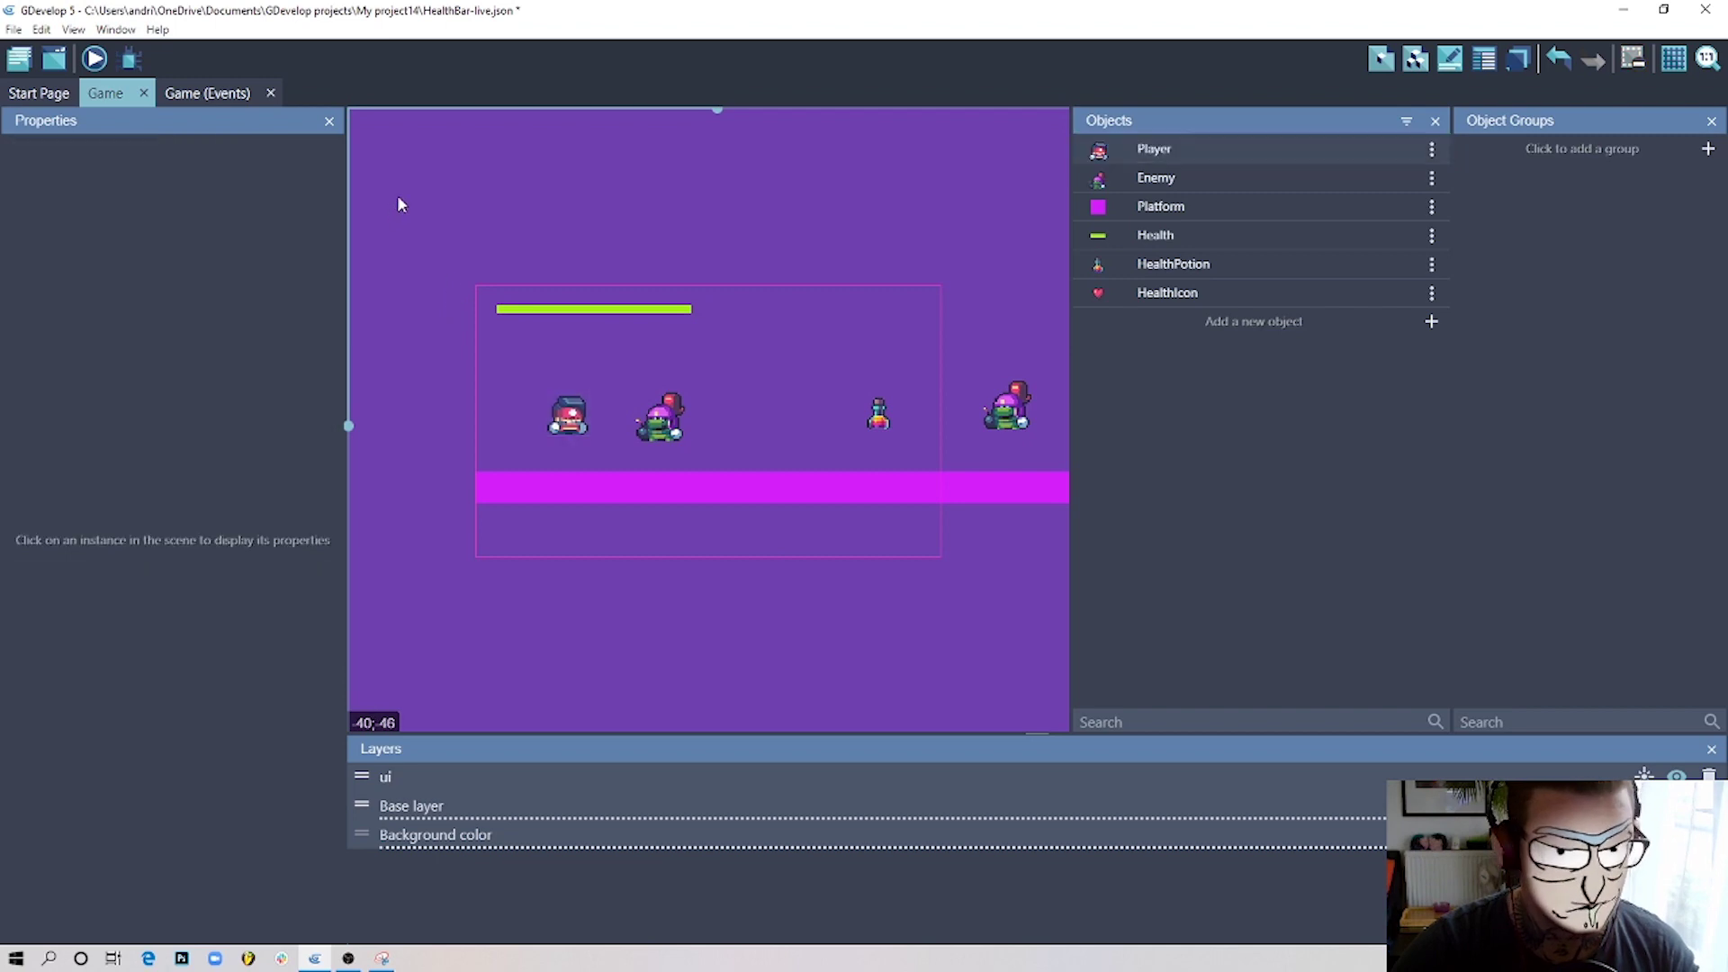
# Search extensions for 'flash' and install Flash (blink) into the project.
pyautogui.click(20, 60)
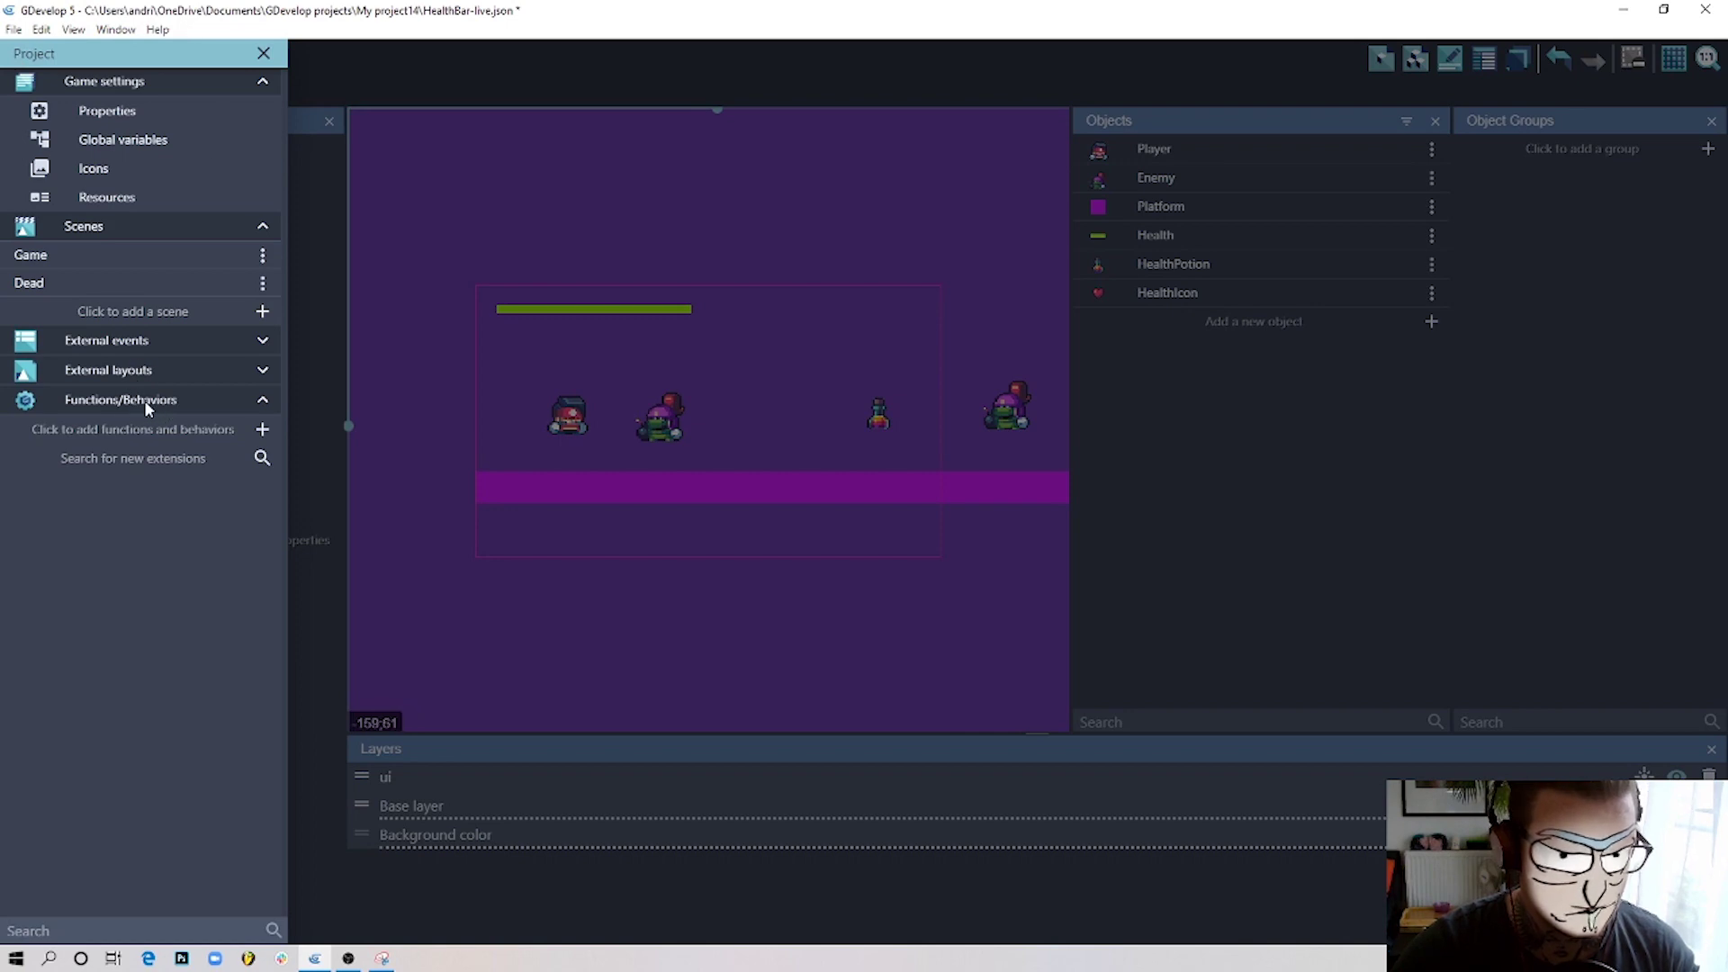
pyautogui.click(139, 458)
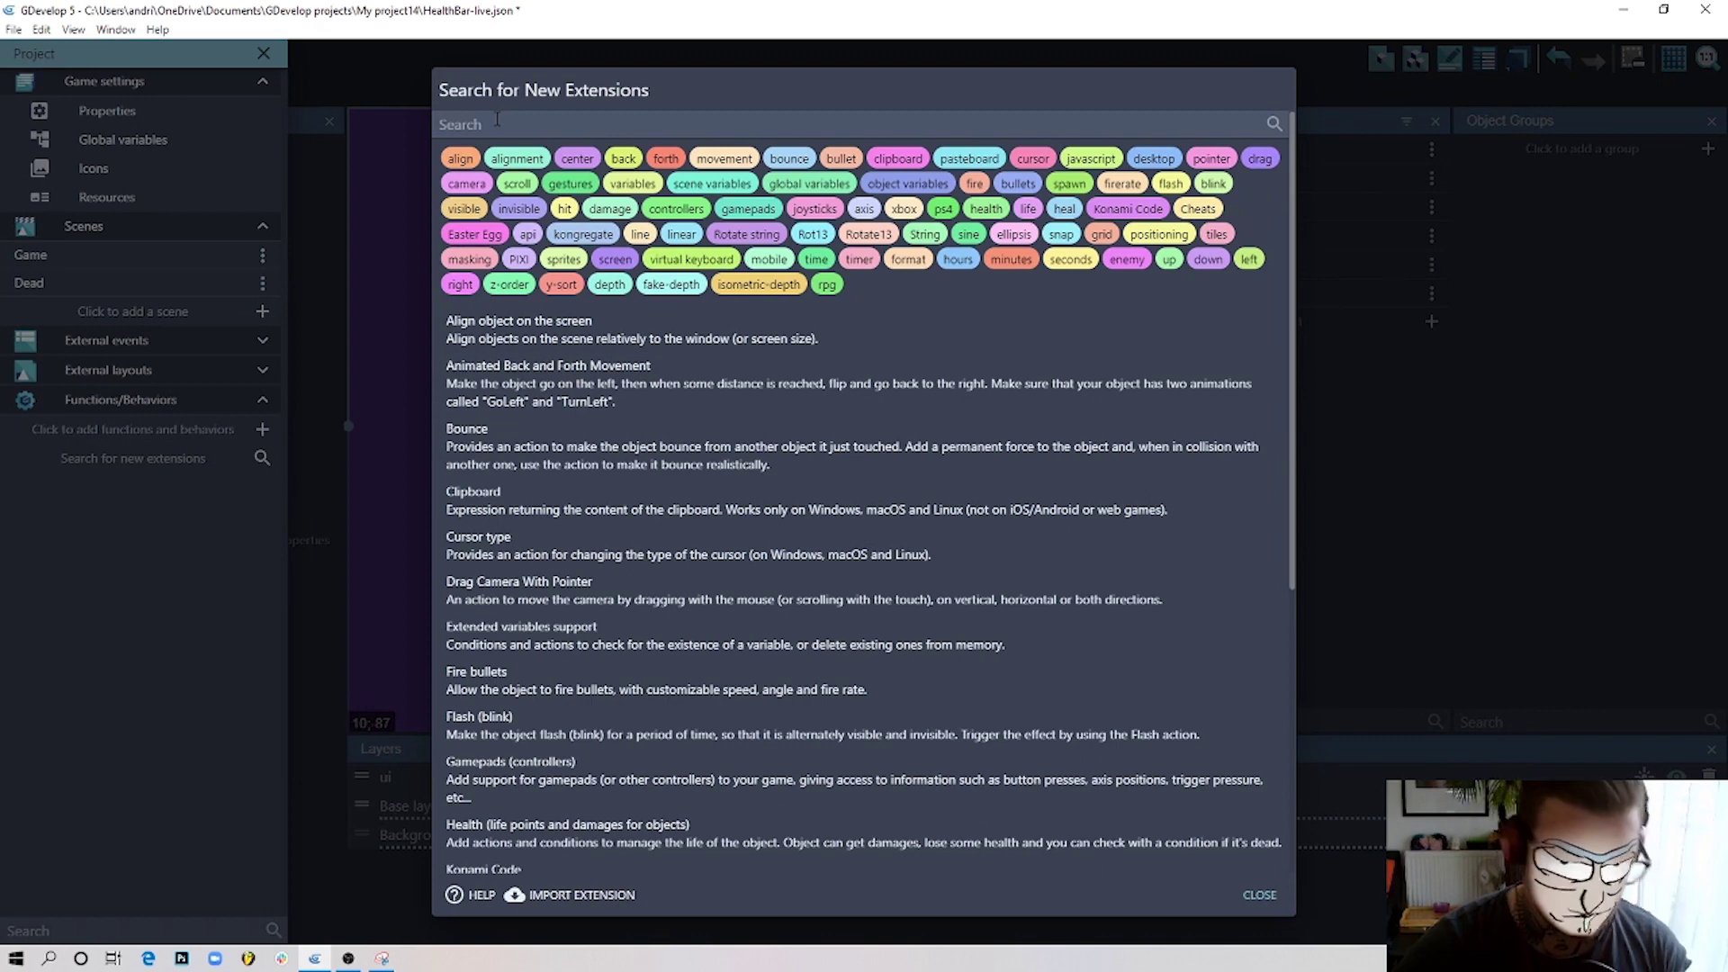
pyautogui.write('flash')
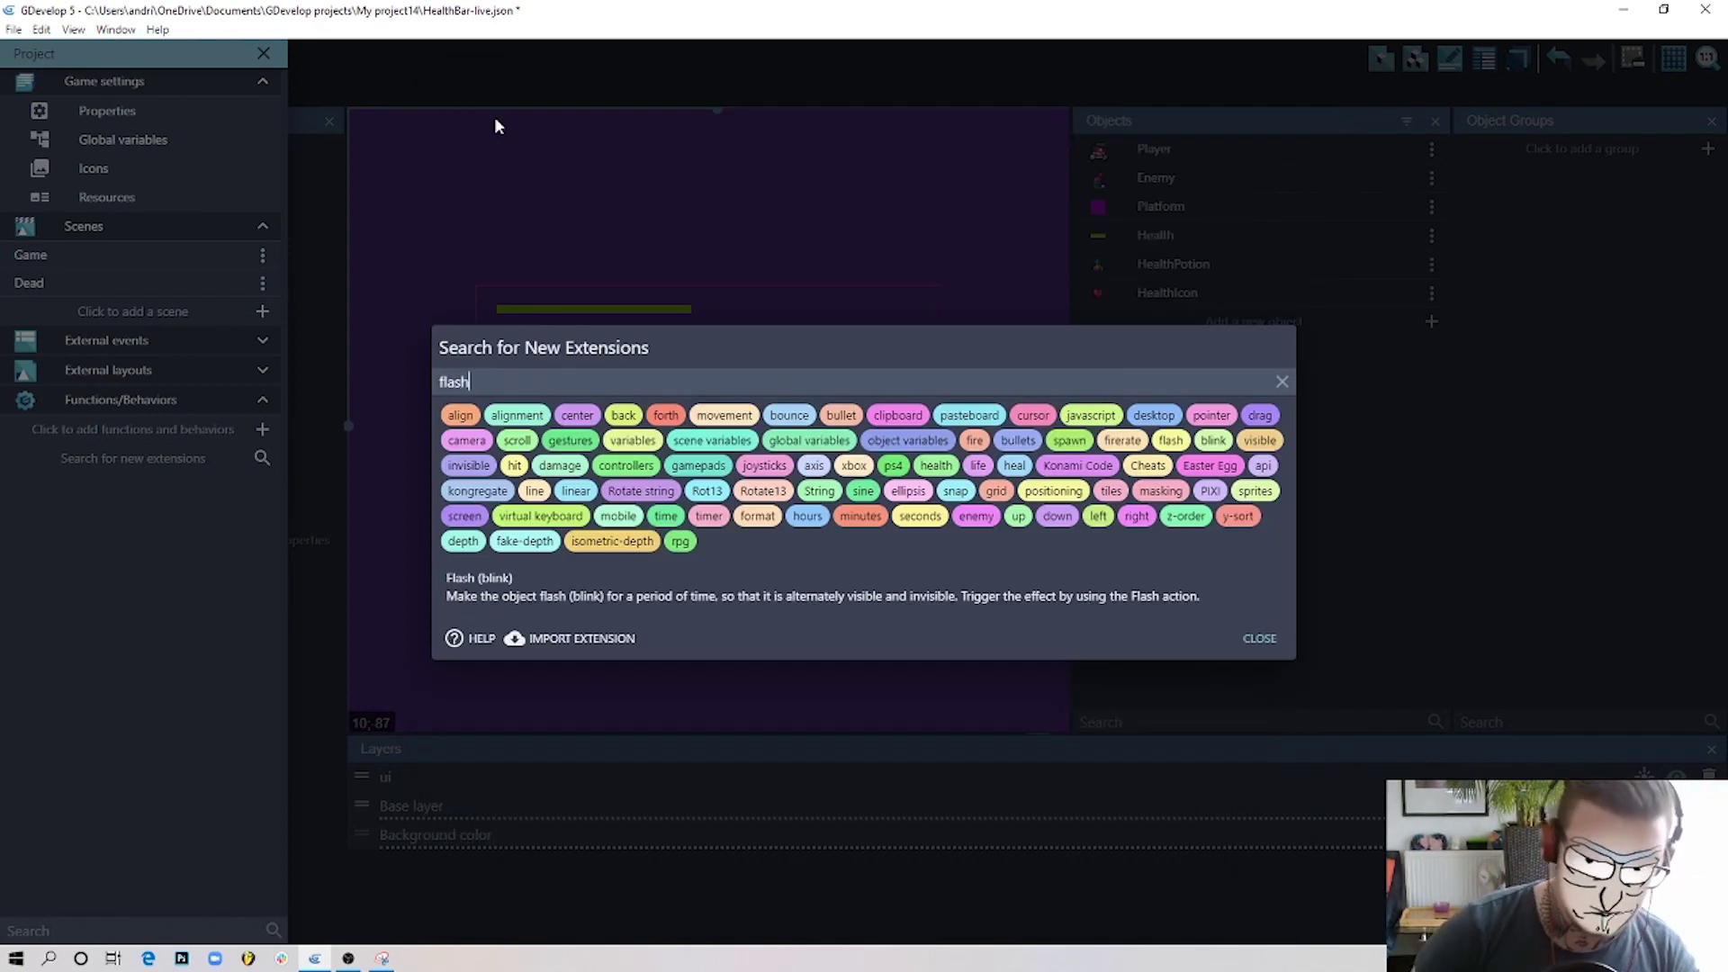
pyautogui.click(501, 596)
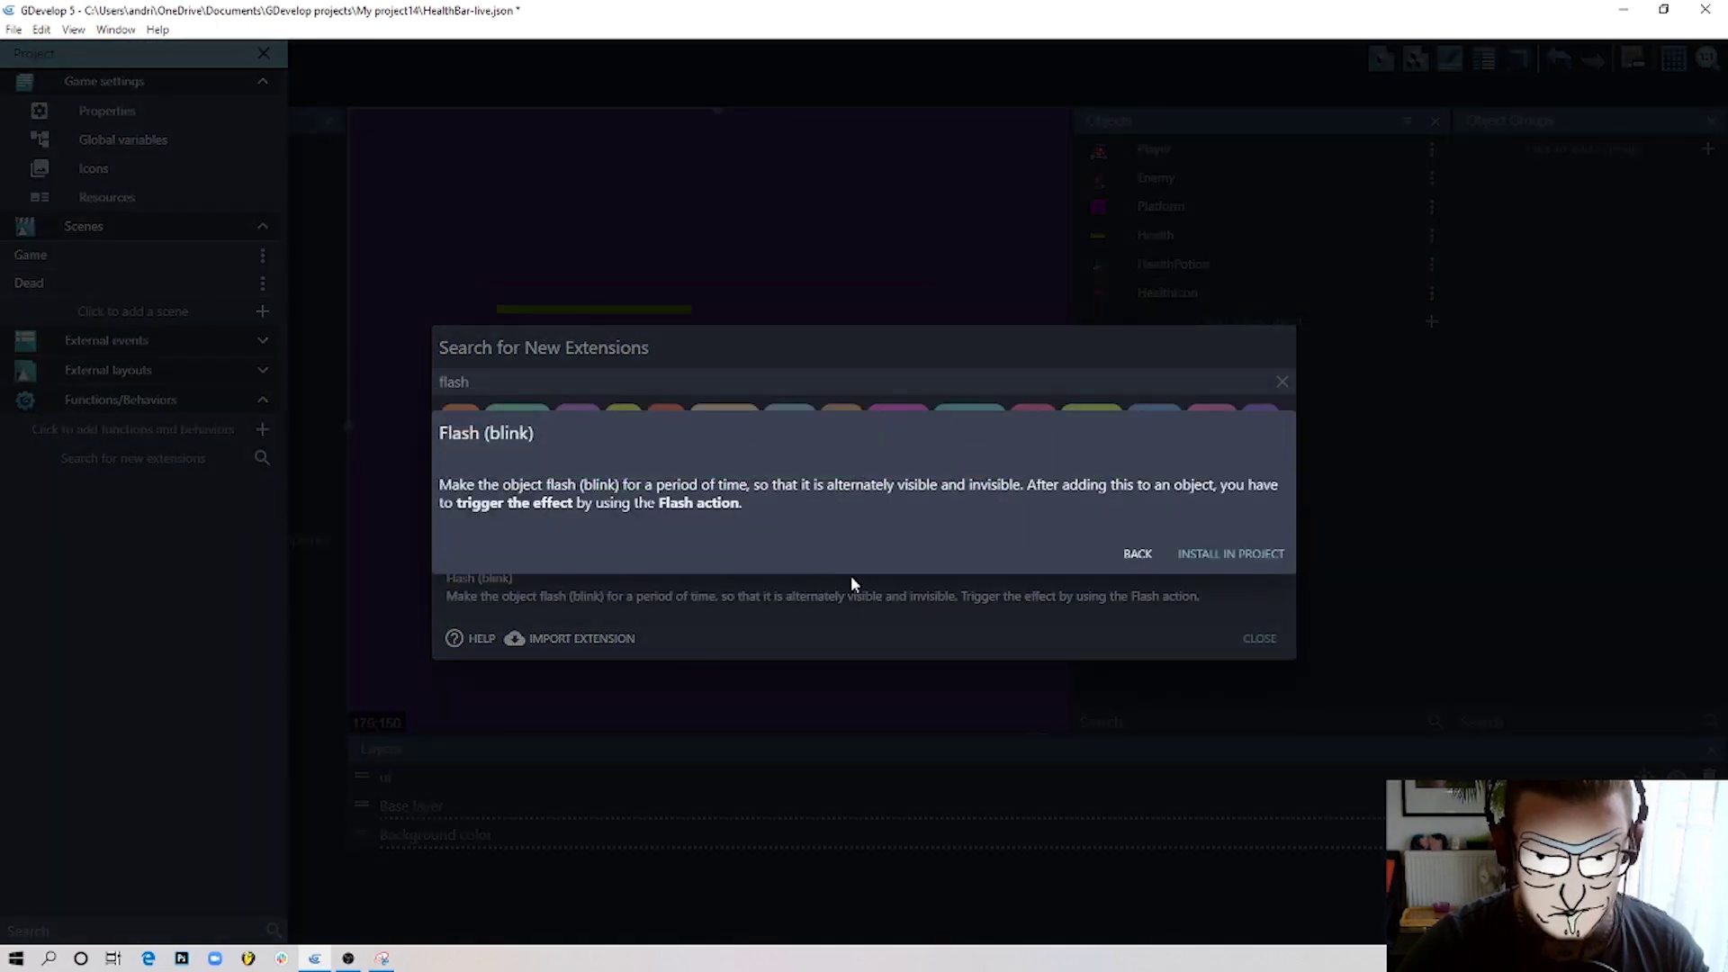
pyautogui.click(1250, 553)
pyautogui.click(1259, 640)
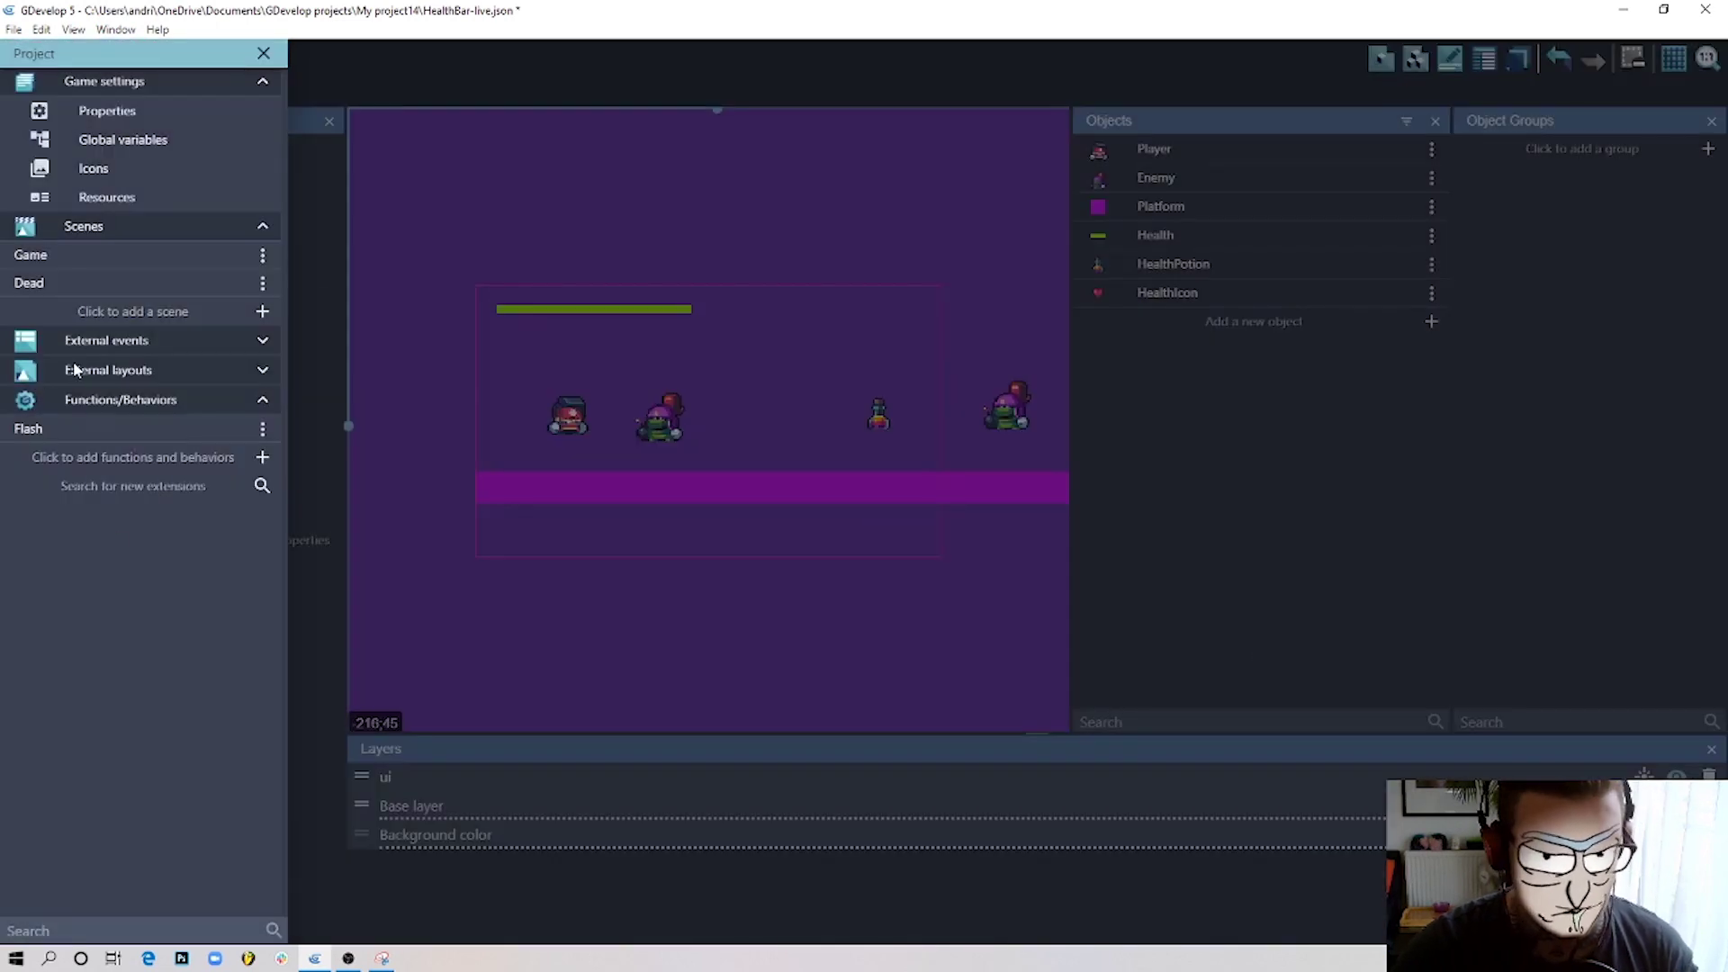
pyautogui.click(384, 418)
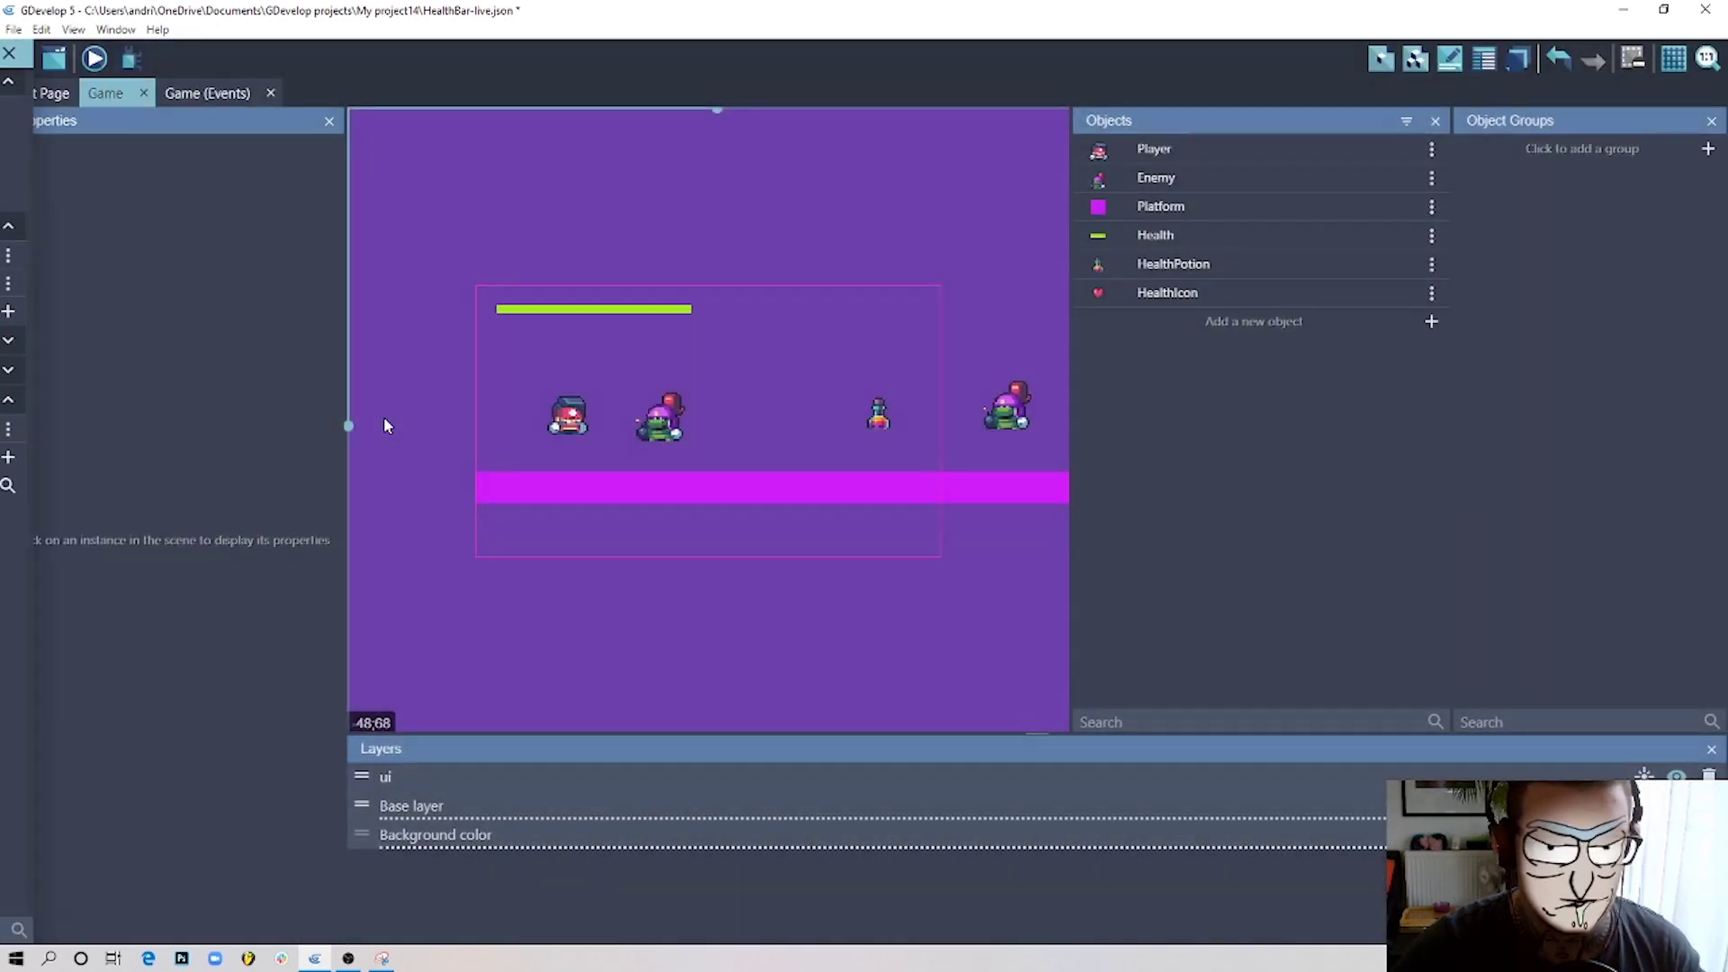
# Move the Player left of the enemy to about X 36, Y 67, then view the events.
pyautogui.click(209, 95)
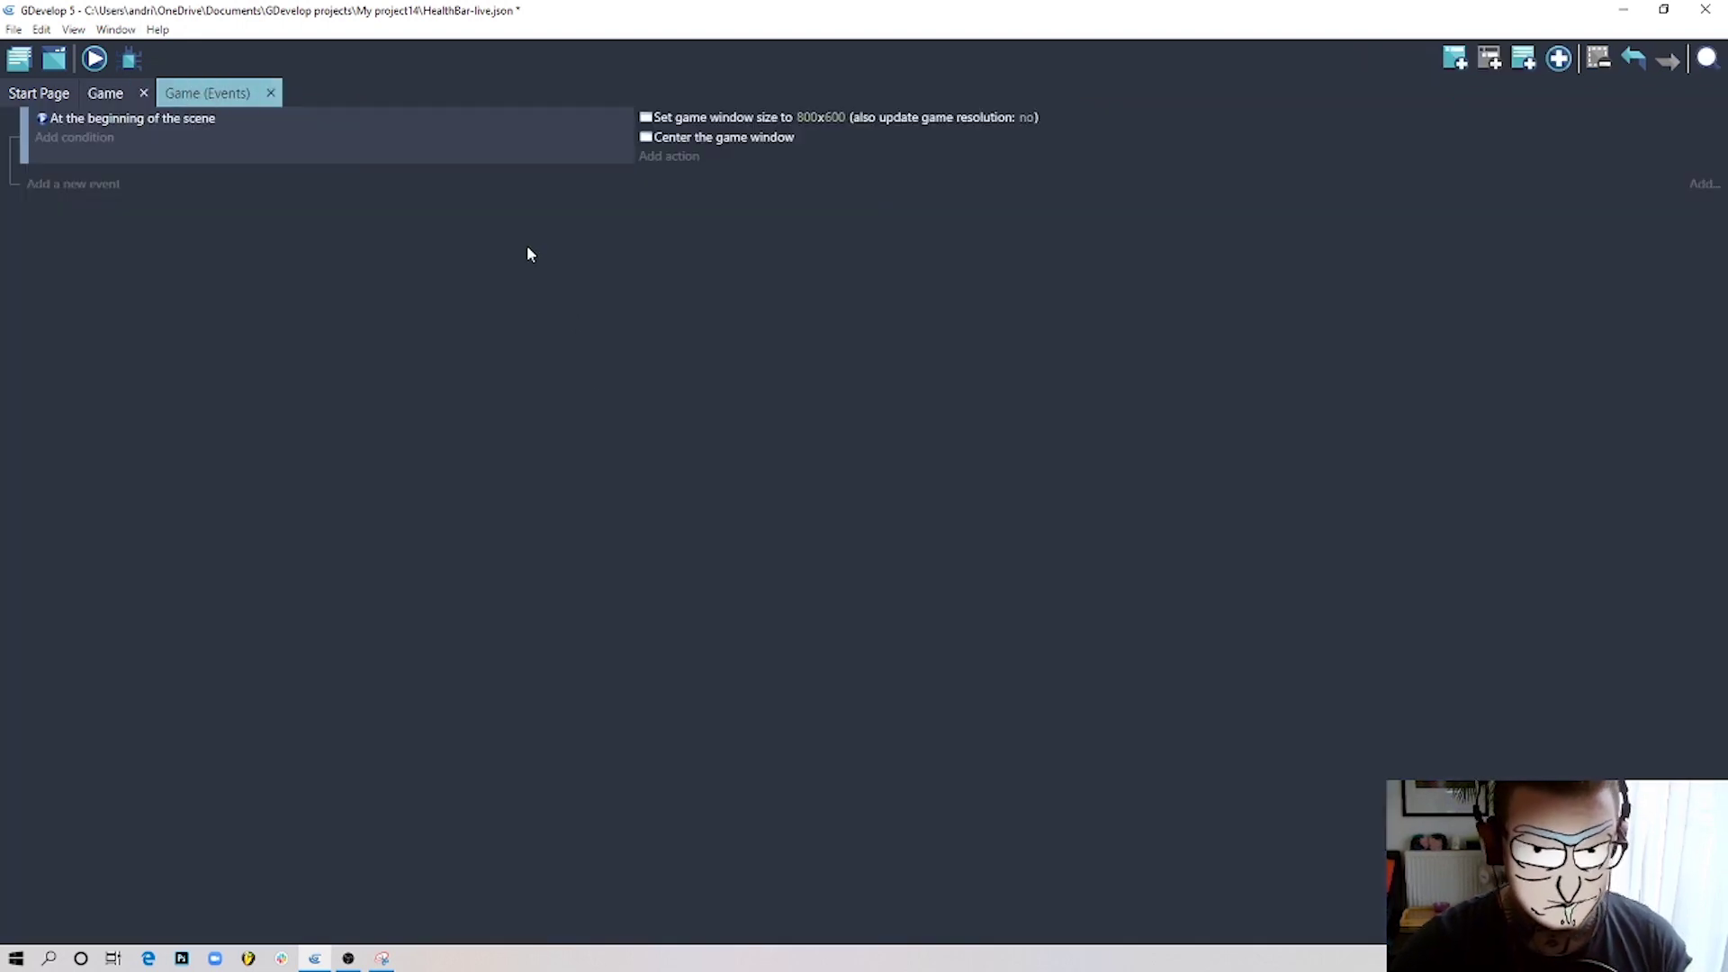
pyautogui.click(122, 95)
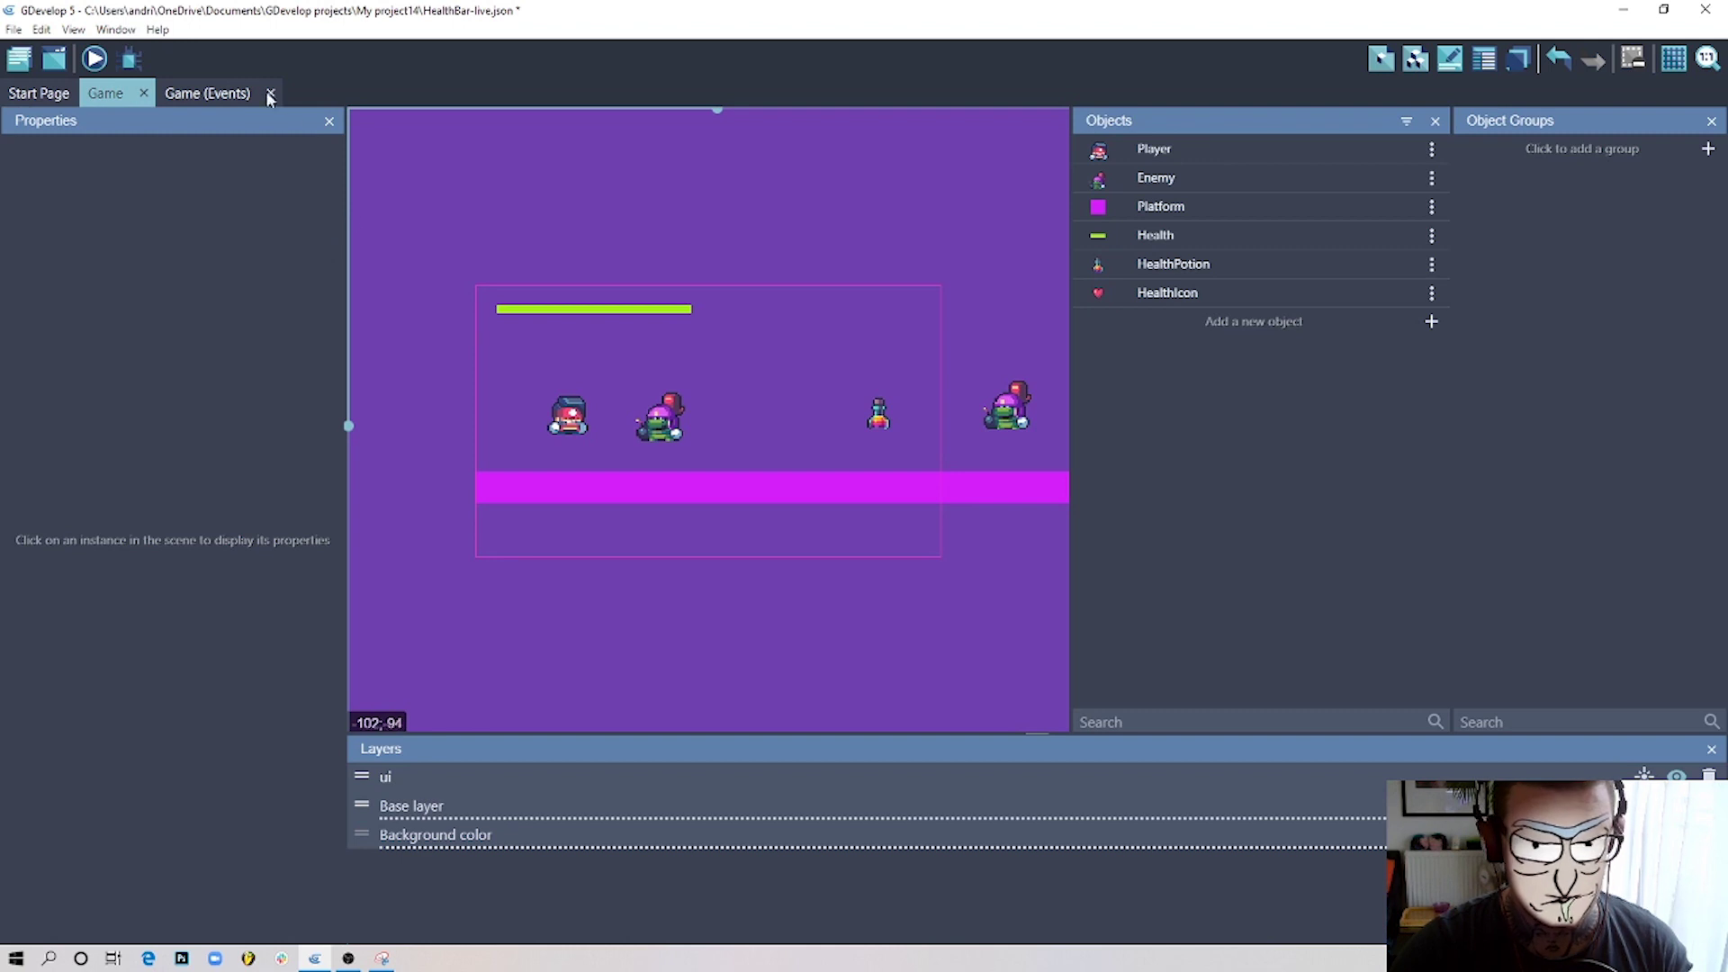
pyautogui.click(221, 96)
pyautogui.click(103, 96)
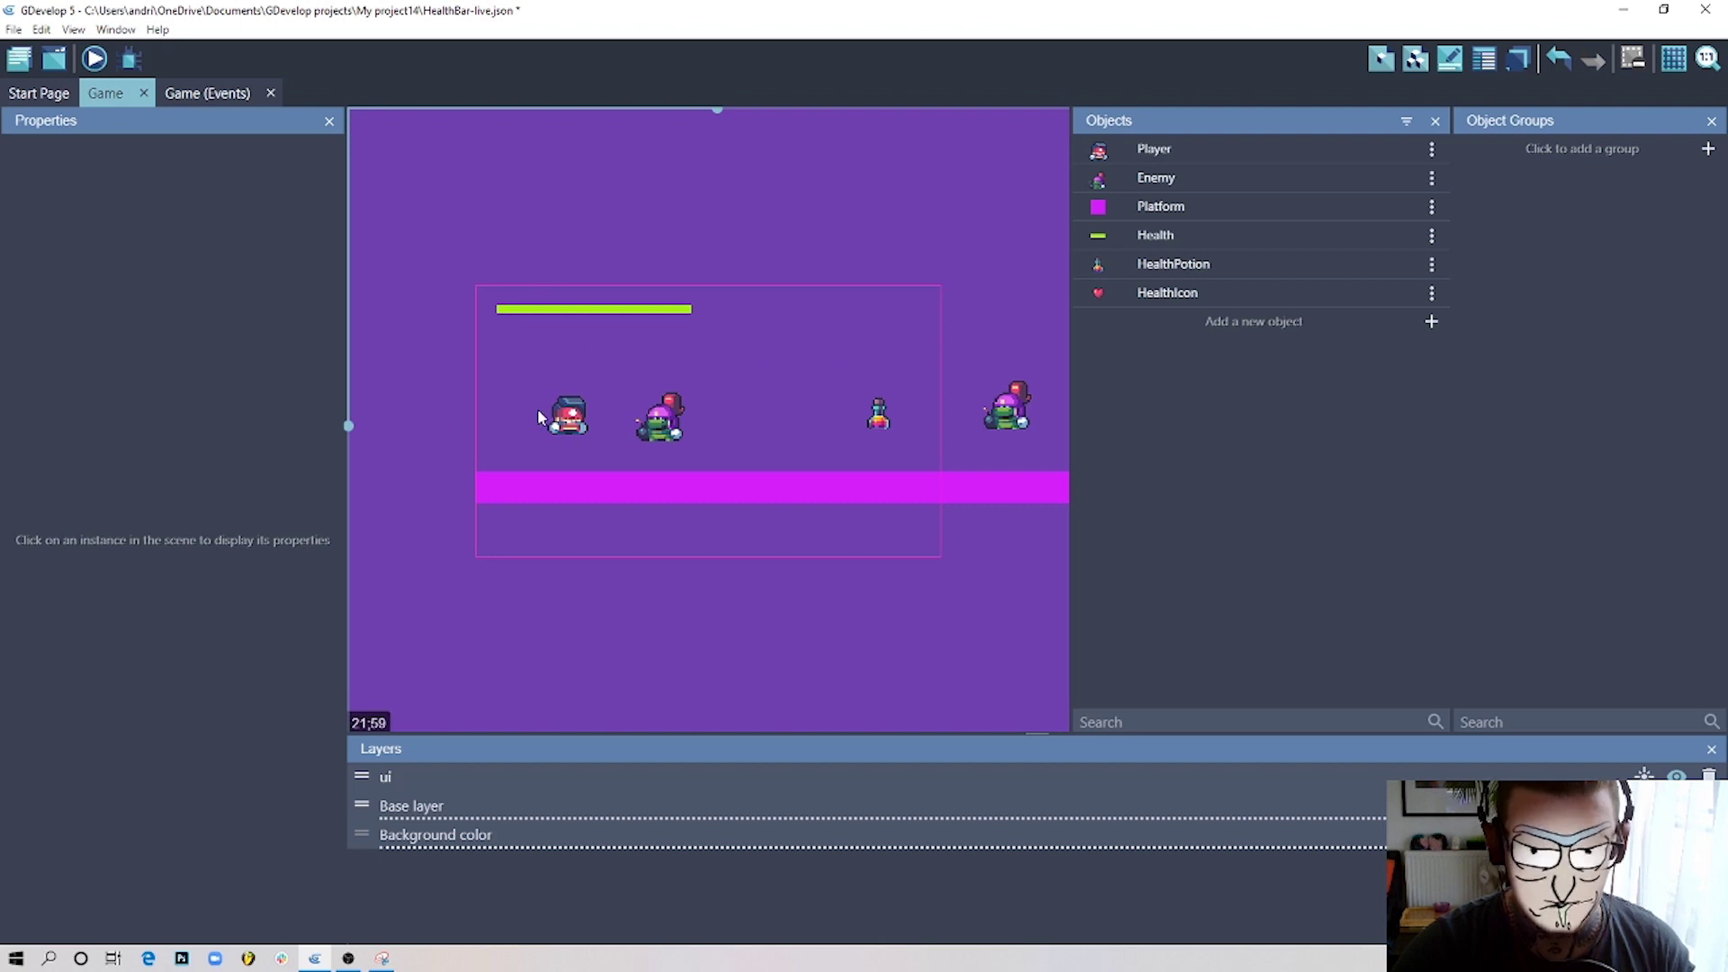
pyautogui.click(566, 423)
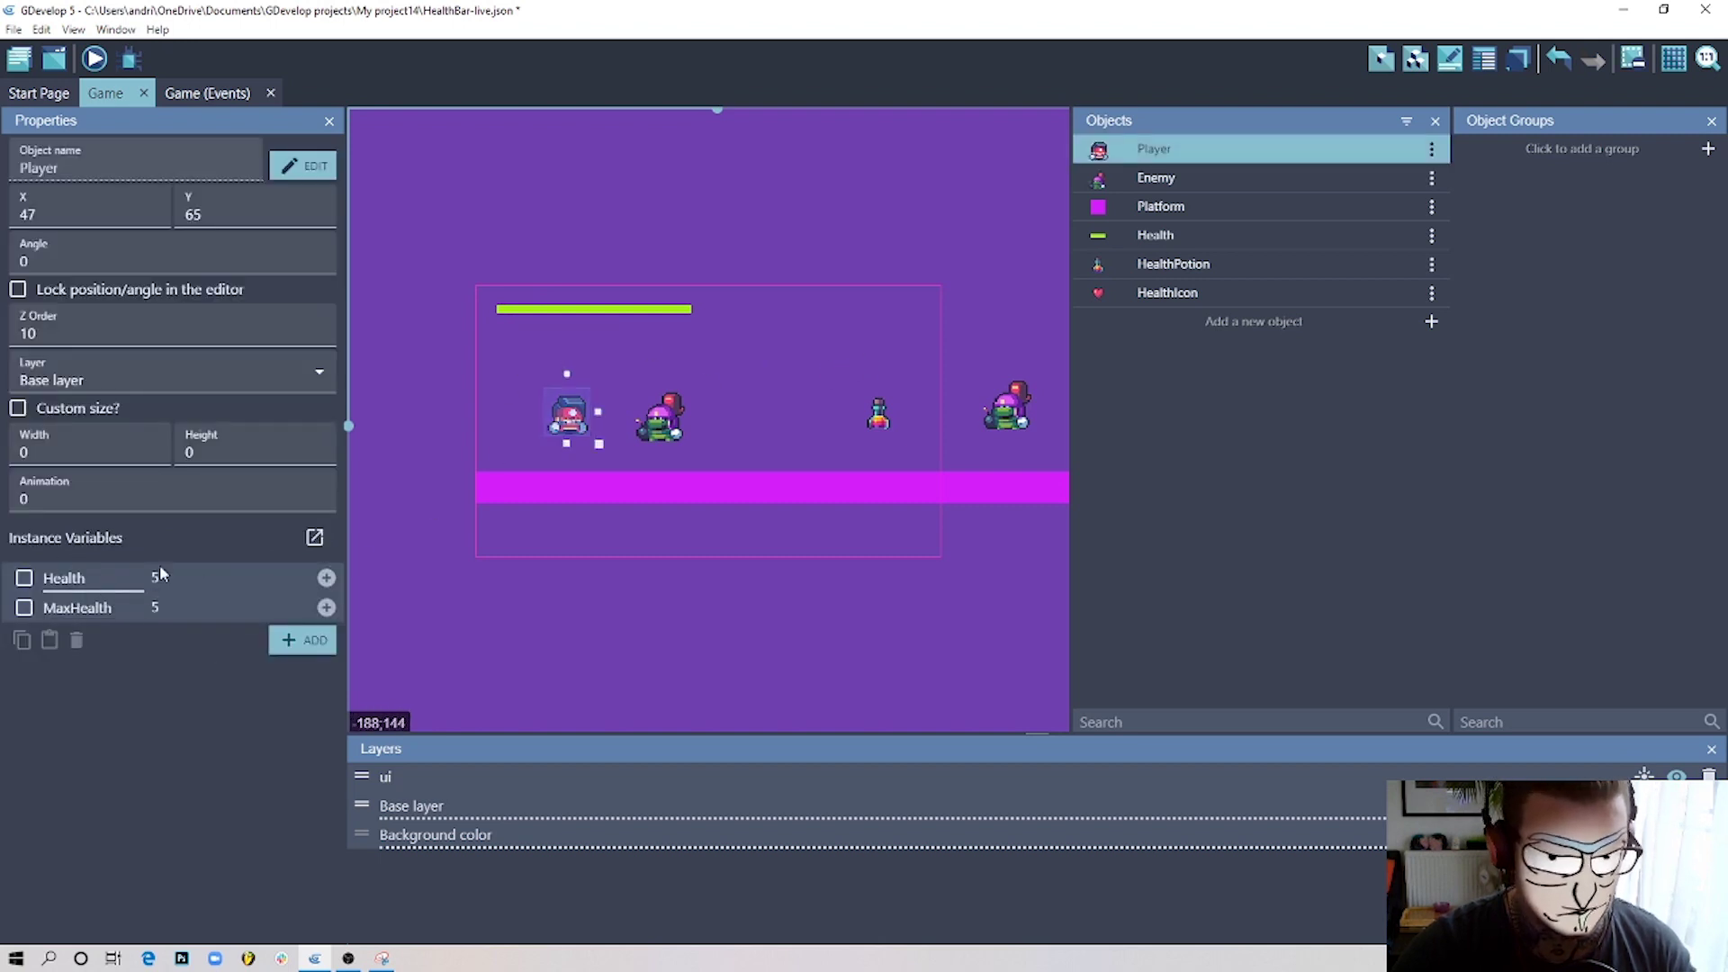
pyautogui.moveTo(567, 418)
pyautogui.mouseDown()
pyautogui.moveTo(643, 414)
pyautogui.moveTo(559, 429)
pyautogui.mouseUp()
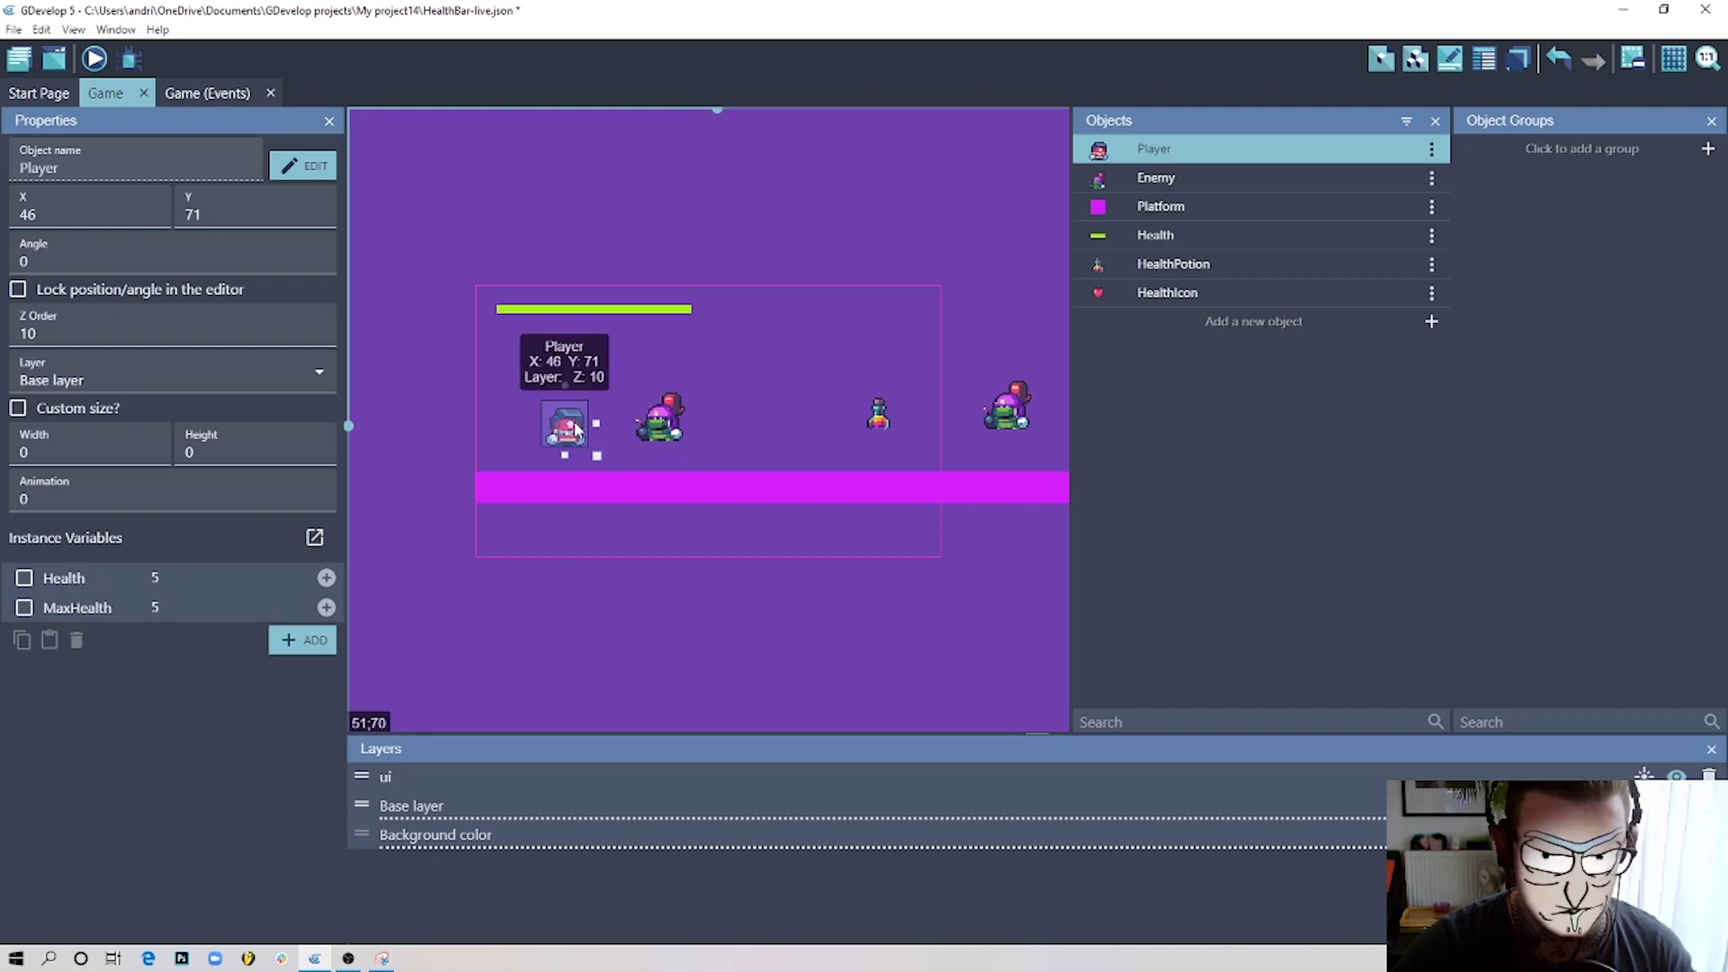
pyautogui.moveTo(580, 430)
pyautogui.mouseDown()
pyautogui.moveTo(662, 425)
pyautogui.moveTo(549, 430)
pyautogui.moveTo(691, 423)
pyautogui.moveTo(585, 425)
pyautogui.mouseUp()
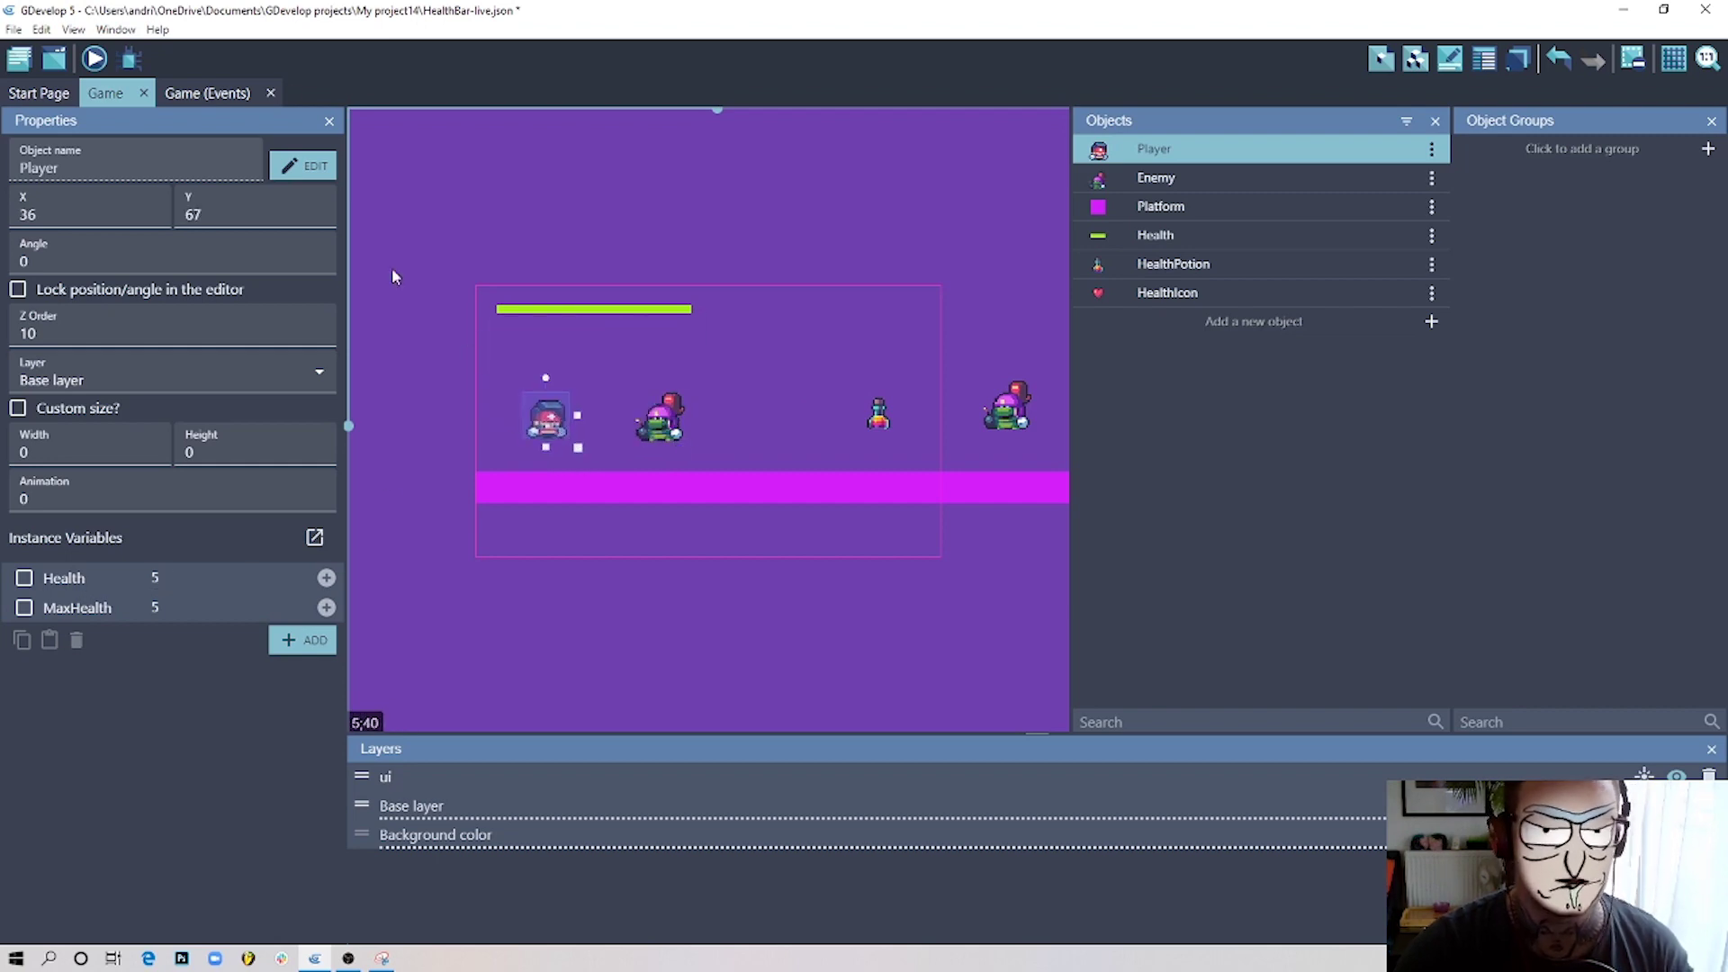
pyautogui.click(241, 95)
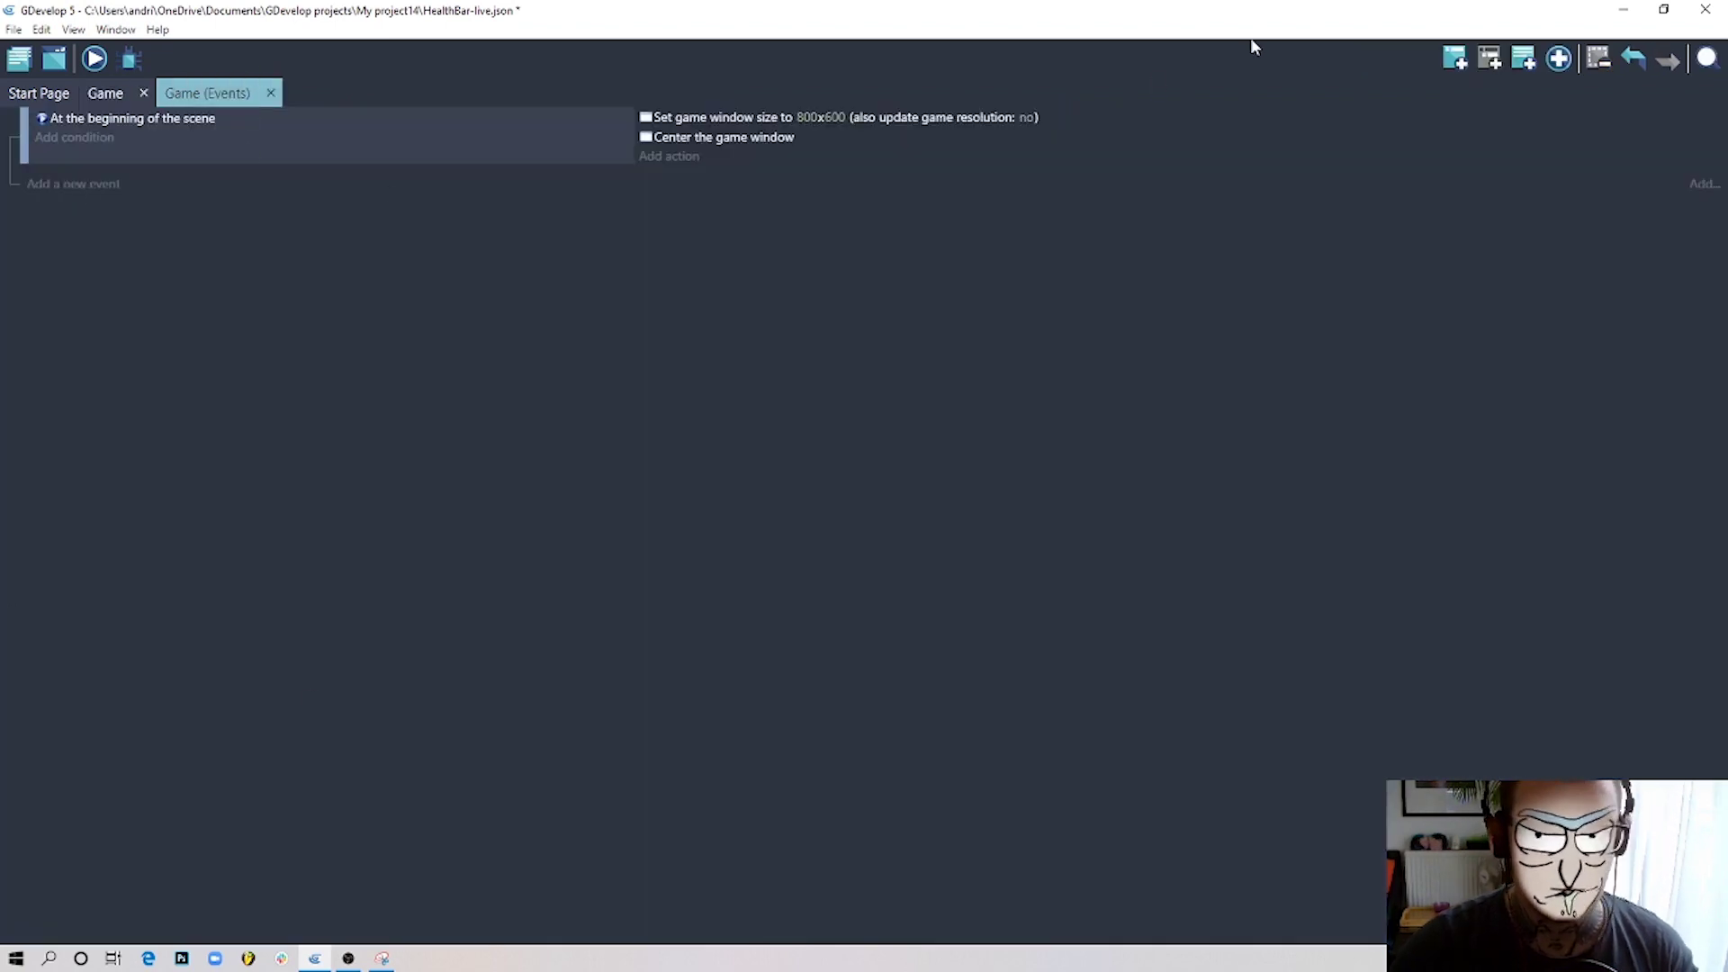
# Add a new event with the condition Player in collision with Enemy.
pyautogui.click(1445, 59)
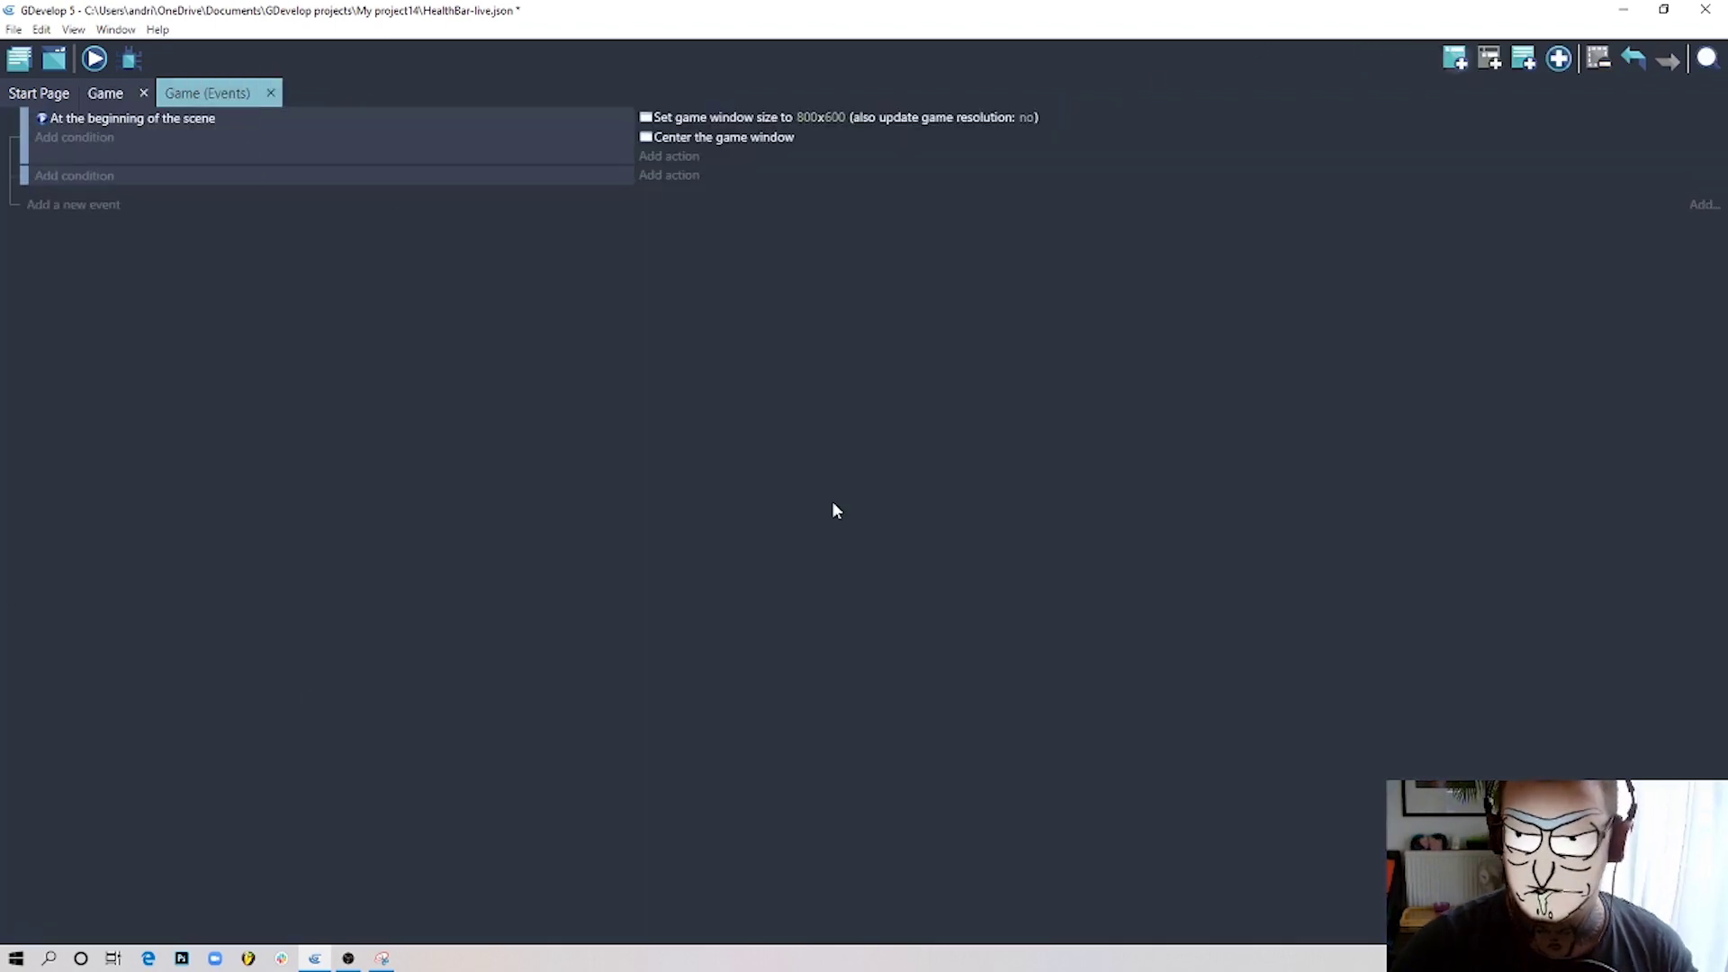
pyautogui.click(83, 176)
pyautogui.click(108, 367)
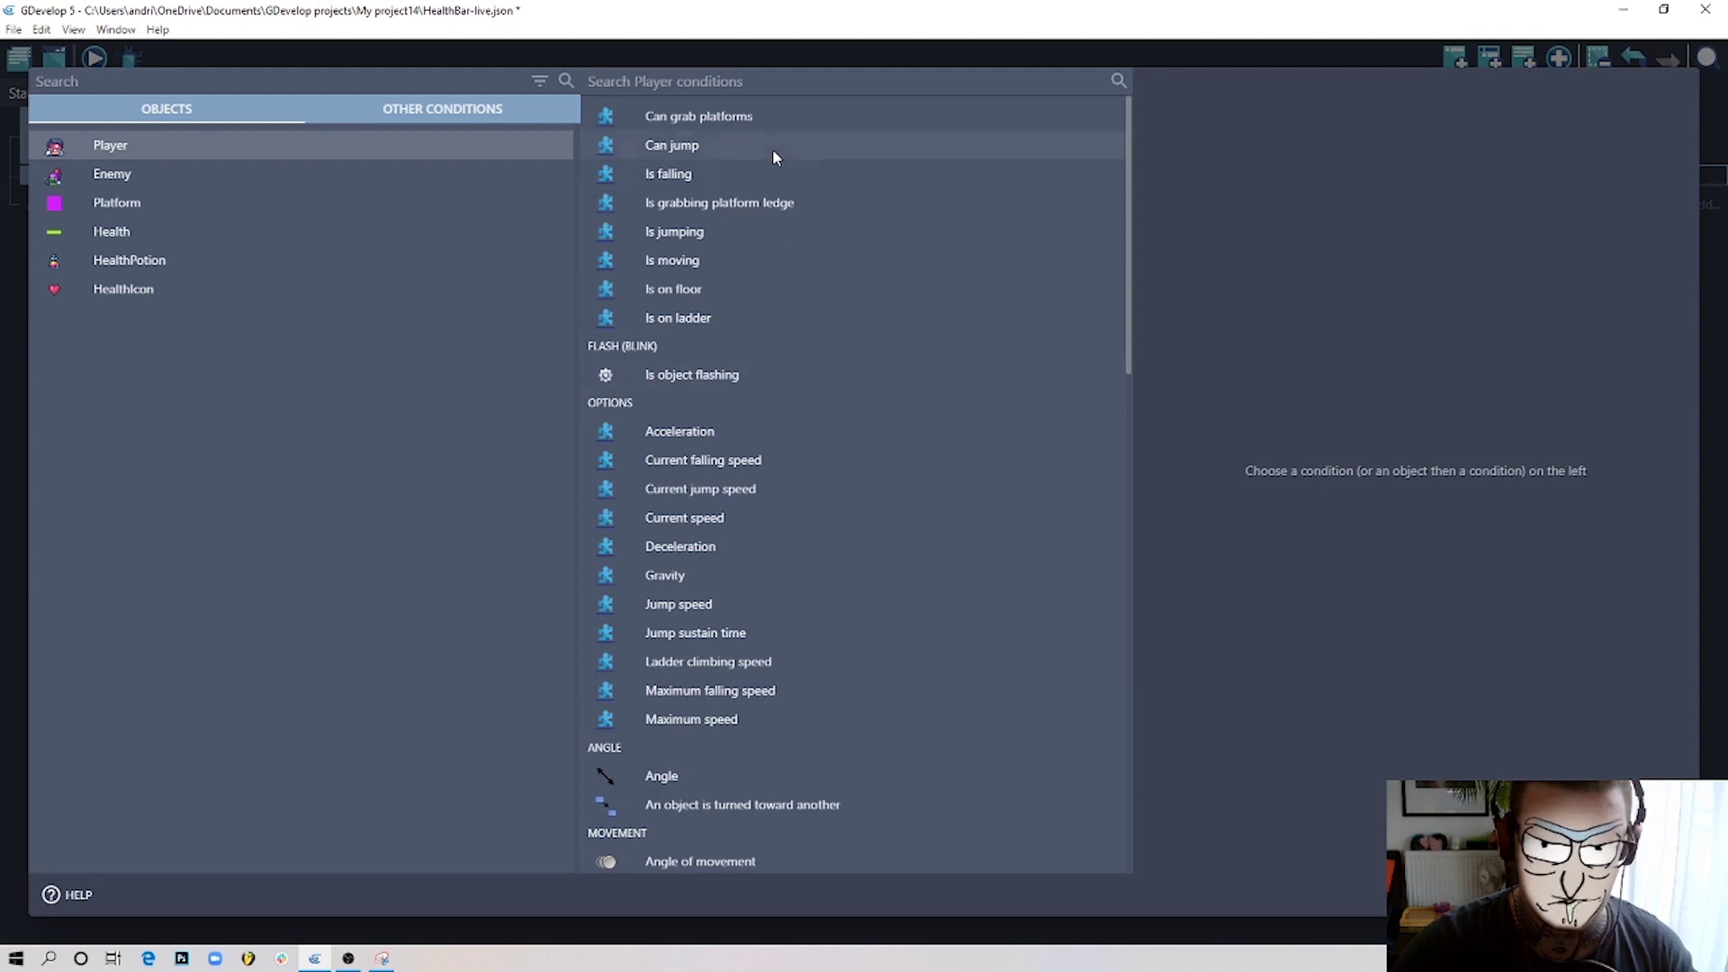
pyautogui.write('coll')
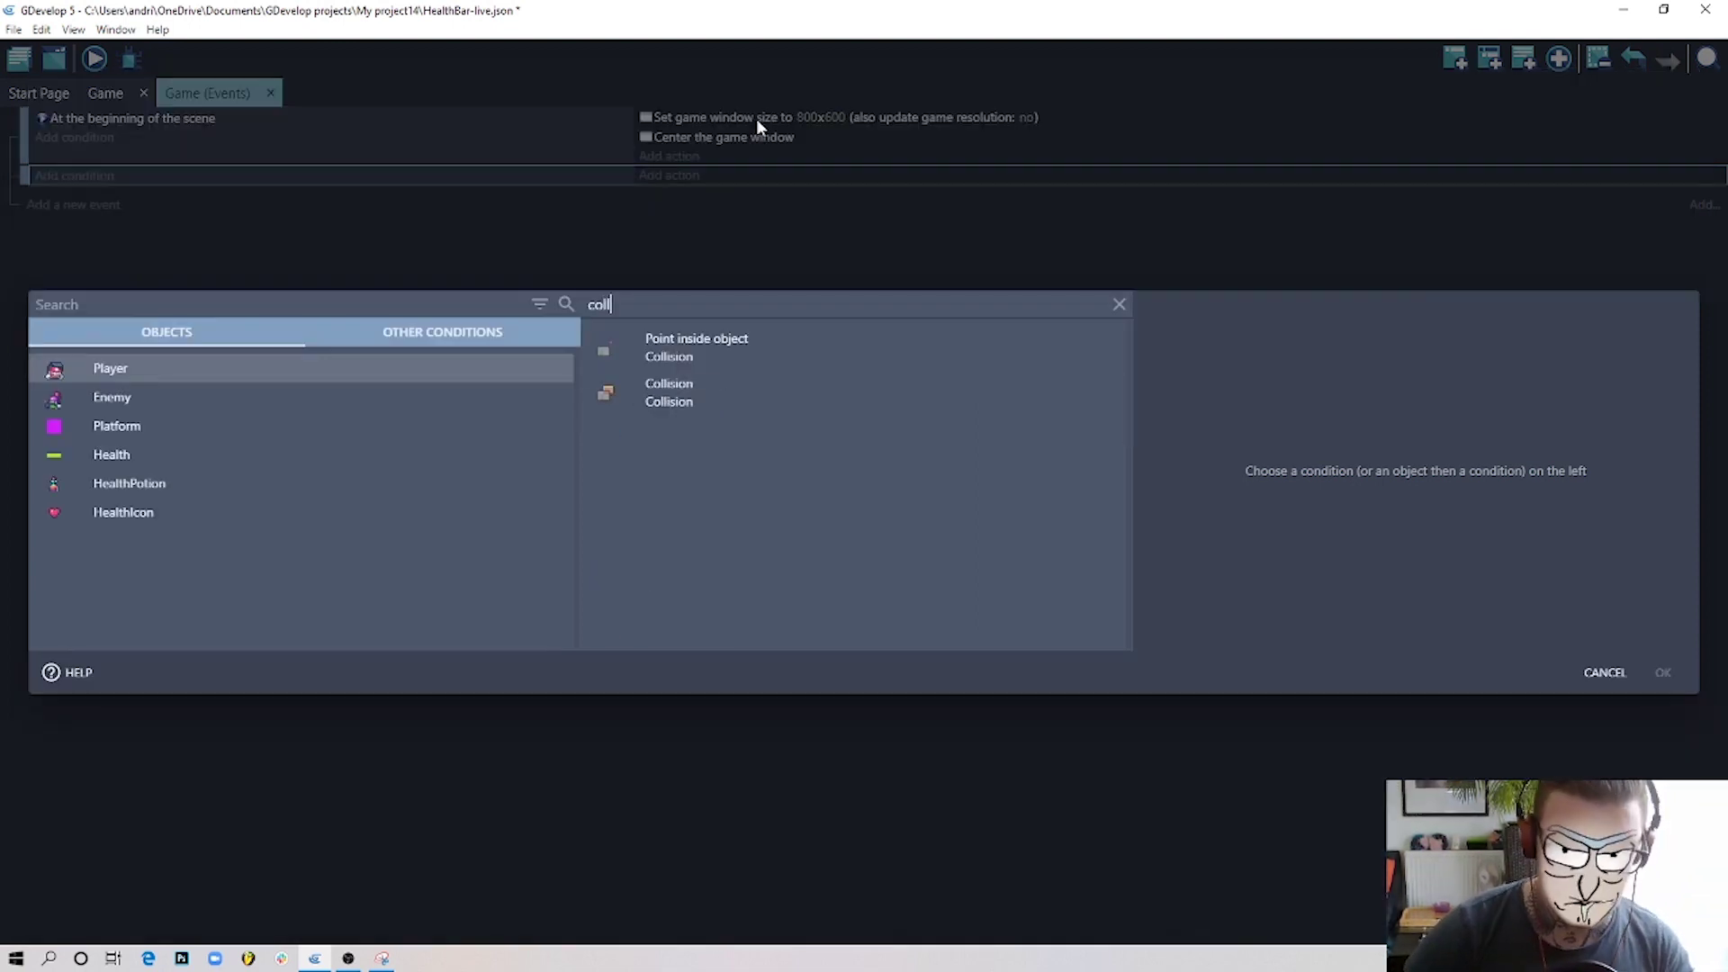
pyautogui.click(771, 387)
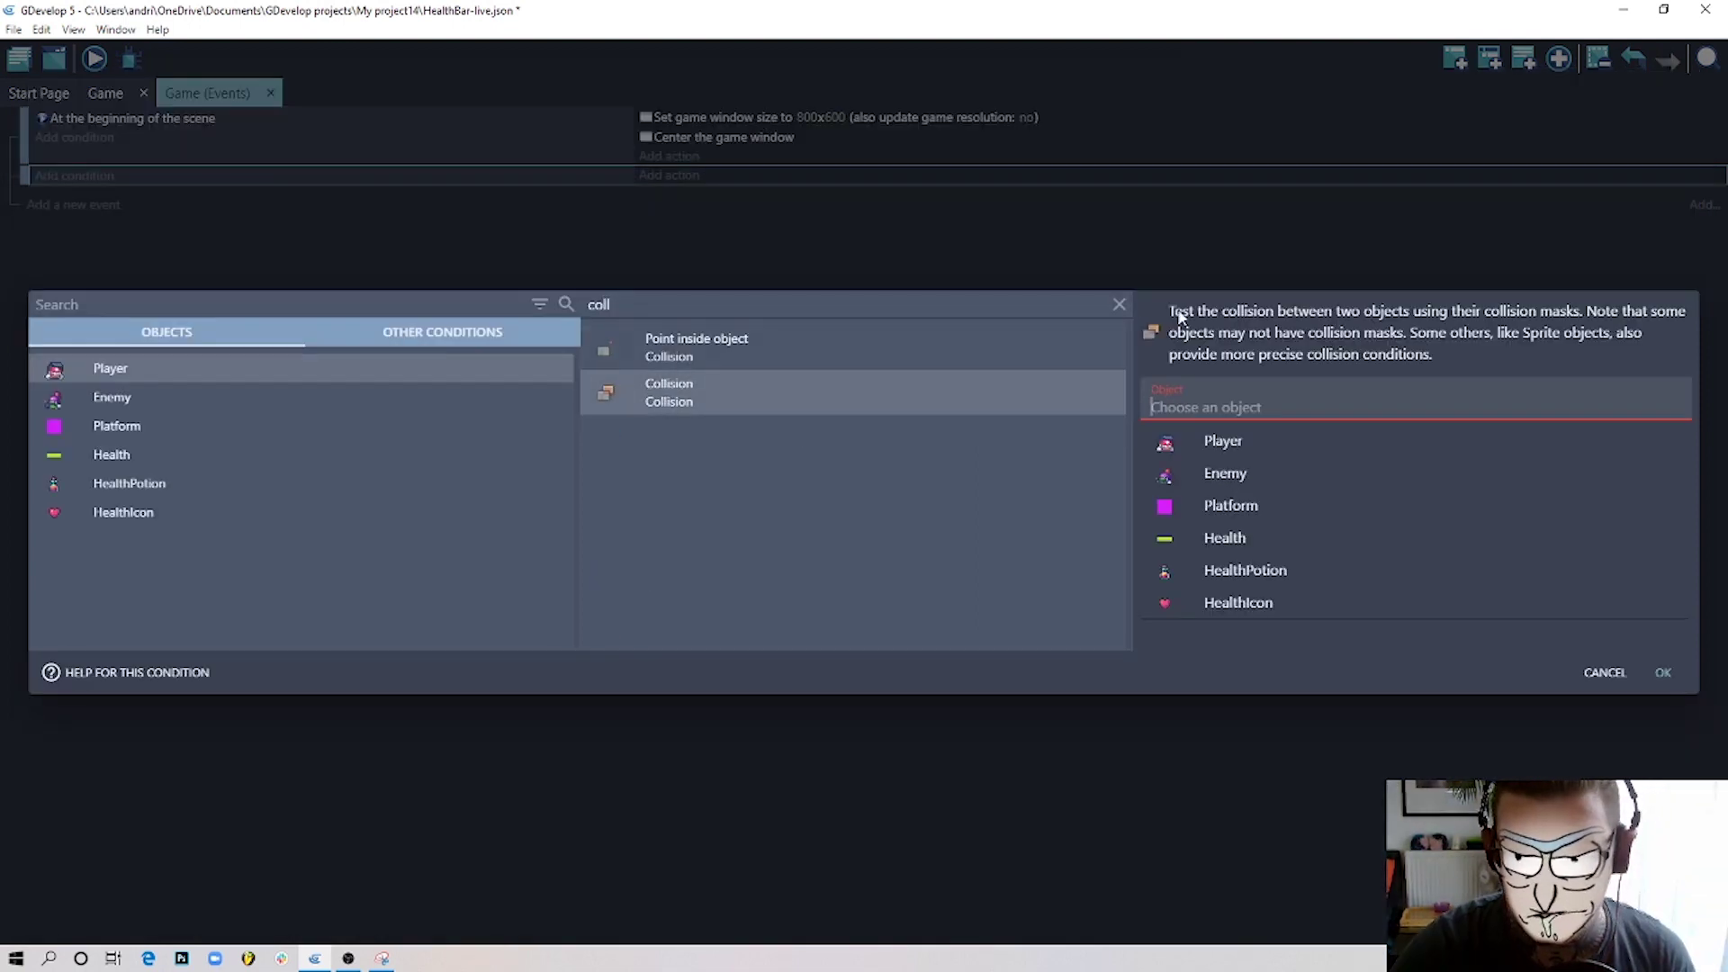
pyautogui.click(1270, 478)
pyautogui.click(1661, 671)
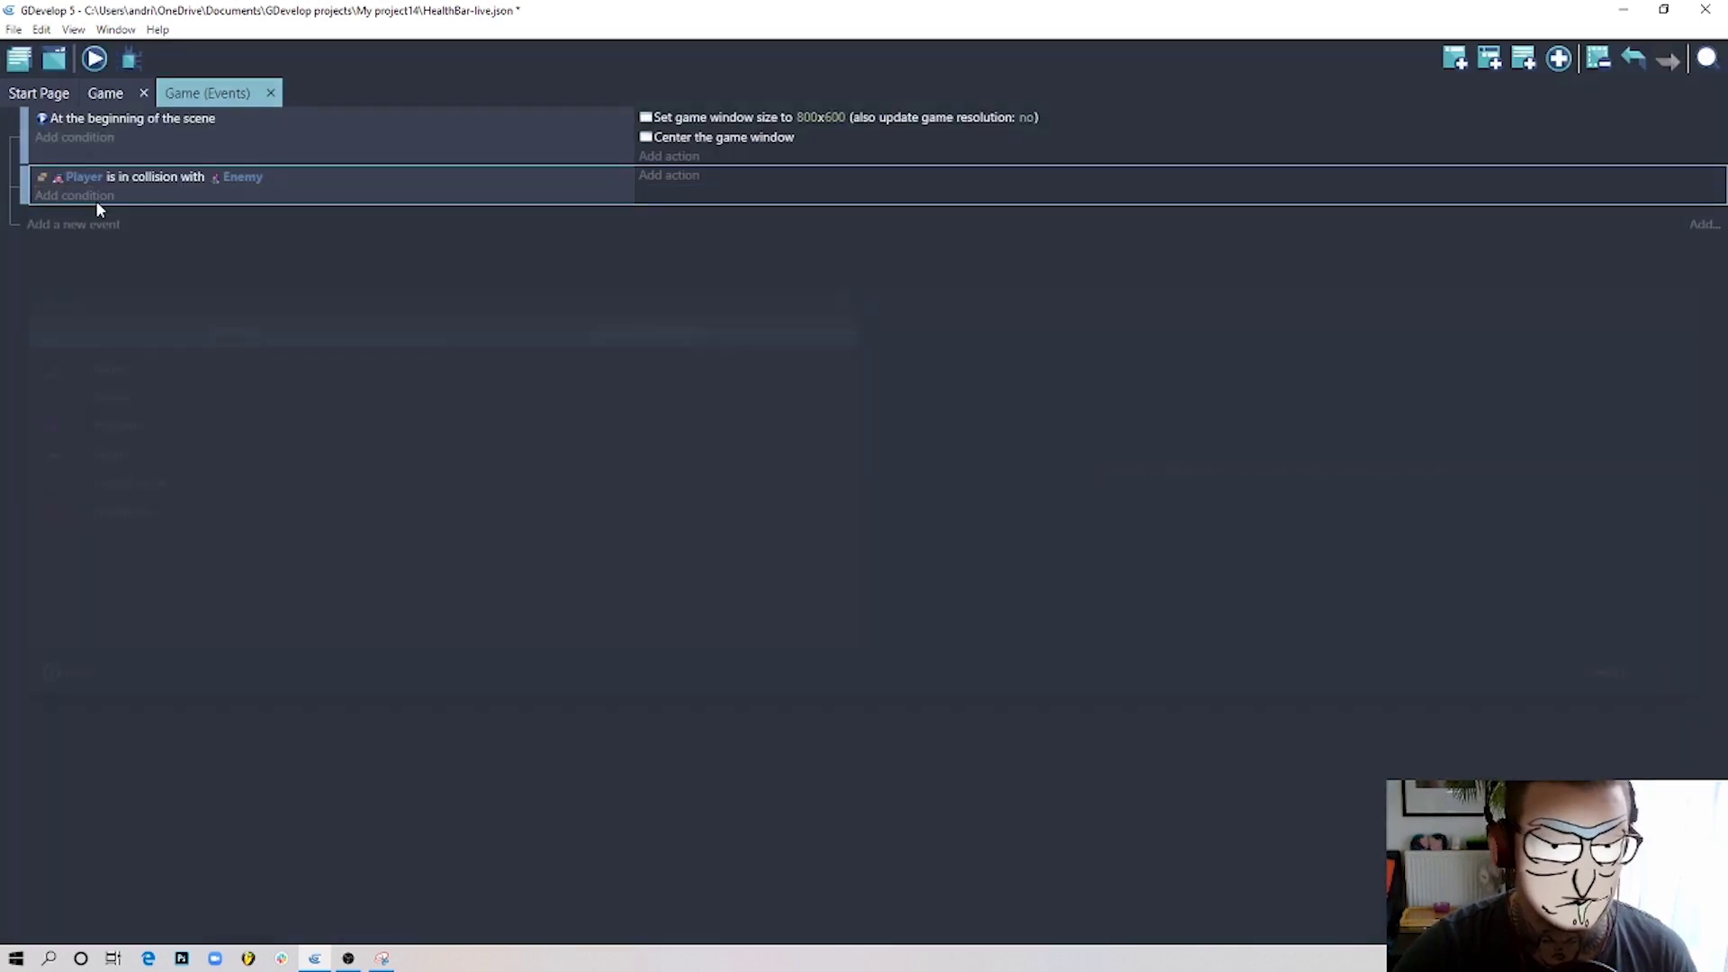
# Add a Trigger once while true condition and begin a Player action for the event.
pyautogui.click(93, 198)
pyautogui.write('trigger')
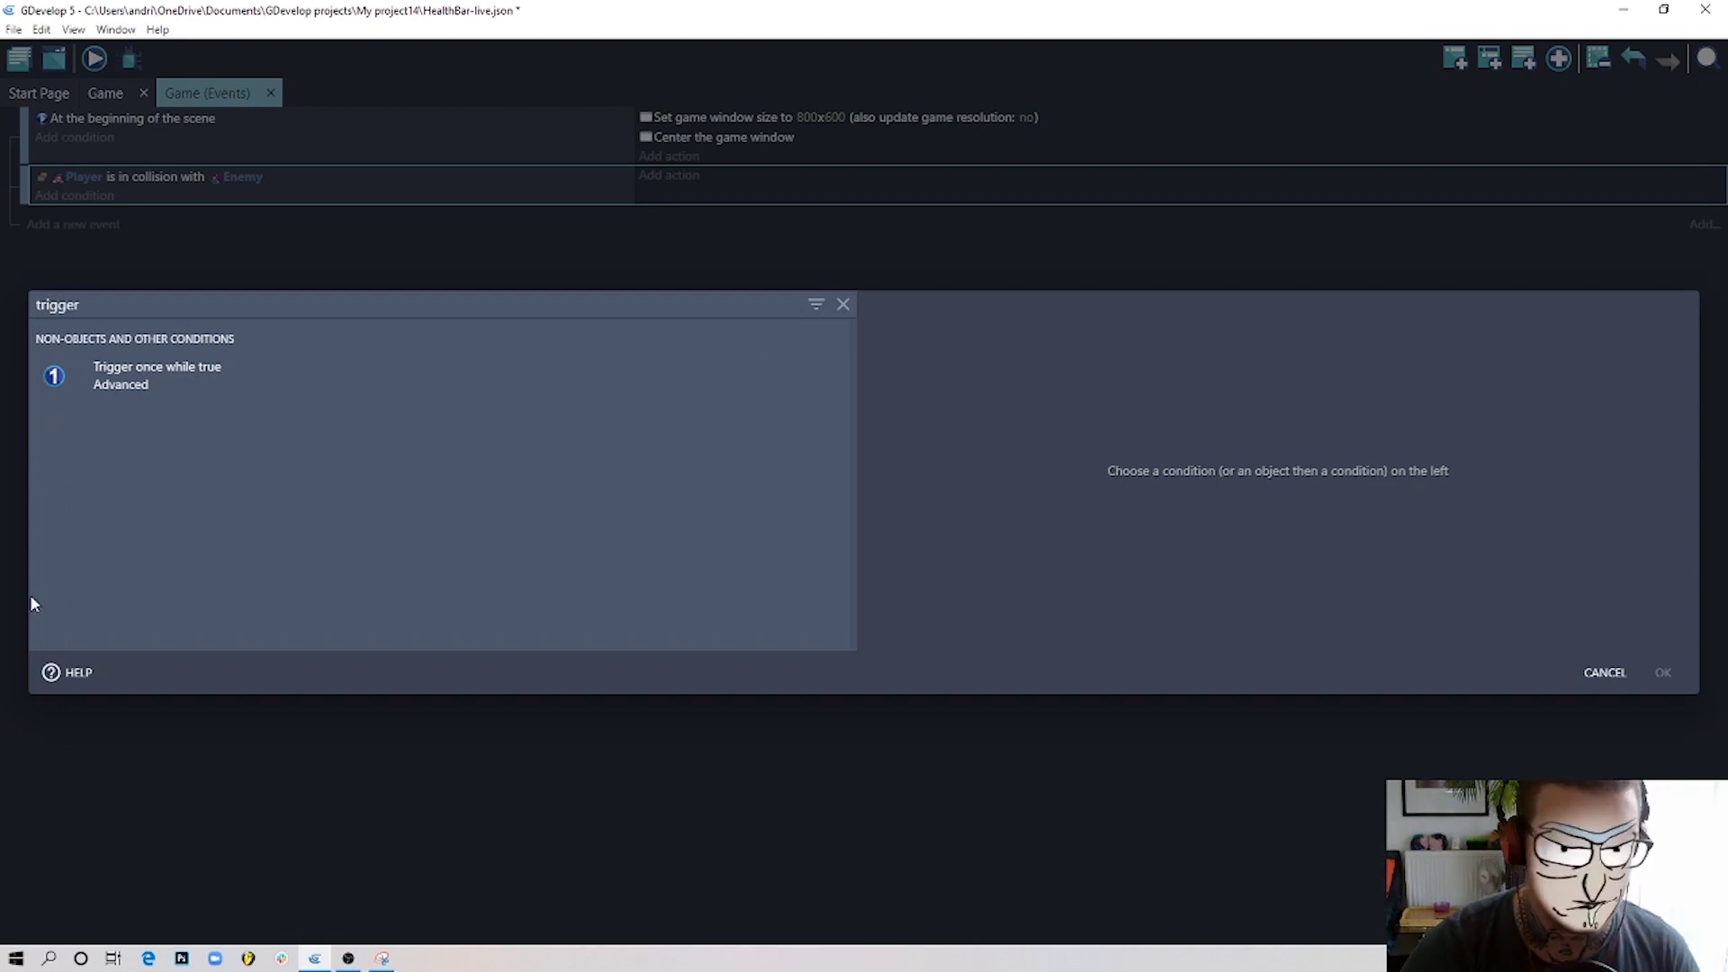
pyautogui.click(277, 383)
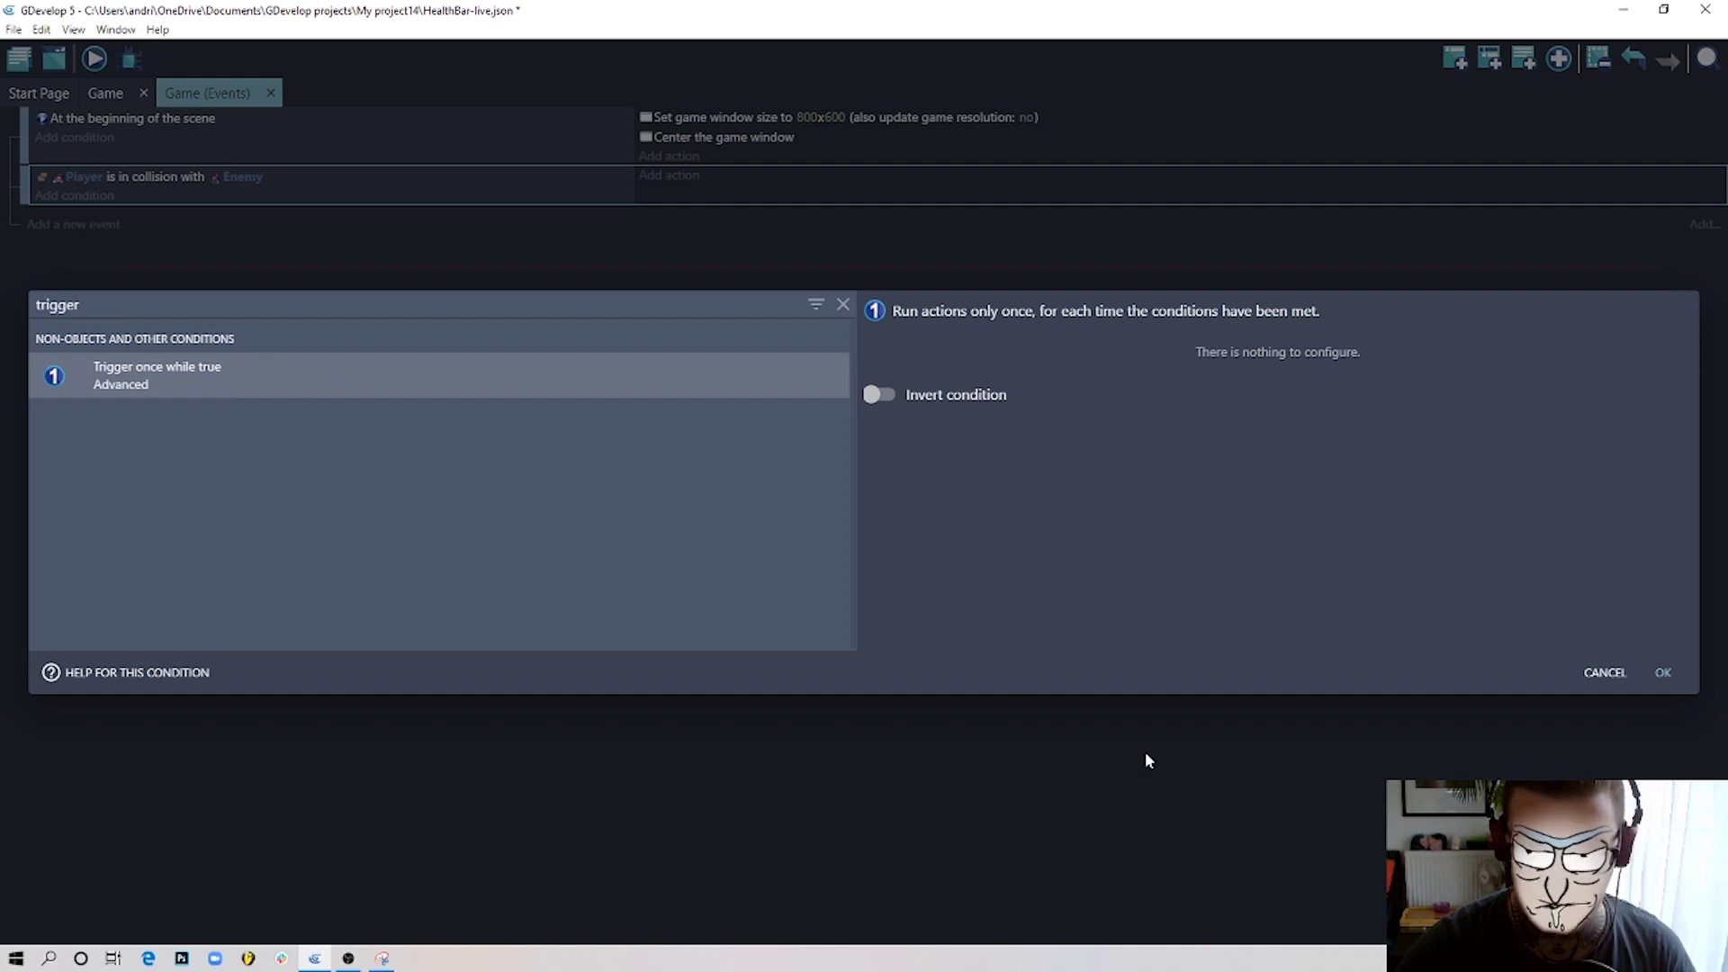
pyautogui.click(1663, 673)
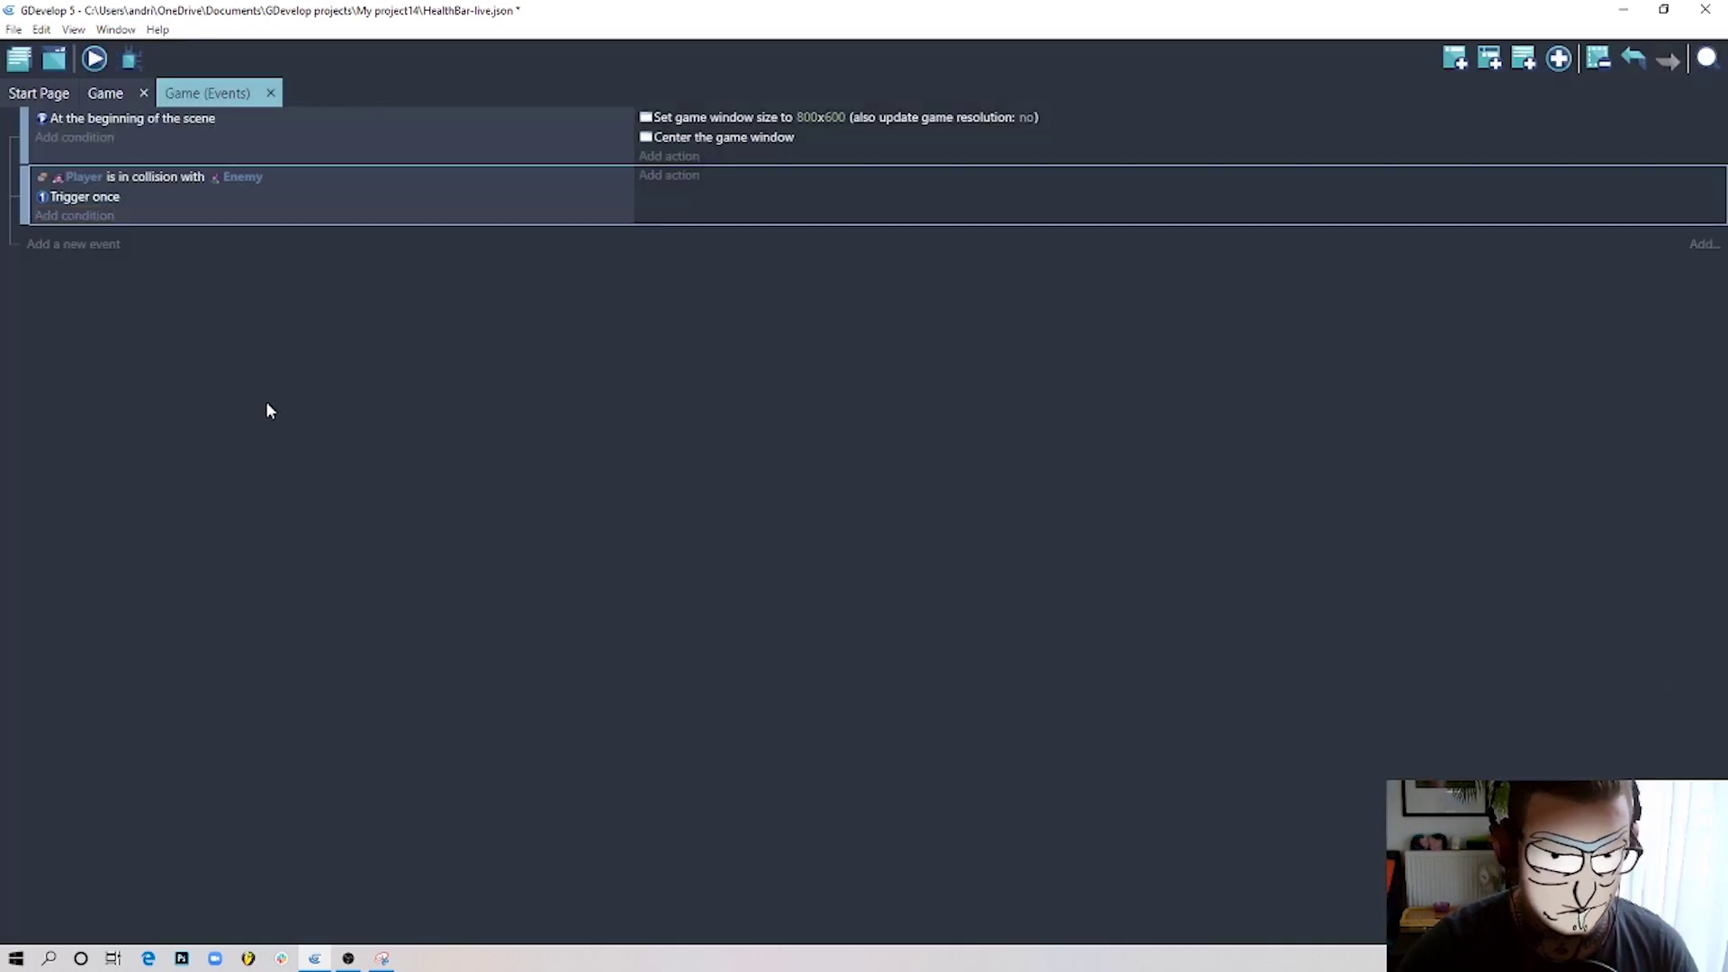
pyautogui.click(670, 180)
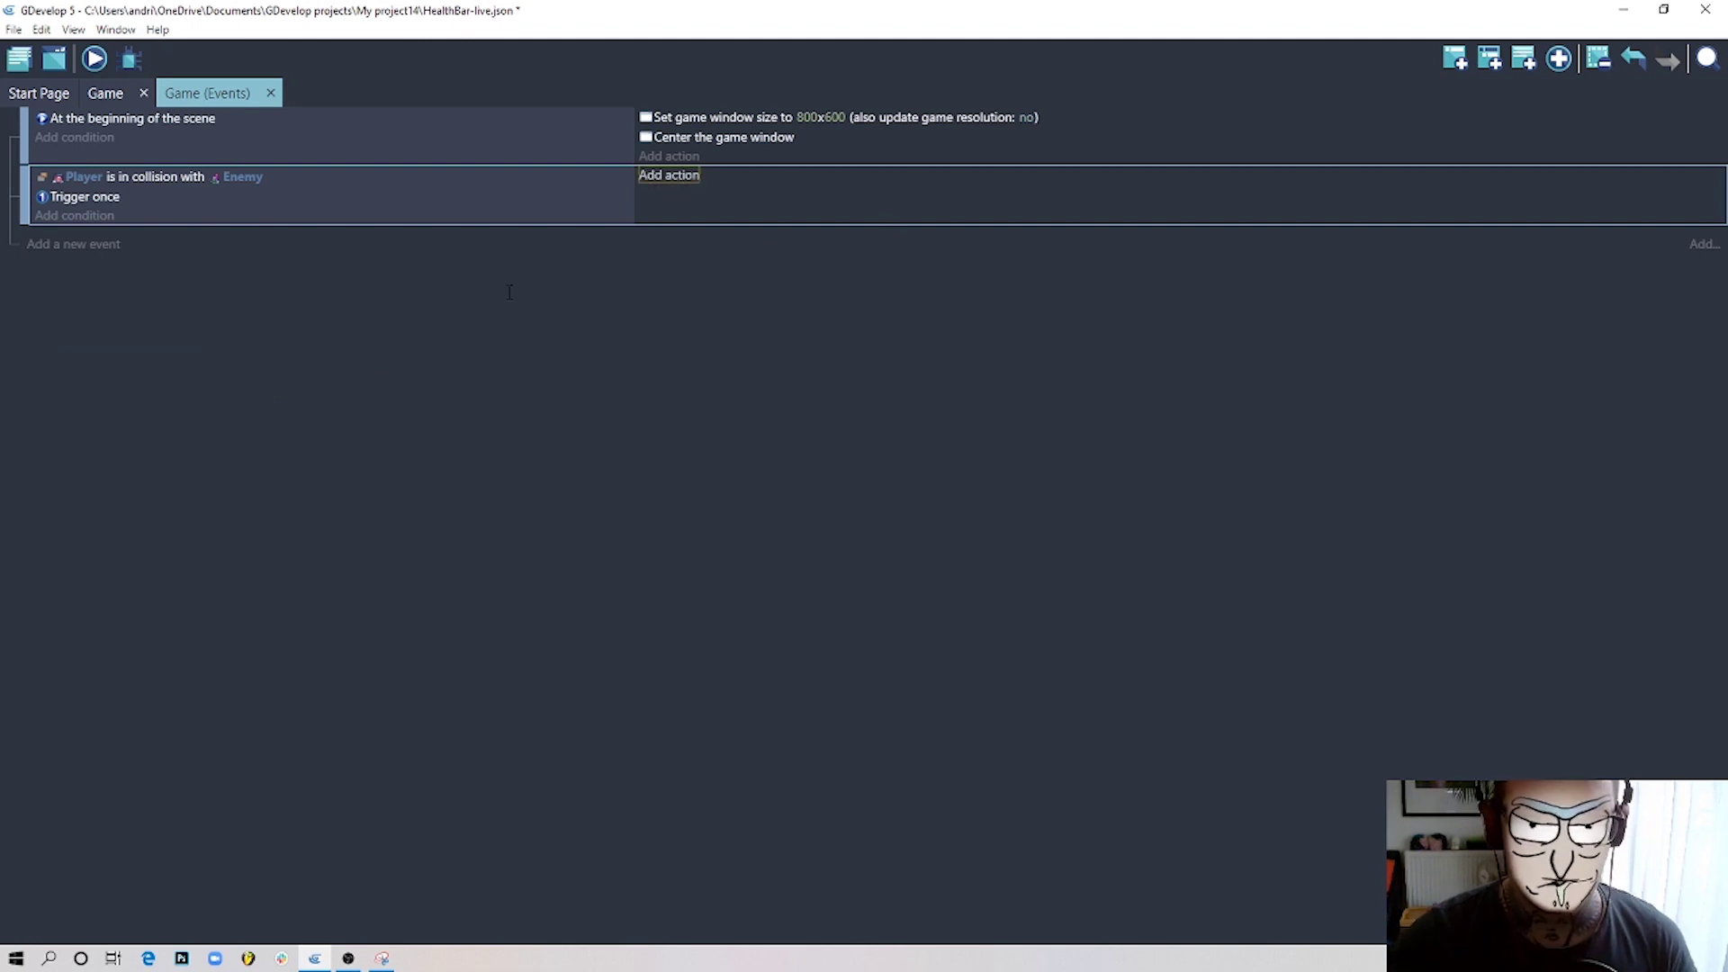
pyautogui.click(127, 362)
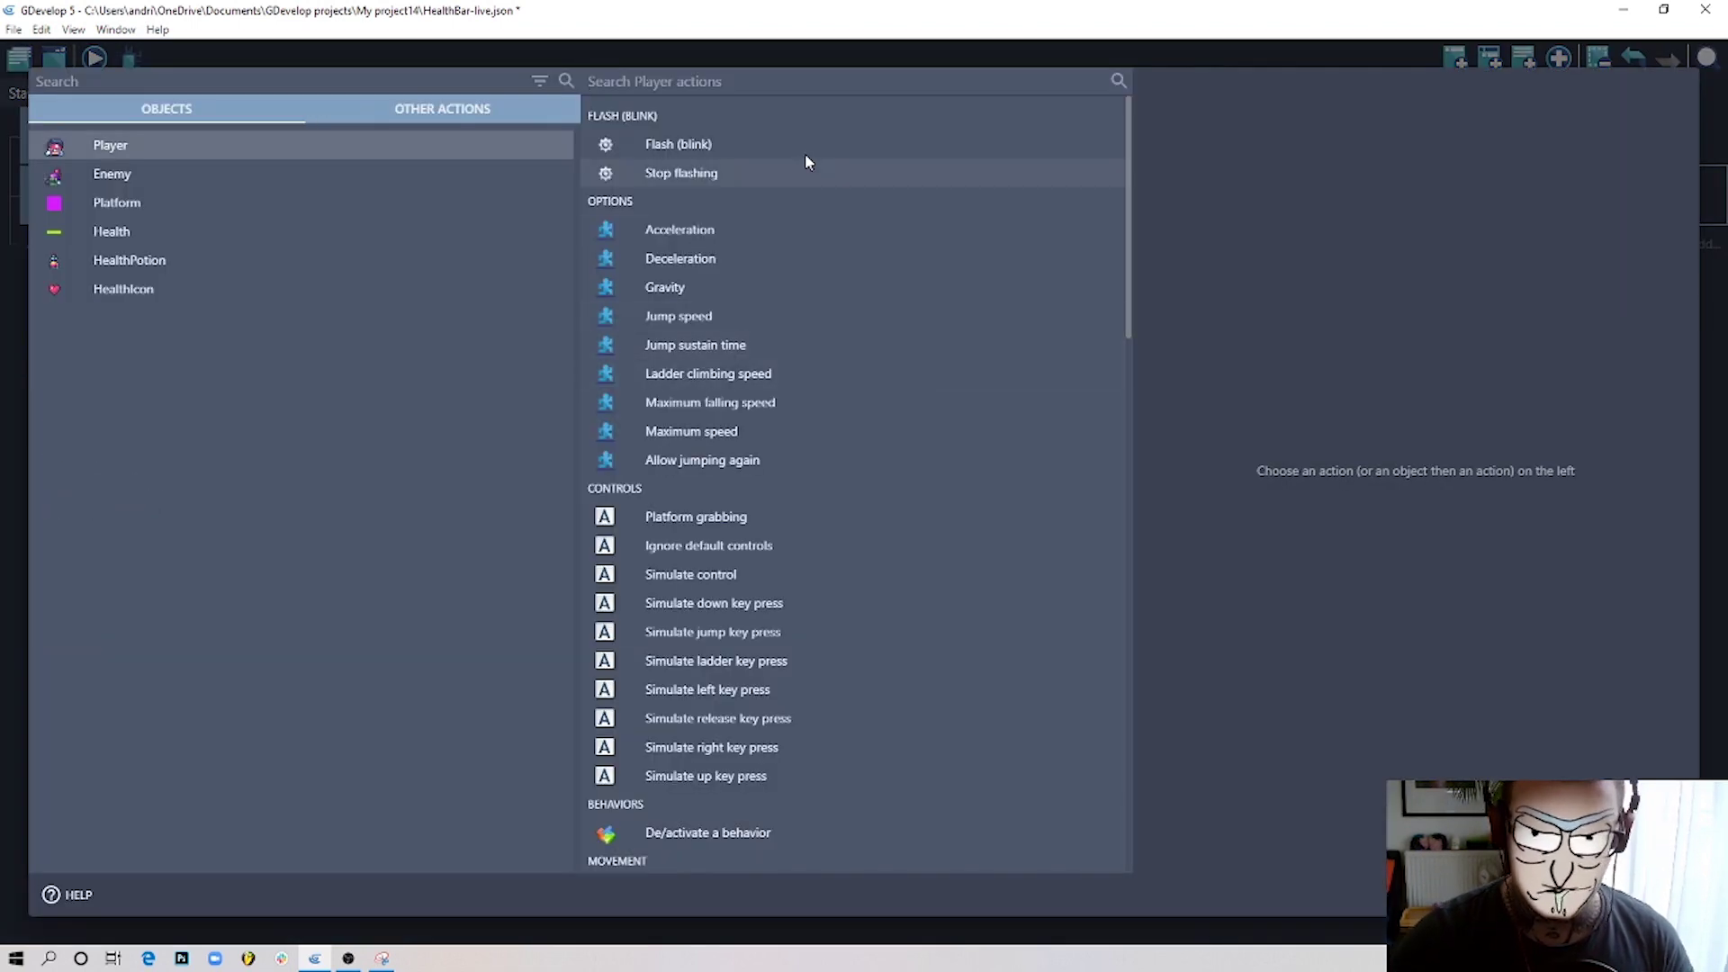
# Add an action subtracting 1 from the Player's Health variable, then check the Health bar.
pyautogui.write('var')
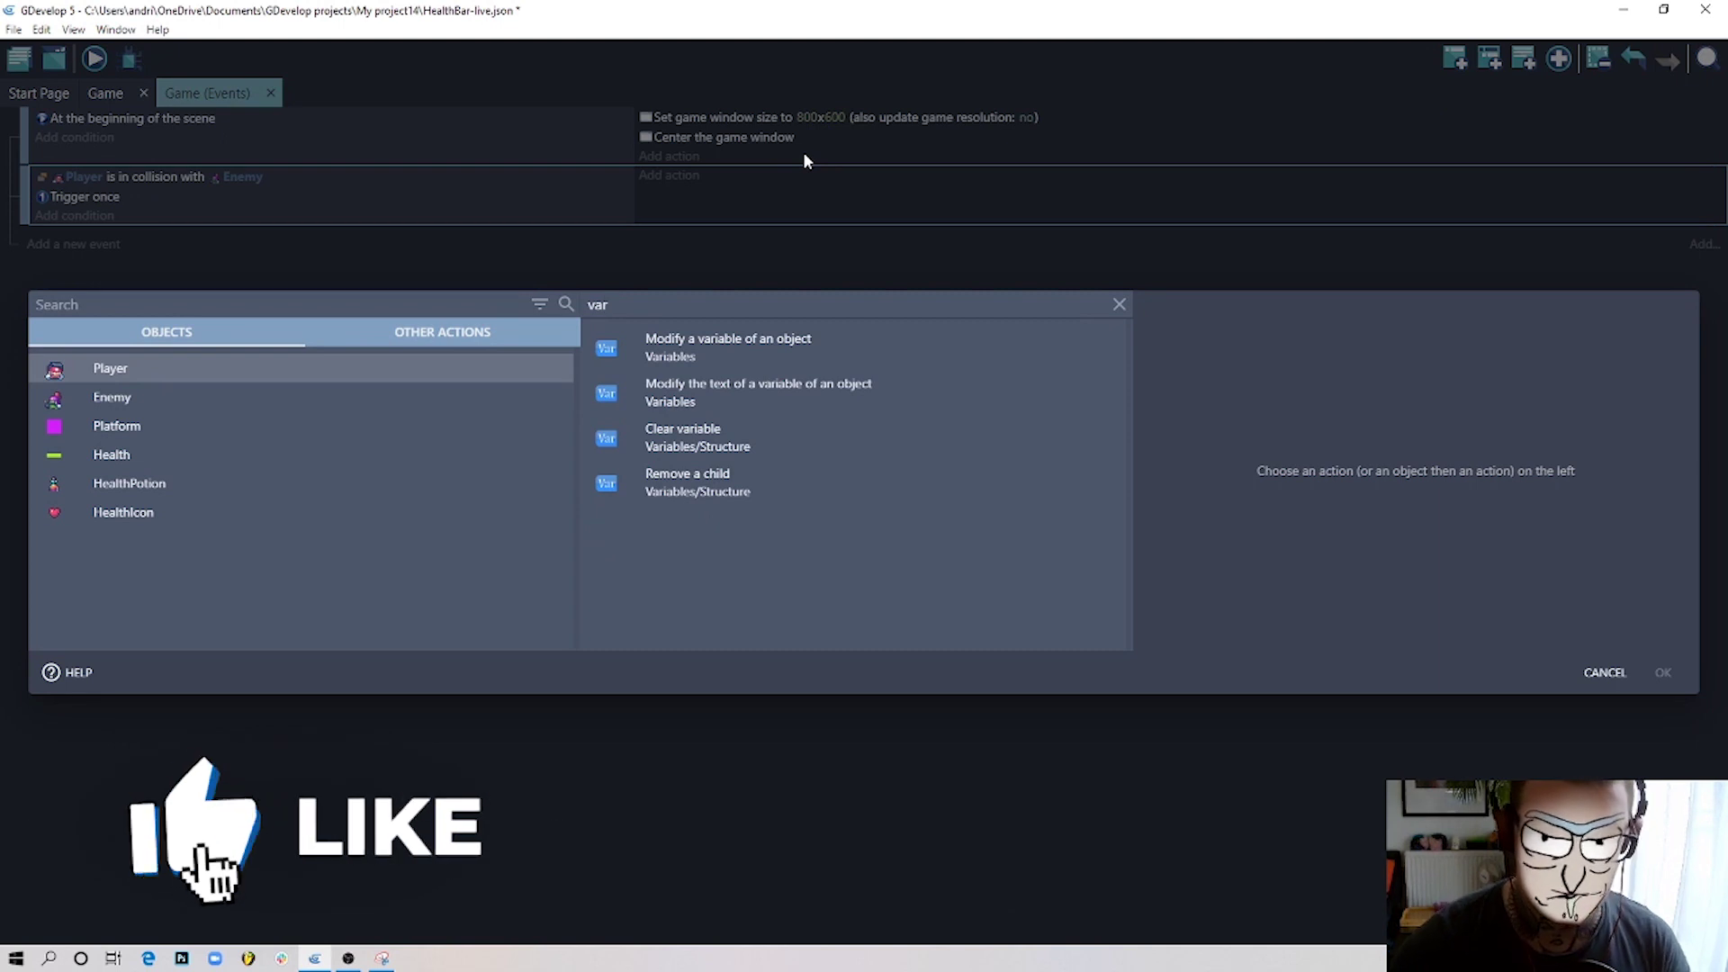
pyautogui.click(805, 353)
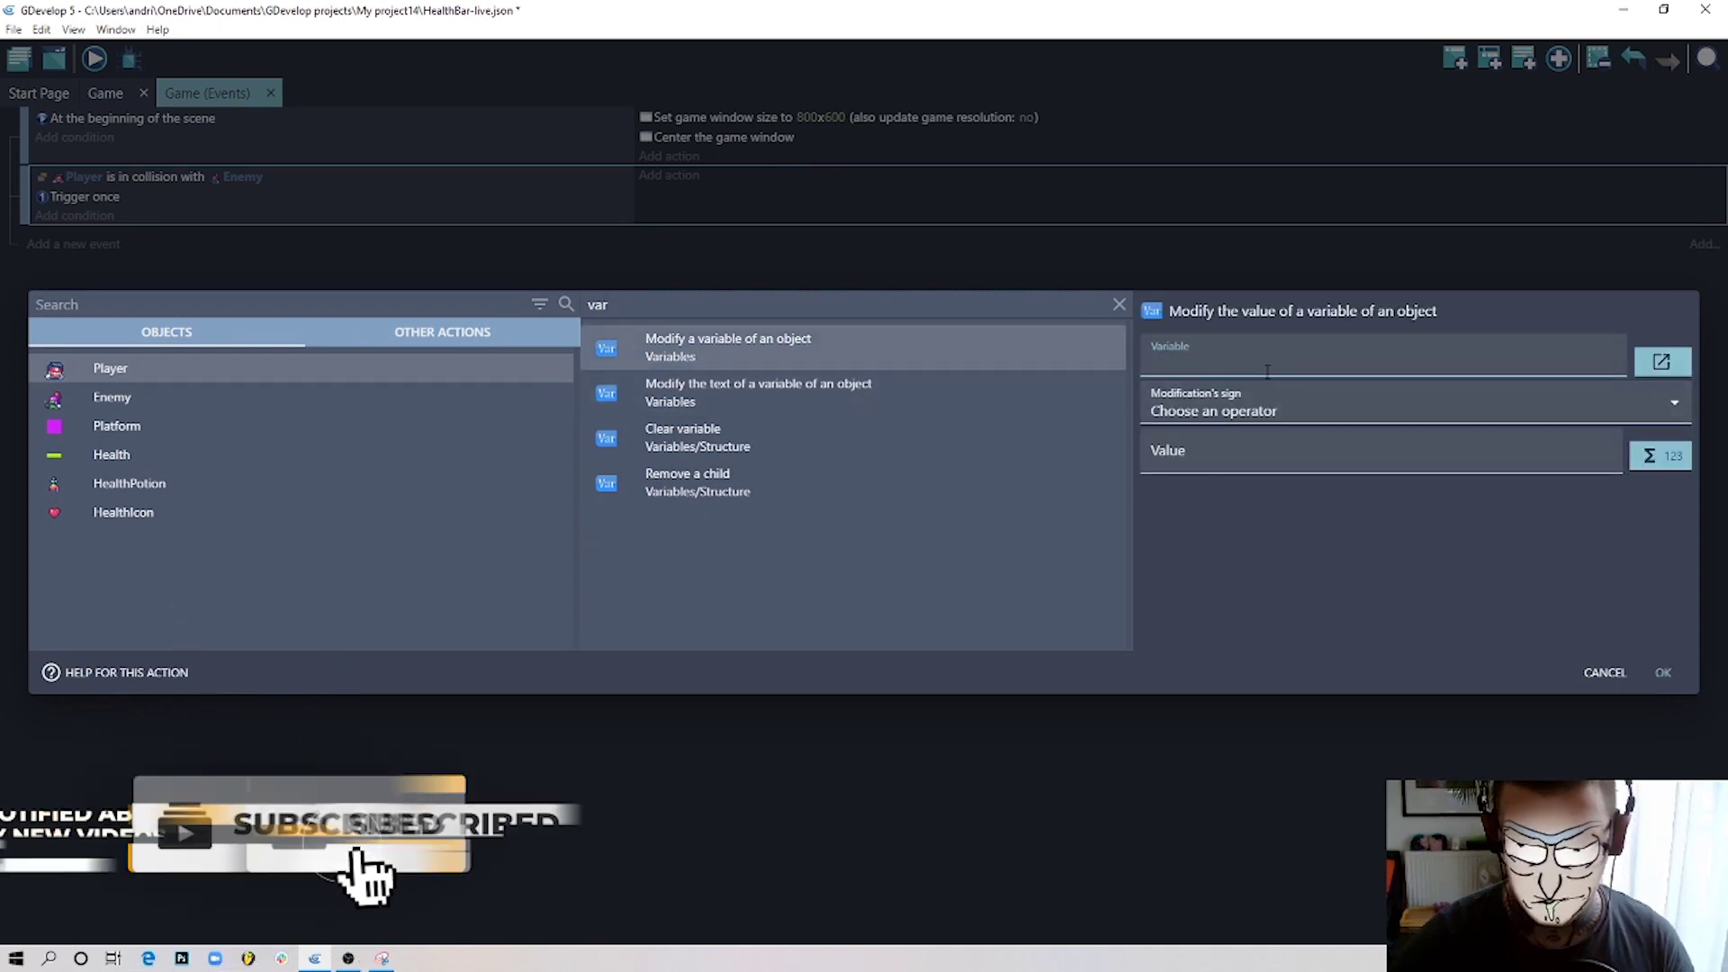
pyautogui.write('Health')
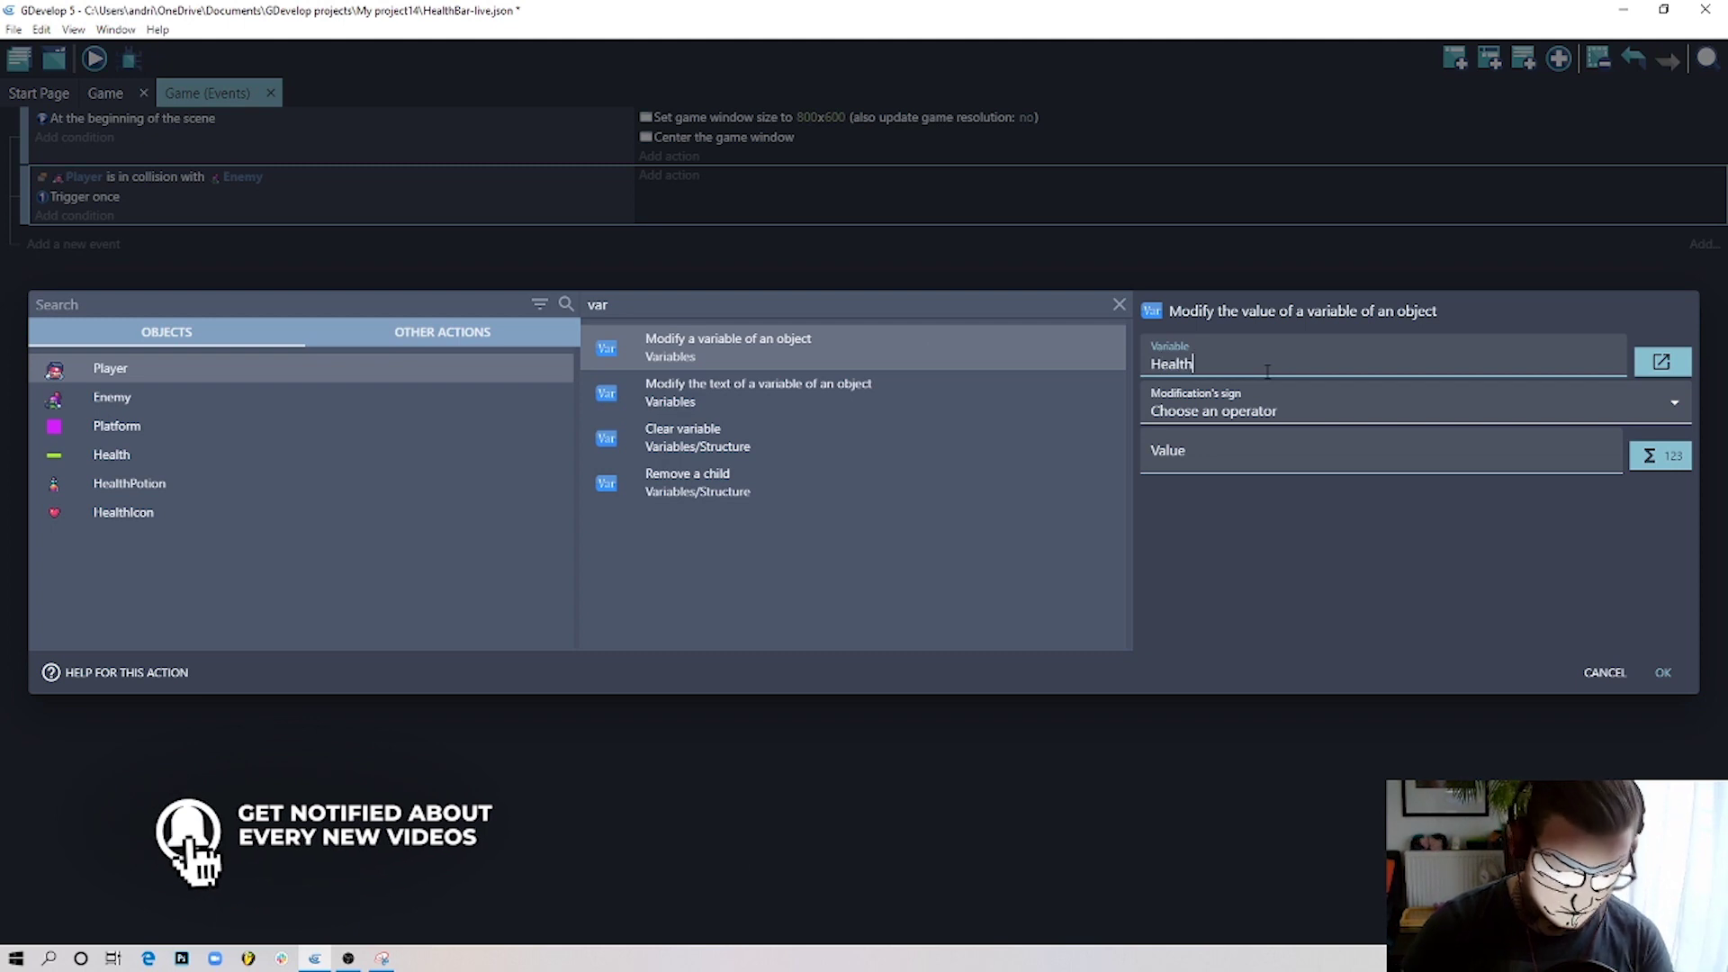
pyautogui.click(1197, 413)
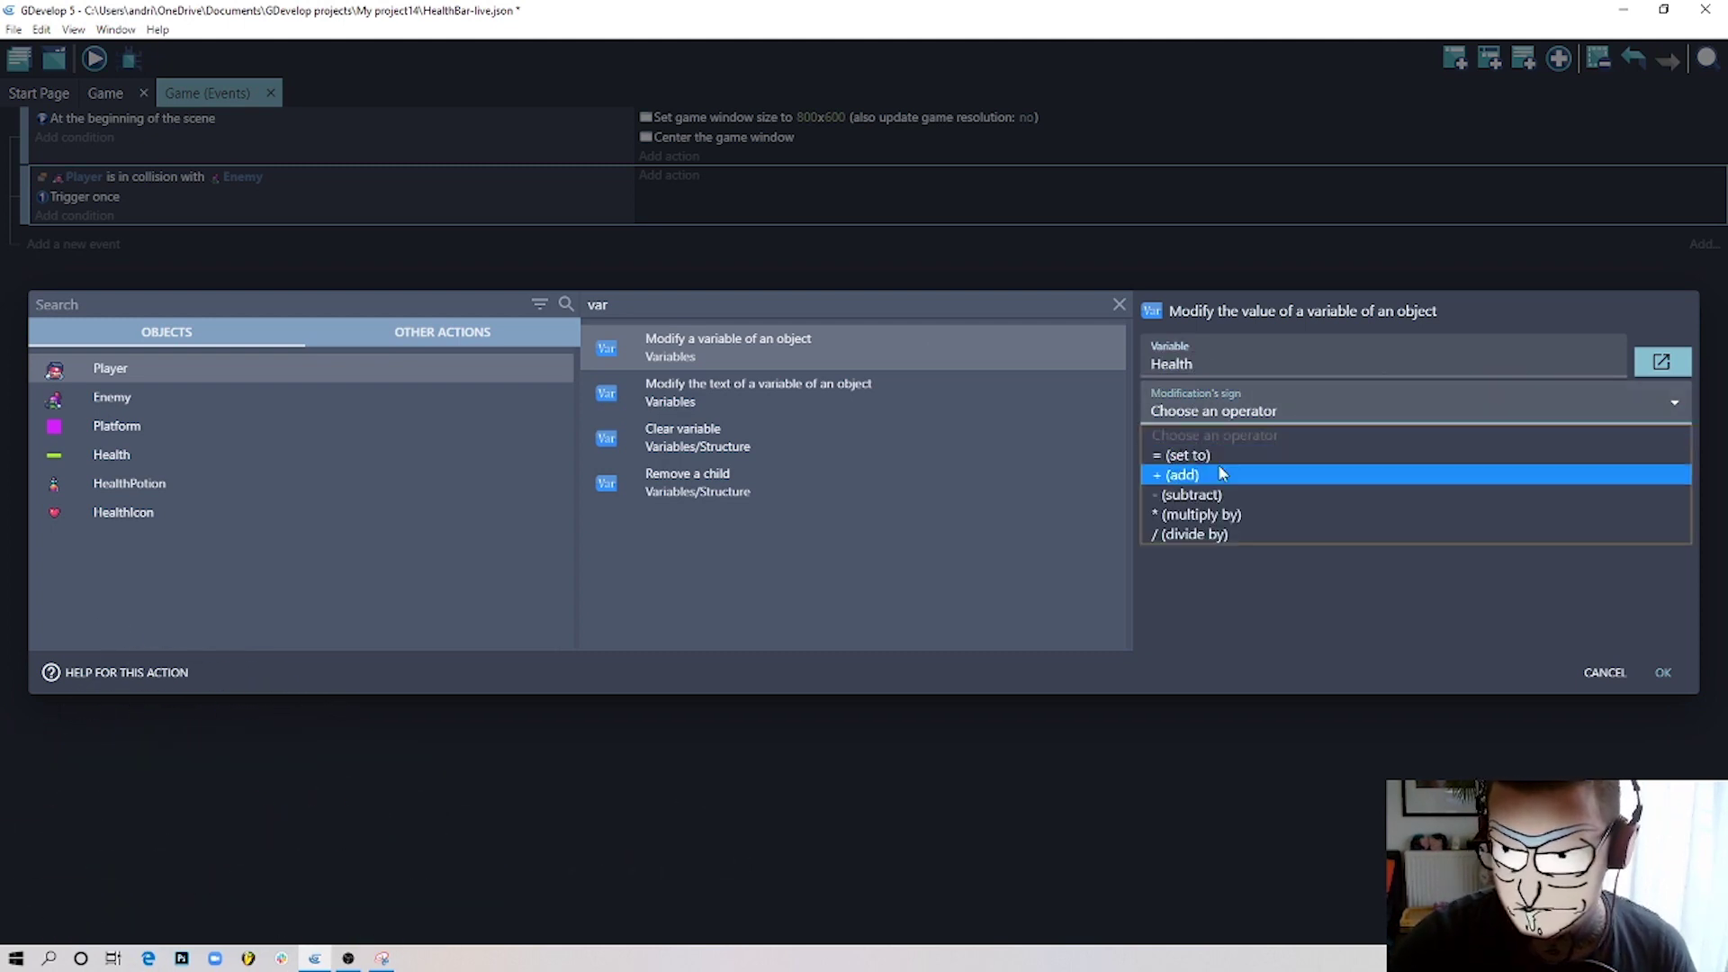
pyautogui.click(1234, 494)
pyautogui.click(1193, 459)
pyautogui.write('1')
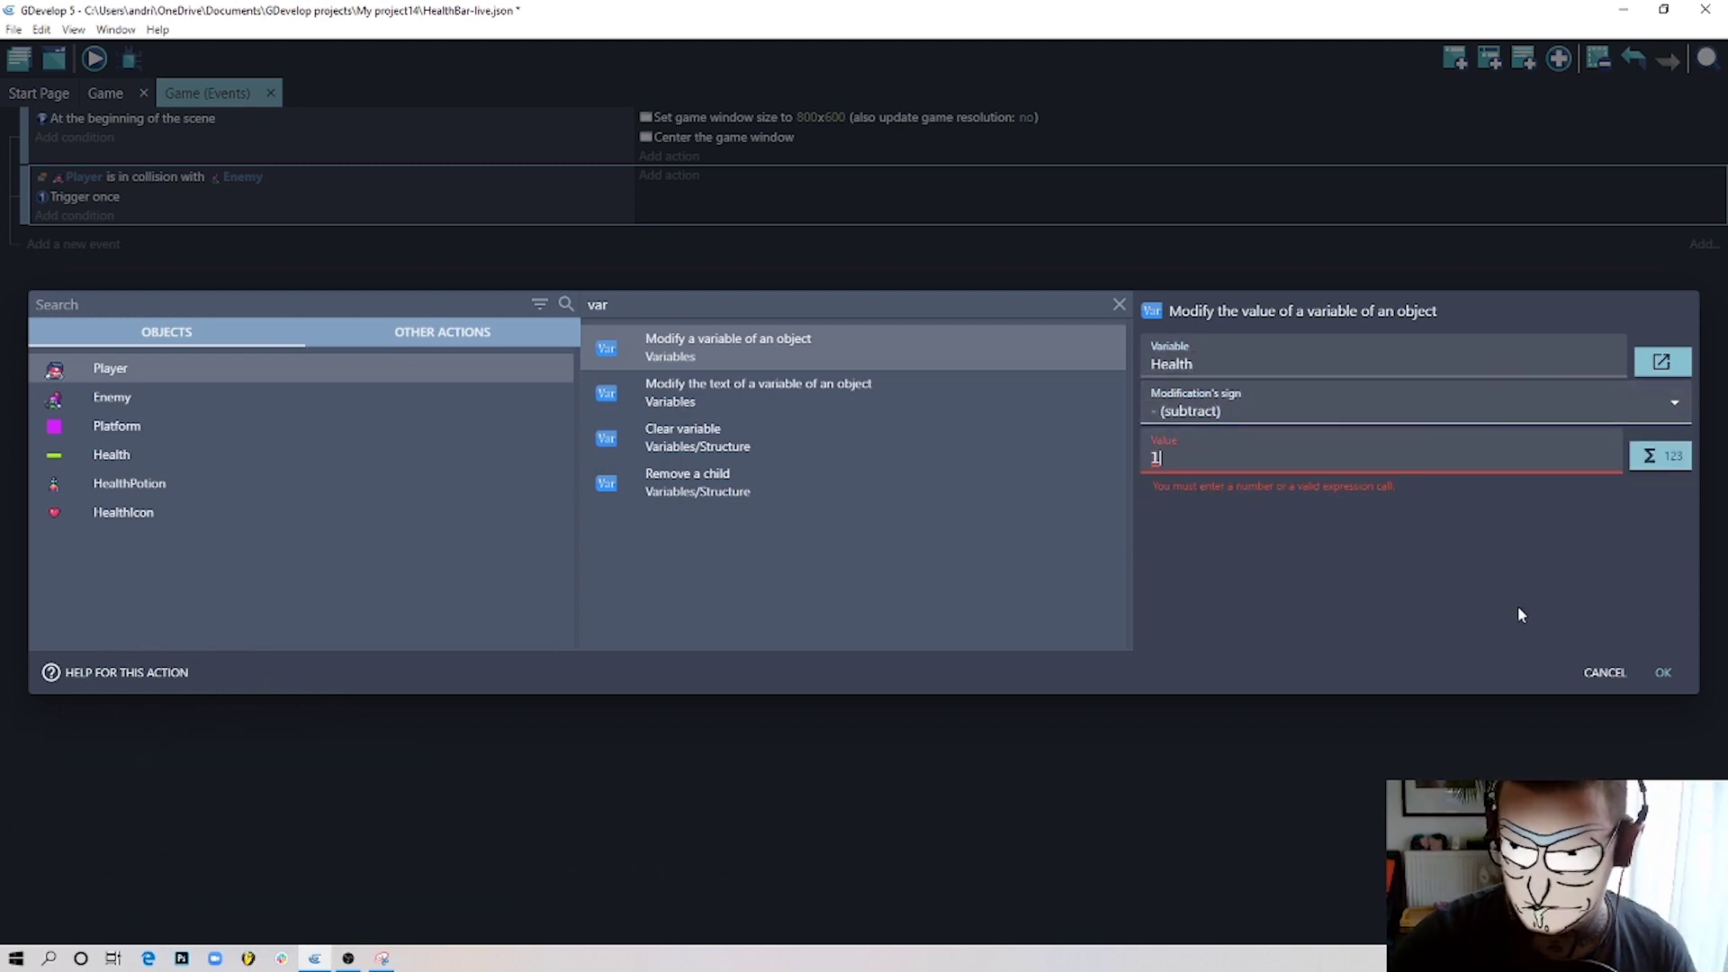
pyautogui.click(1662, 672)
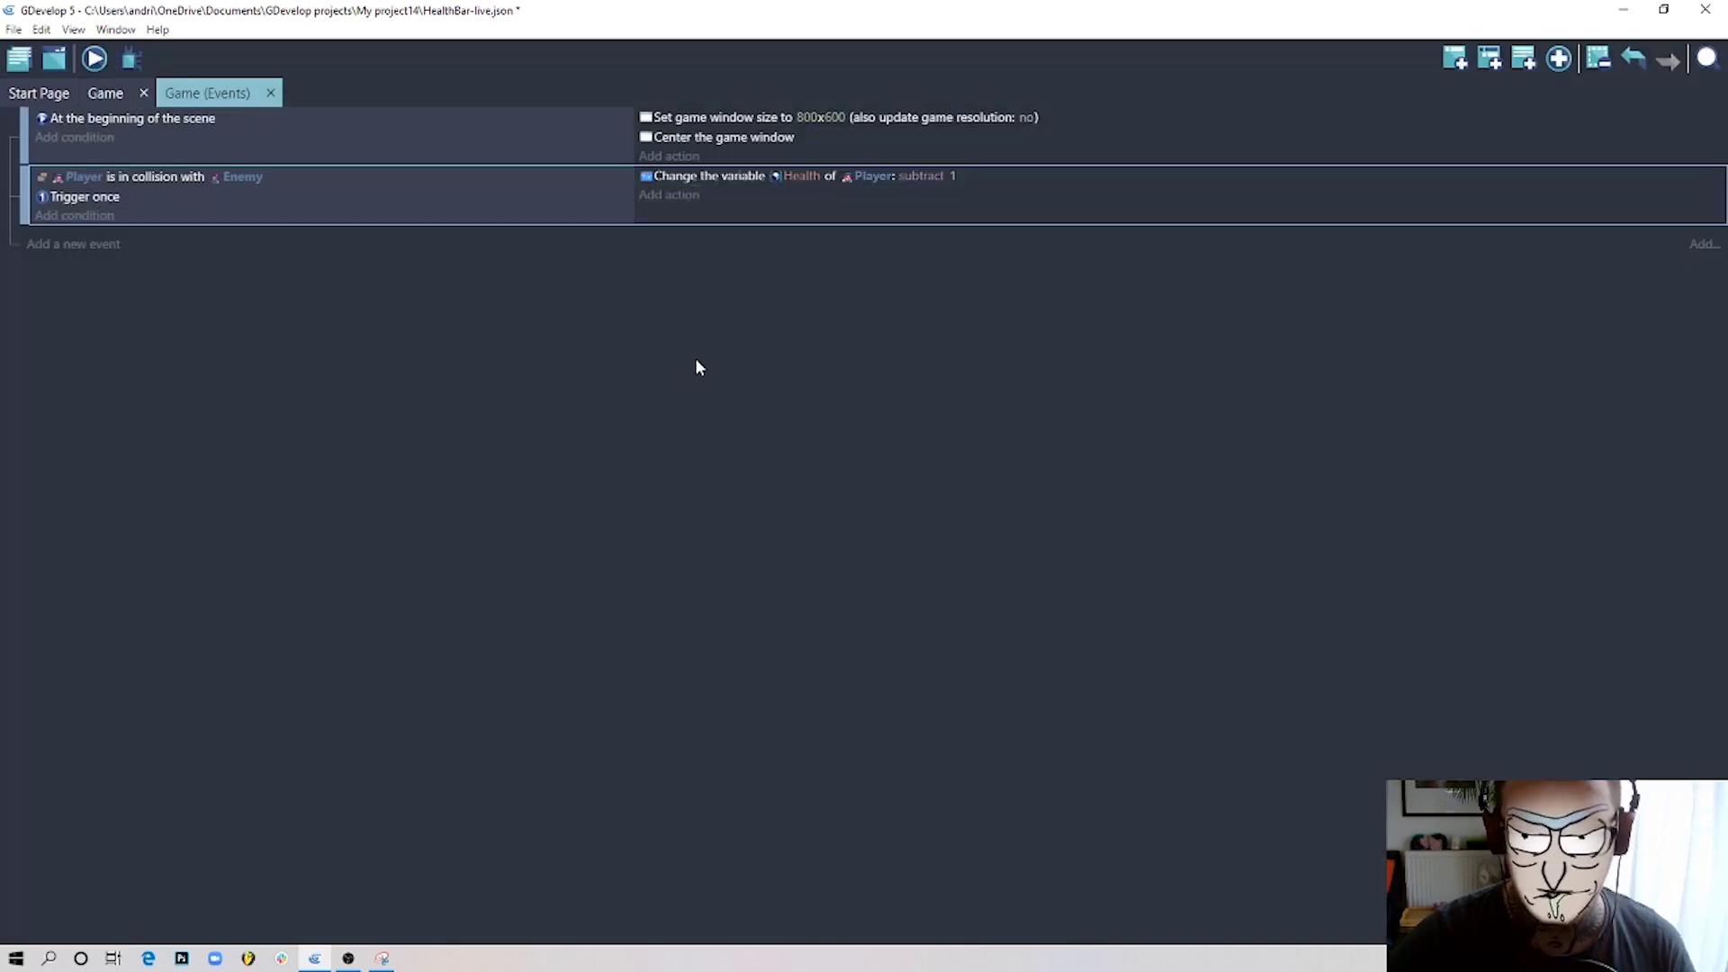
pyautogui.click(117, 94)
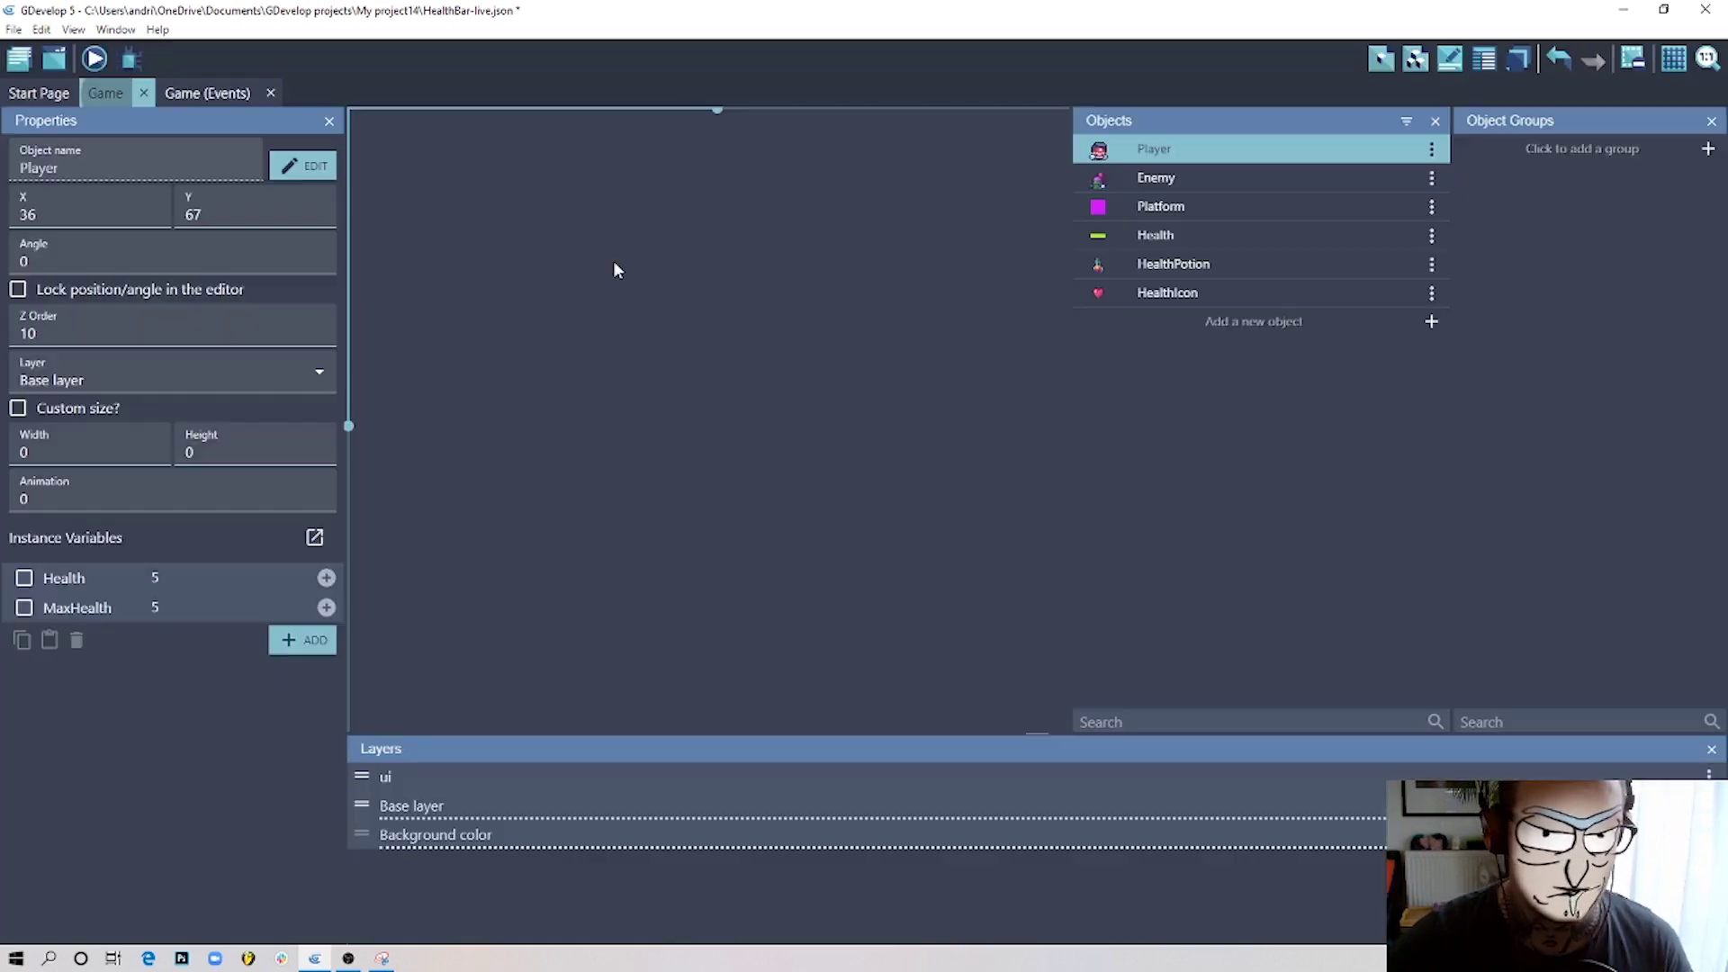
pyautogui.click(630, 310)
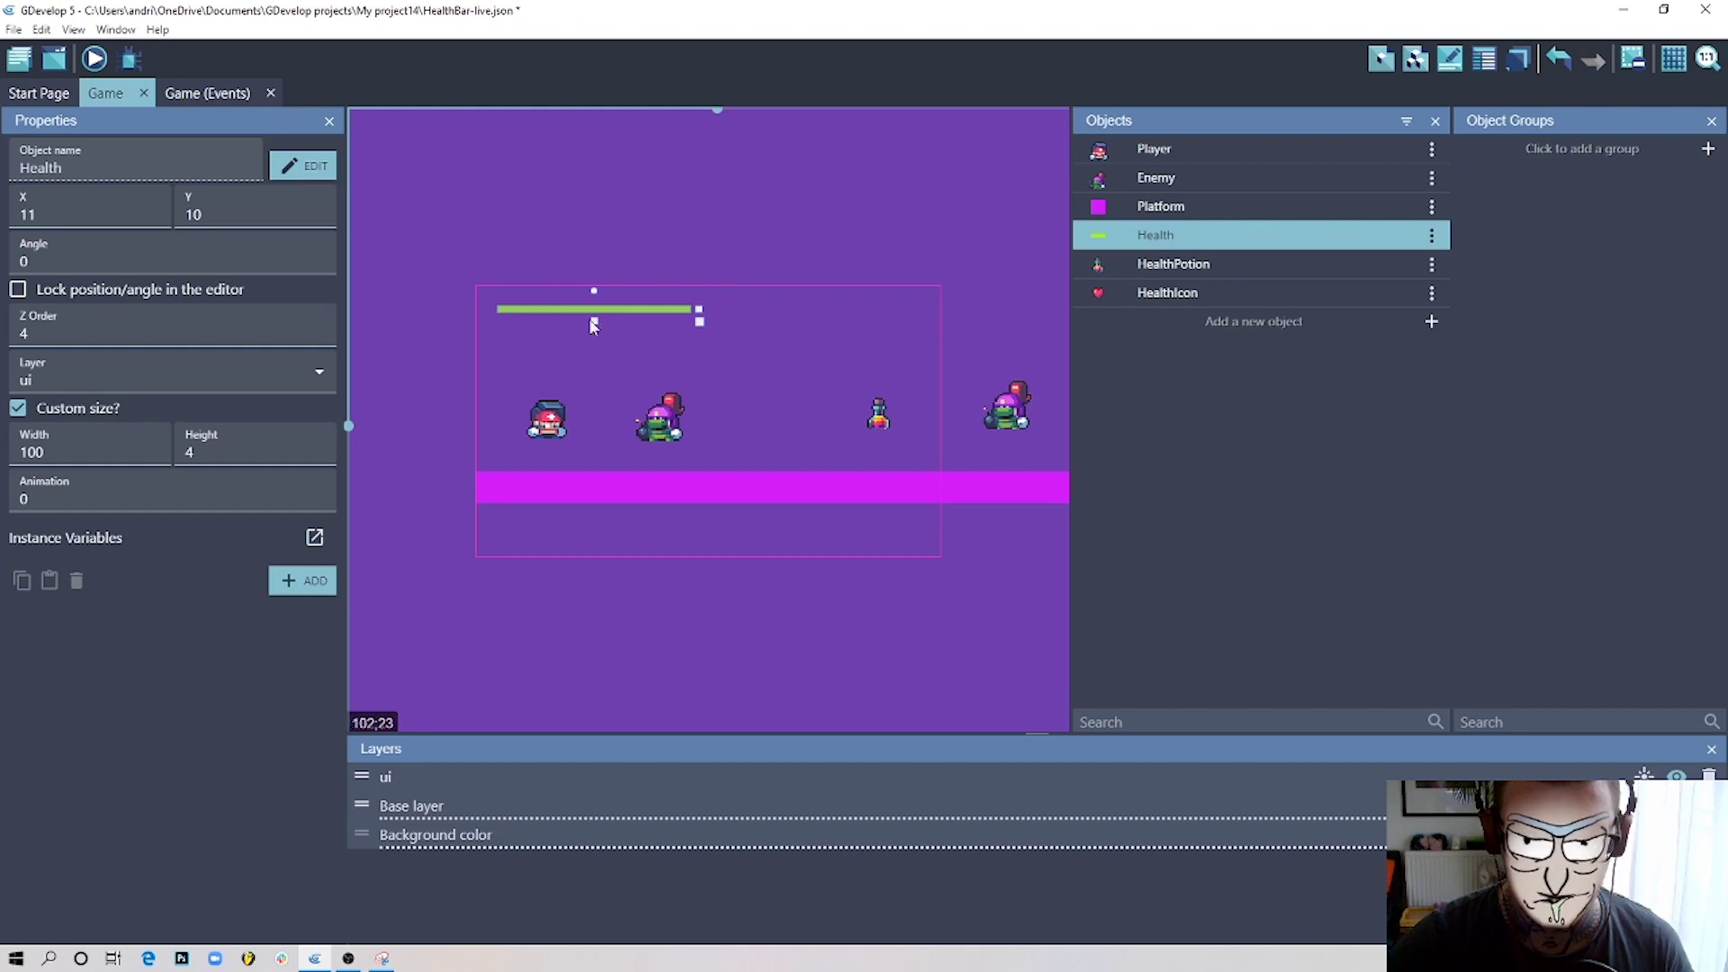
pyautogui.click(207, 94)
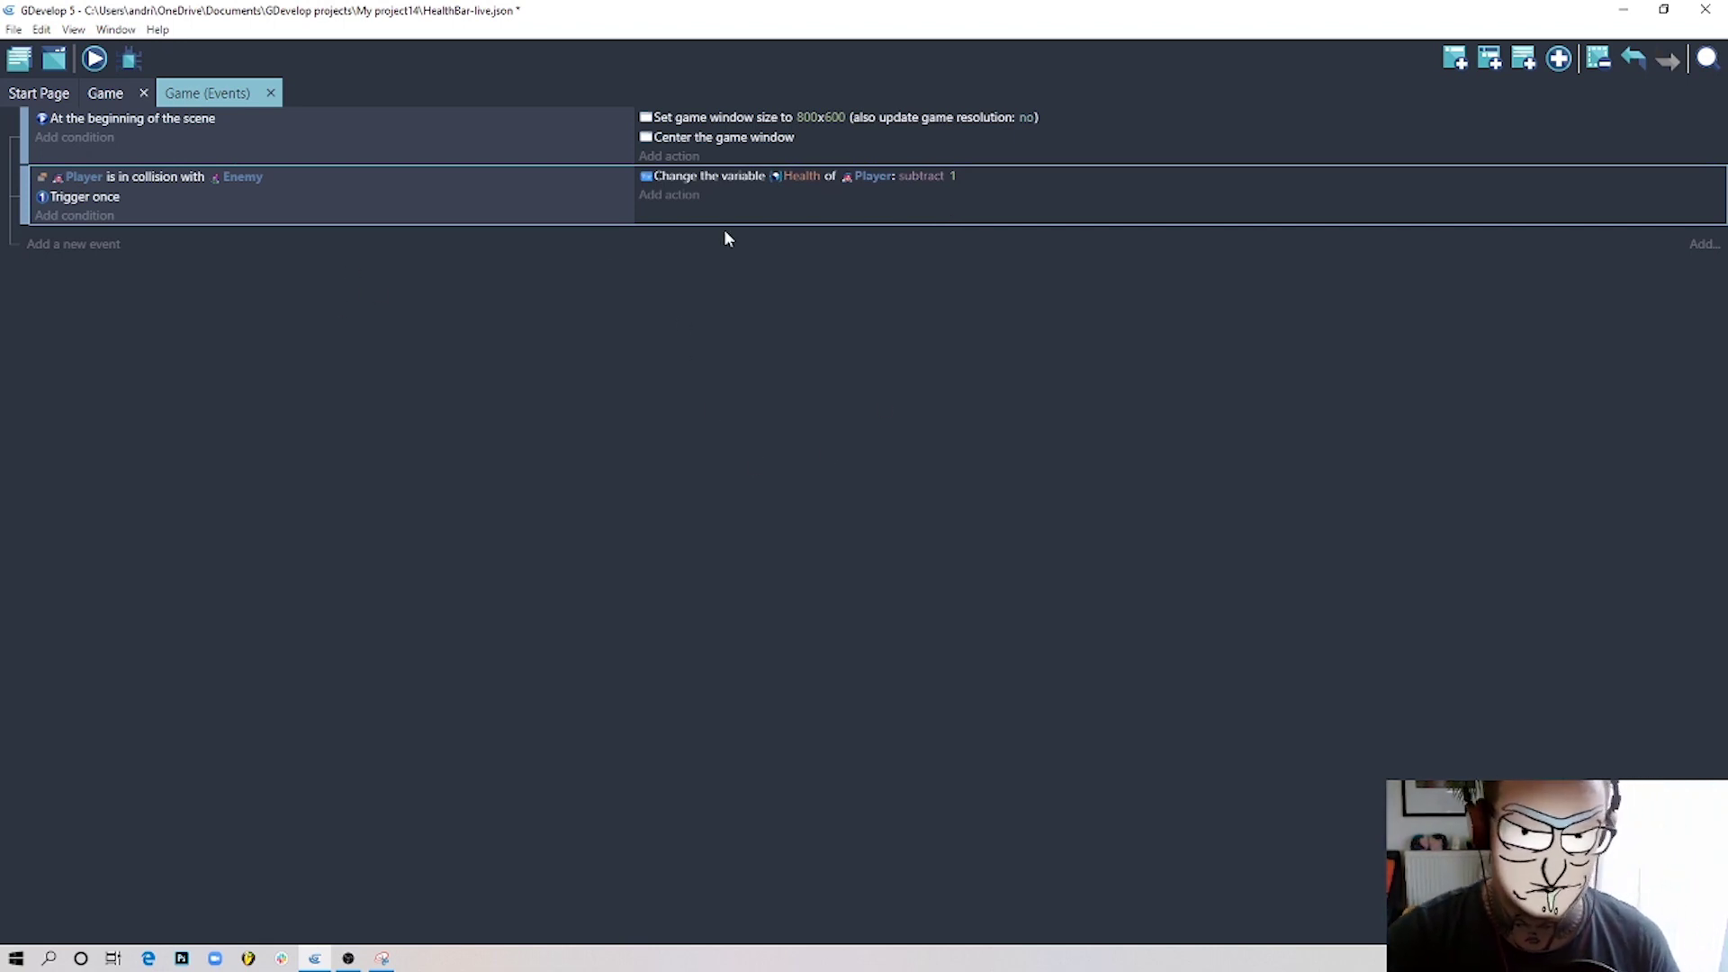
# Add a Player Flash (blink) action with a 1.5-second duration to the collision event.
pyautogui.click(688, 196)
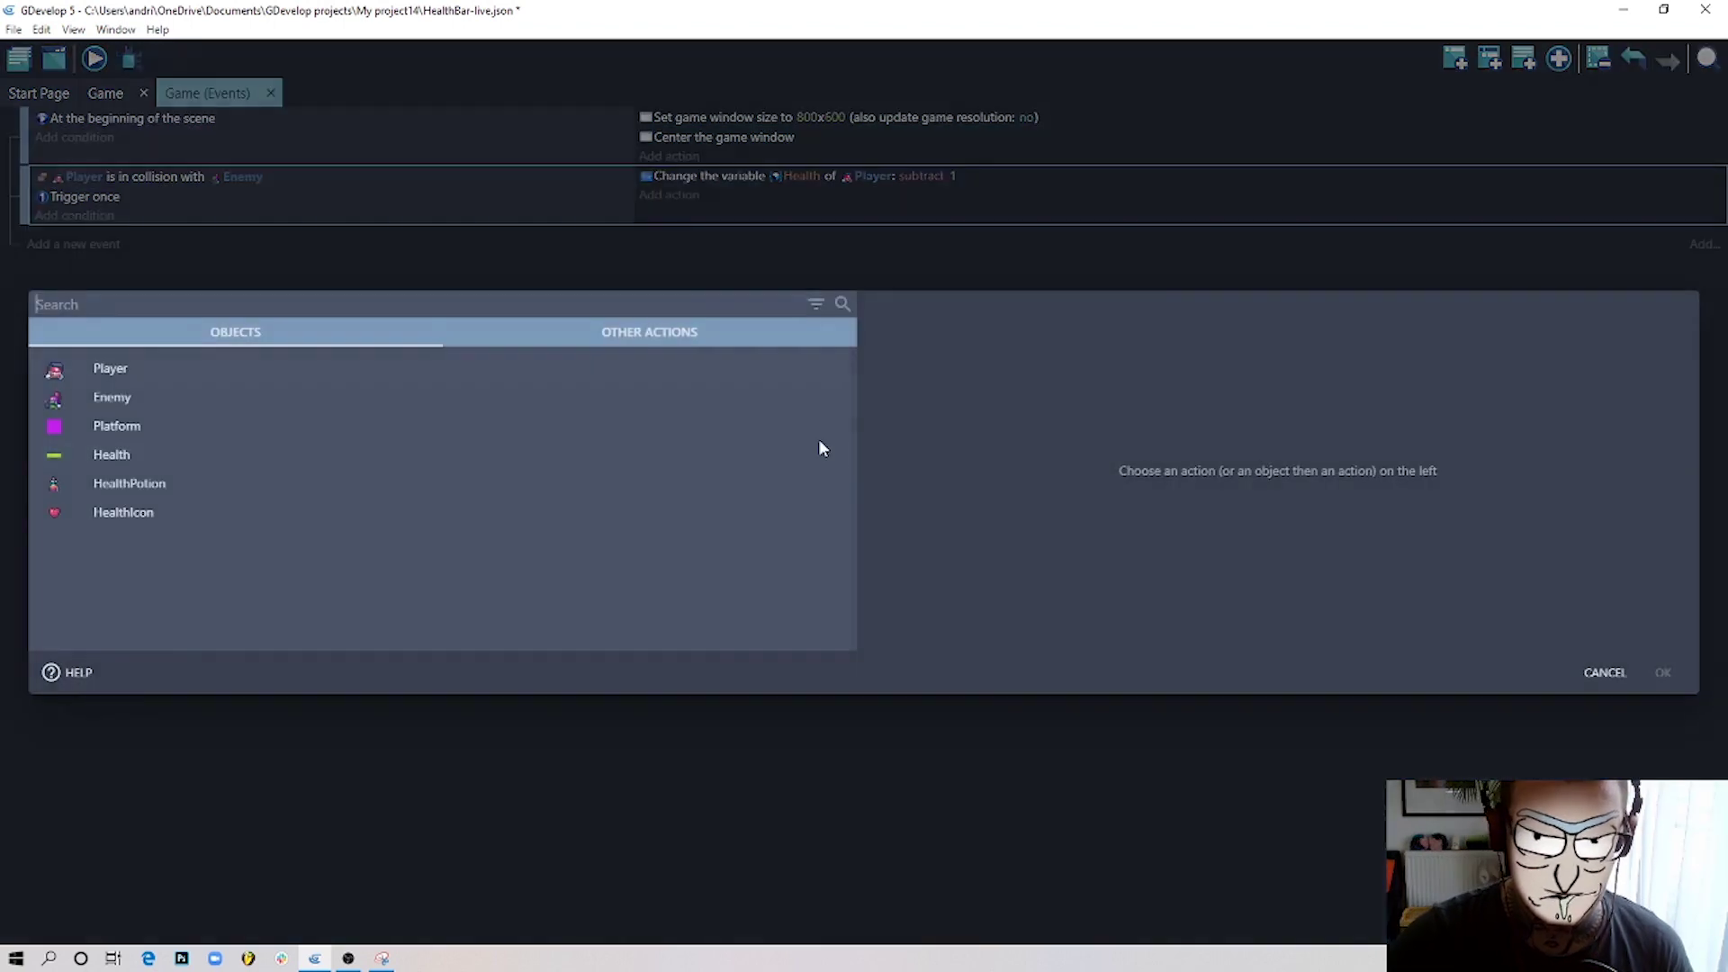
pyautogui.click(149, 365)
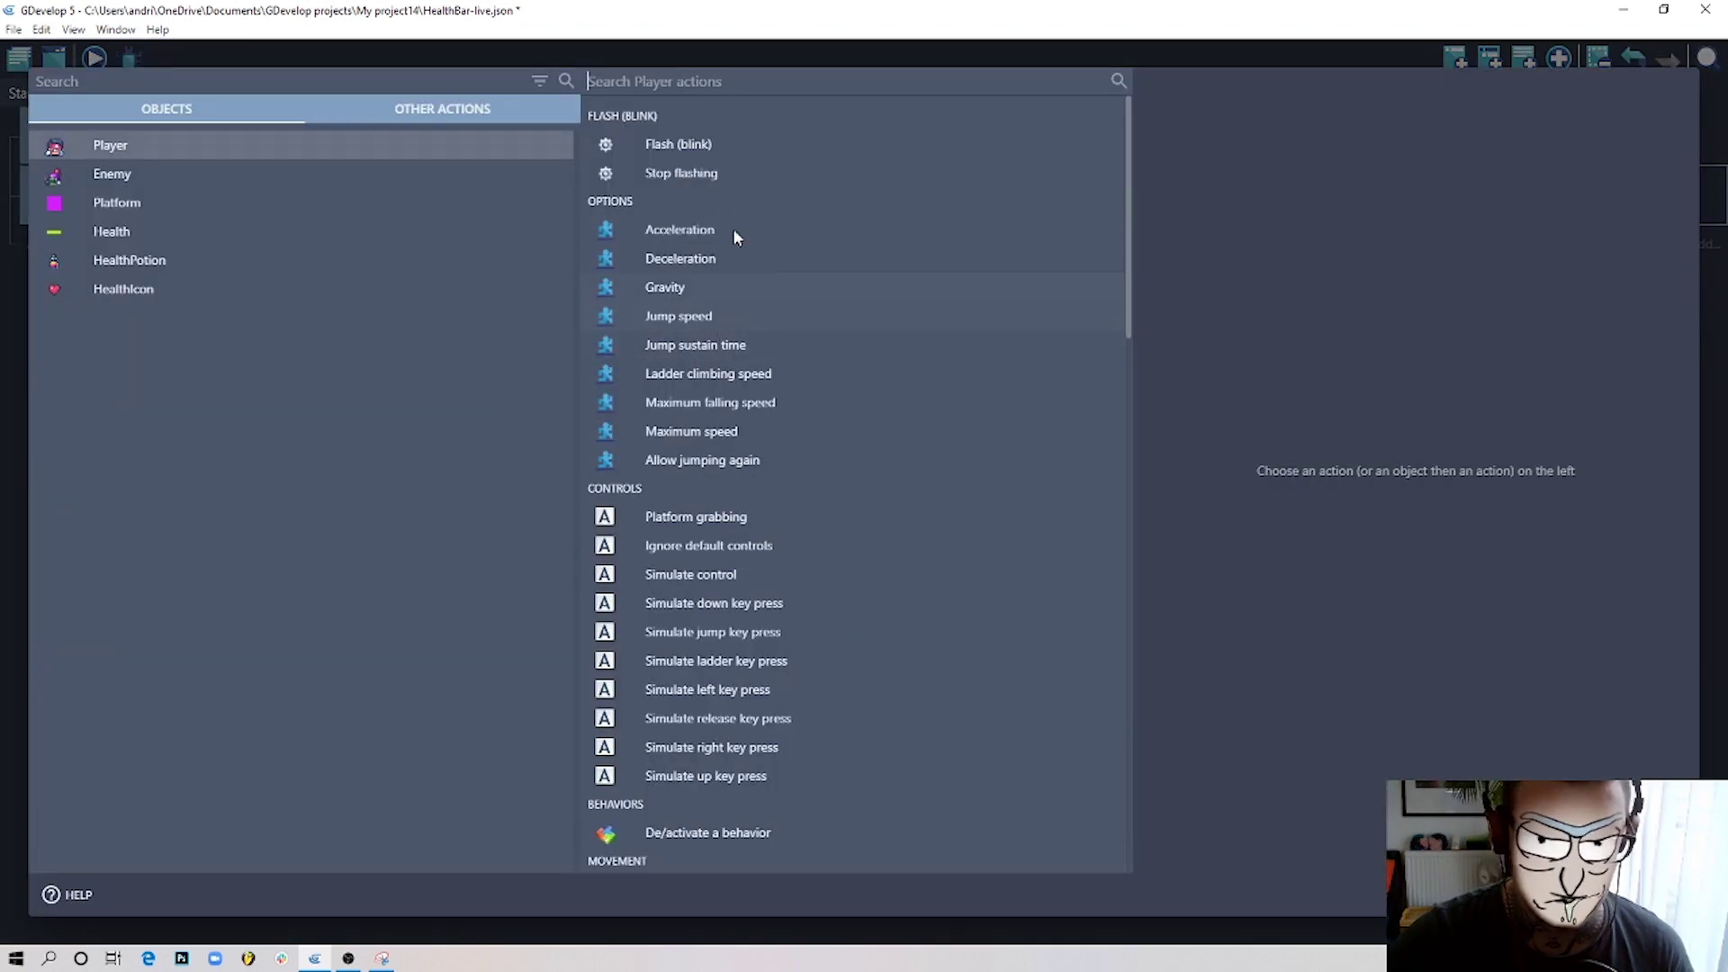
pyautogui.click(675, 146)
pyautogui.click(1229, 200)
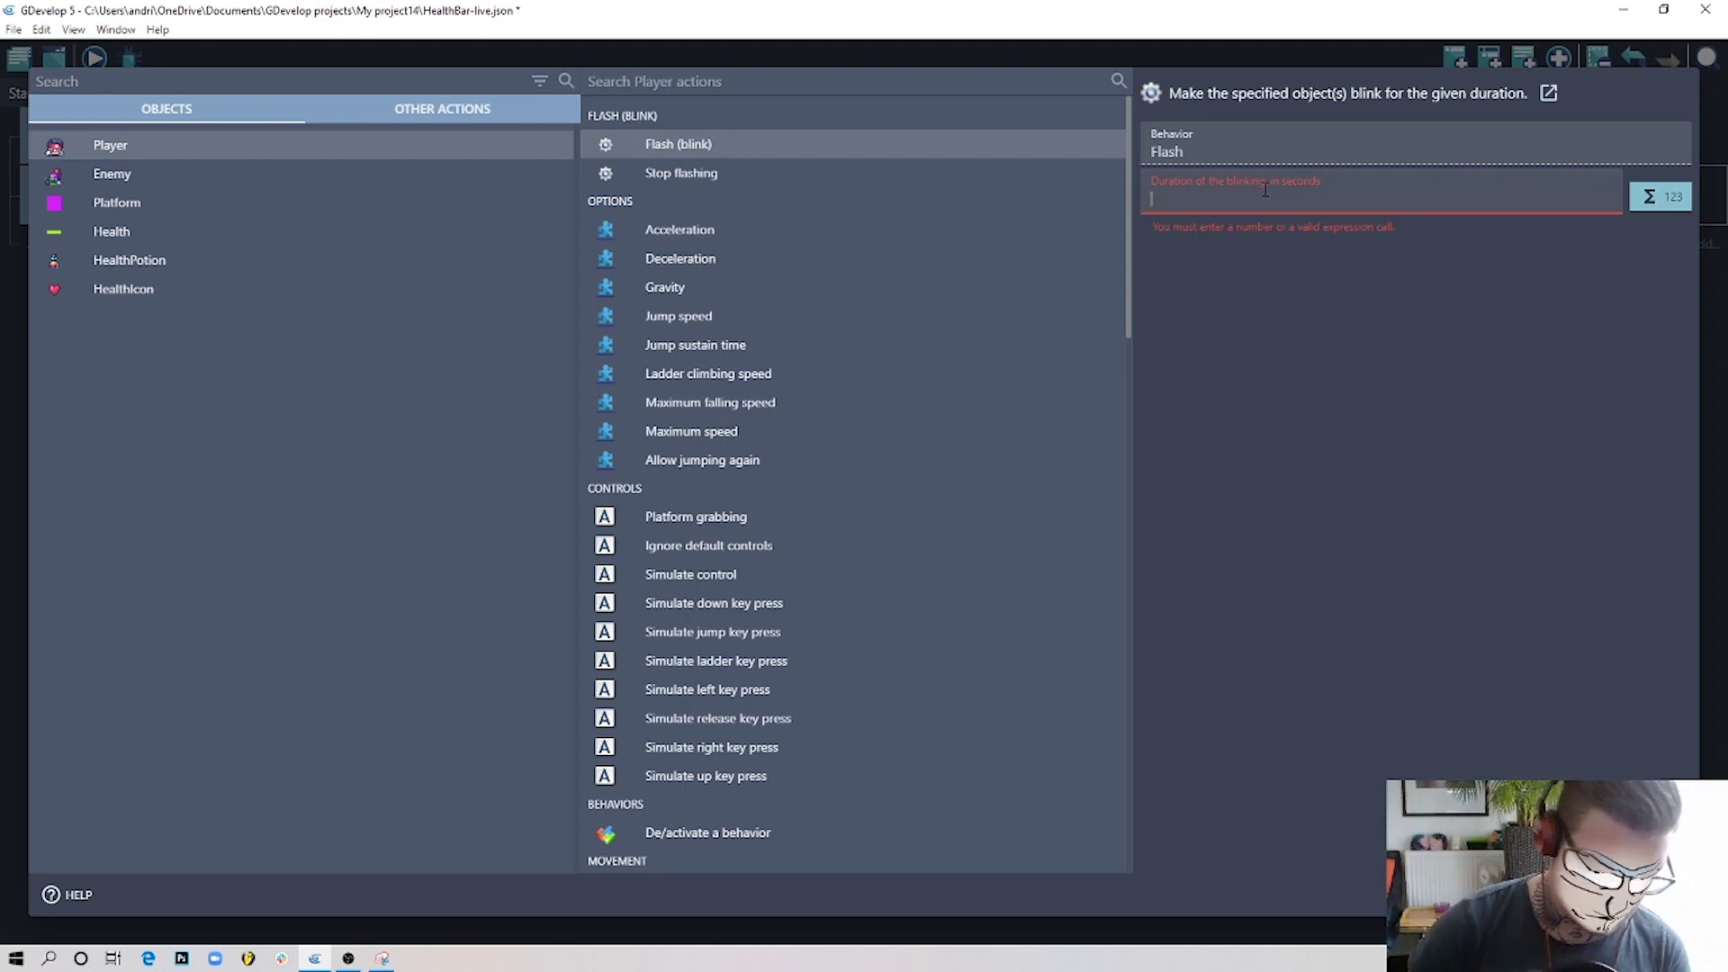
pyautogui.write('1.5')
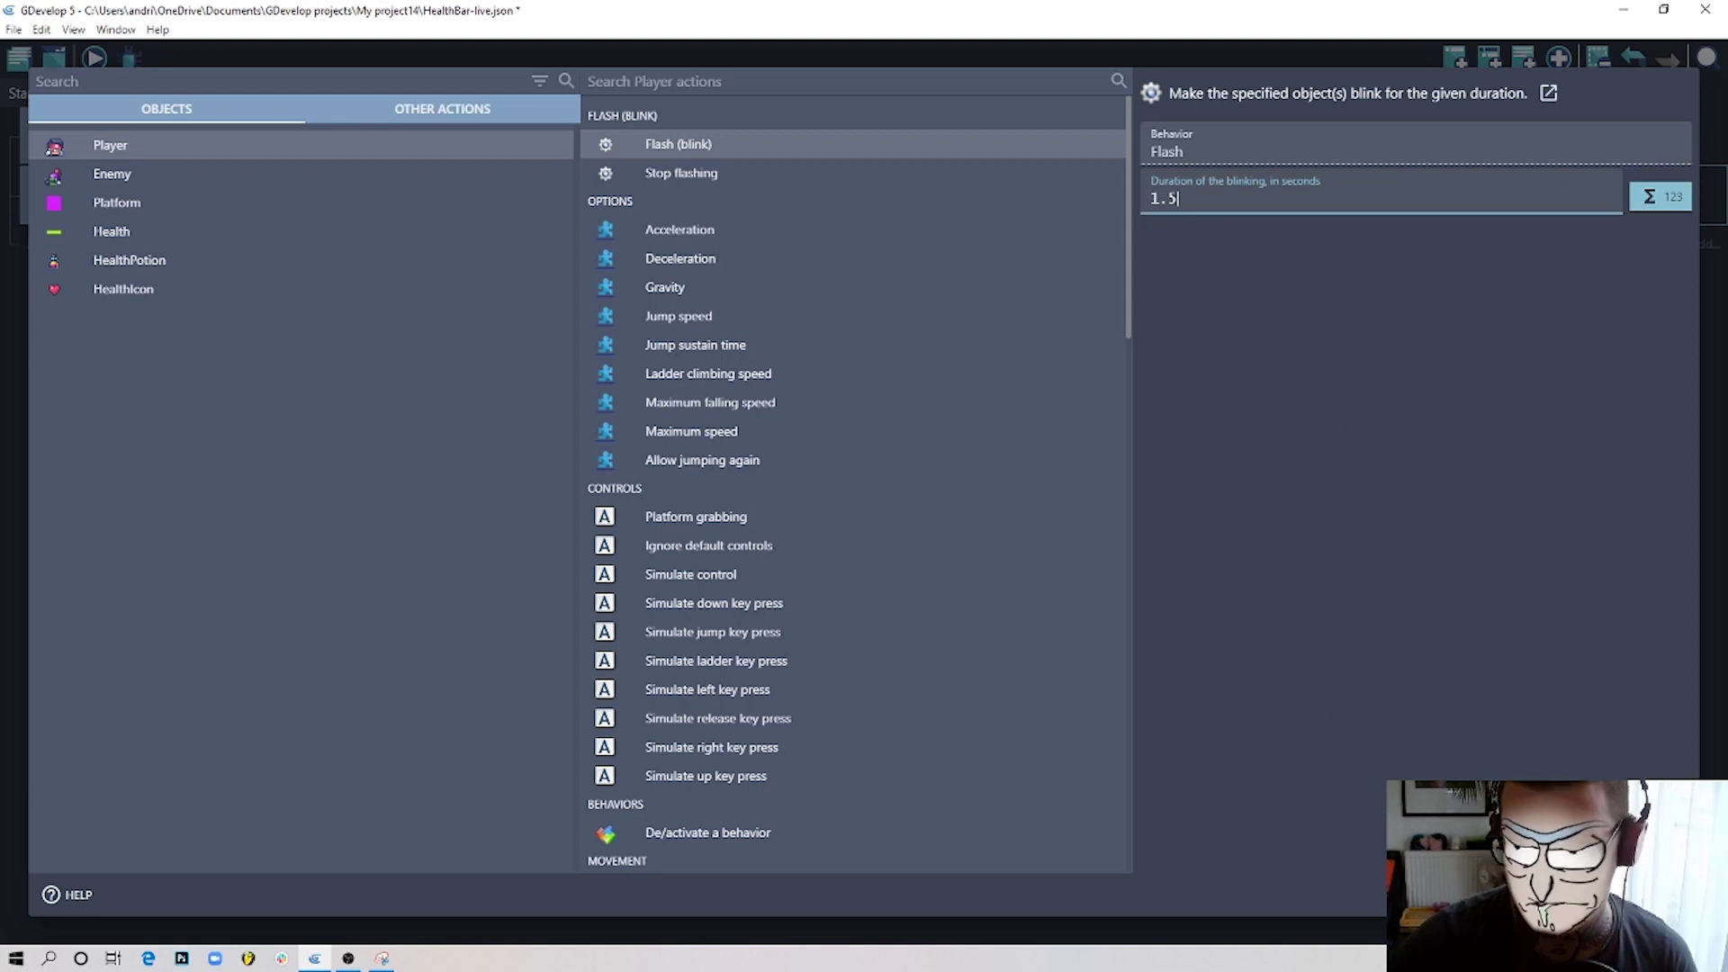
pyautogui.press('Return')
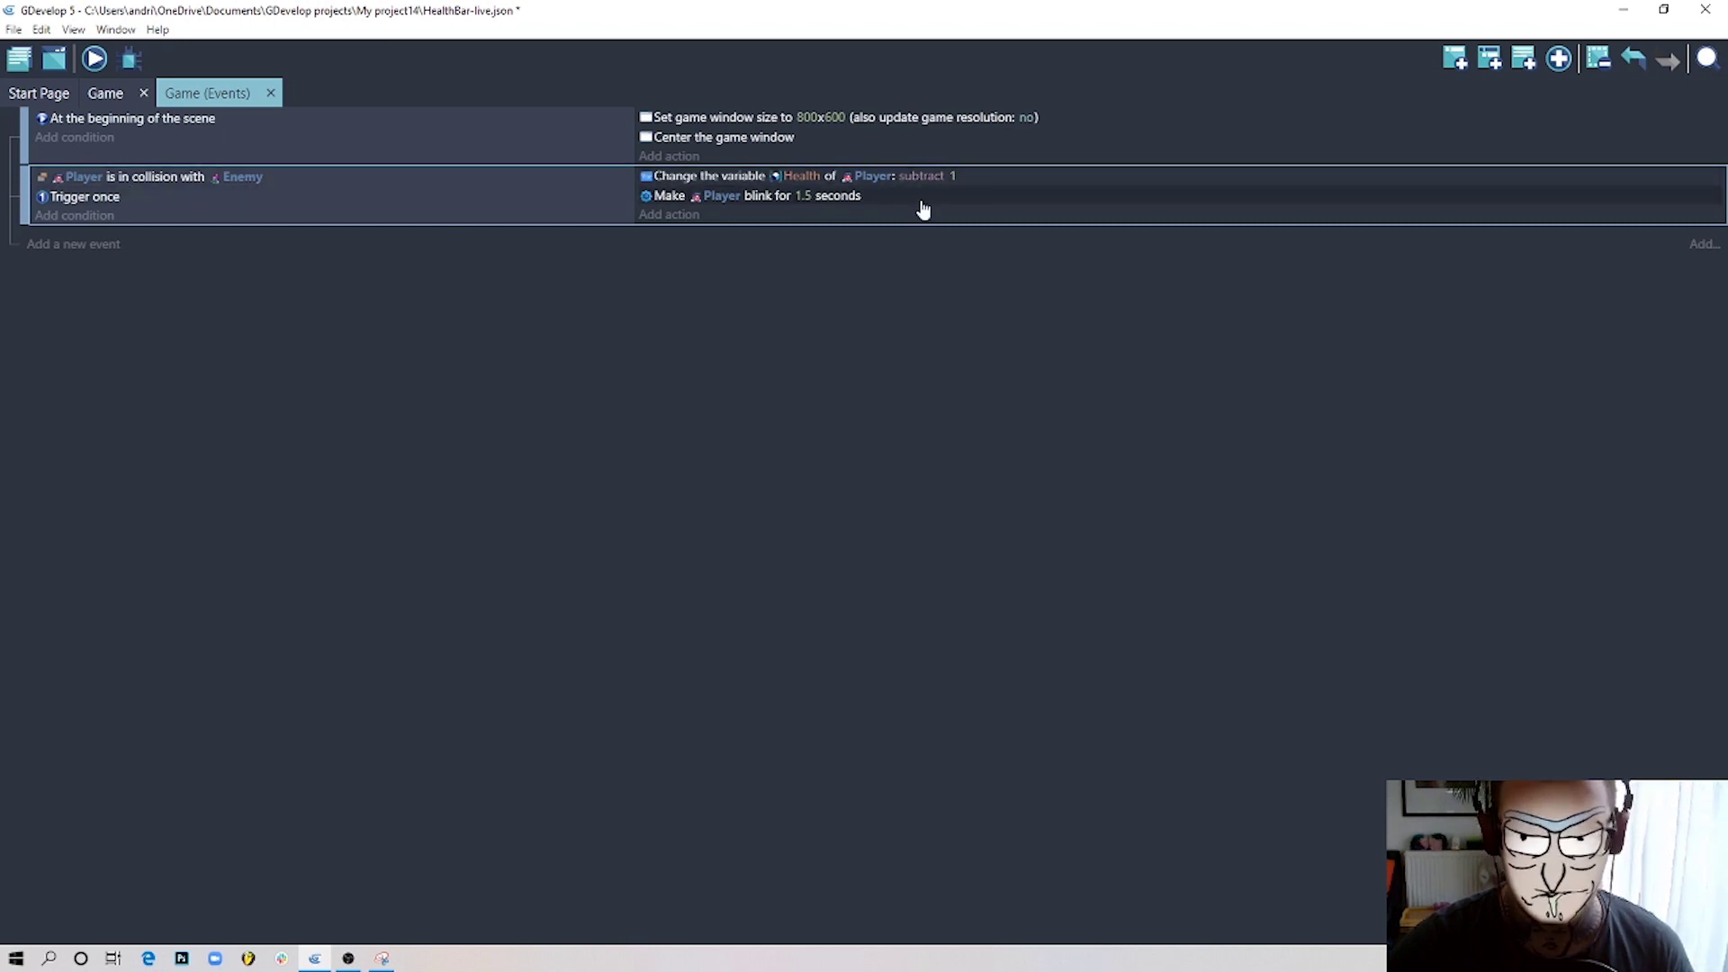
# Add an inverted 'Player is flashing' condition to the Enemy collision event.
pyautogui.click(86, 216)
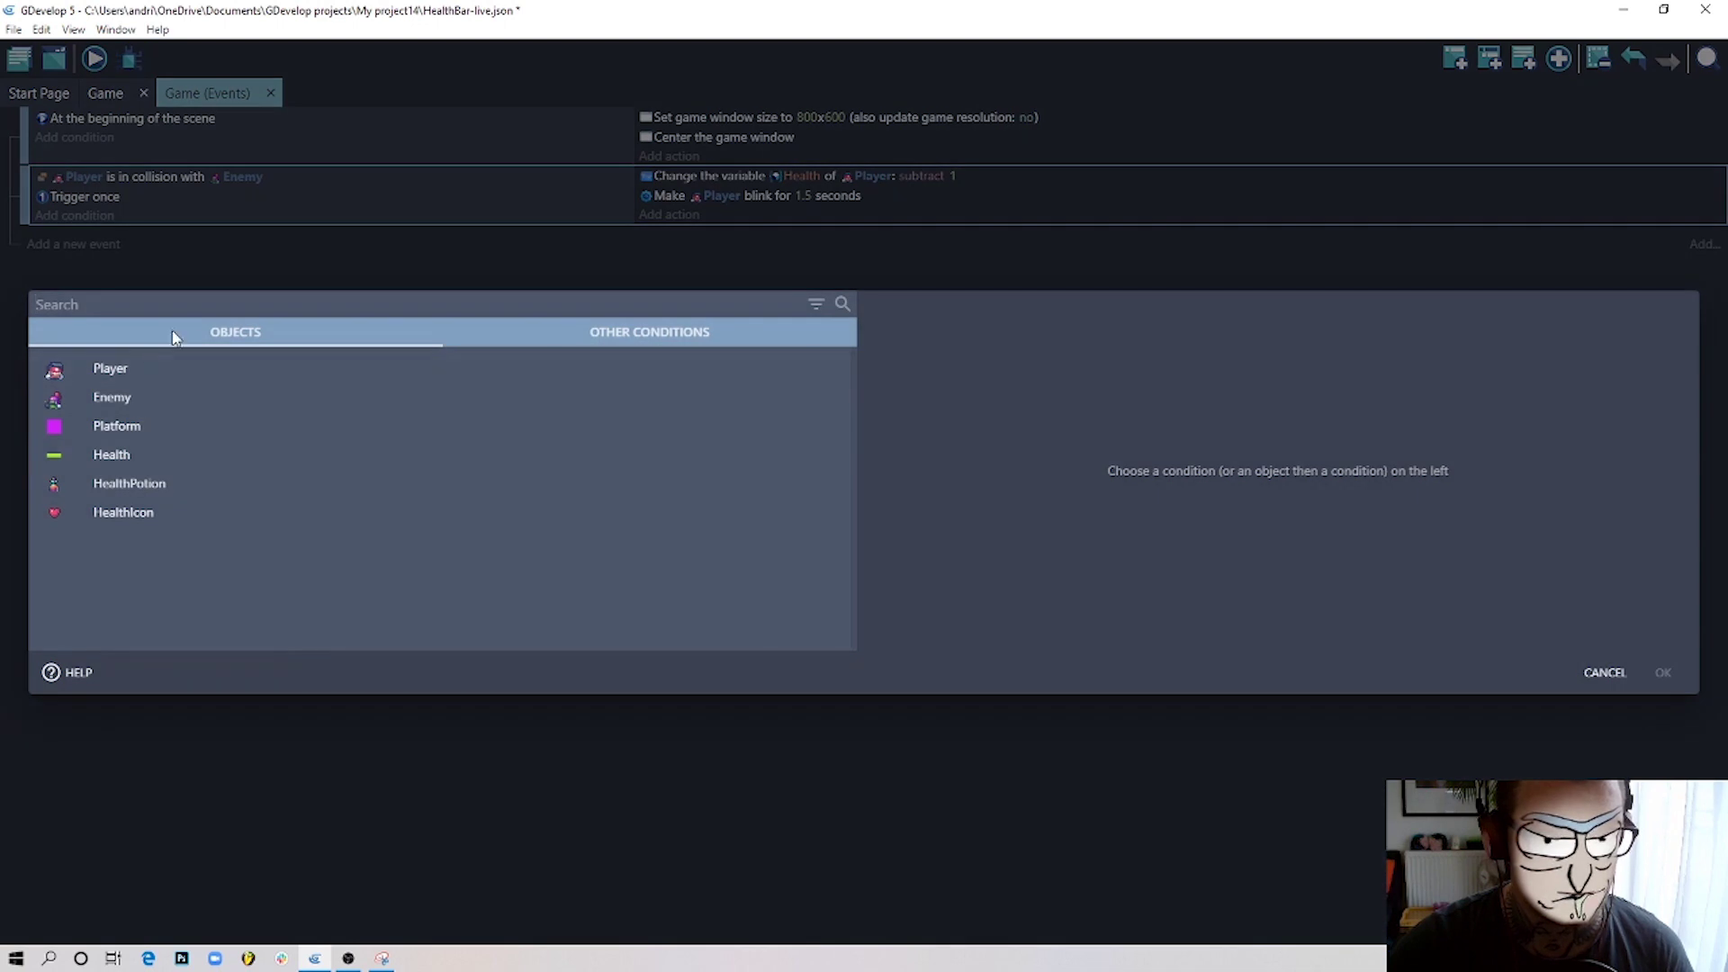
pyautogui.click(129, 366)
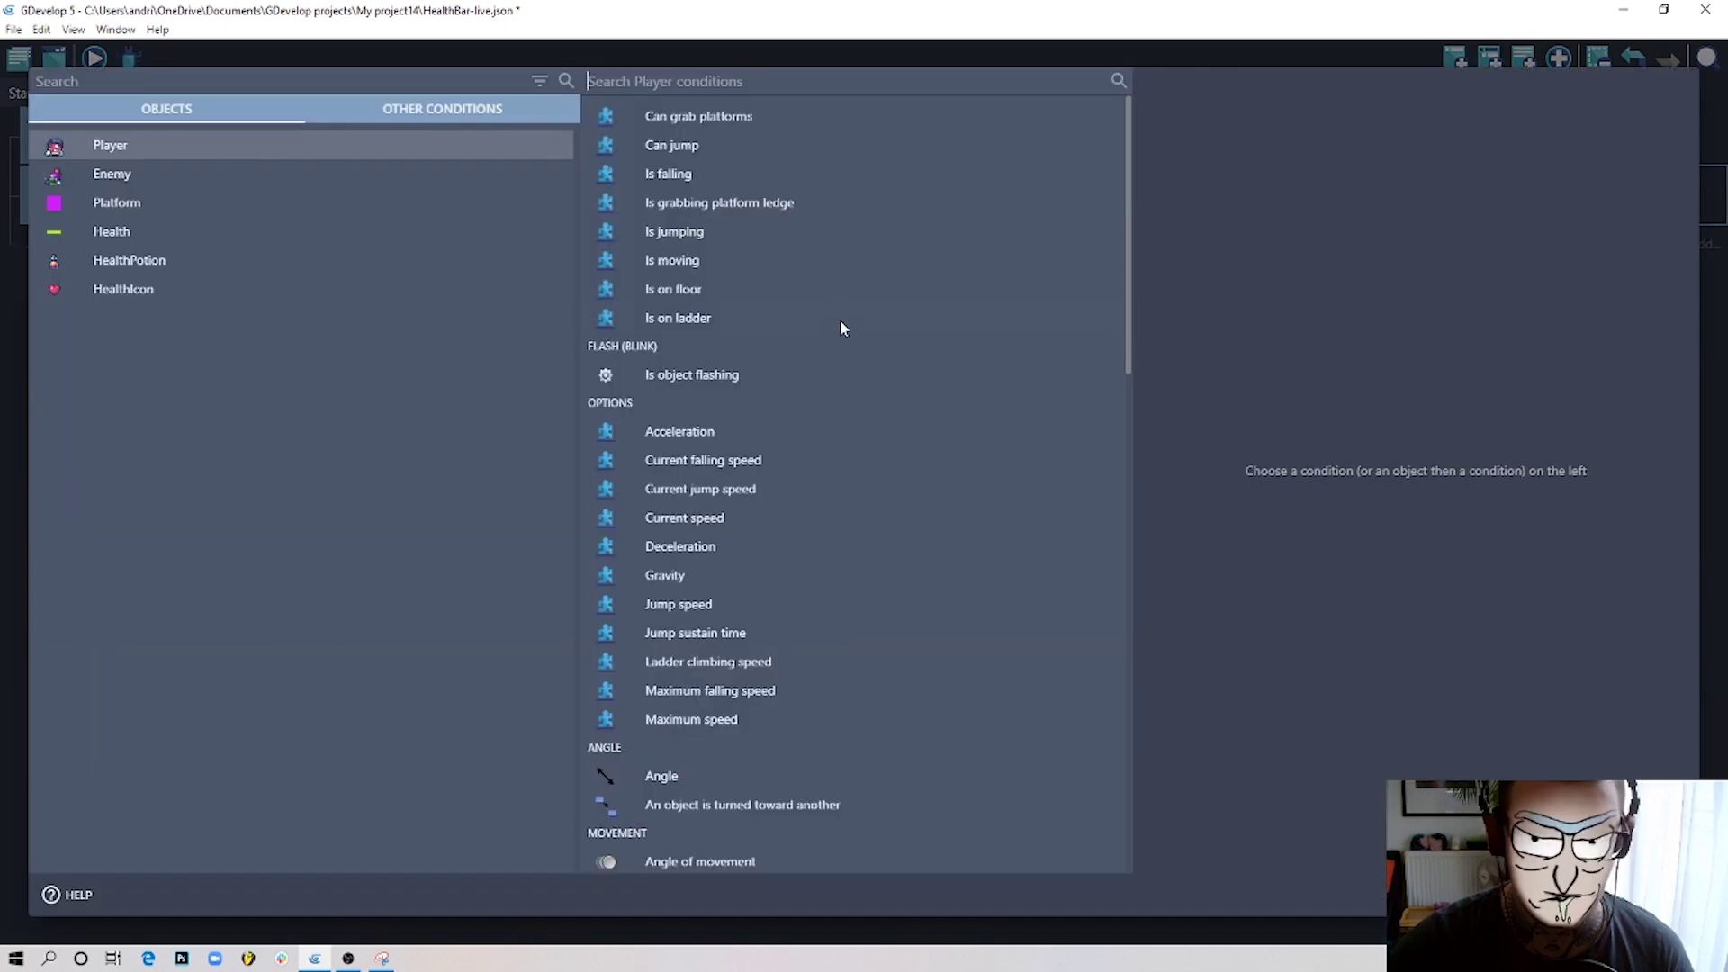
pyautogui.click(719, 378)
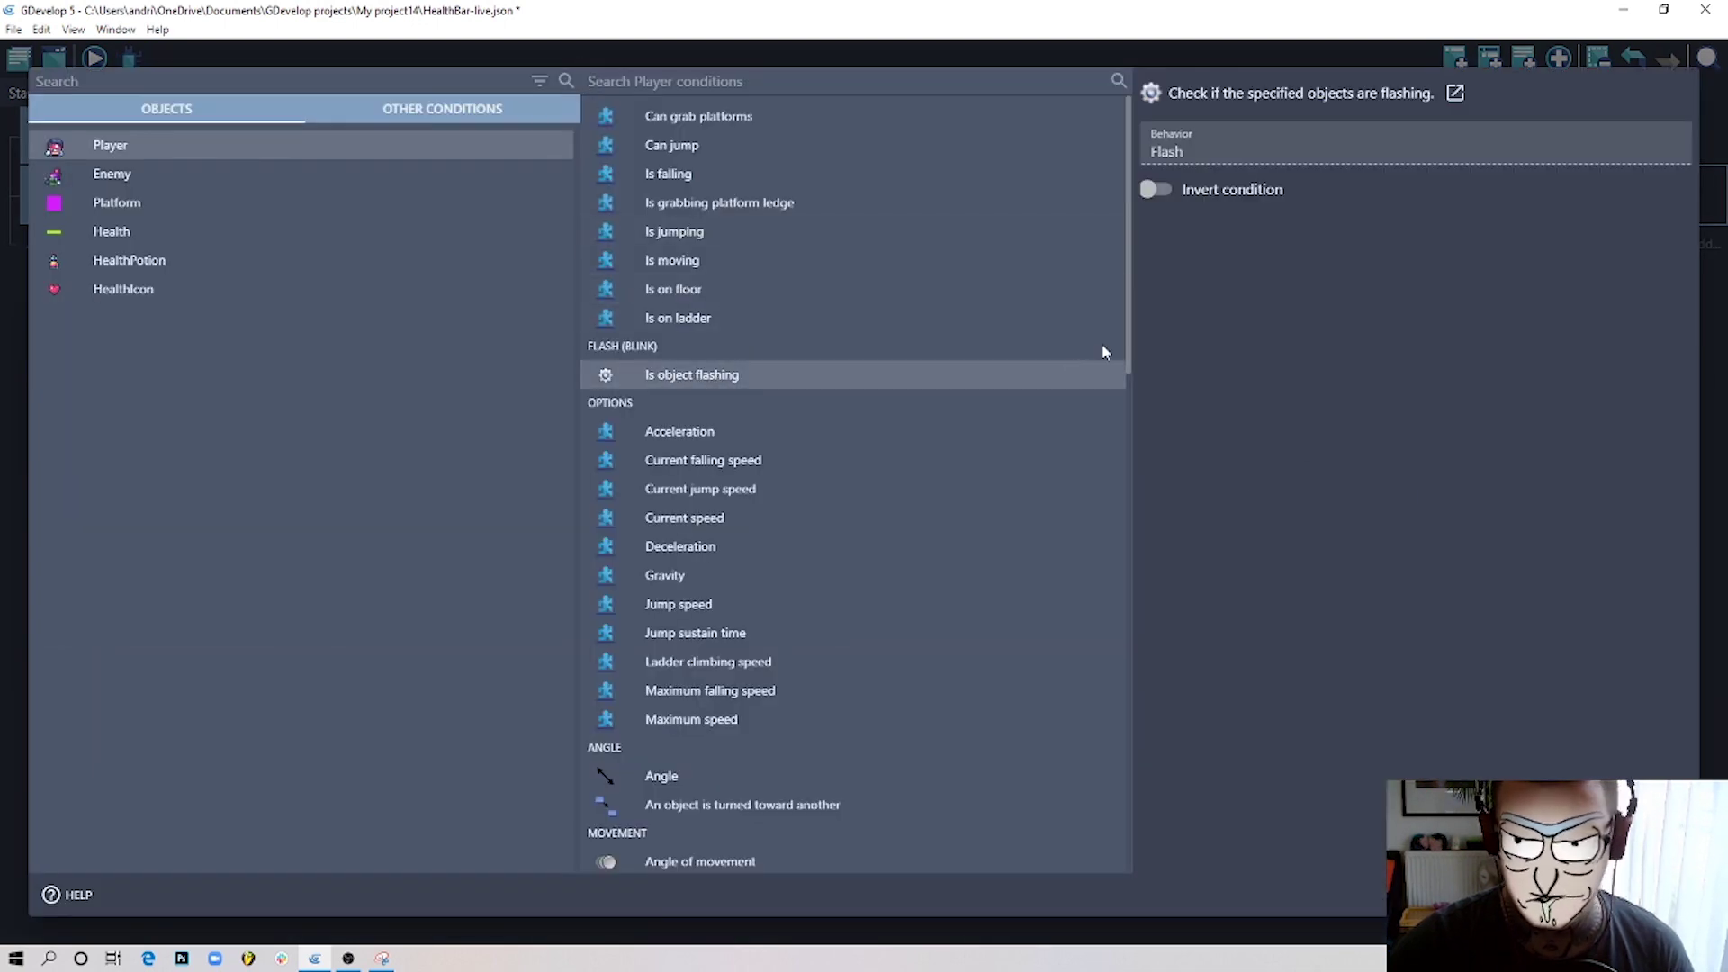
pyautogui.click(1159, 191)
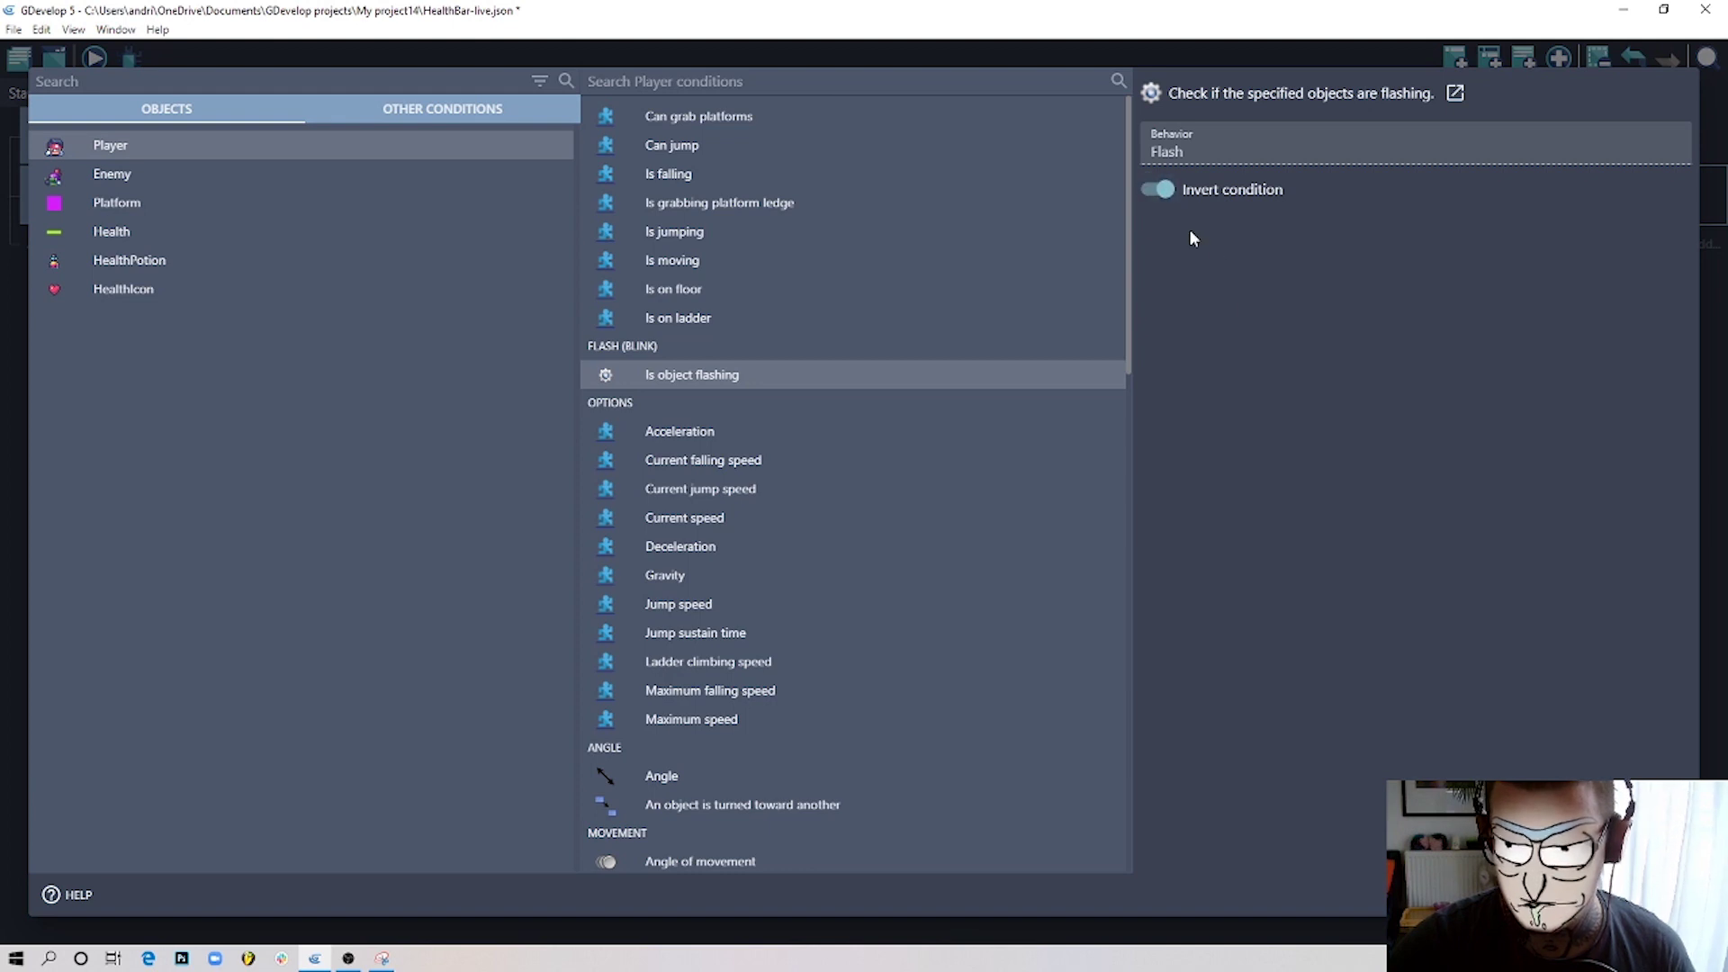
pyautogui.press('Return')
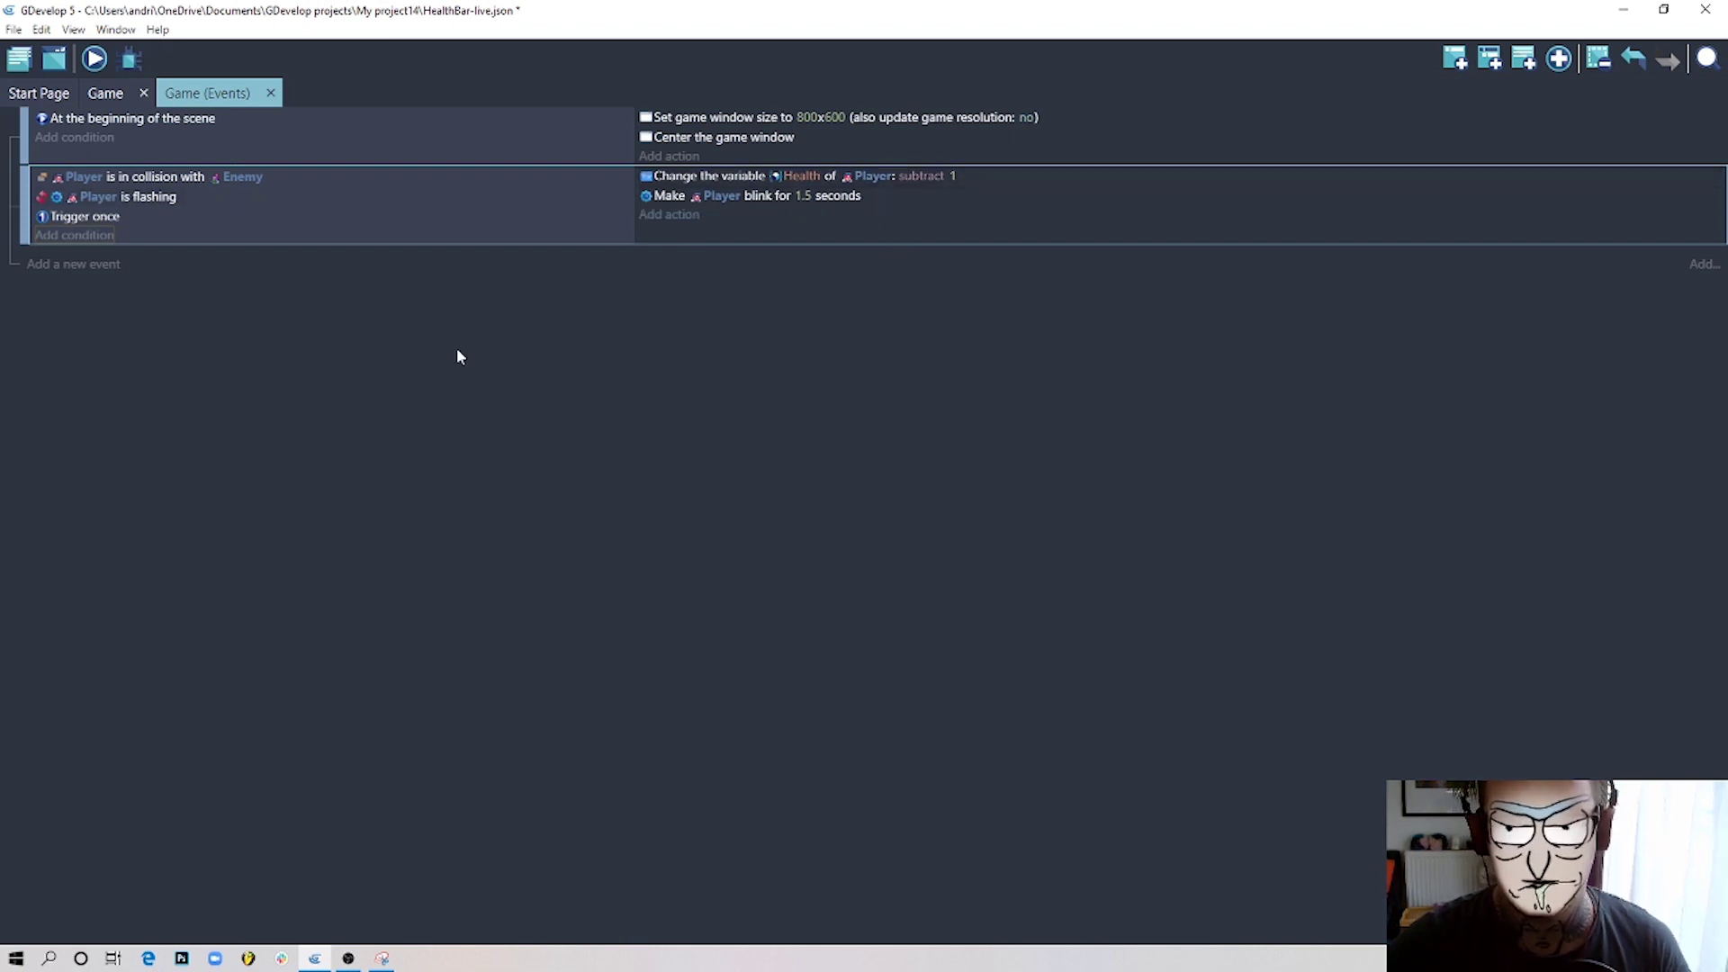
# Preview the game and walk and jump the Player into the Enemy to test damage and blinking.
pyautogui.click(94, 59)
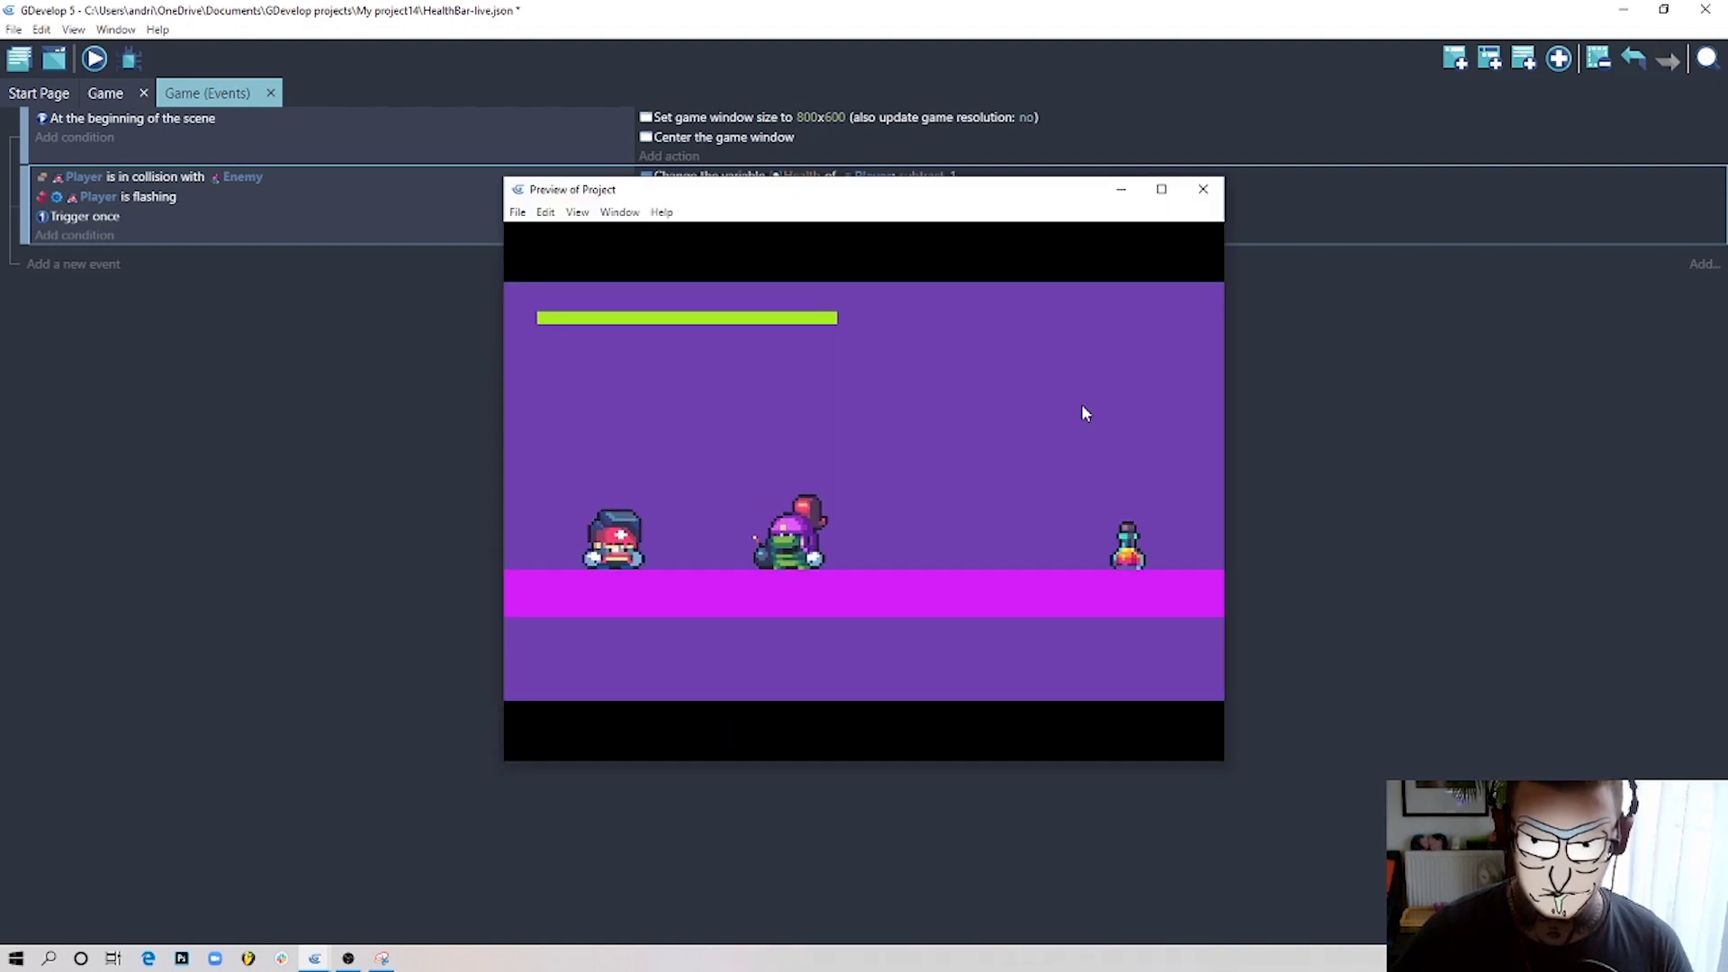
pyautogui.press('Right')
pyautogui.press('space')
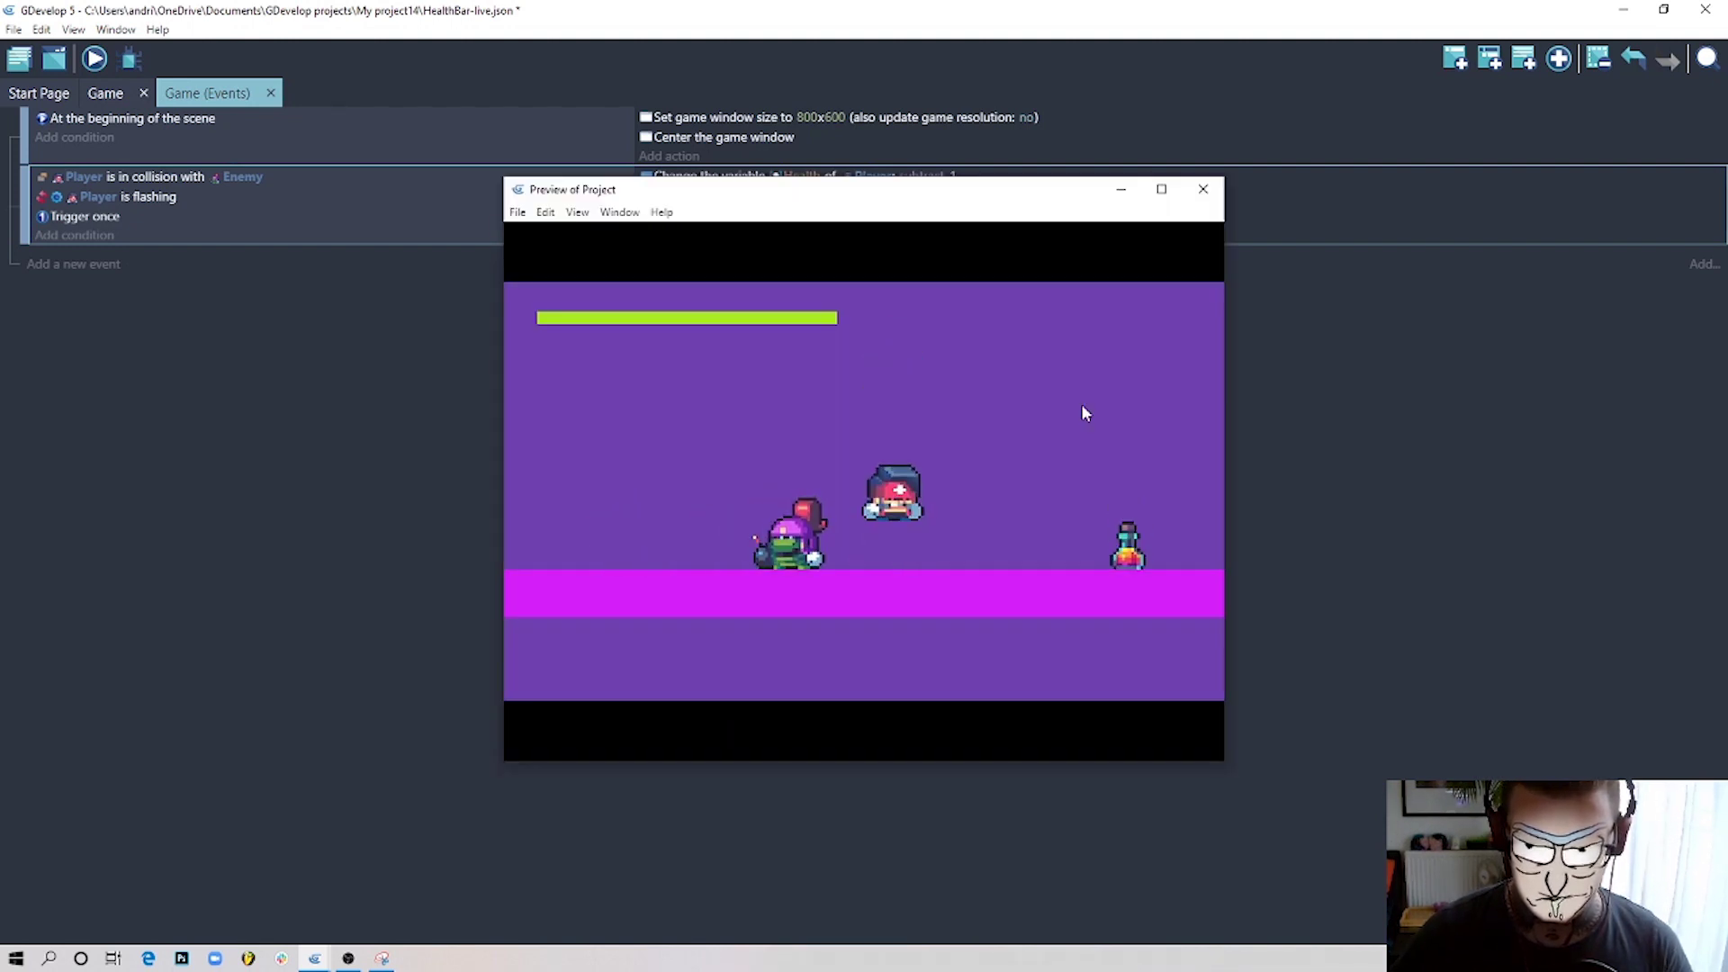
pyautogui.press('Right')
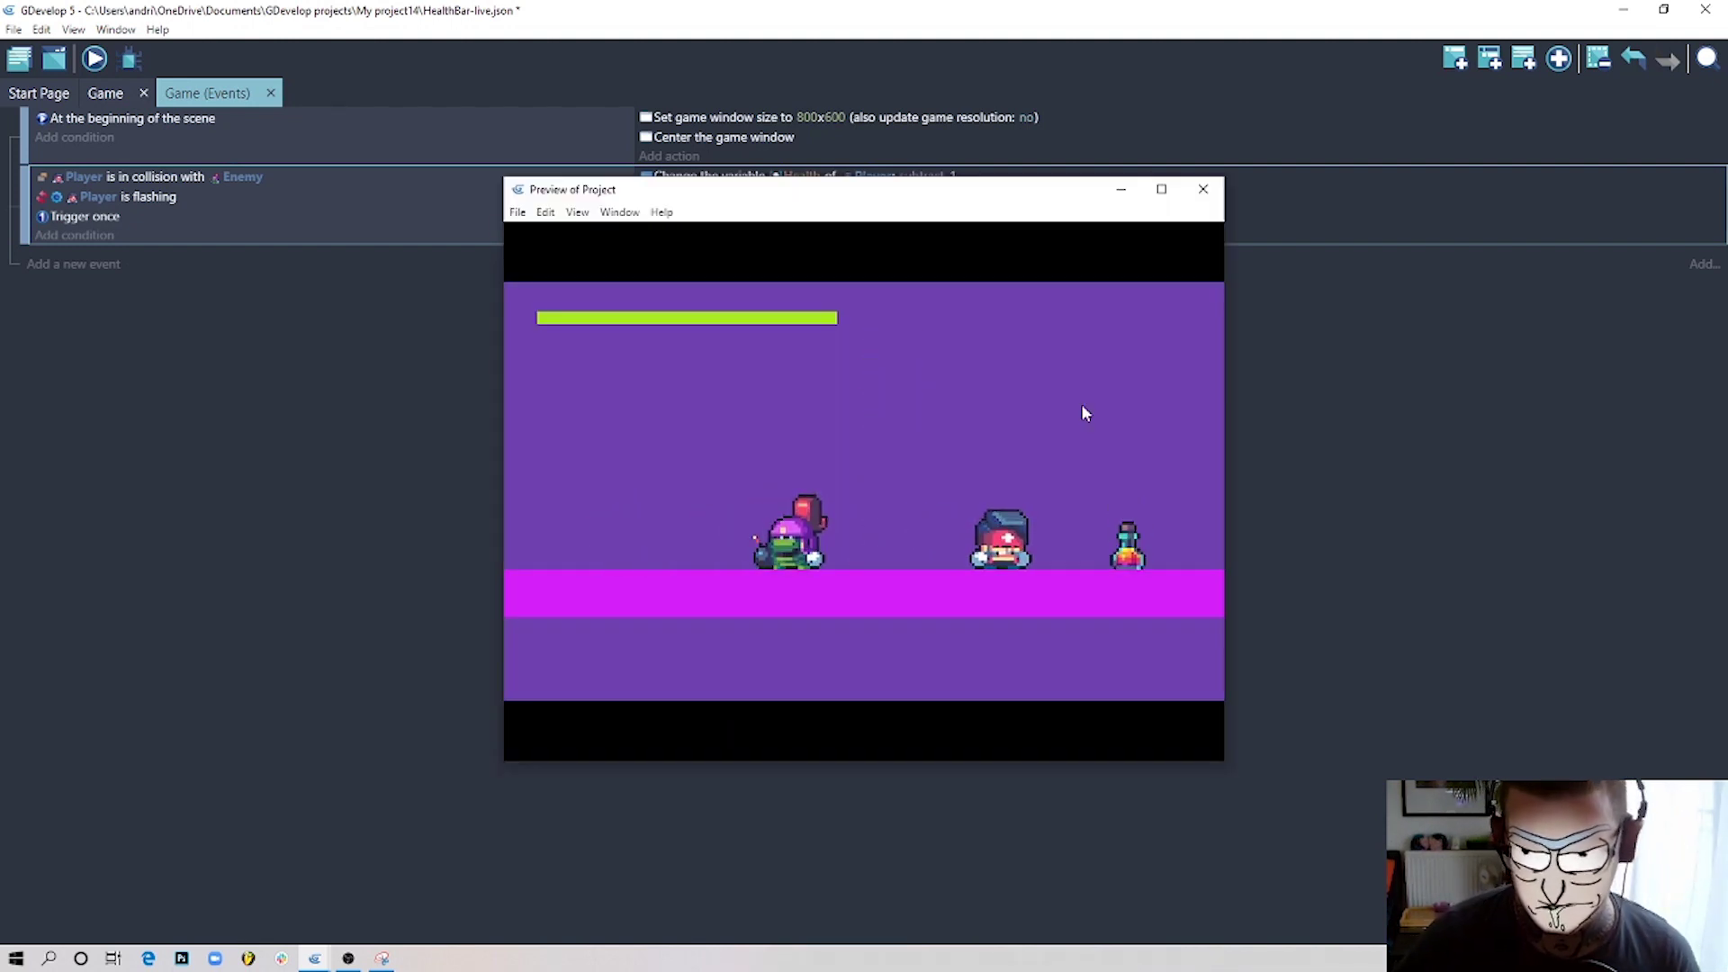
pyautogui.press('Left')
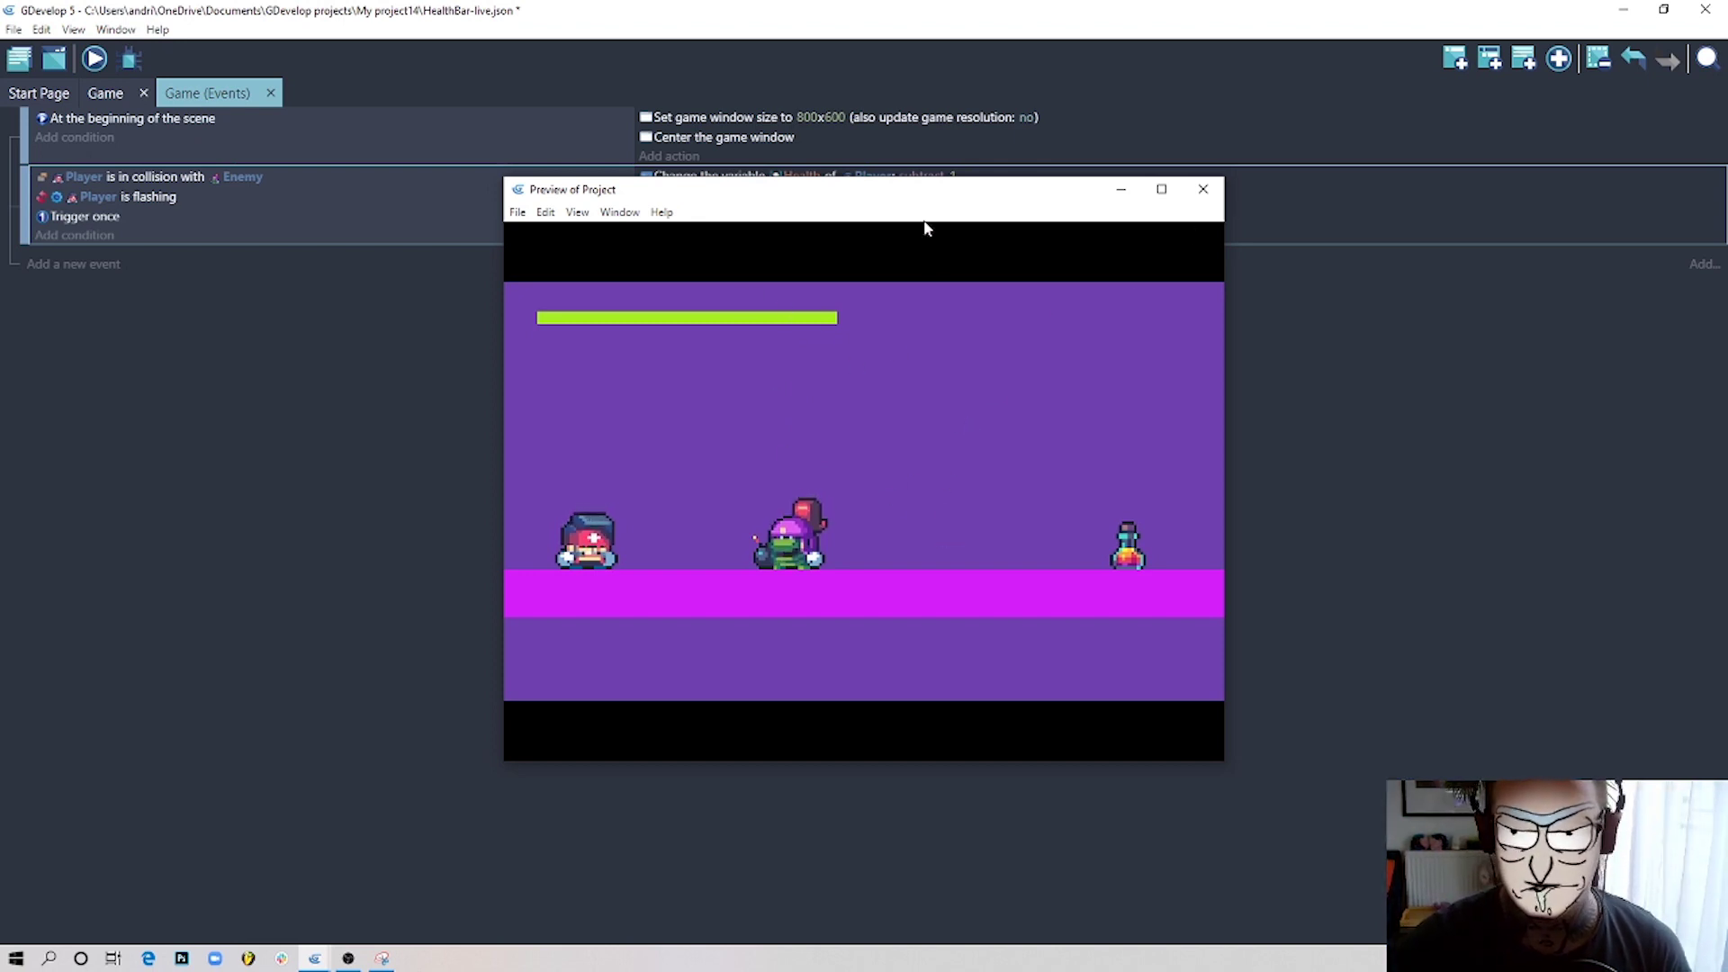
pyautogui.moveTo(922, 191); pyautogui.dragTo(1092, 295)
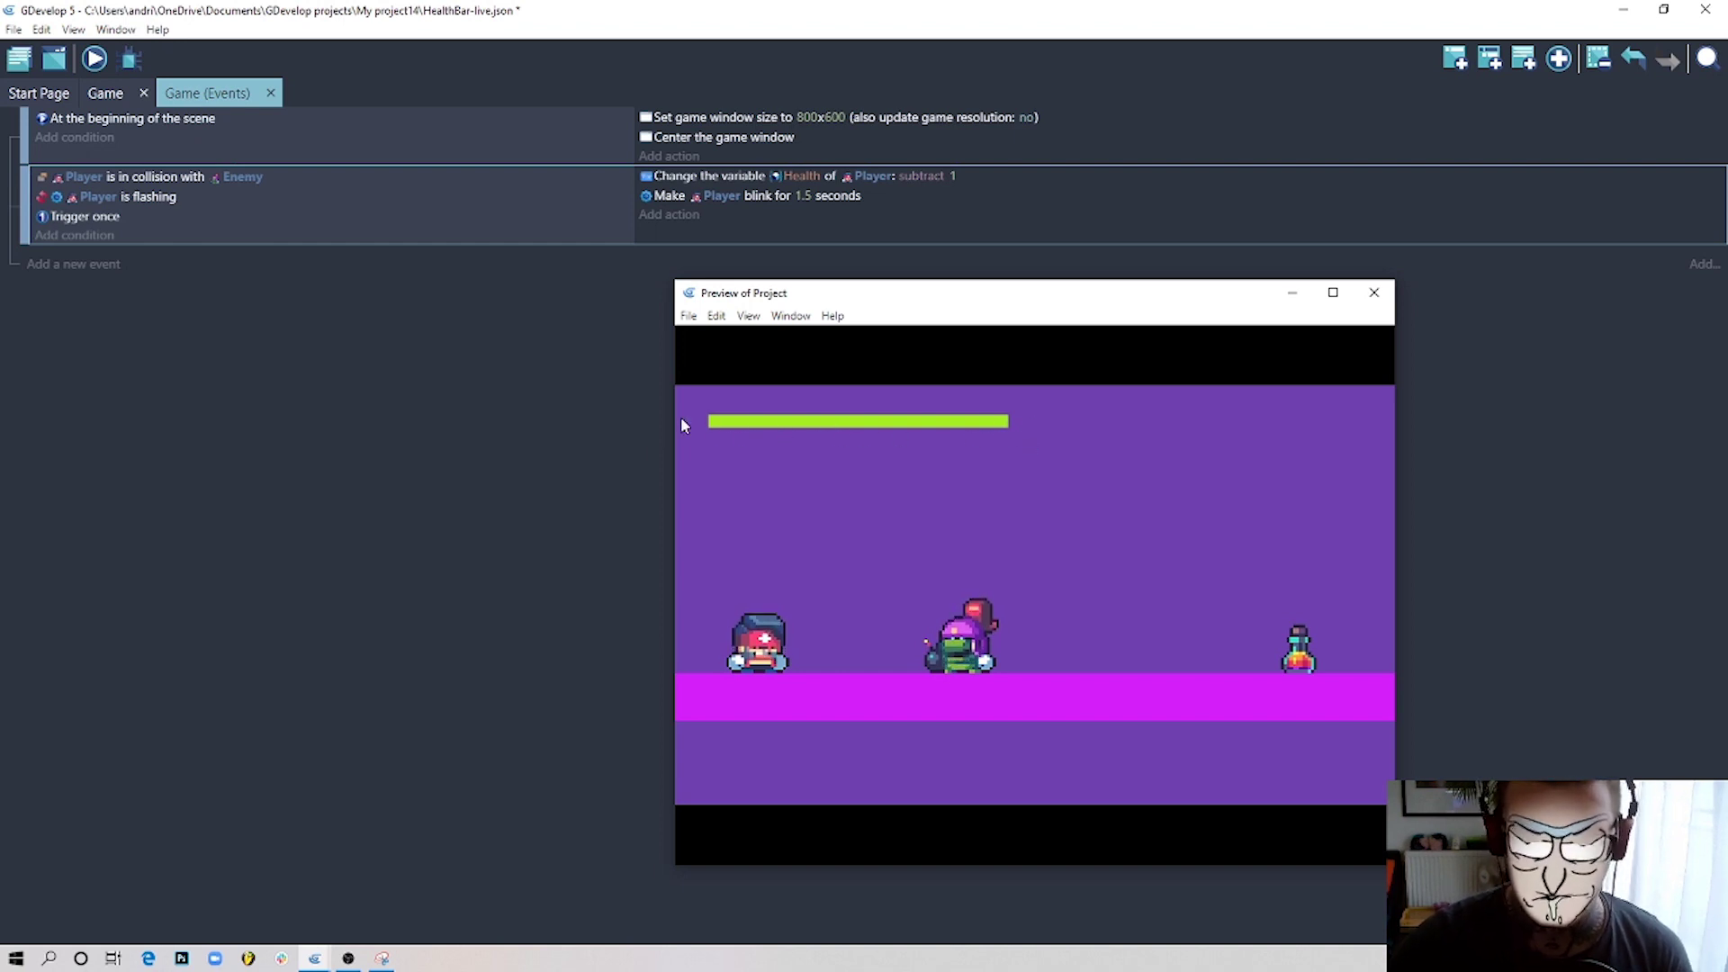
# Close the preview and inspect the Player instance's variables in the Game scene.
pyautogui.click(1373, 292)
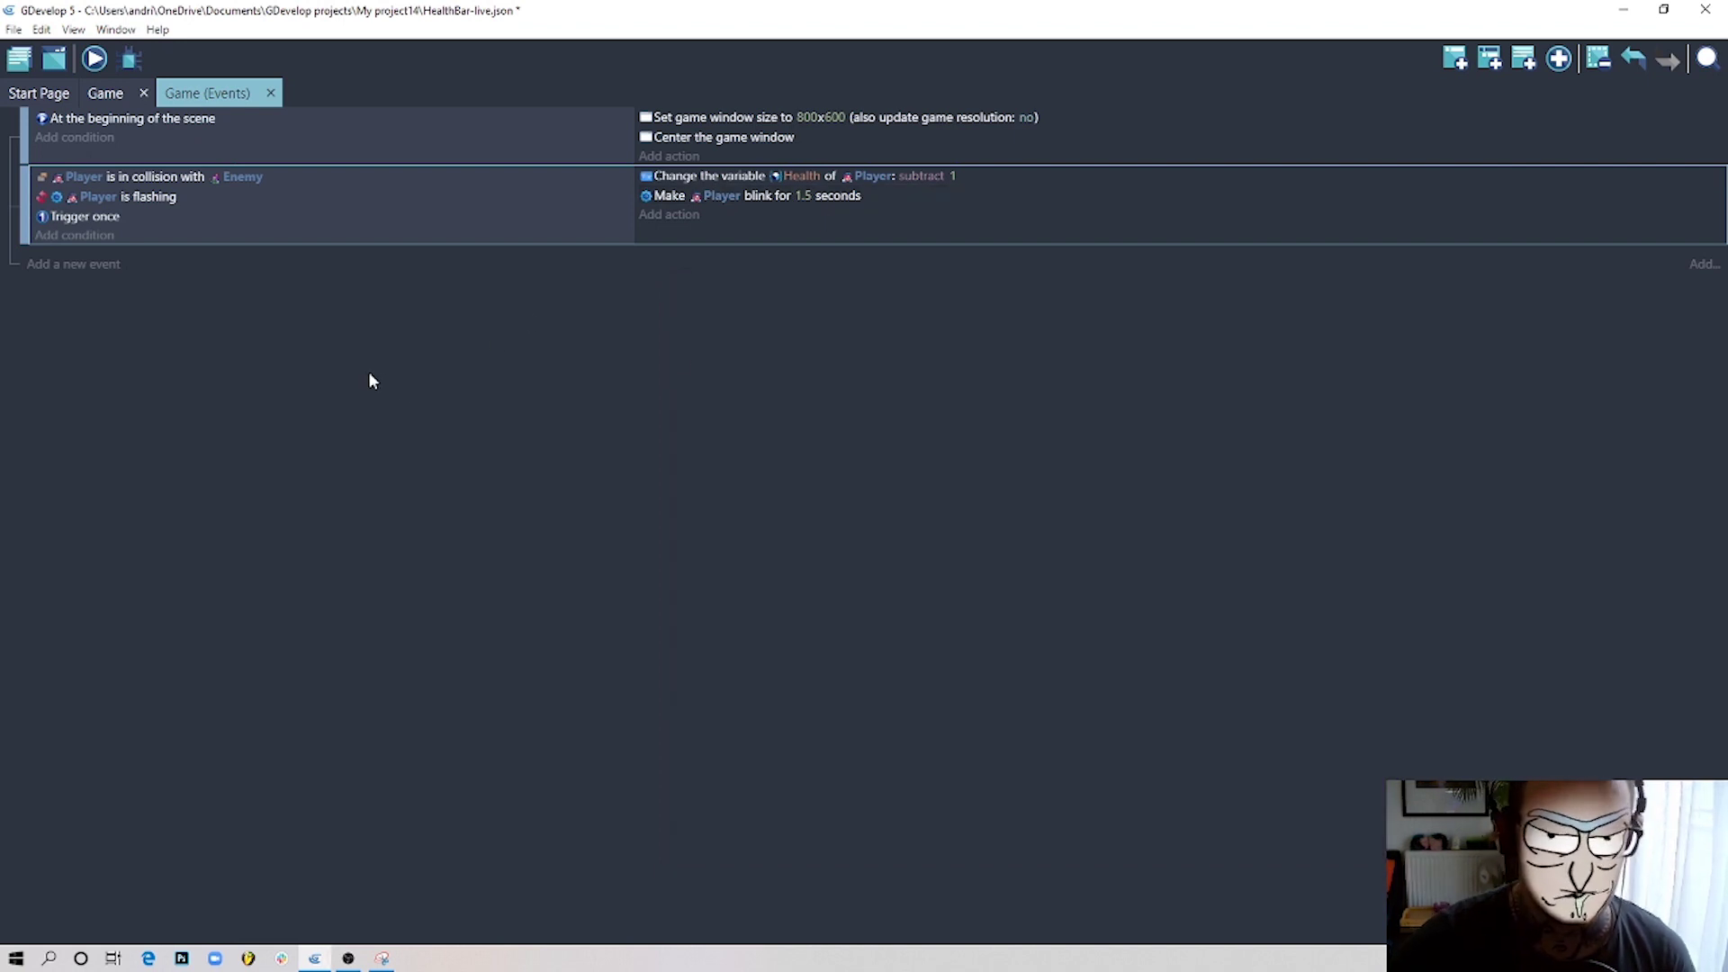
pyautogui.click(105, 93)
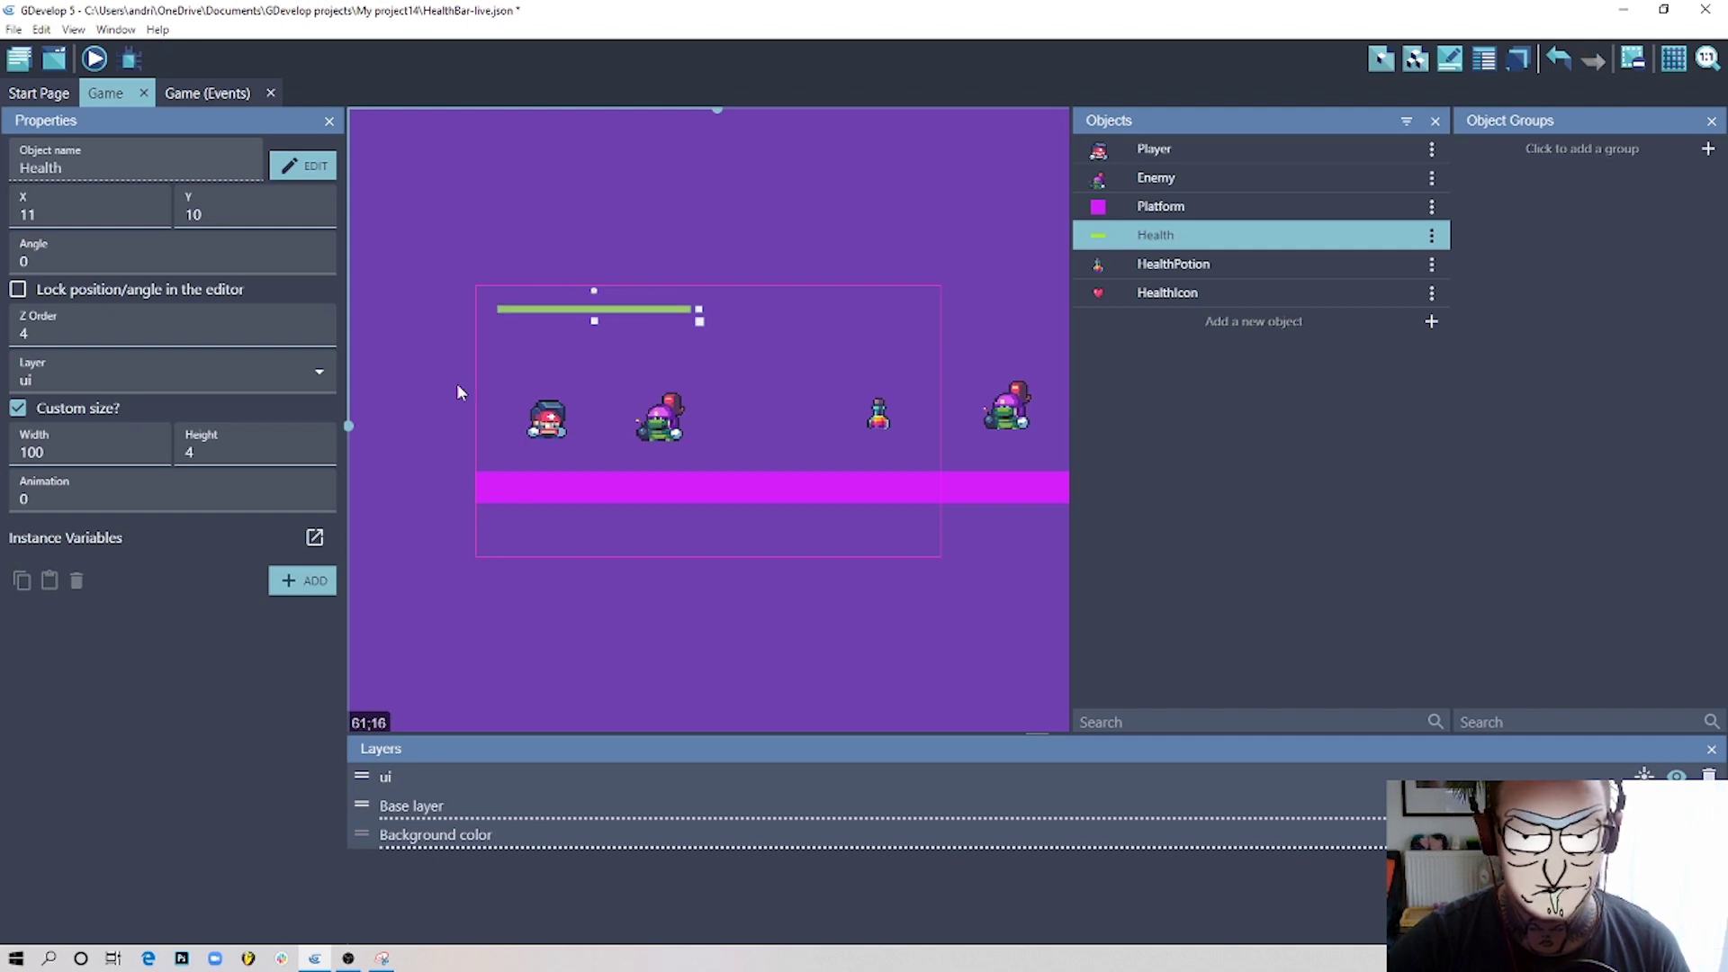
pyautogui.click(547, 418)
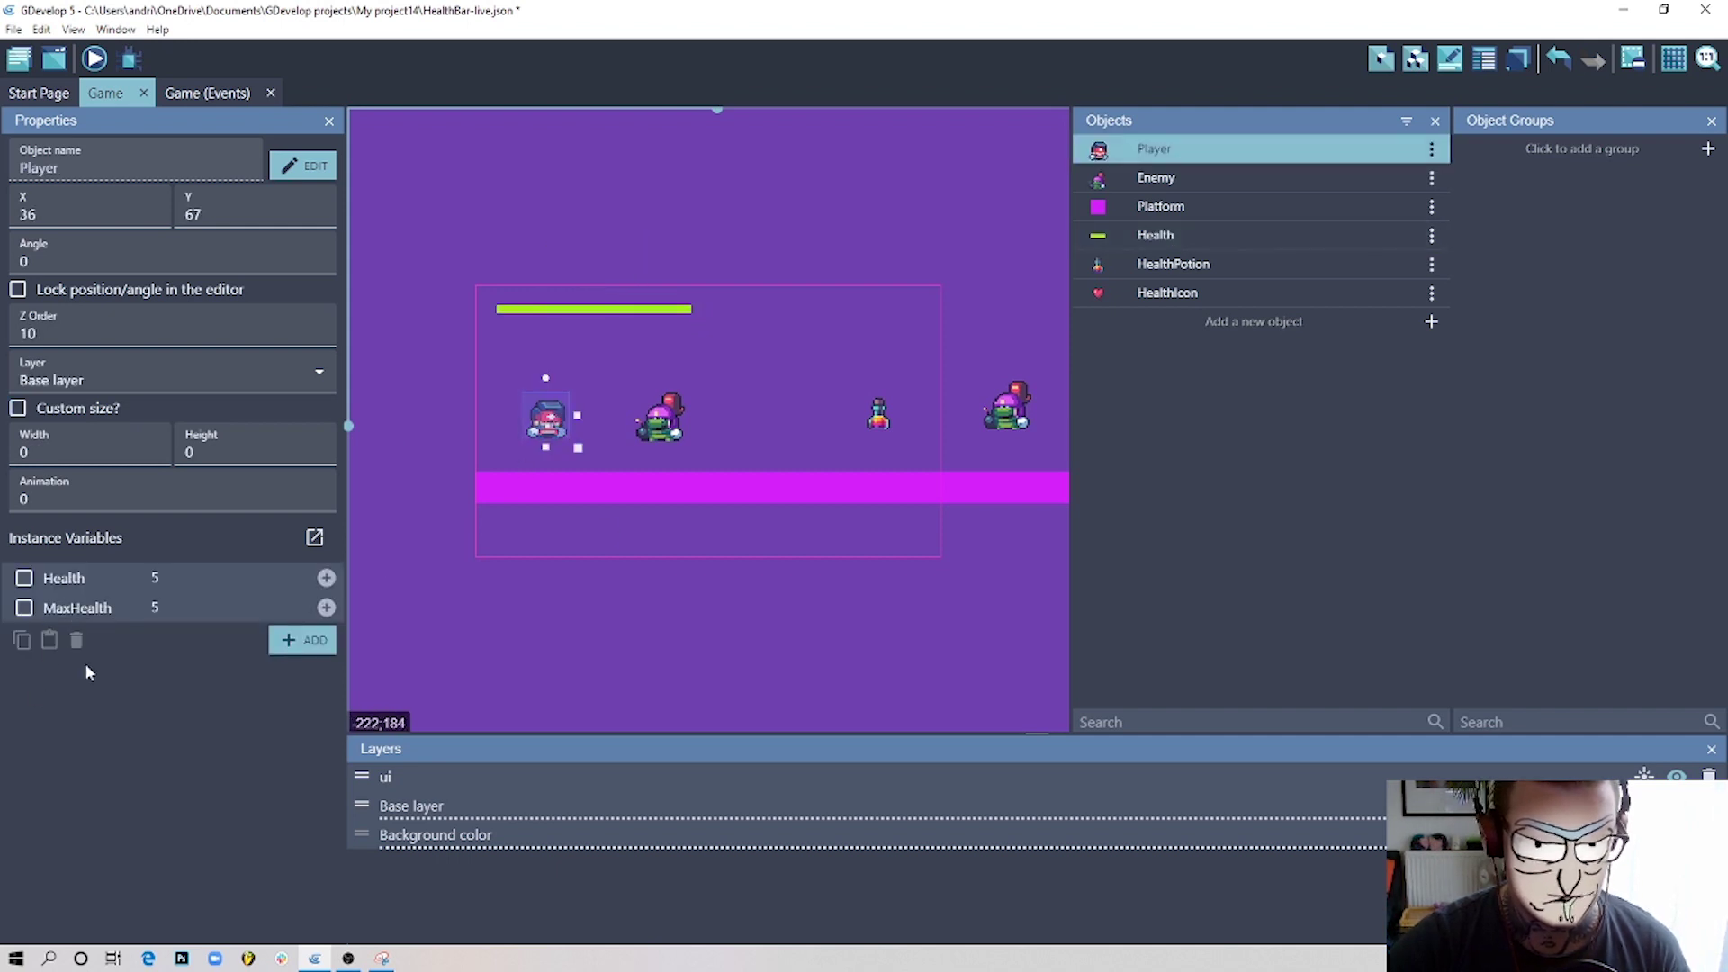
# Back in the events sheet, add a new empty event below the collision event for a new action.
pyautogui.click(221, 97)
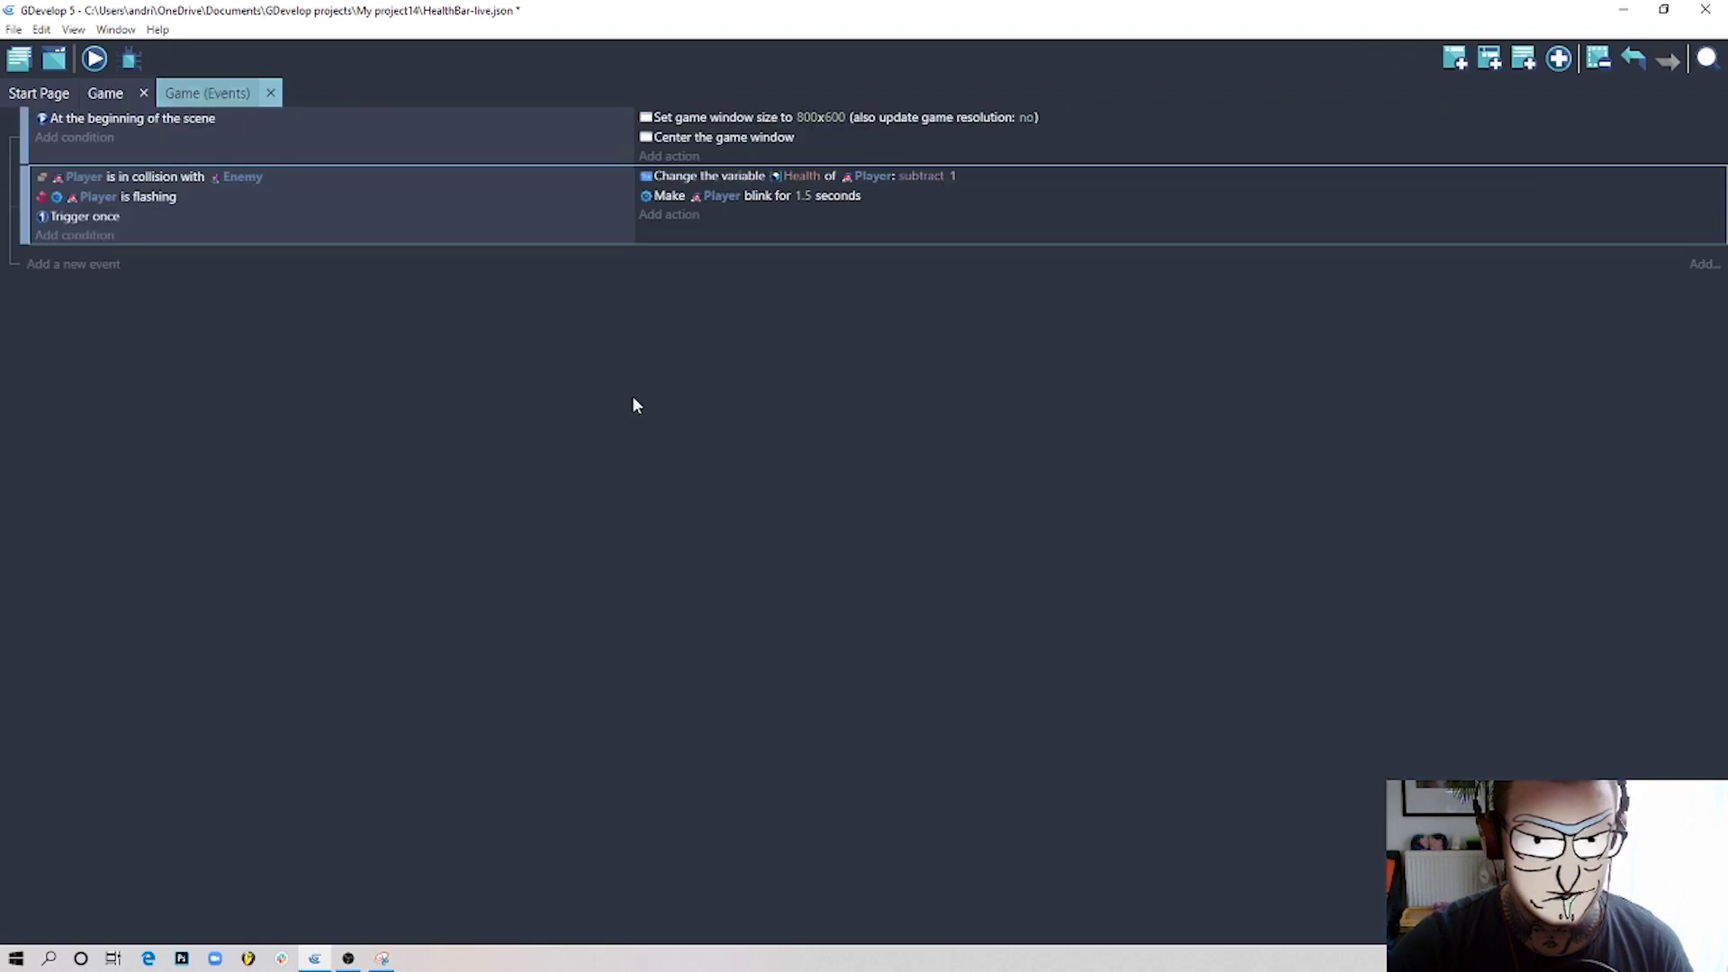
pyautogui.click(522, 216)
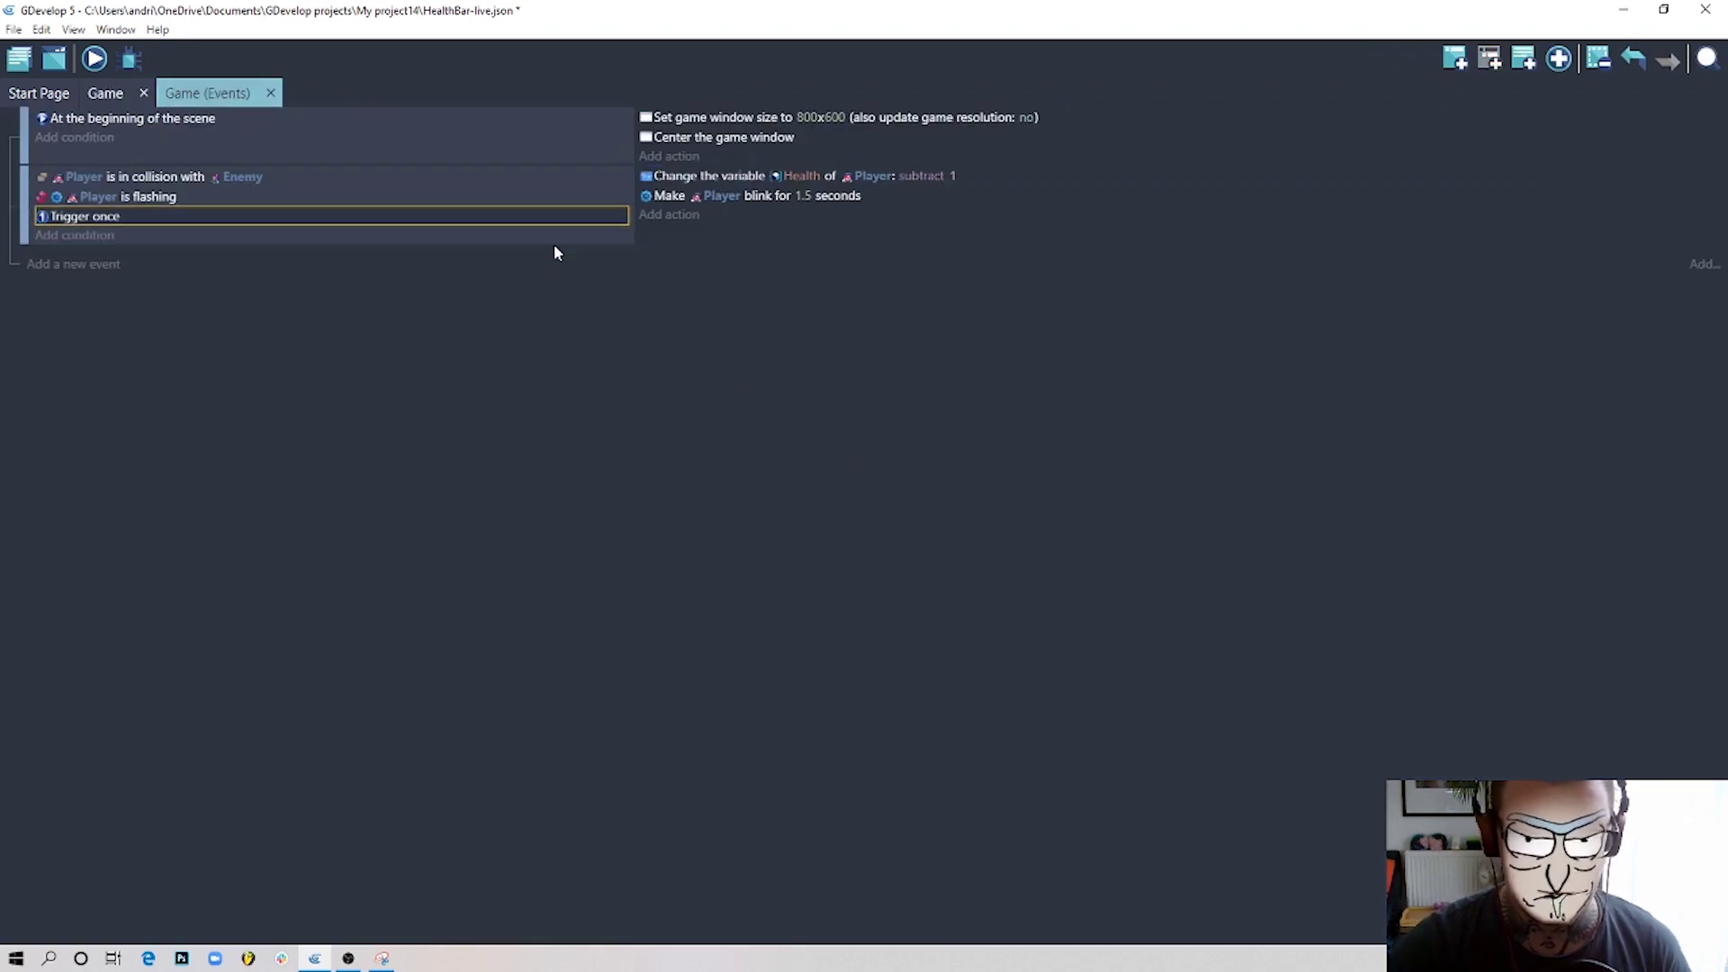
pyautogui.click(554, 244)
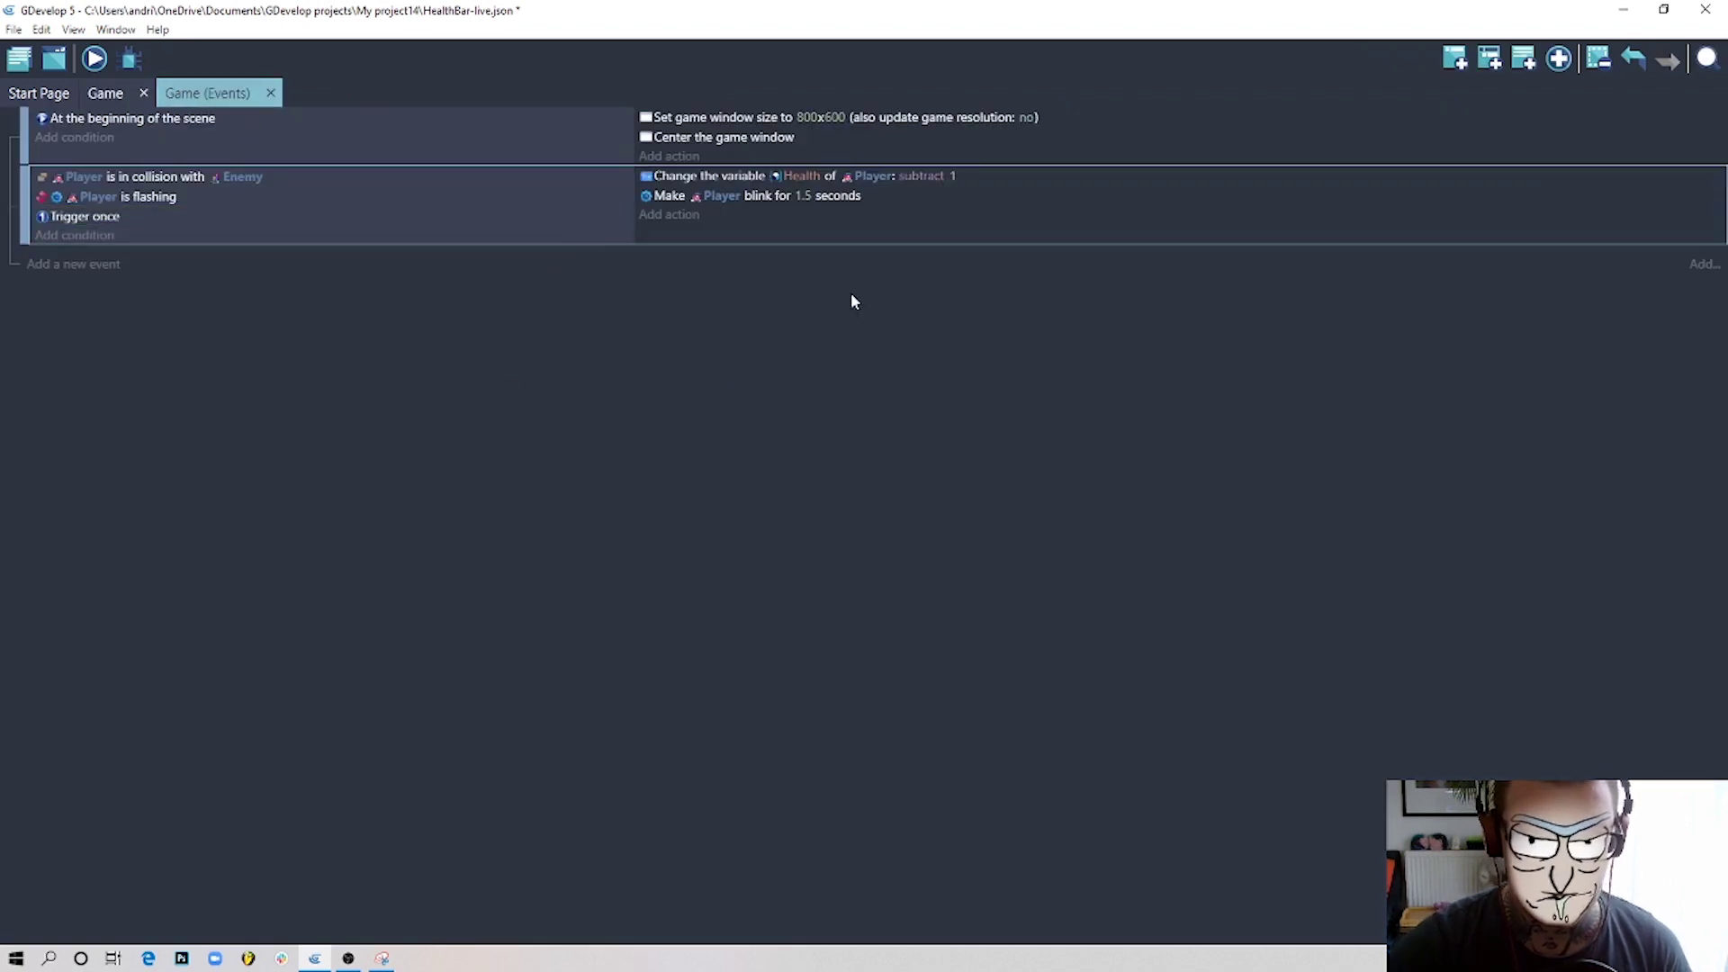
pyautogui.click(1454, 58)
pyautogui.click(156, 255)
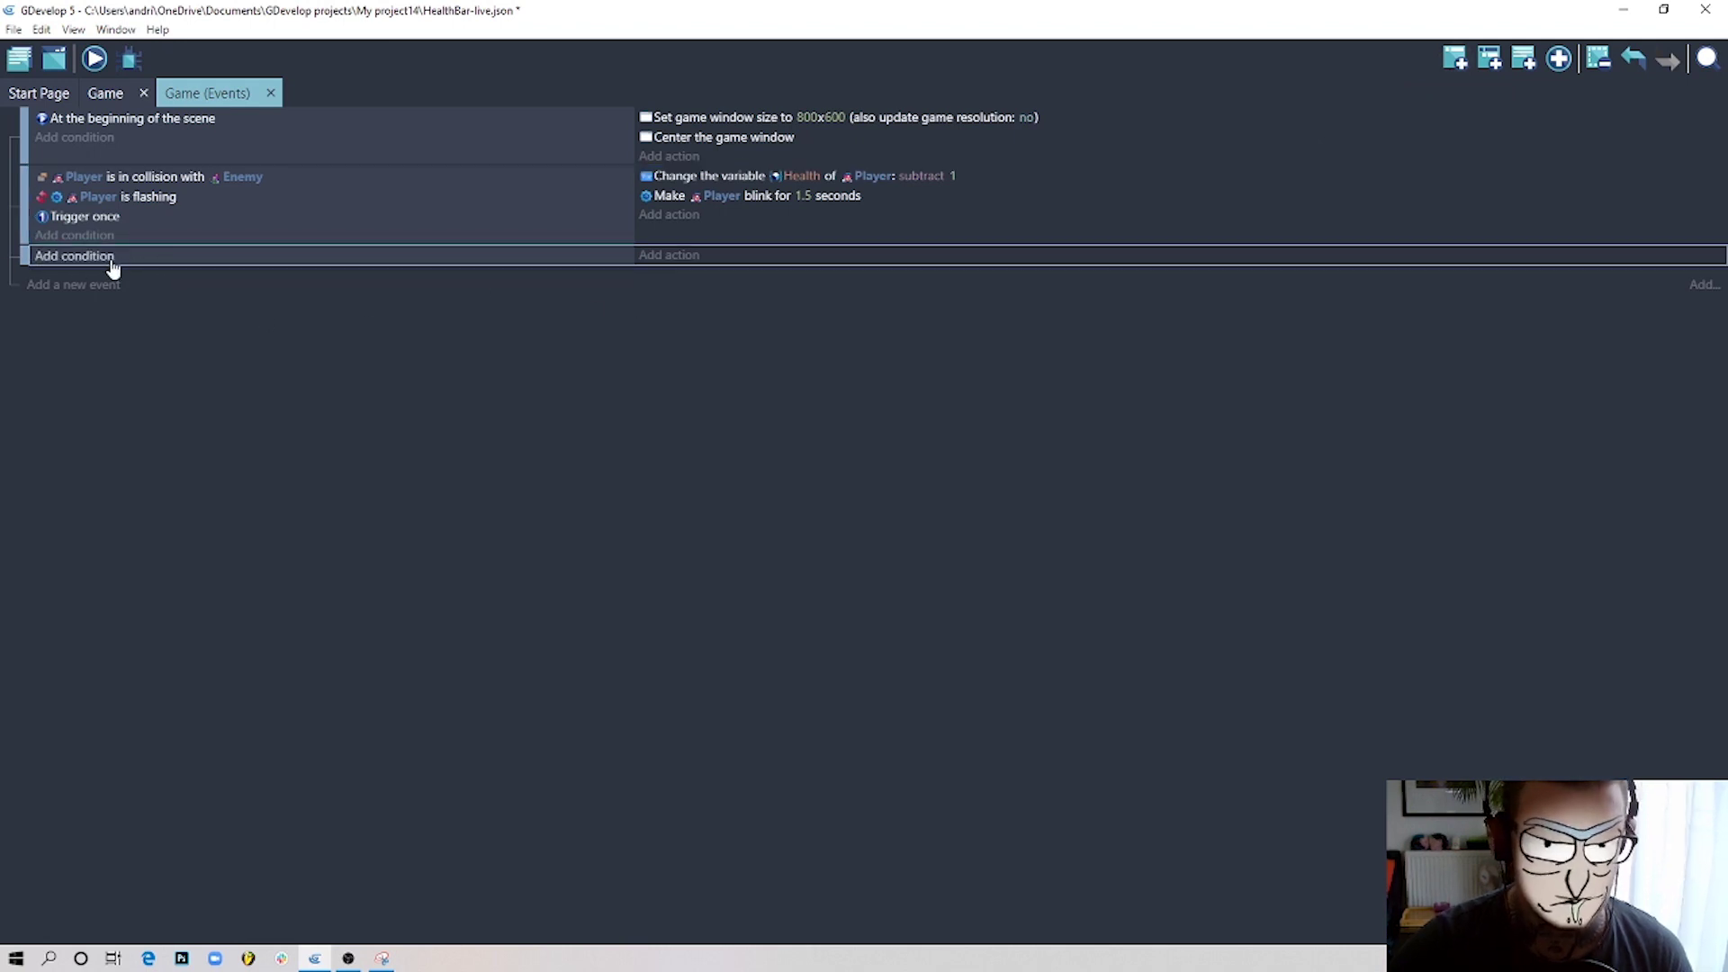
pyautogui.click(686, 258)
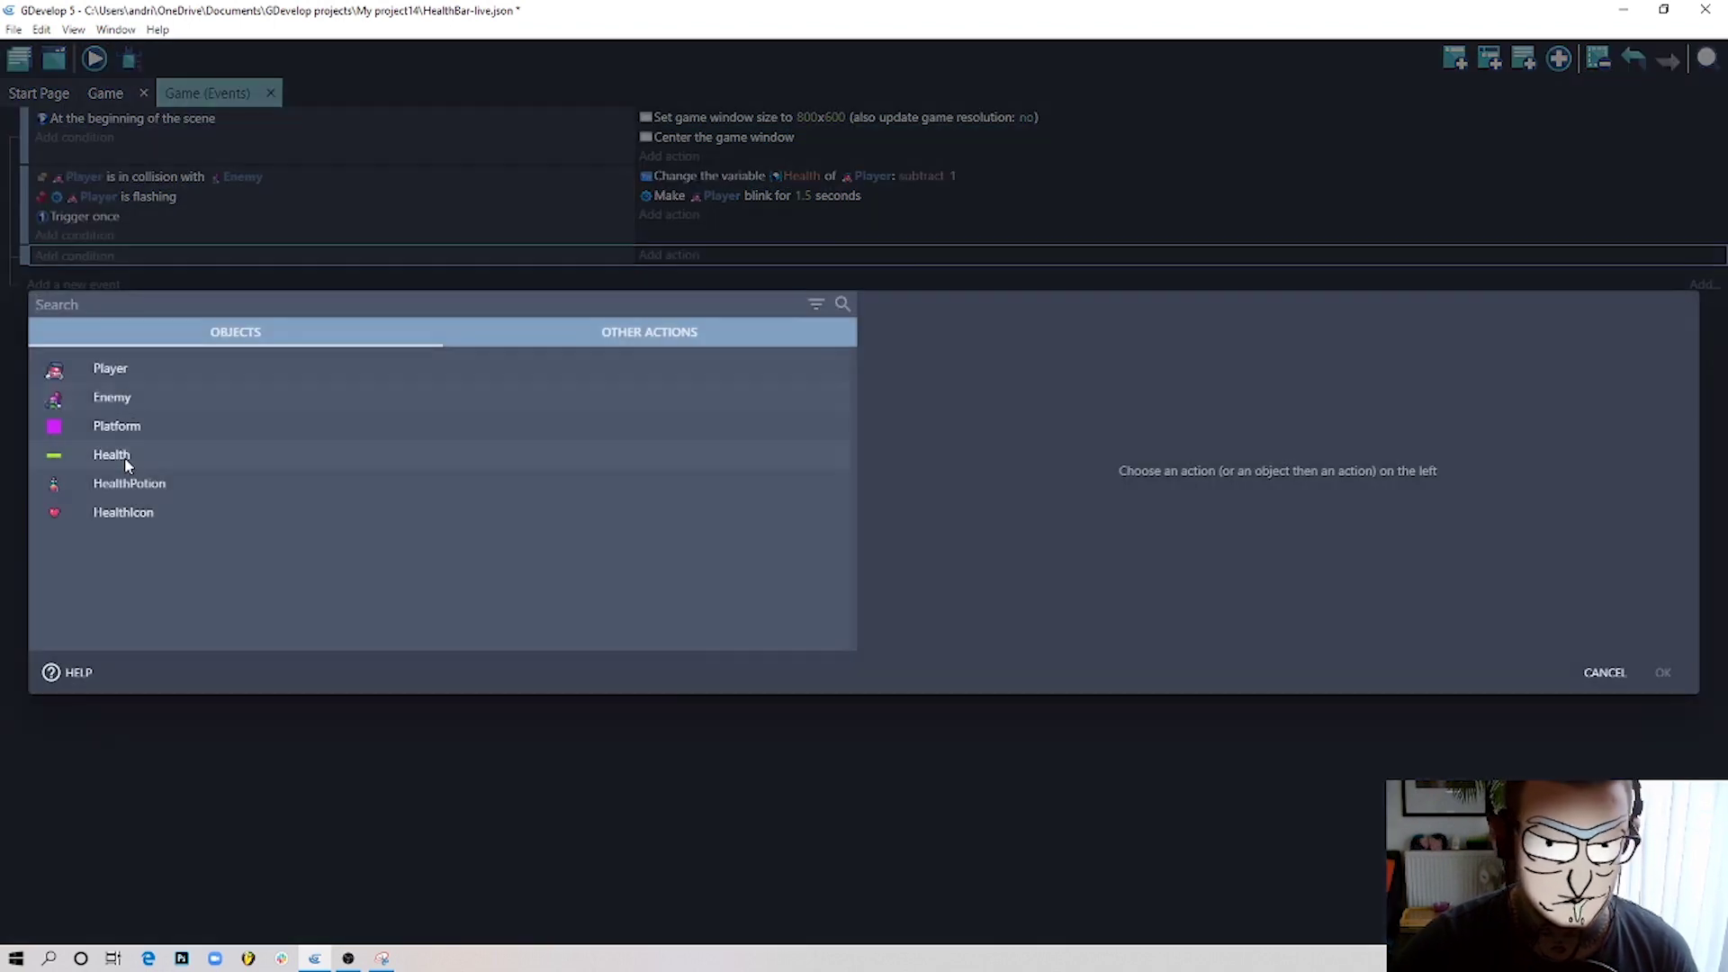
# Choose the Health bar's Width action with the set operator.
pyautogui.click(171, 452)
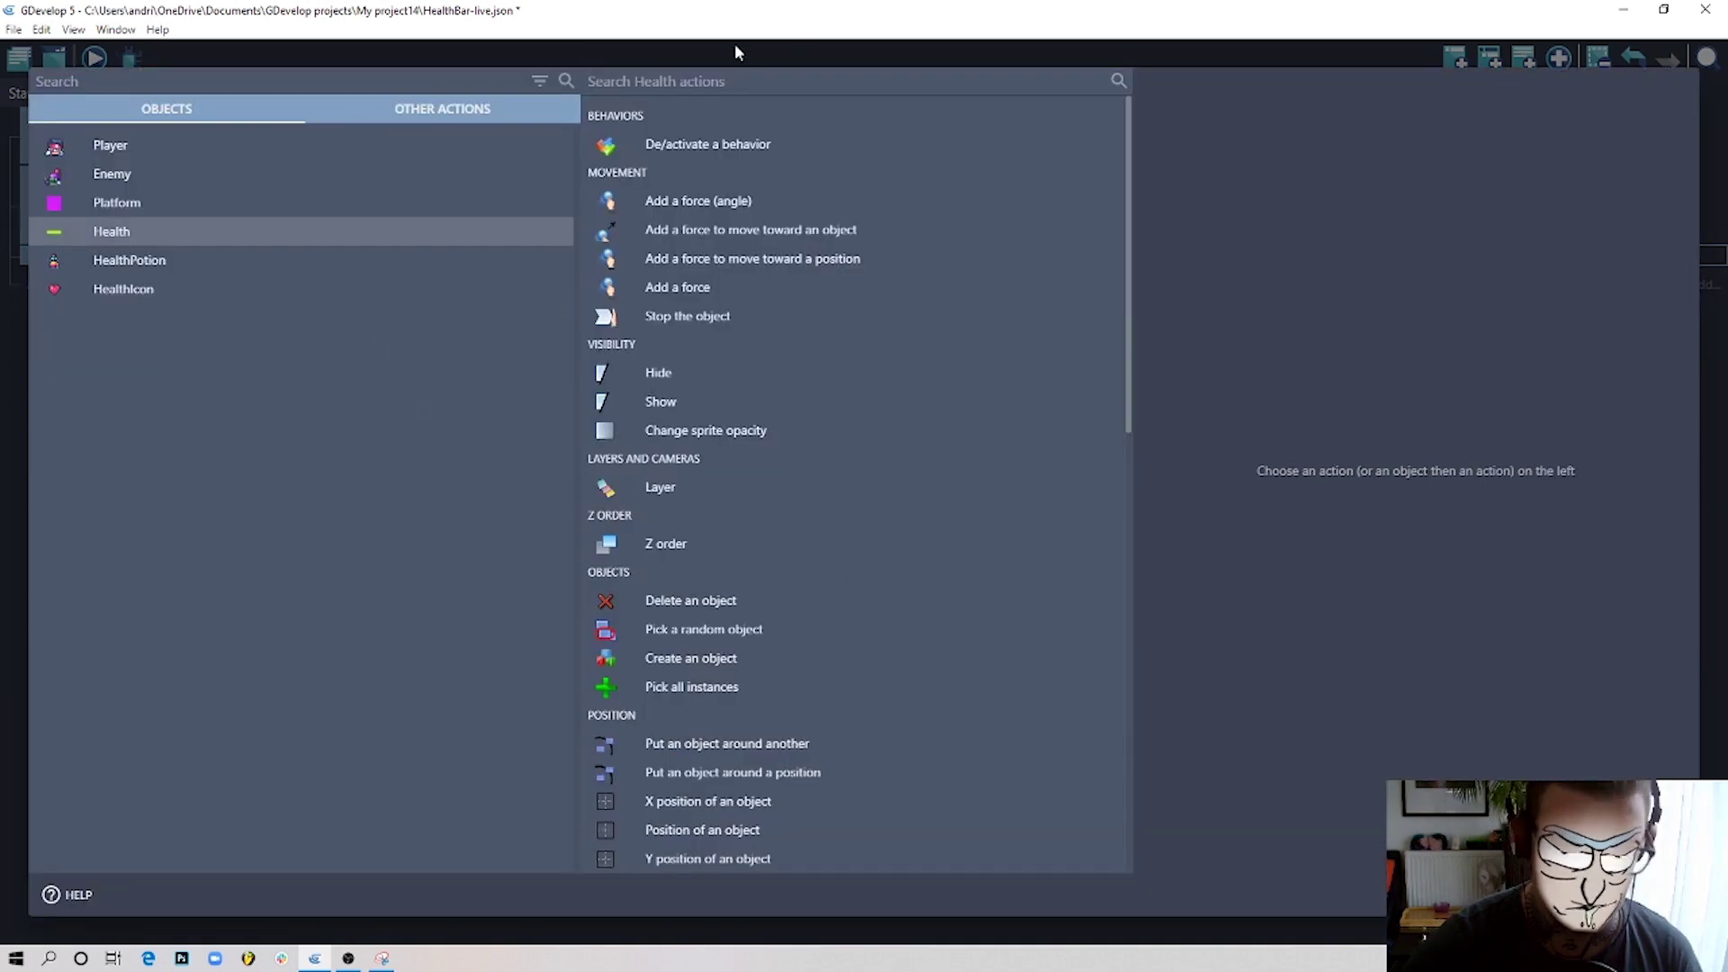
pyautogui.write('width')
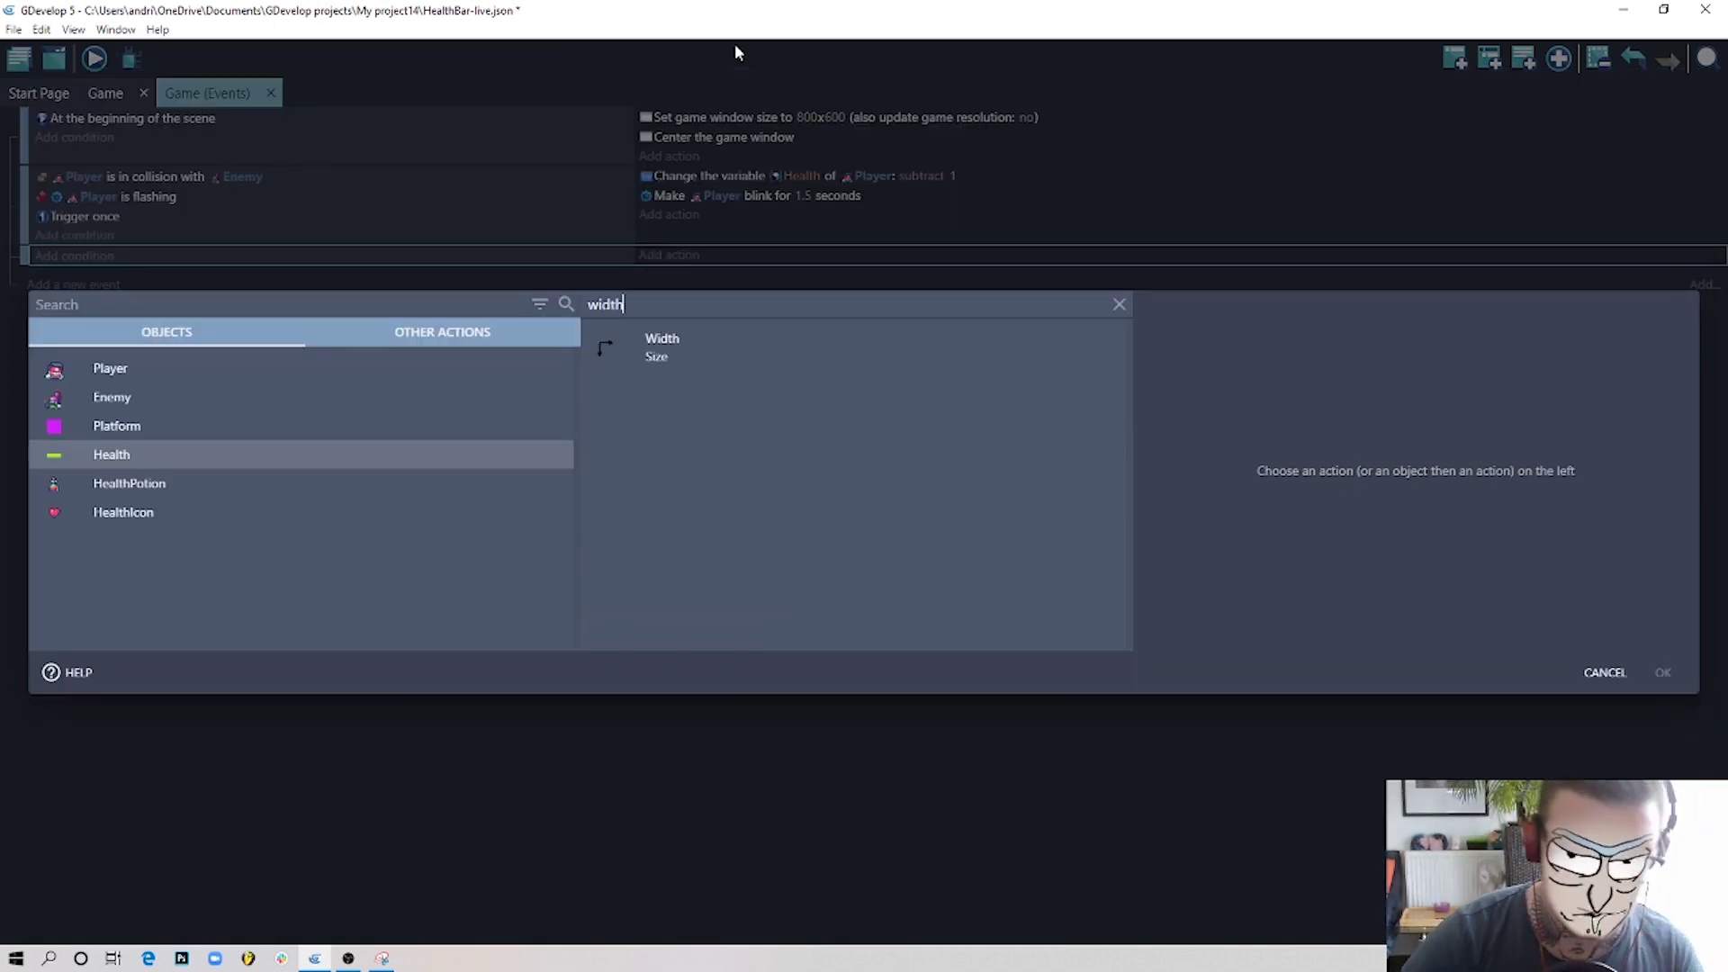
pyautogui.click(729, 340)
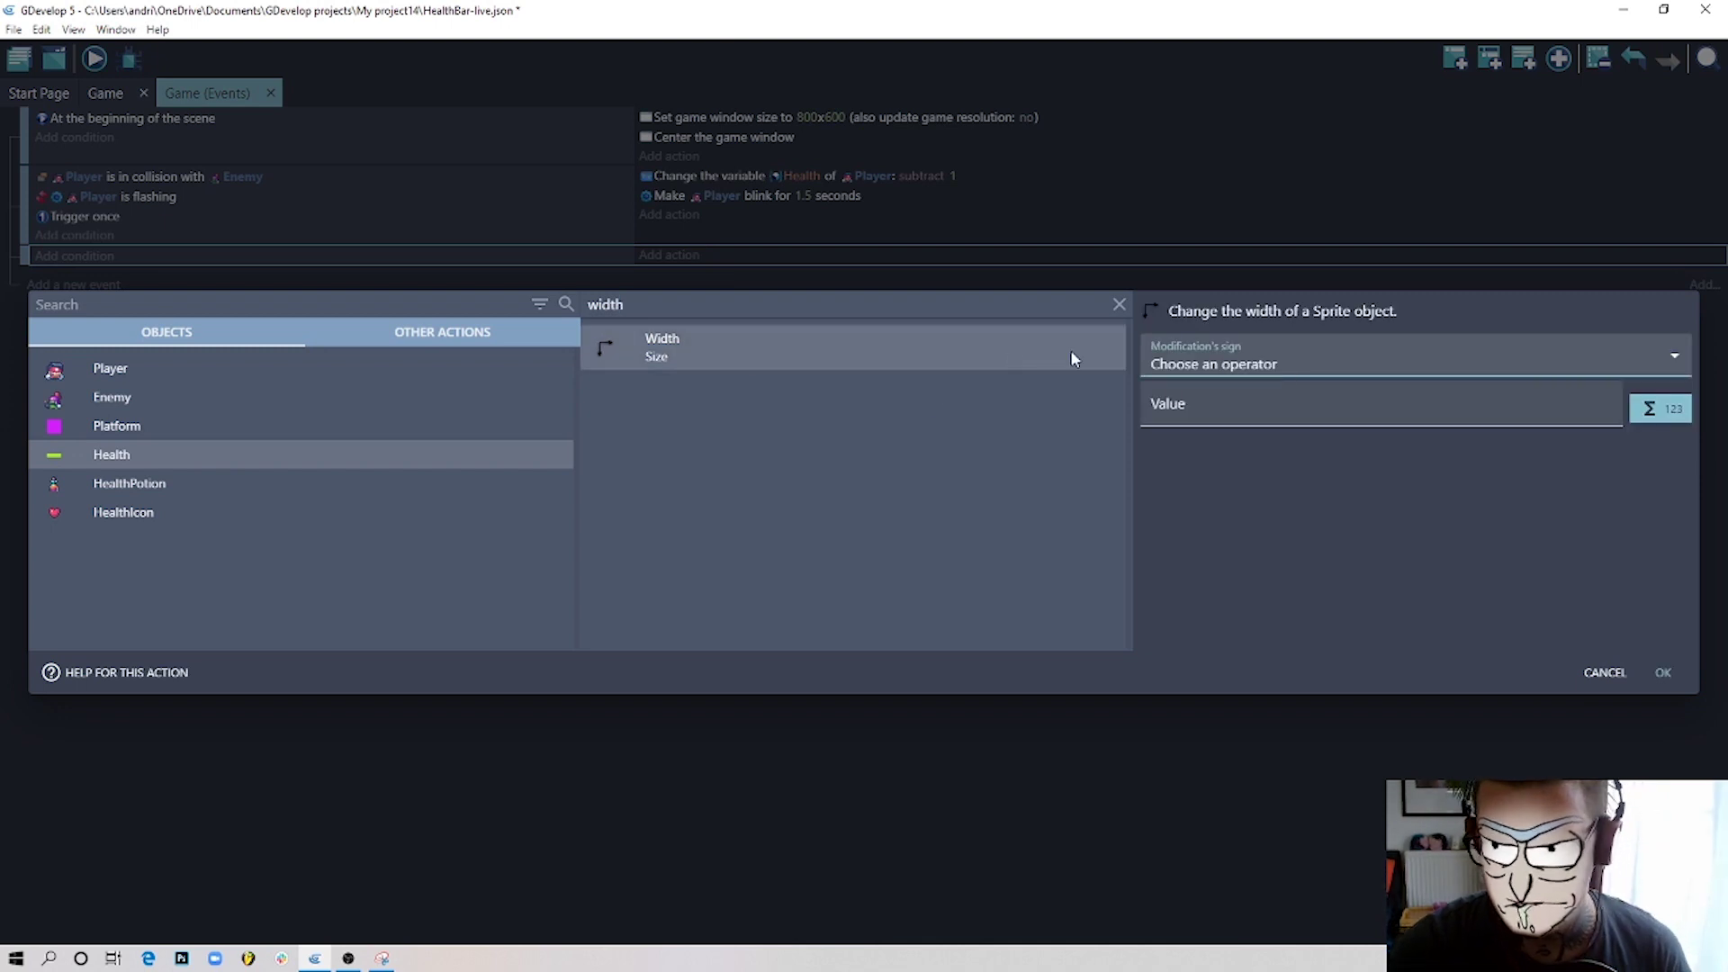
pyautogui.click(1185, 369)
pyautogui.click(1223, 405)
# Enter Player.Variable(Health) as the width value, capitalising the P, and confirm.
pyautogui.click(1195, 410)
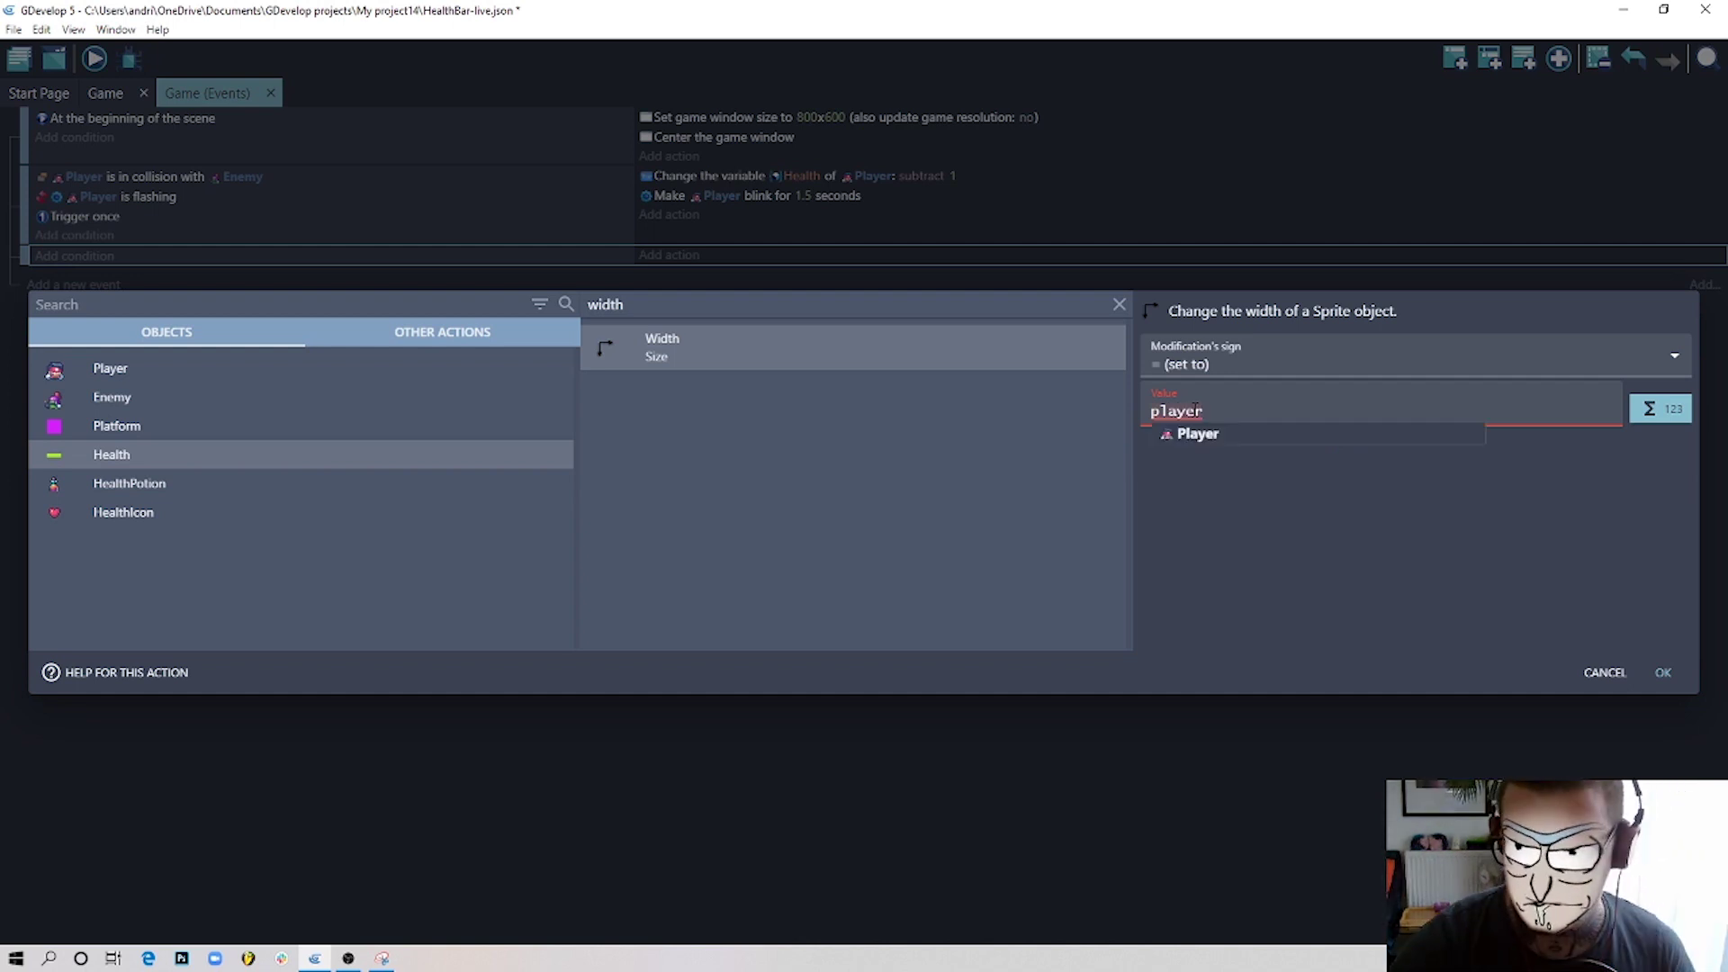
pyautogui.write('player.va')
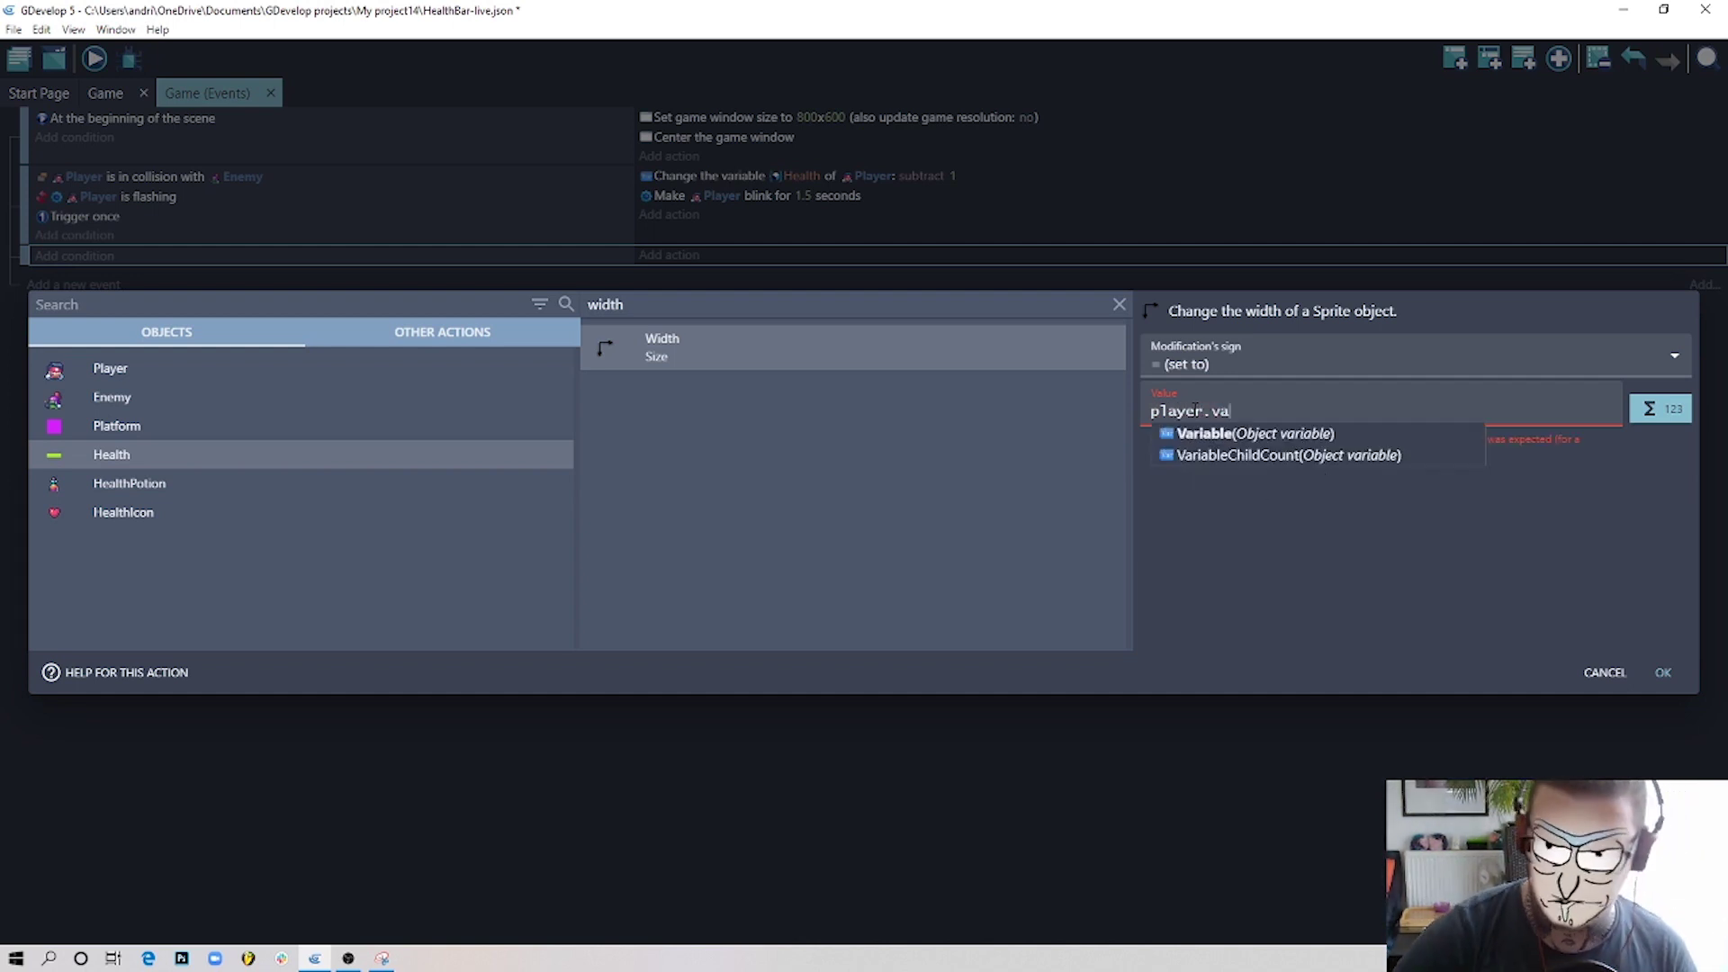
pyautogui.click(1209, 433)
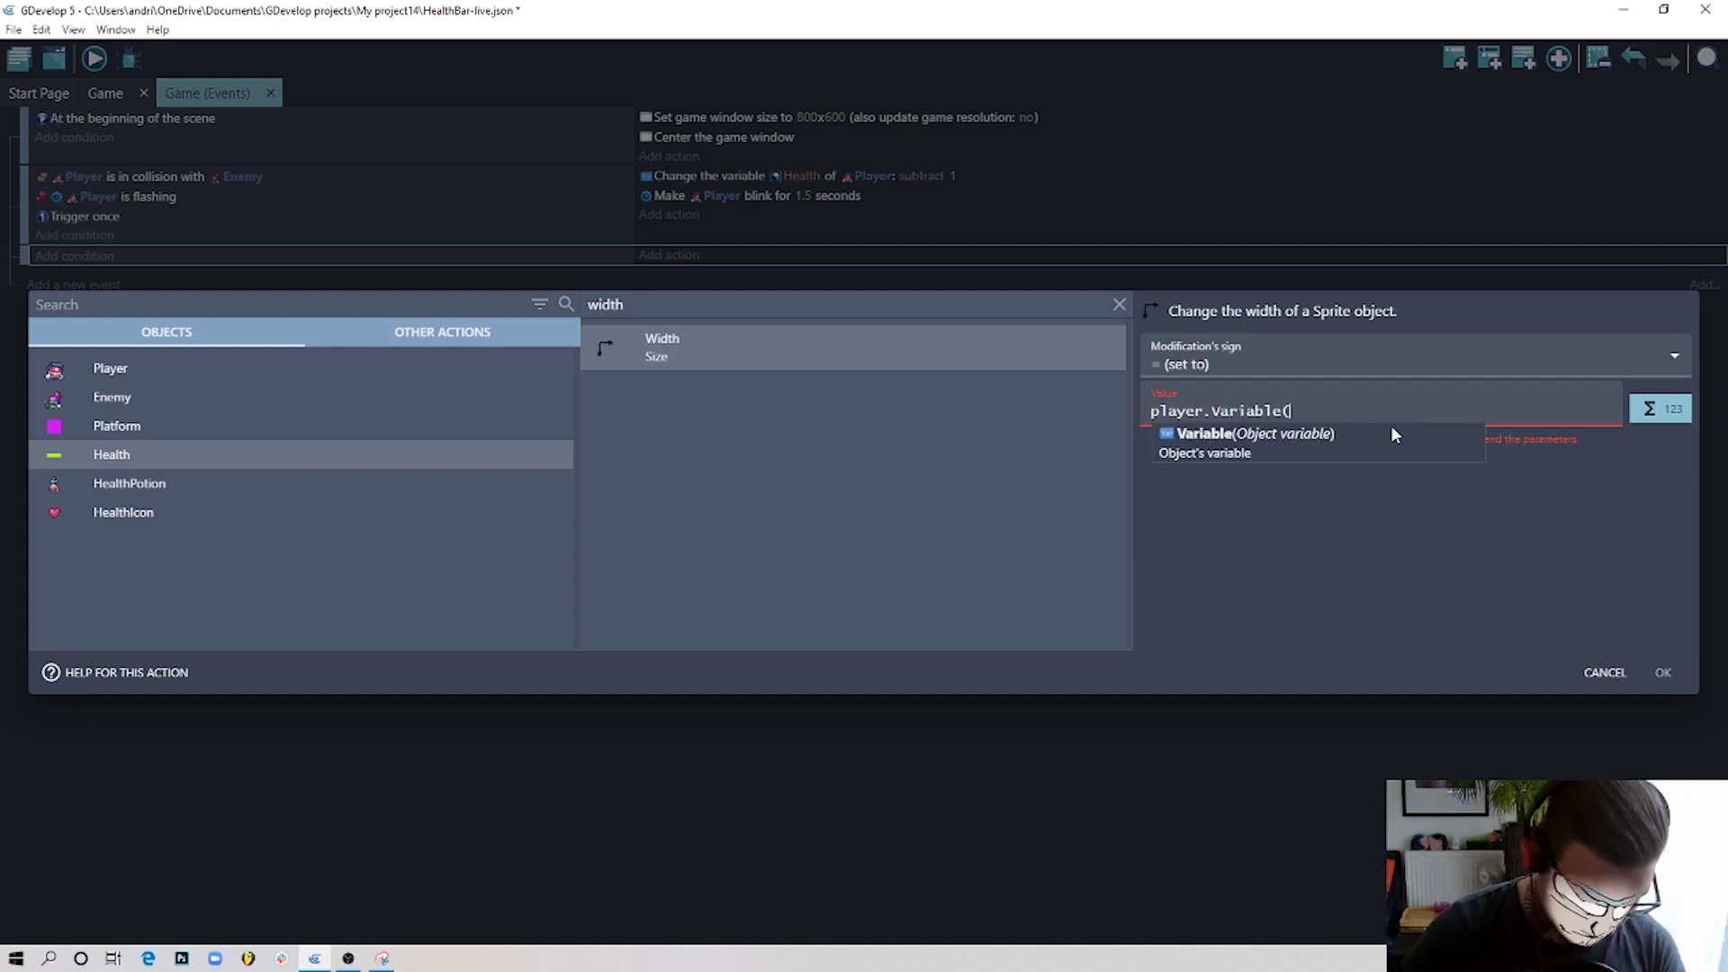
pyautogui.write('Health)')
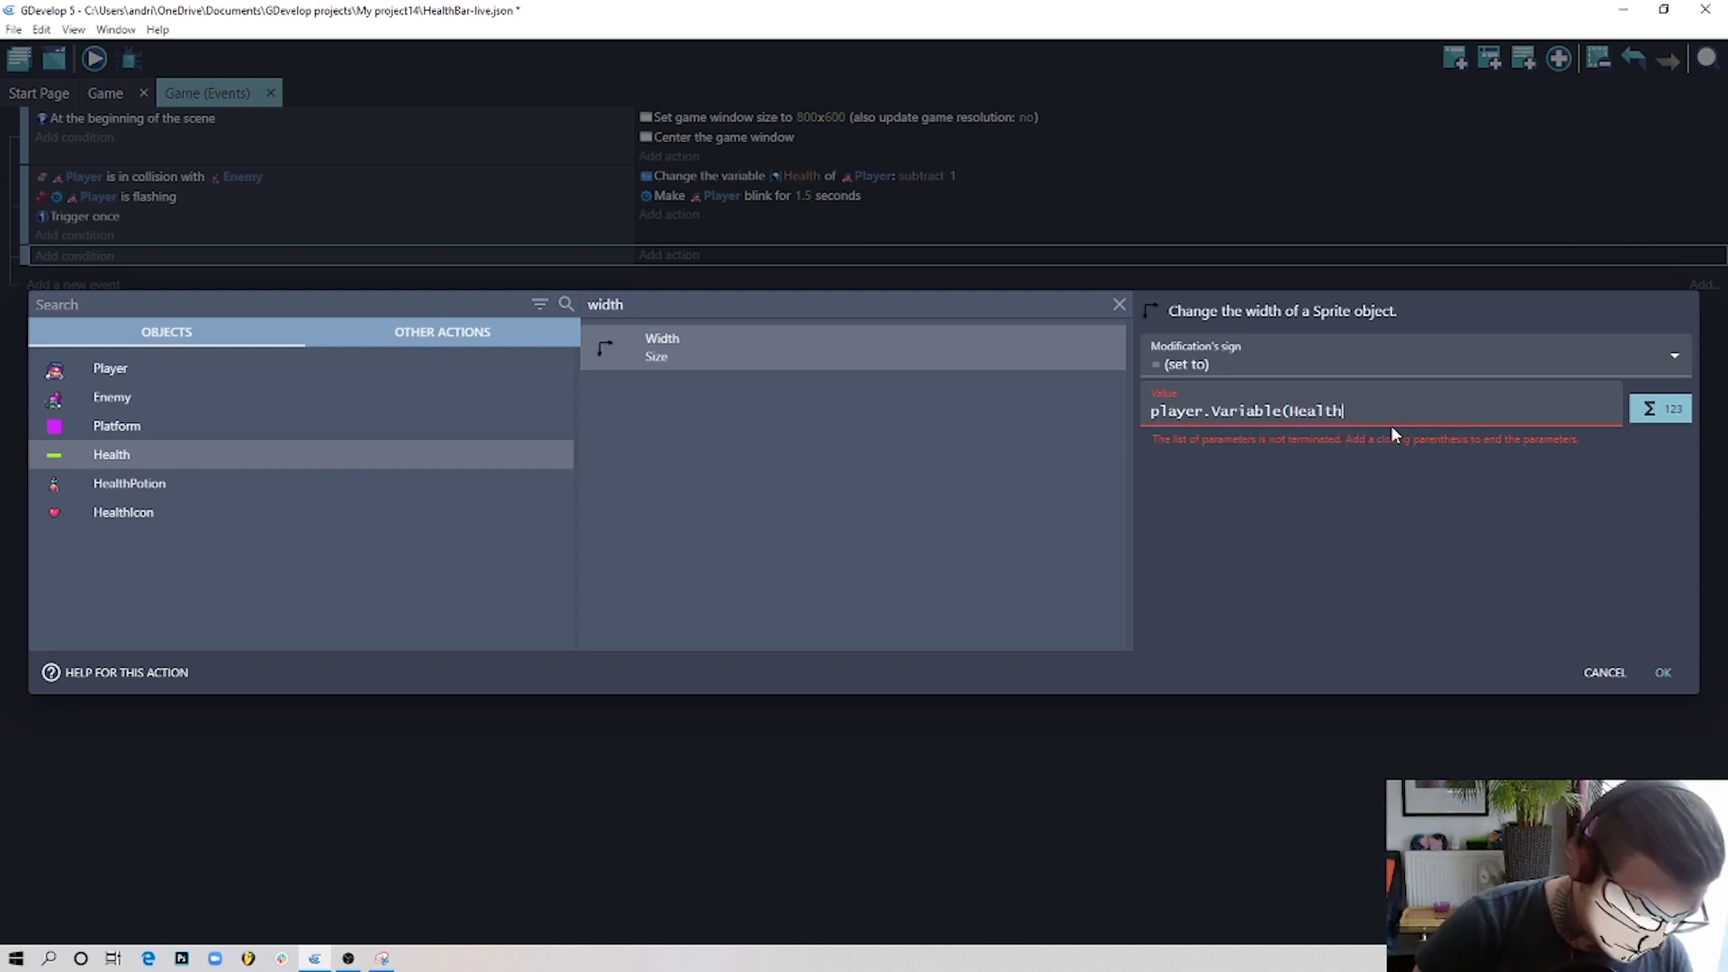
pyautogui.click(1413, 562)
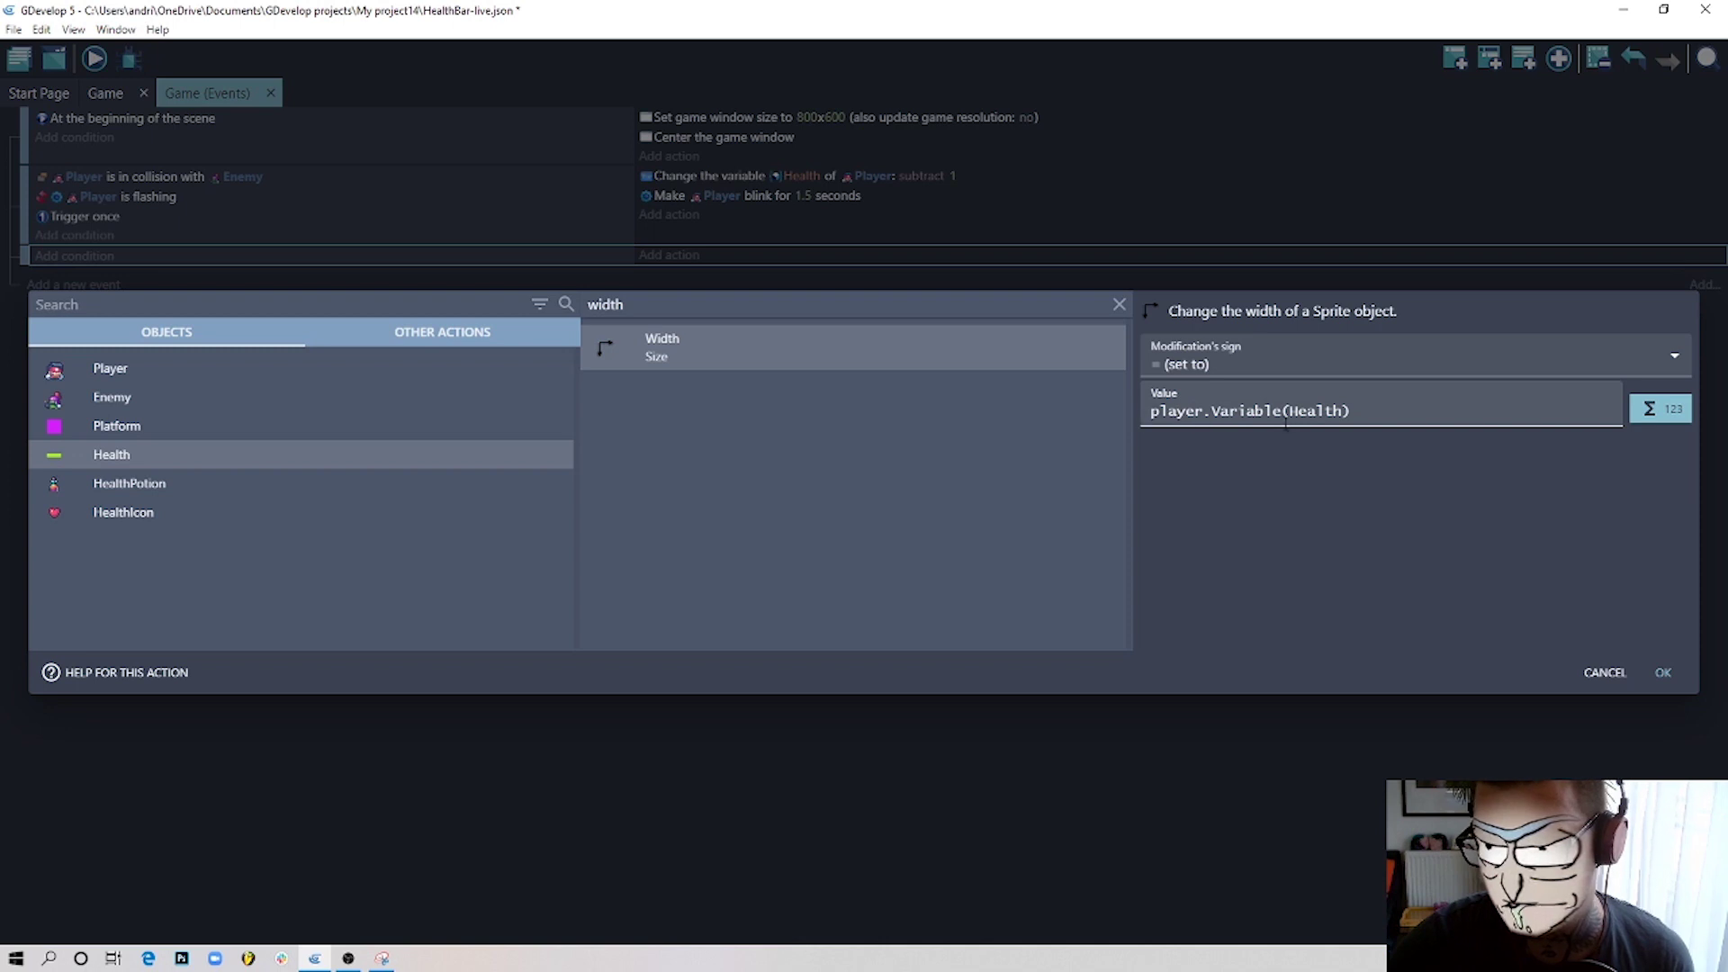
pyautogui.moveTo(1165, 411); pyautogui.dragTo(1143, 388)
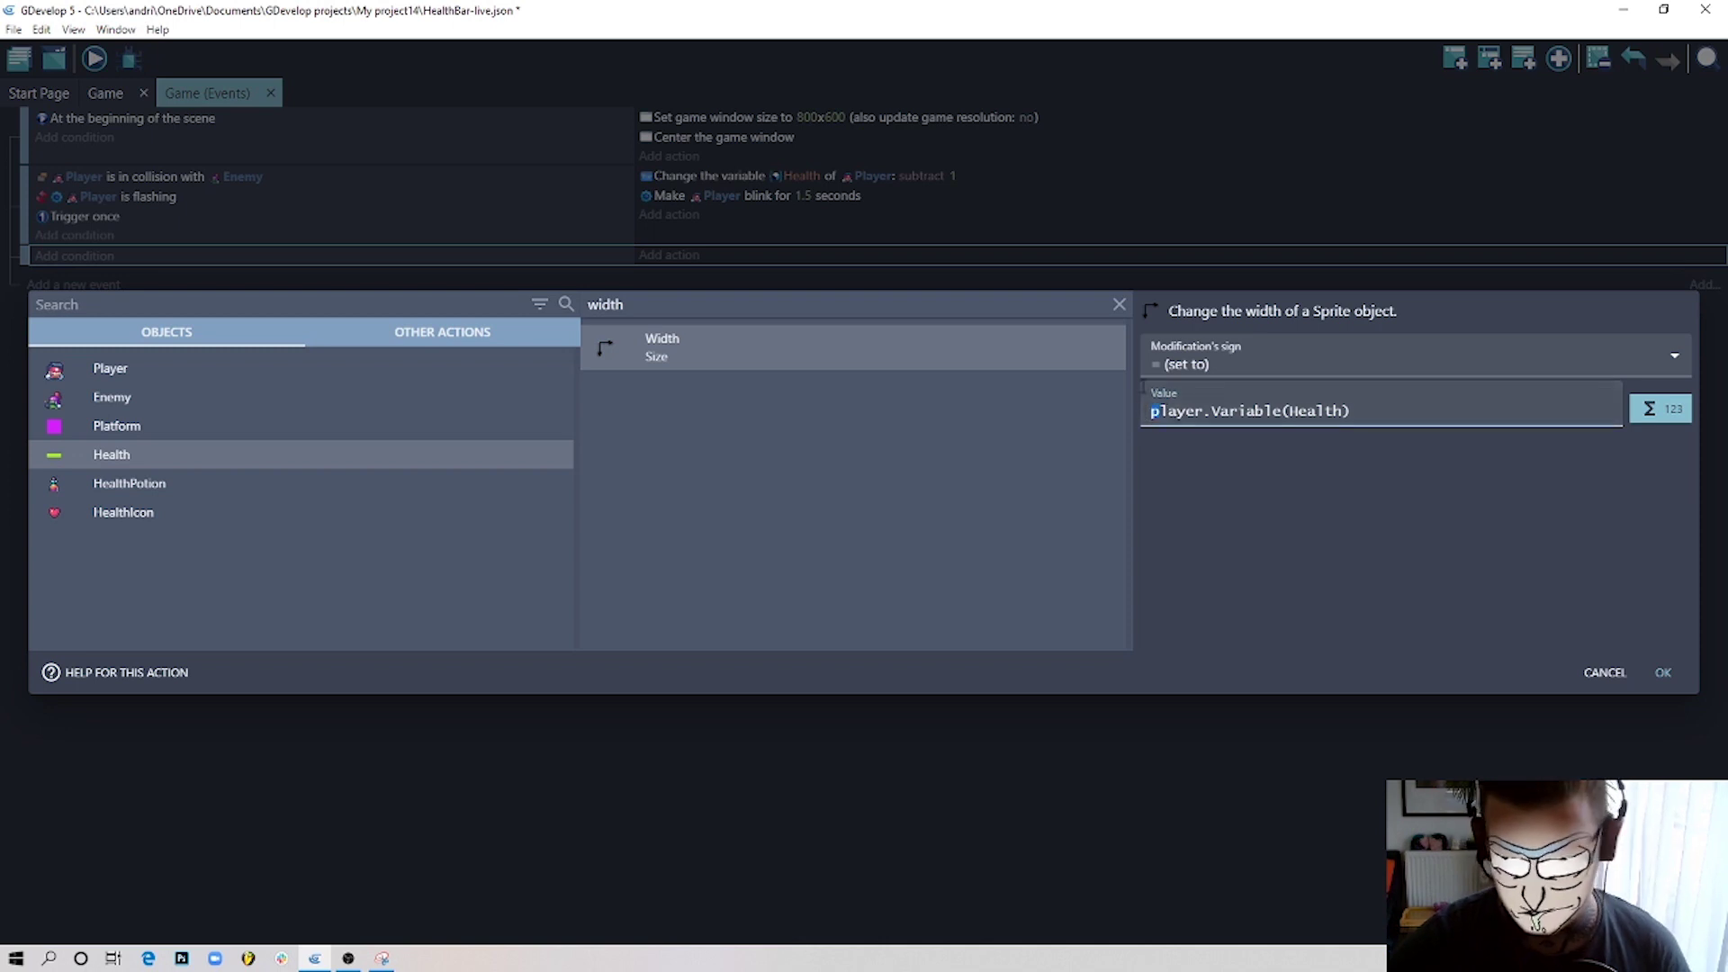
pyautogui.write('P')
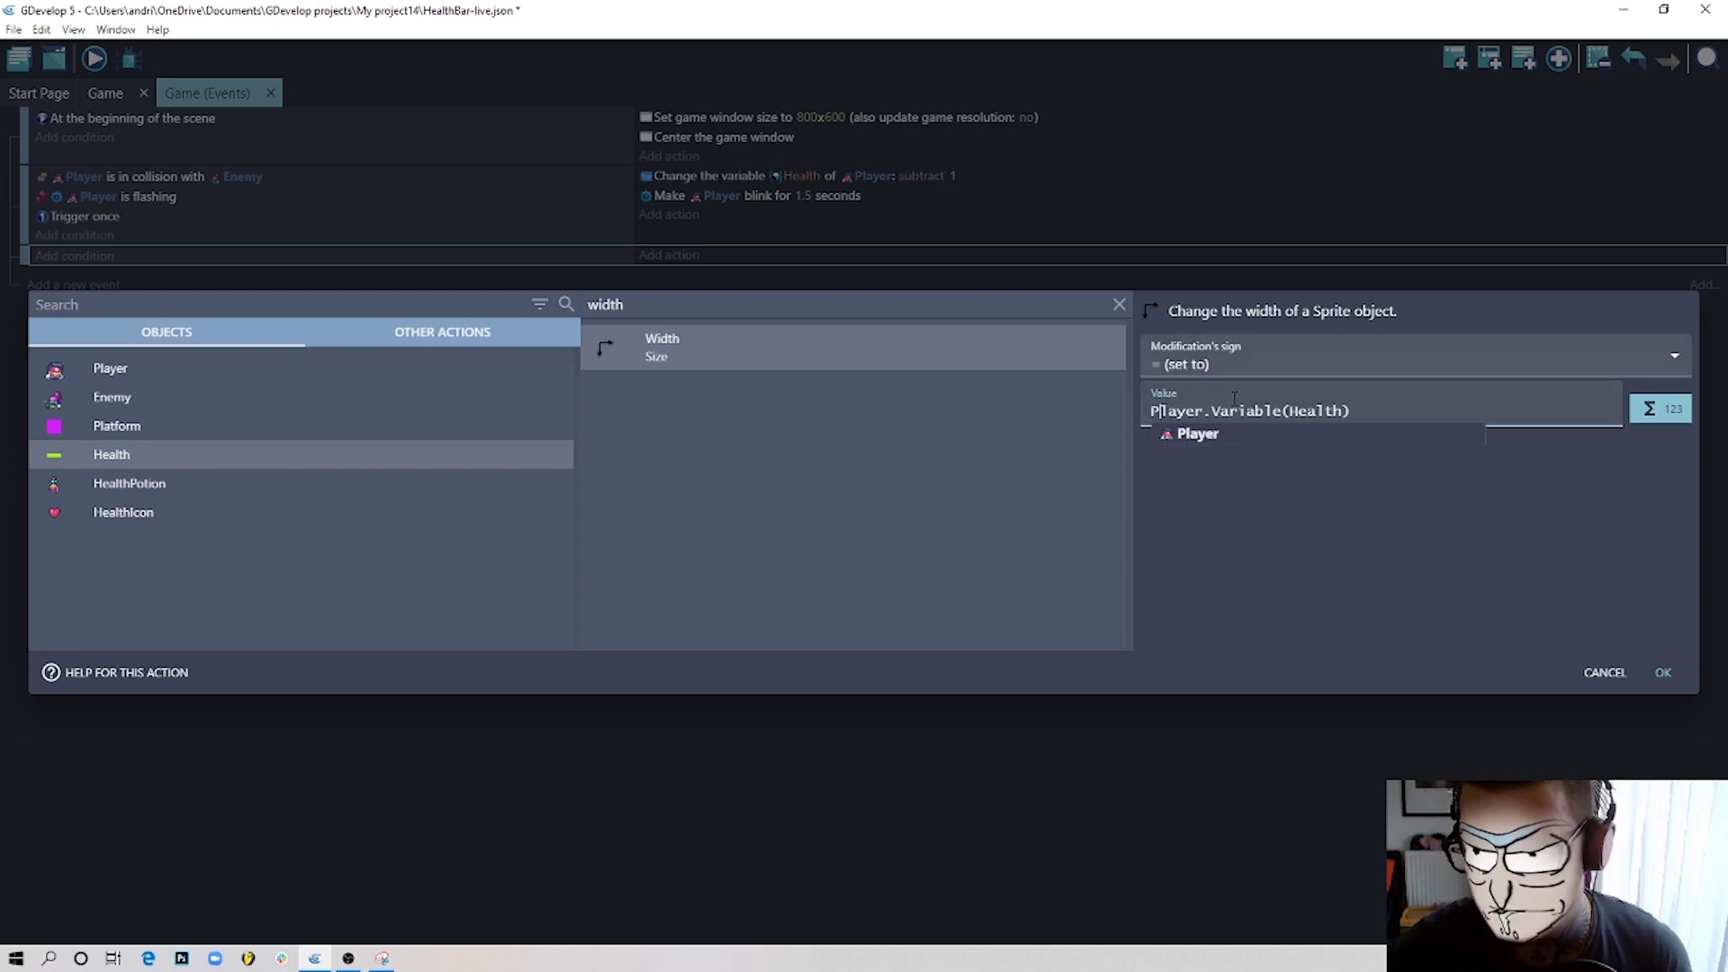
pyautogui.click(1240, 515)
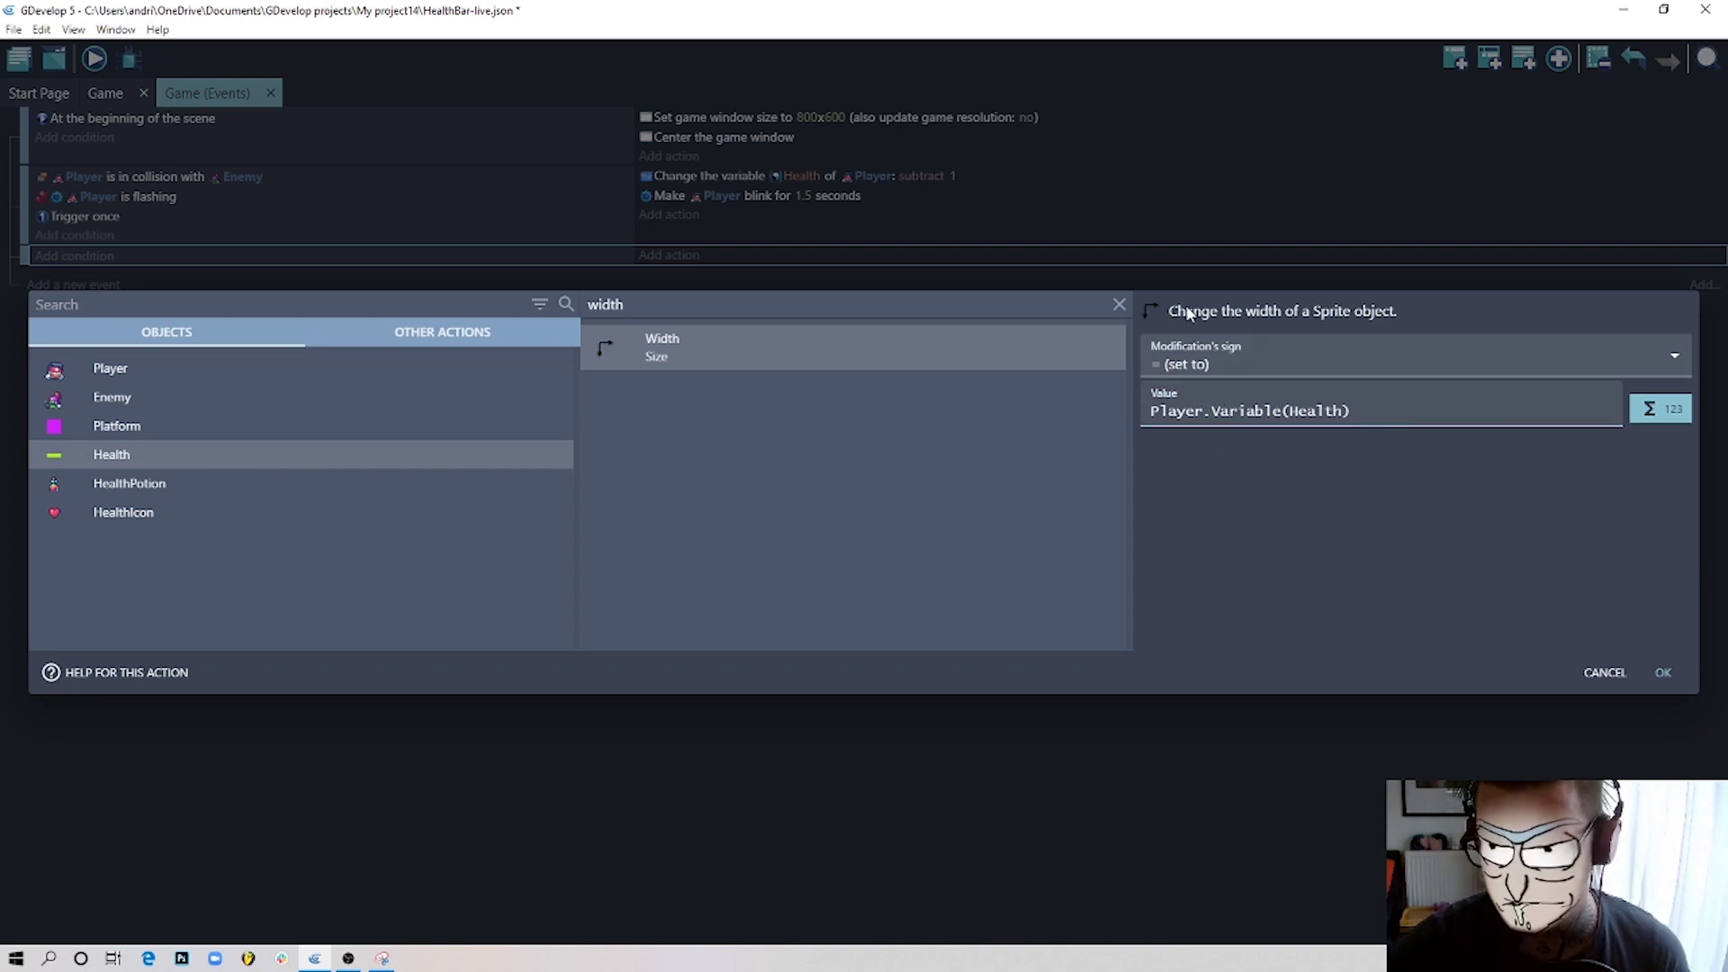
pyautogui.click(1663, 673)
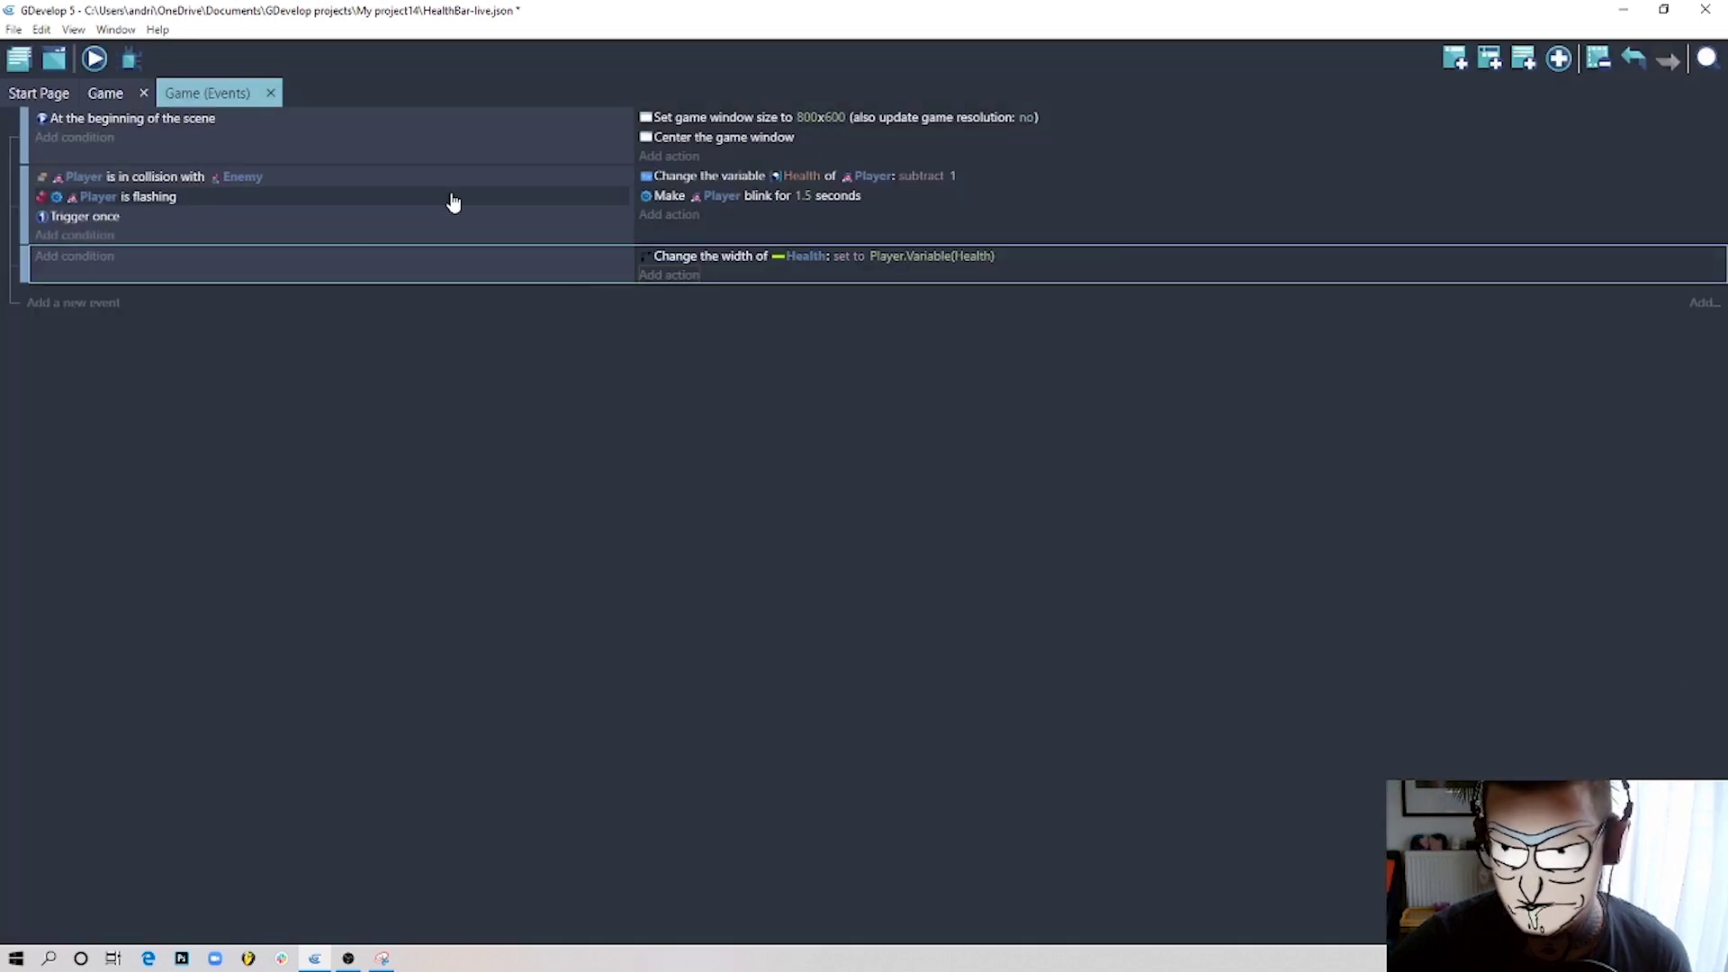
pyautogui.click(95, 58)
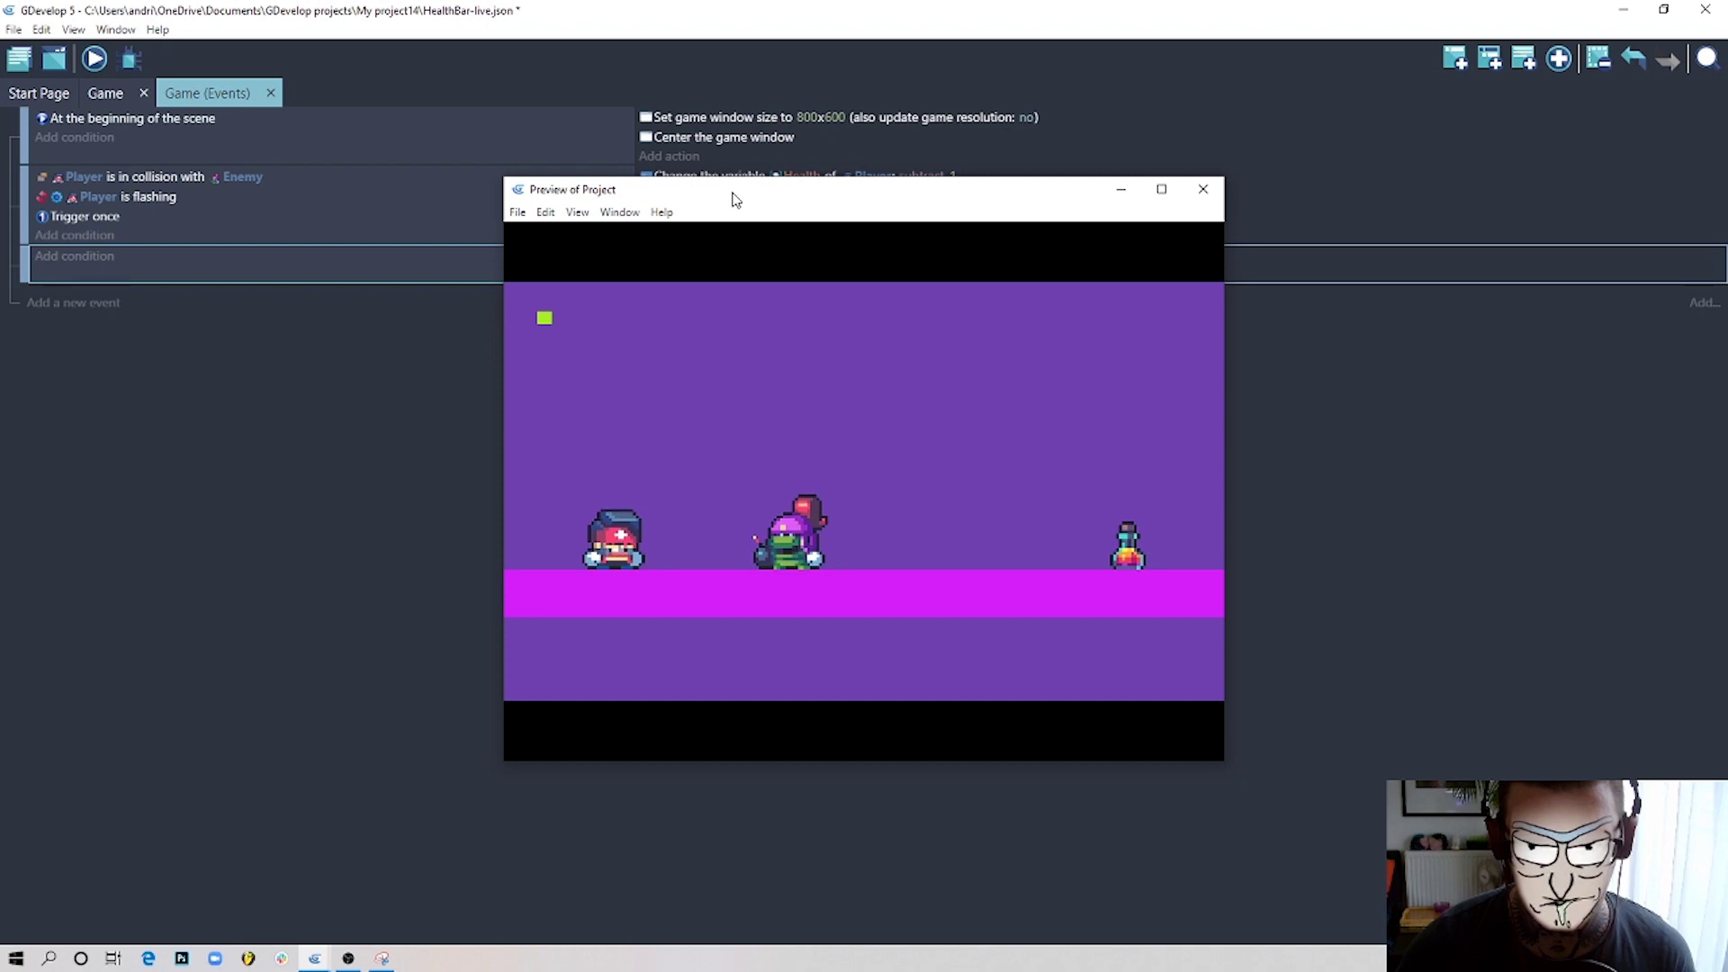
pyautogui.press('Right')
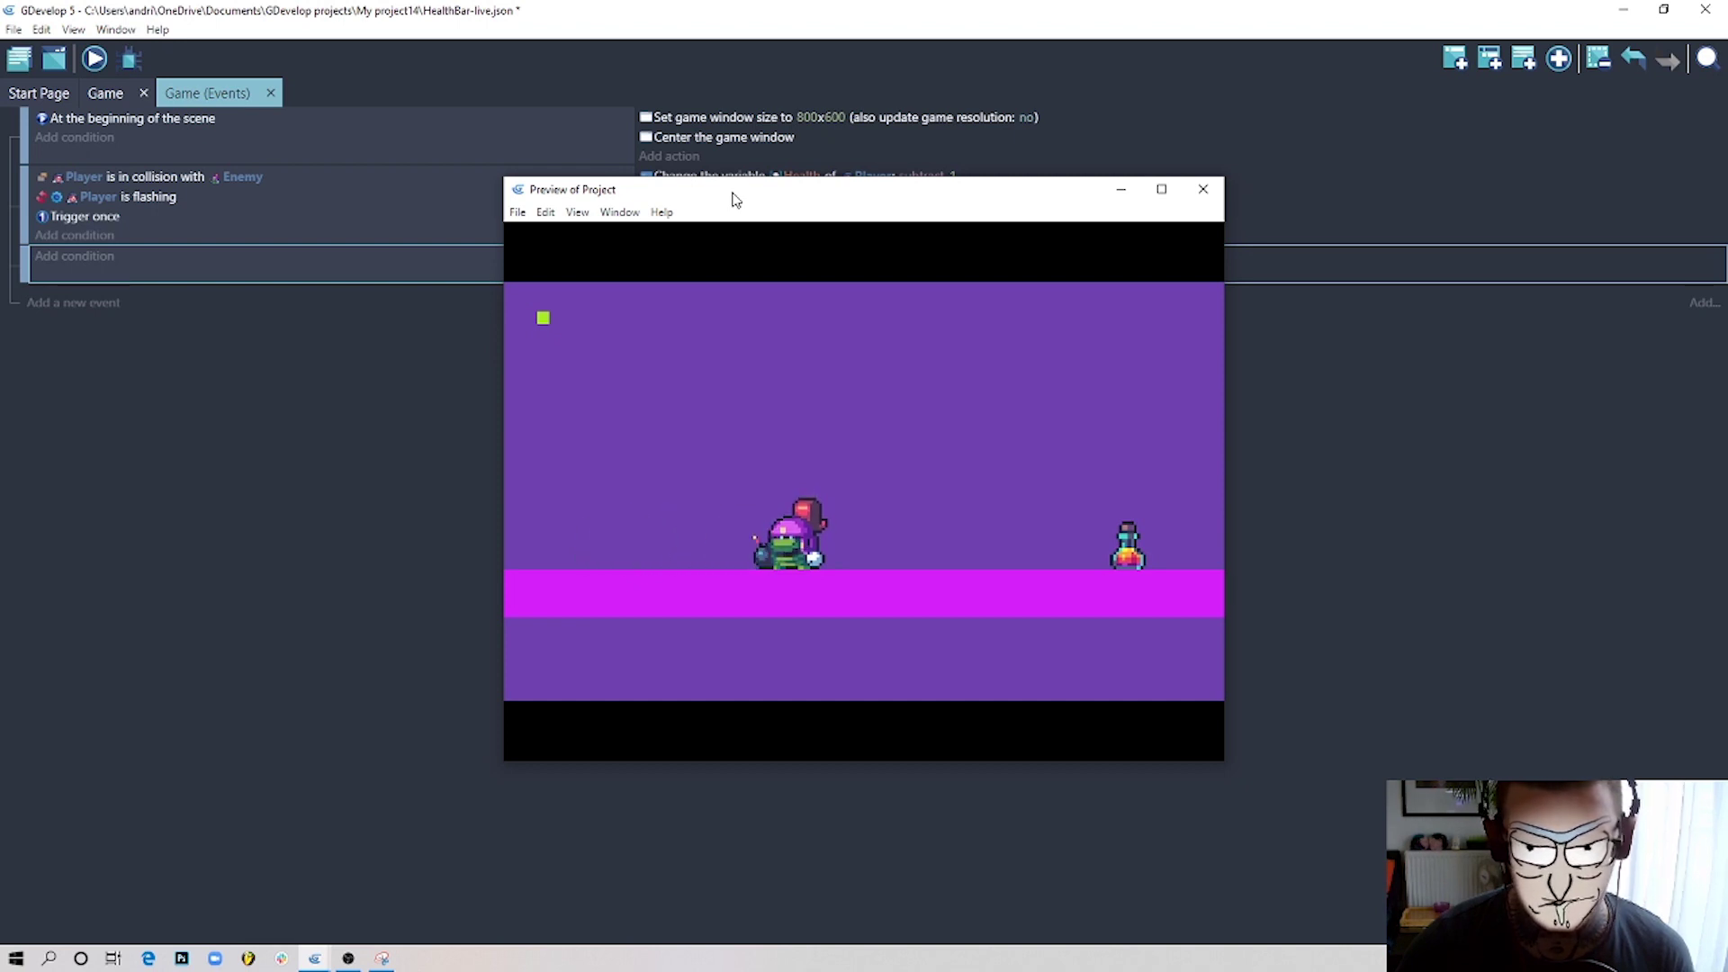
pyautogui.press('Left')
pyautogui.press('Right')
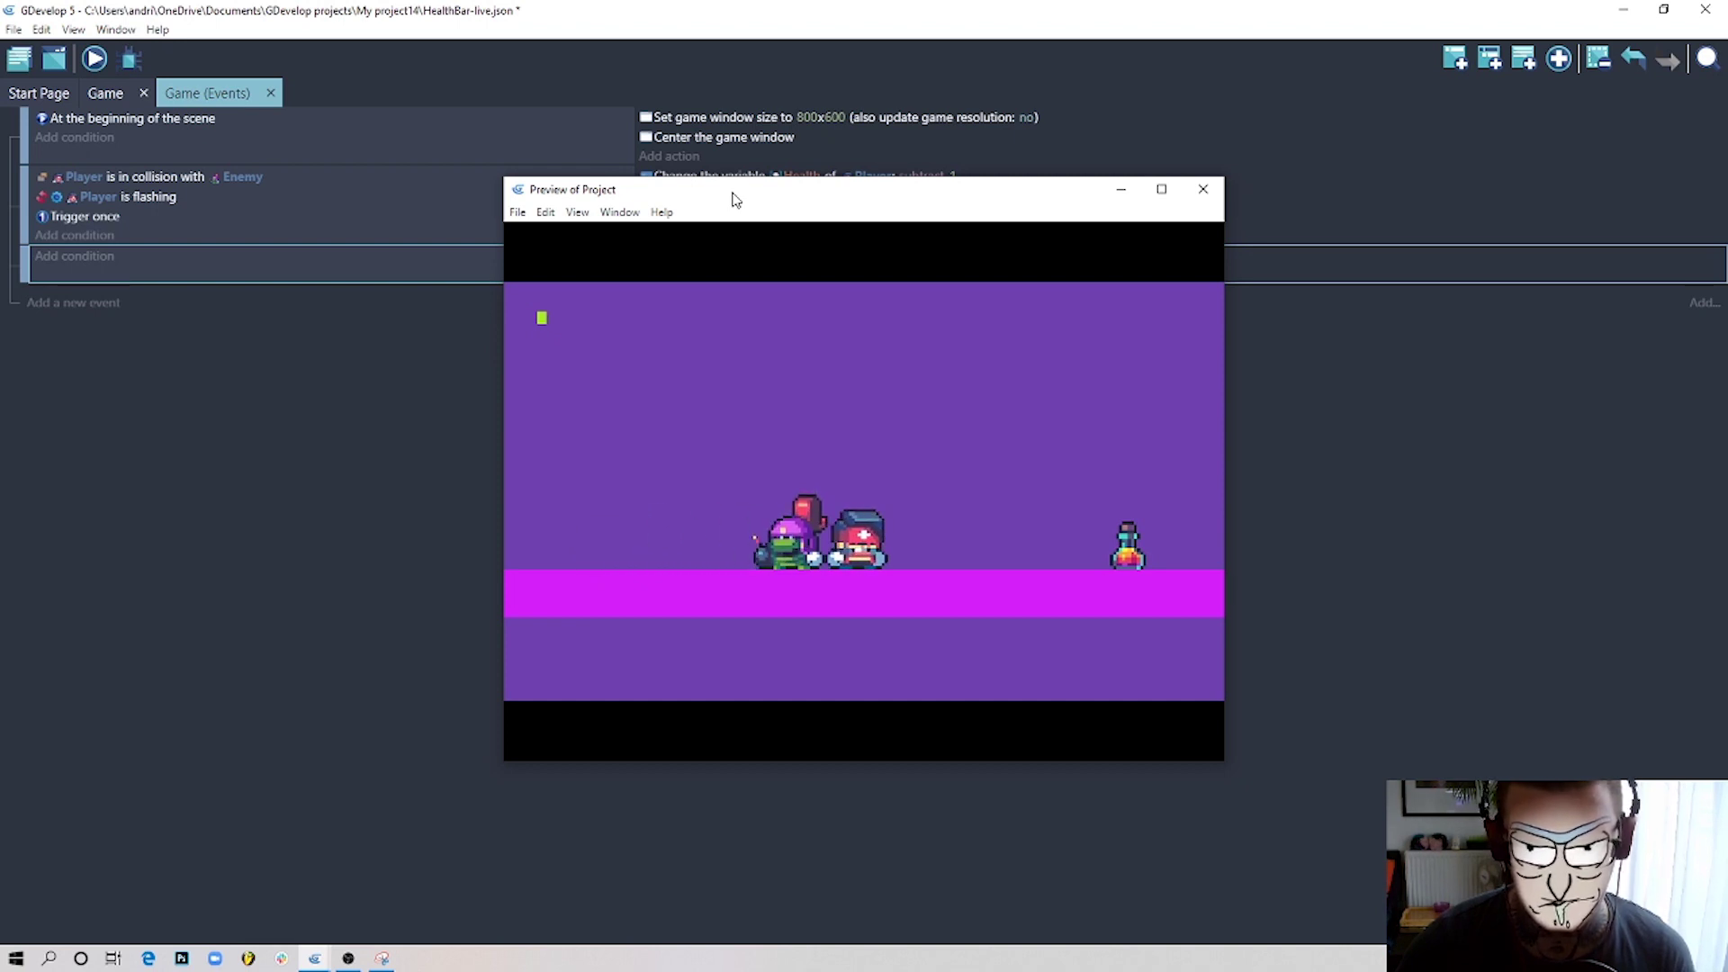
pyautogui.press('Left')
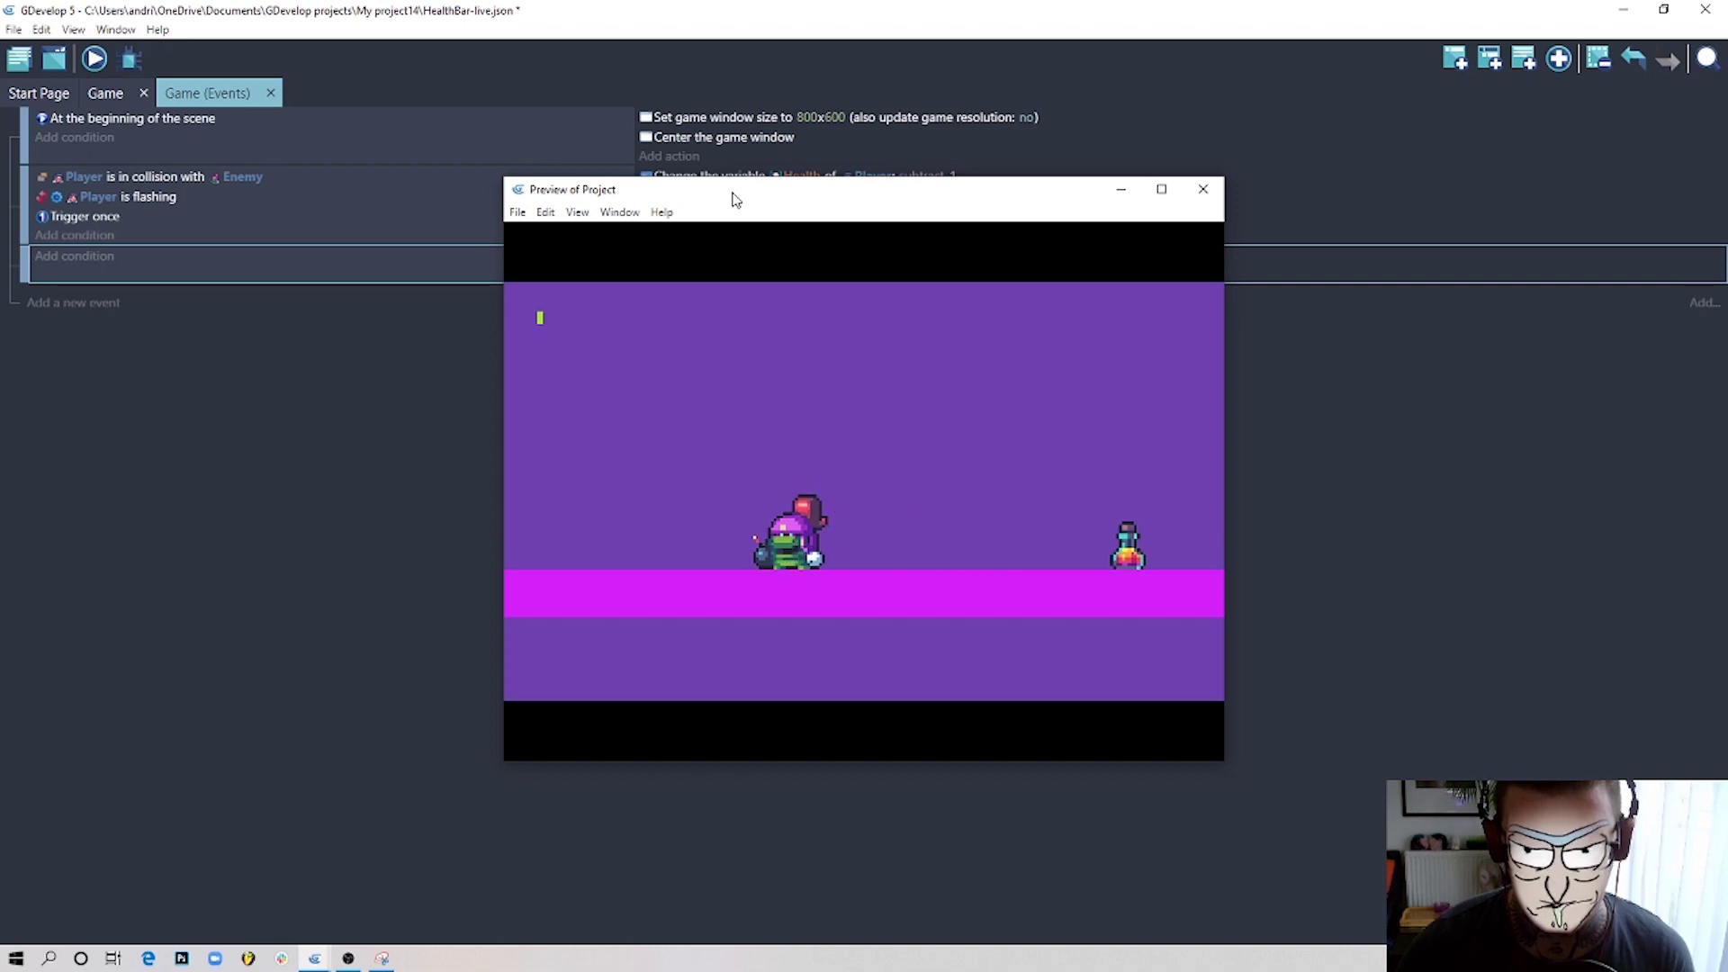
pyautogui.press('Right')
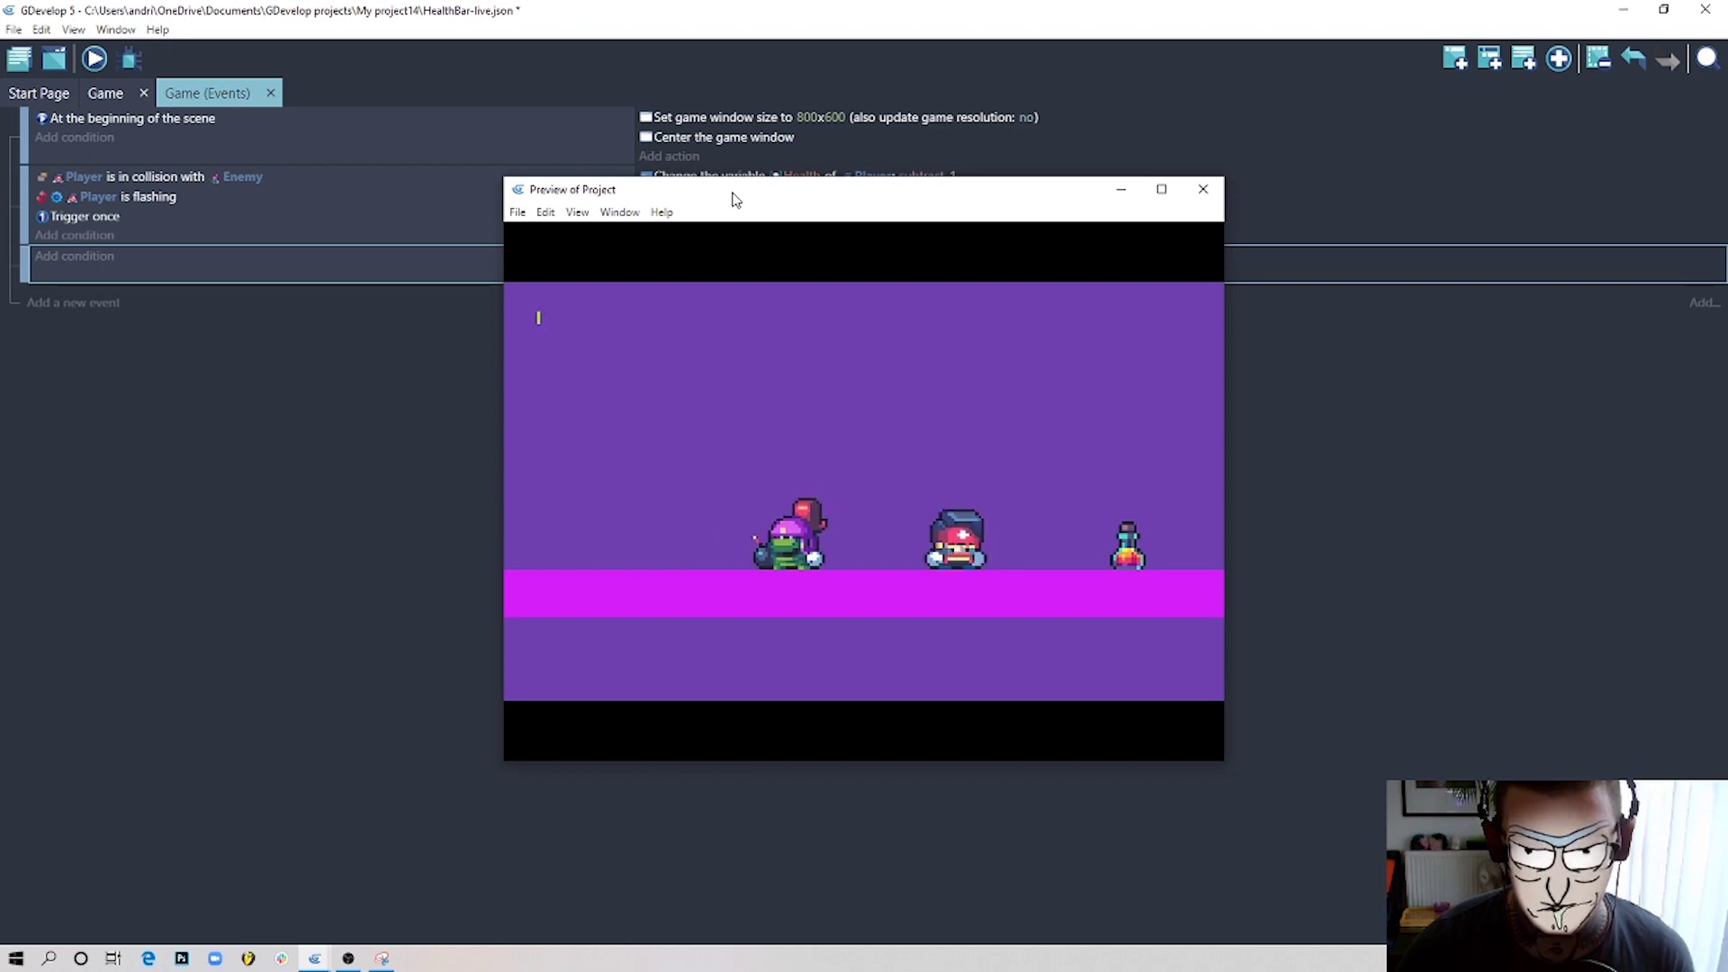
pyautogui.press('Left')
pyautogui.press('Right')
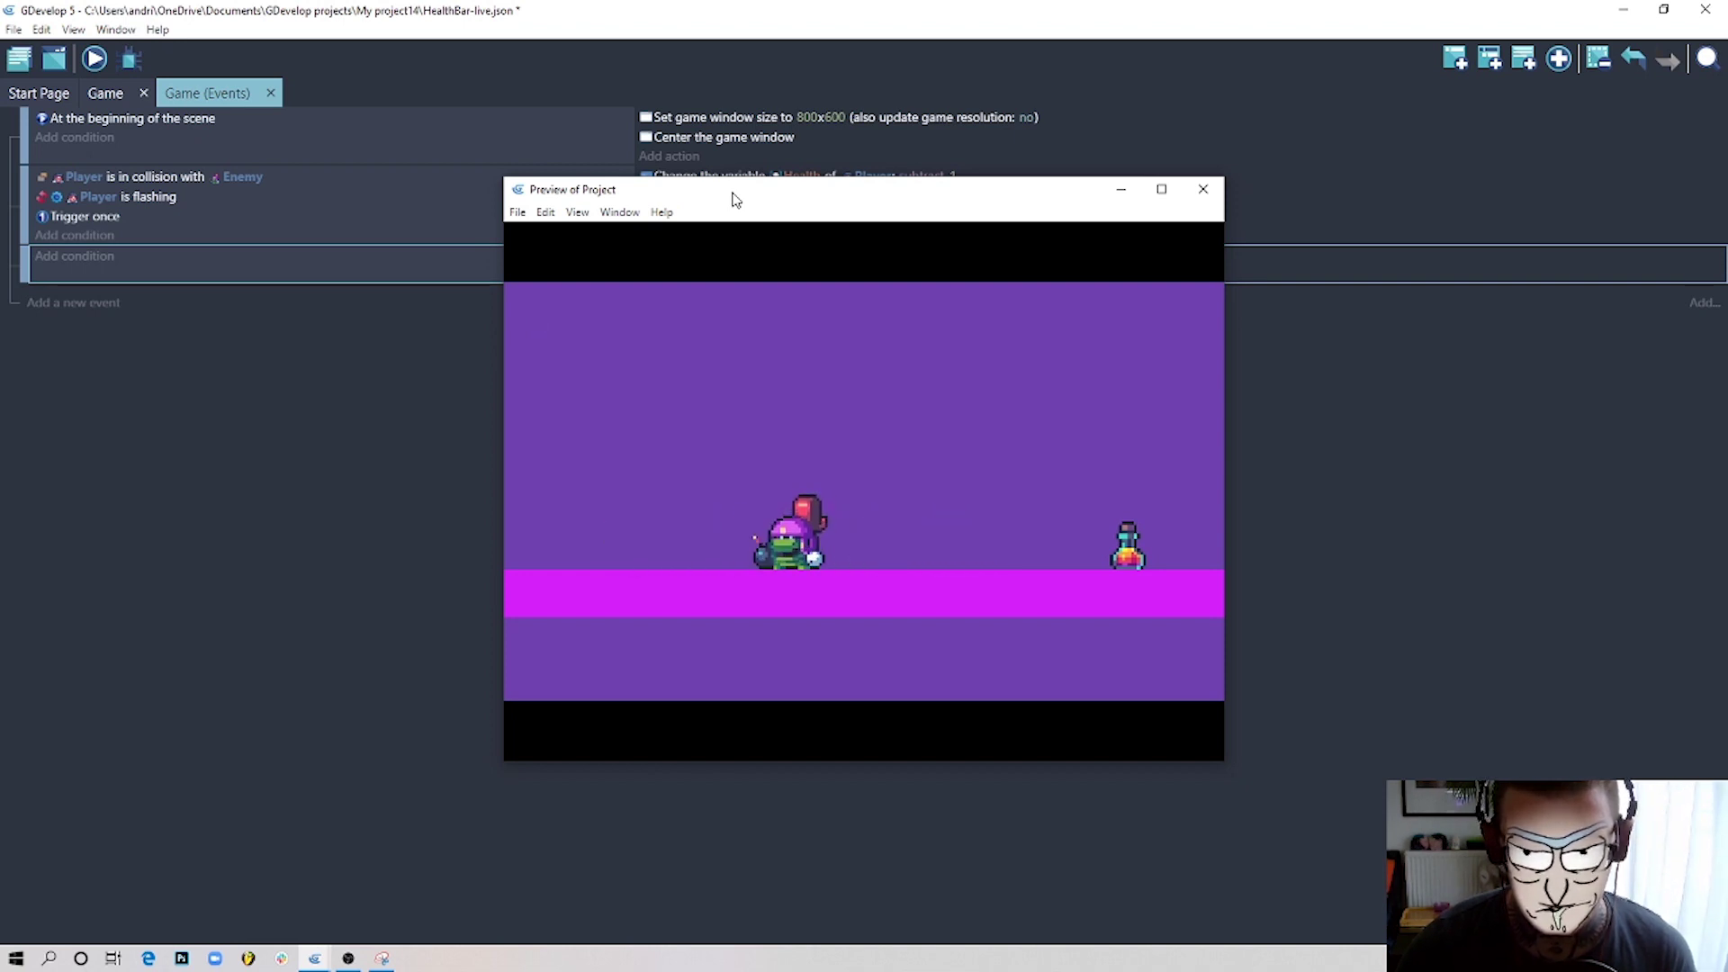
pyautogui.press('space')
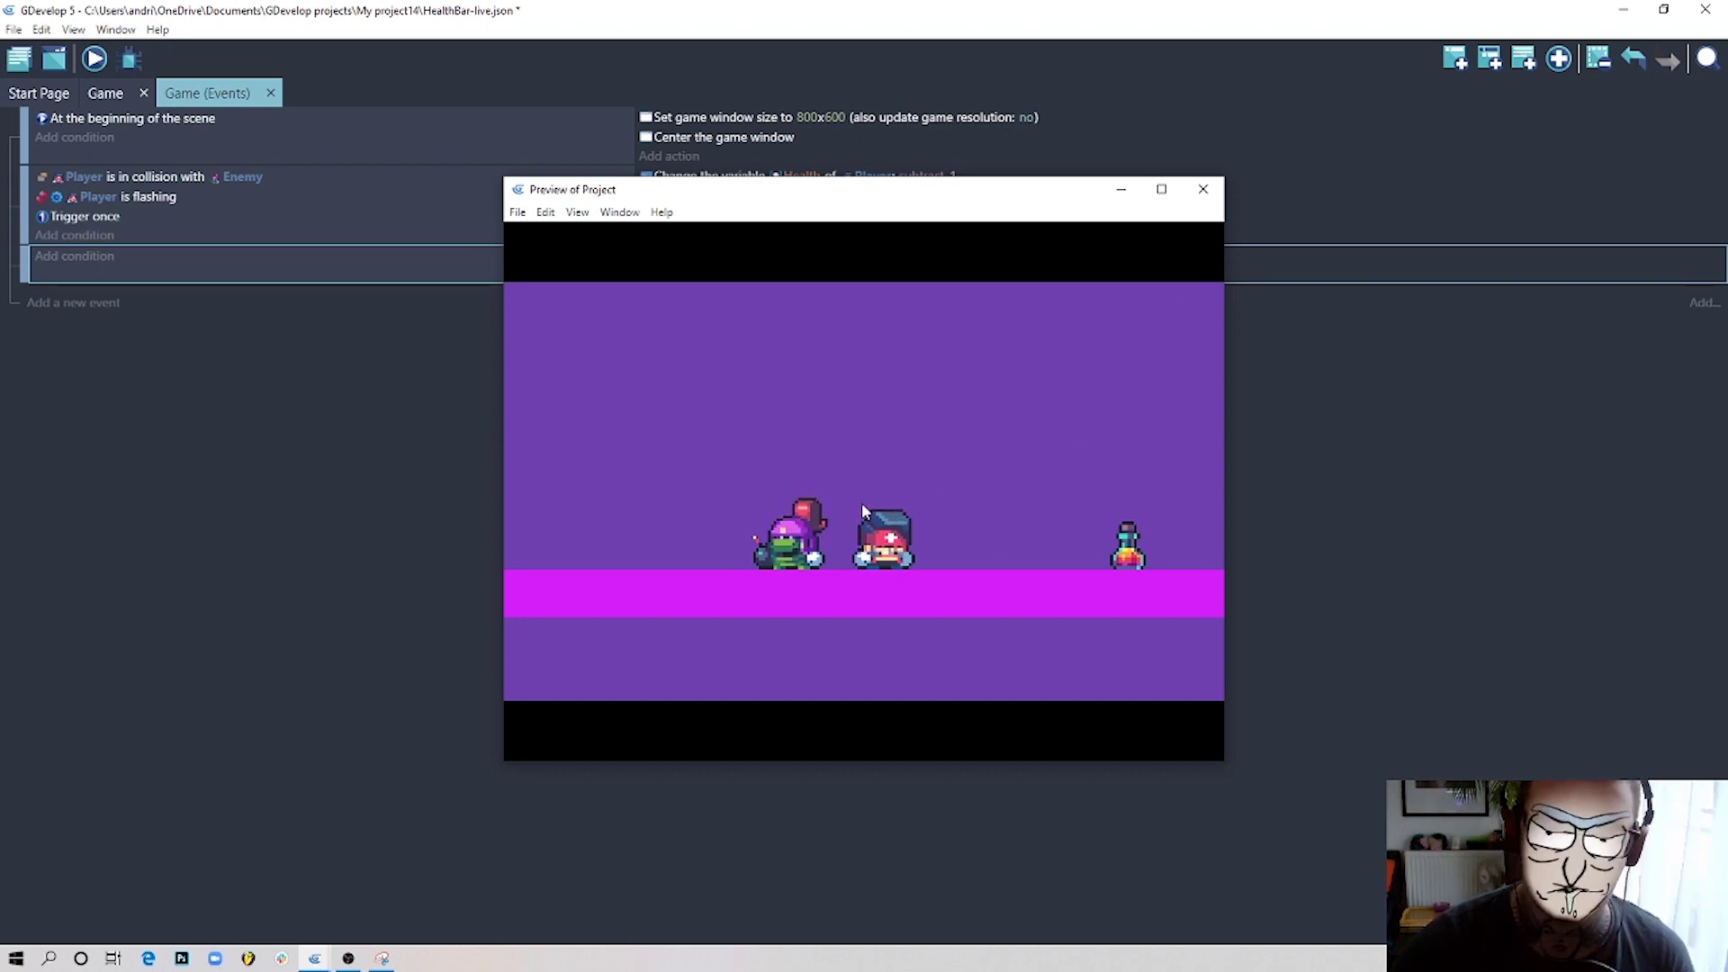
pyautogui.click(1202, 191)
pyautogui.click(1035, 258)
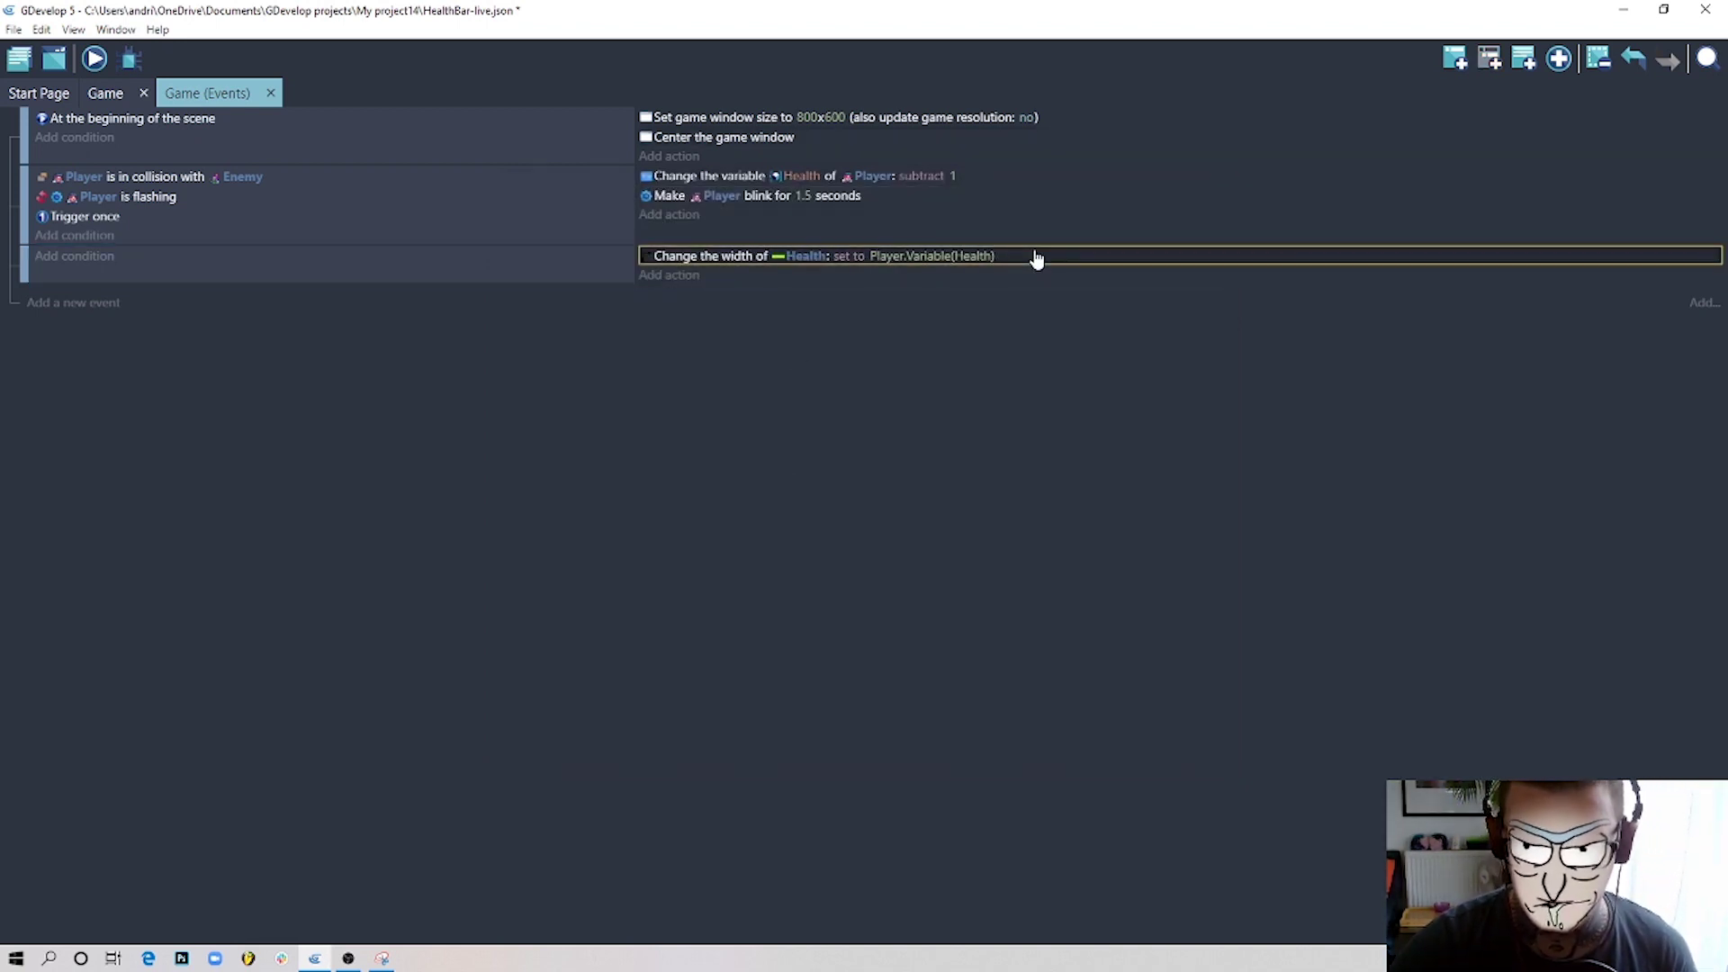
# Reopen the Health width action and filter the Health actions list by 'width'.
pyautogui.doubleClick(1035, 258)
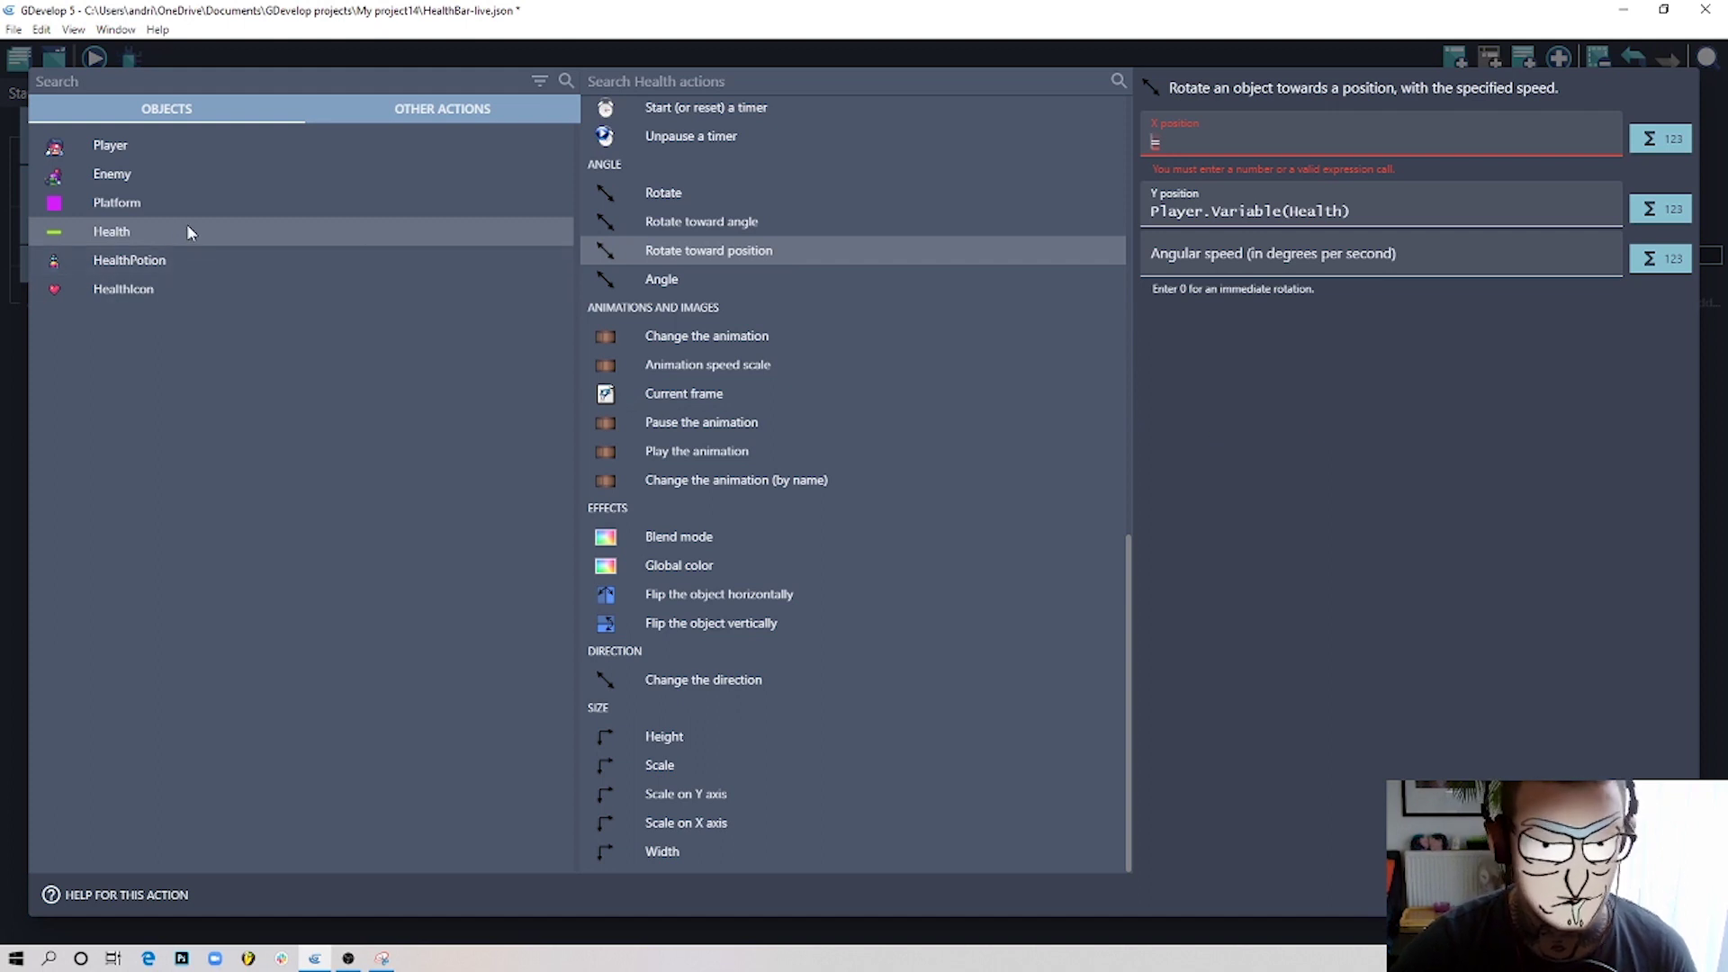
pyautogui.click(1435, 258)
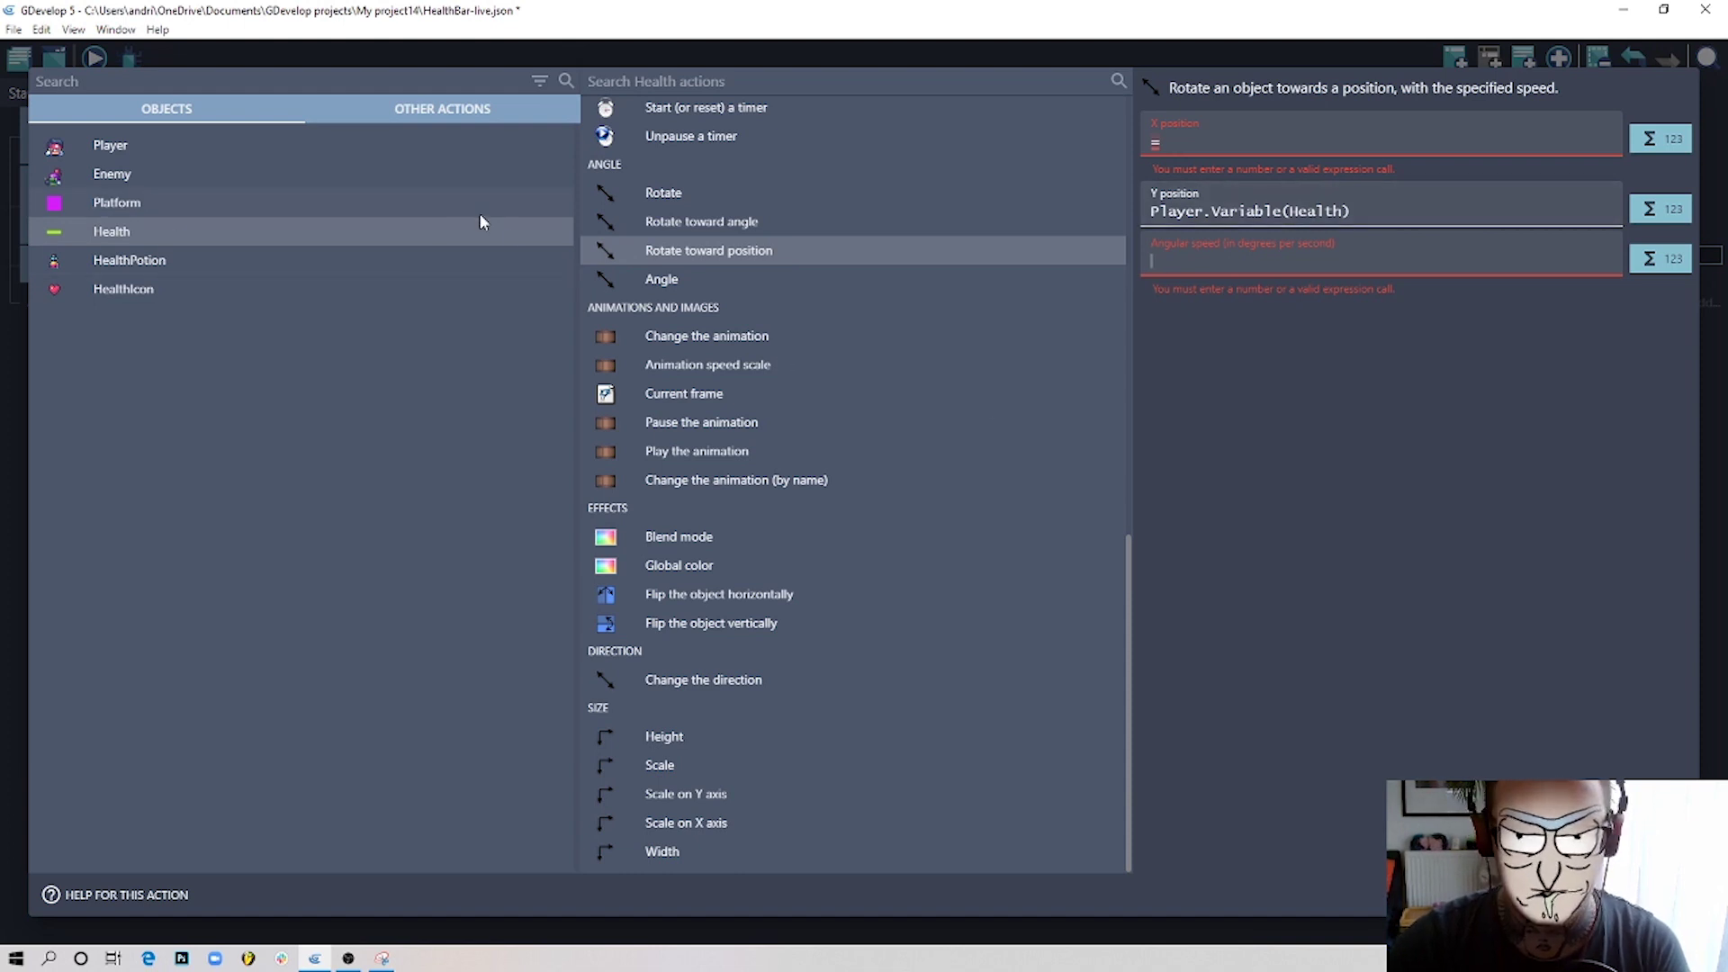
pyautogui.click(638, 82)
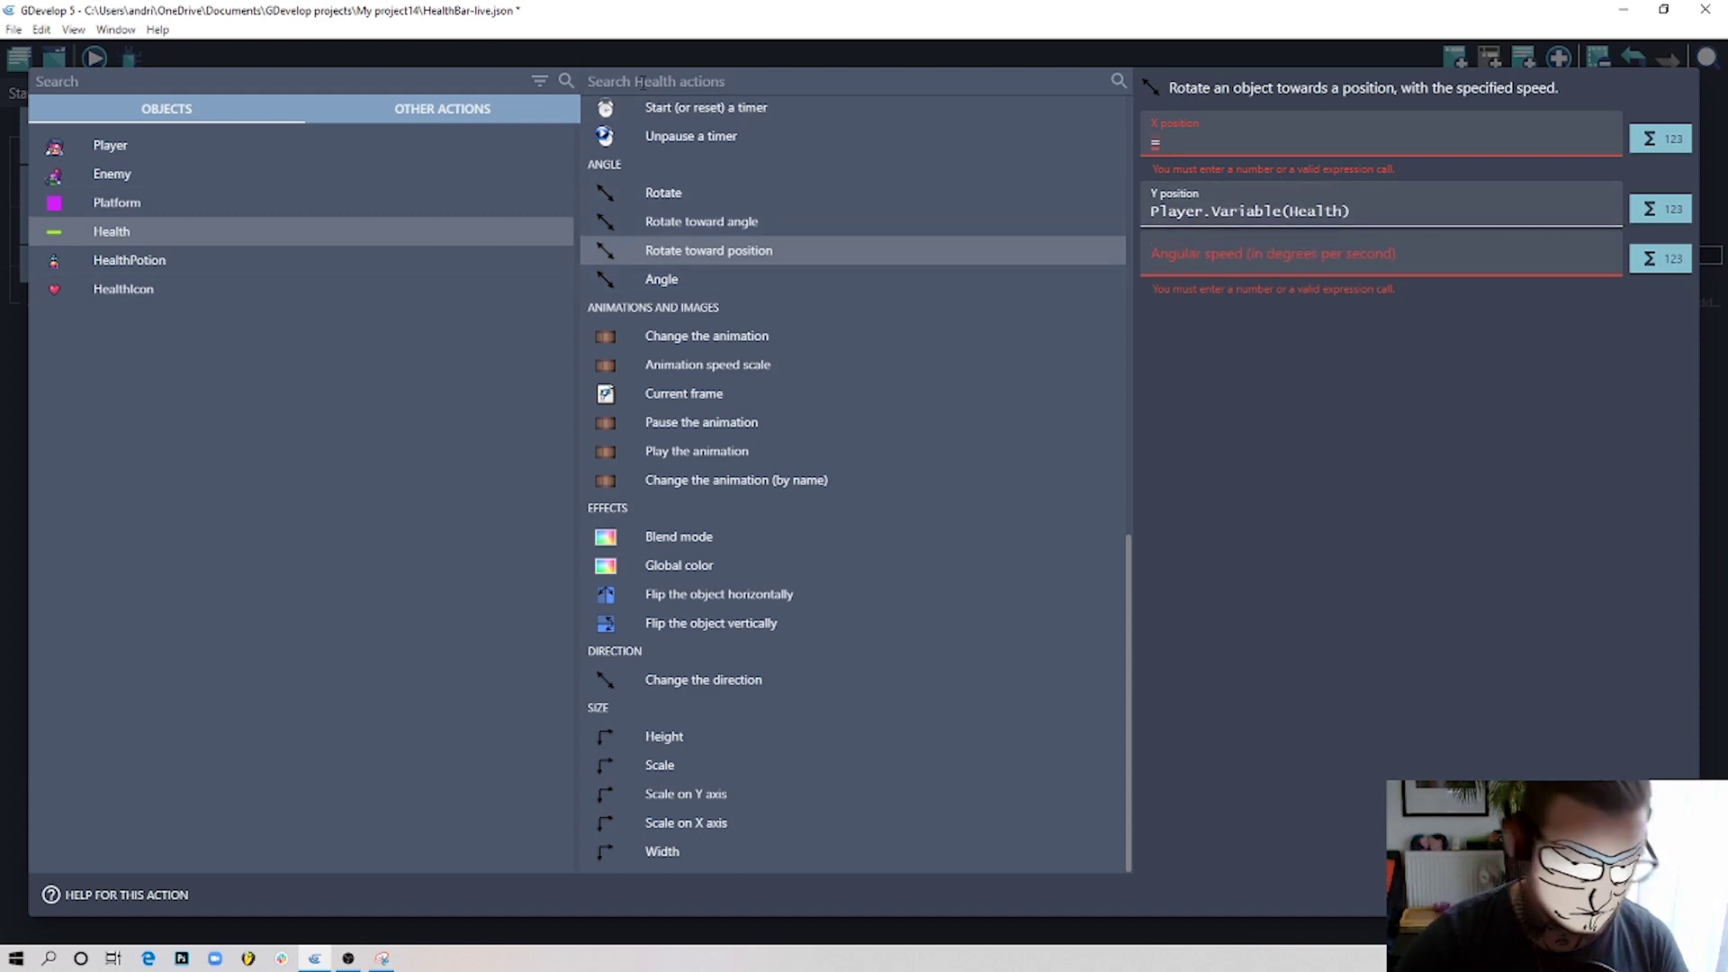
pyautogui.write('width')
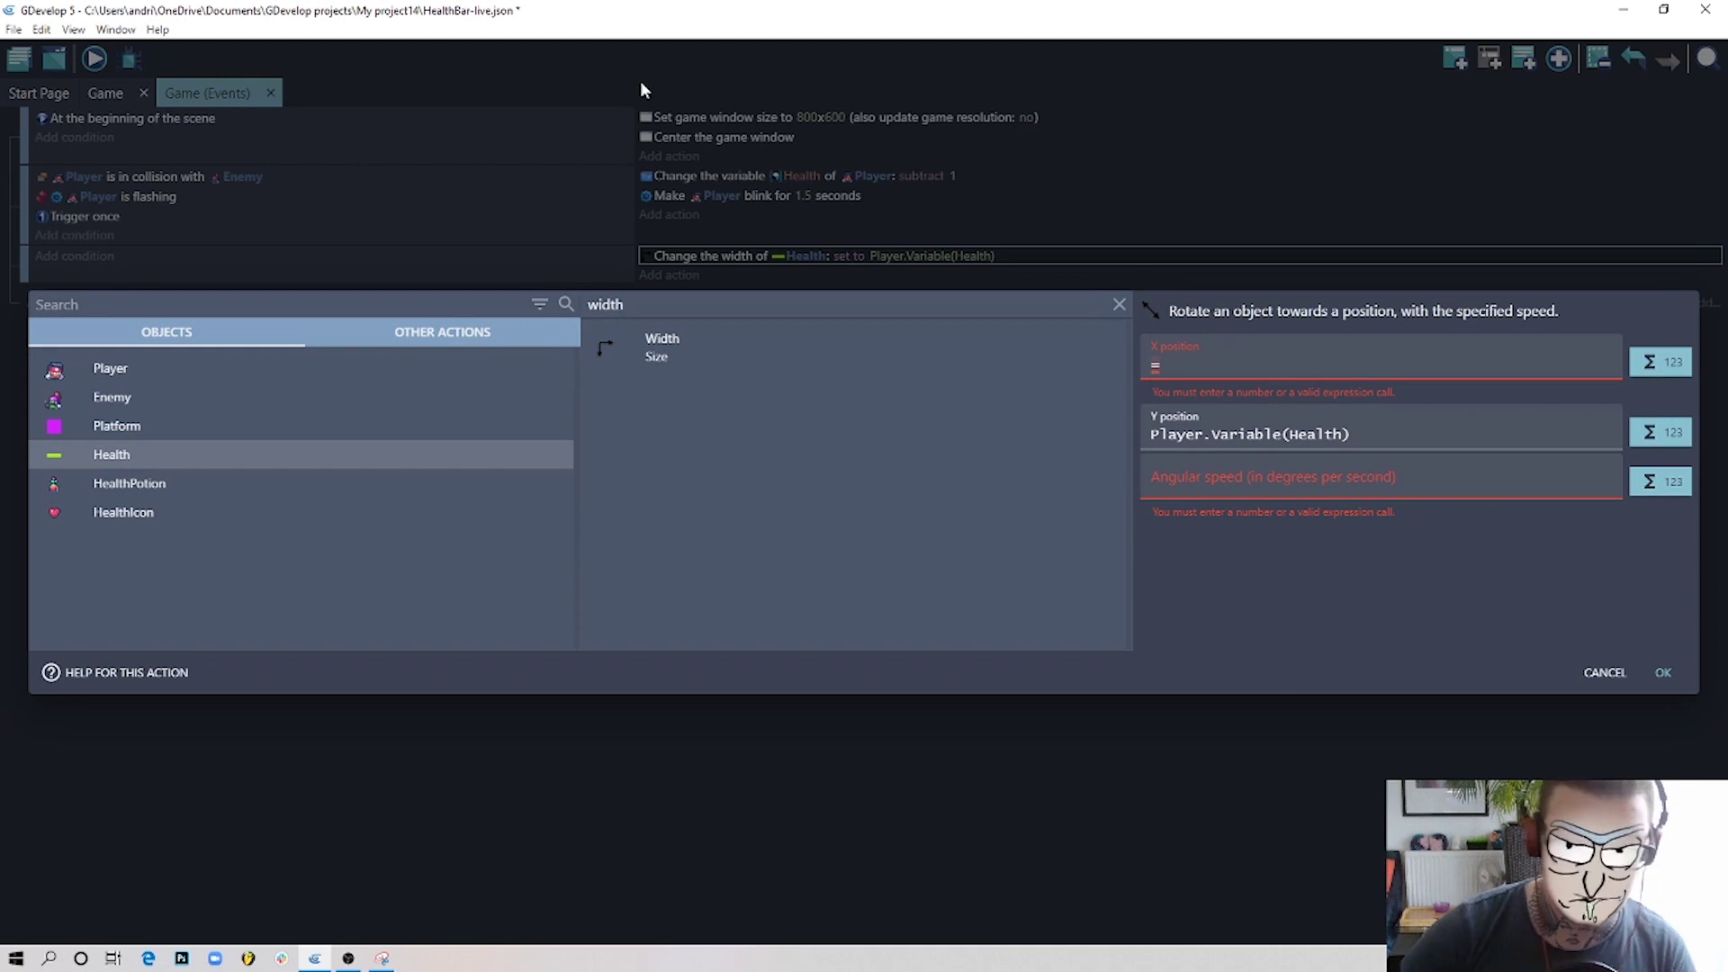
# Set the Health bar's width to 100/Player.Variable(MaxHealth)*Player.Variable(Health) and confirm.
pyautogui.click(808, 342)
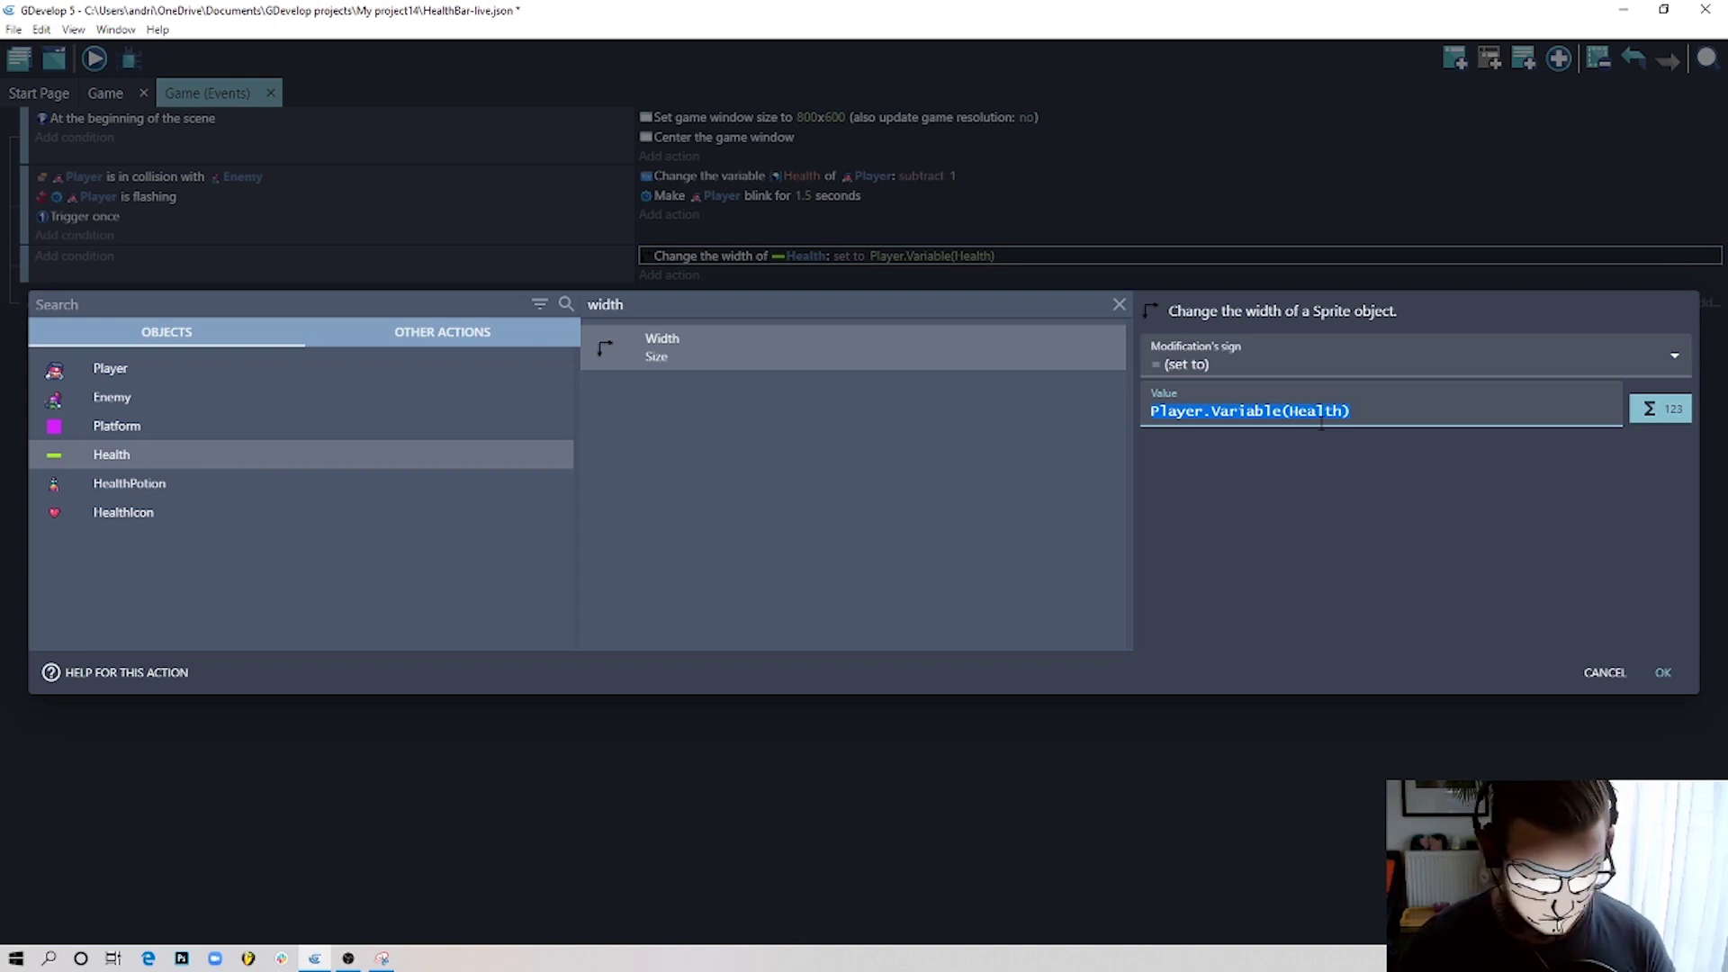
pyautogui.write('100/')
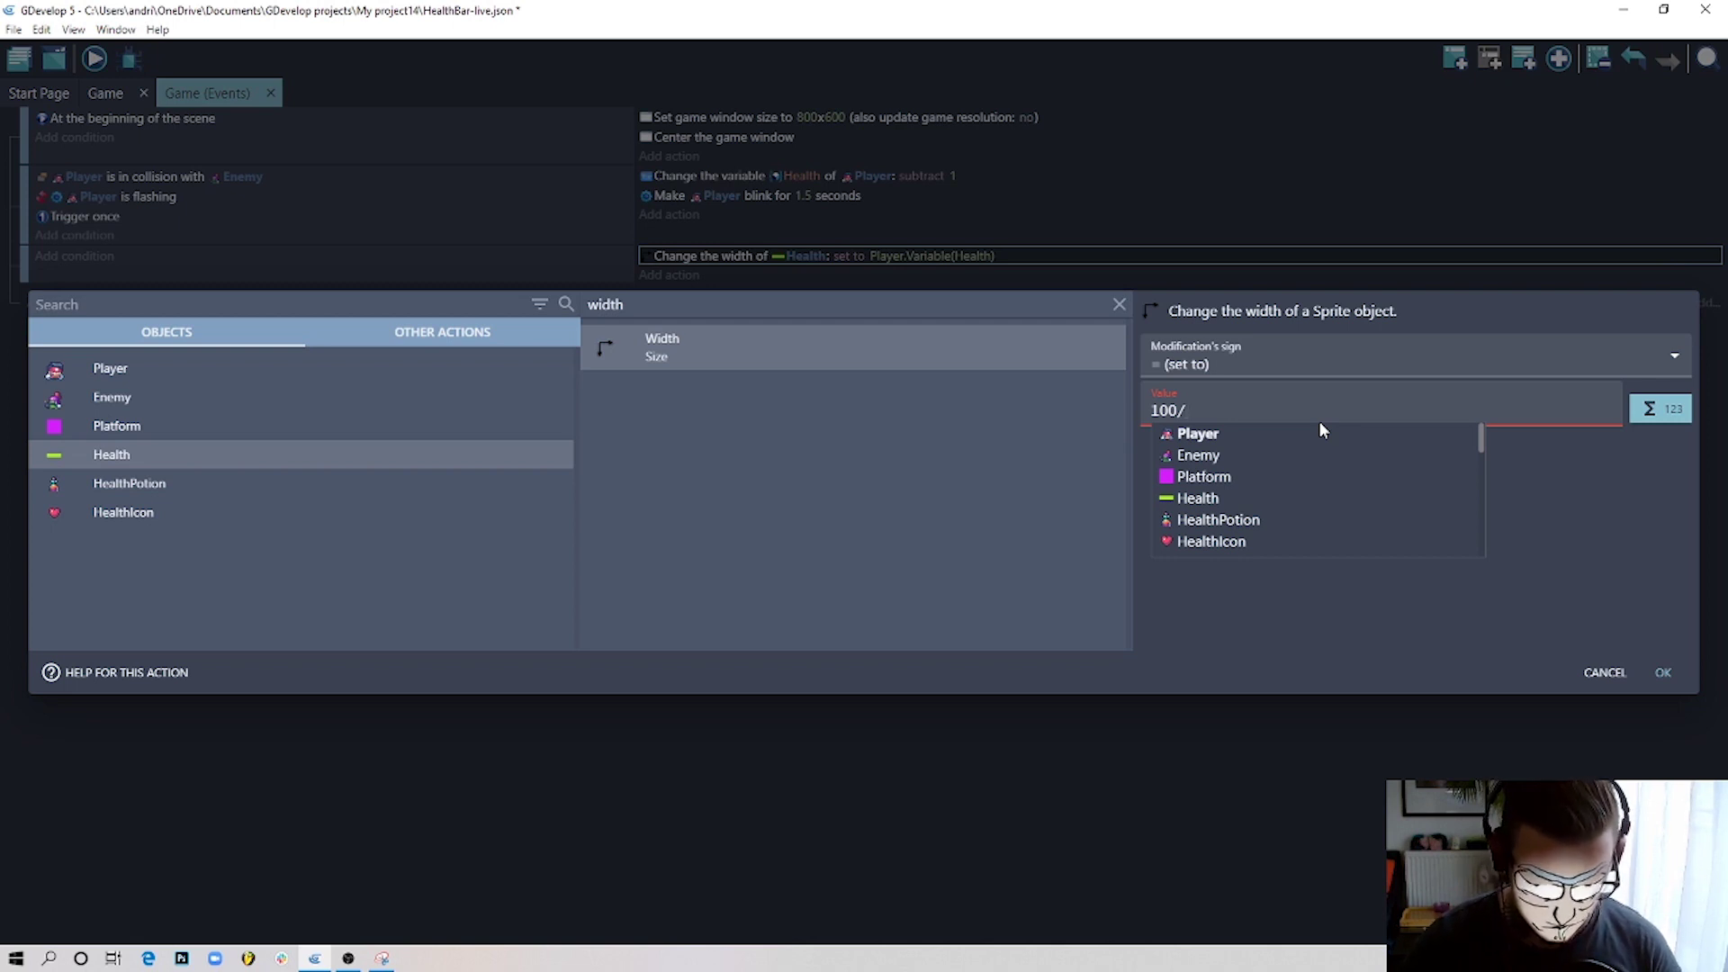
pyautogui.write('play')
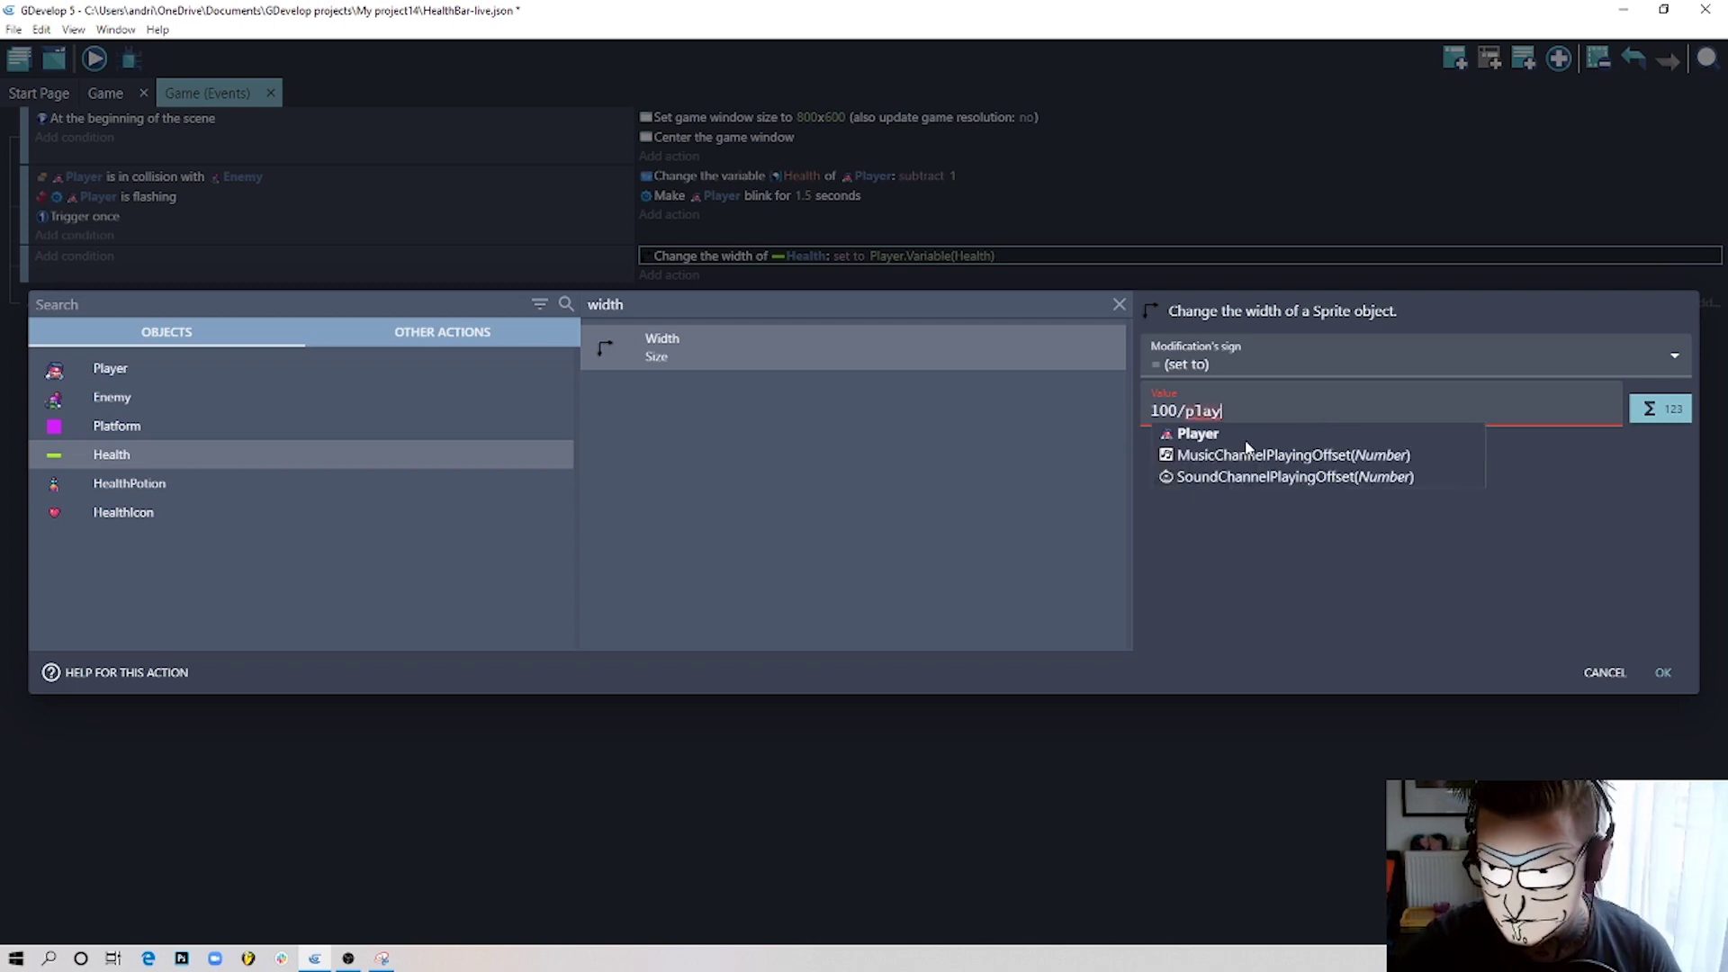
pyautogui.press('Return')
pyautogui.write('var')
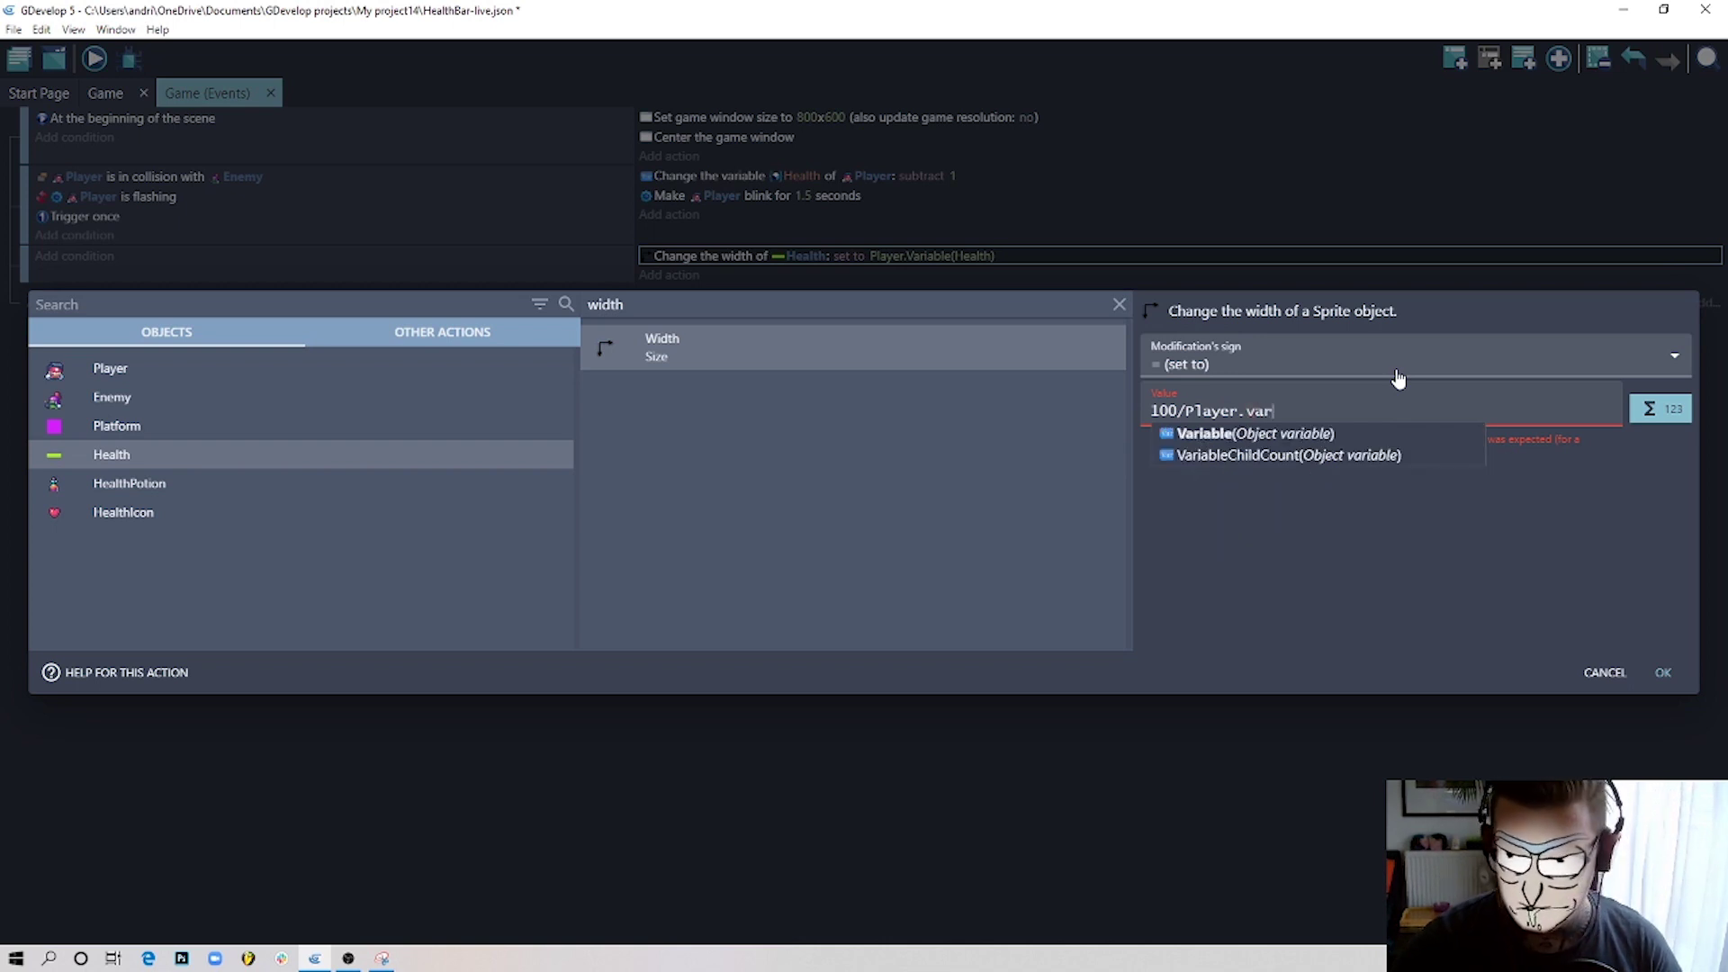
pyautogui.click(1323, 435)
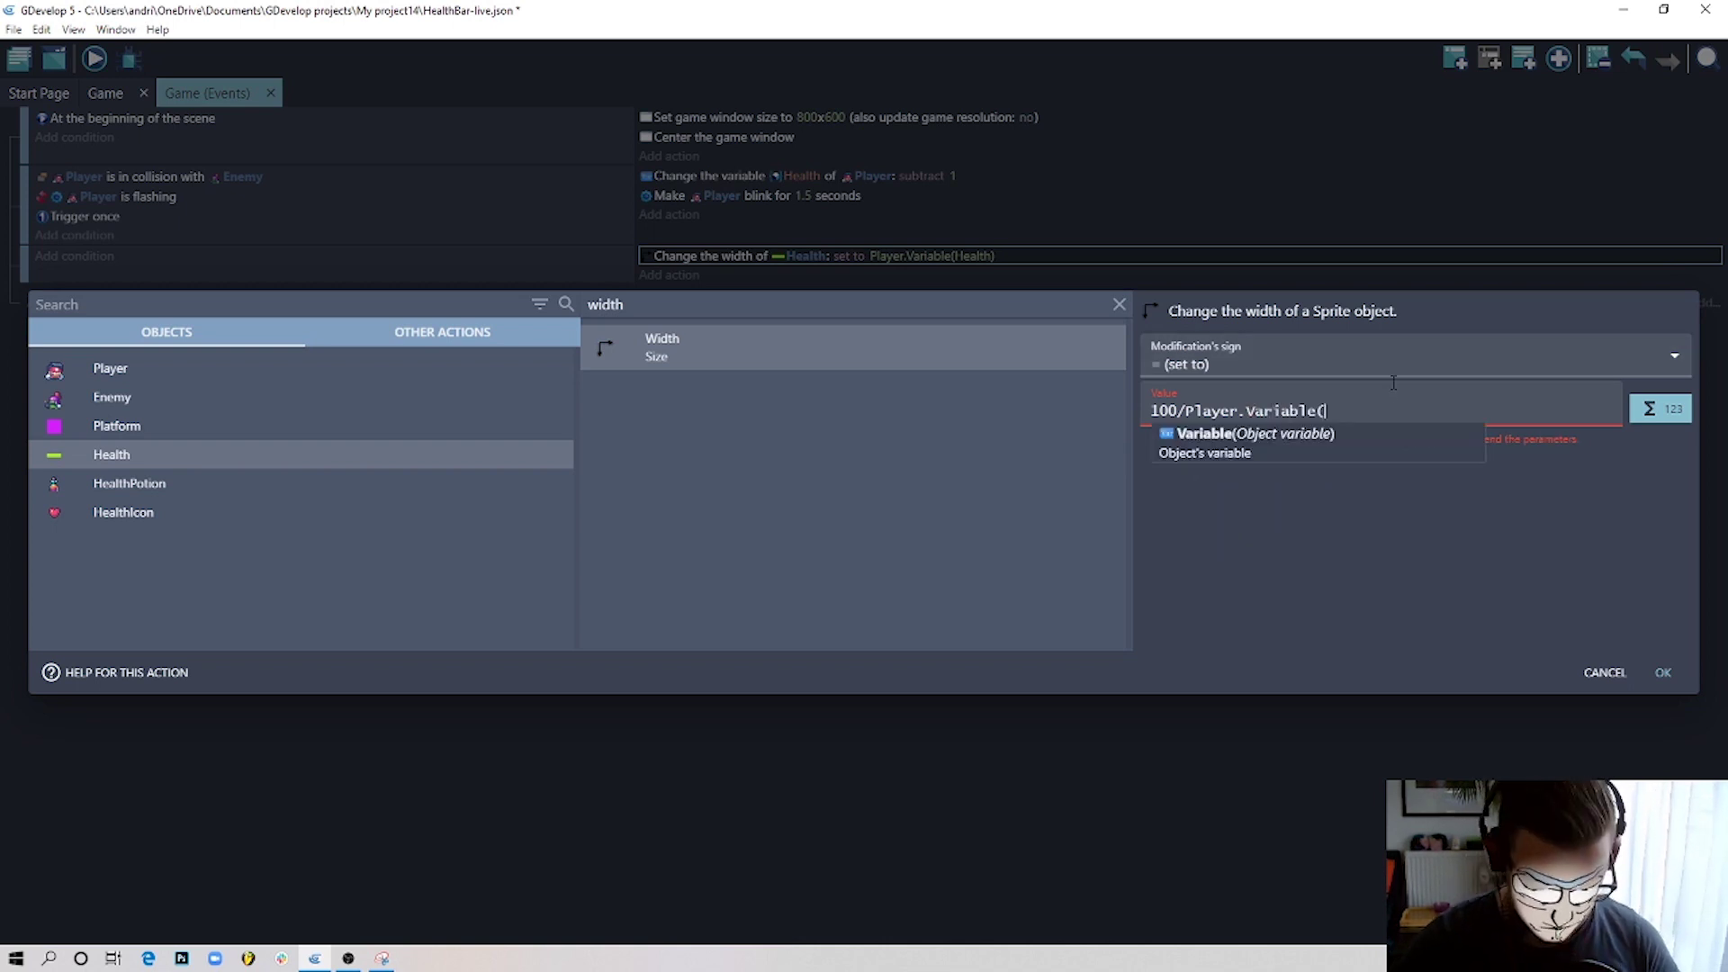
pyautogui.write('MaxHe')
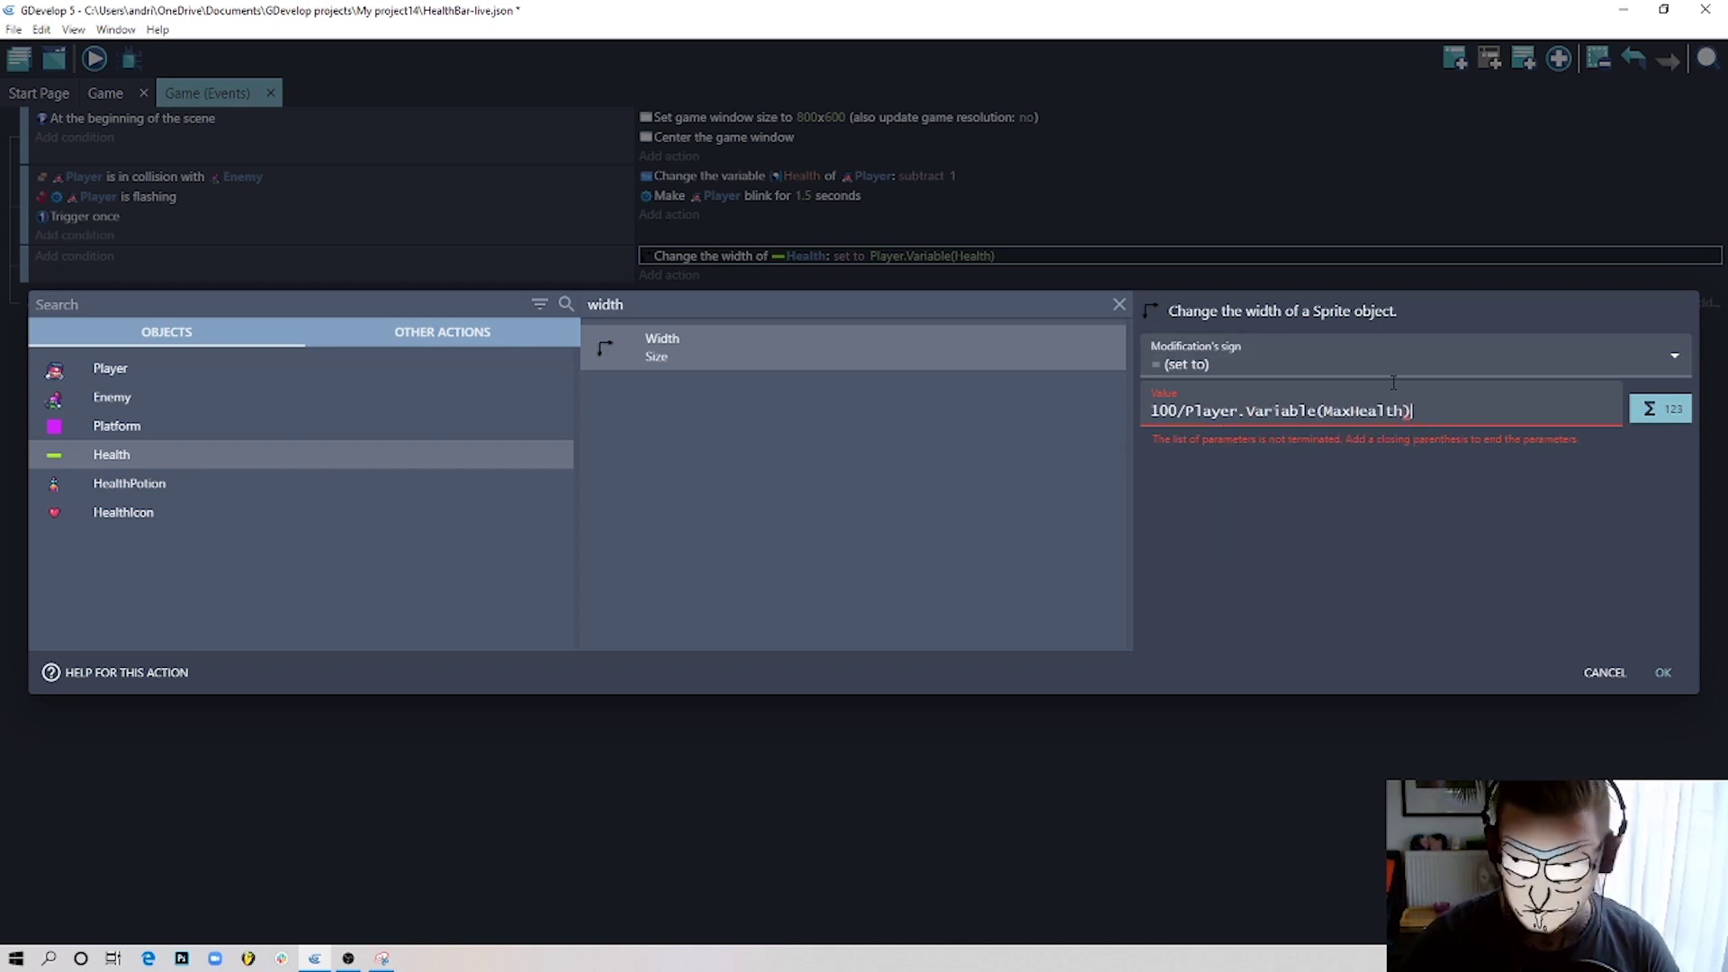
pyautogui.write('alth)')
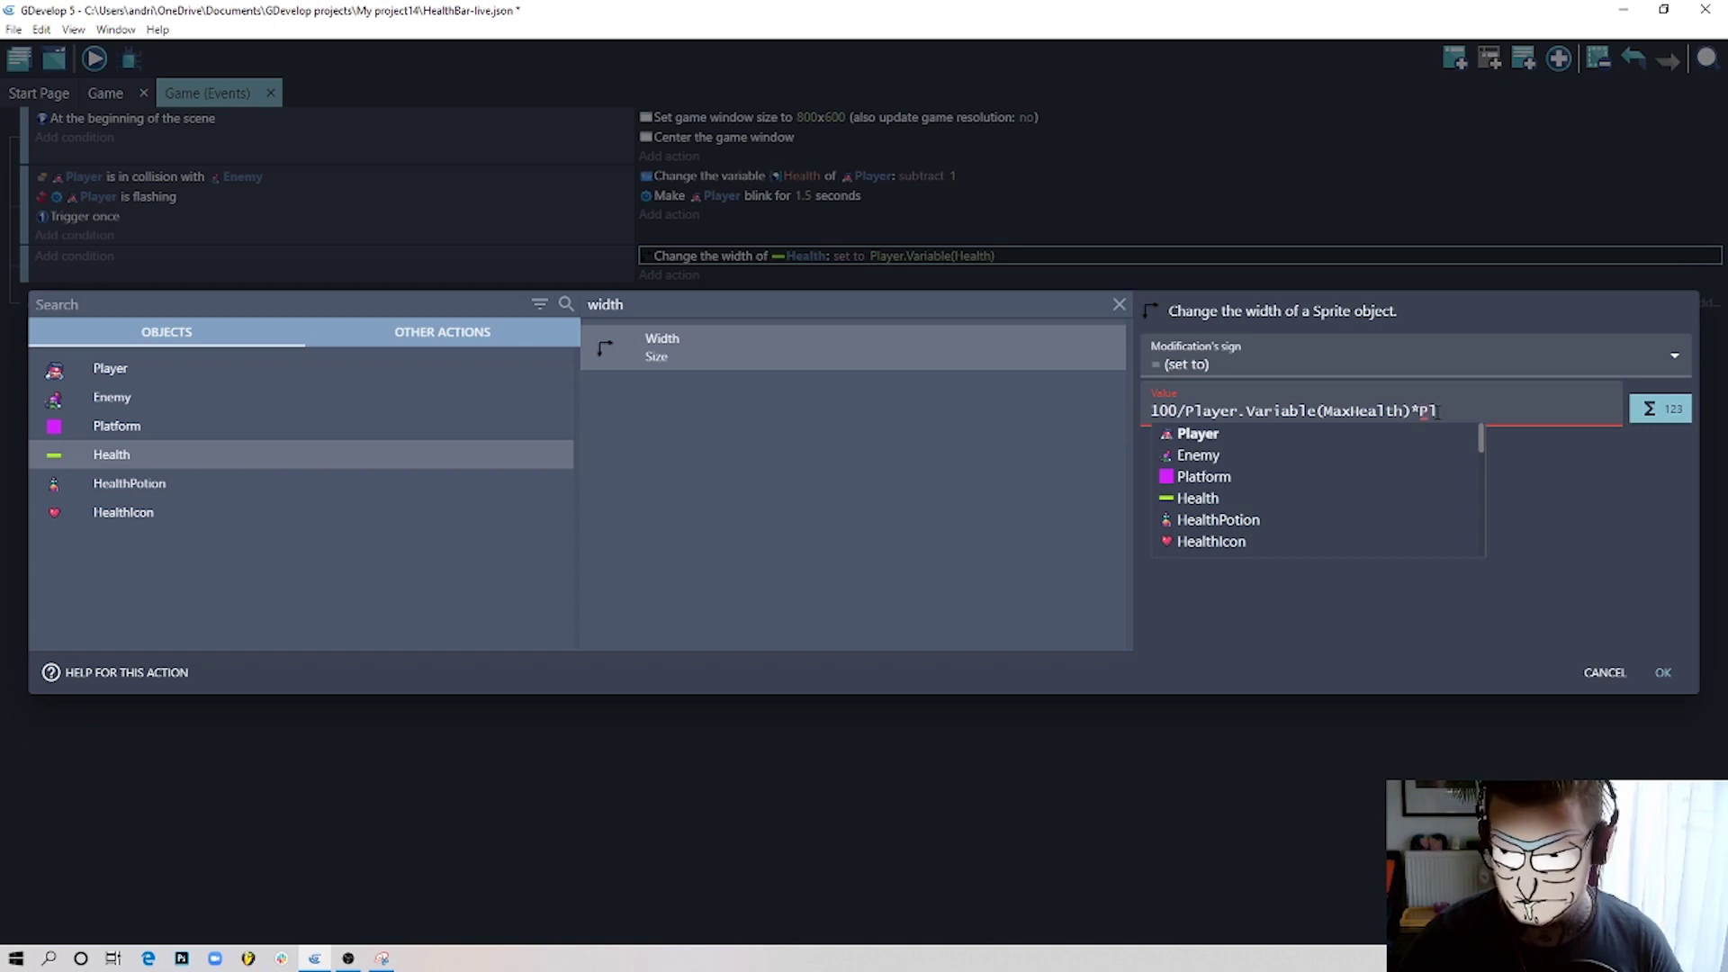
pyautogui.write('ayer.')
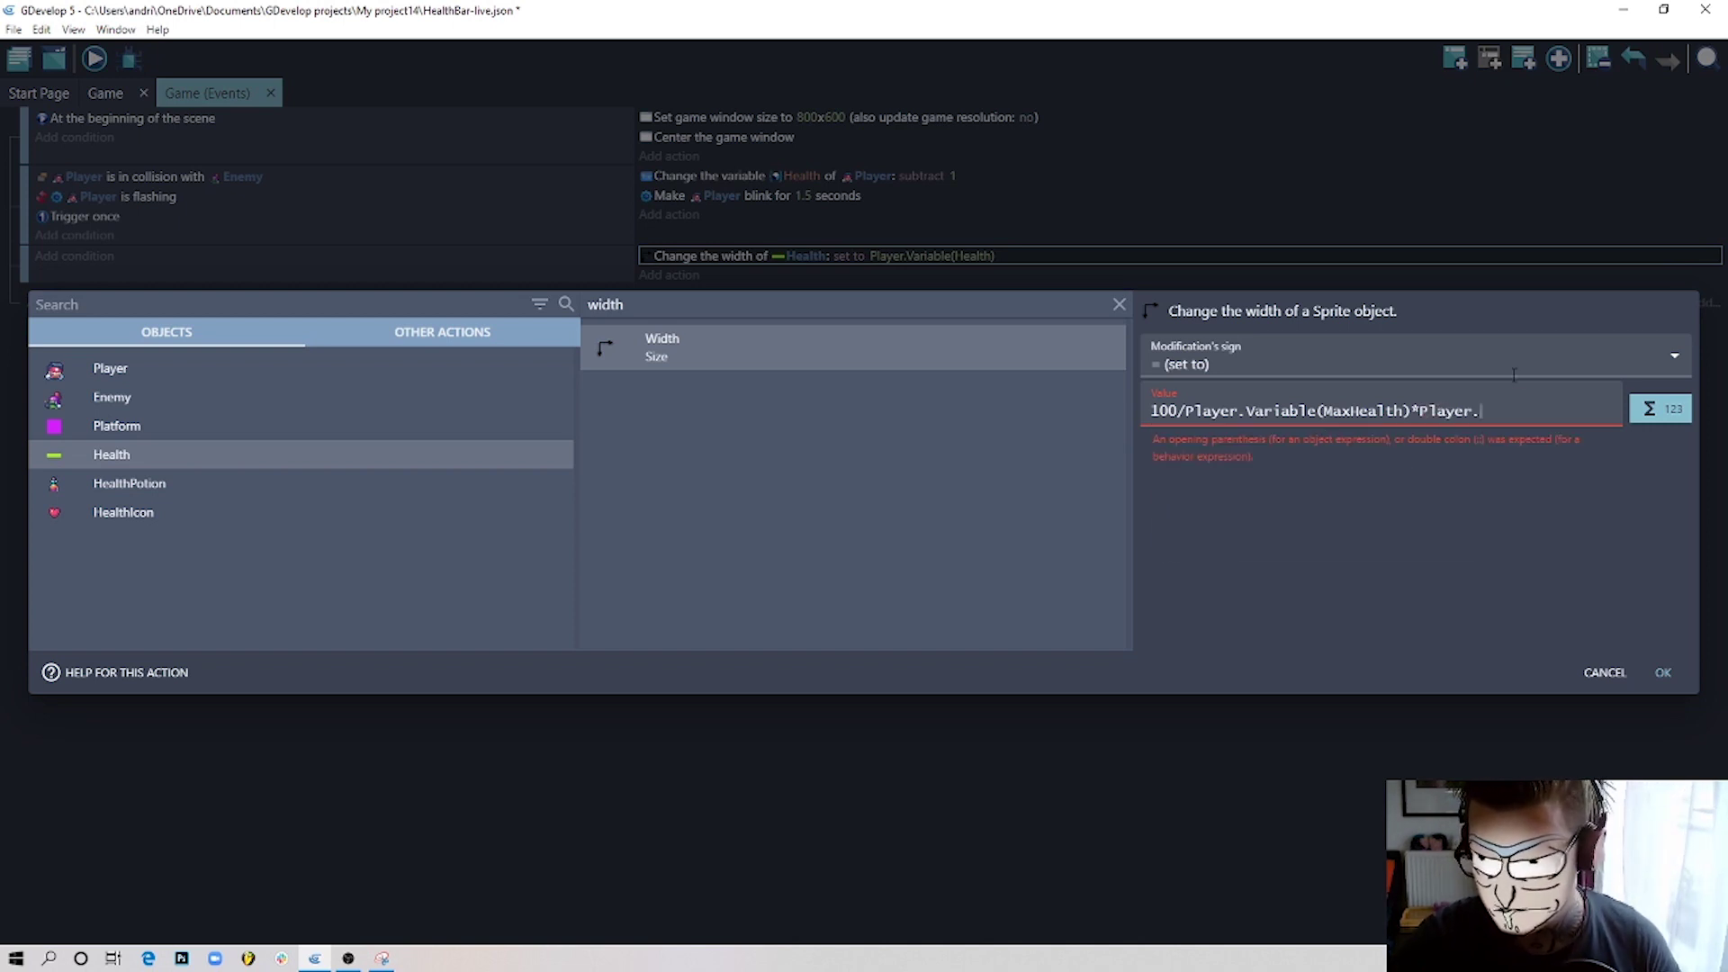
pyautogui.write('Varia')
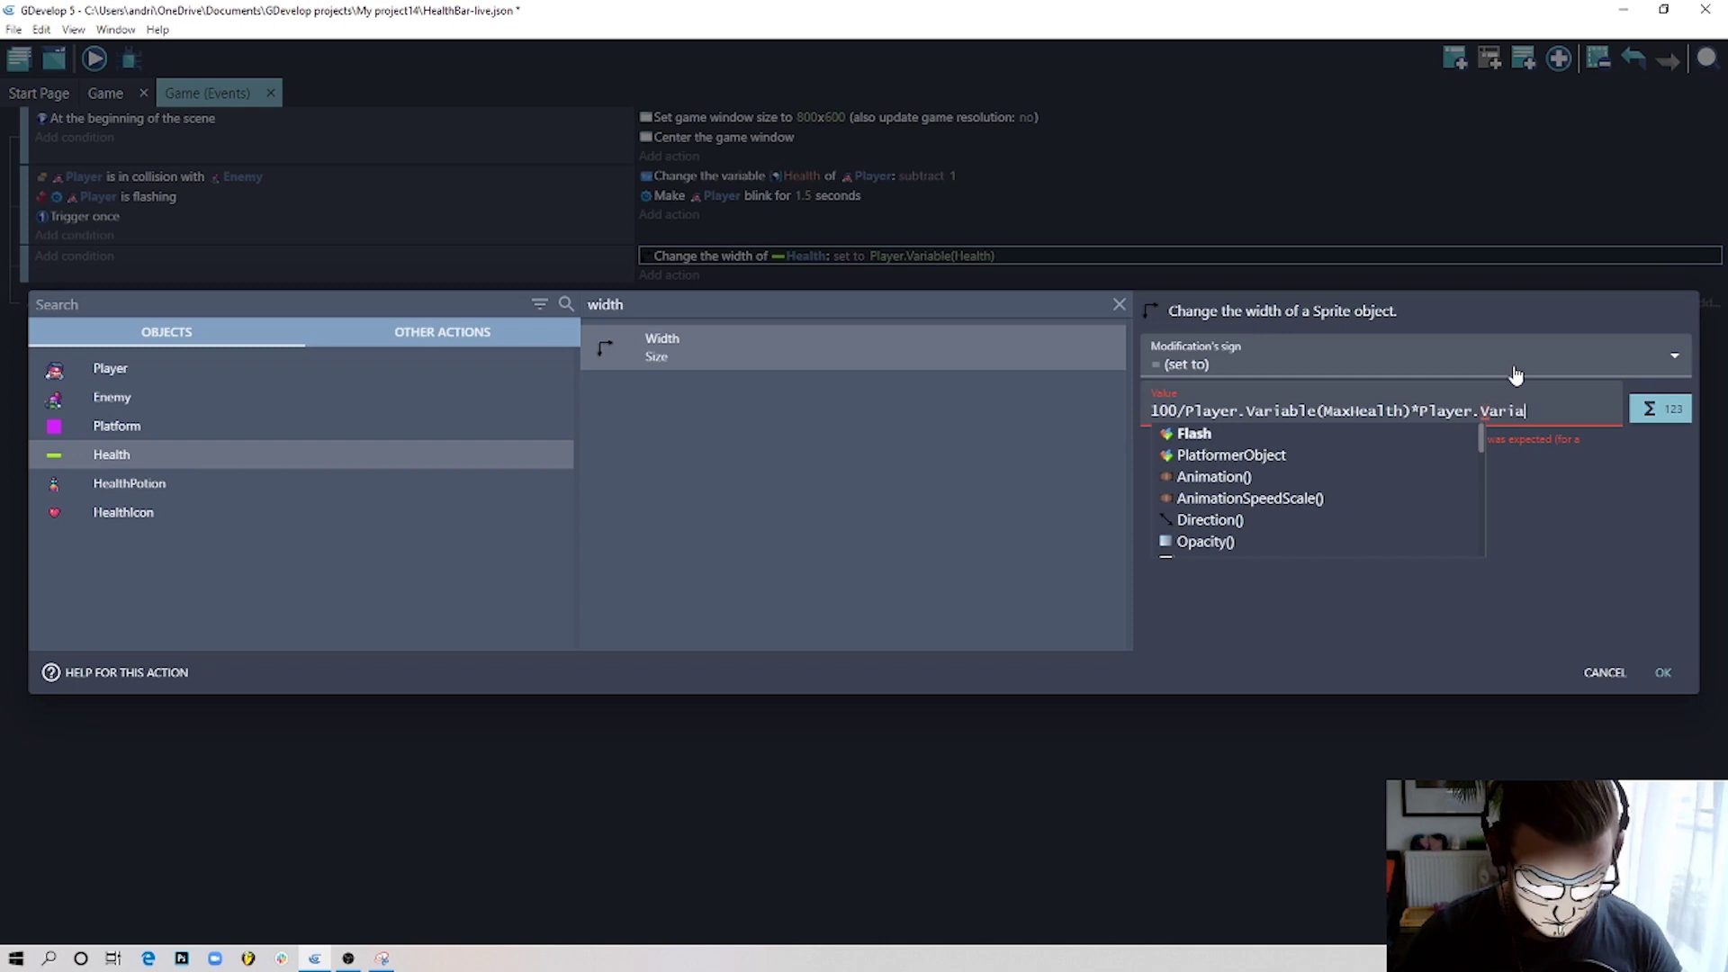
pyautogui.write('ble(Health)')
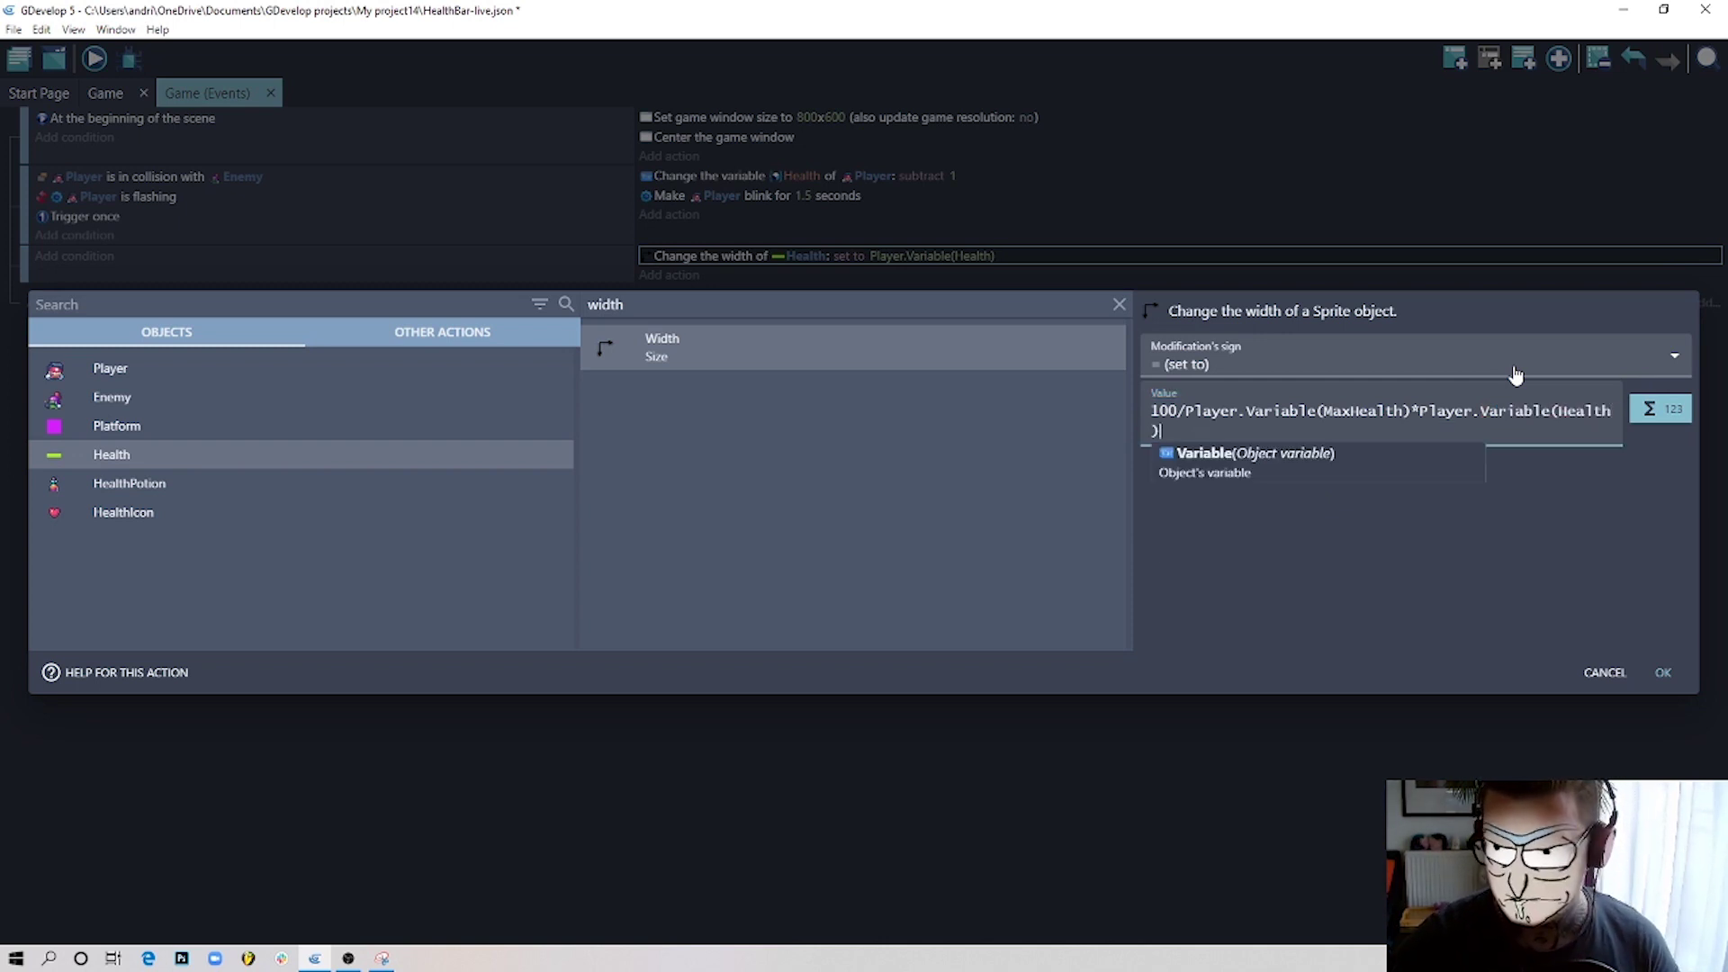
pyautogui.click(1663, 672)
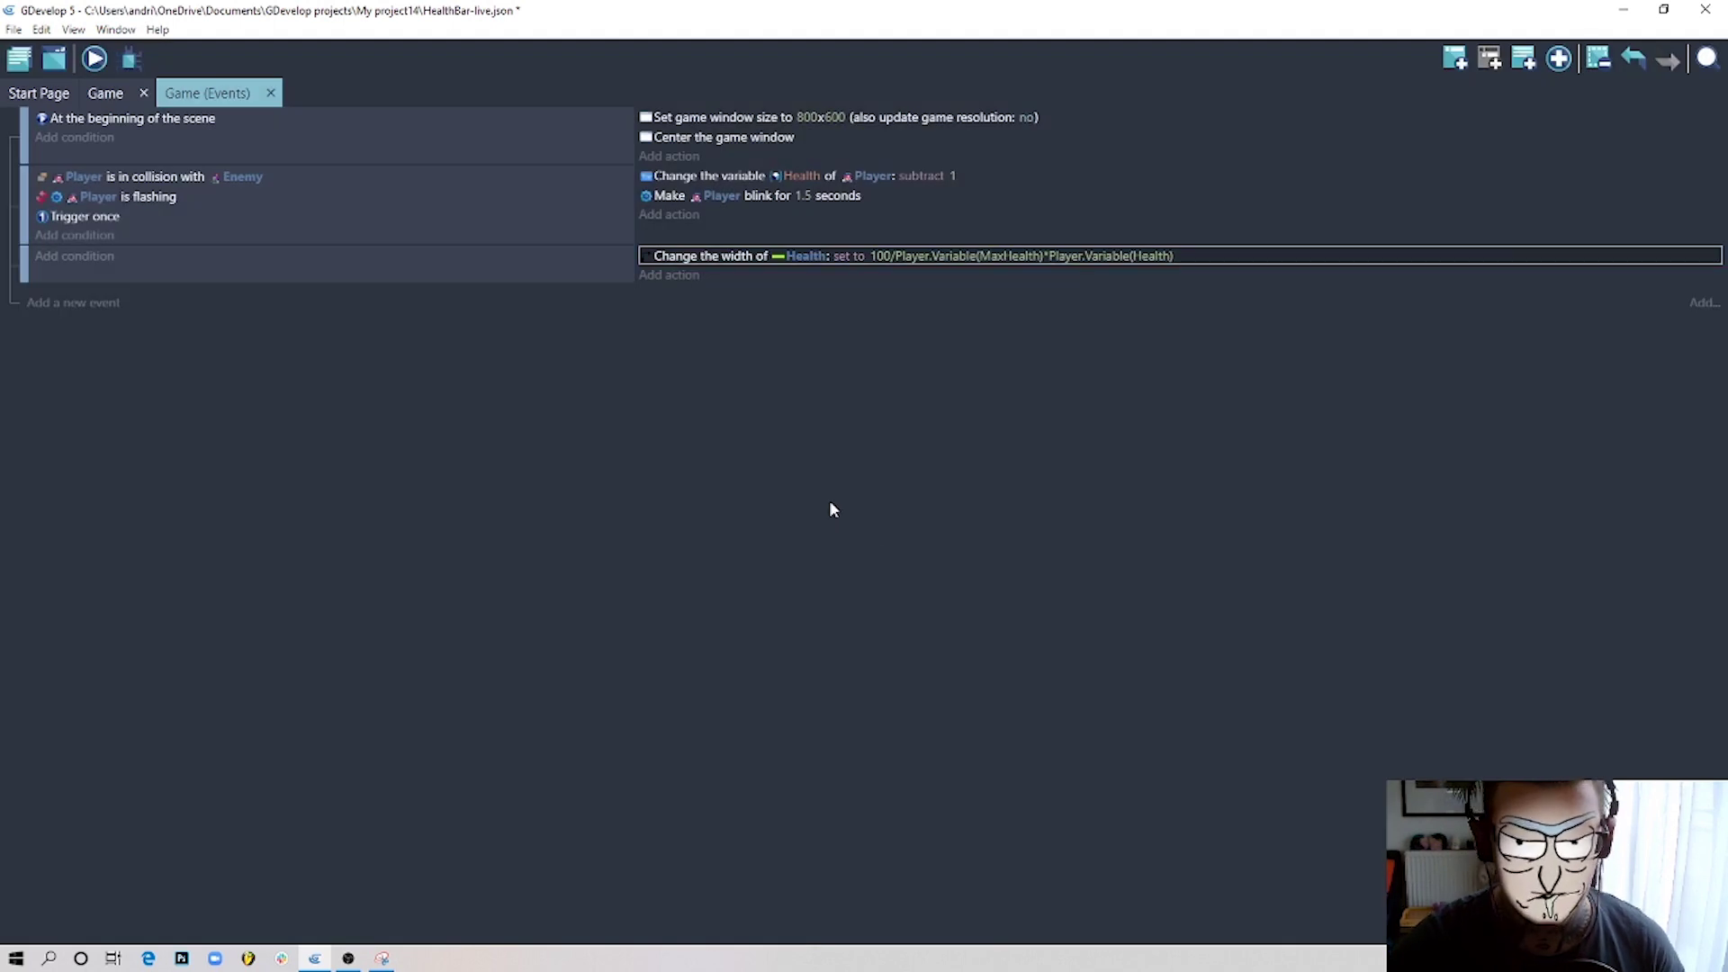
# Select the third event and launch a game preview.
pyautogui.click(116, 257)
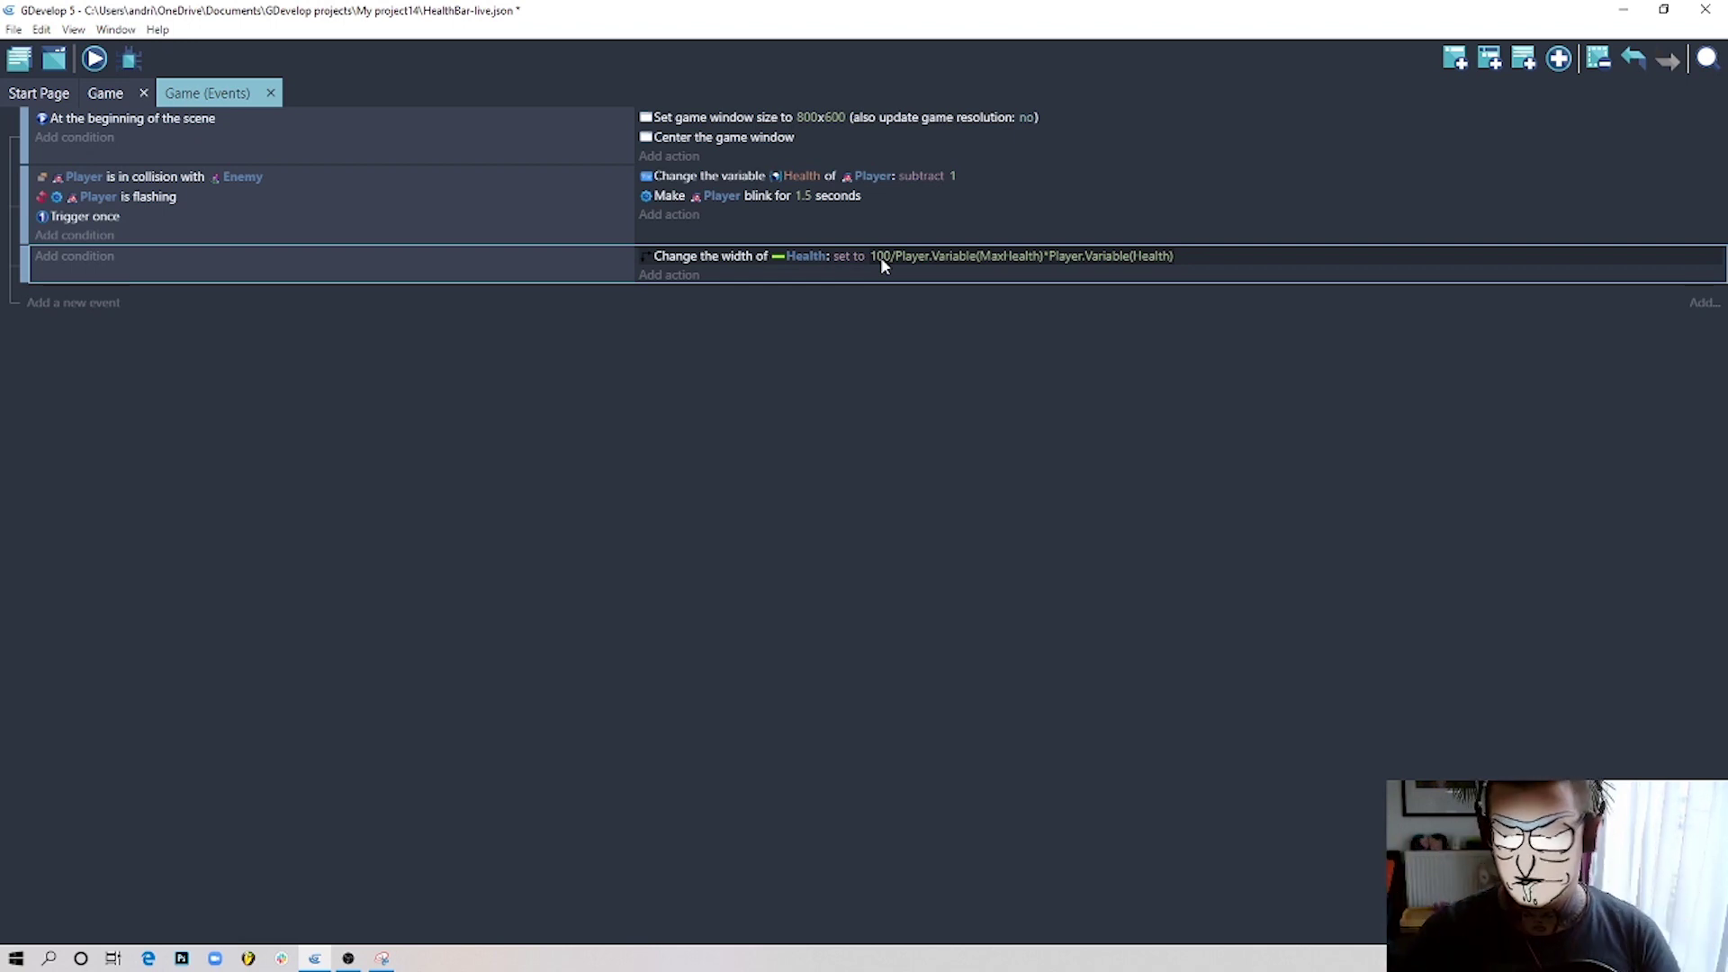
pyautogui.click(93, 58)
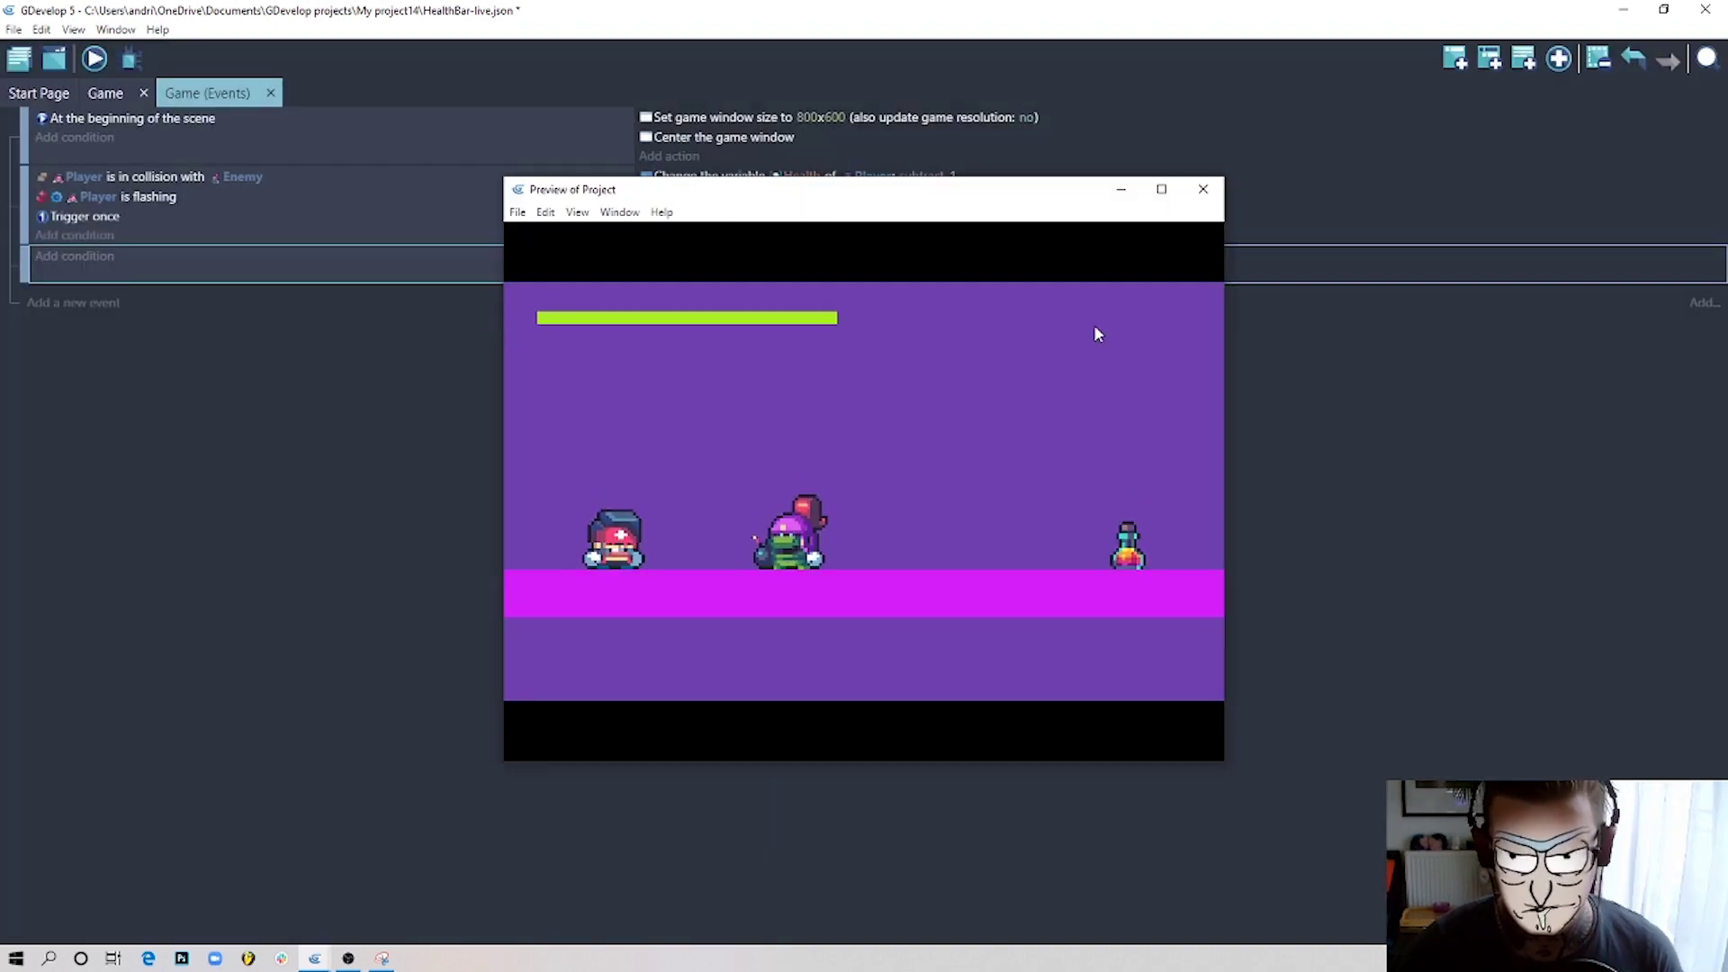
# Run and jump the Player through the Enemy to watch the bar shrink, then close the preview.
pyautogui.press('Right')
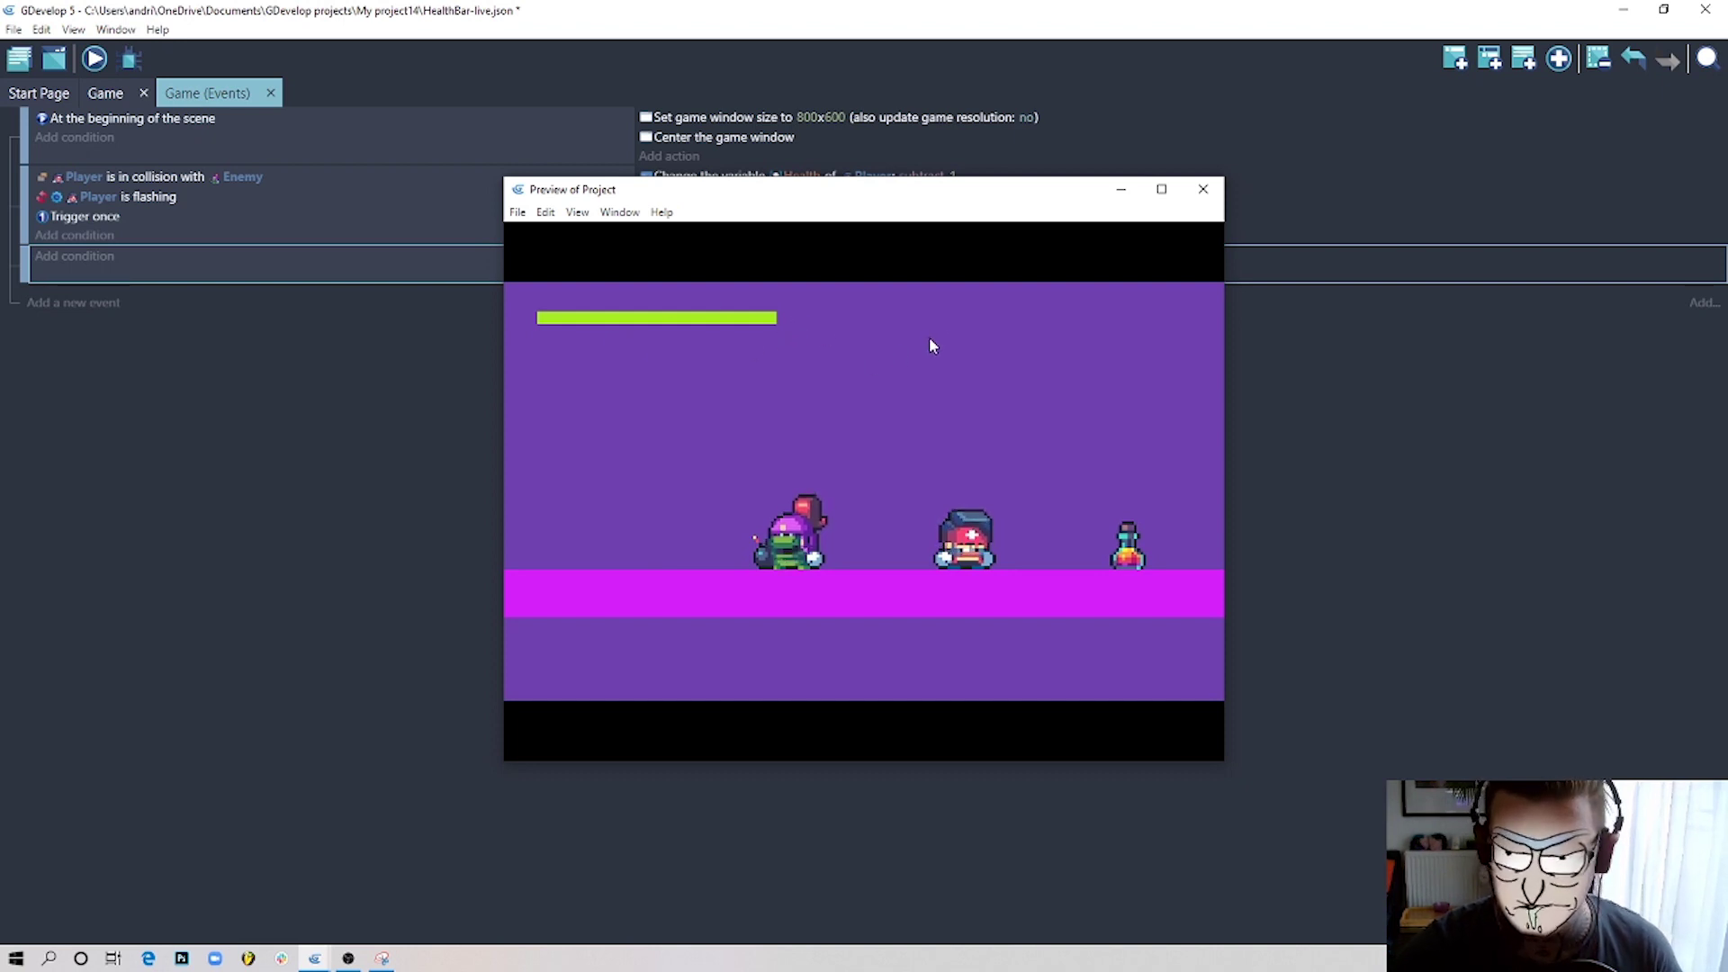
pyautogui.press('space')
pyautogui.press('Left')
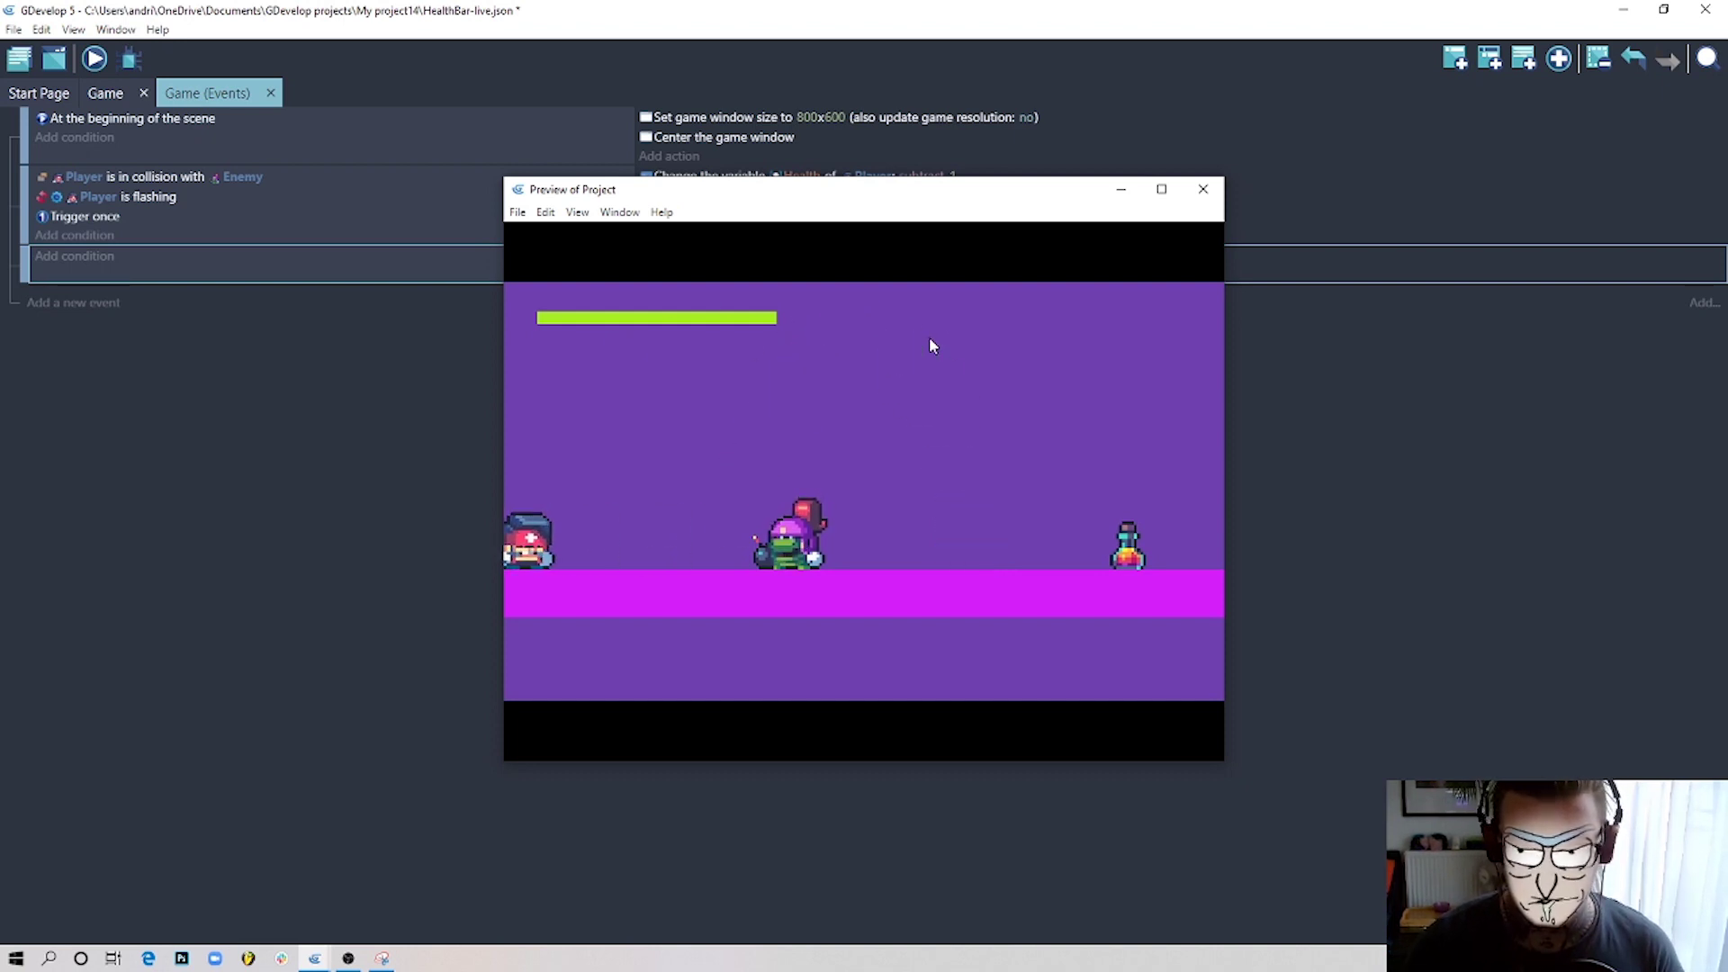
pyautogui.press('Right')
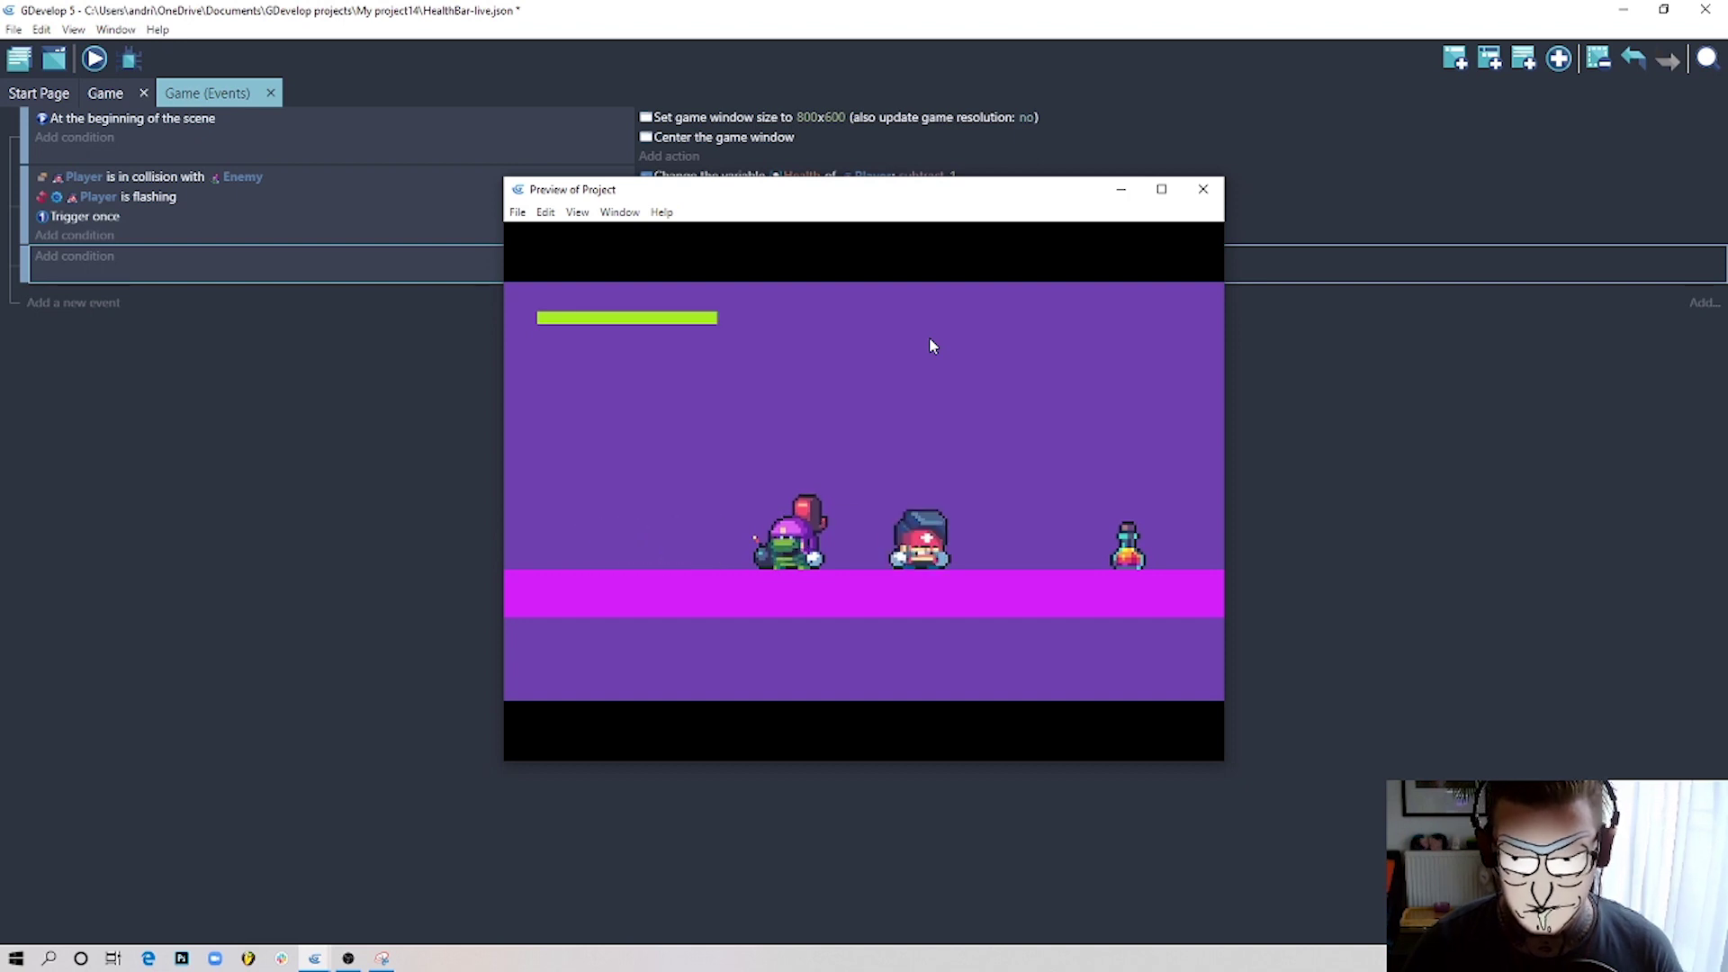
pyautogui.press('Left')
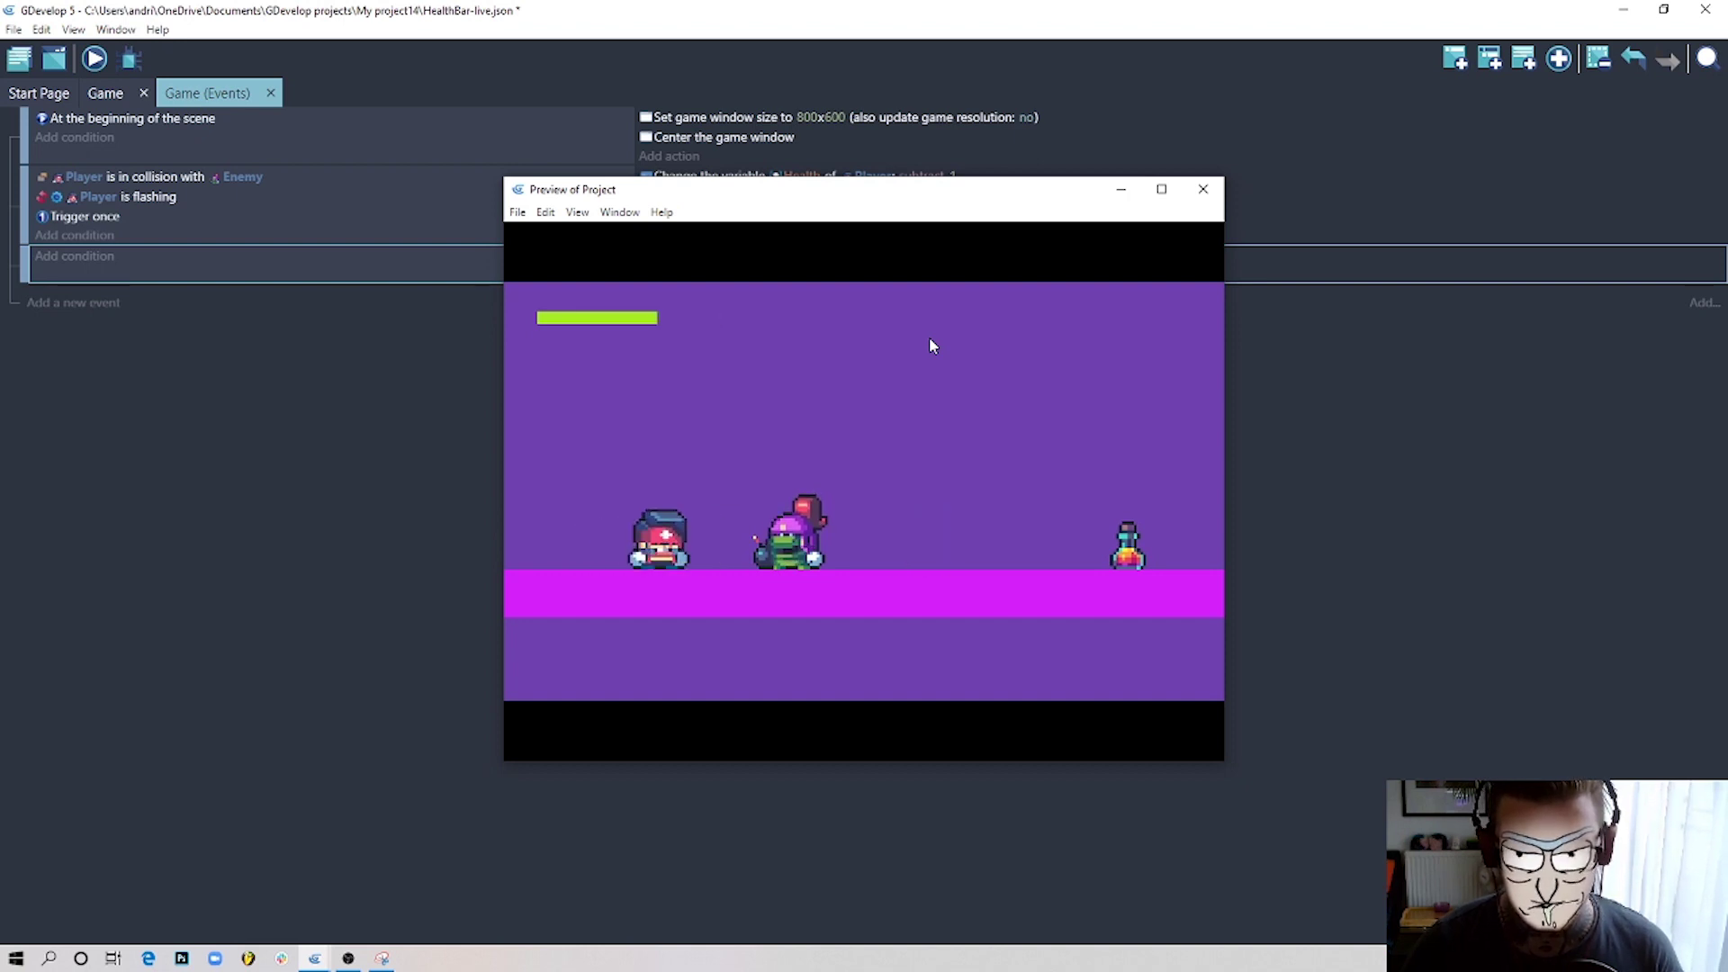
pyautogui.press('Right')
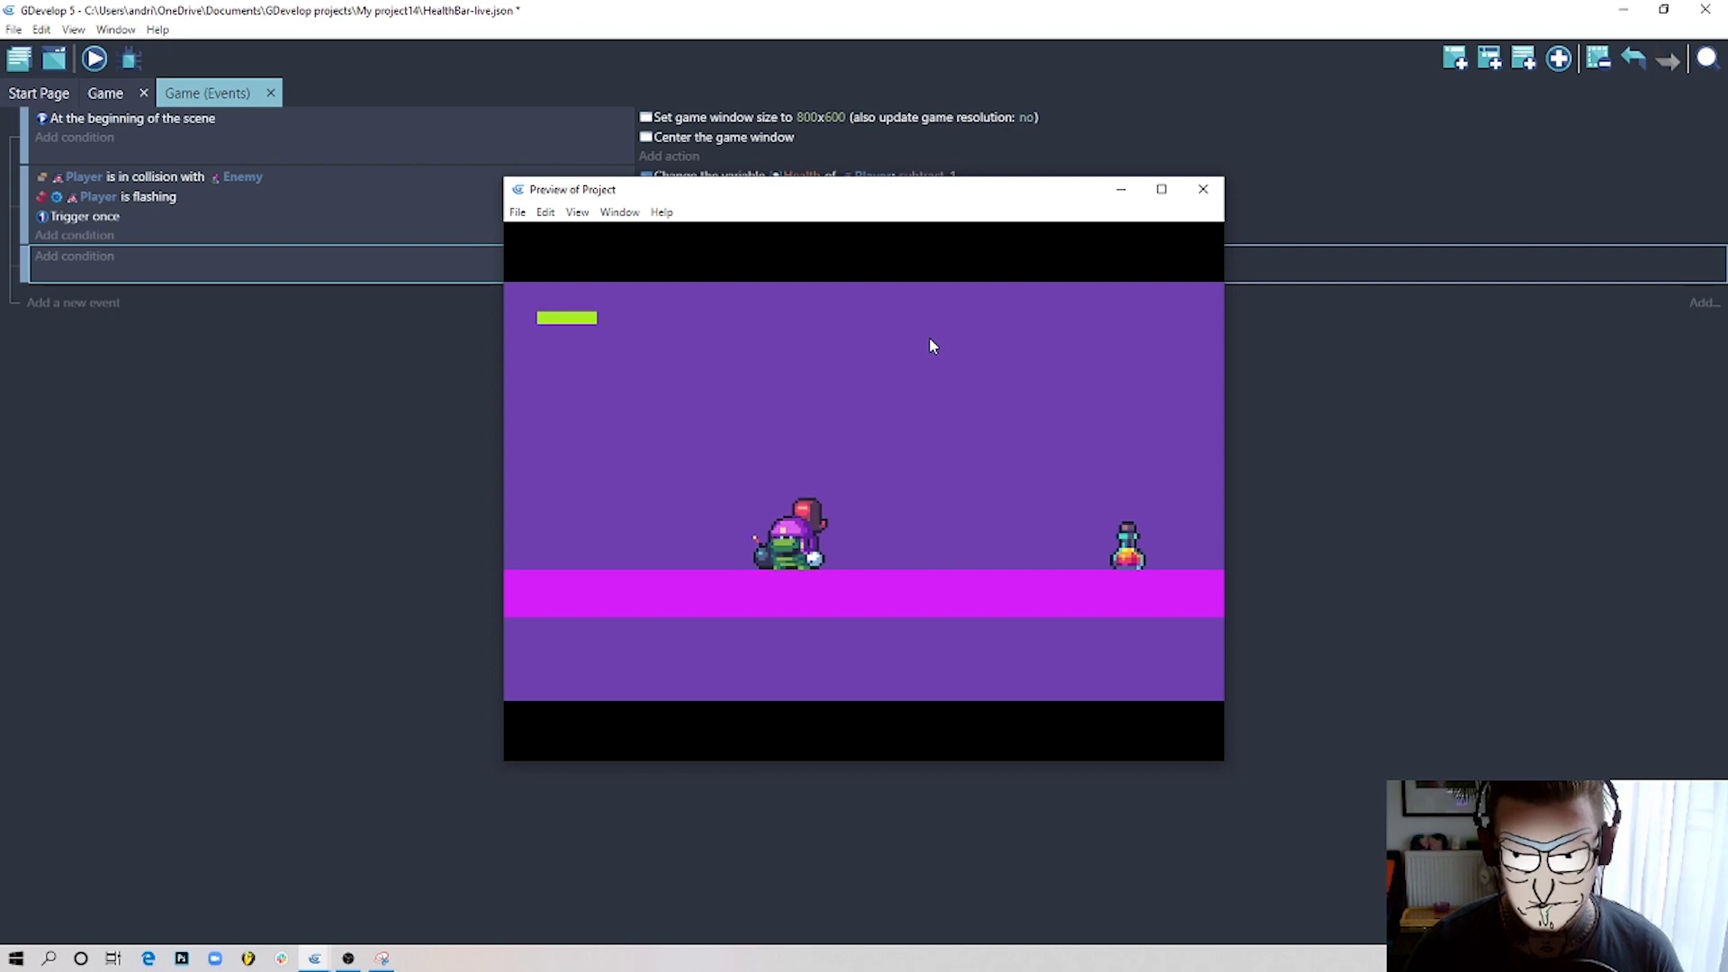
pyautogui.press('Left')
pyautogui.click(1202, 189)
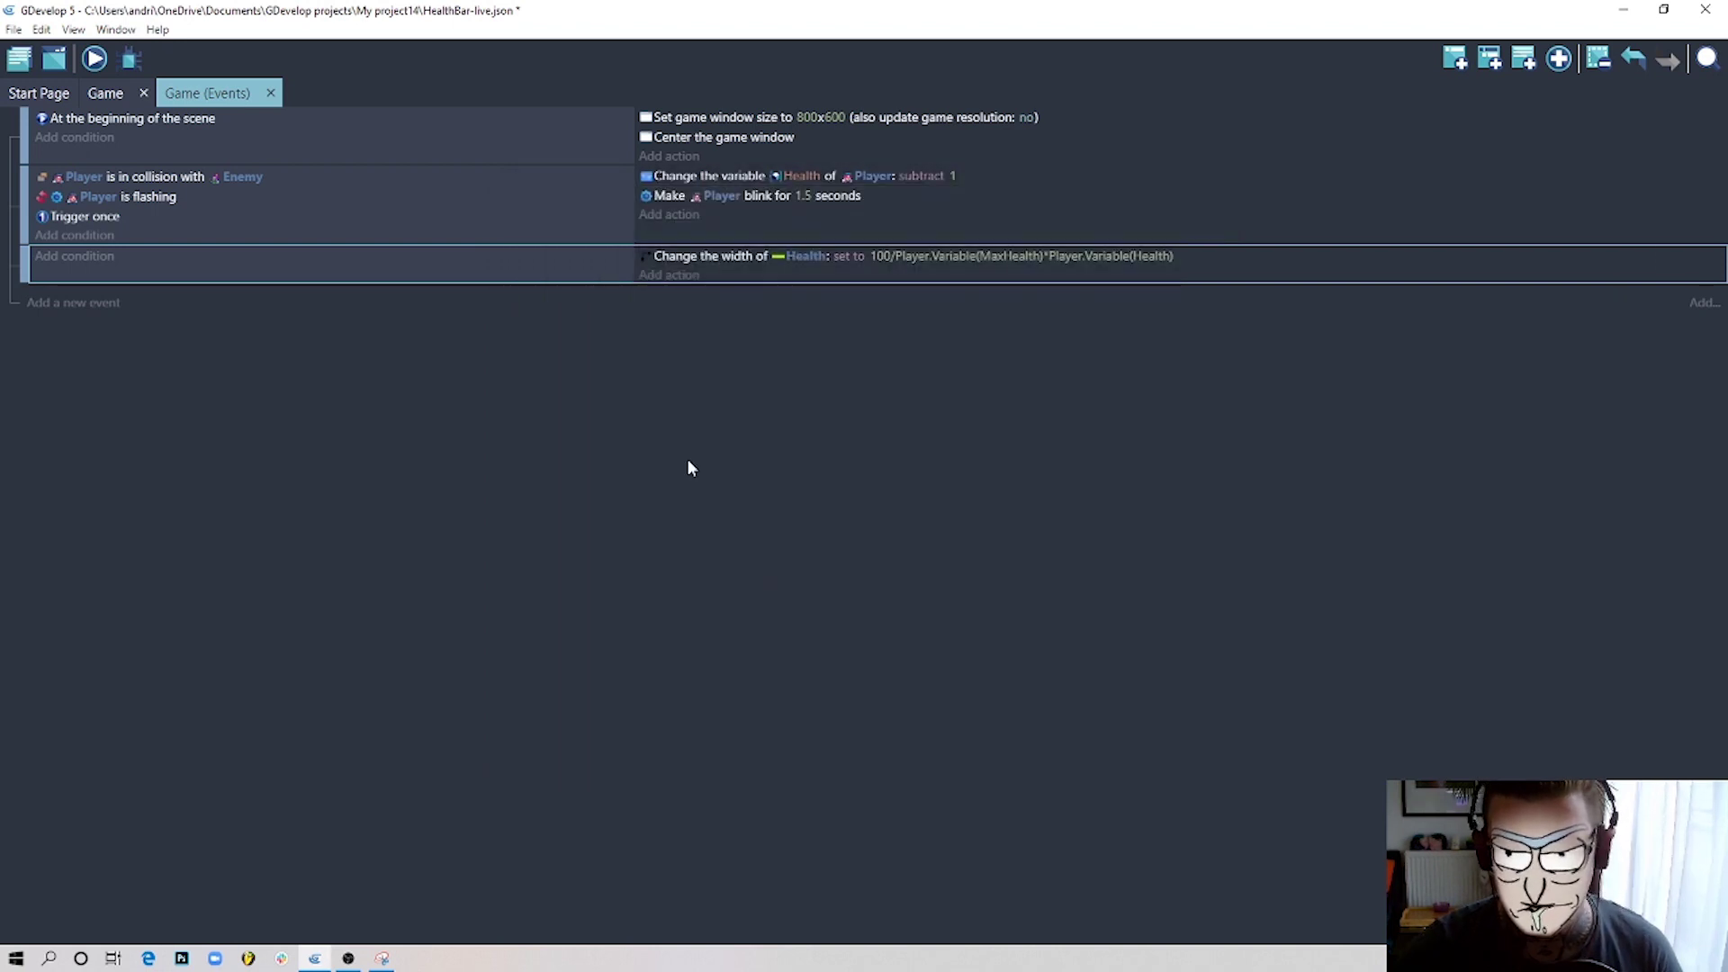
# Select the Health width event and insert a new empty event beneath it.
pyautogui.click(1215, 259)
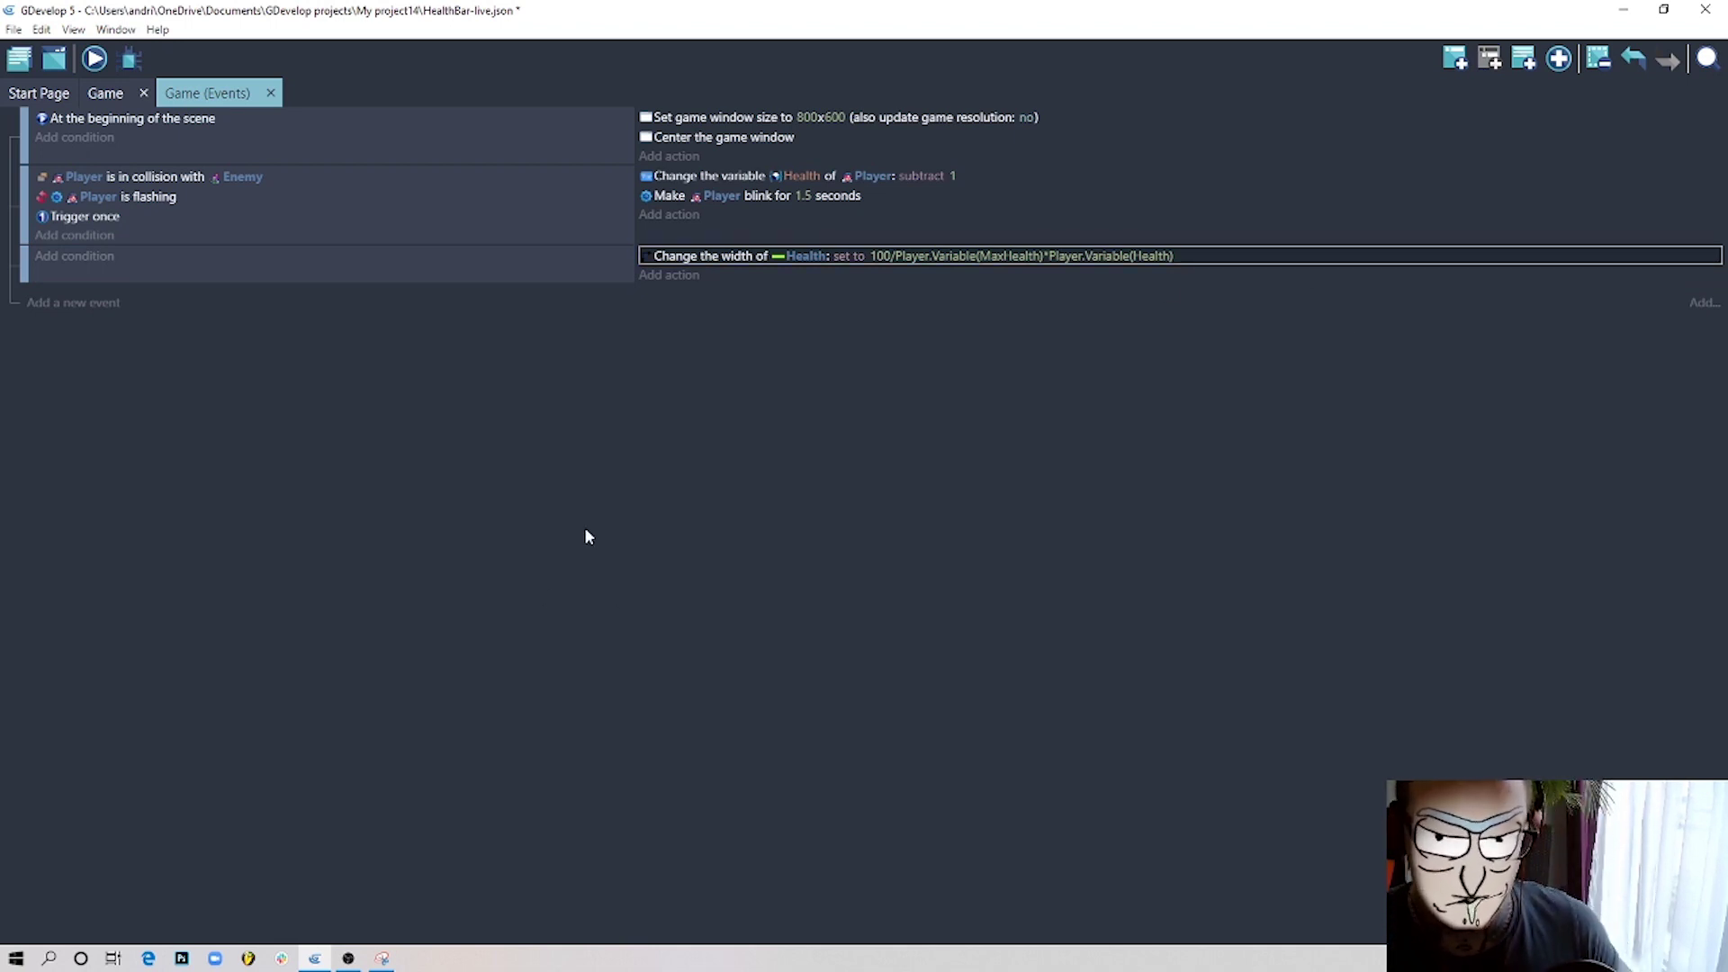
pyautogui.click(365, 268)
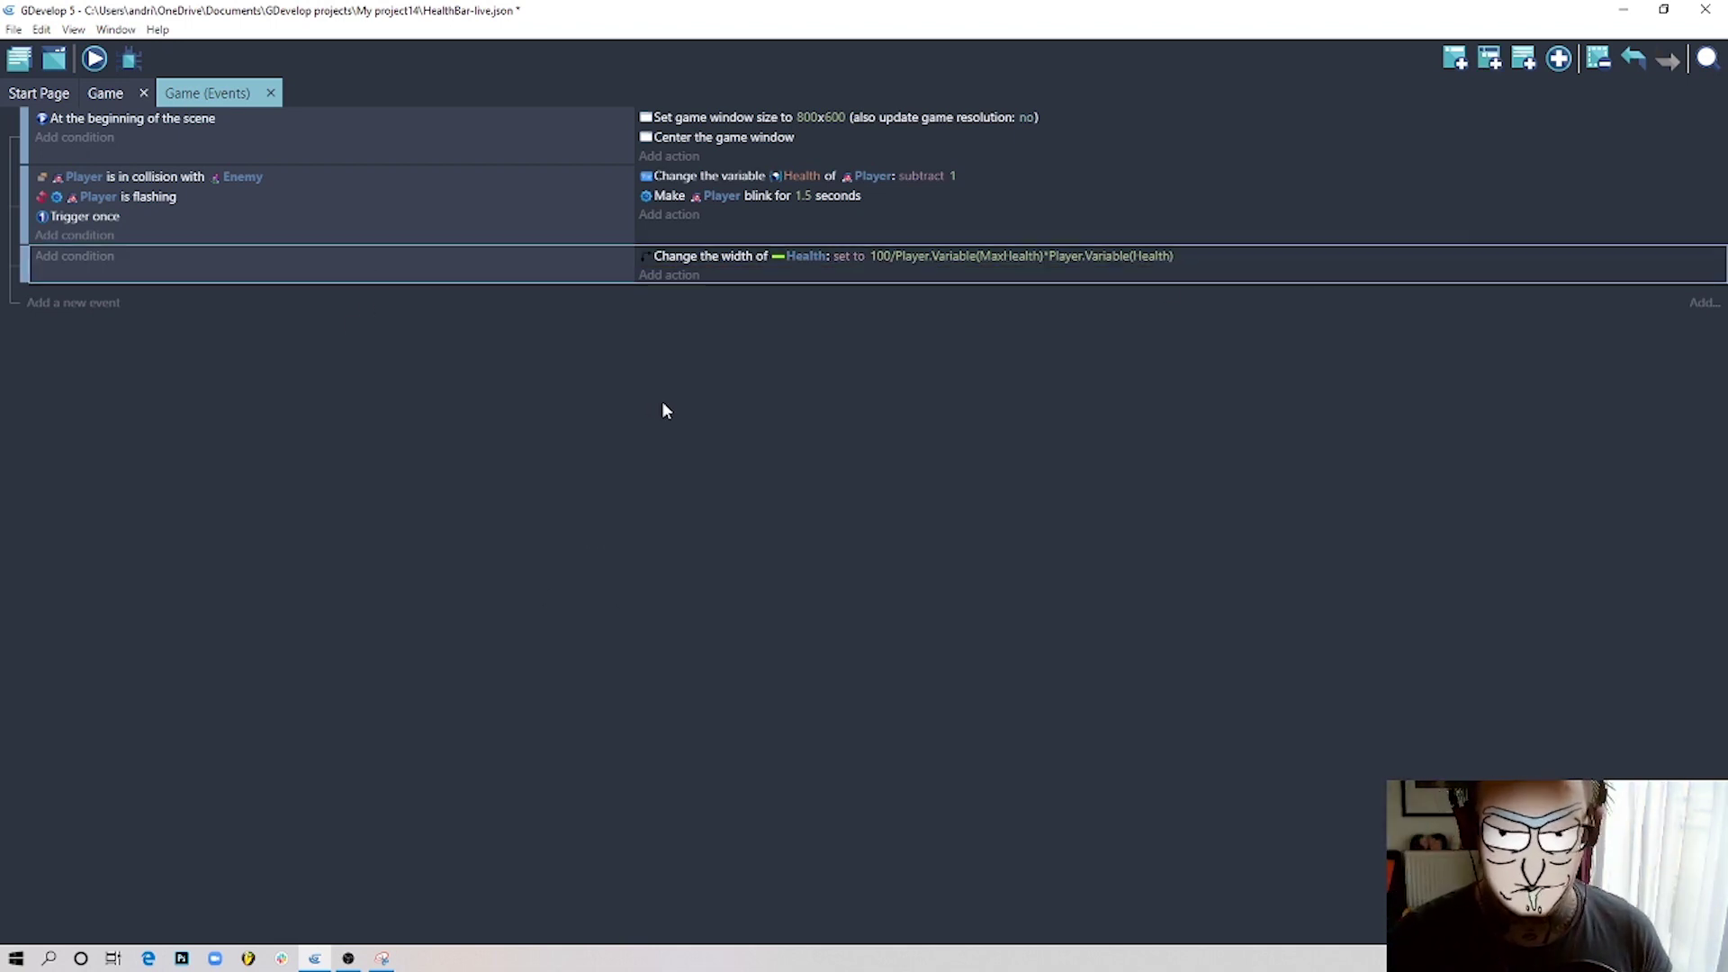
pyautogui.click(1456, 60)
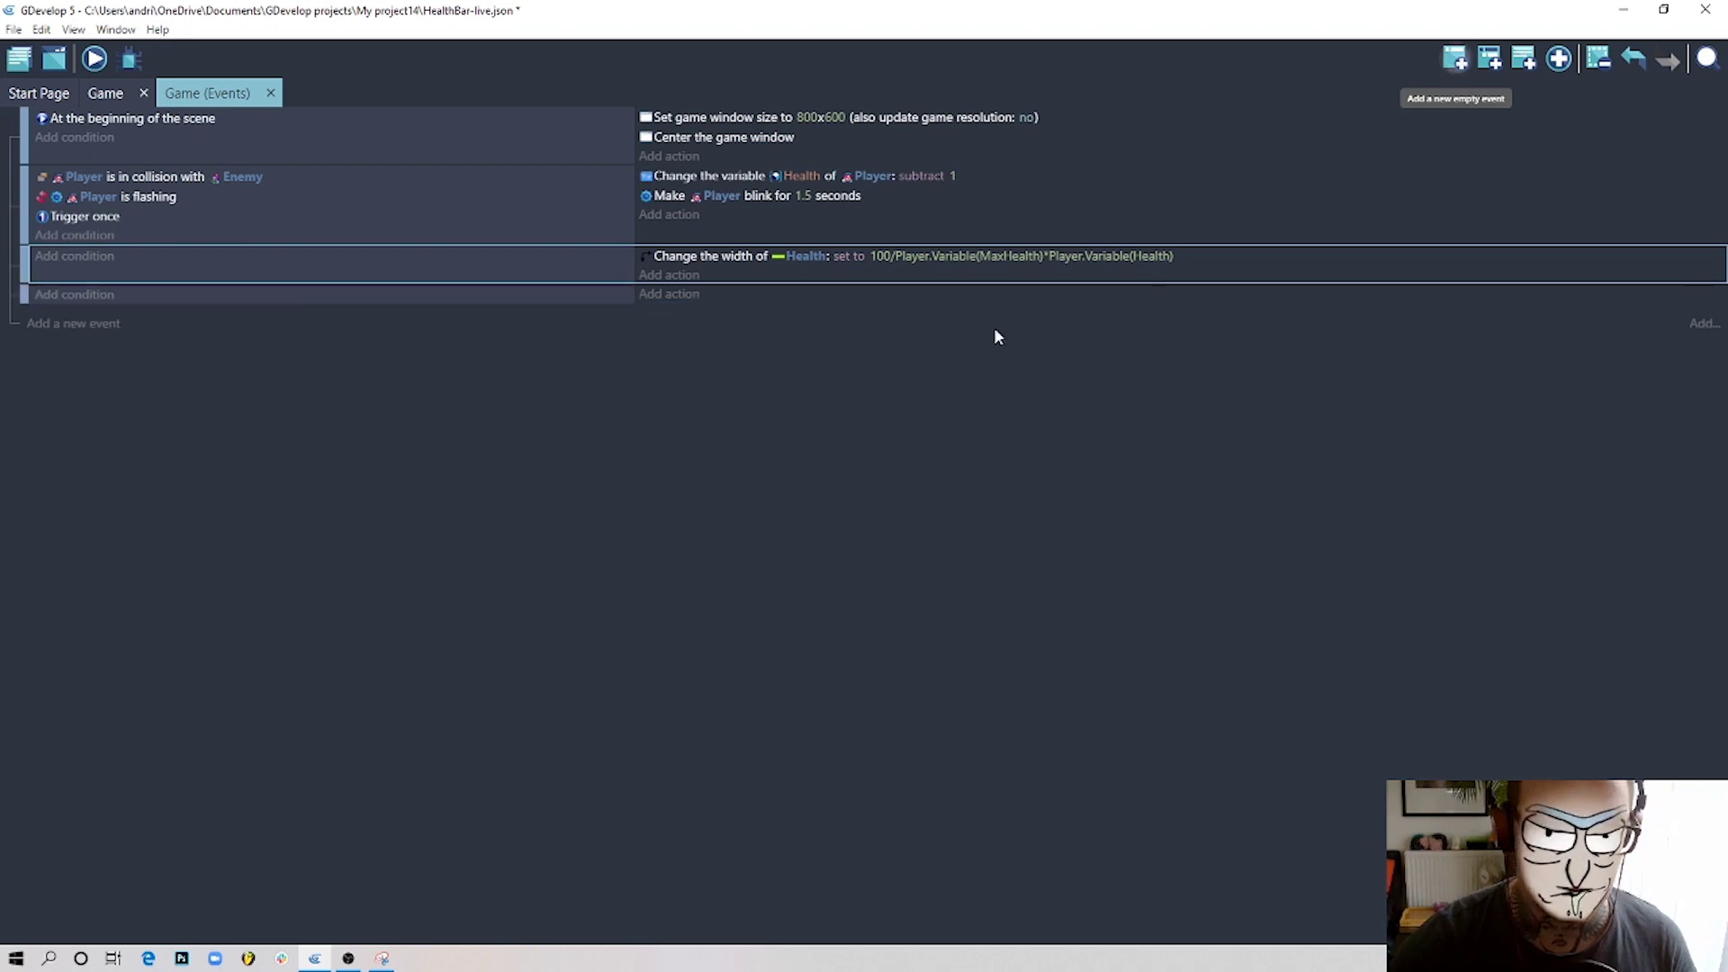
pyautogui.click(65, 297)
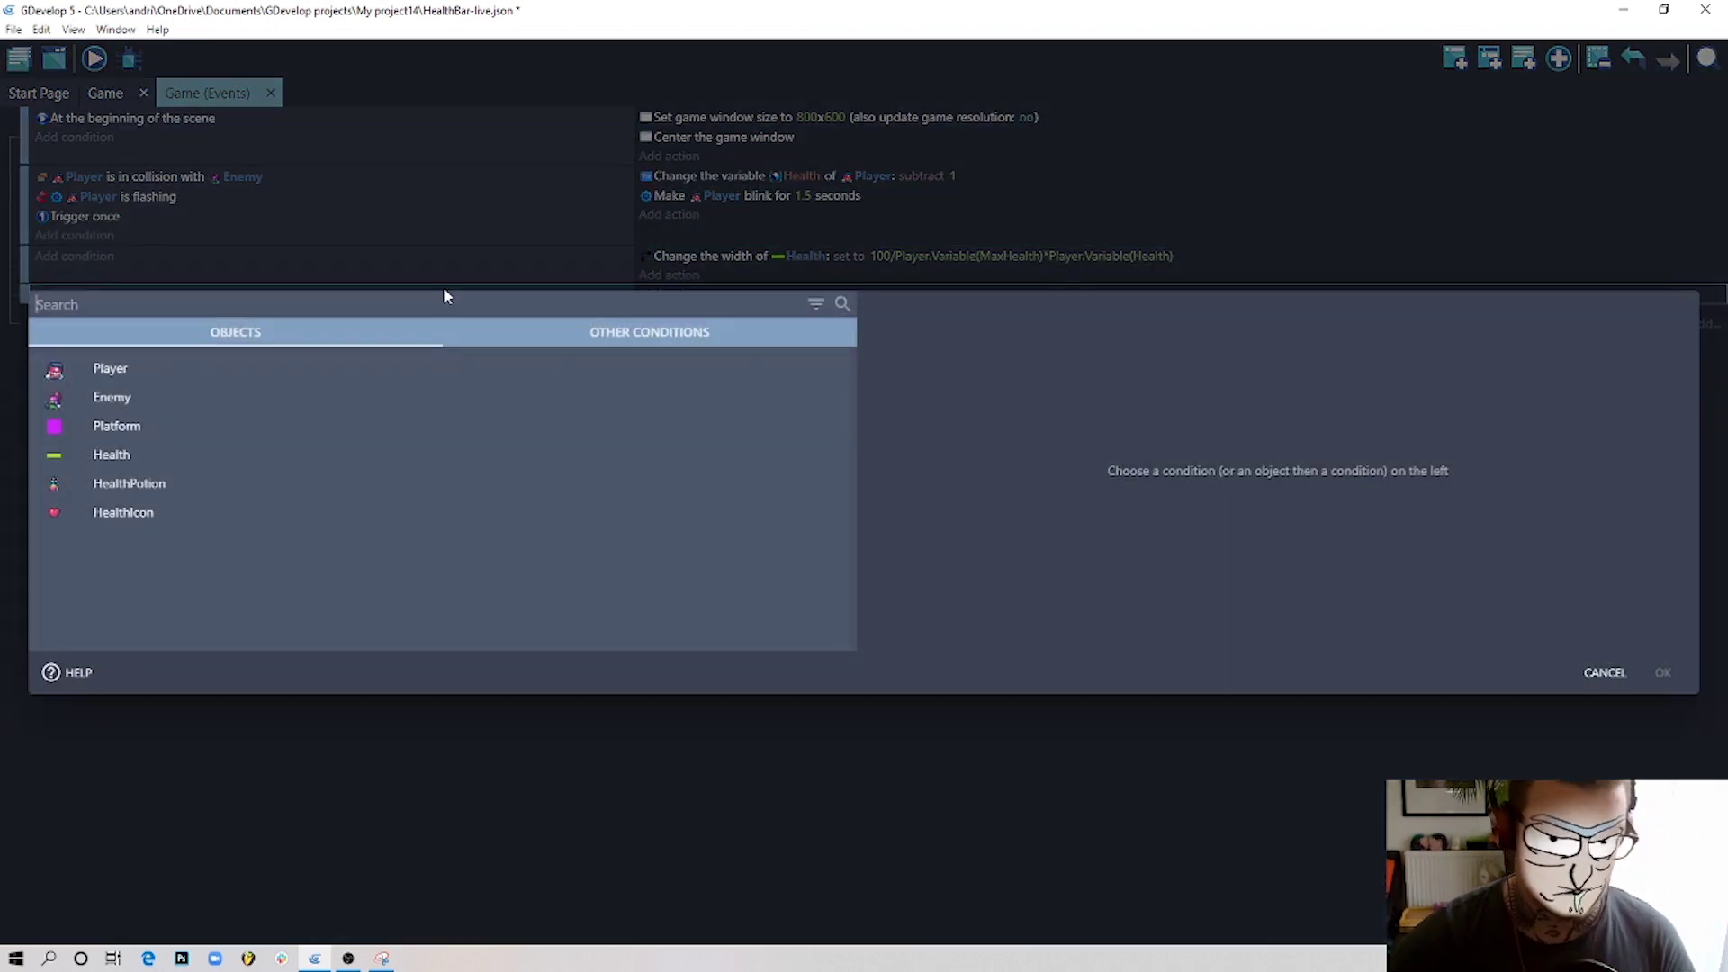
# Add a condition that Player is in collision with HealthPotion.
pyautogui.click(146, 391)
pyautogui.click(176, 146)
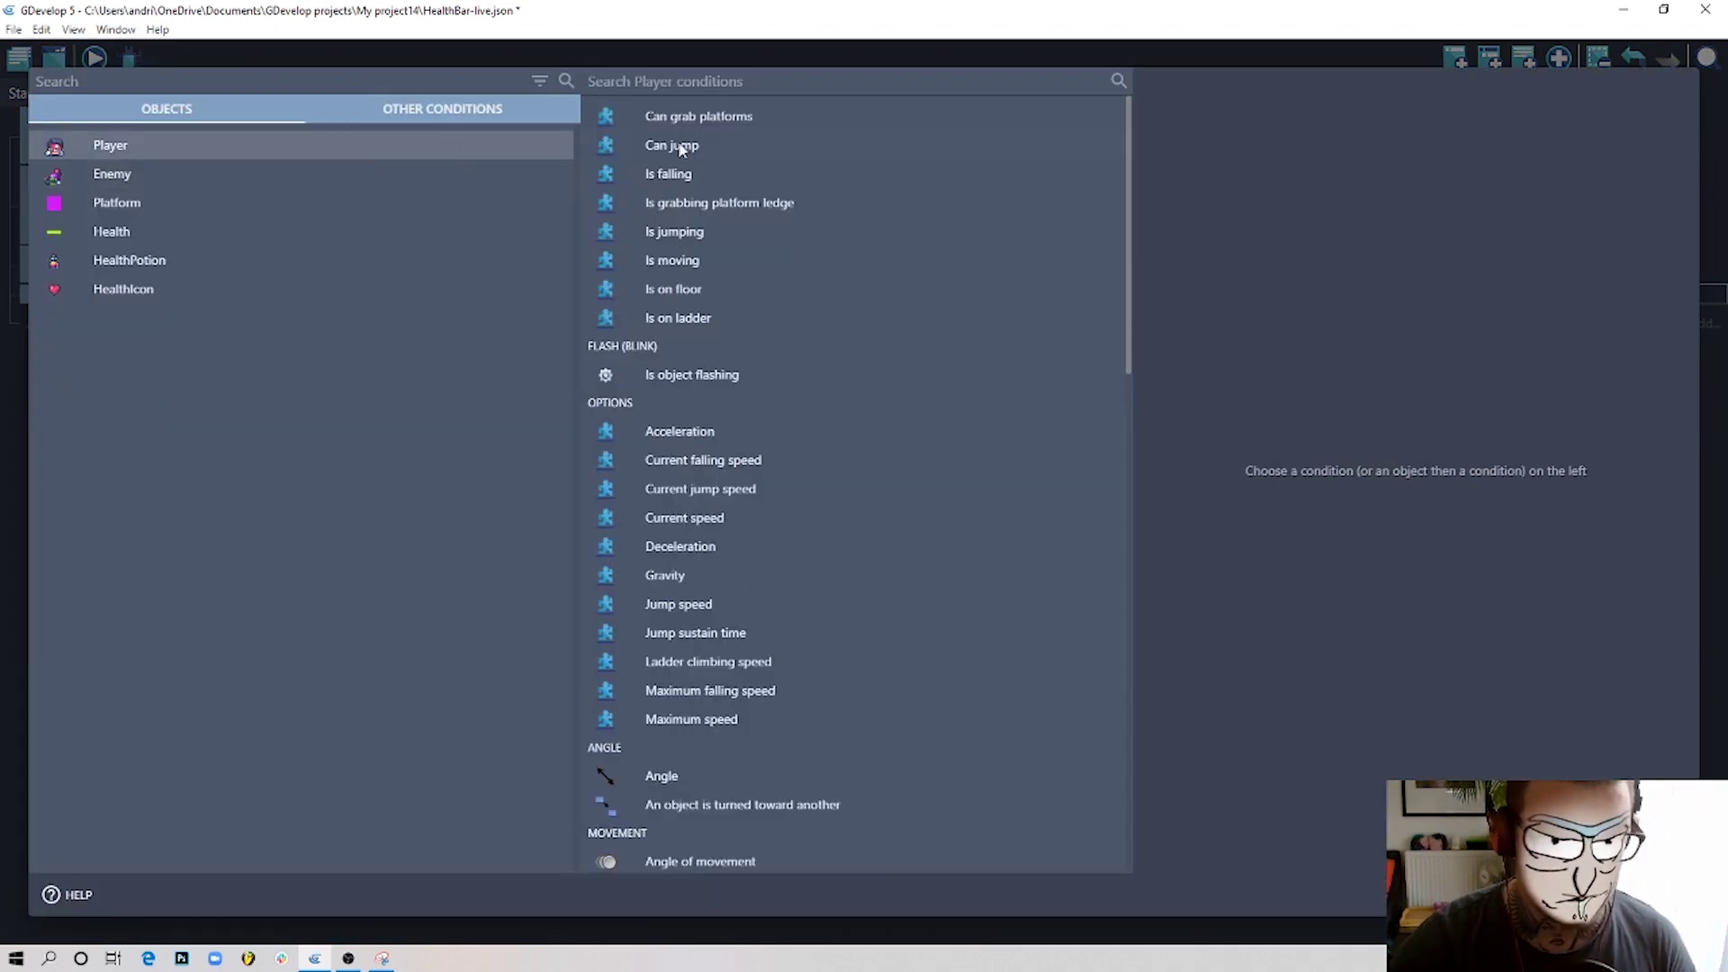
pyautogui.click(735, 79)
pyautogui.write('coll')
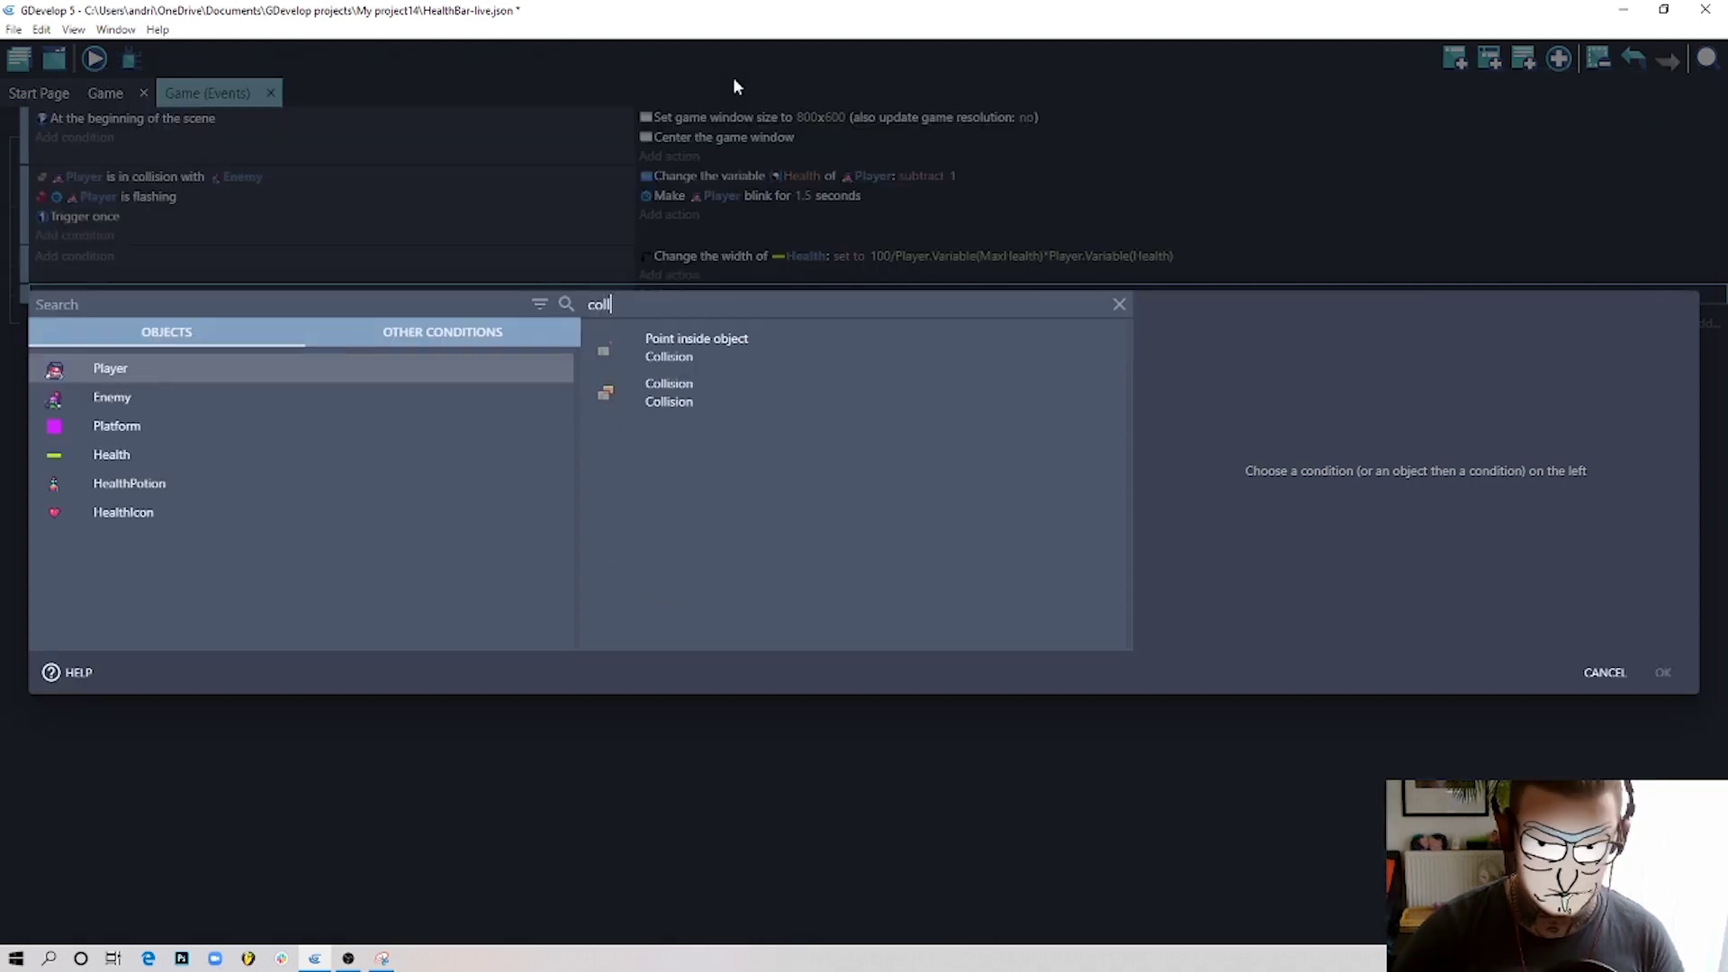
pyautogui.click(752, 389)
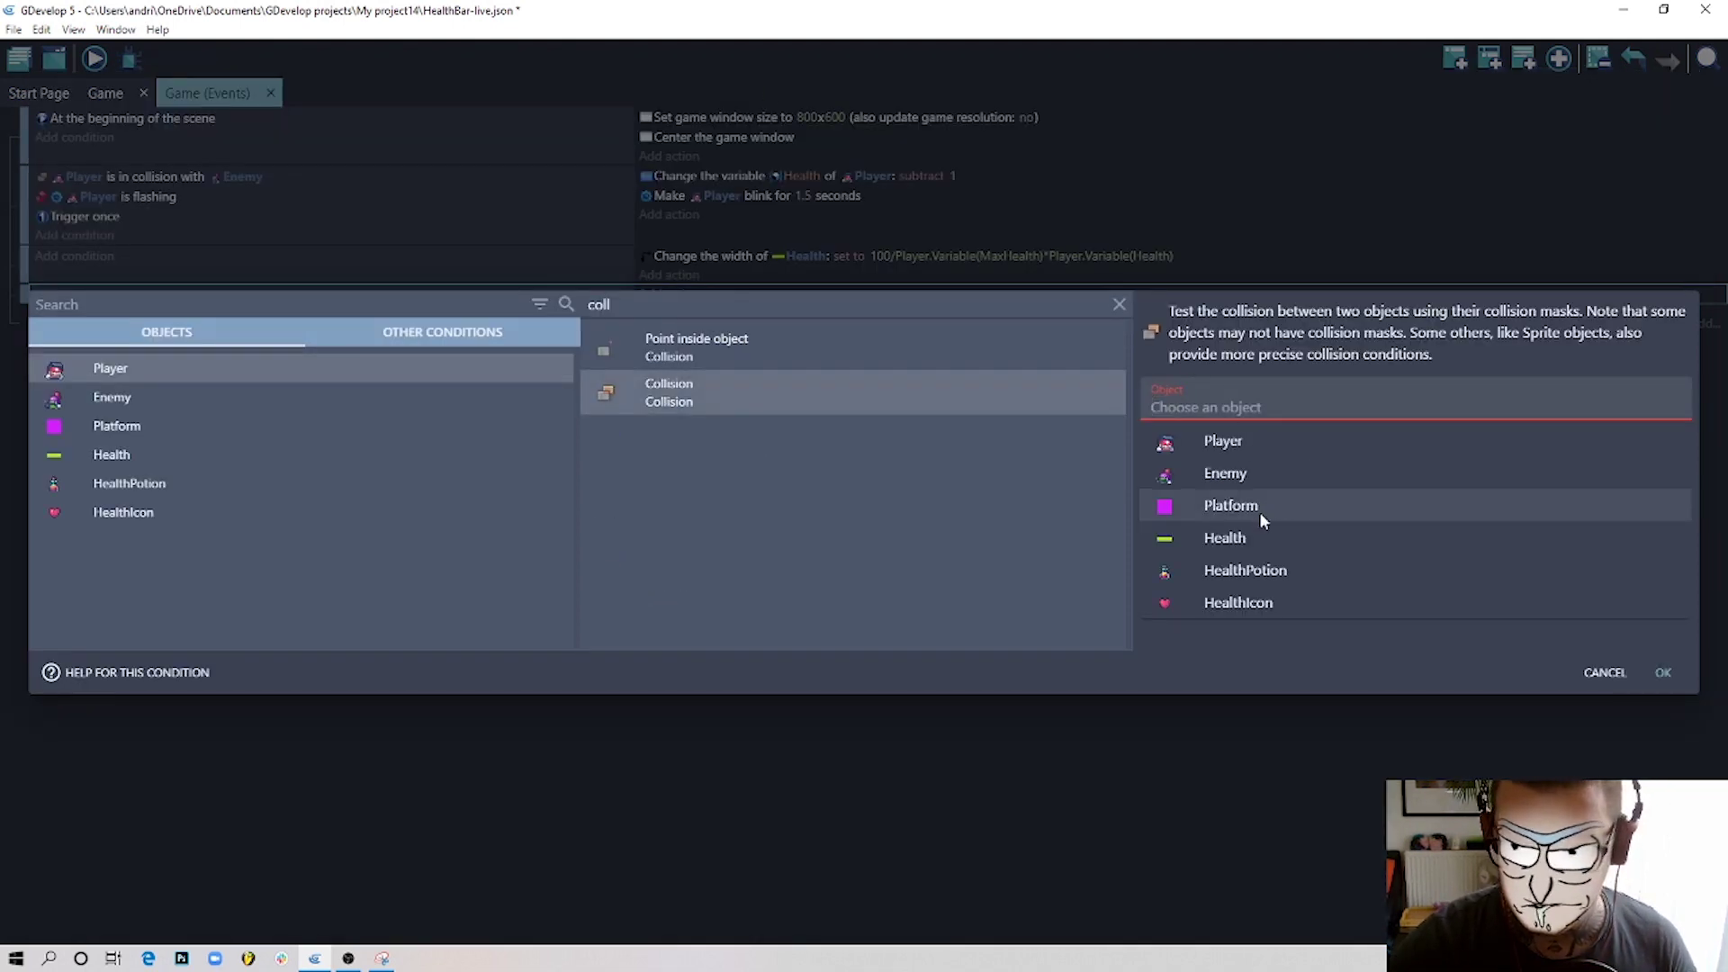
pyautogui.click(1245, 570)
pyautogui.click(1663, 672)
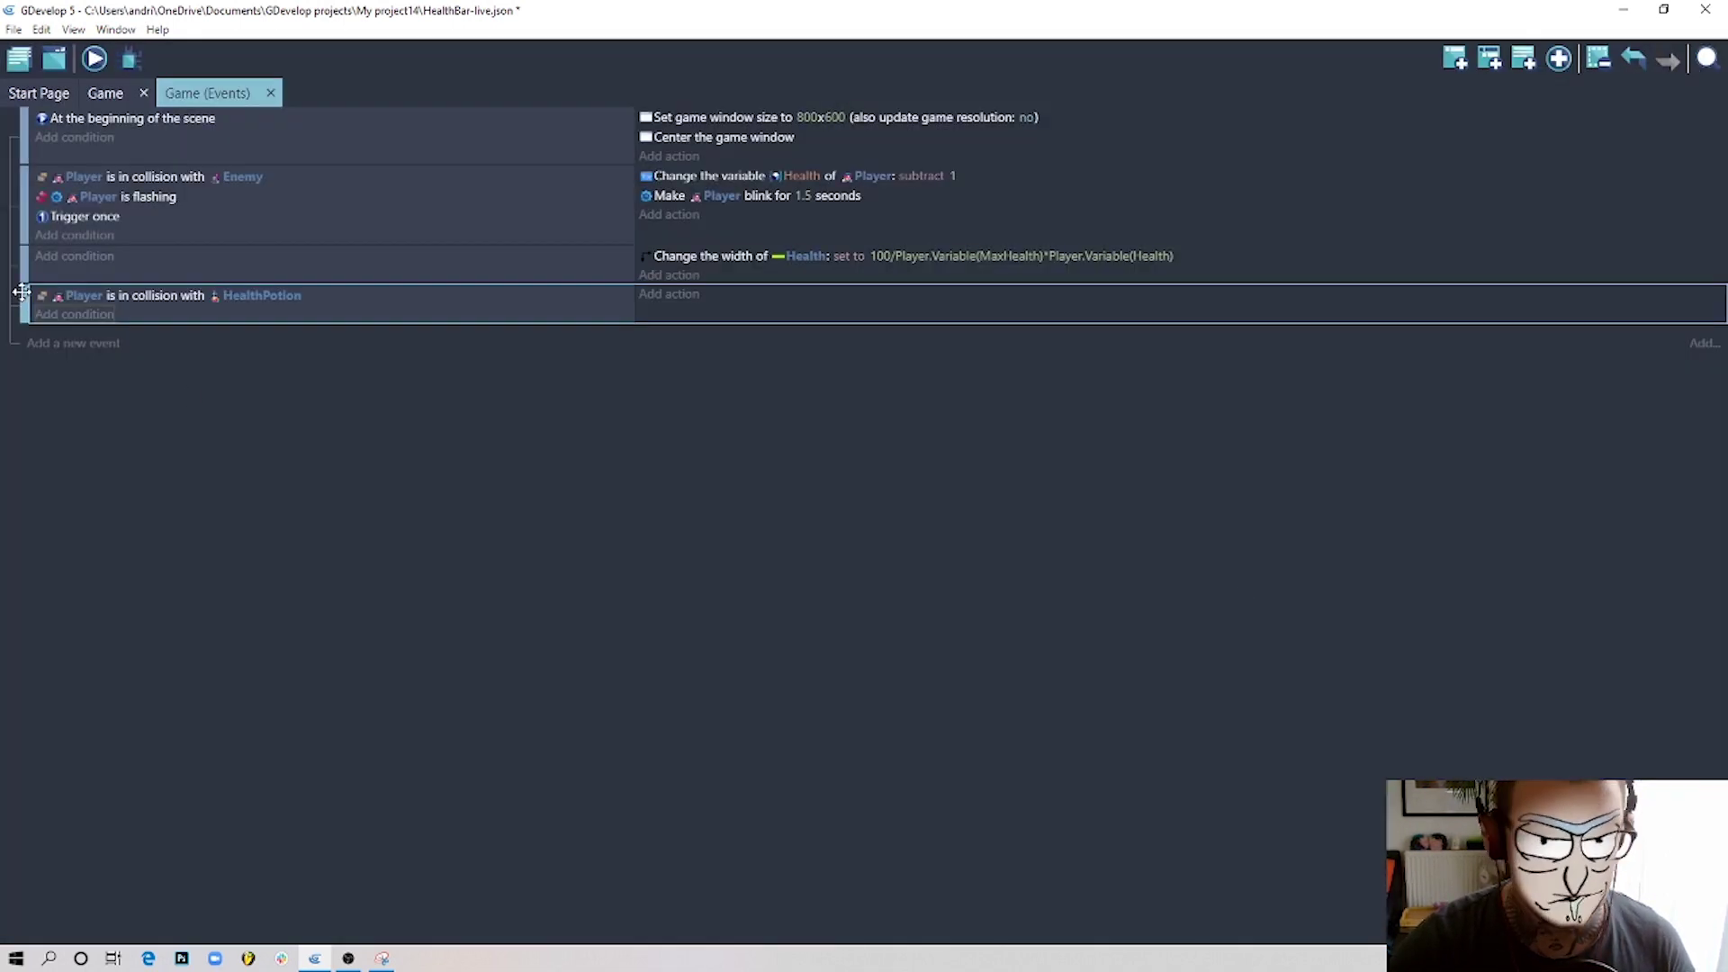
# Add a 'Trigger once while true' condition to the potion event.
pyautogui.click(75, 314)
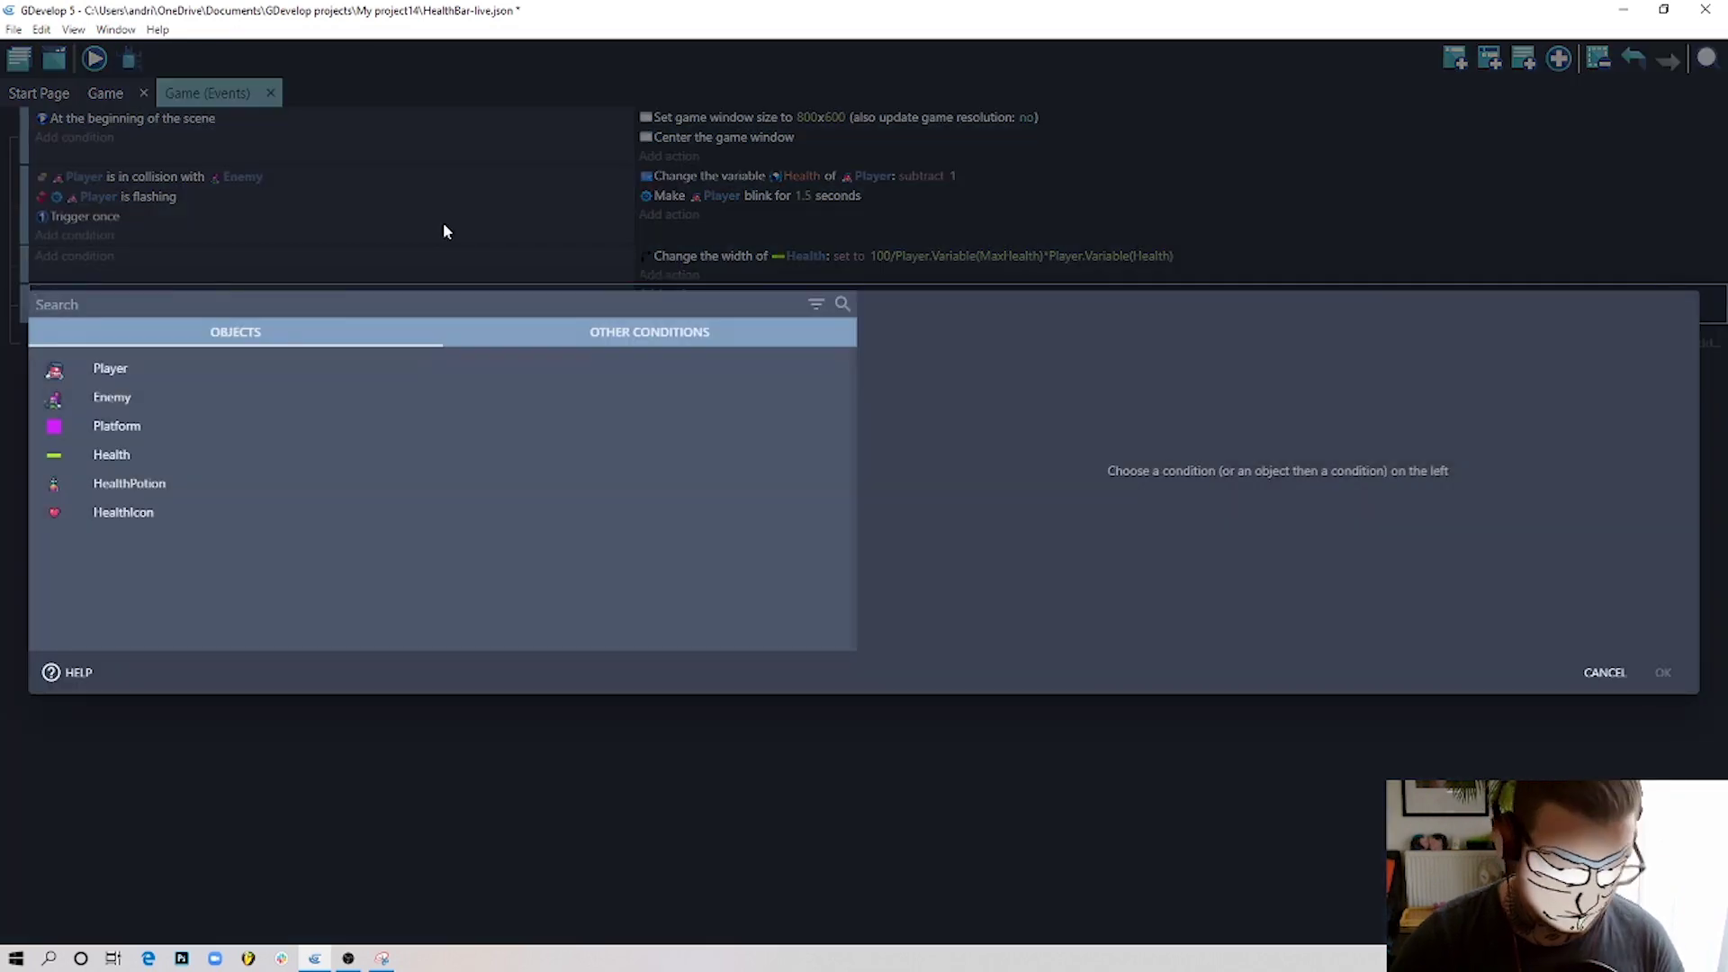
pyautogui.write('trigger')
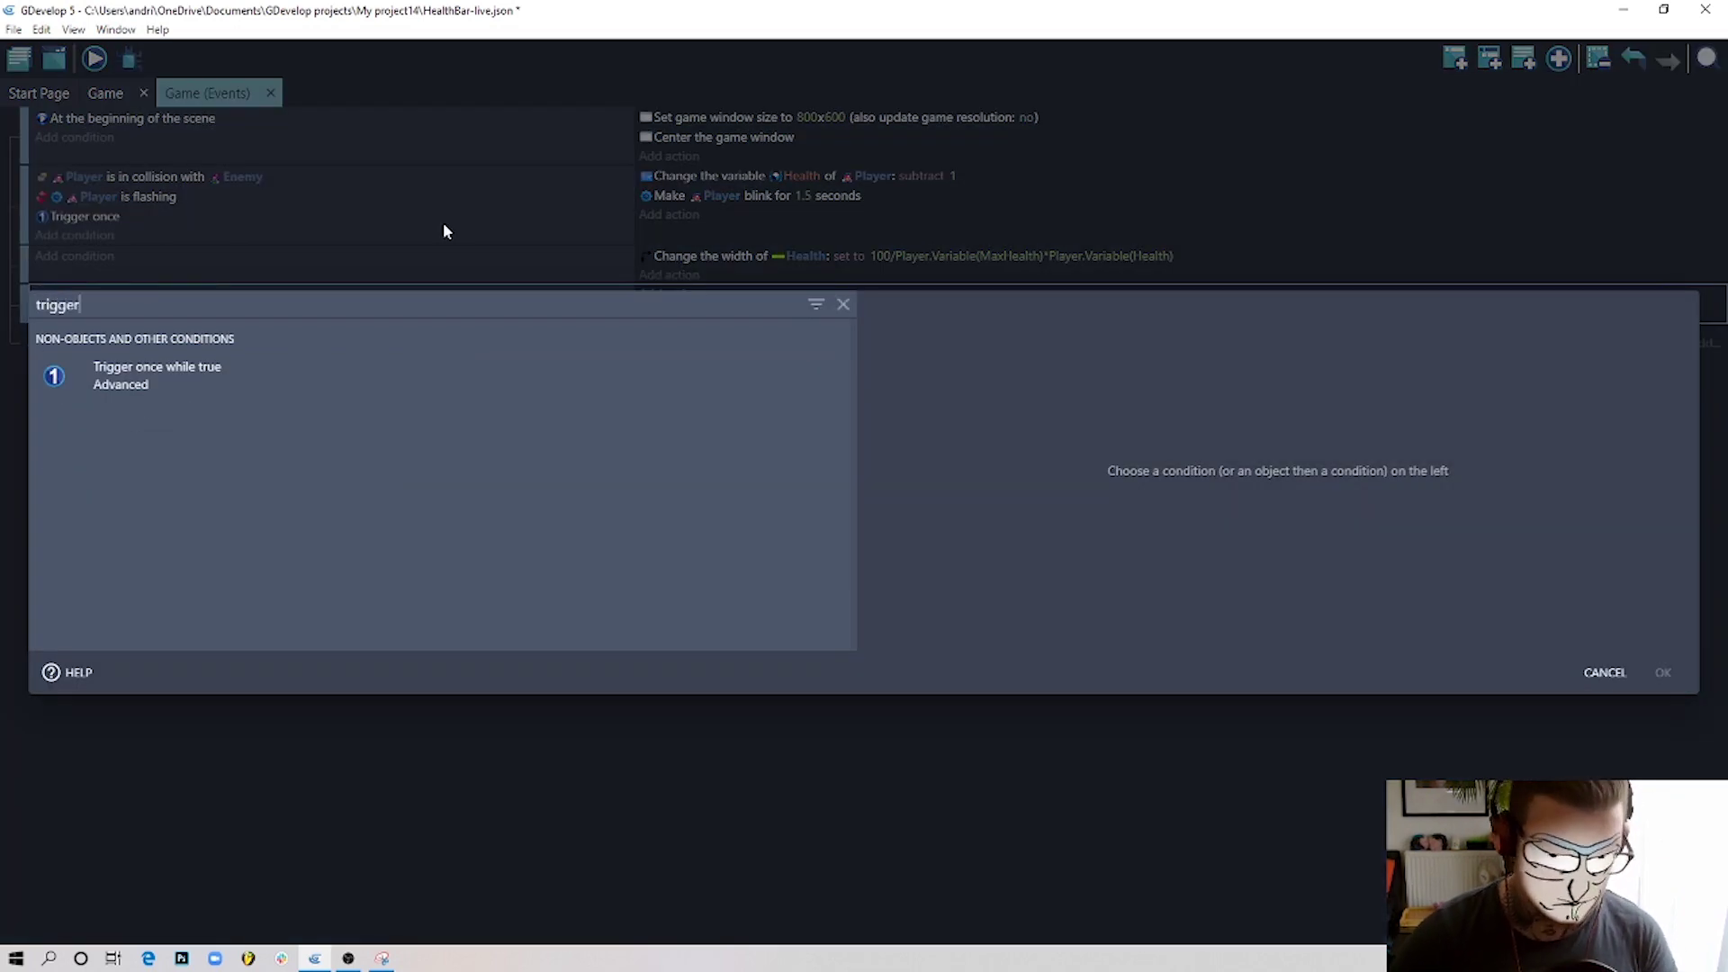
pyautogui.click(214, 382)
pyautogui.click(1664, 671)
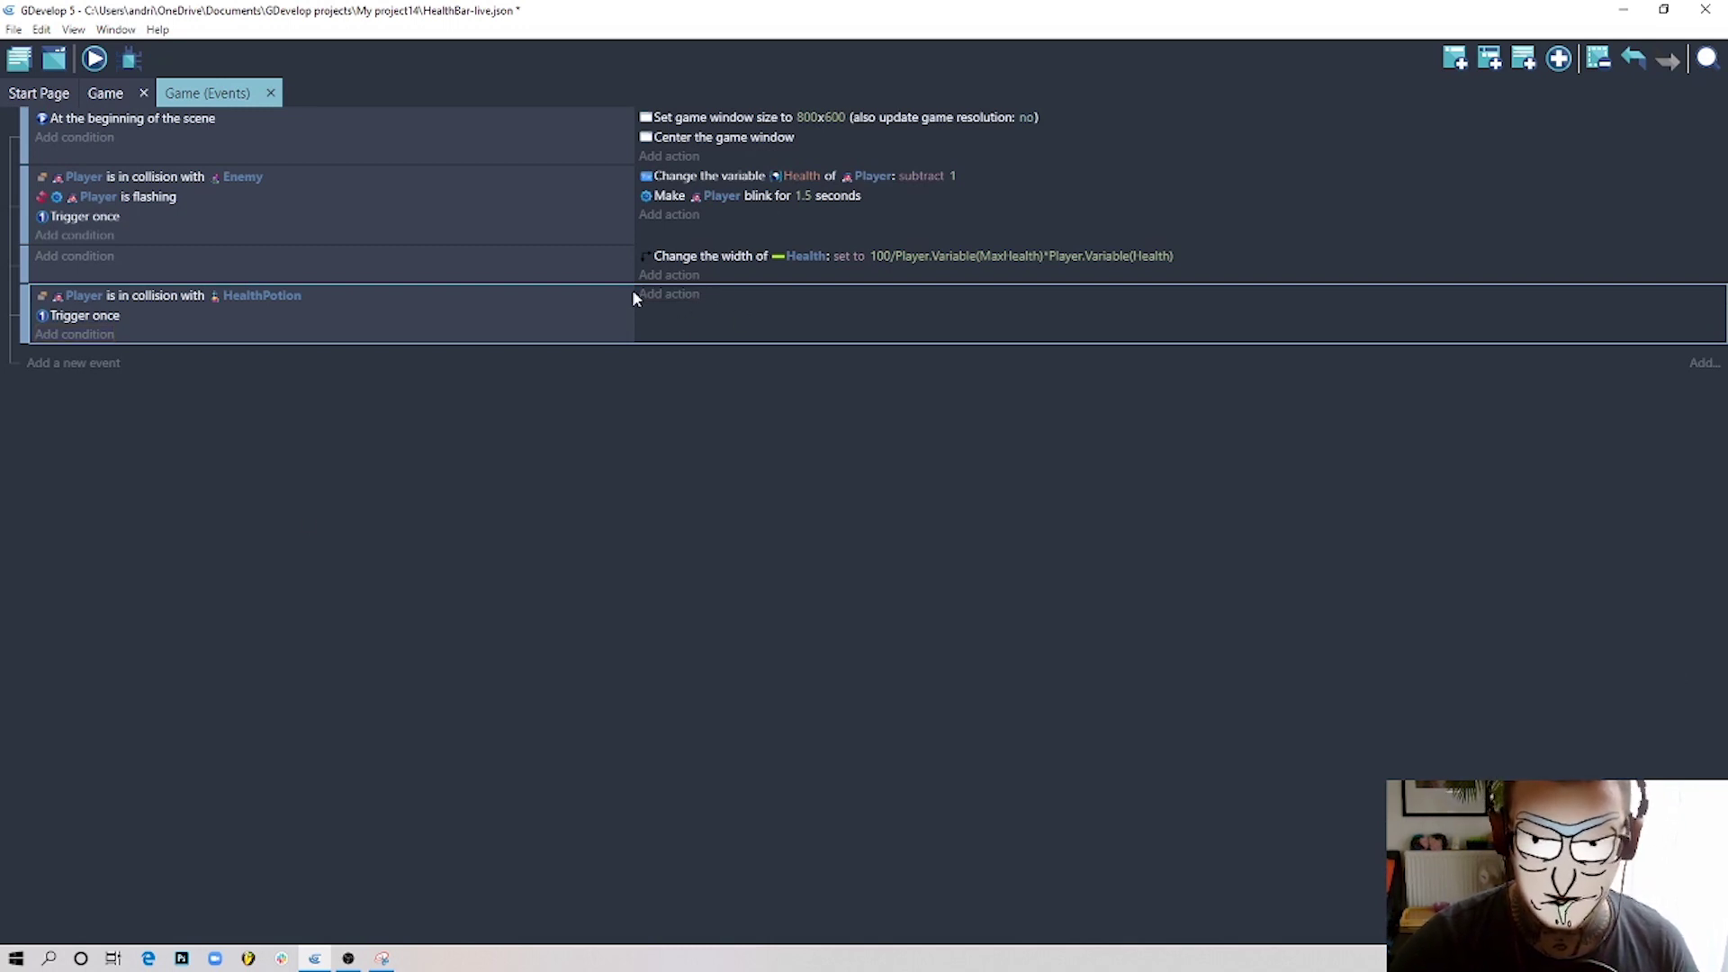
pyautogui.click(678, 297)
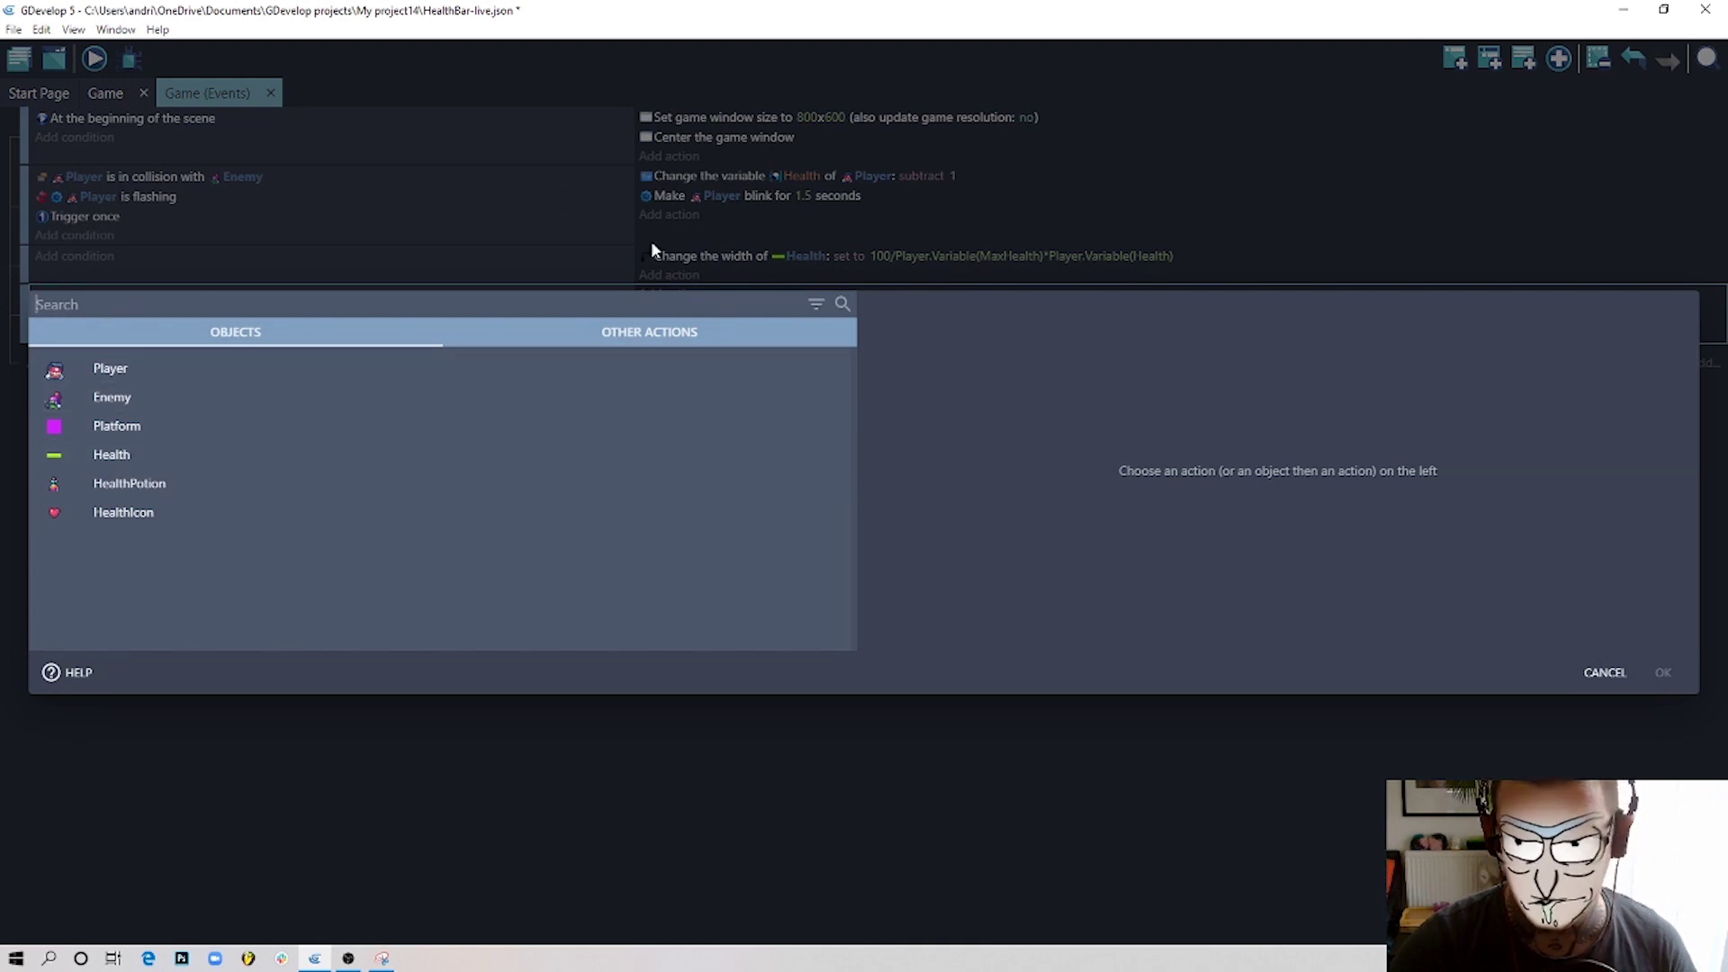
# Add an action to the potion event that adds 1 to the Player's Health variable.
pyautogui.click(116, 371)
pyautogui.write('va')
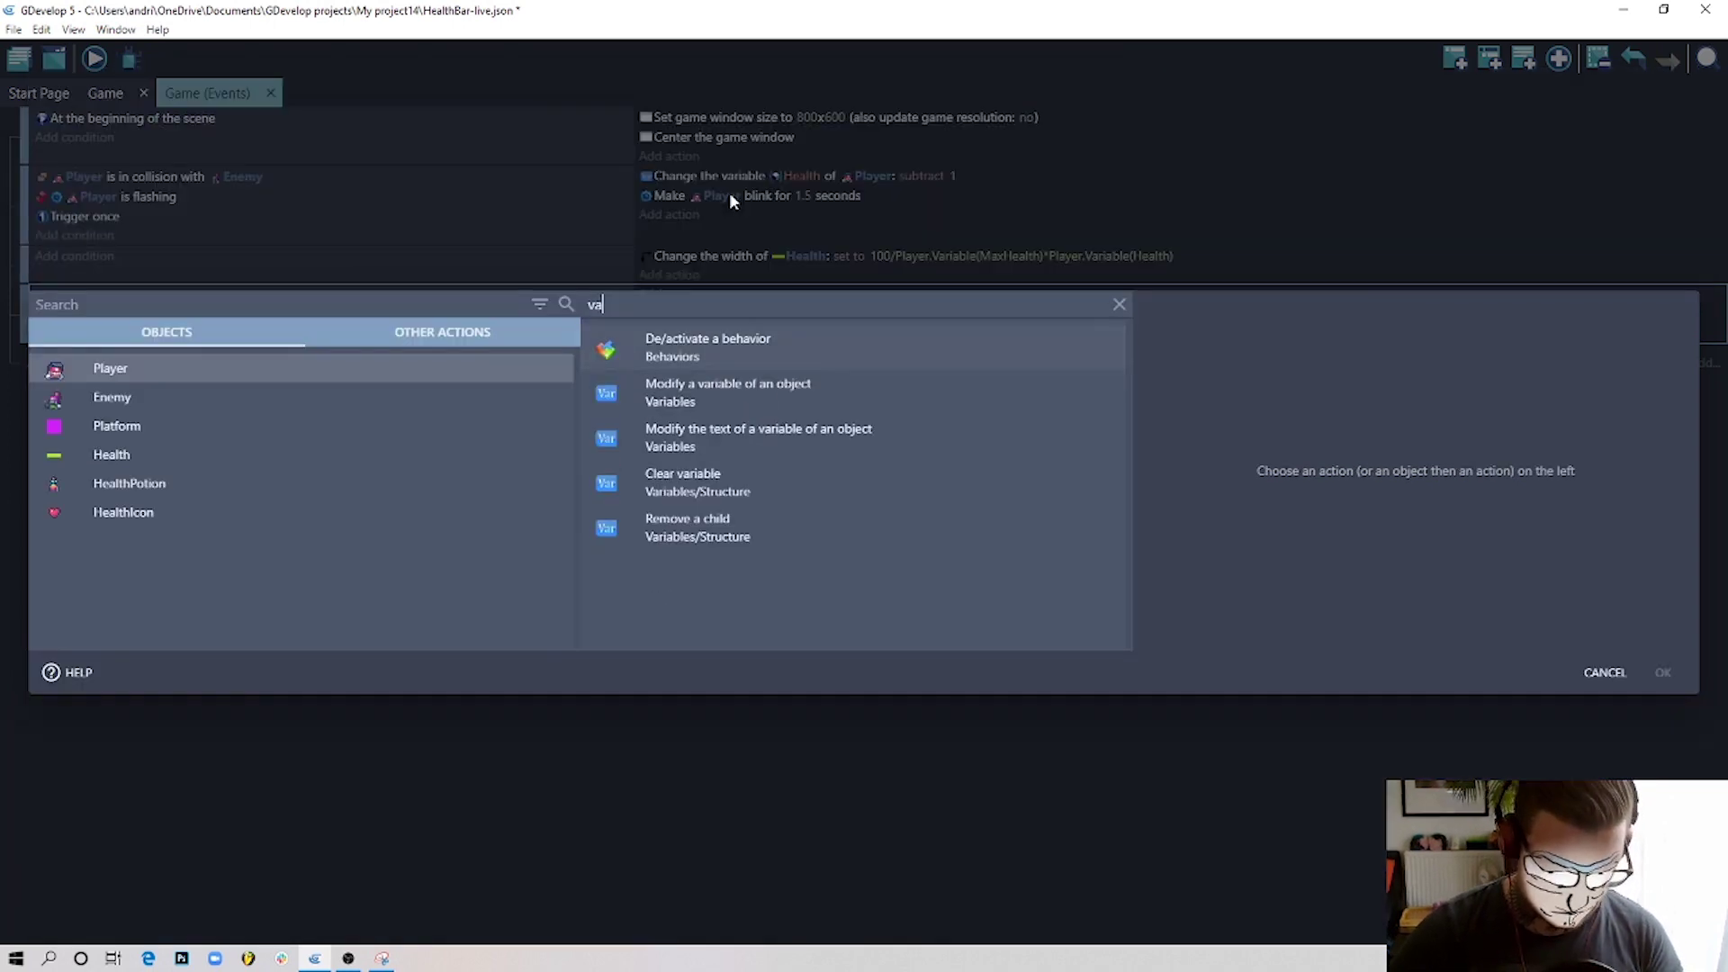
pyautogui.write('r')
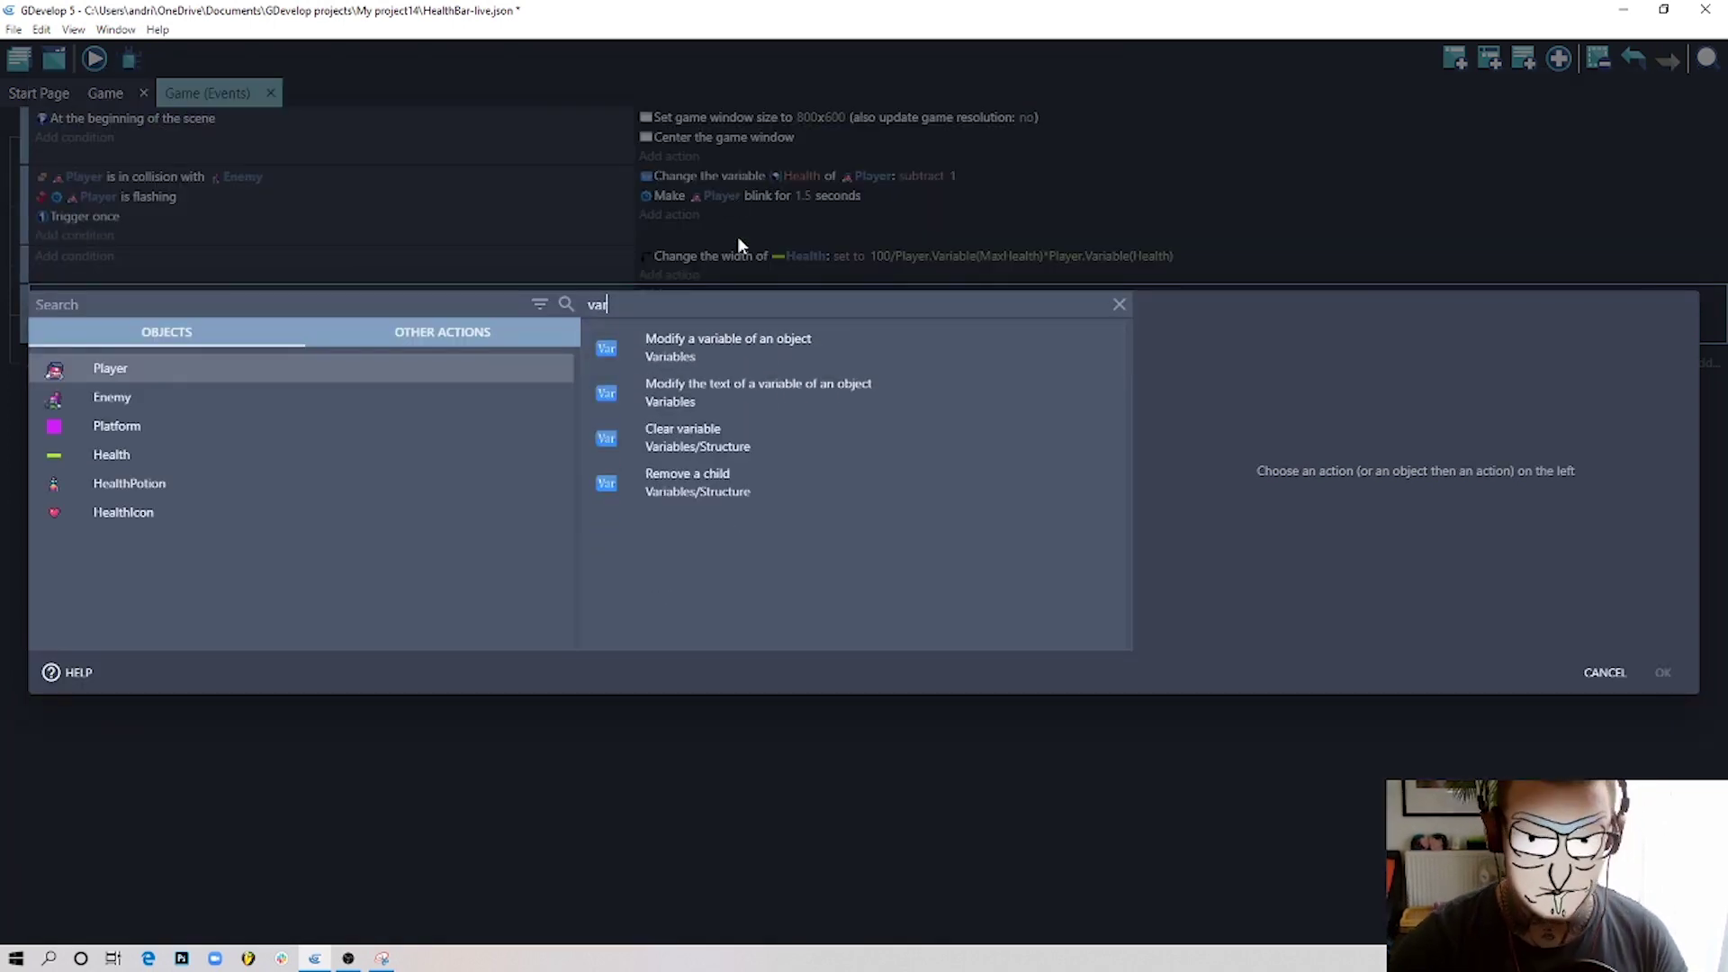
pyautogui.click(761, 363)
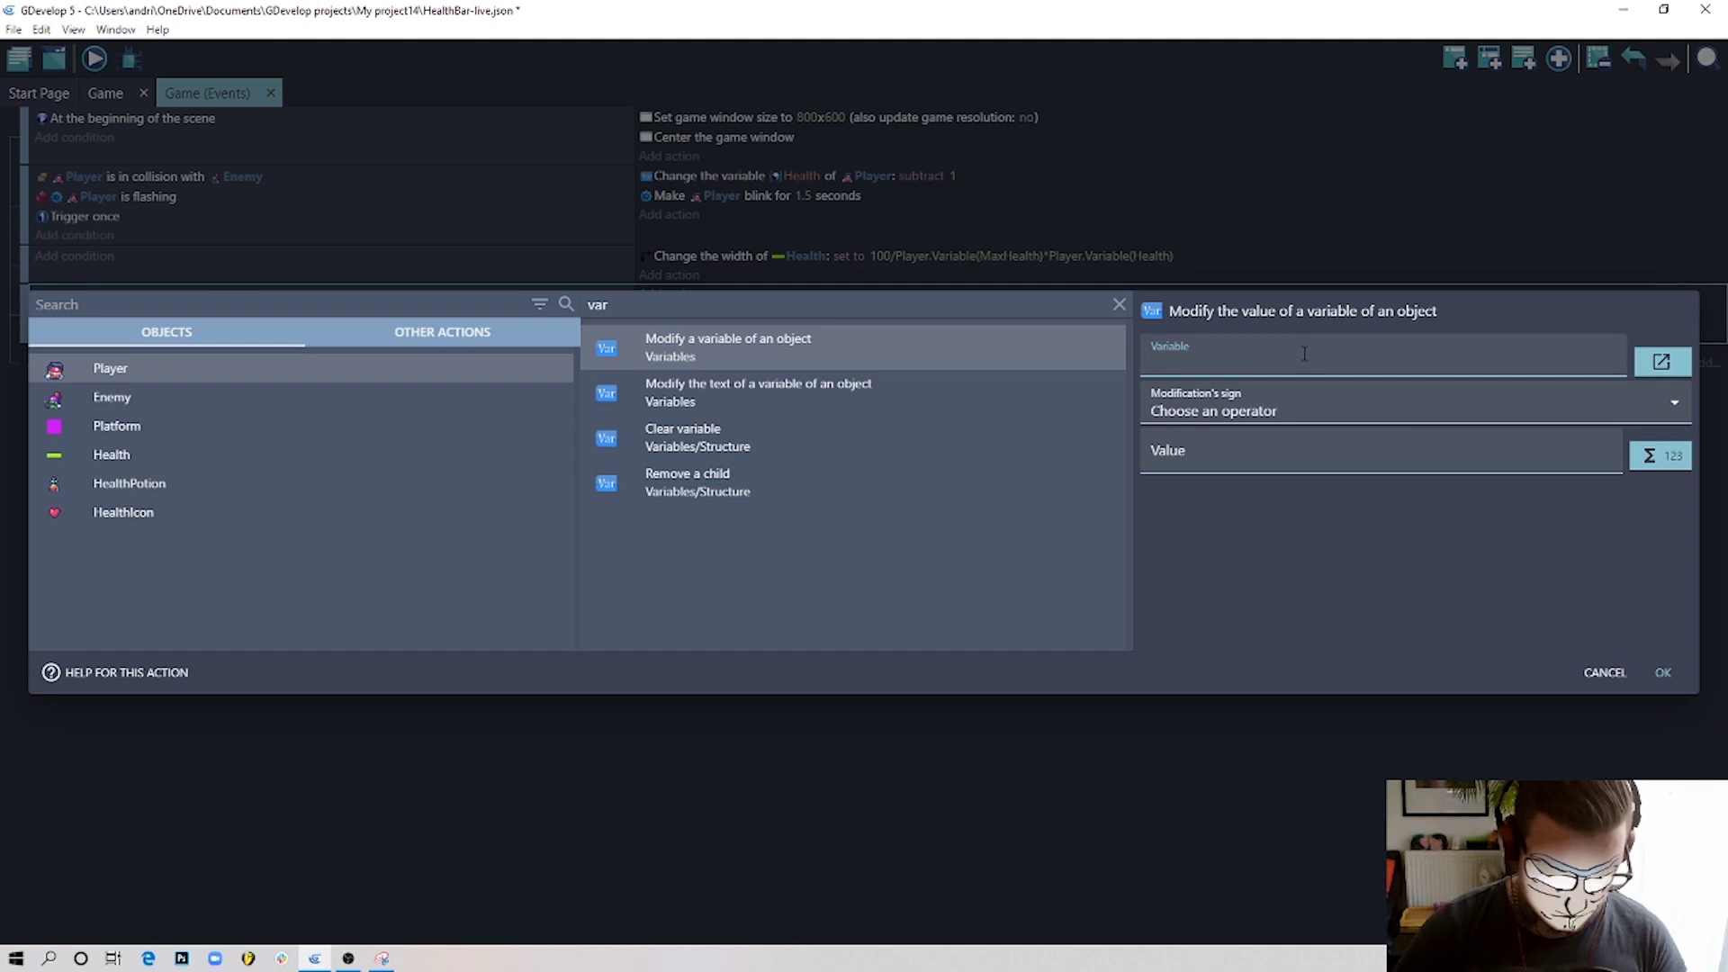
pyautogui.write('Health')
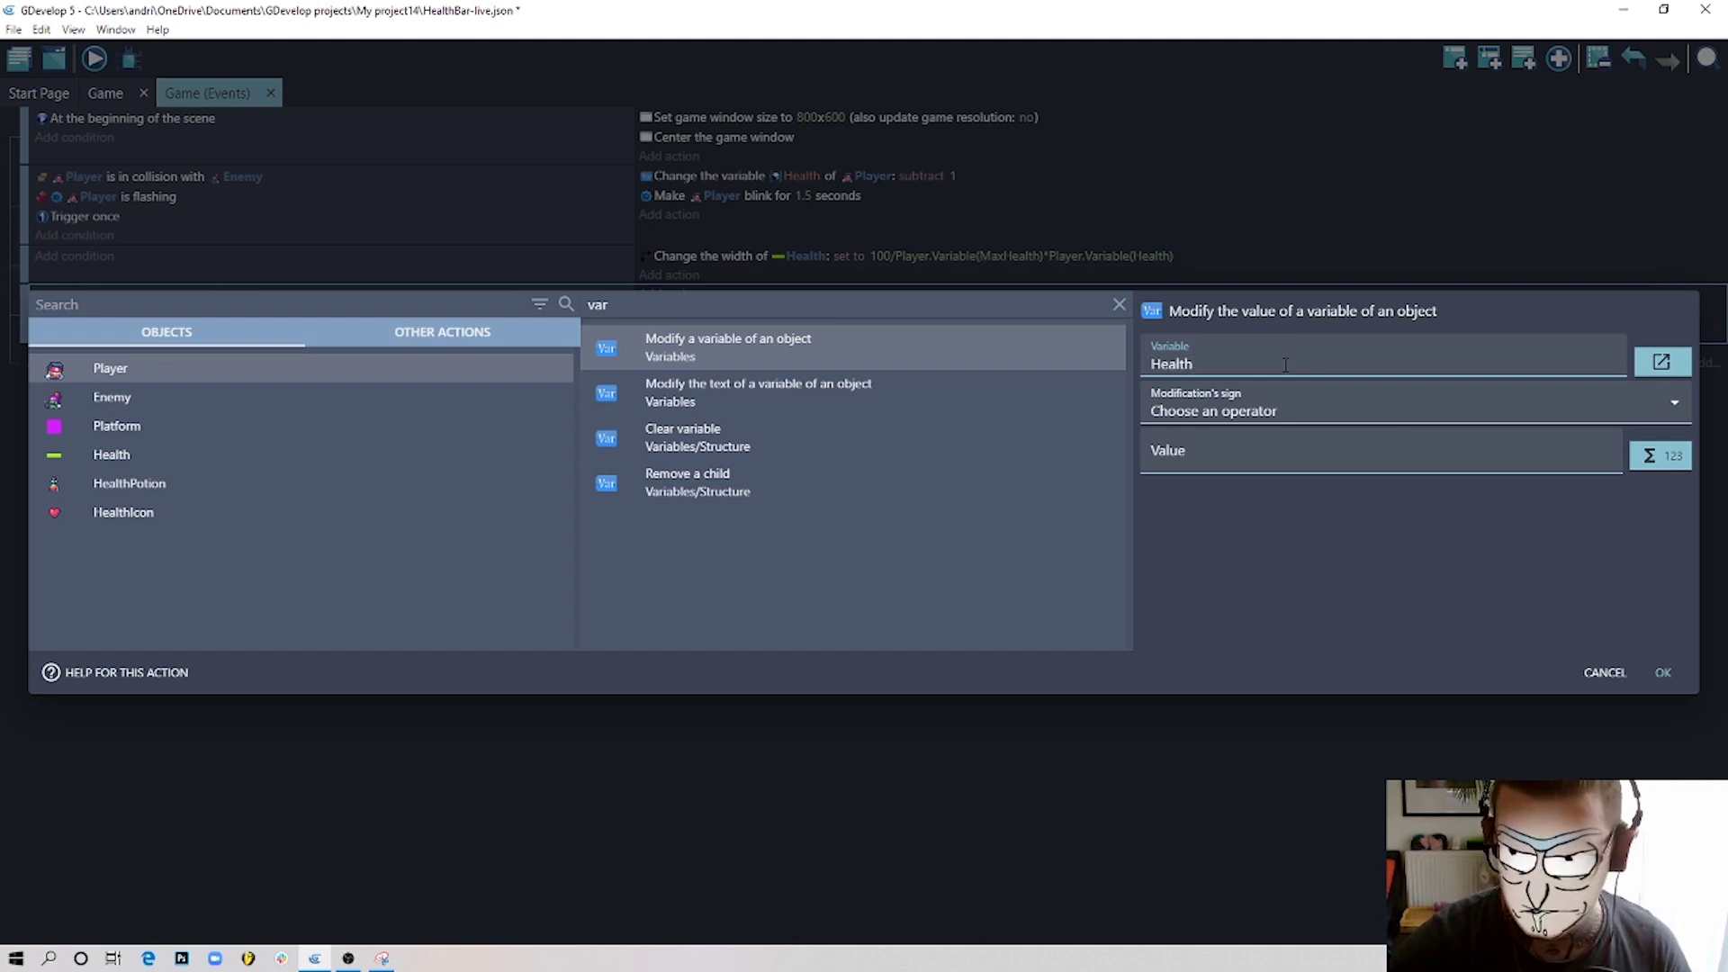
pyautogui.click(1260, 410)
pyautogui.click(1240, 462)
pyautogui.press('Tab')
pyautogui.write('1')
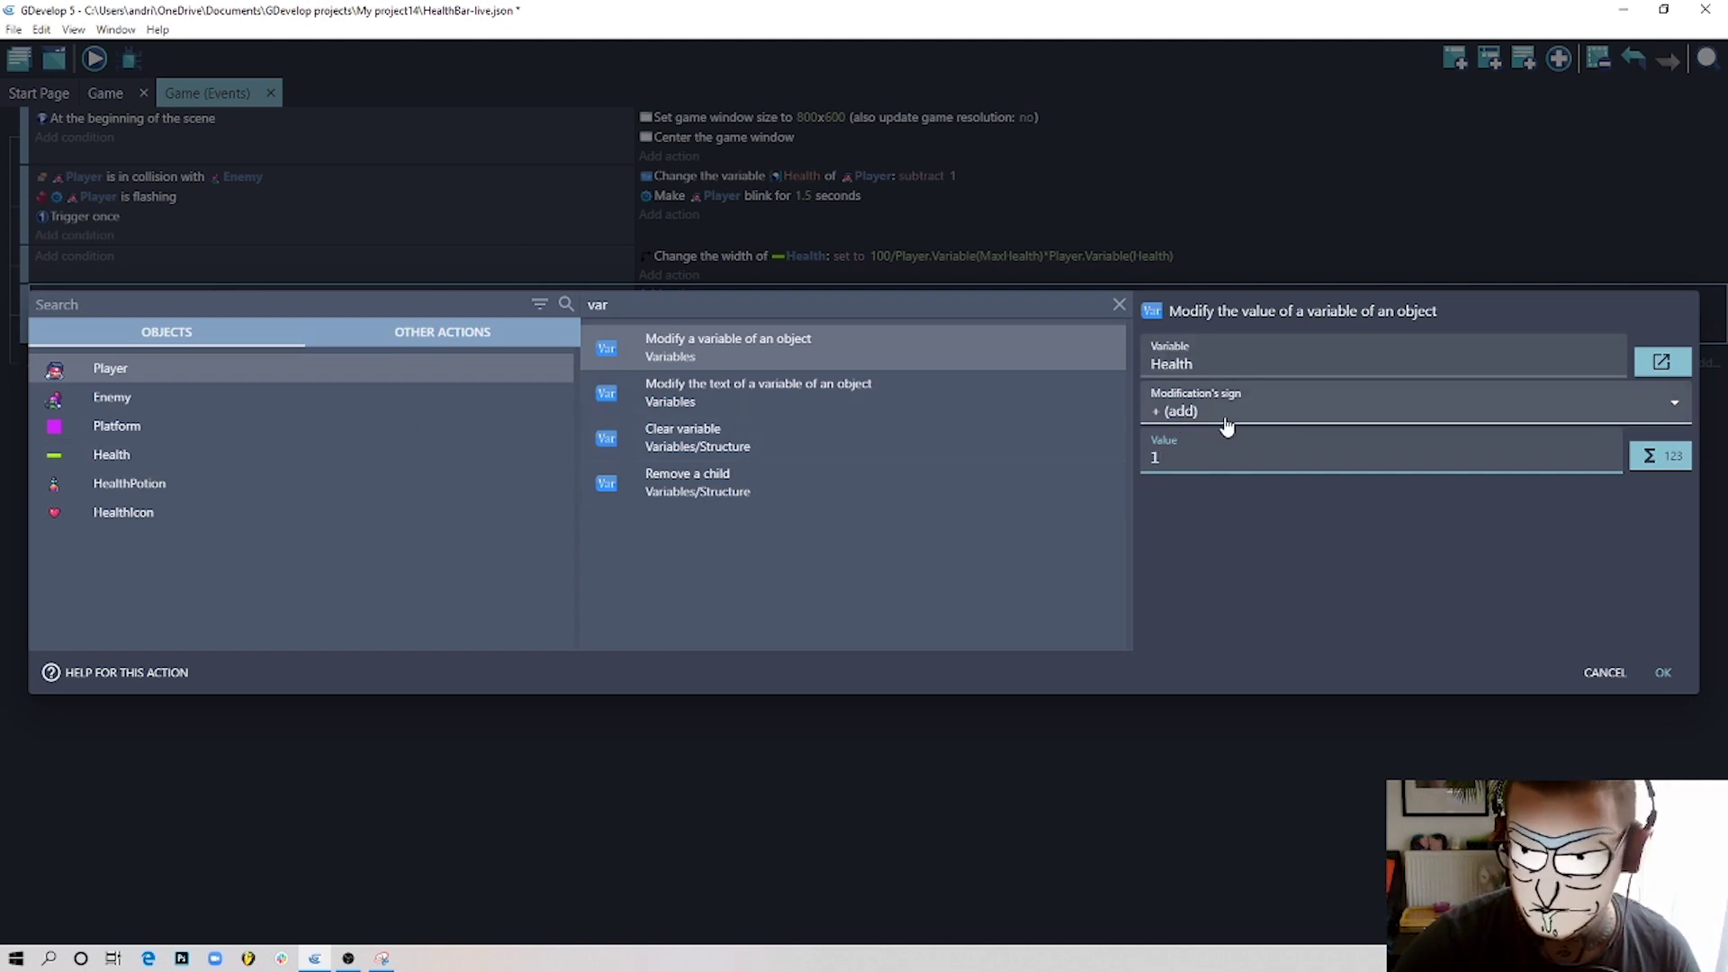
pyautogui.click(1663, 674)
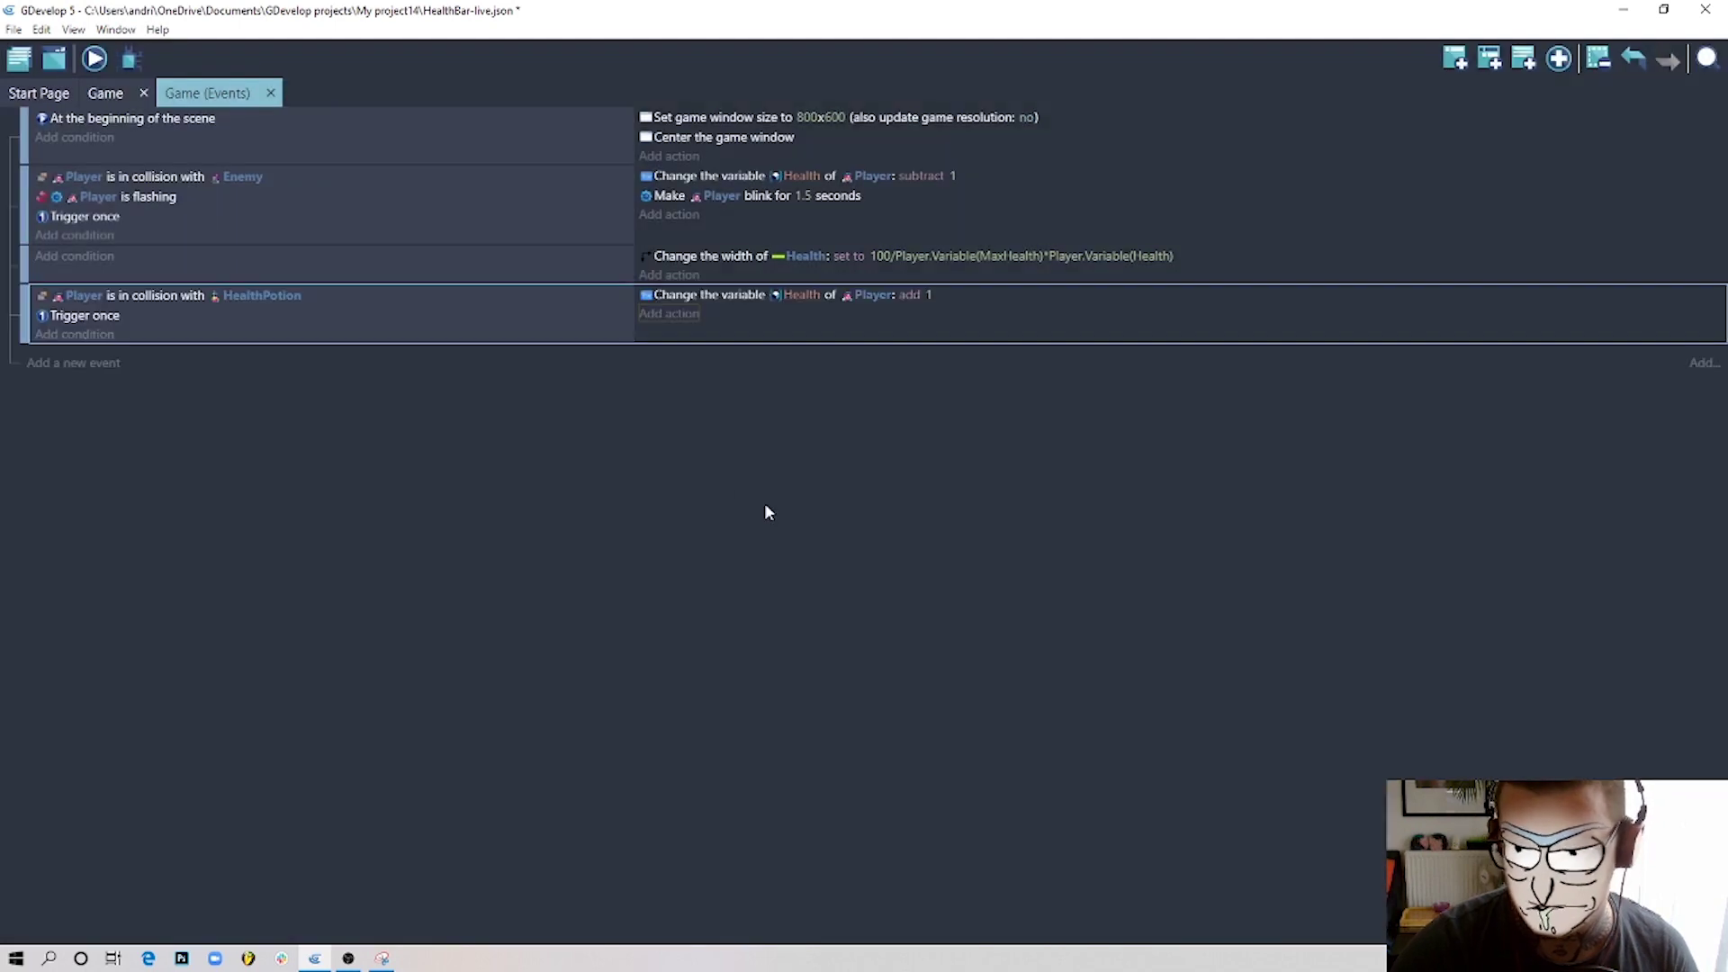
# Add a second action that deletes the HealthPotion object.
pyautogui.click(678, 310)
pyautogui.click(108, 478)
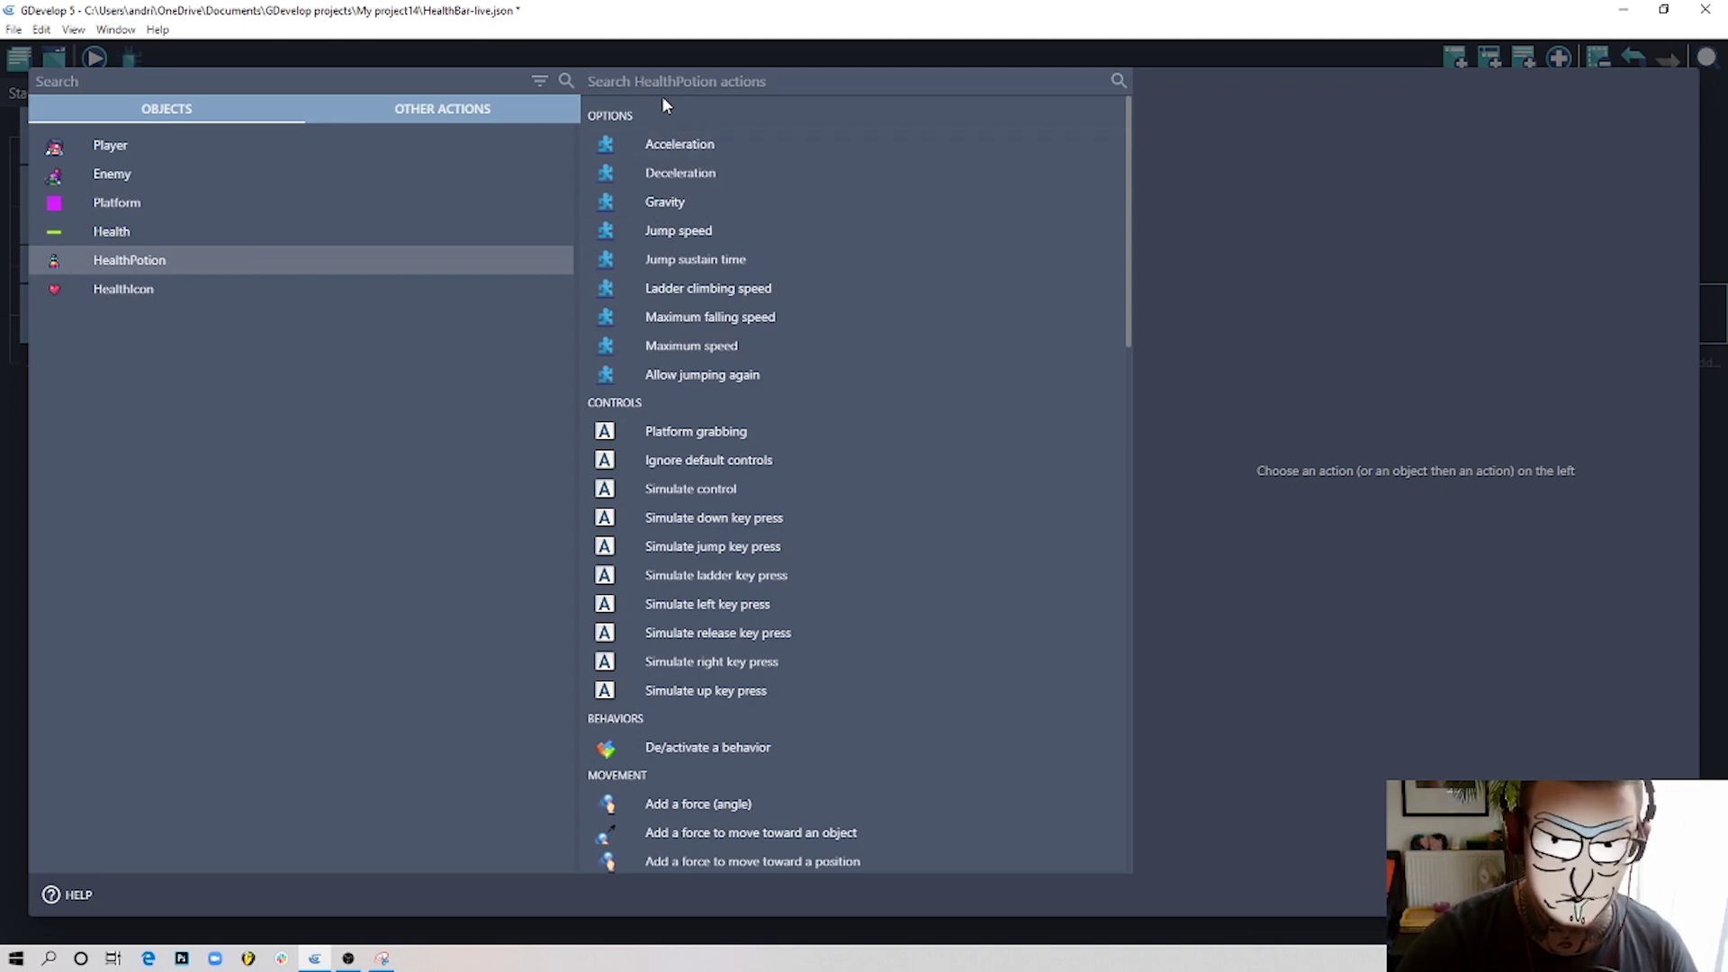
pyautogui.write('de')
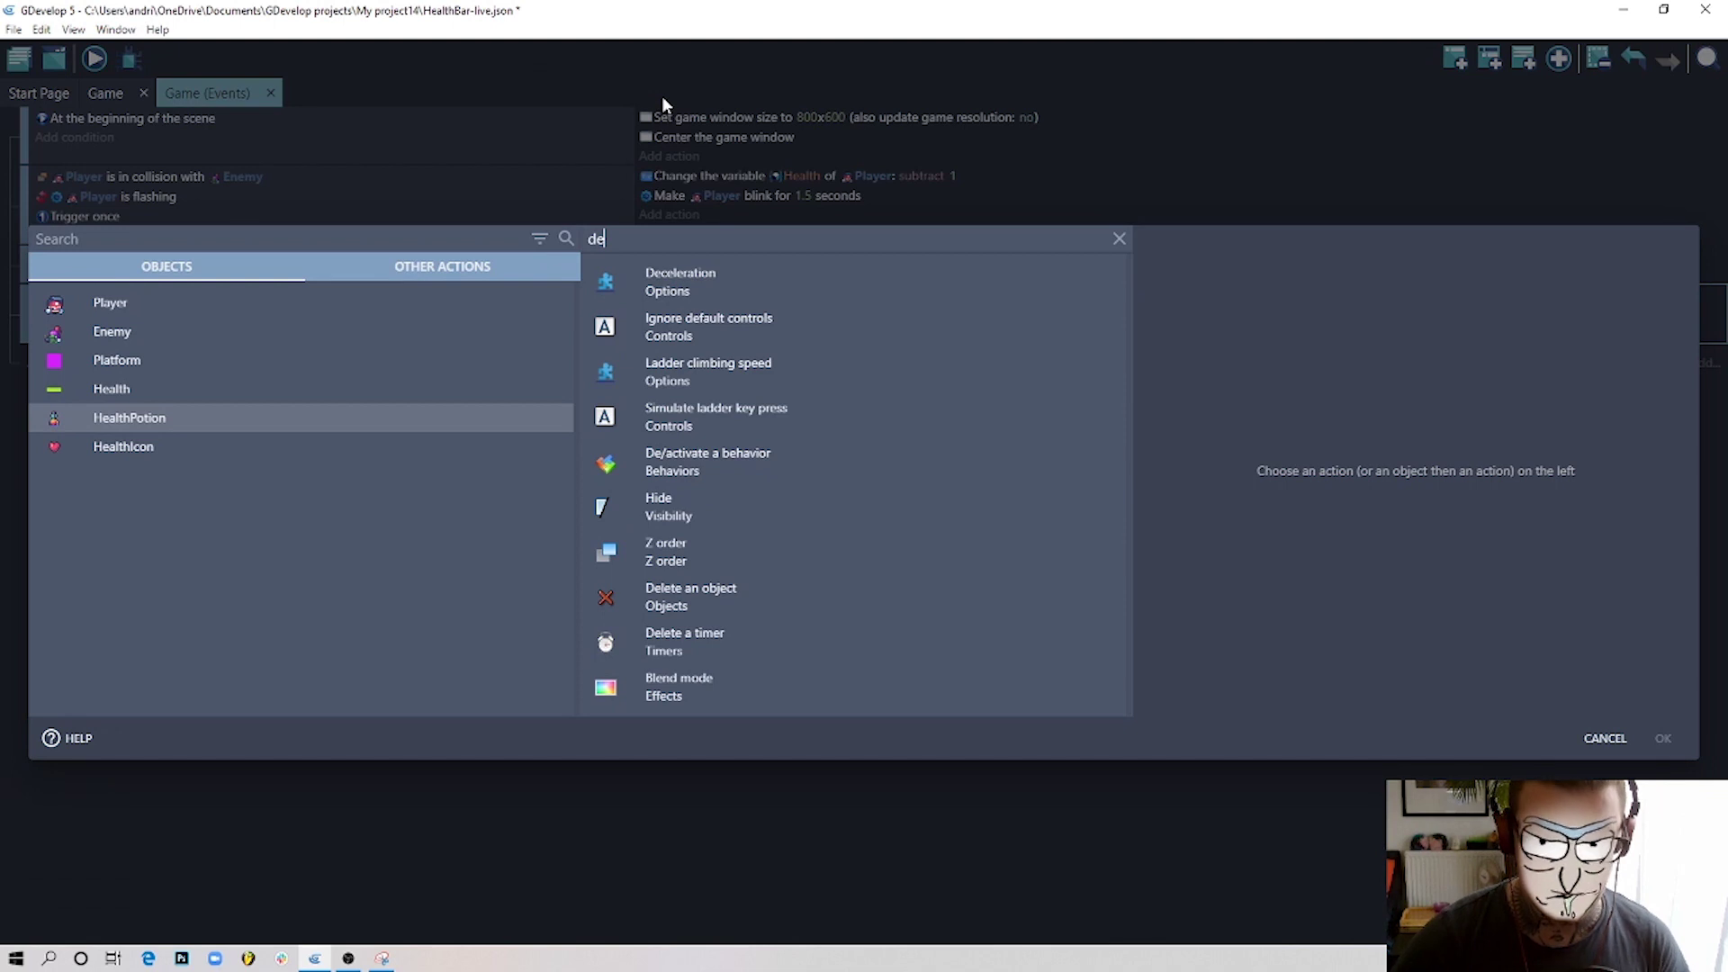
pyautogui.click(736, 603)
pyautogui.click(1663, 738)
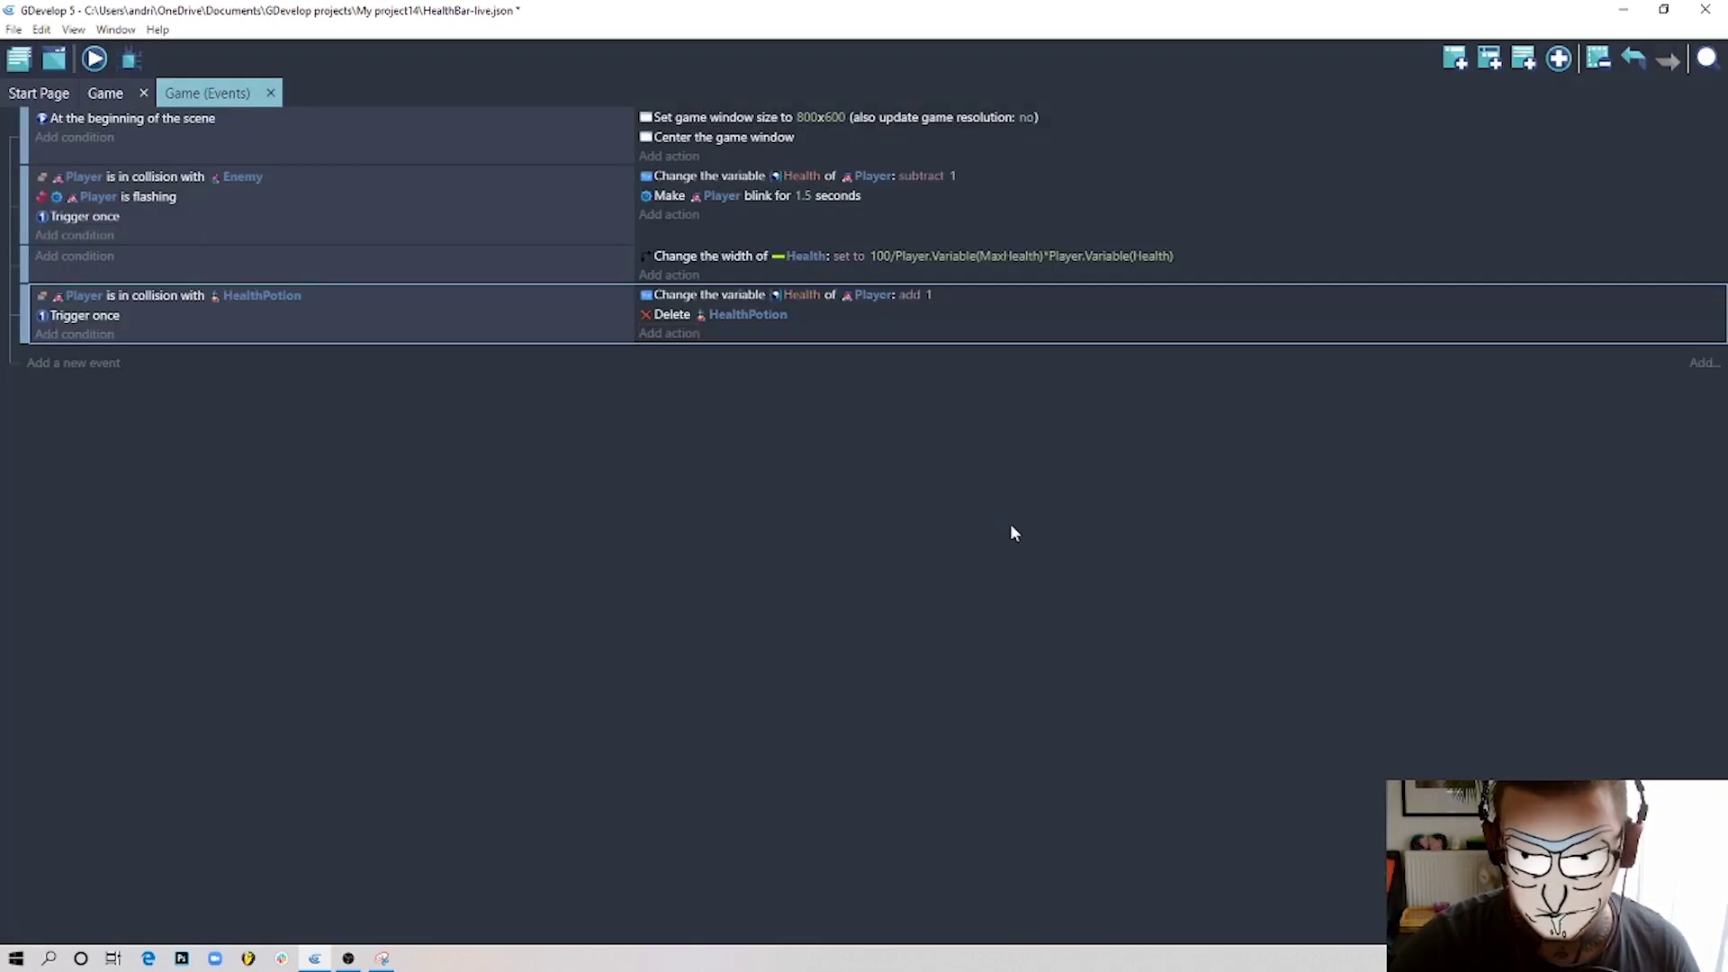
pyautogui.click(93, 61)
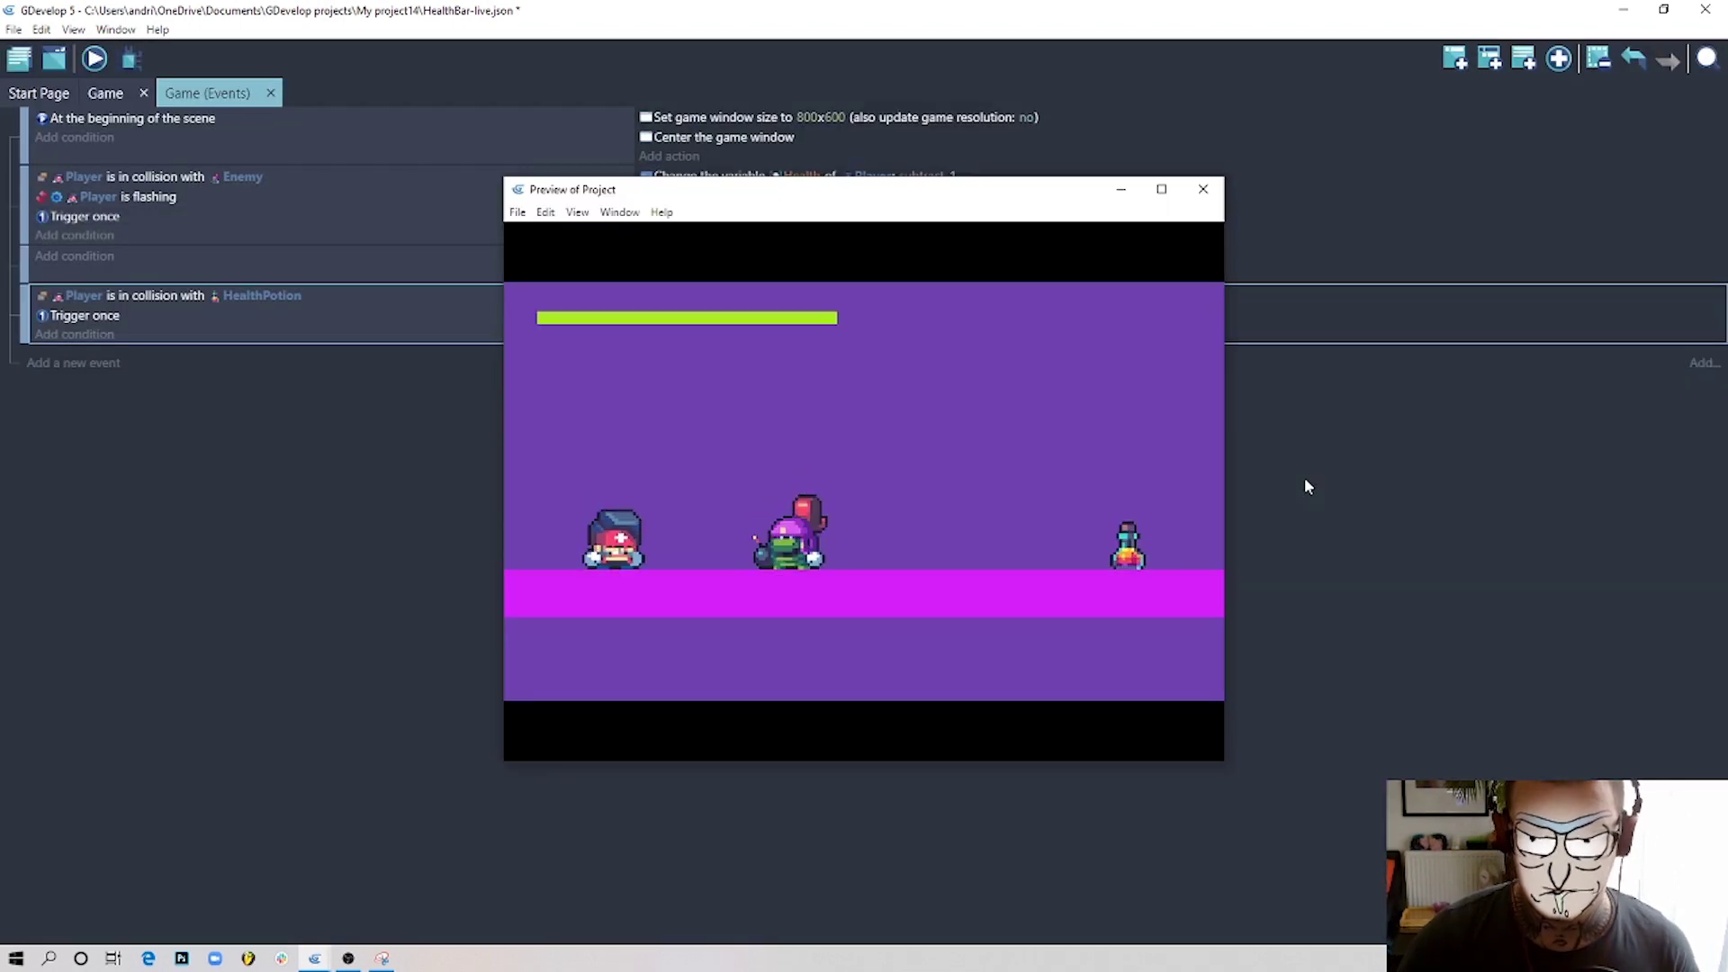
pyautogui.press('Right')
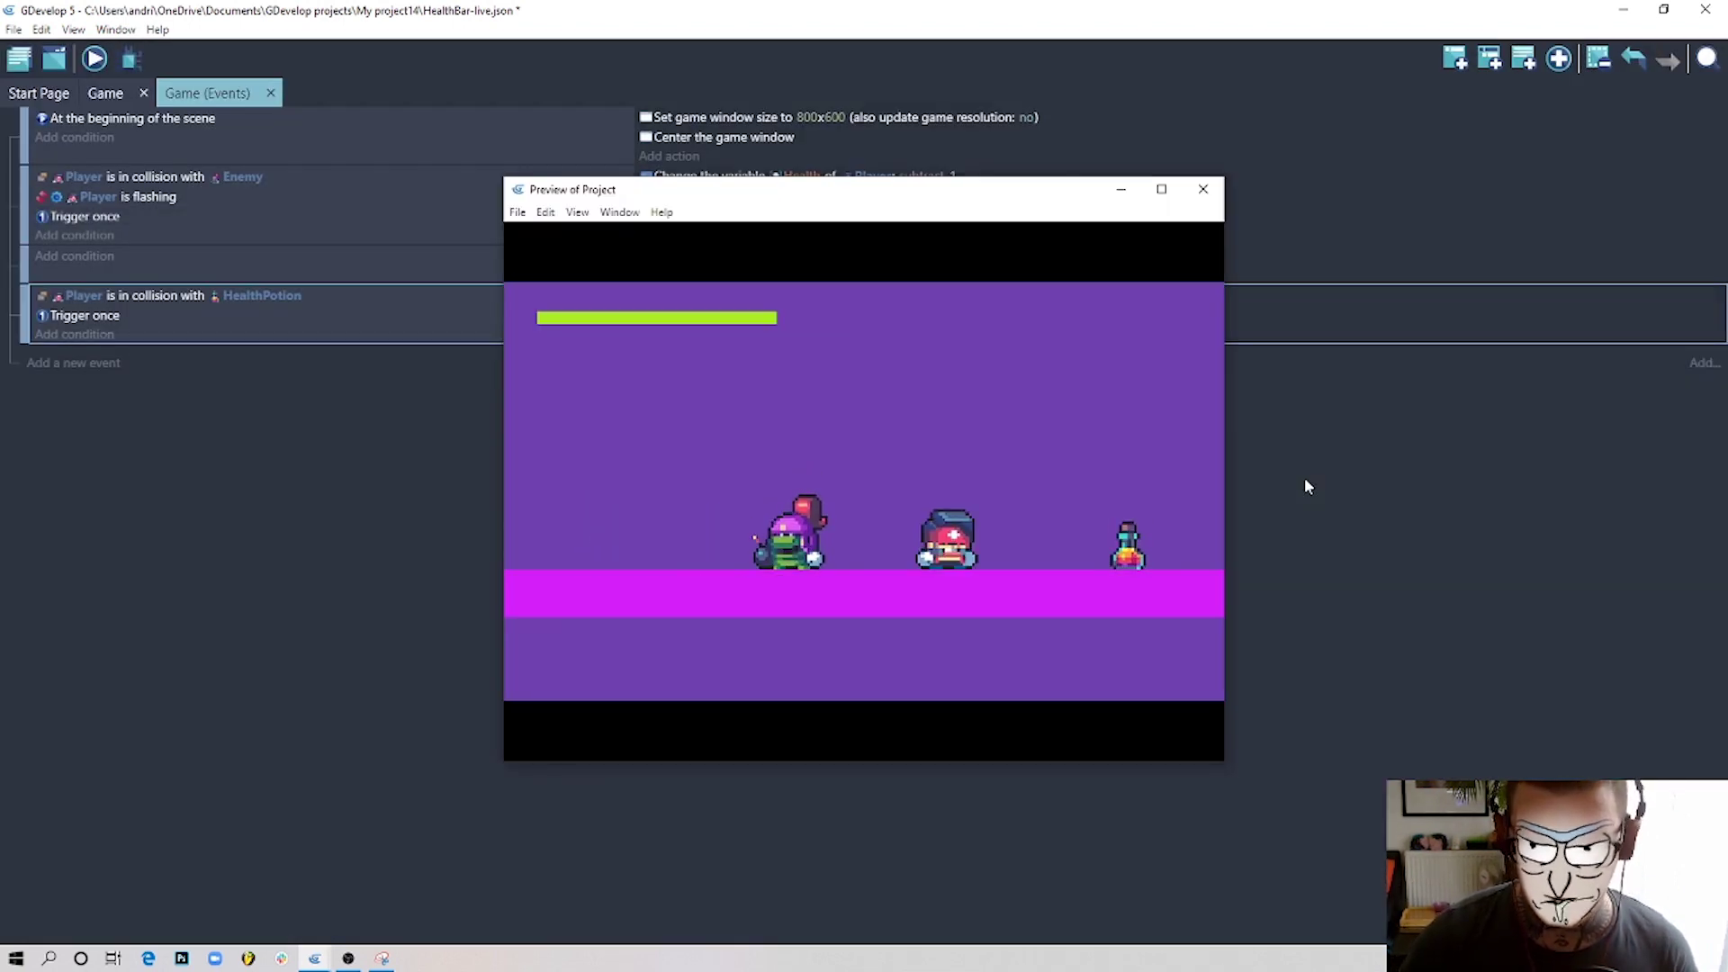
pyautogui.press('Right')
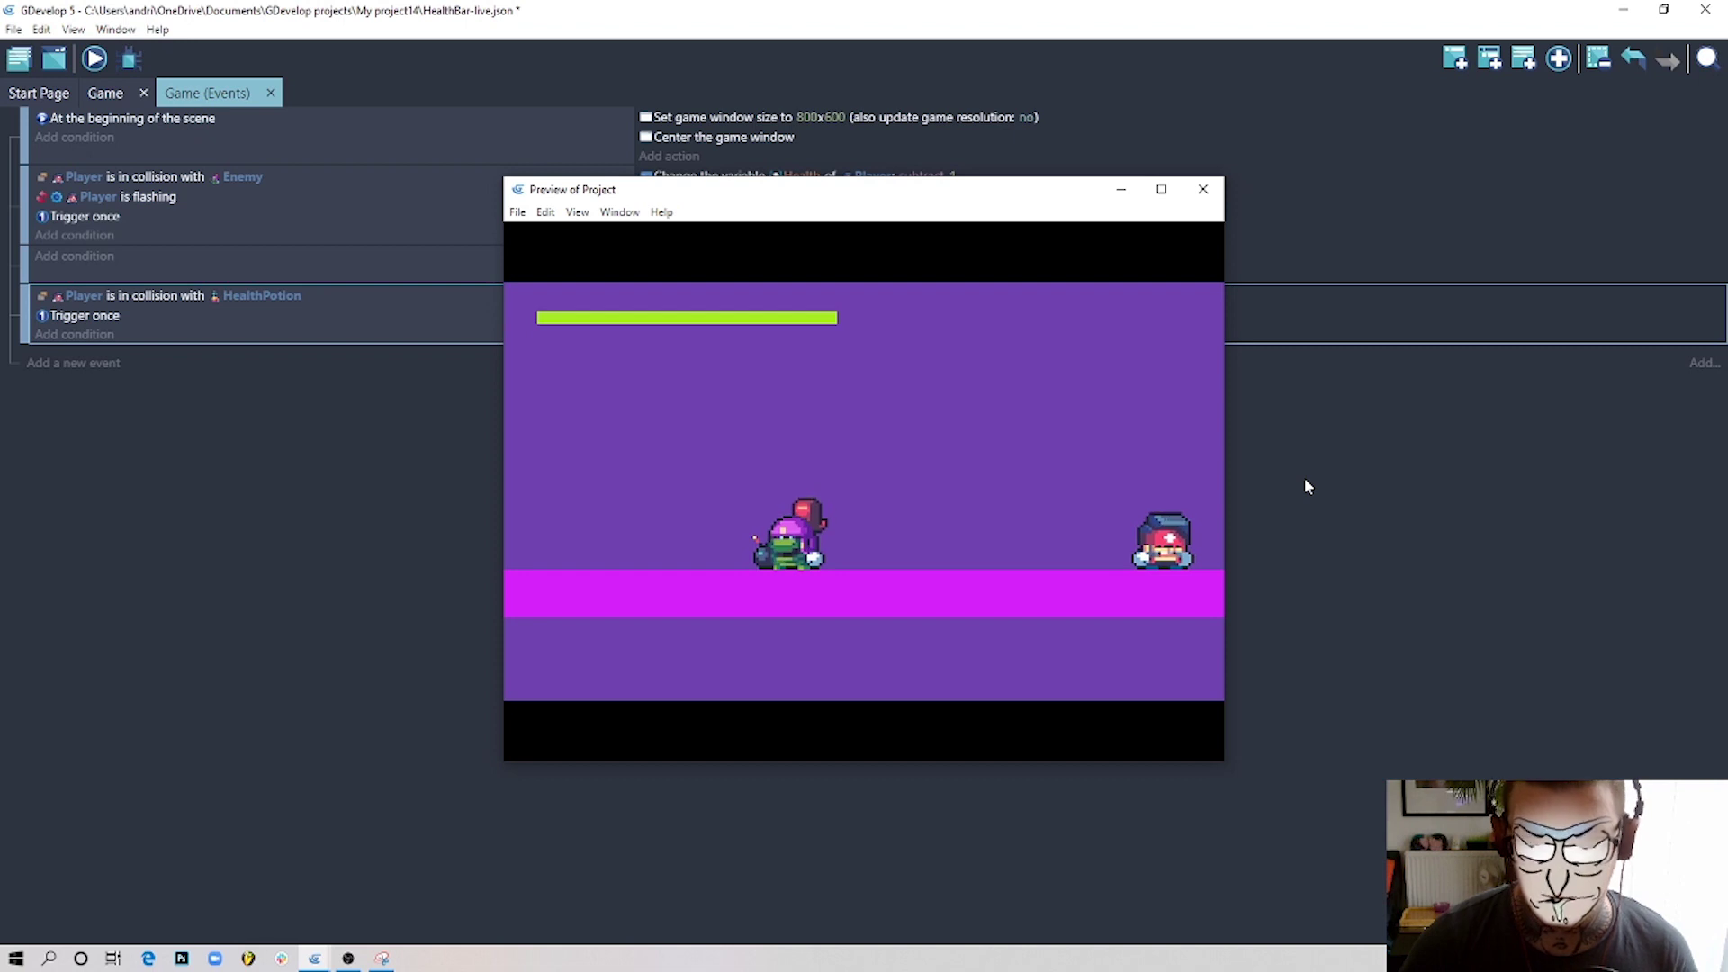
pyautogui.click(1202, 189)
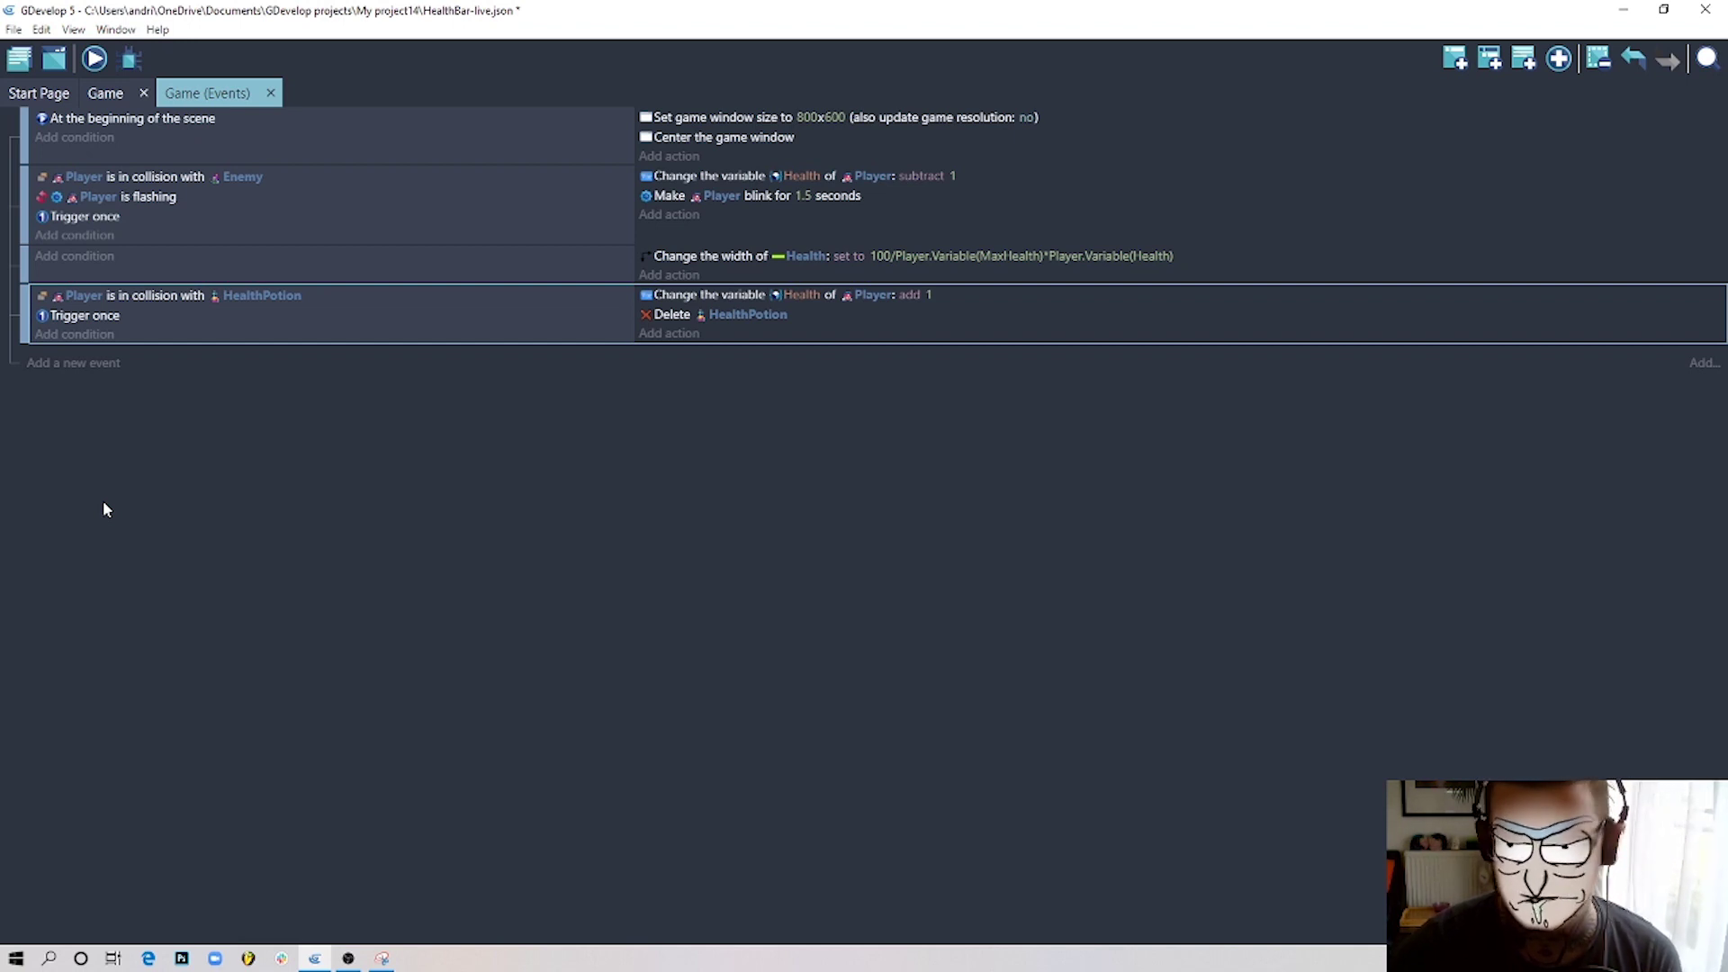
# Add a Player variable-value condition to the potion event using the ≥ comparison.
pyautogui.click(108, 335)
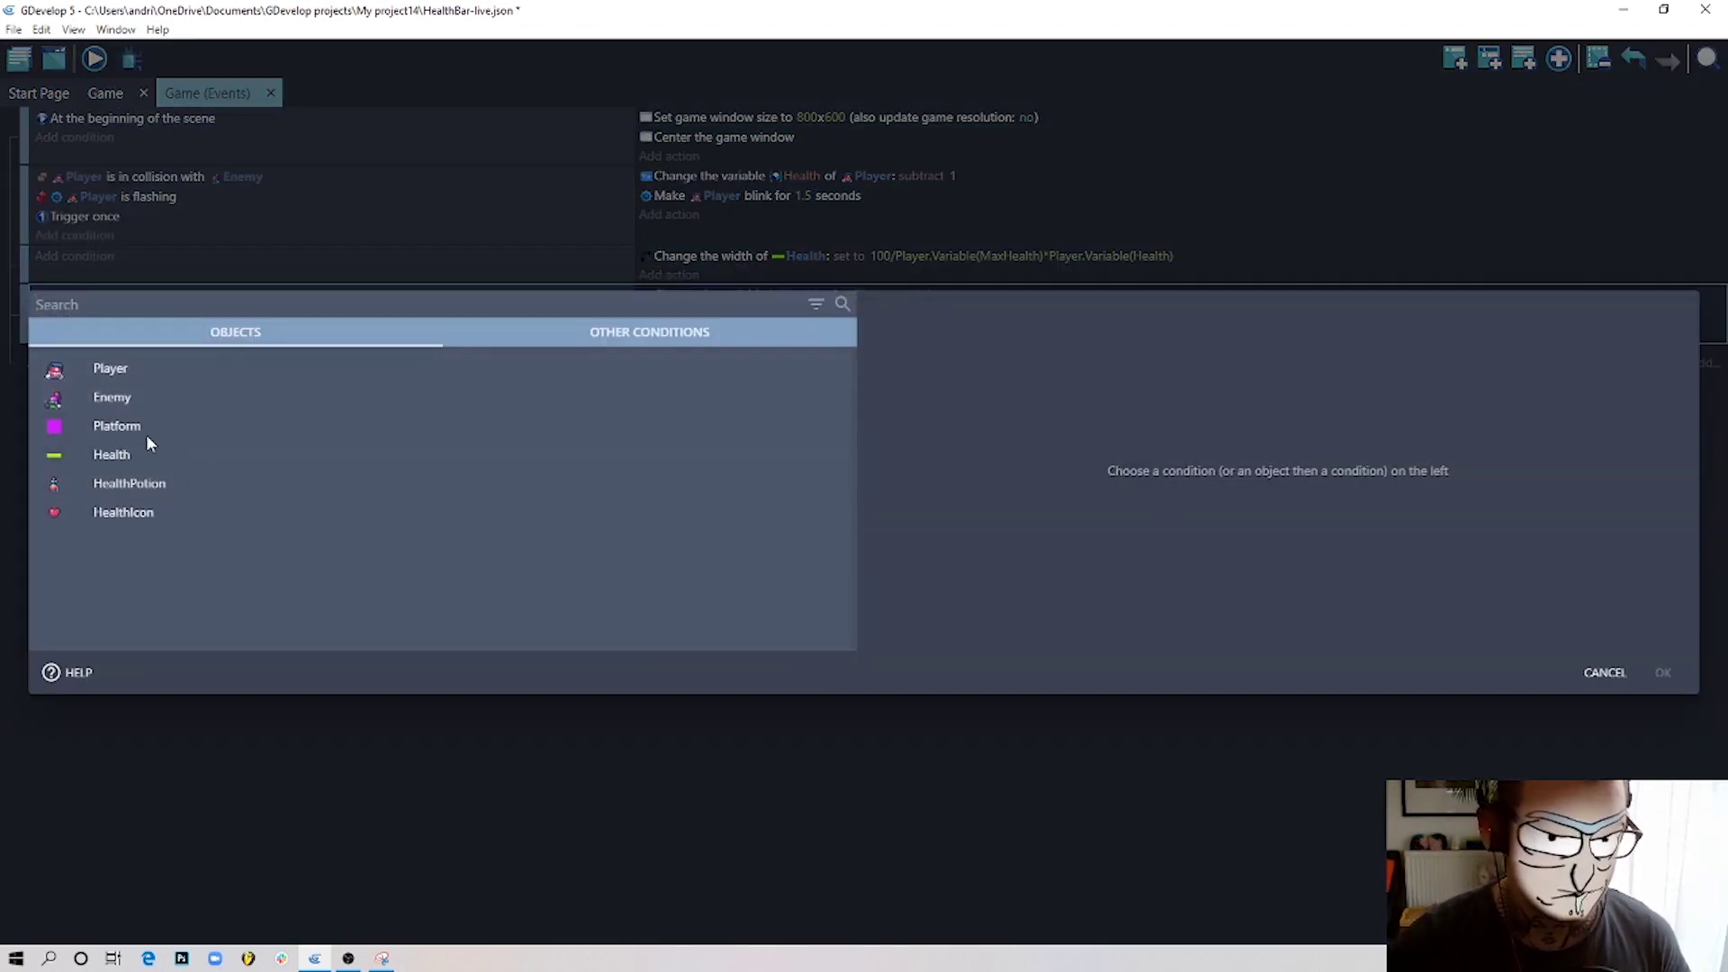
pyautogui.click(135, 372)
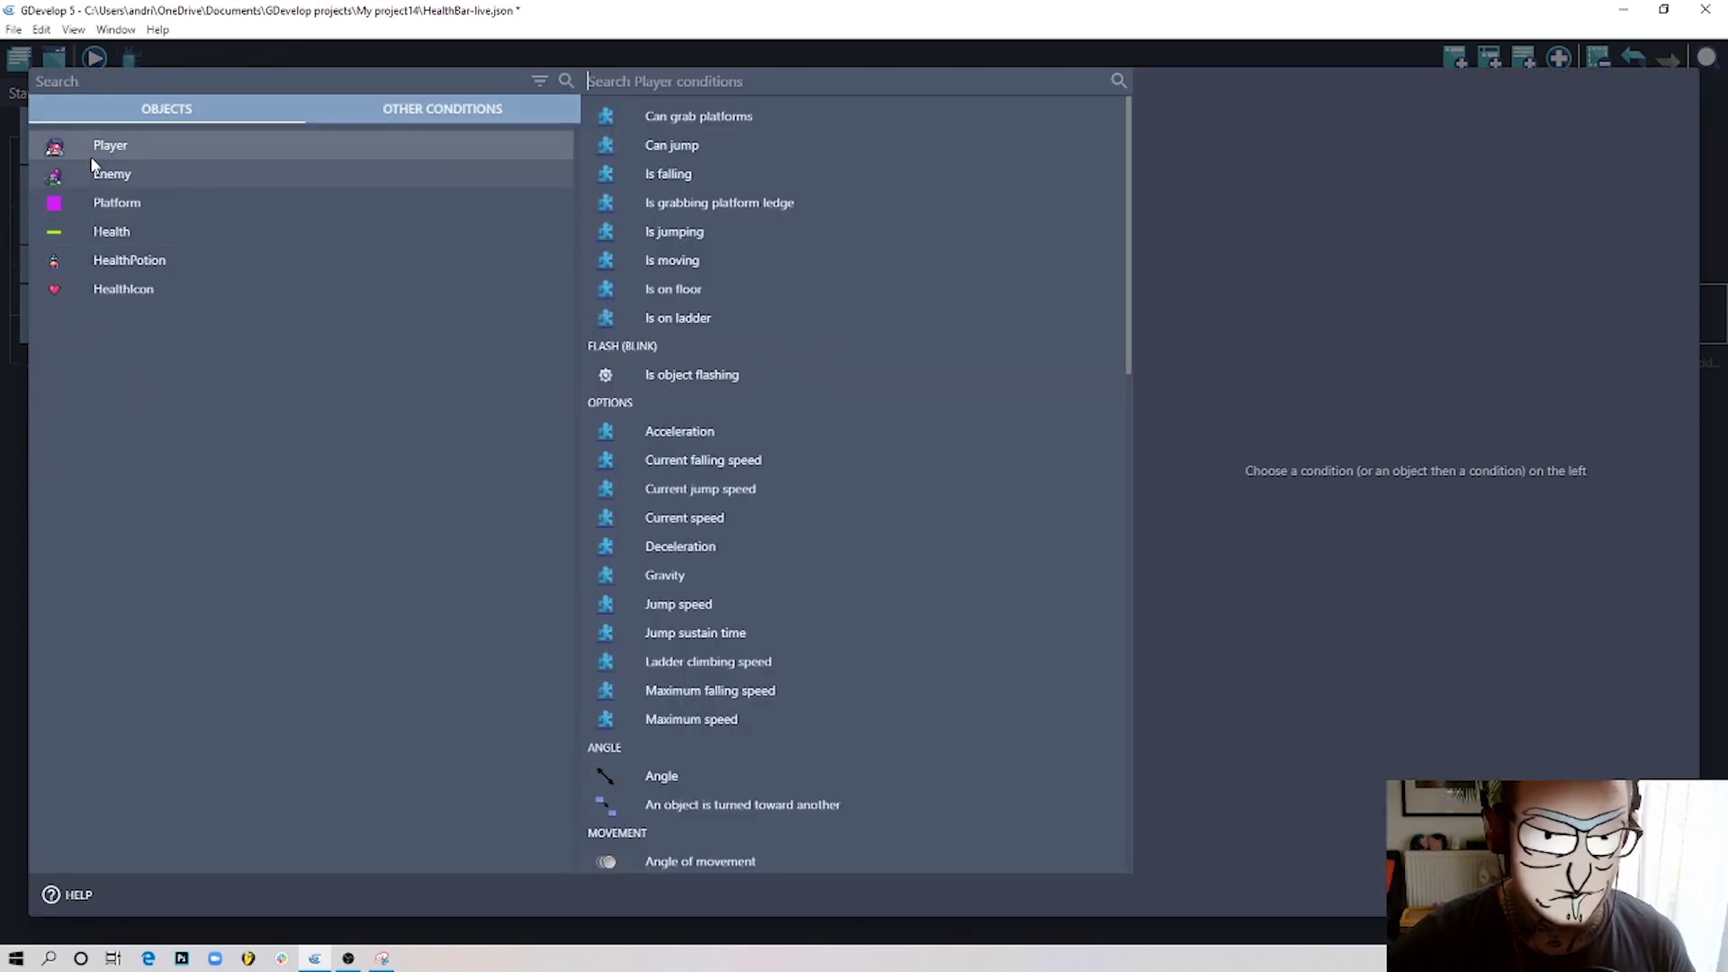
pyautogui.click(696, 83)
pyautogui.write('var')
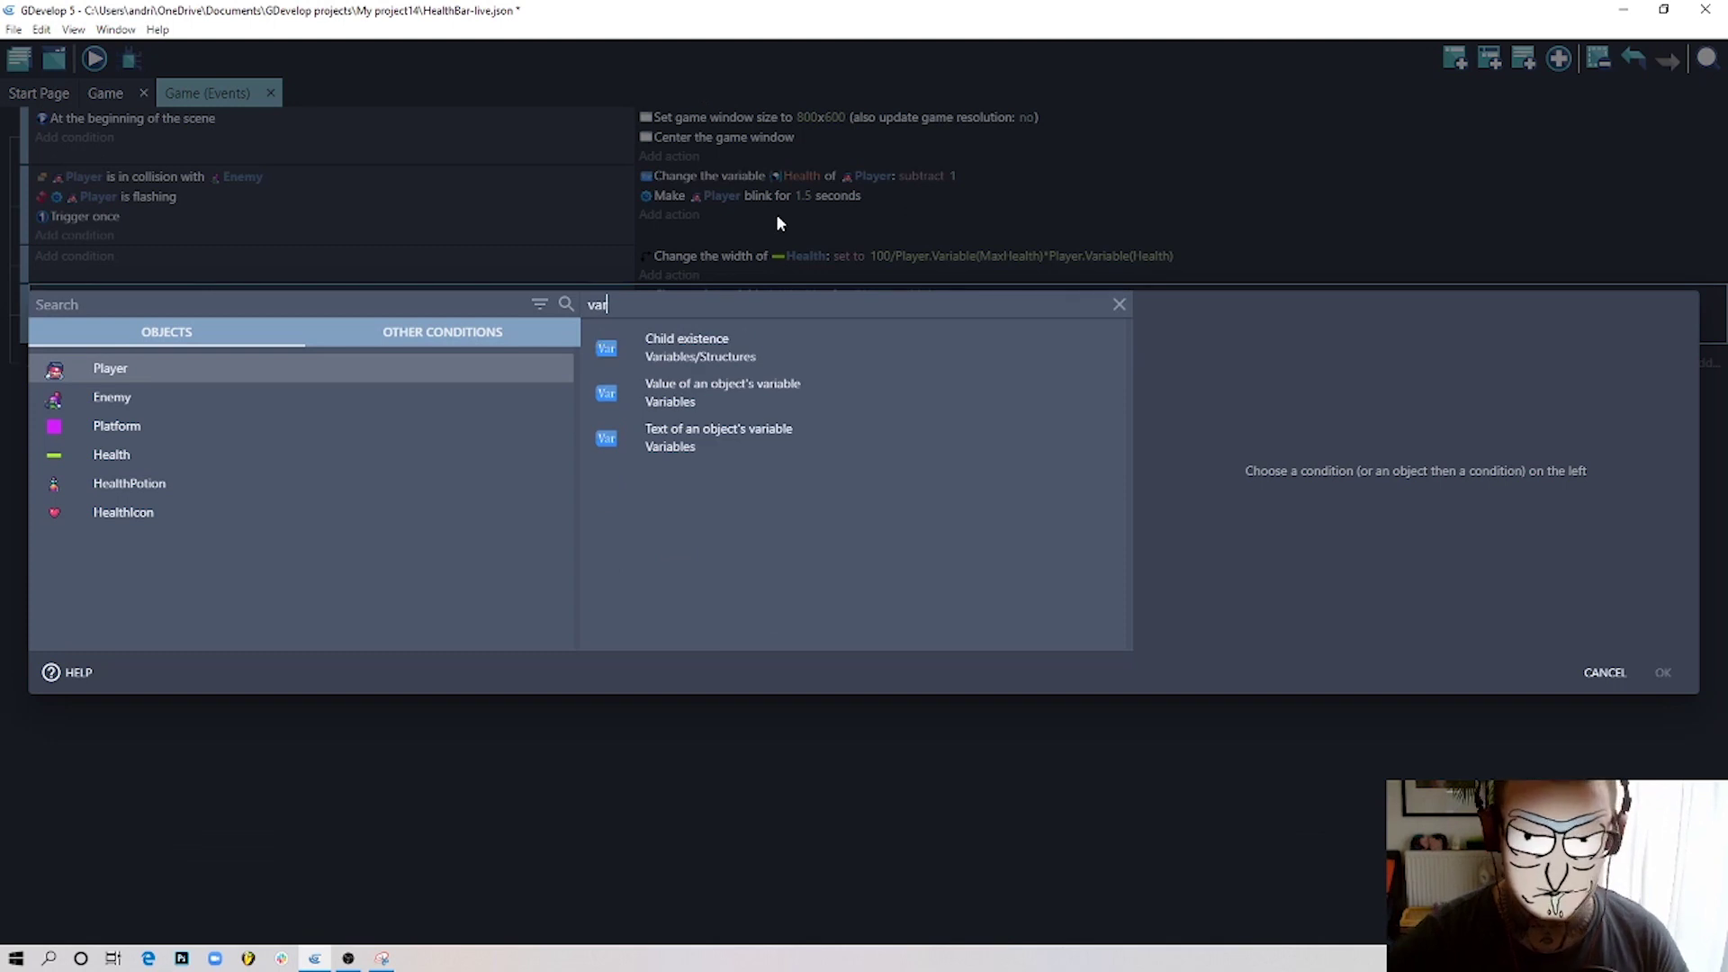
pyautogui.click(763, 390)
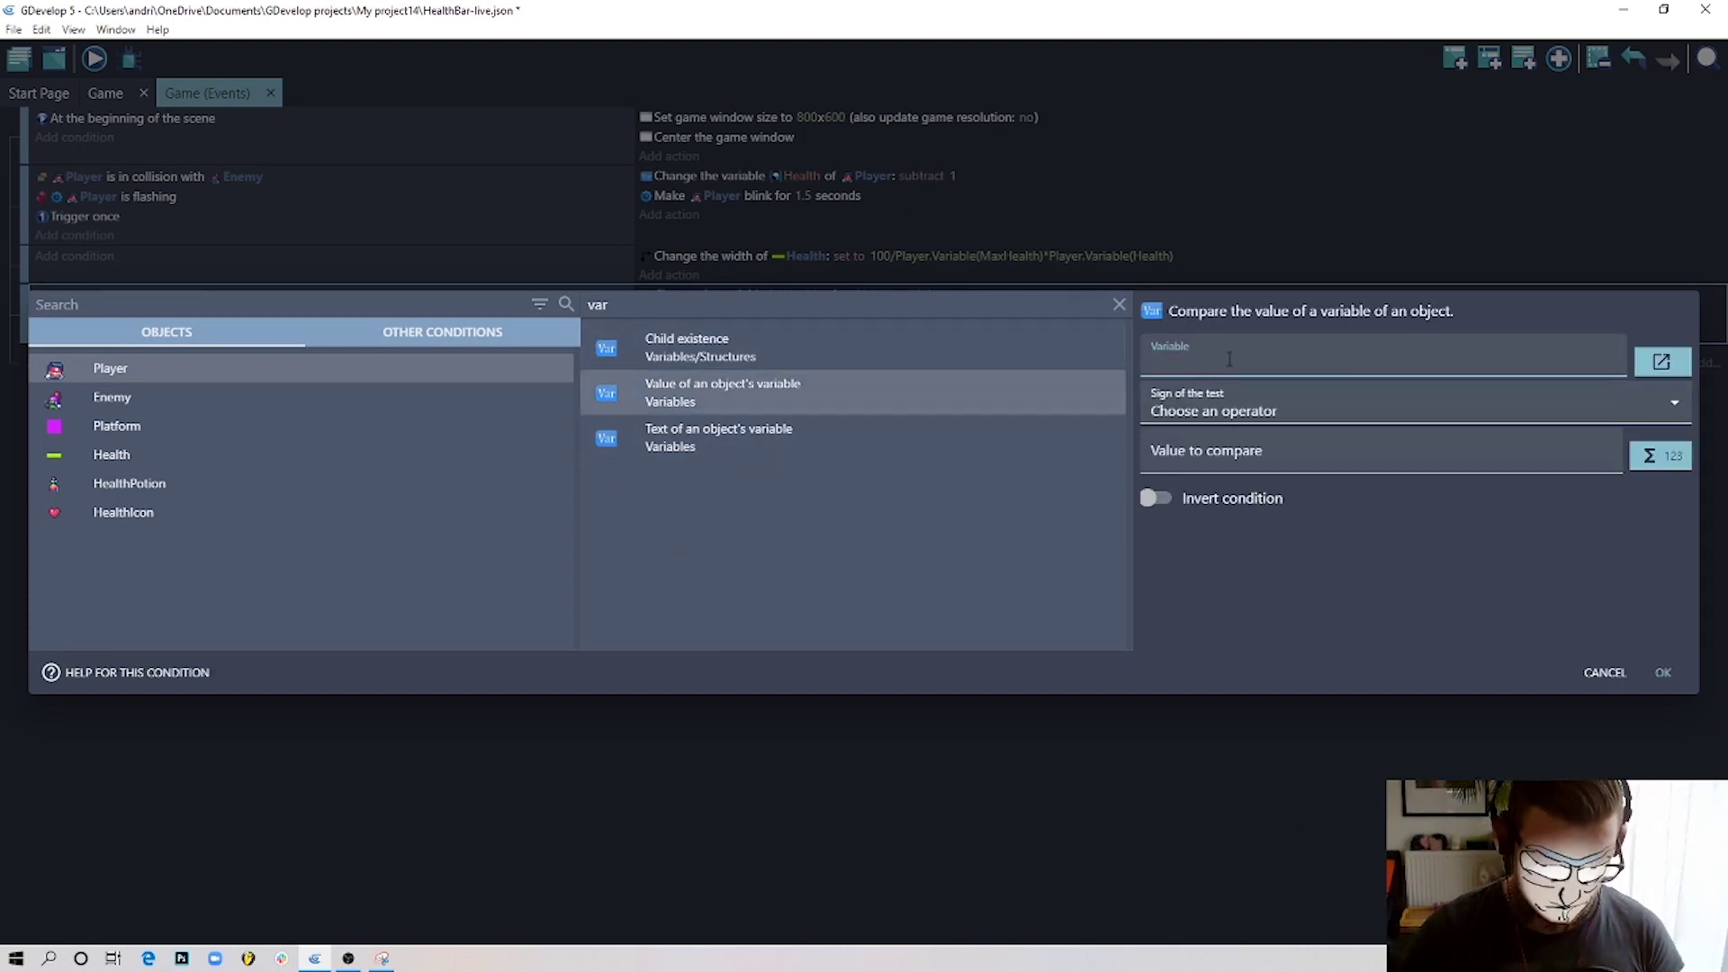
pyautogui.click(1254, 411)
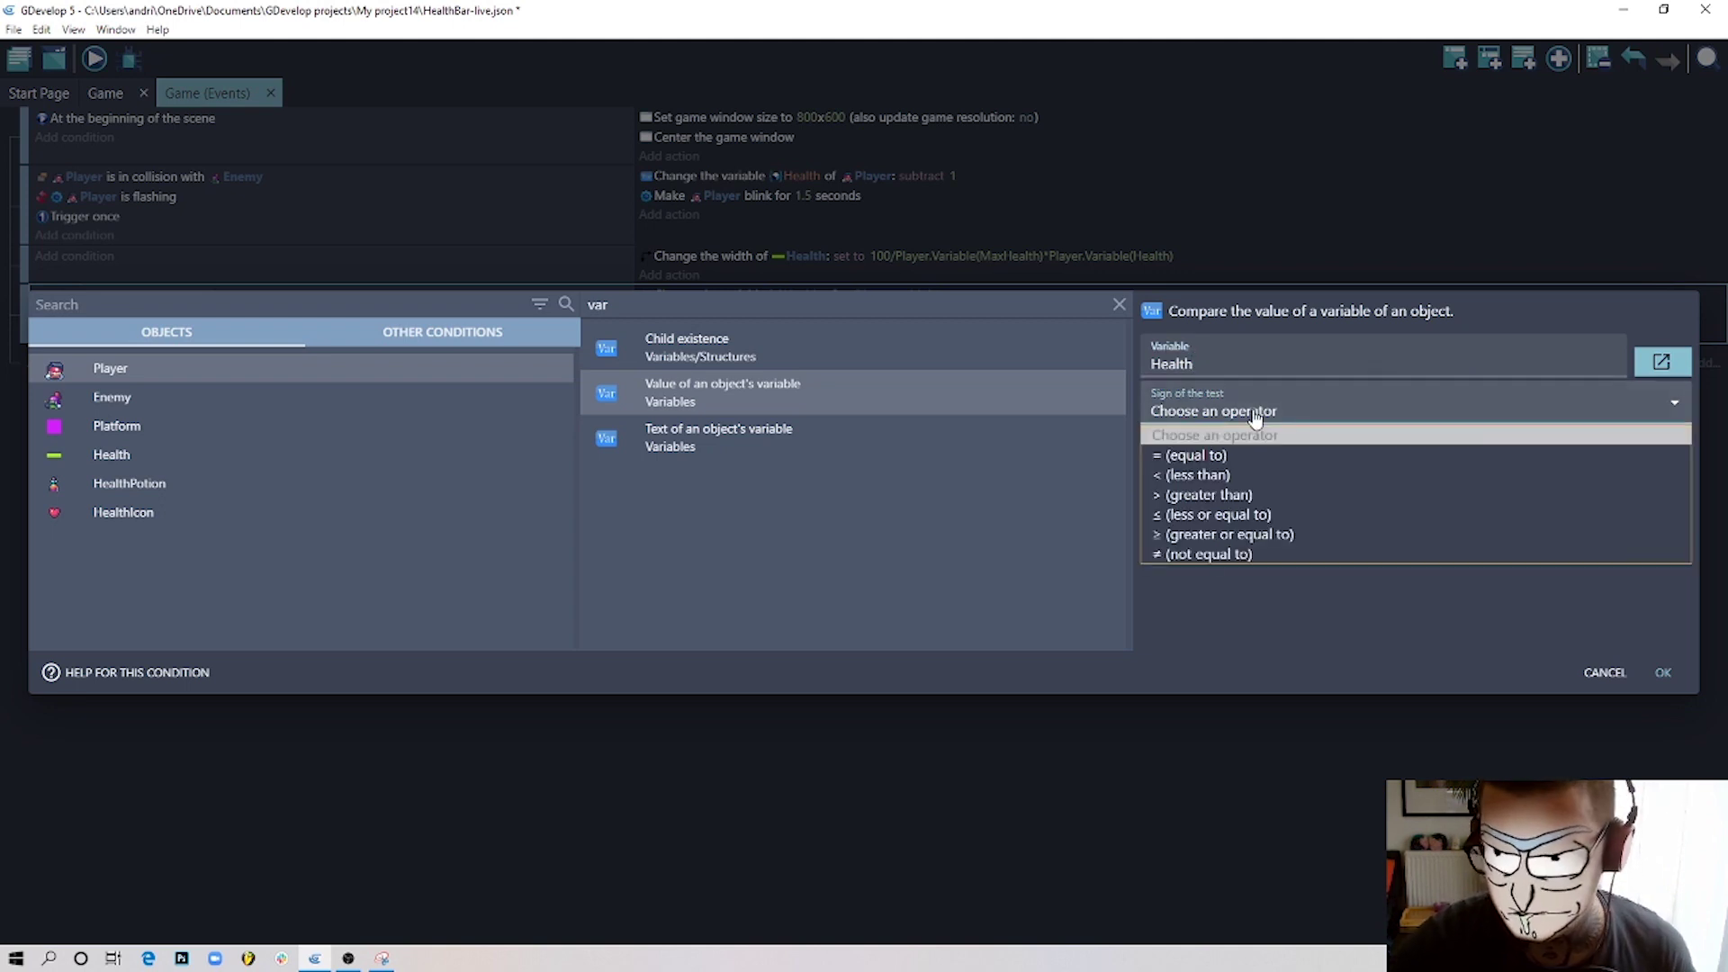
pyautogui.click(1283, 537)
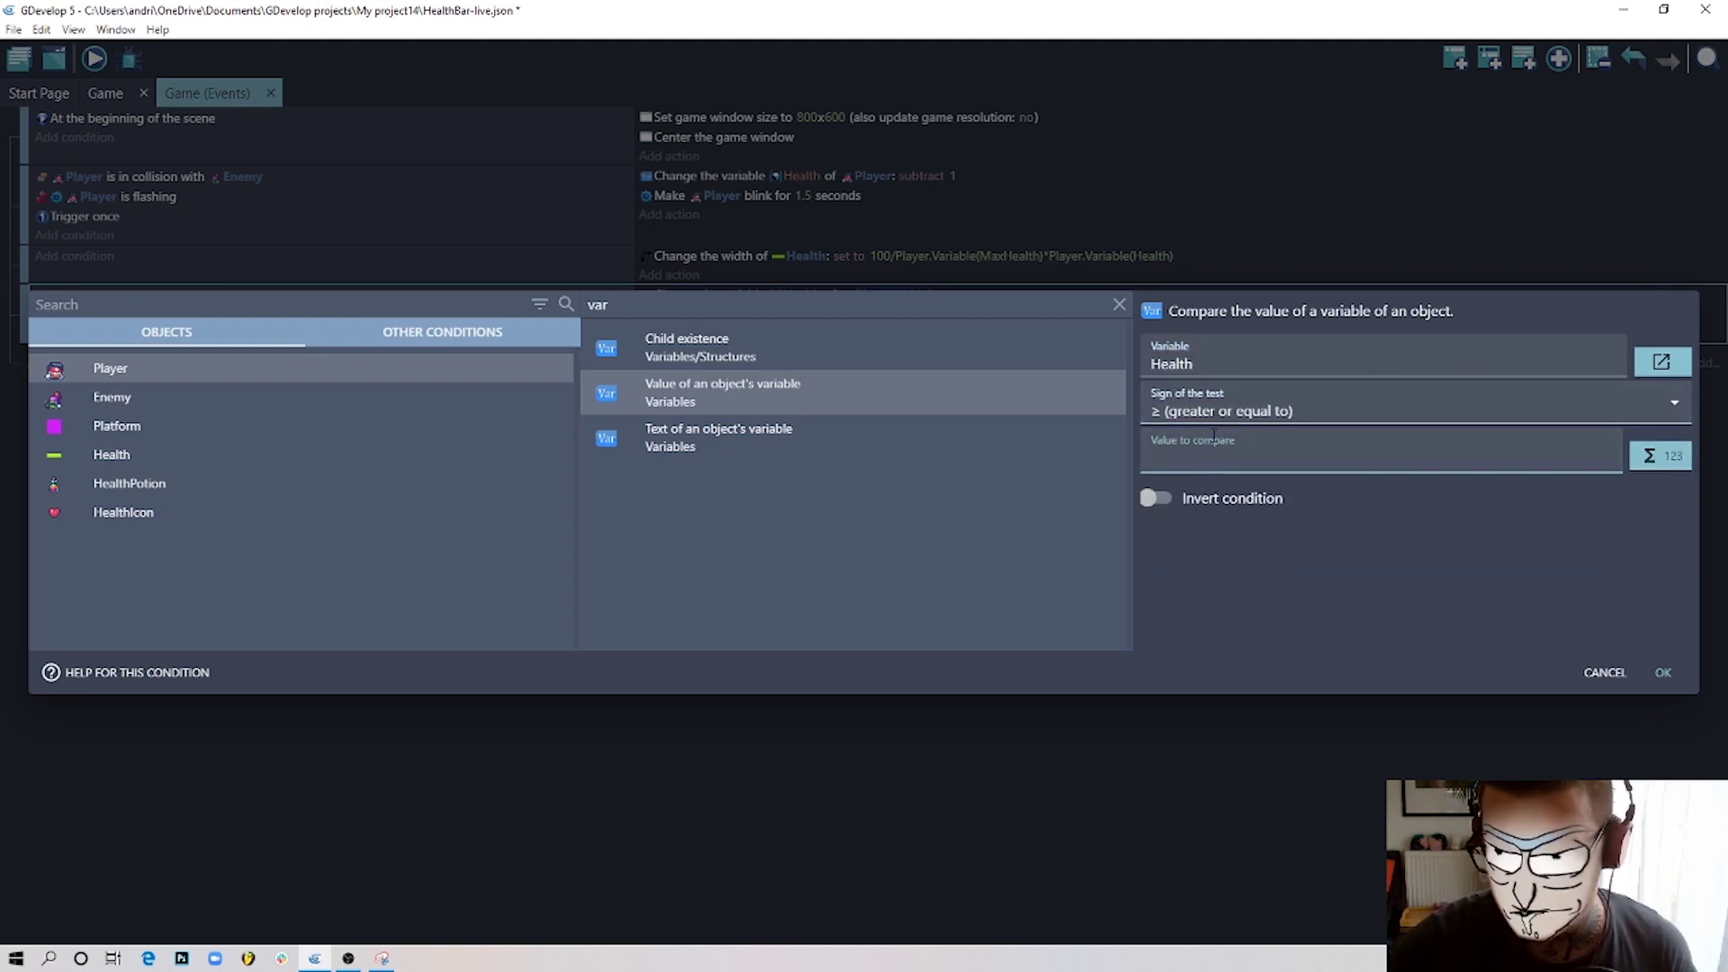
# Set the compared value to Player.Variable(MaxHealth), correcting the variable name's spelling.
pyautogui.click(1213, 436)
pyautogui.write('PLayer')
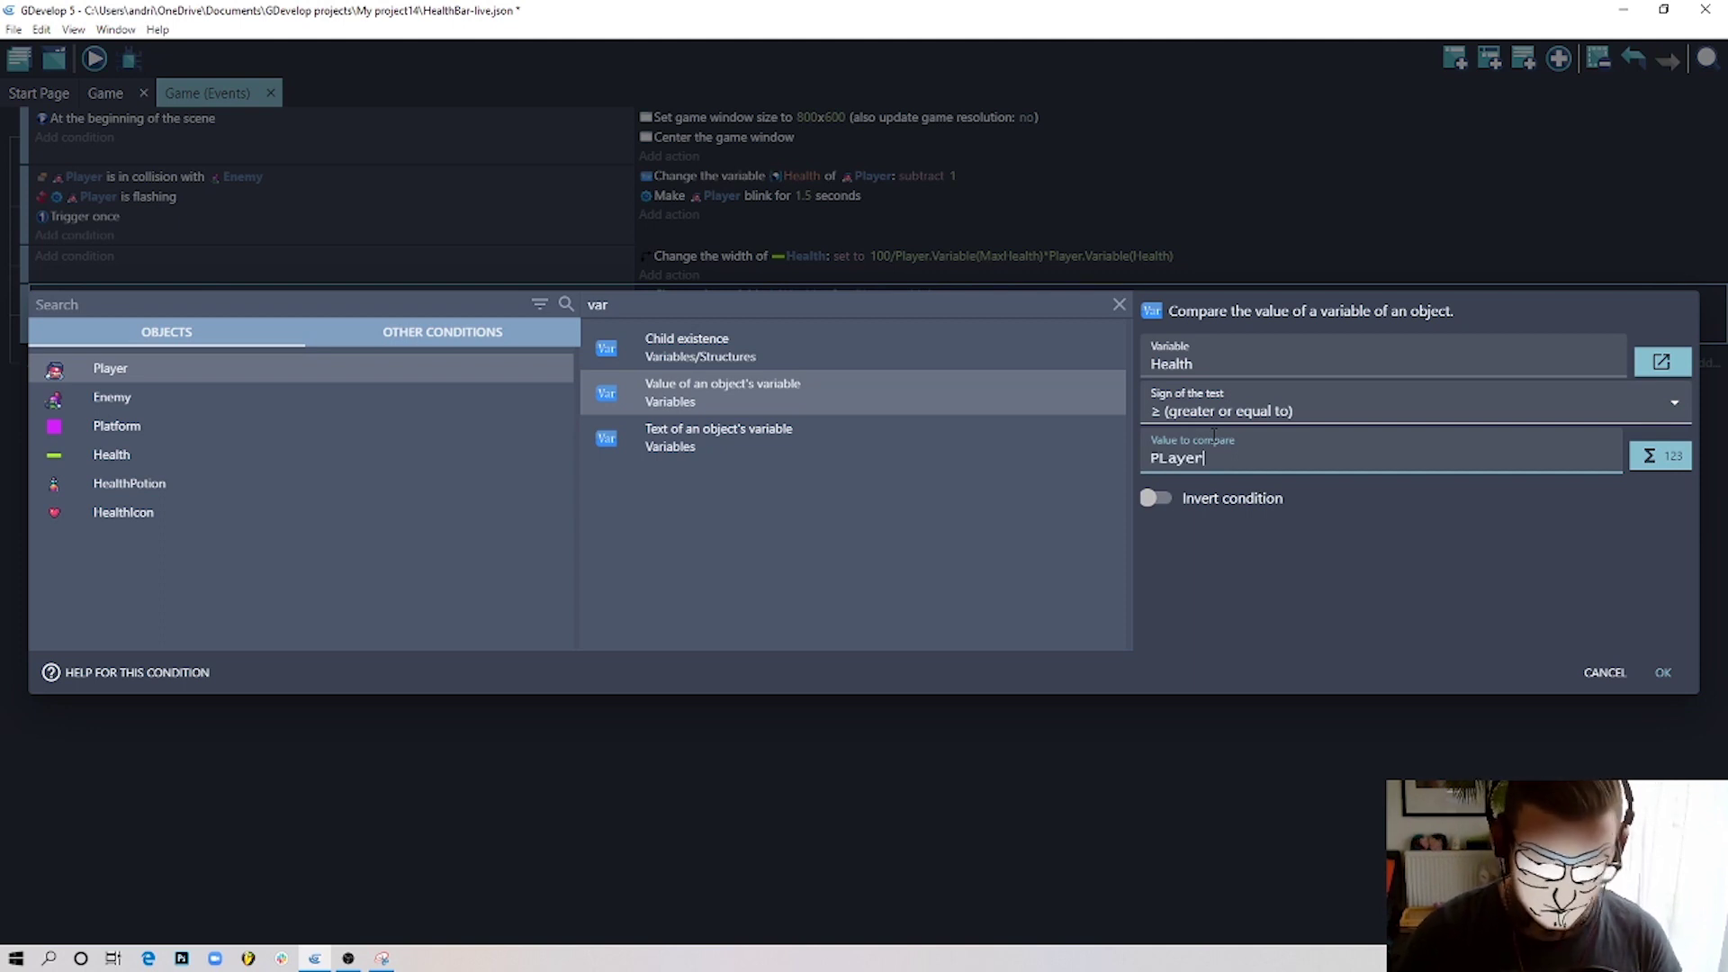
pyautogui.press('Return')
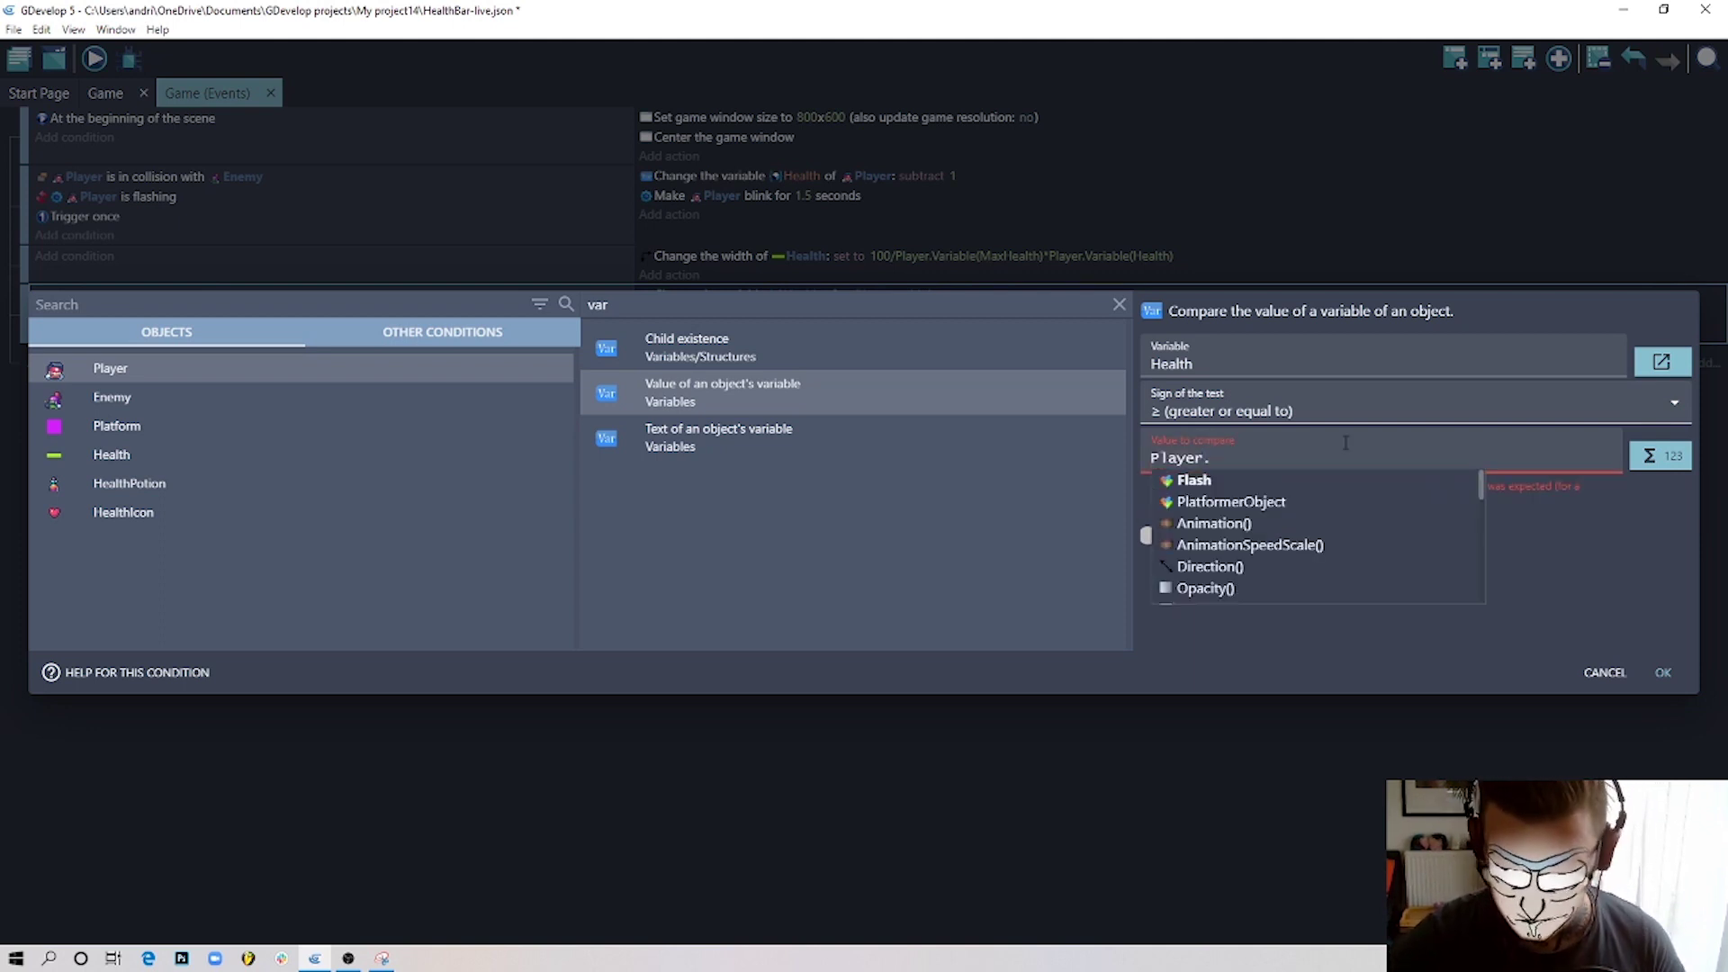
pyautogui.write('Var')
pyautogui.click(1302, 477)
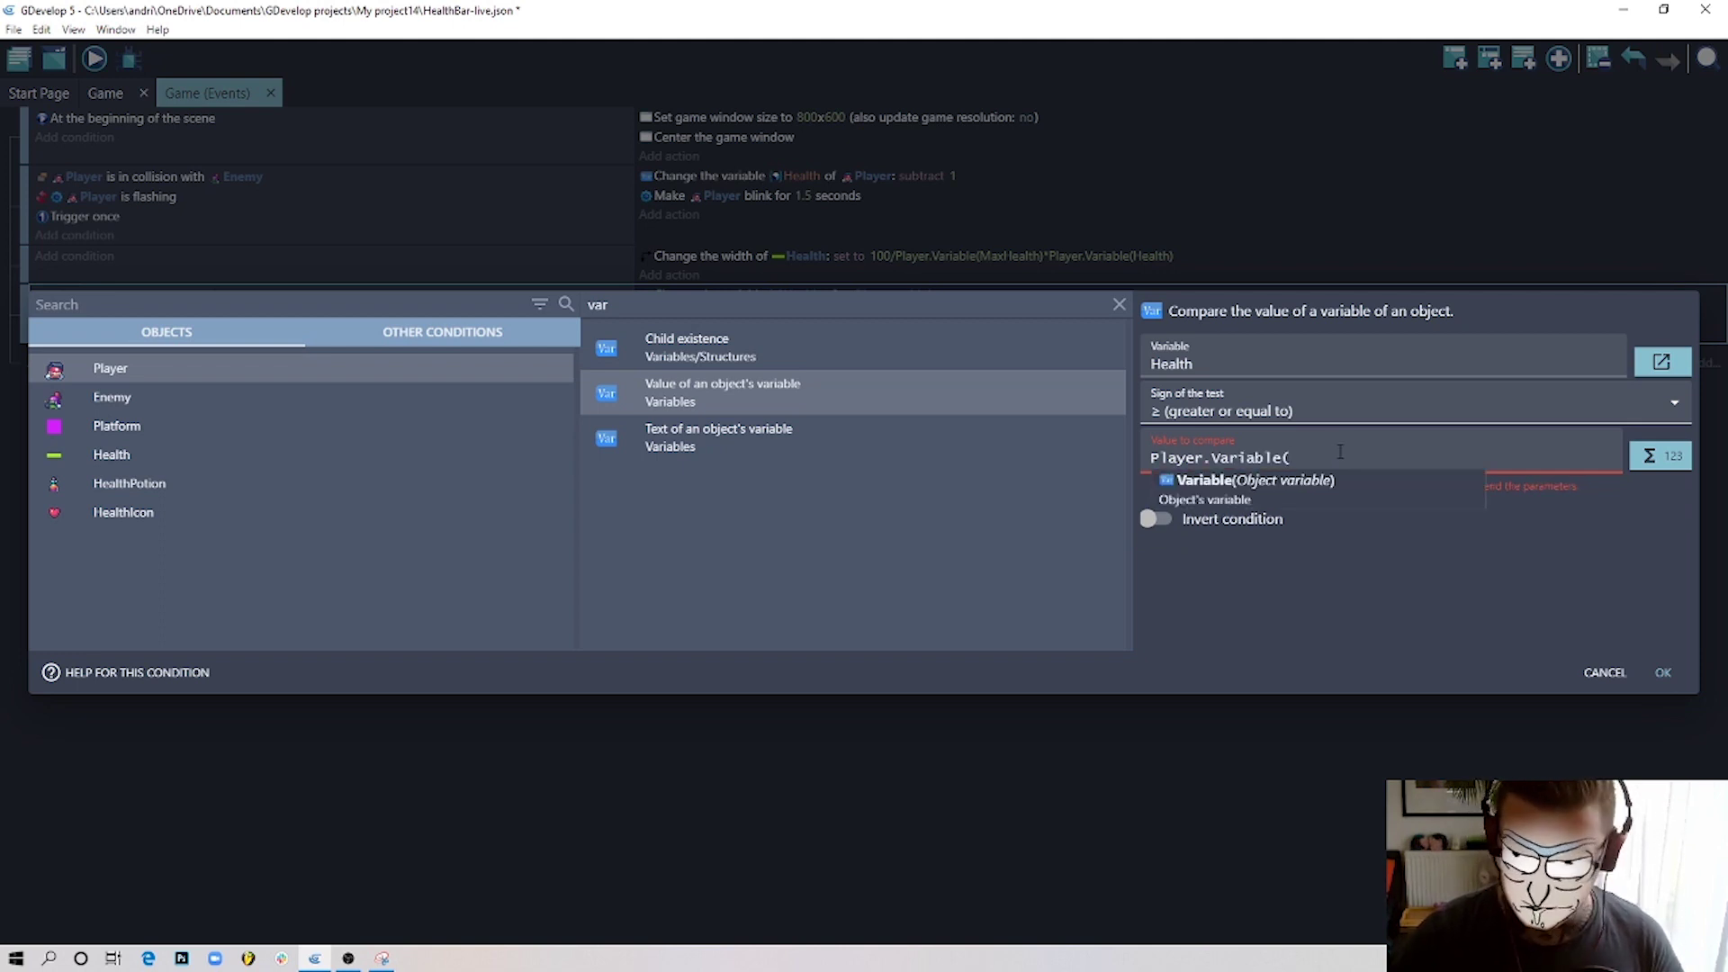
pyautogui.write('Maxhealth')
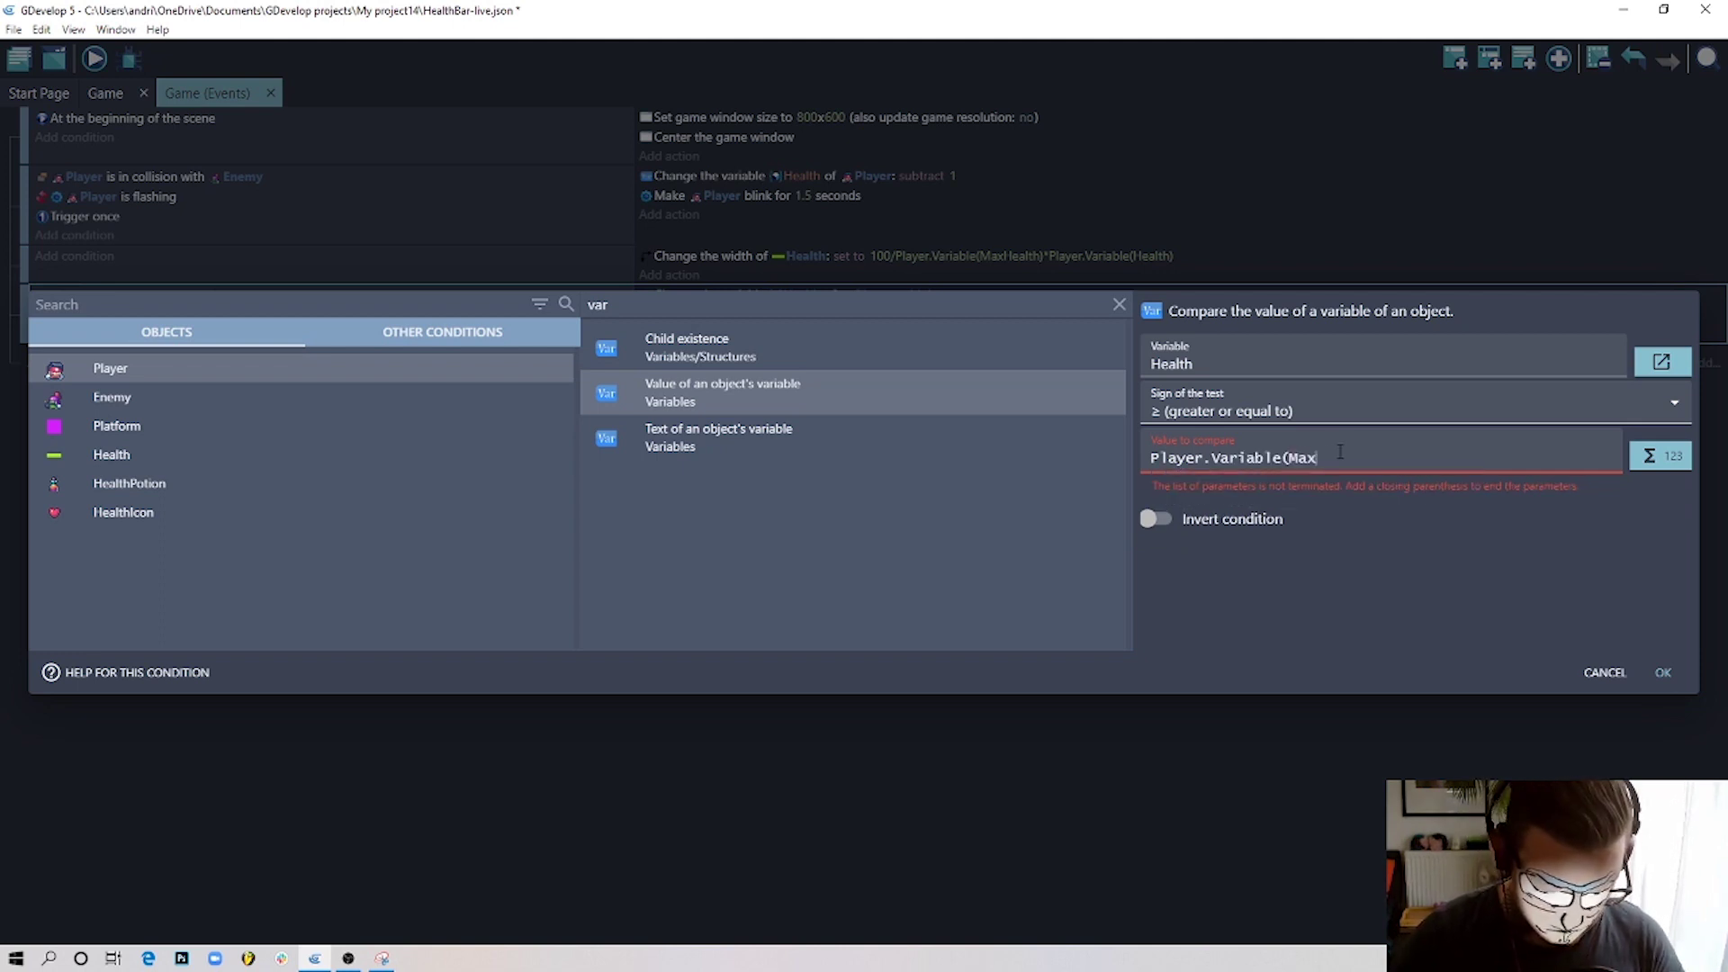
pyautogui.click(1368, 609)
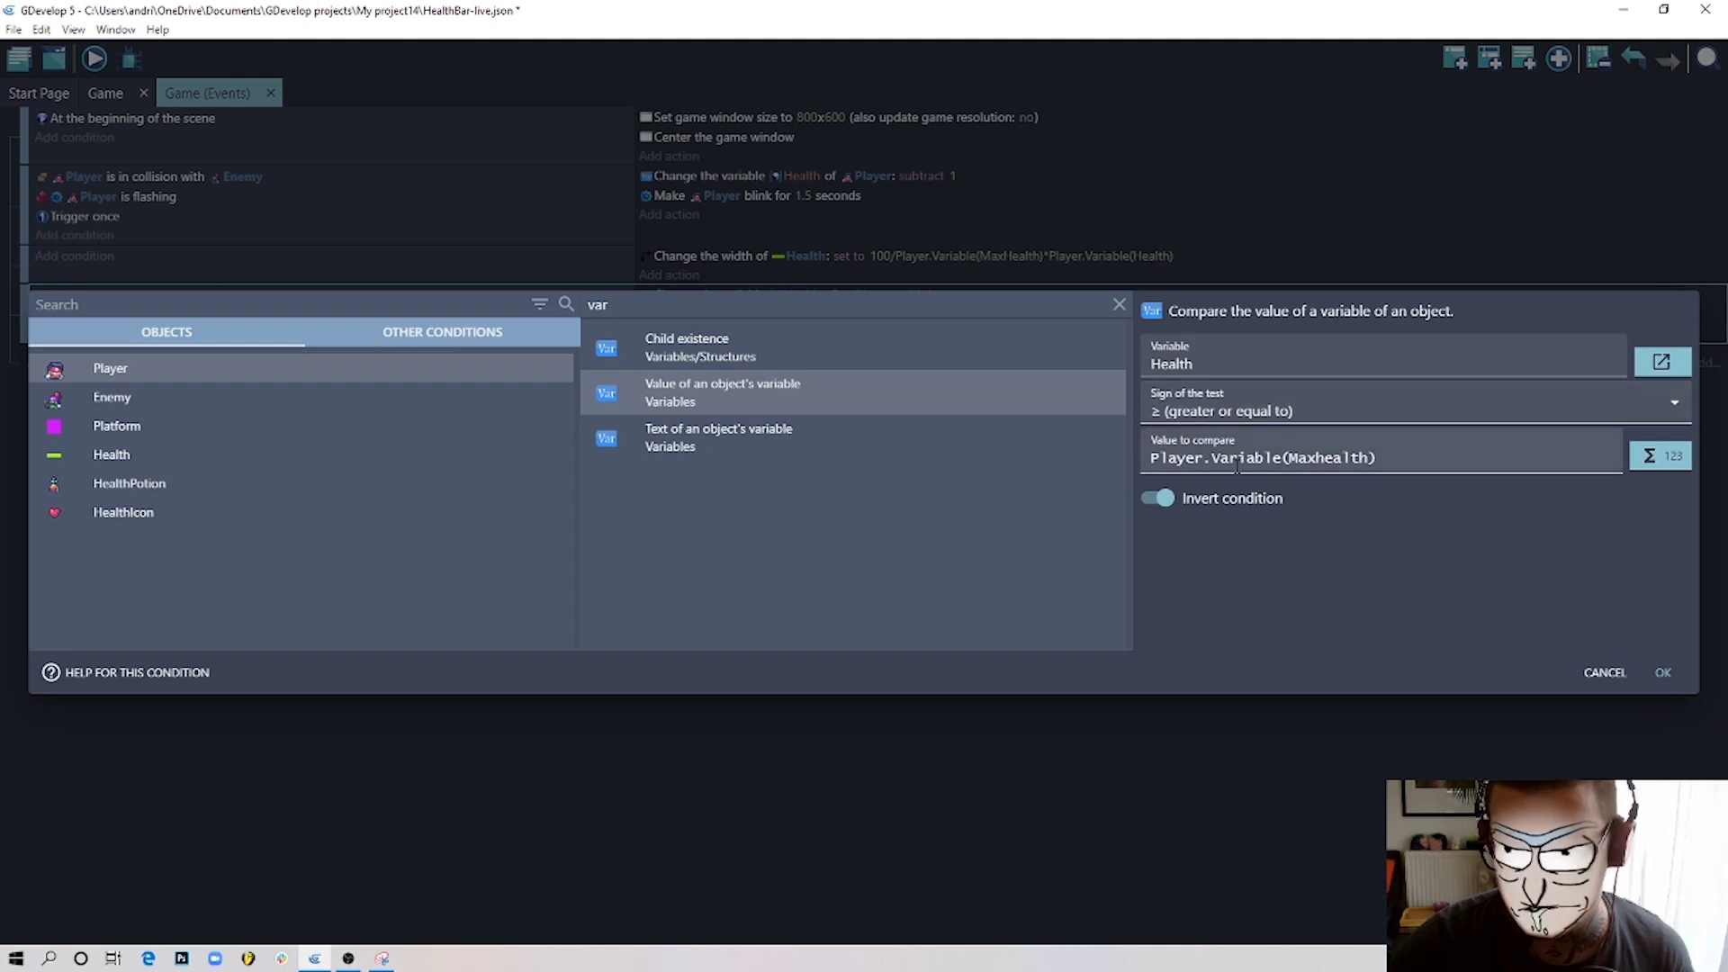
pyautogui.click(1326, 458)
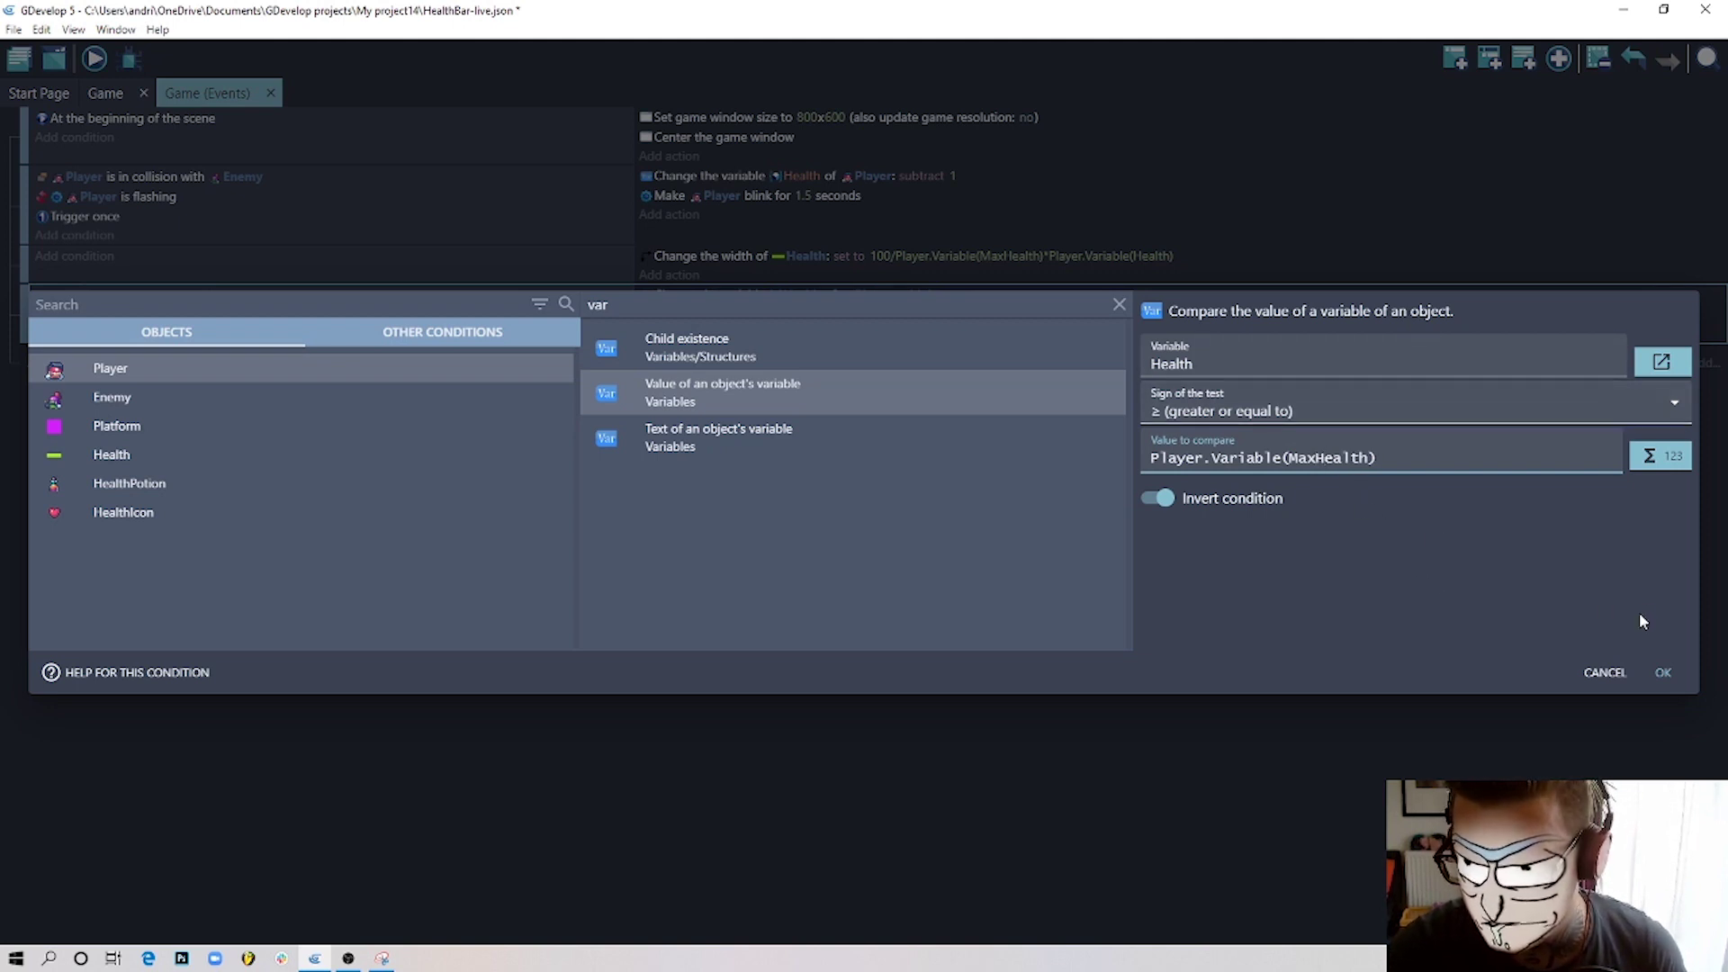
pyautogui.click(1654, 672)
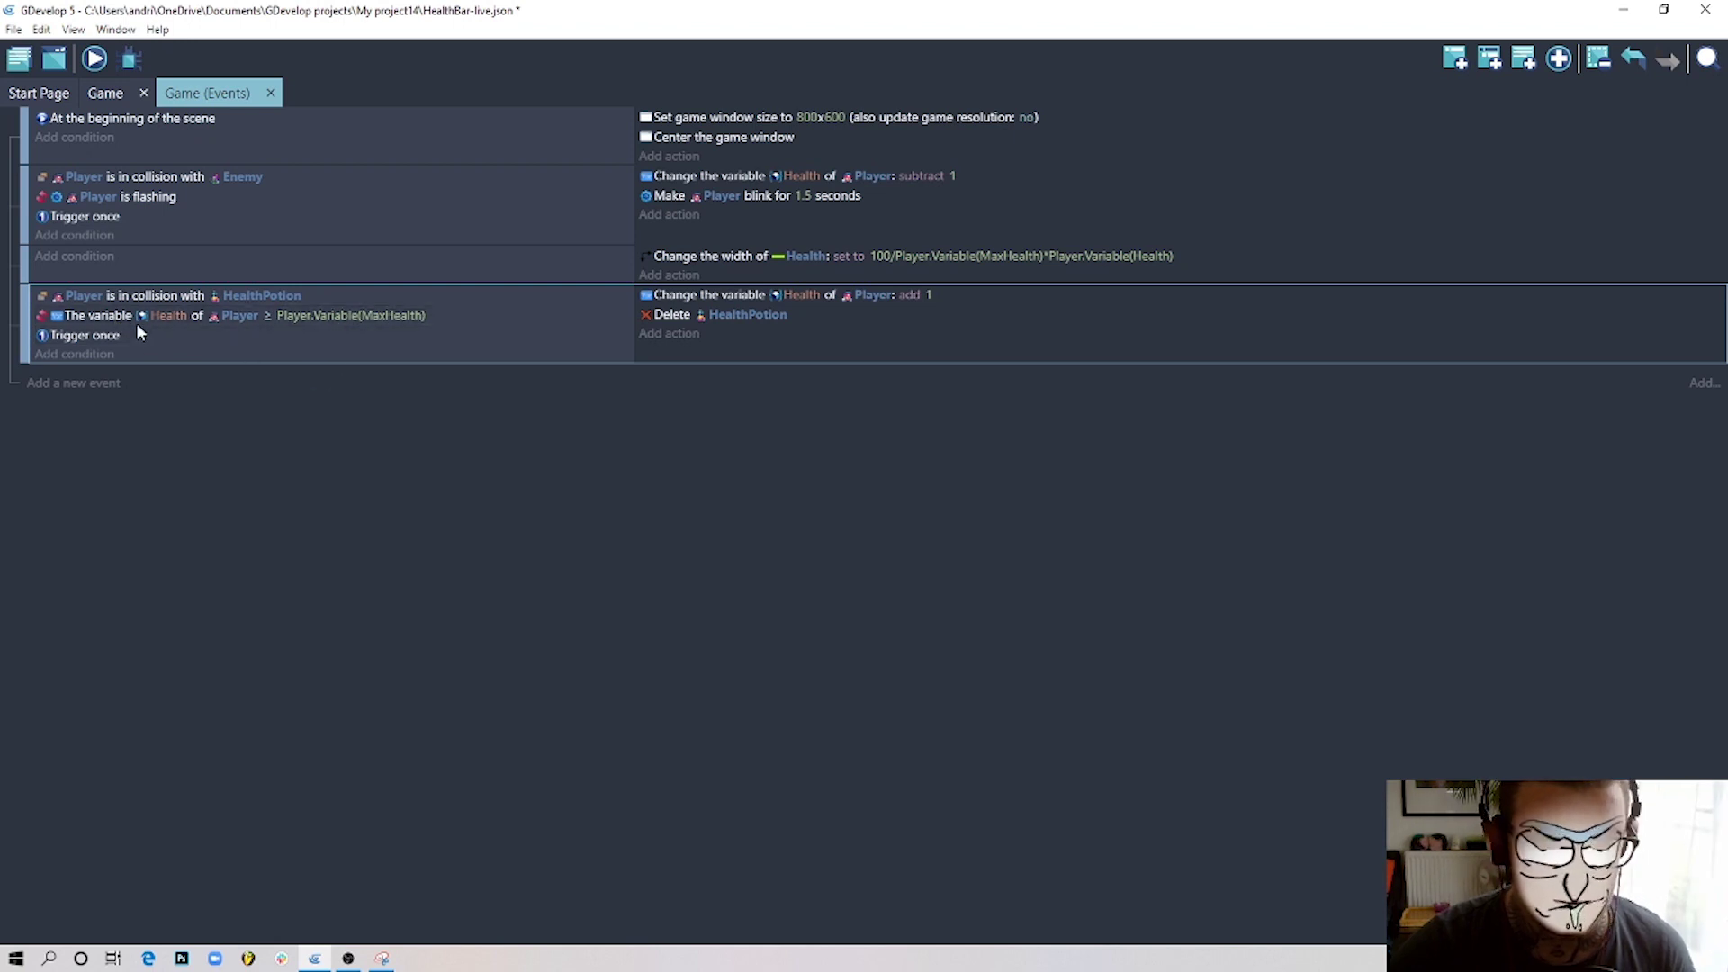
pyautogui.click(93, 62)
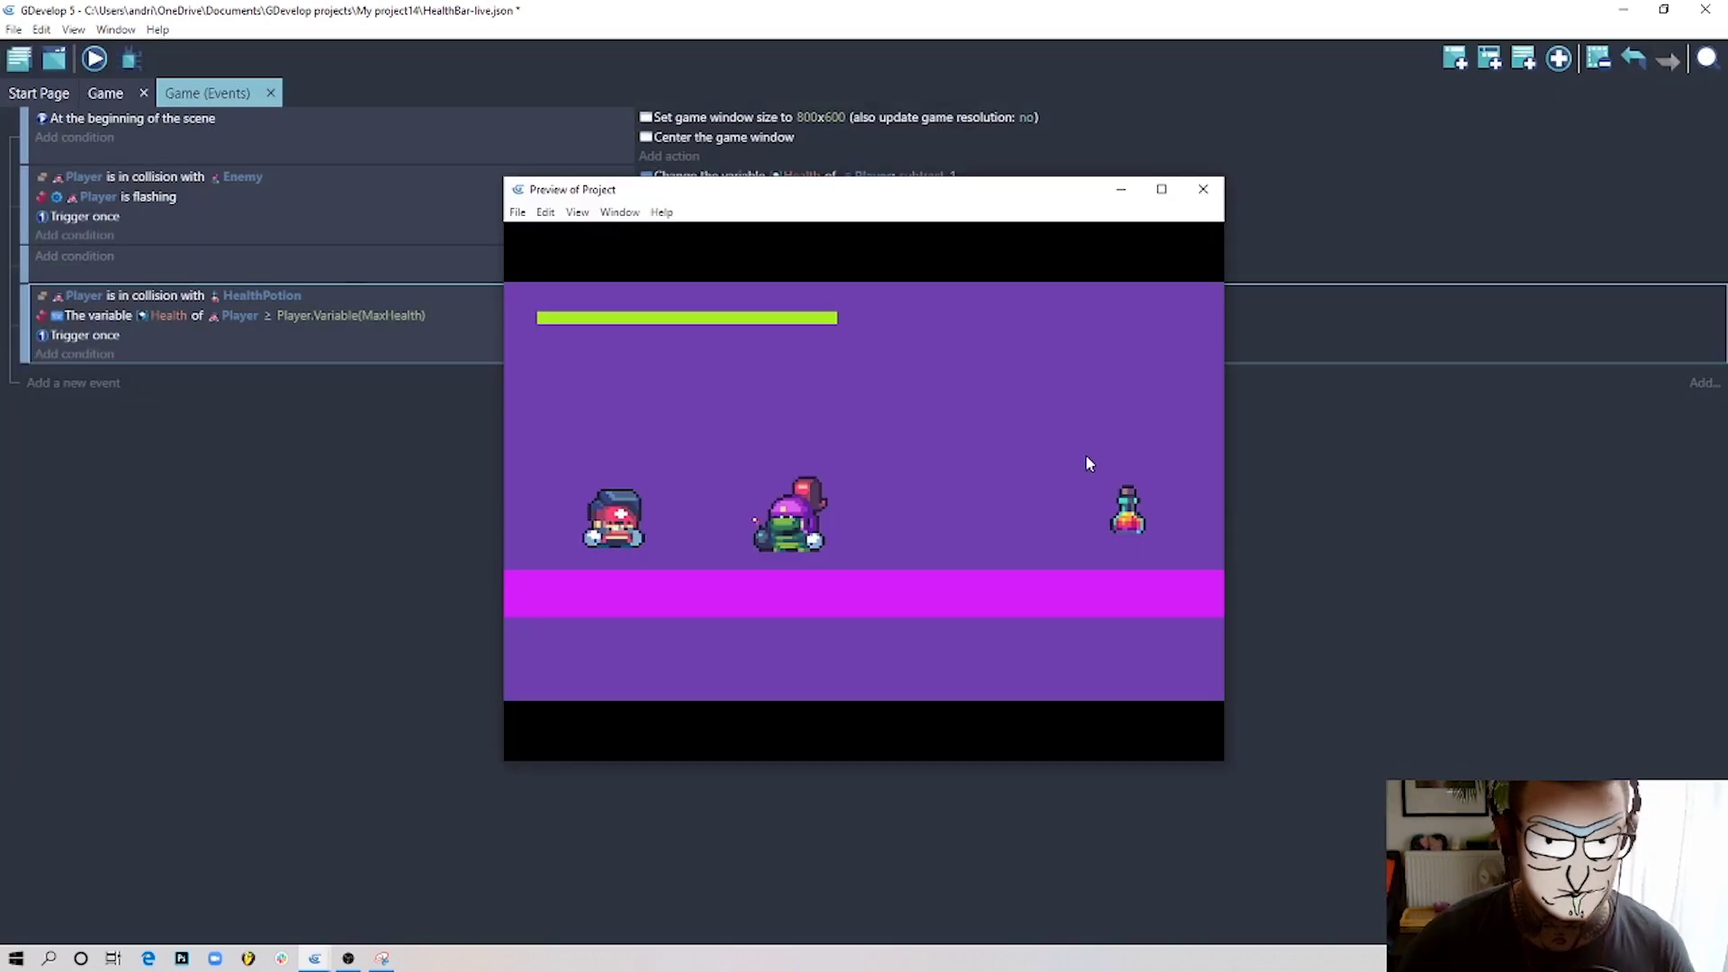
pyautogui.press('Right')
pyautogui.press('space')
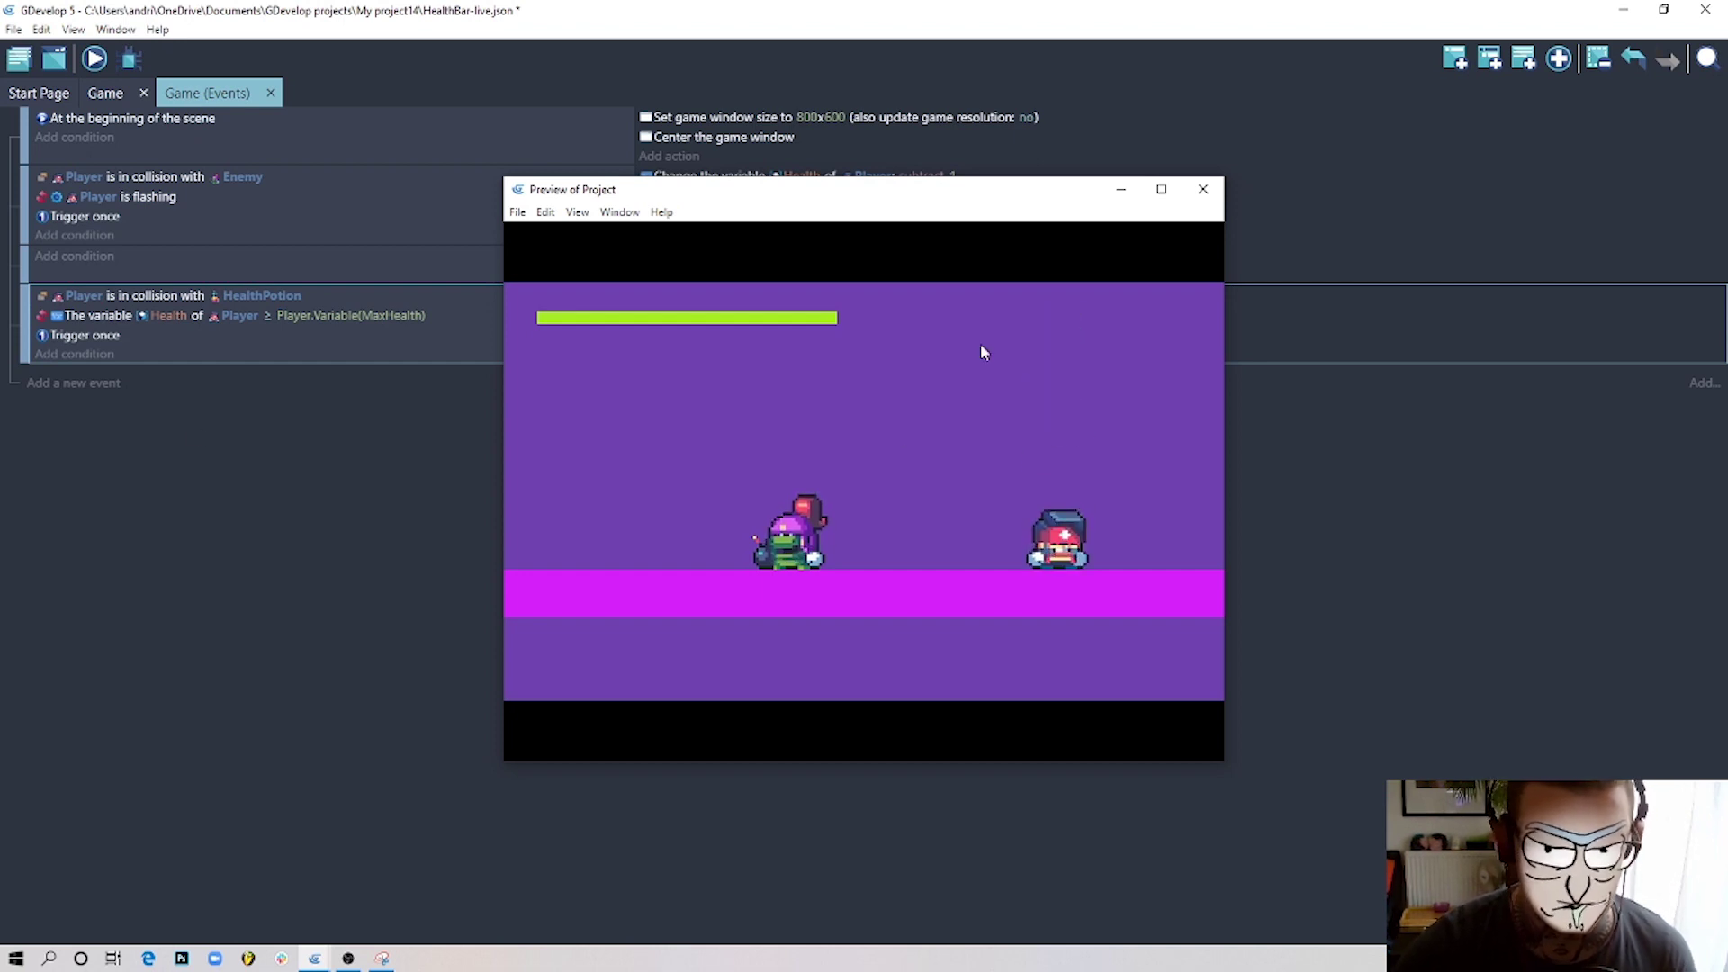
pyautogui.click(1204, 189)
pyautogui.click(108, 93)
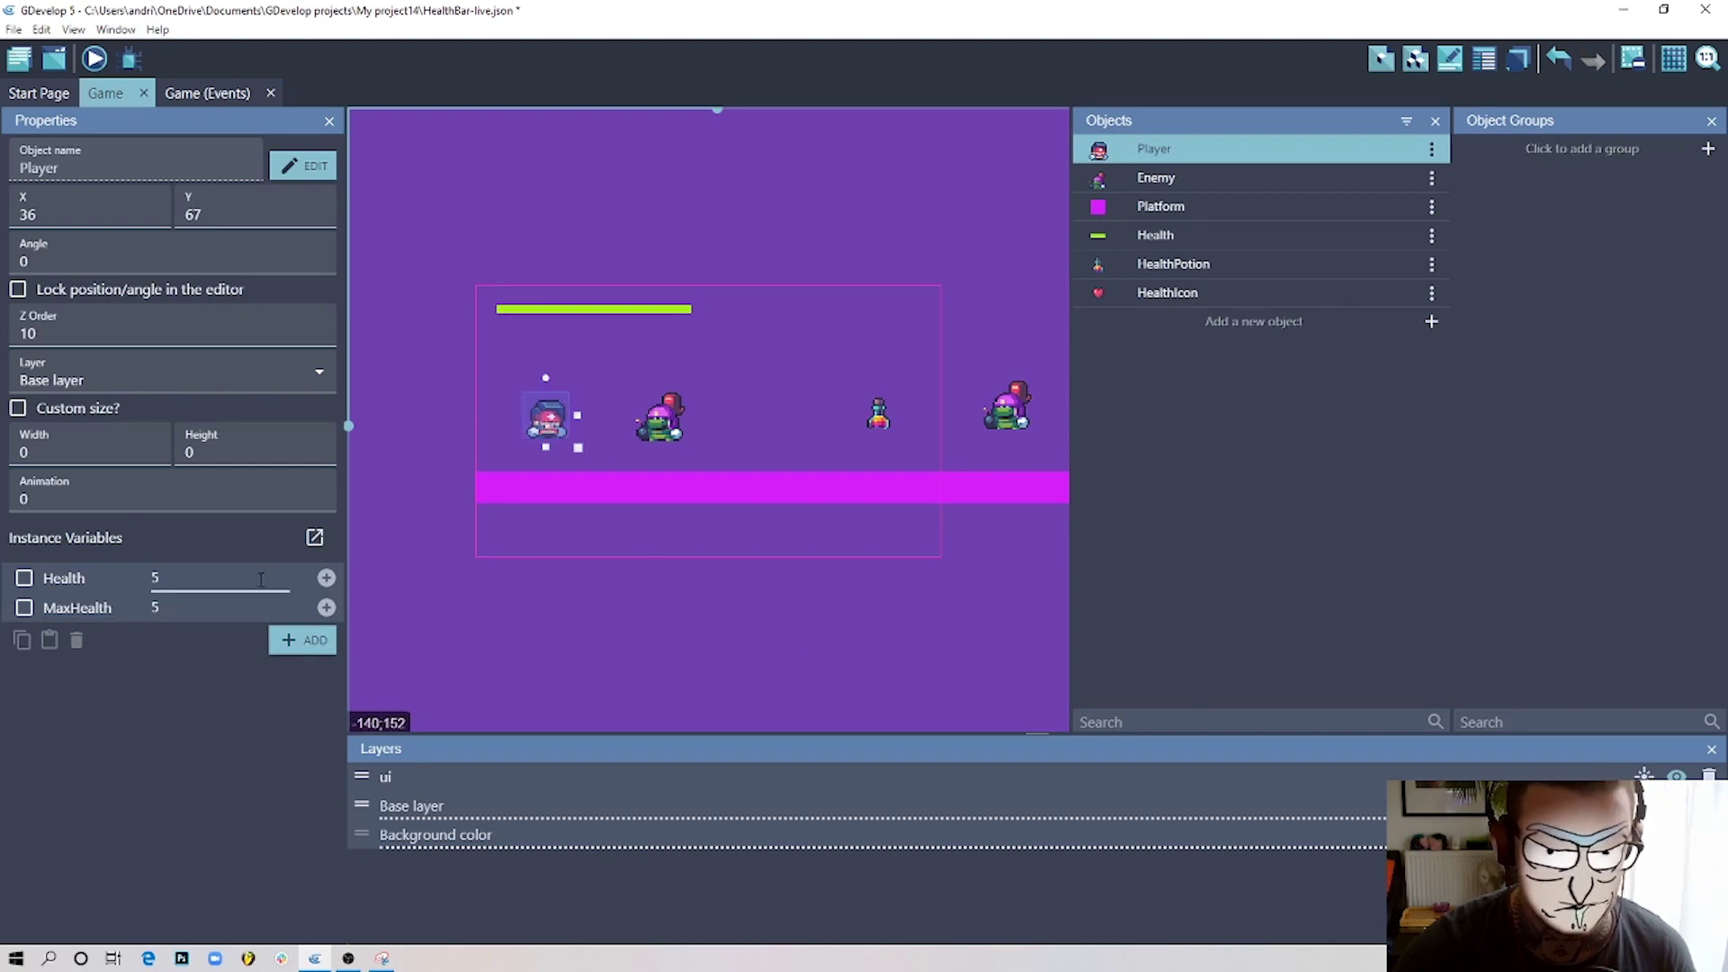
pyautogui.click(207, 92)
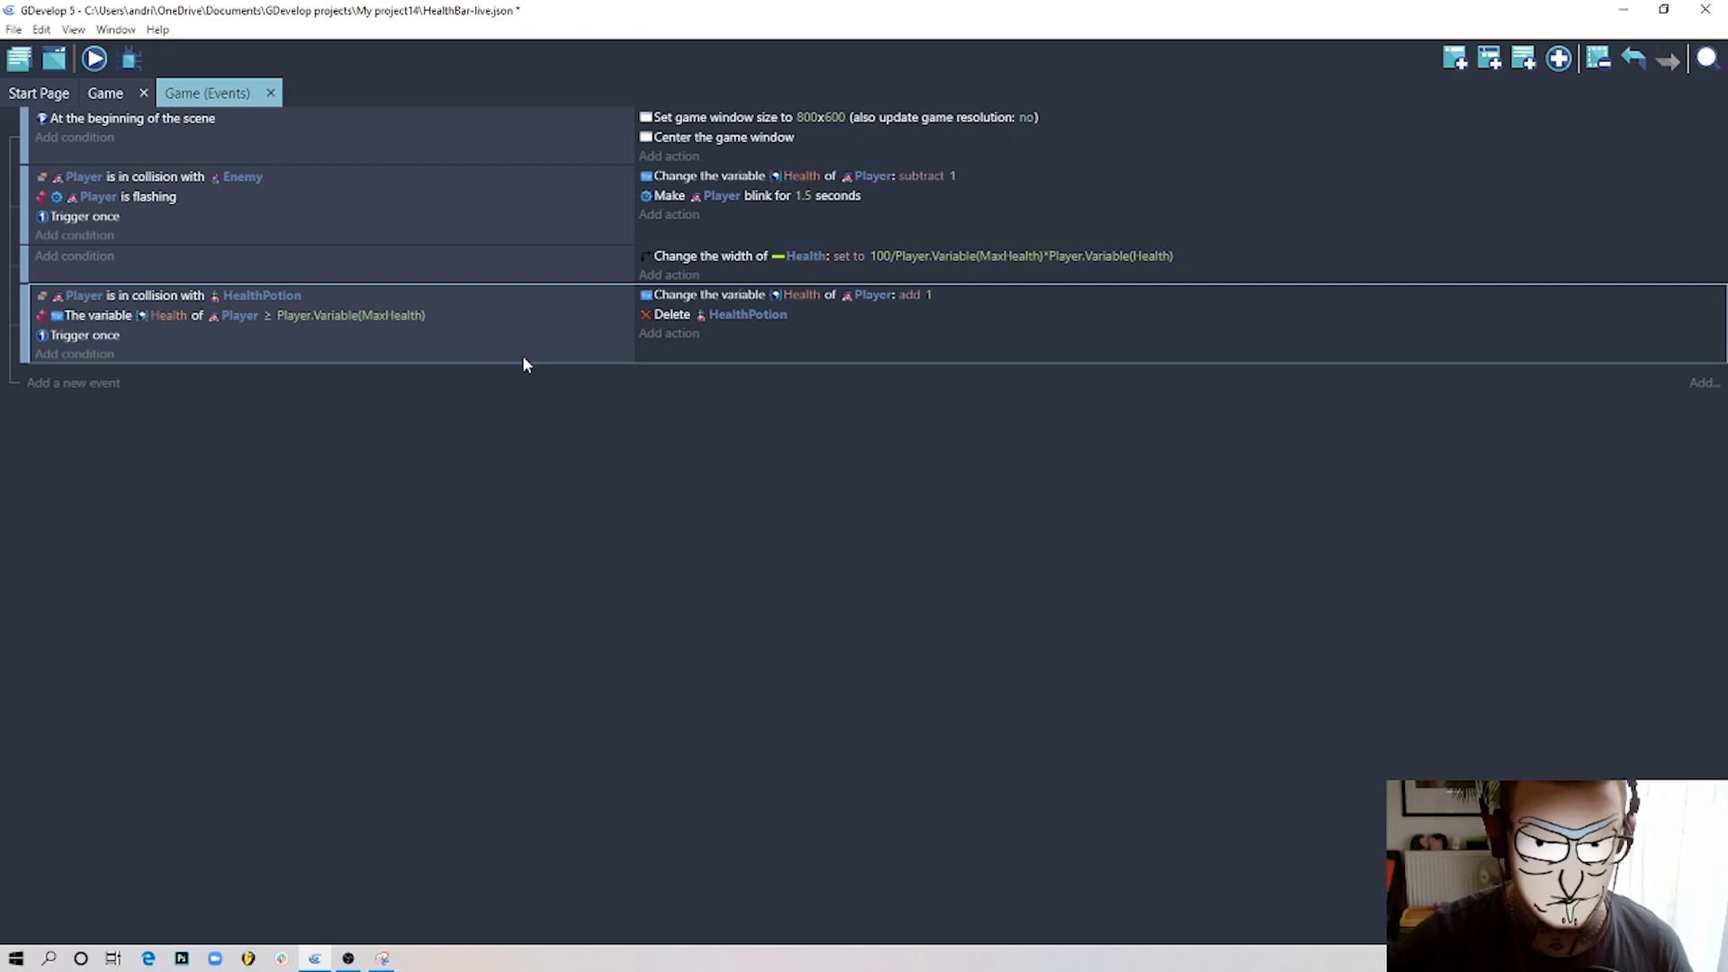
# Add a new event with the condition Player's Health variable ≤ 0.
pyautogui.click(1458, 65)
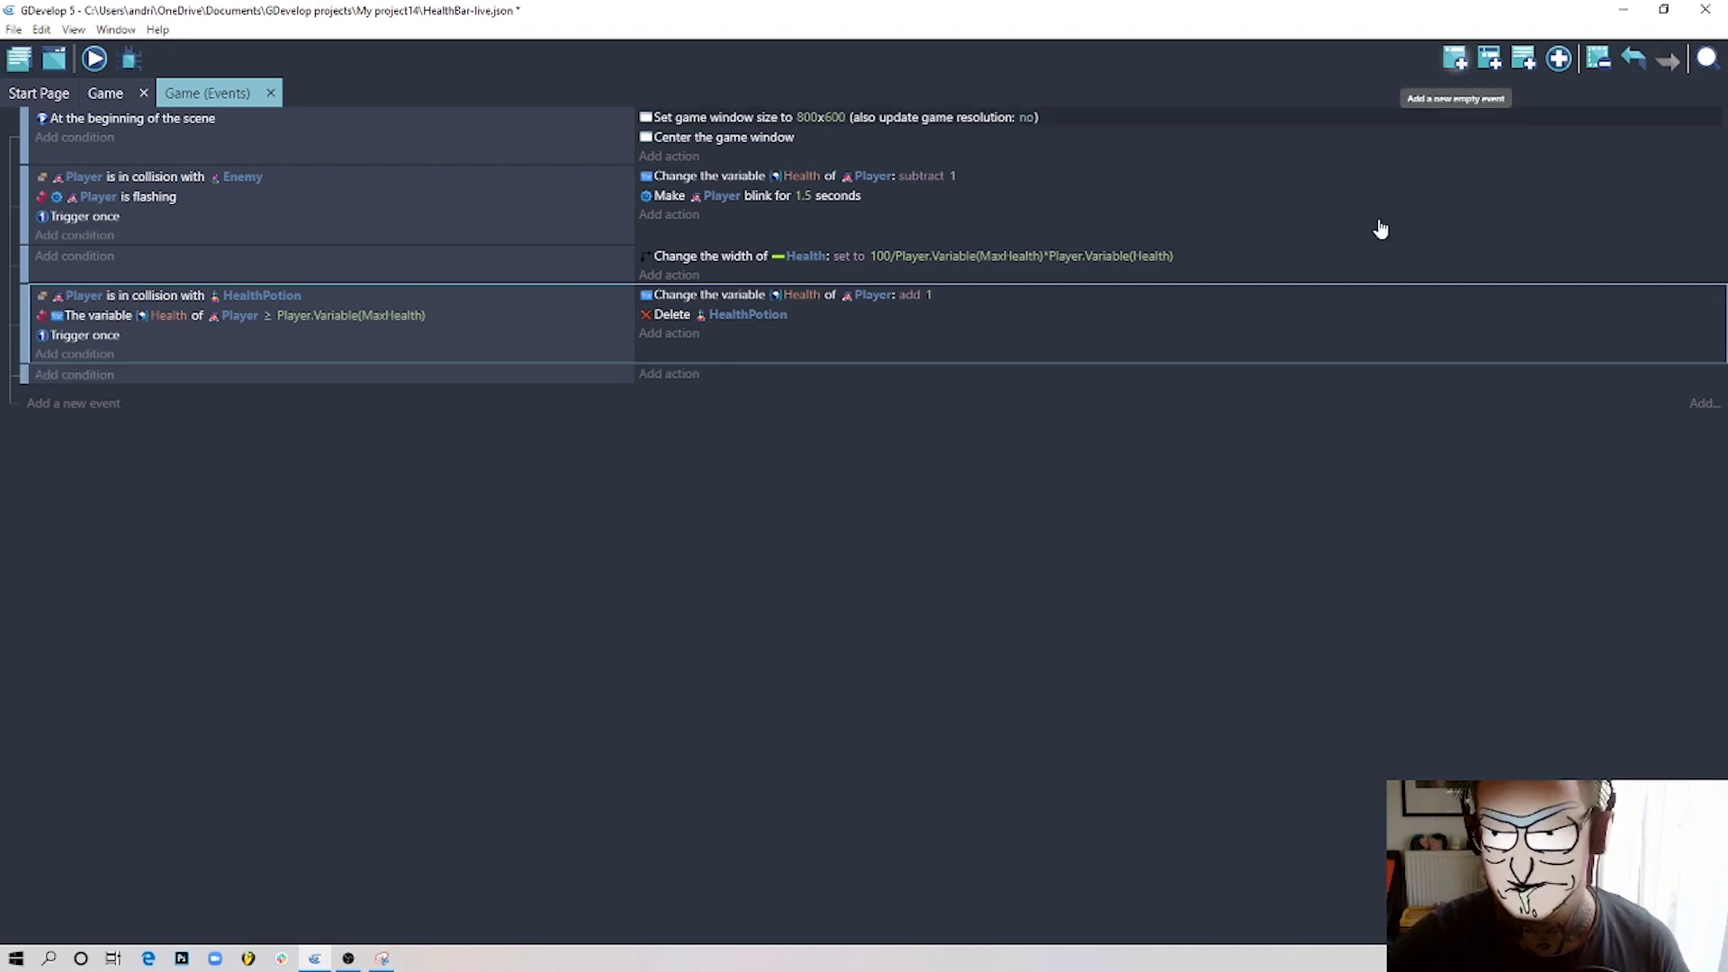
pyautogui.click(89, 382)
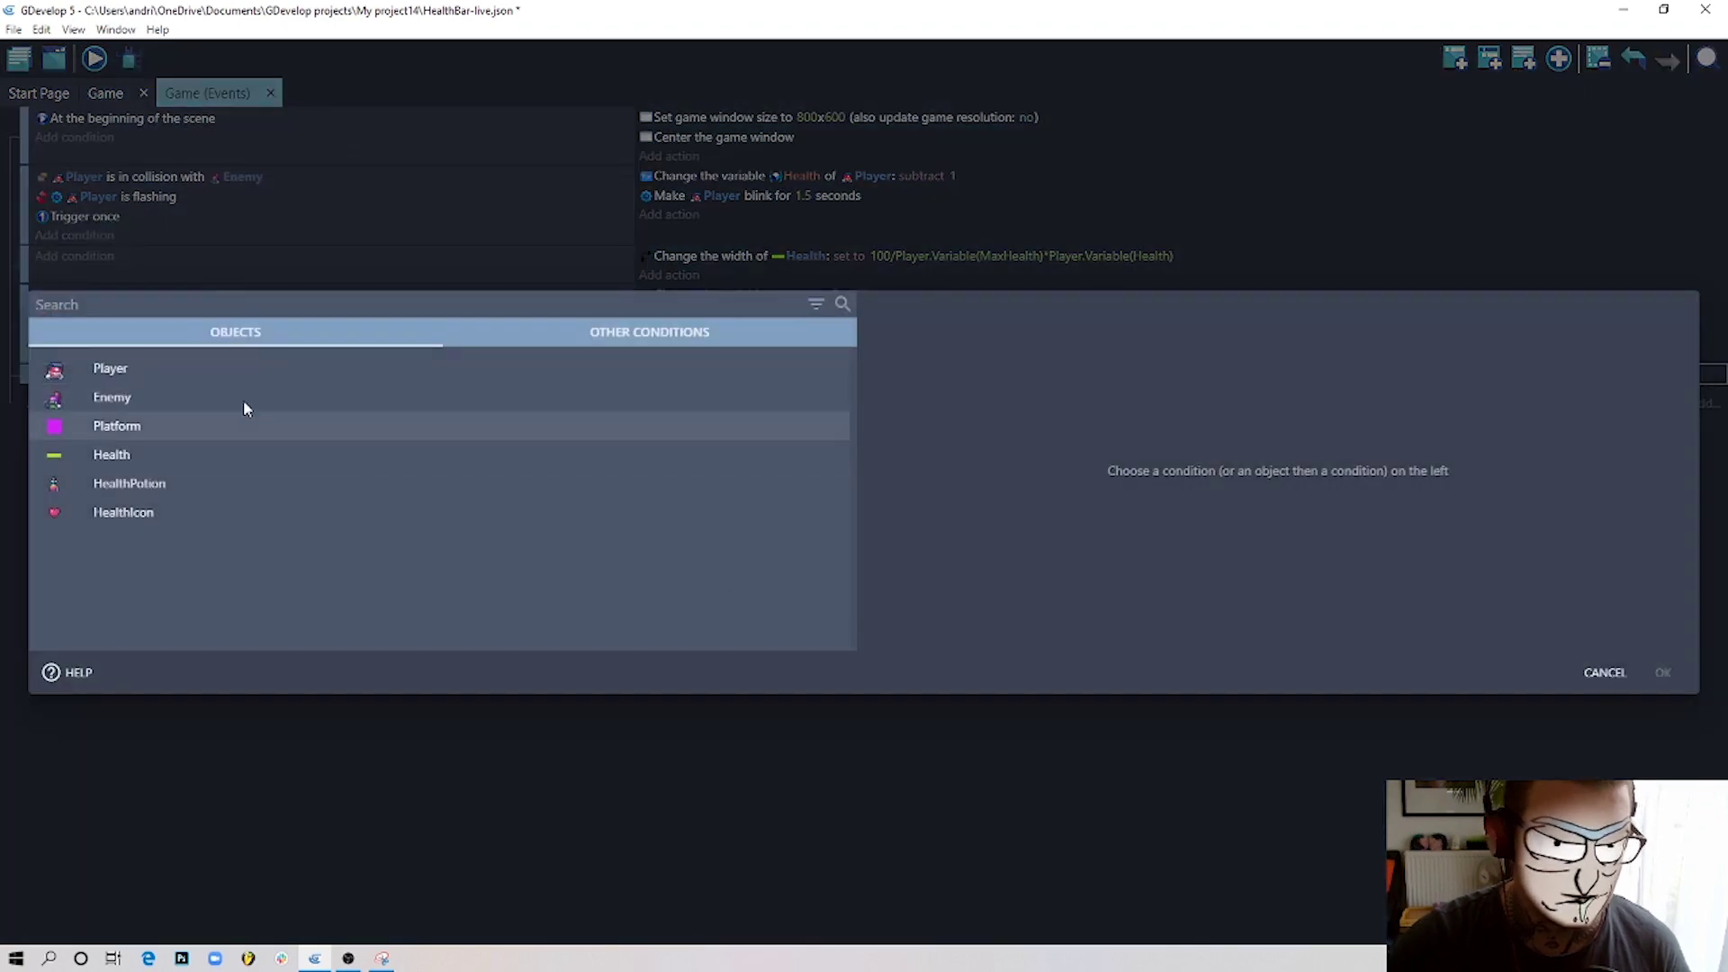
pyautogui.click(199, 371)
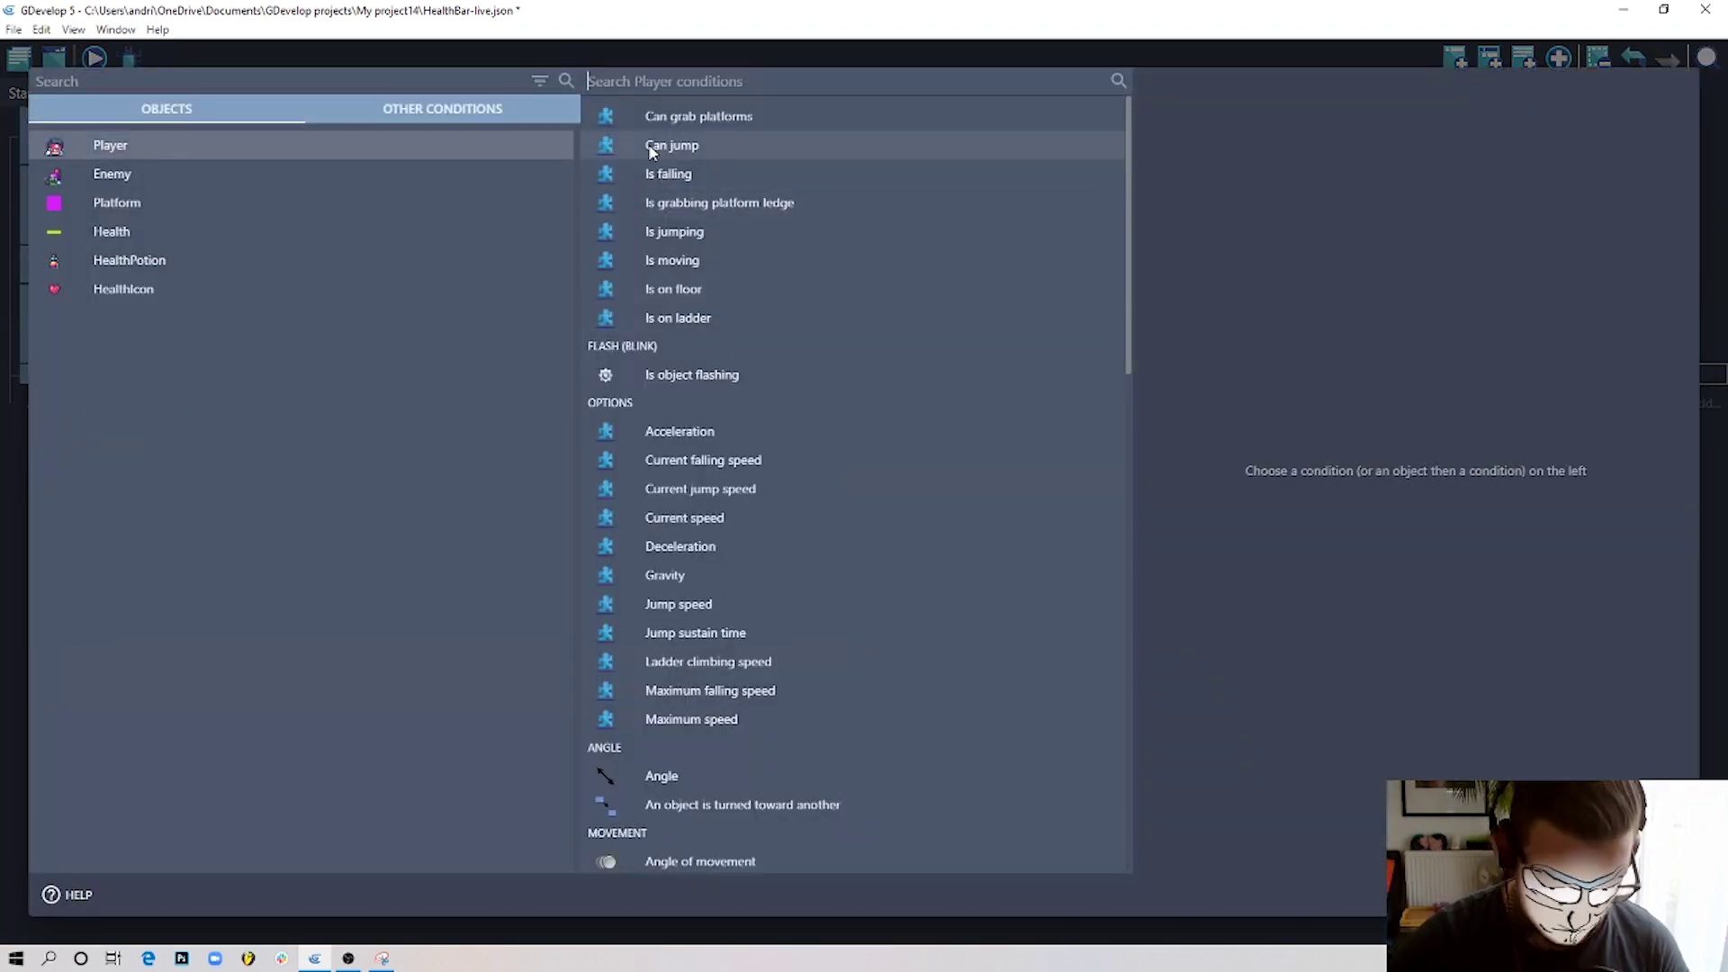
pyautogui.write('var')
pyautogui.click(747, 392)
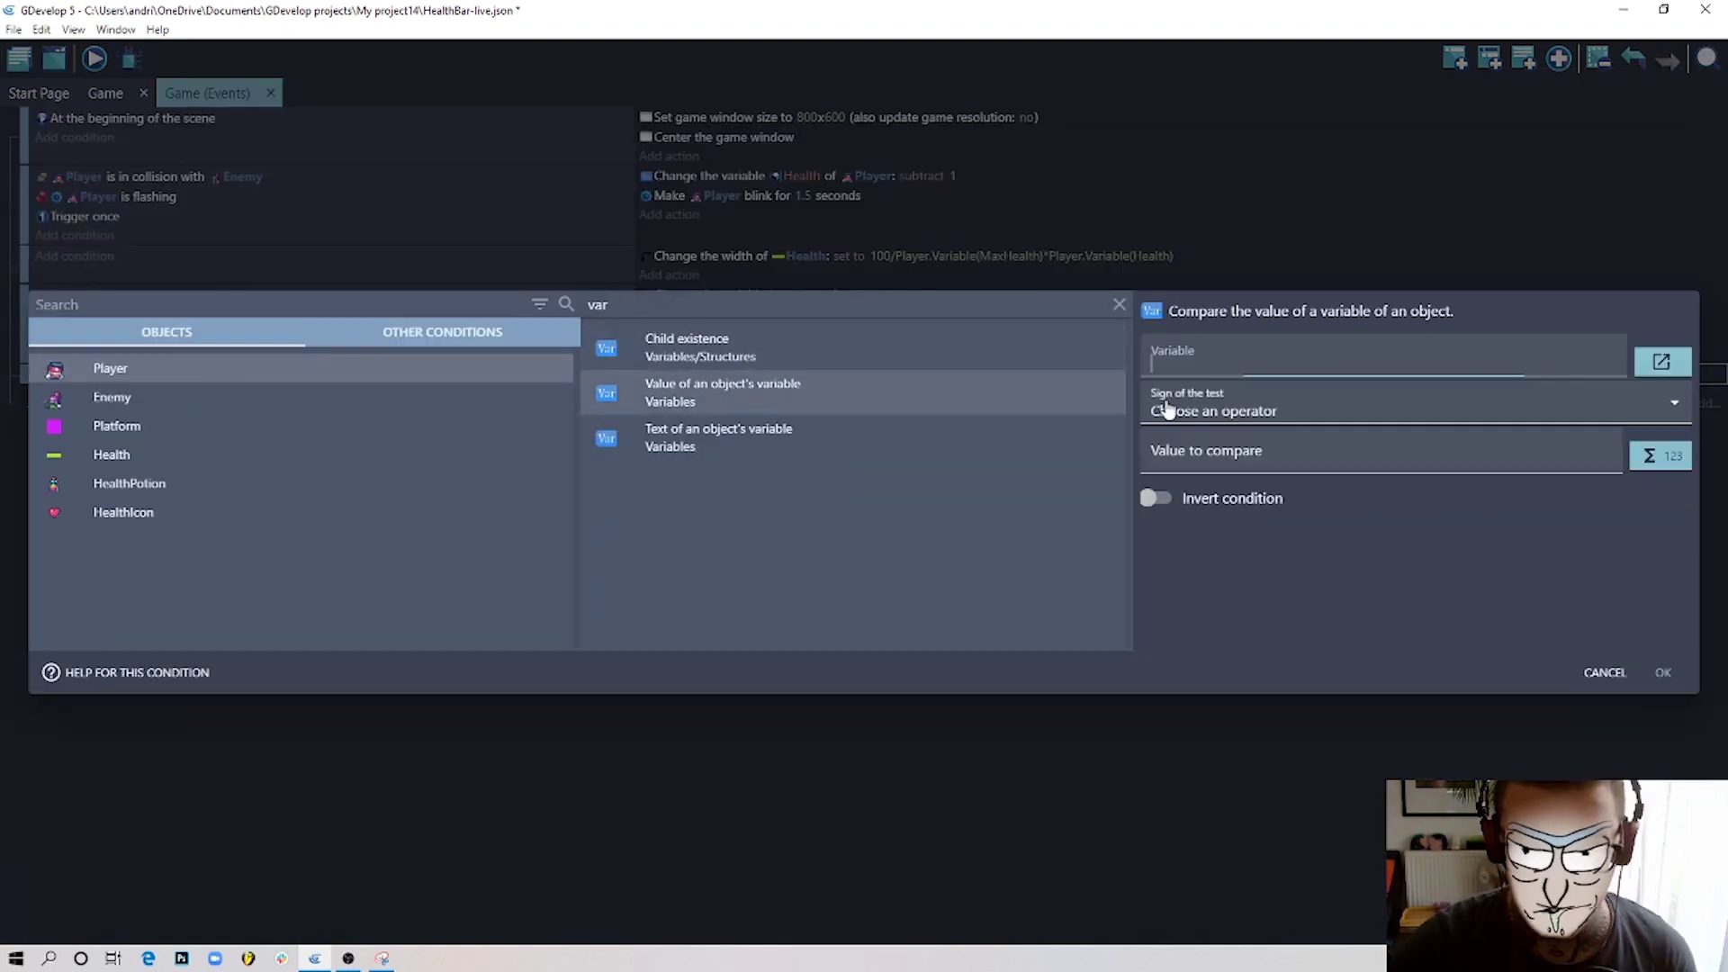
pyautogui.write('He')
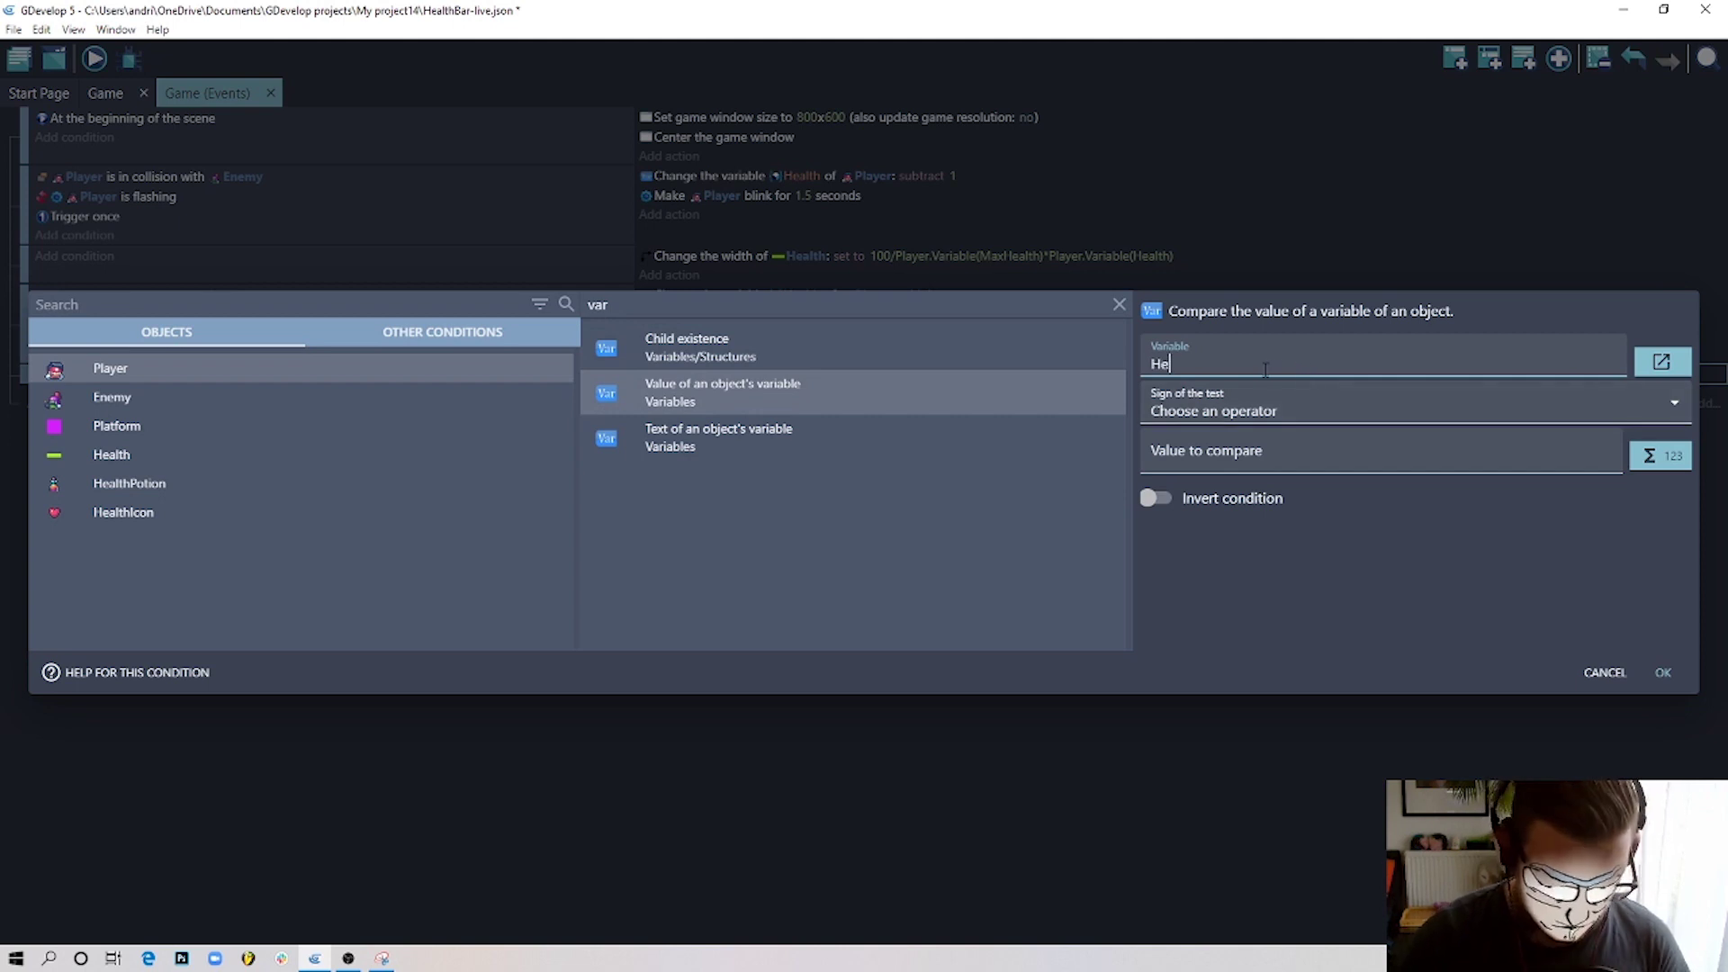
pyautogui.write('alth')
pyautogui.click(1253, 411)
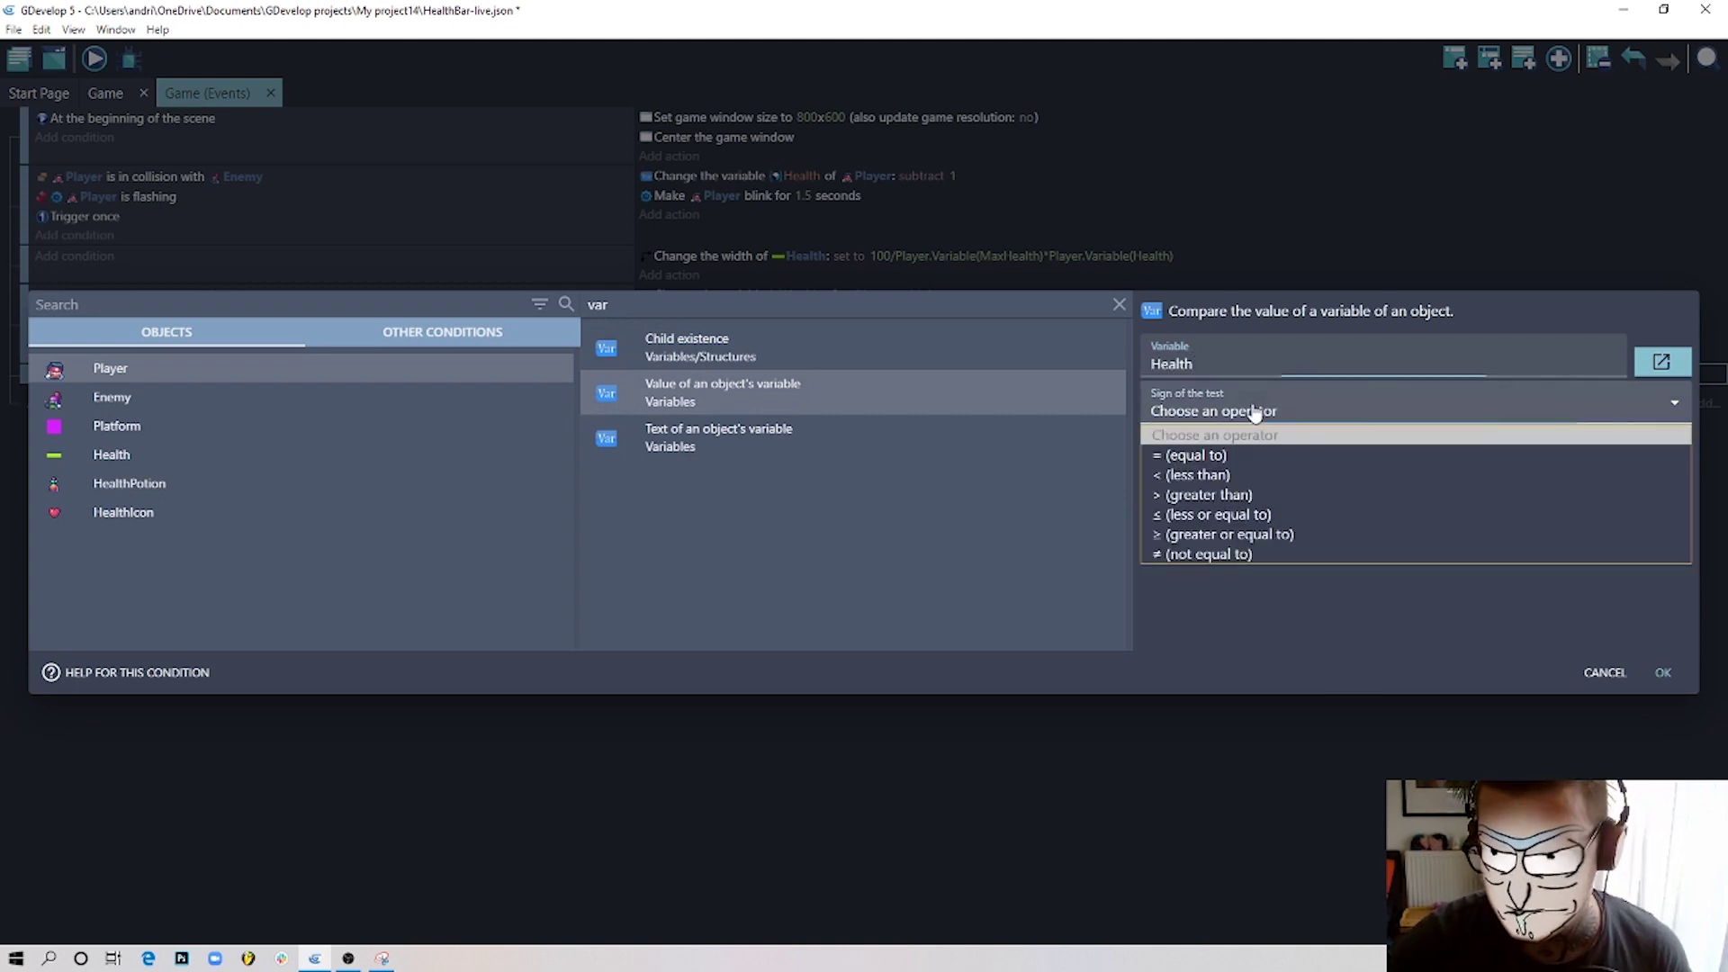
pyautogui.click(1247, 513)
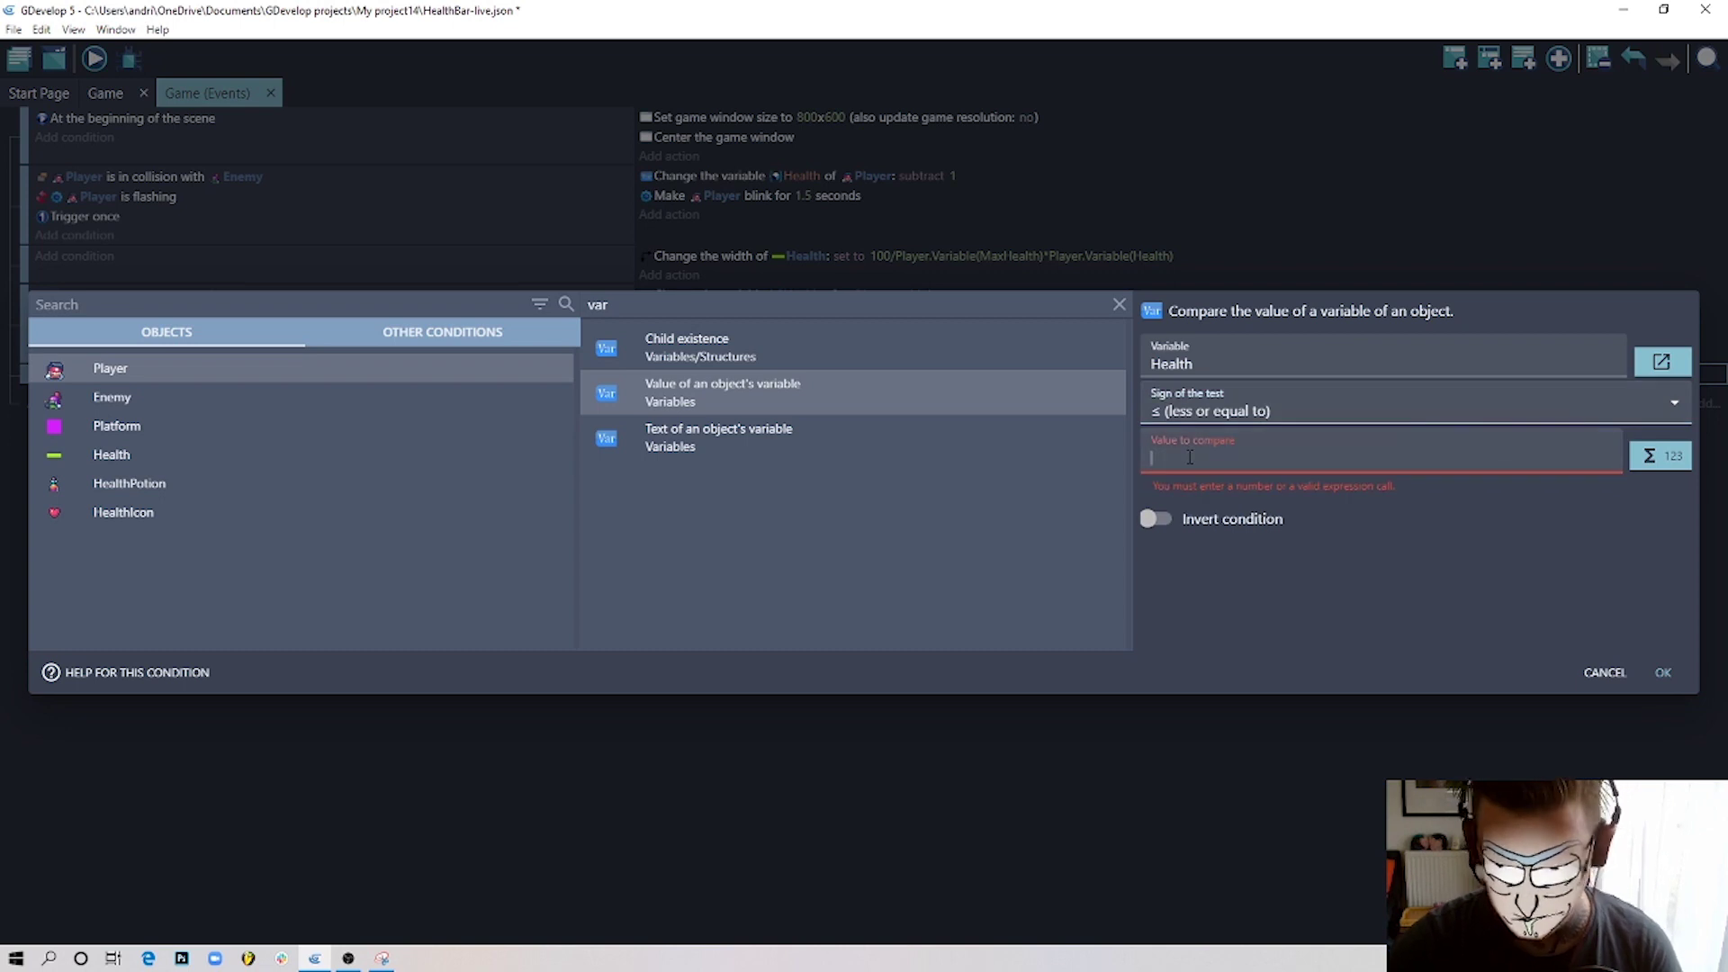
pyautogui.write('0')
pyautogui.click(1662, 672)
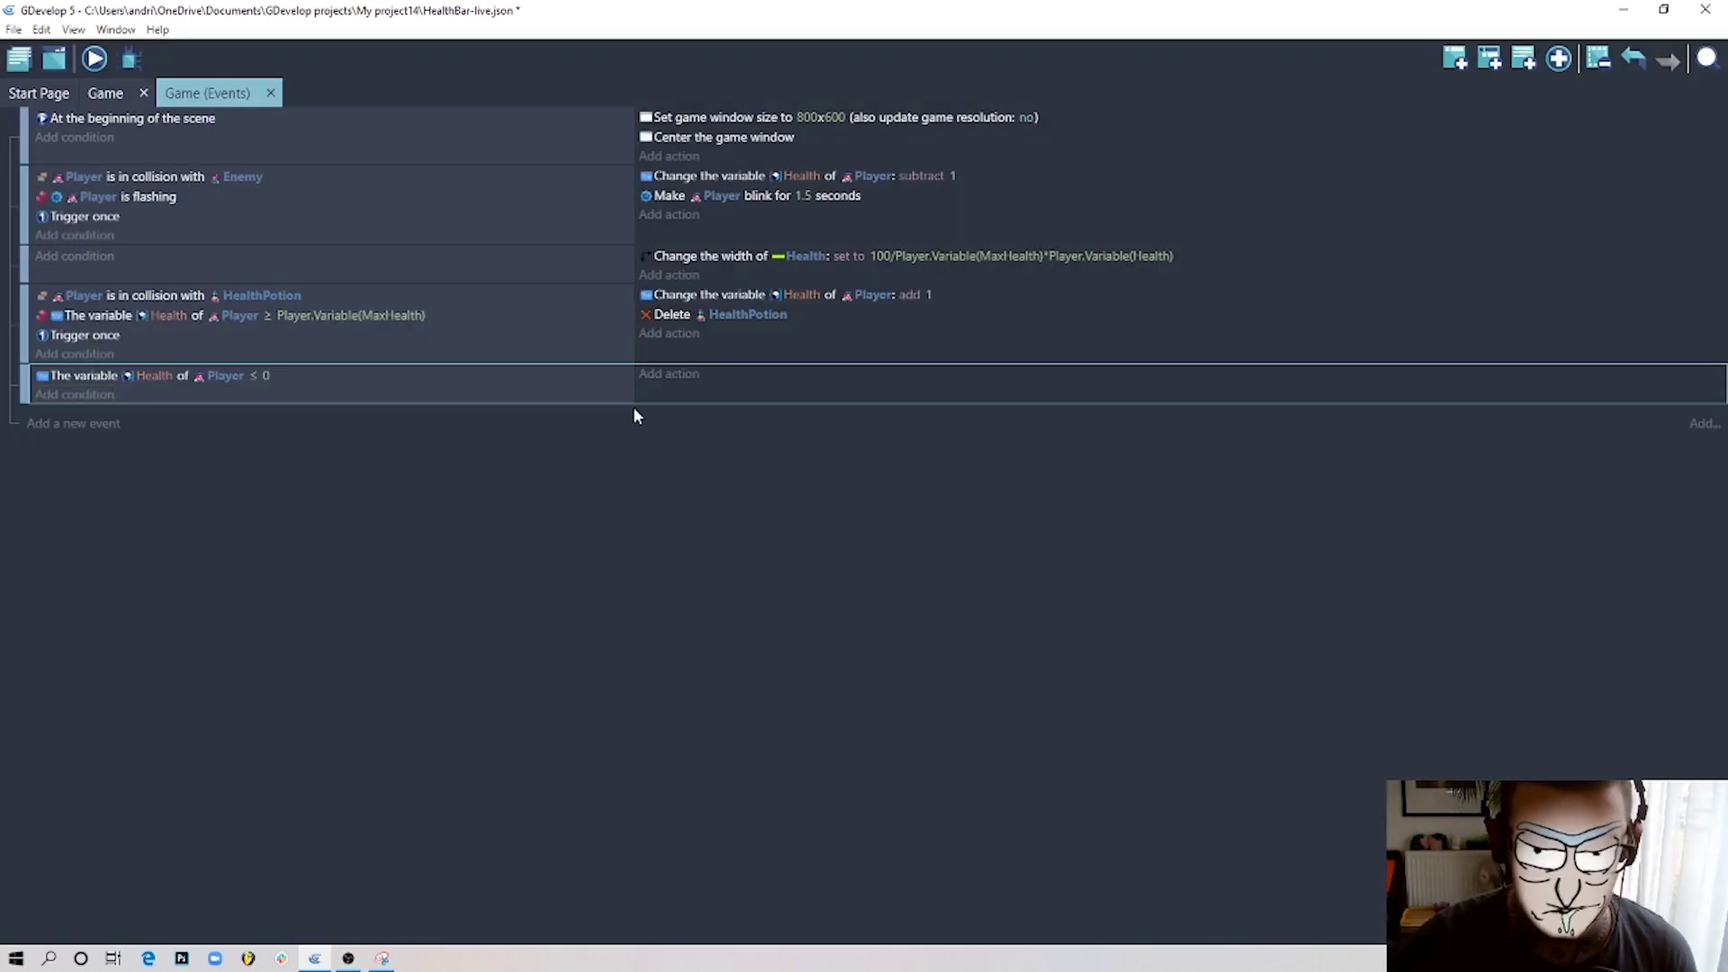
# Give it a Change the scene action to "Dead", then preview the game.
pyautogui.click(677, 376)
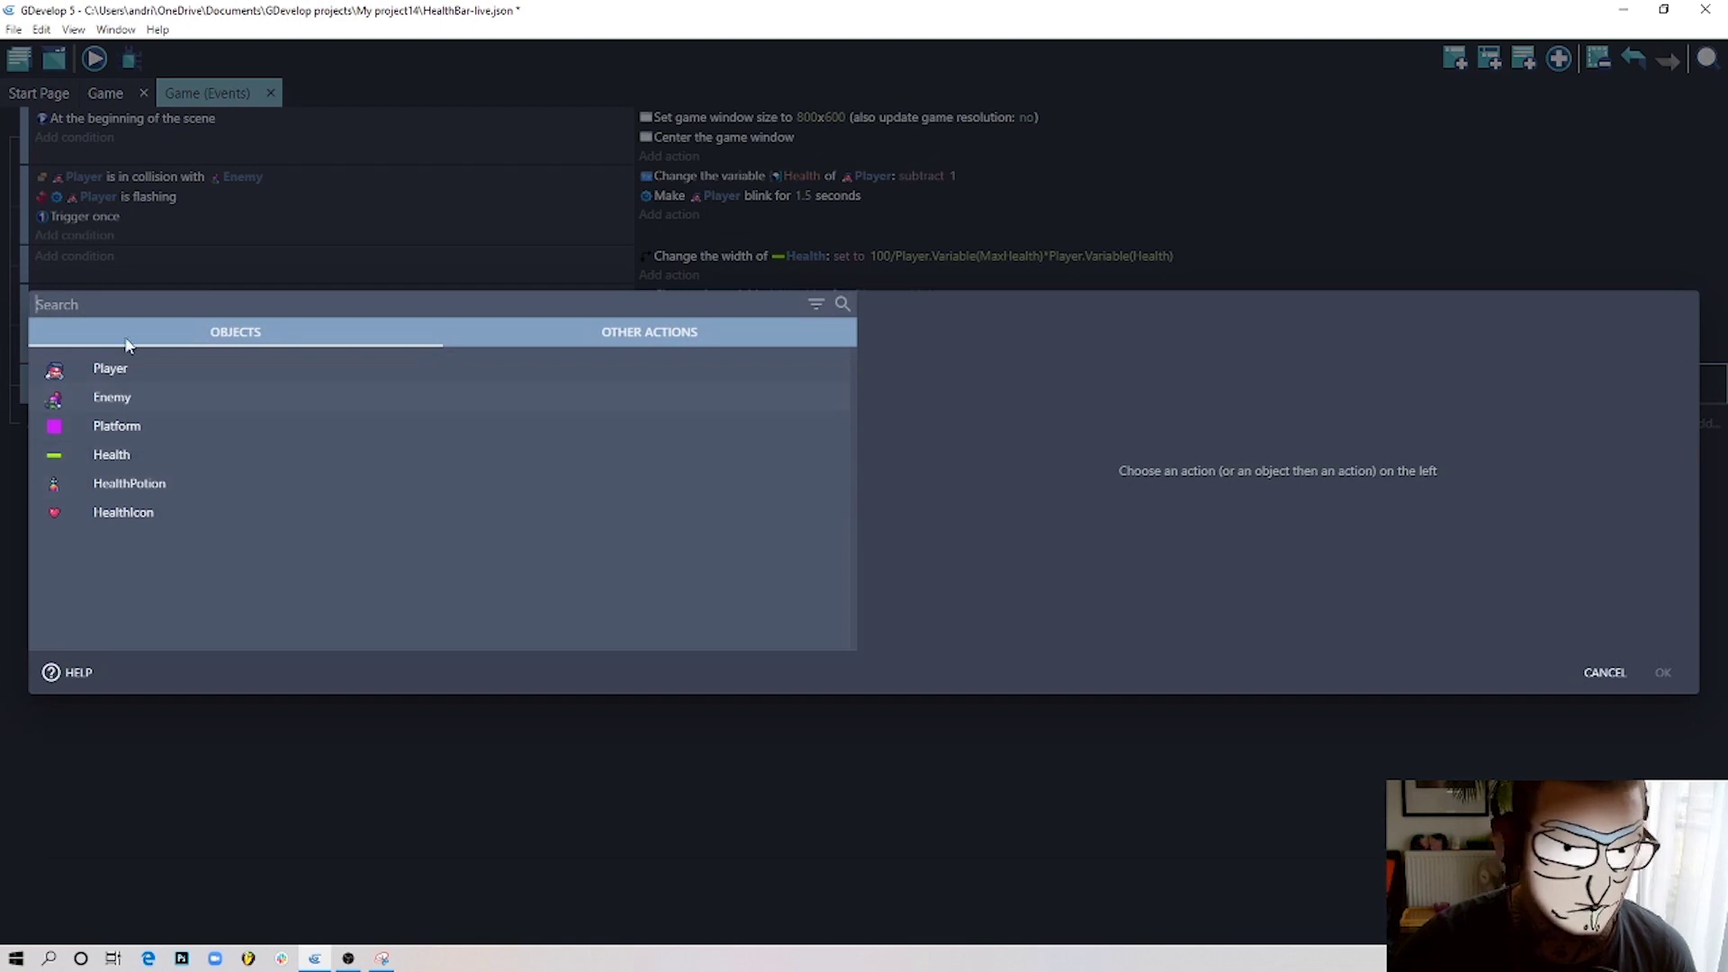
pyautogui.write('sc')
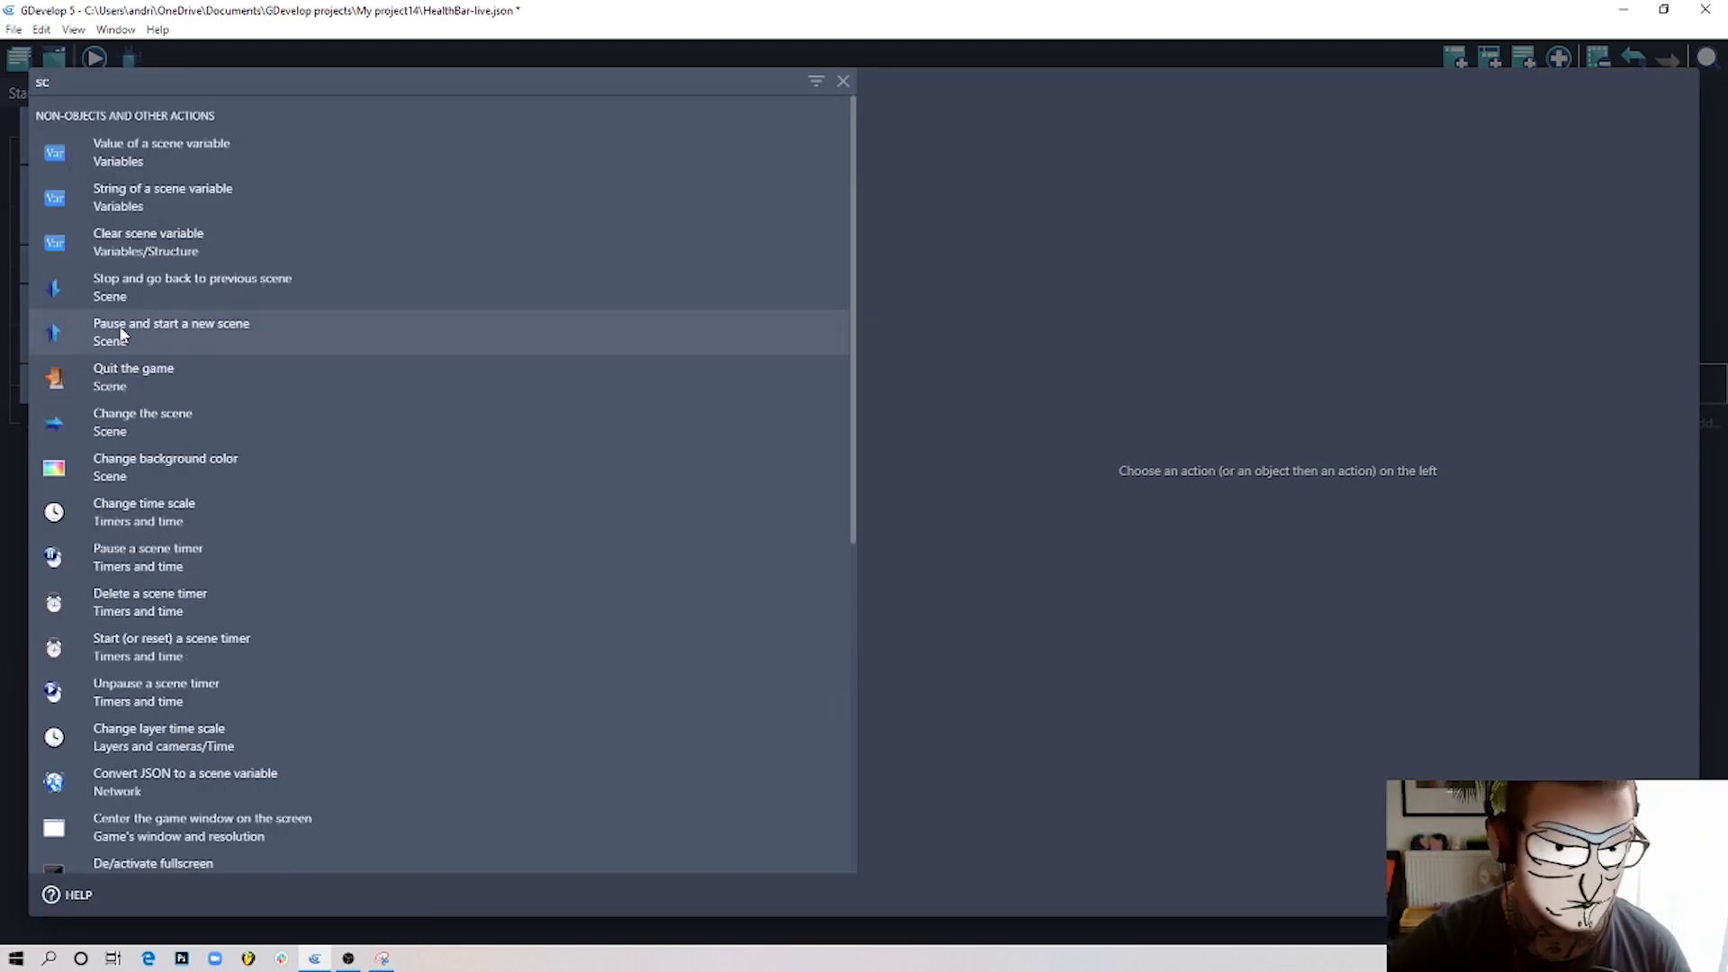
pyautogui.click(199, 424)
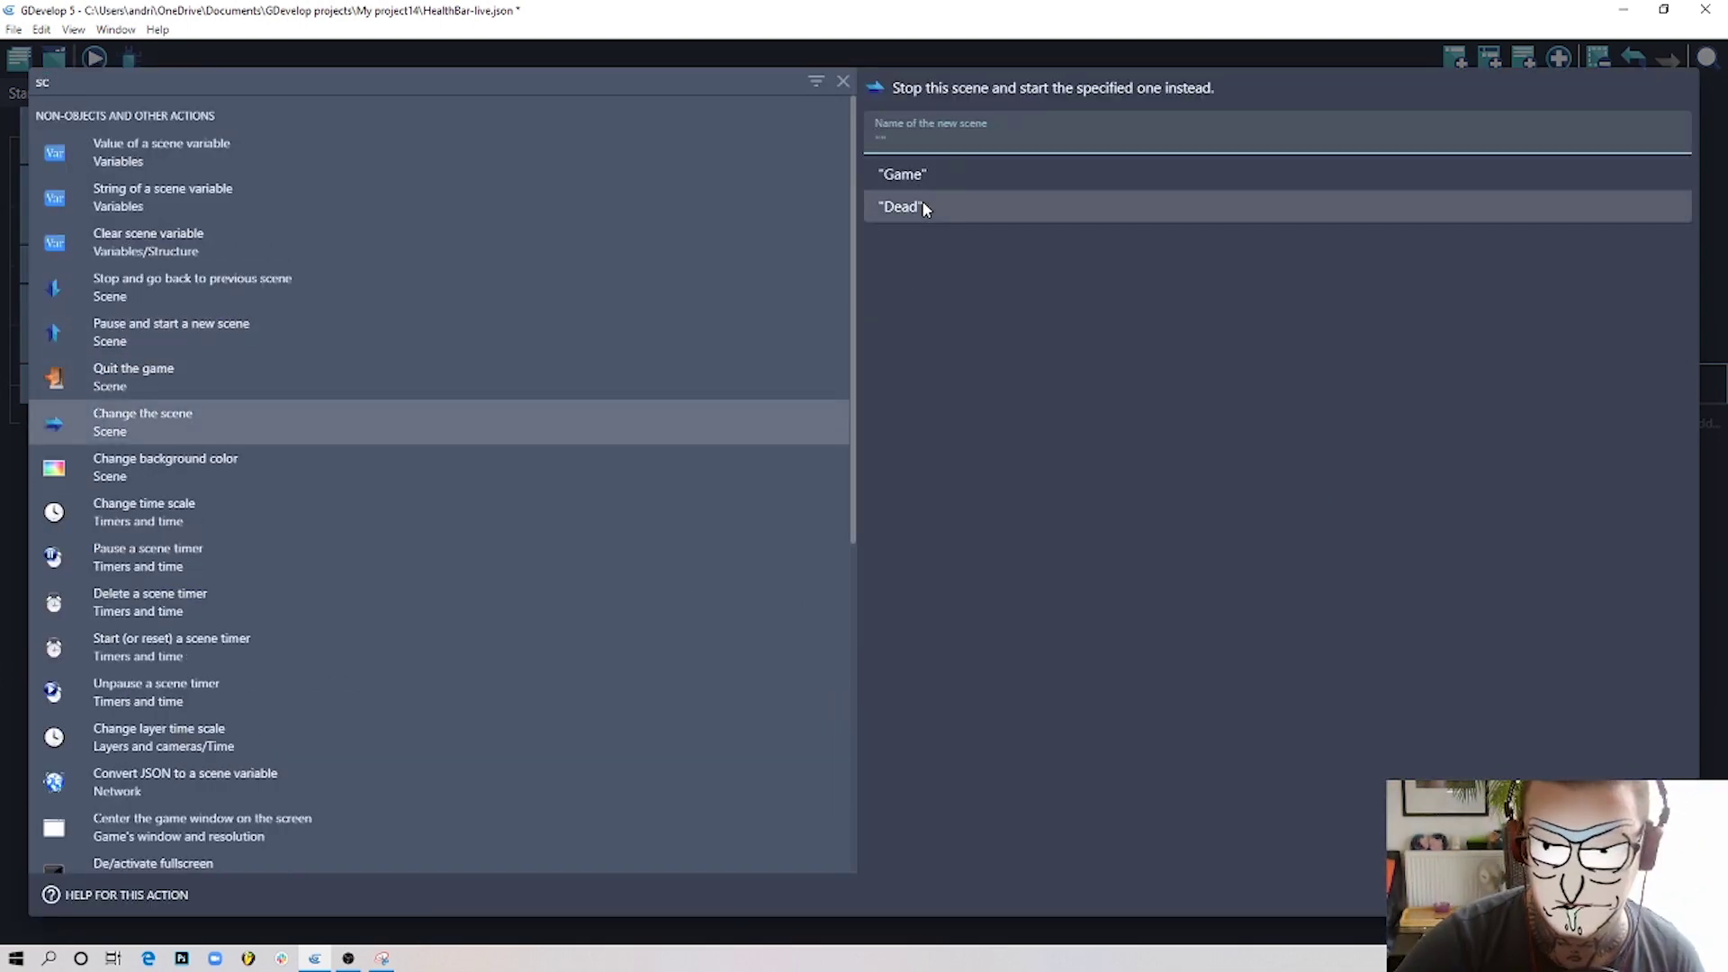
pyautogui.click(926, 208)
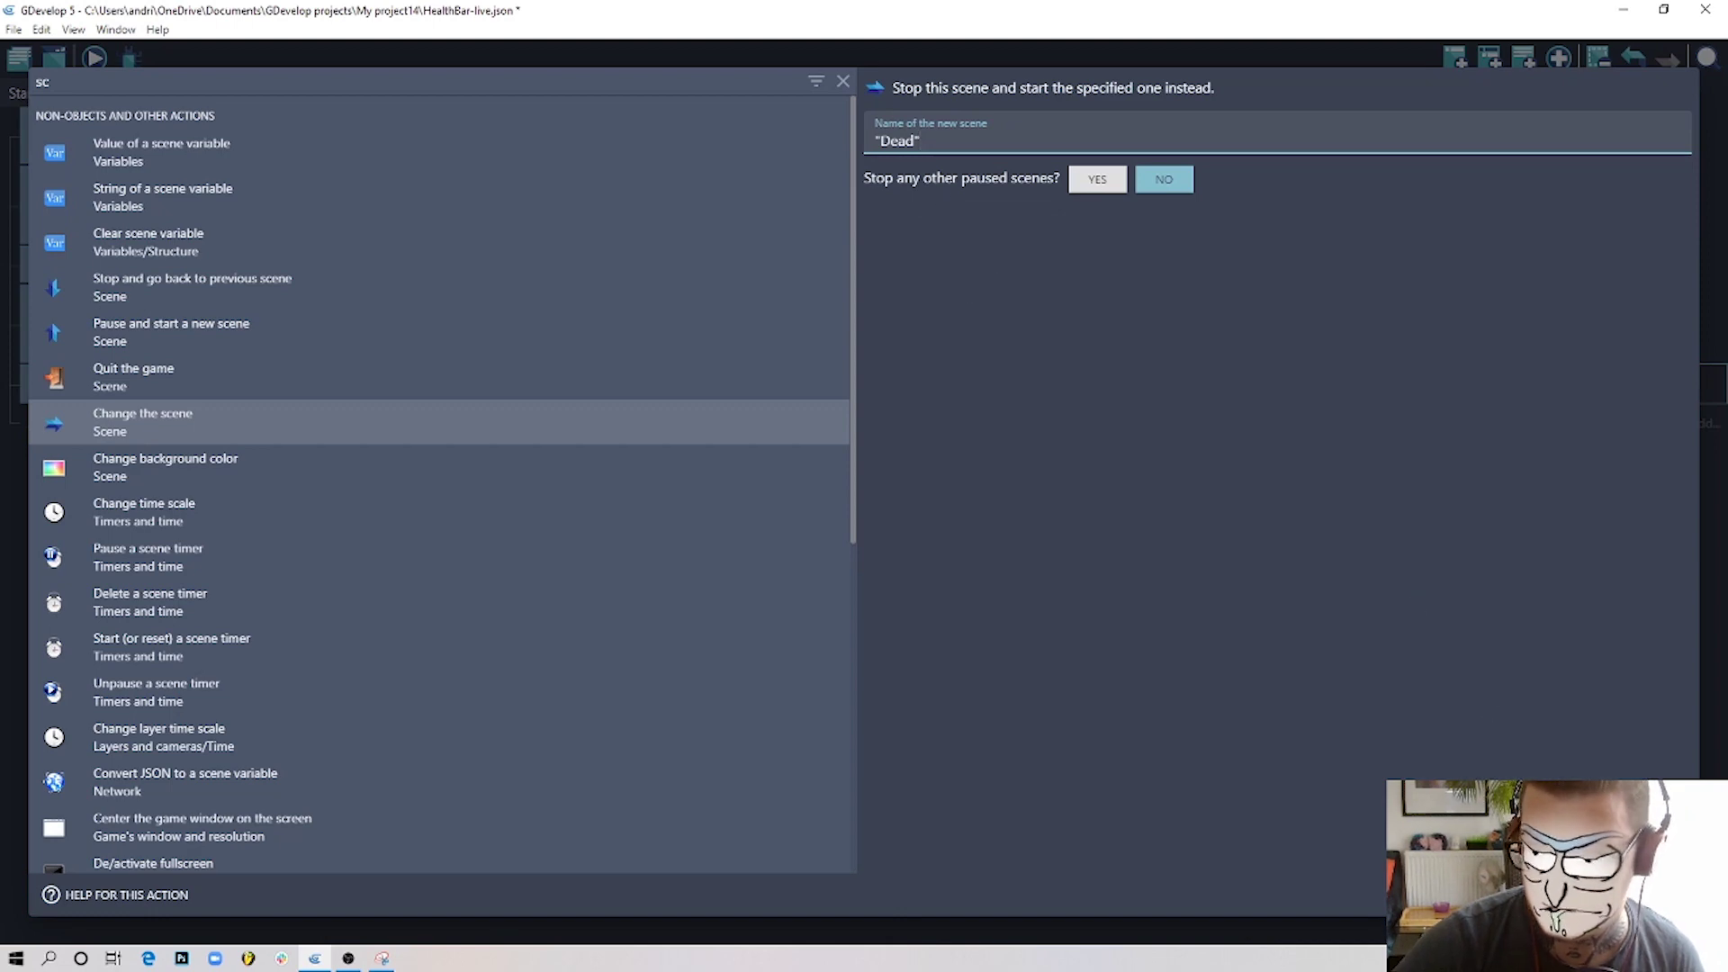
pyautogui.click(1656, 895)
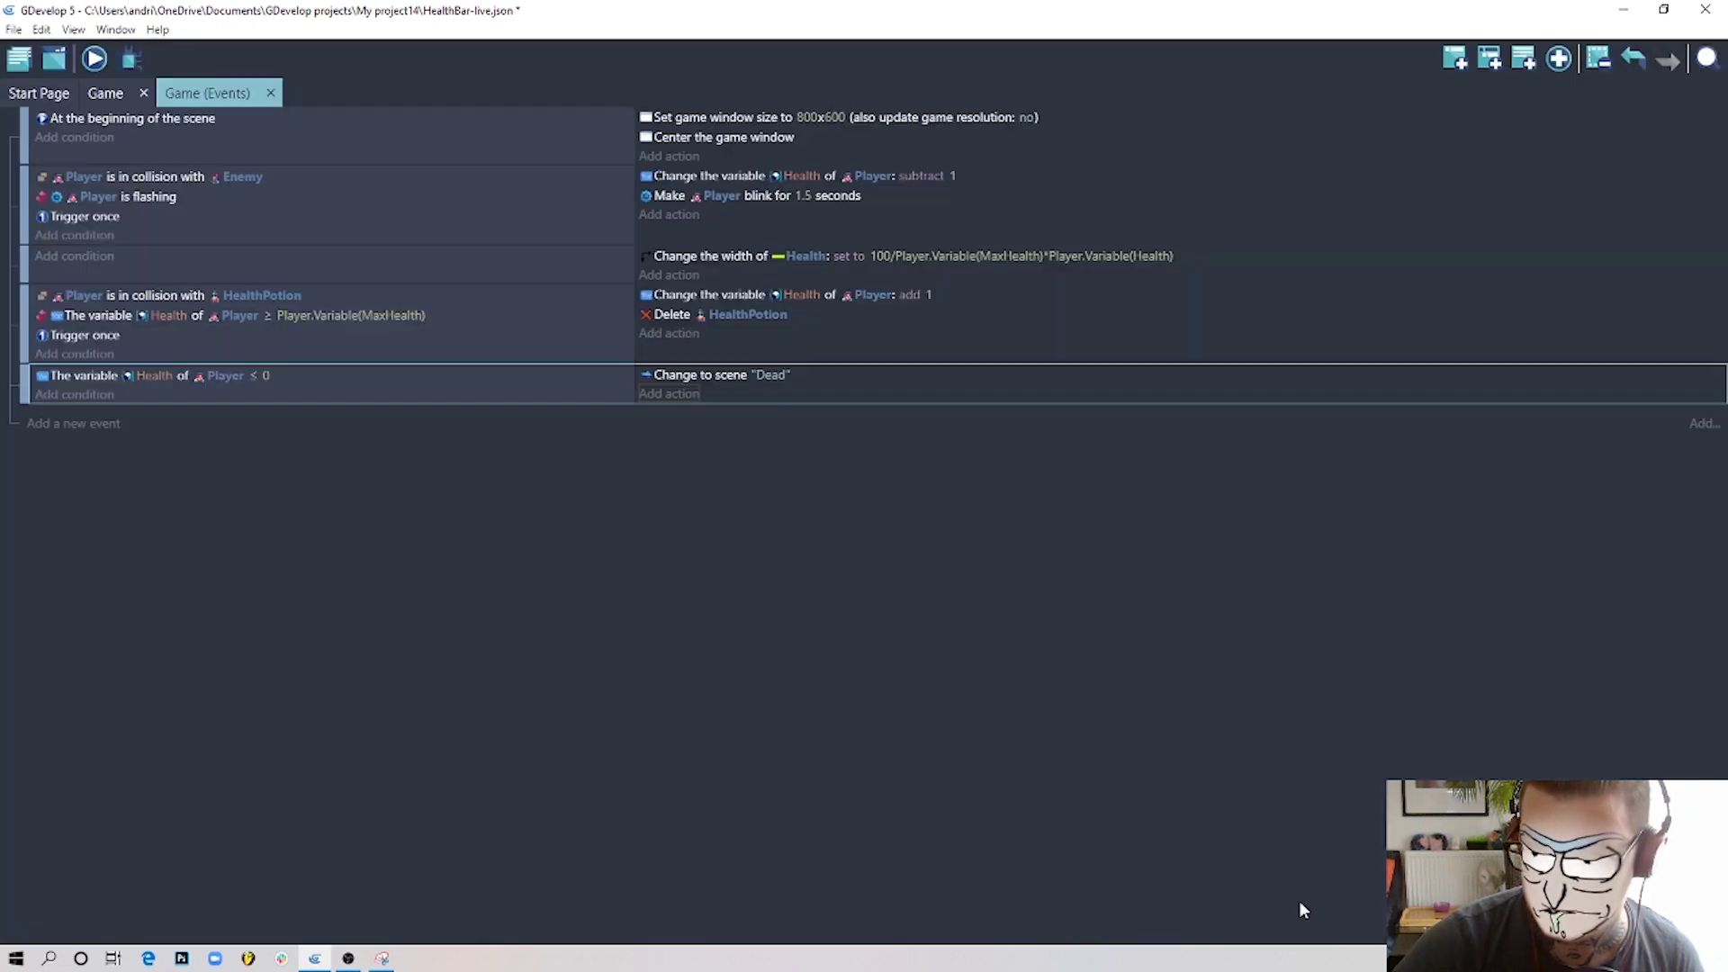
pyautogui.click(95, 59)
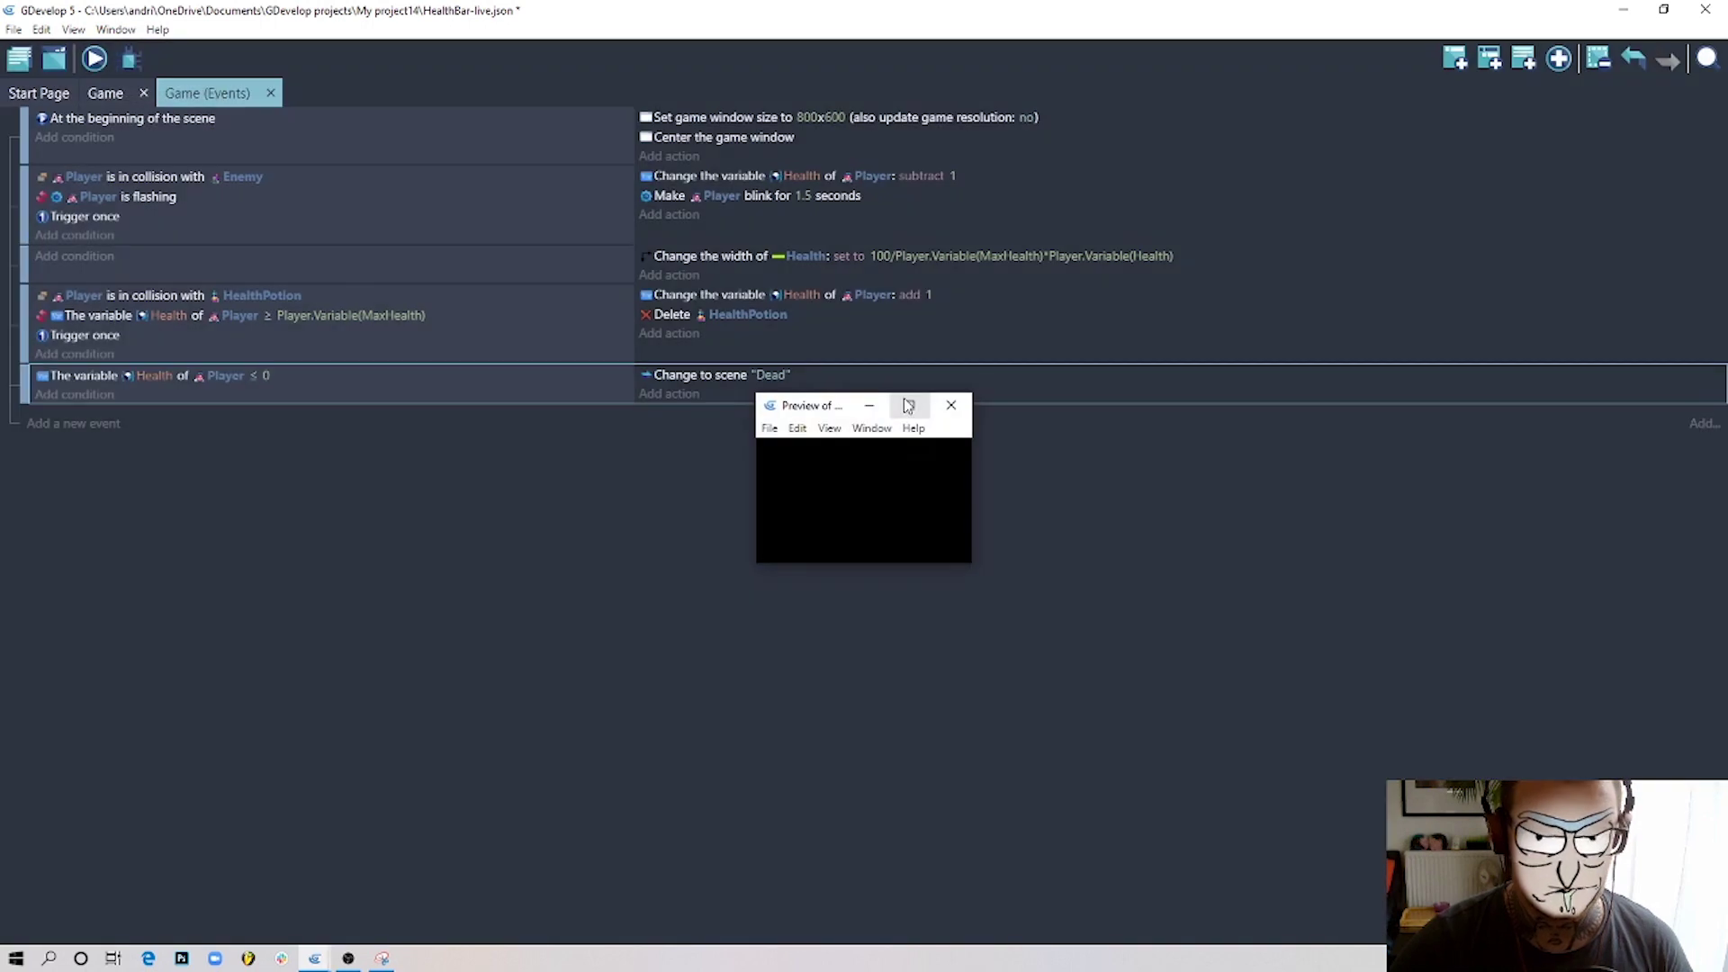
pyautogui.press('Right')
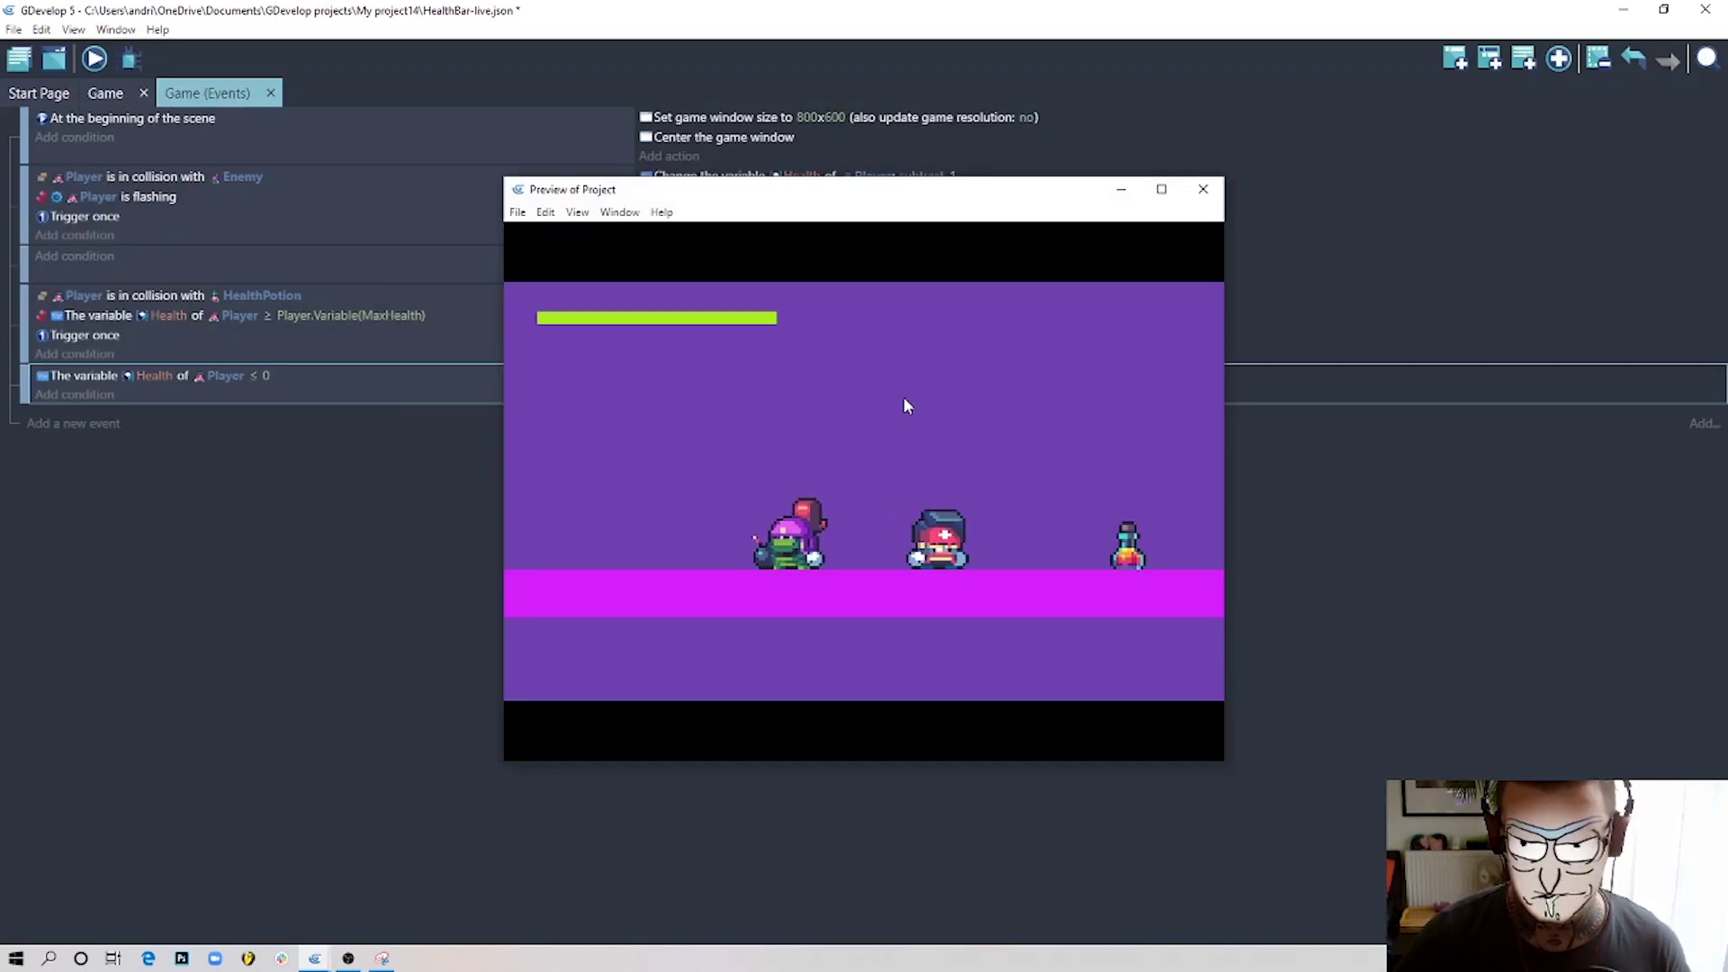
pyautogui.press('Right')
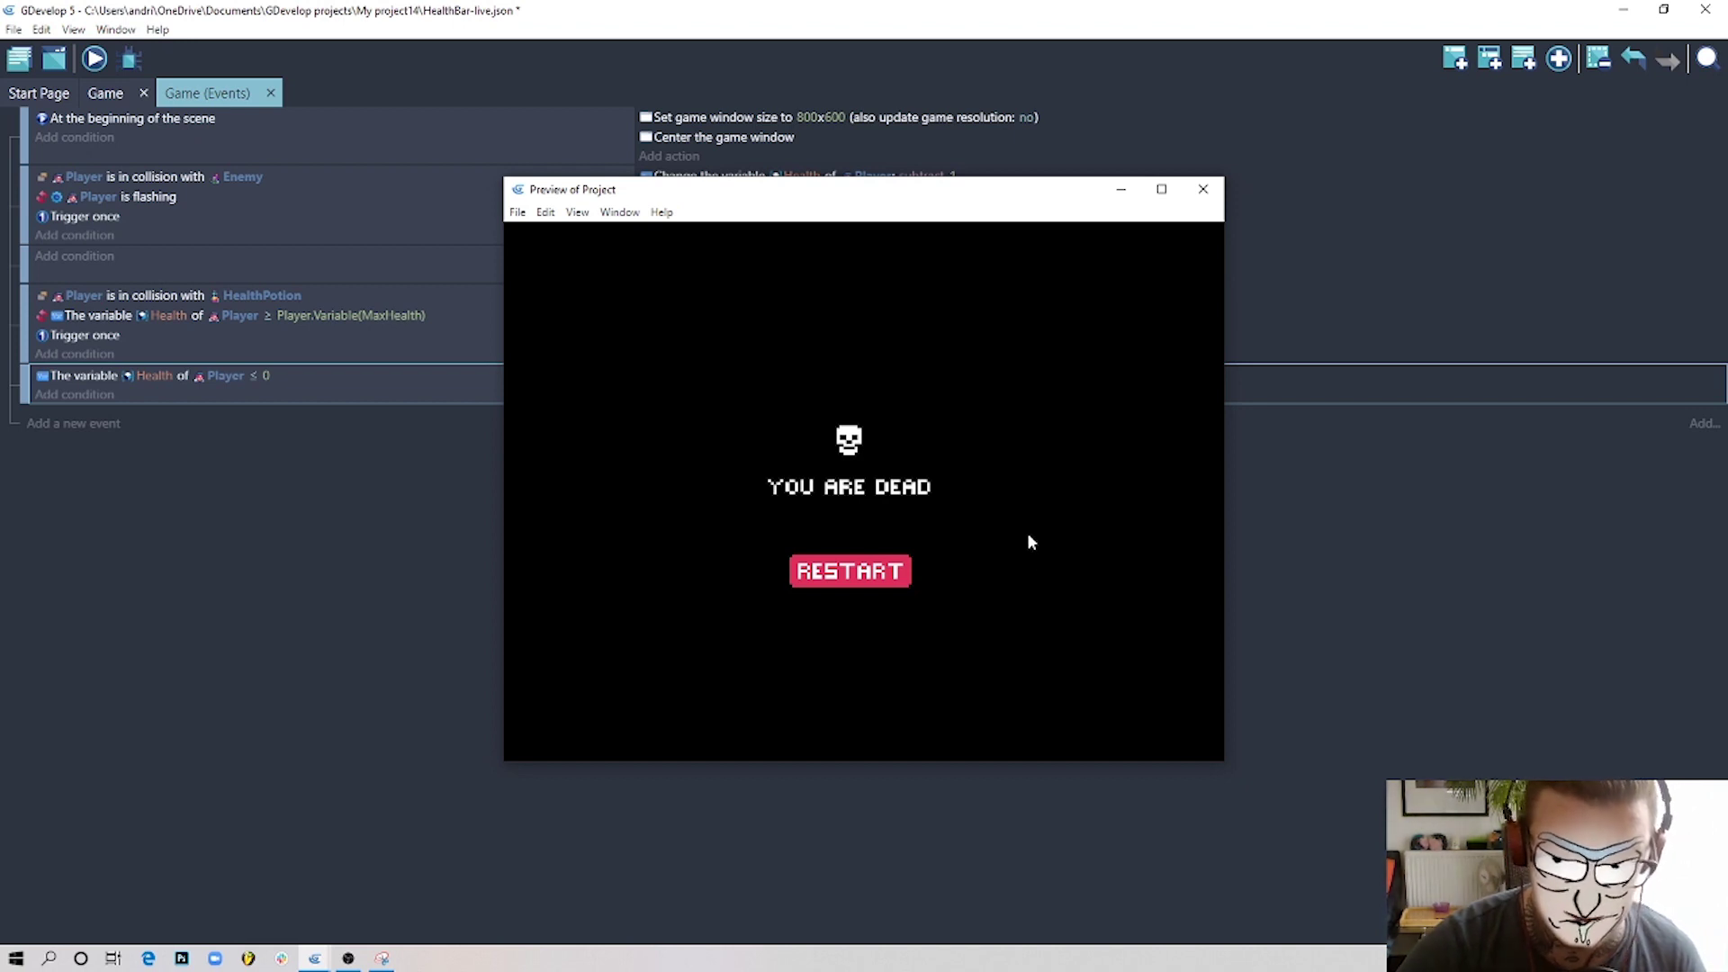
pyautogui.click(900, 574)
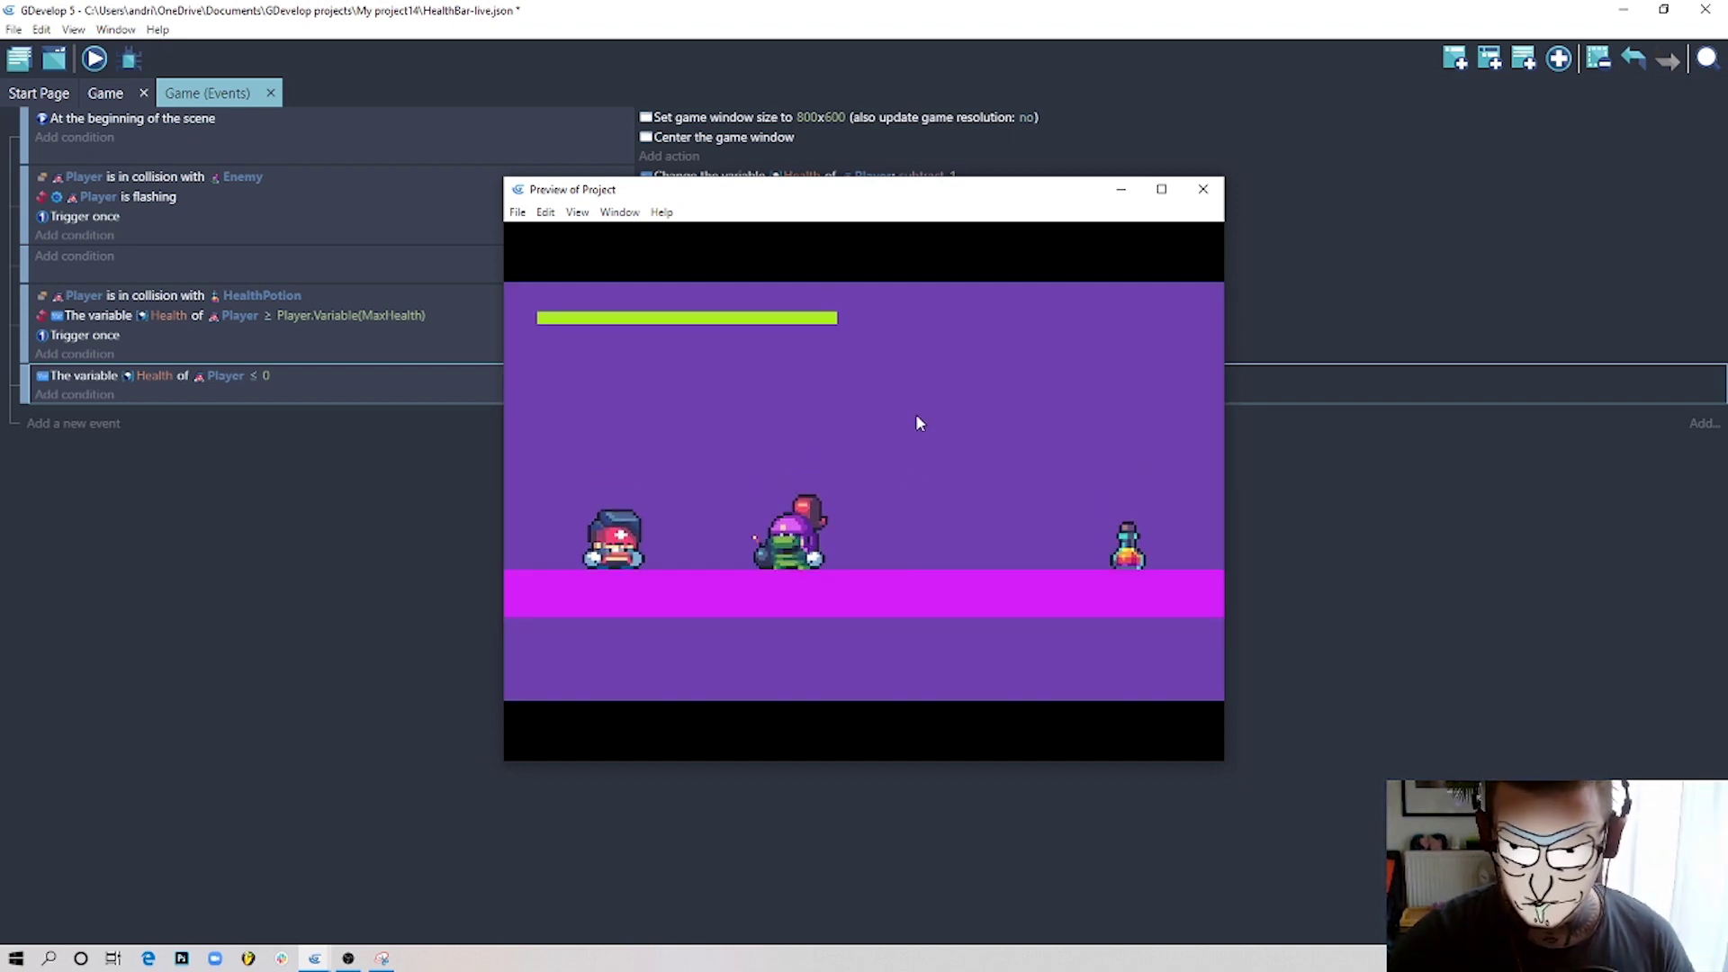
pyautogui.moveTo(814, 216); pyautogui.dragTo(691, 233)
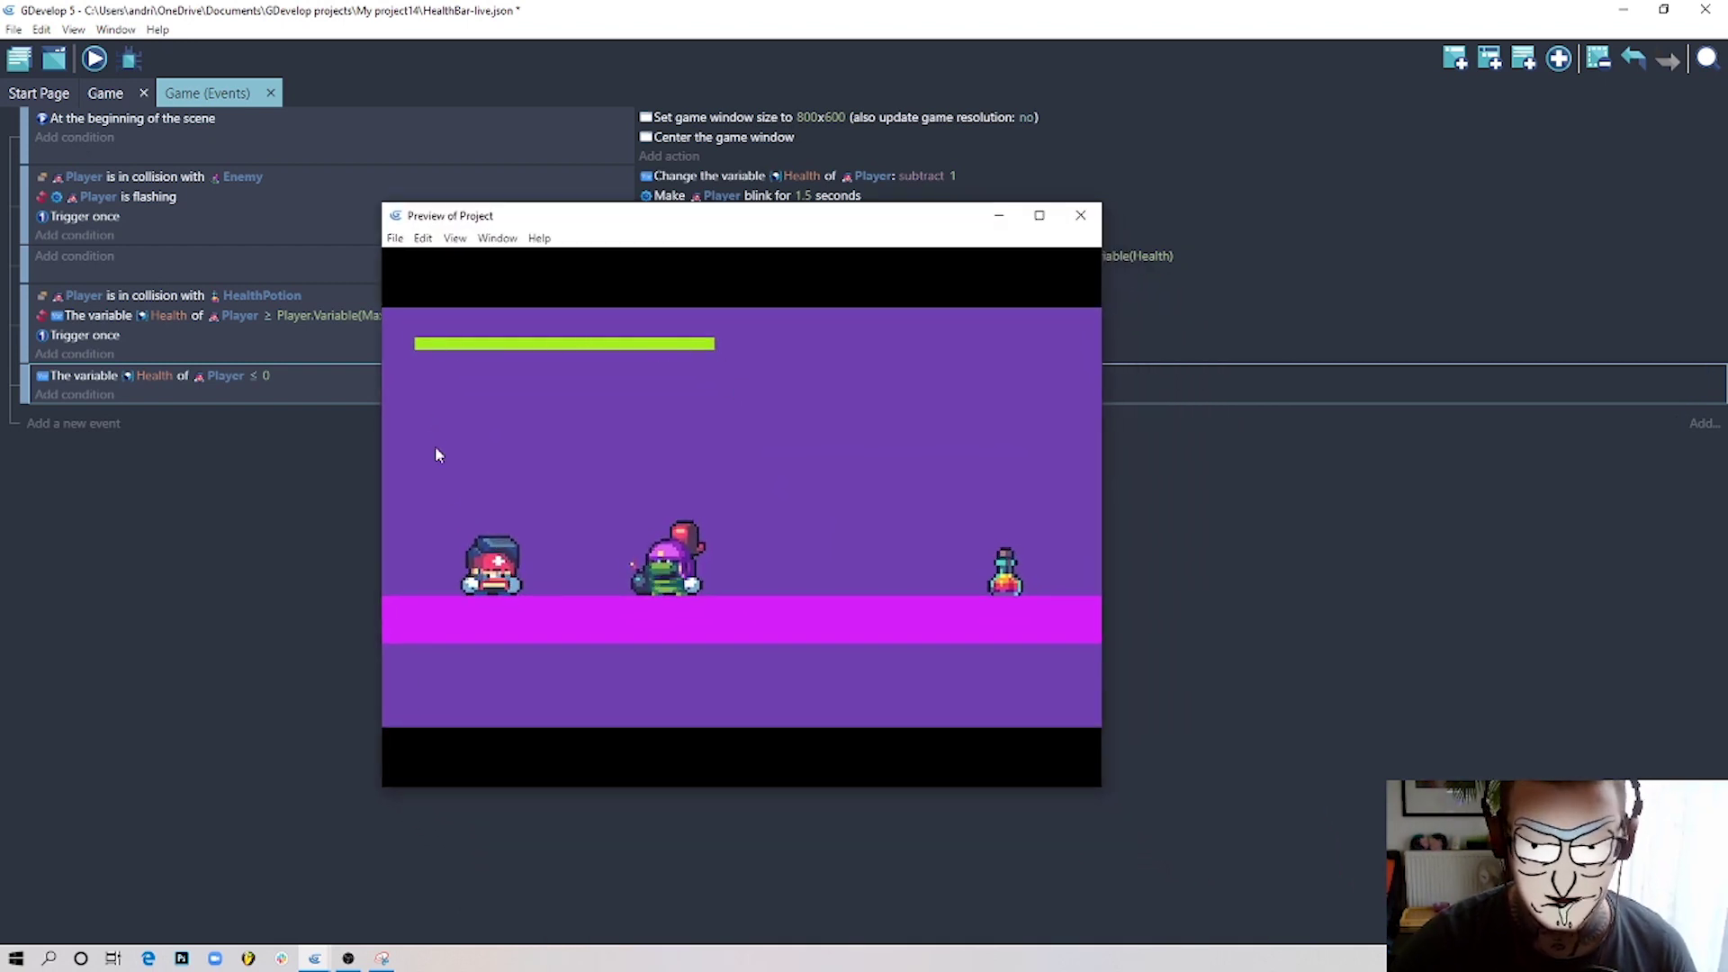
pyautogui.click(1080, 216)
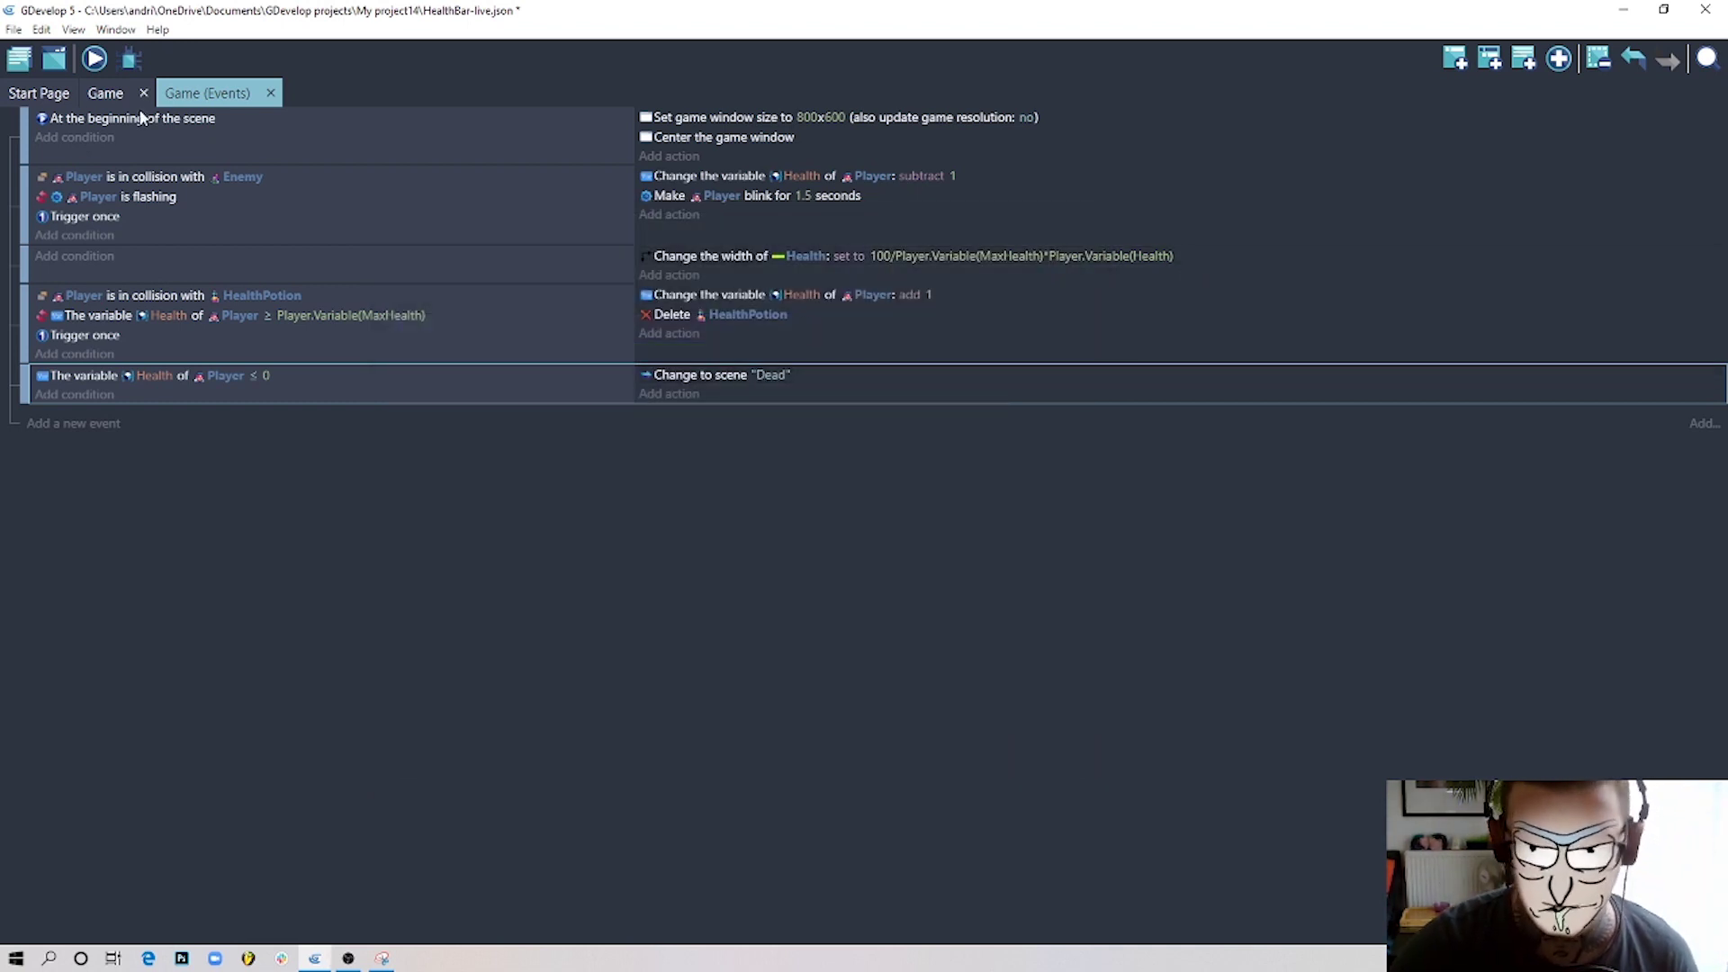
# Replace 100 with 200 in the Health bar's 'Change the width' formula.
pyautogui.click(108, 93)
pyautogui.click(551, 310)
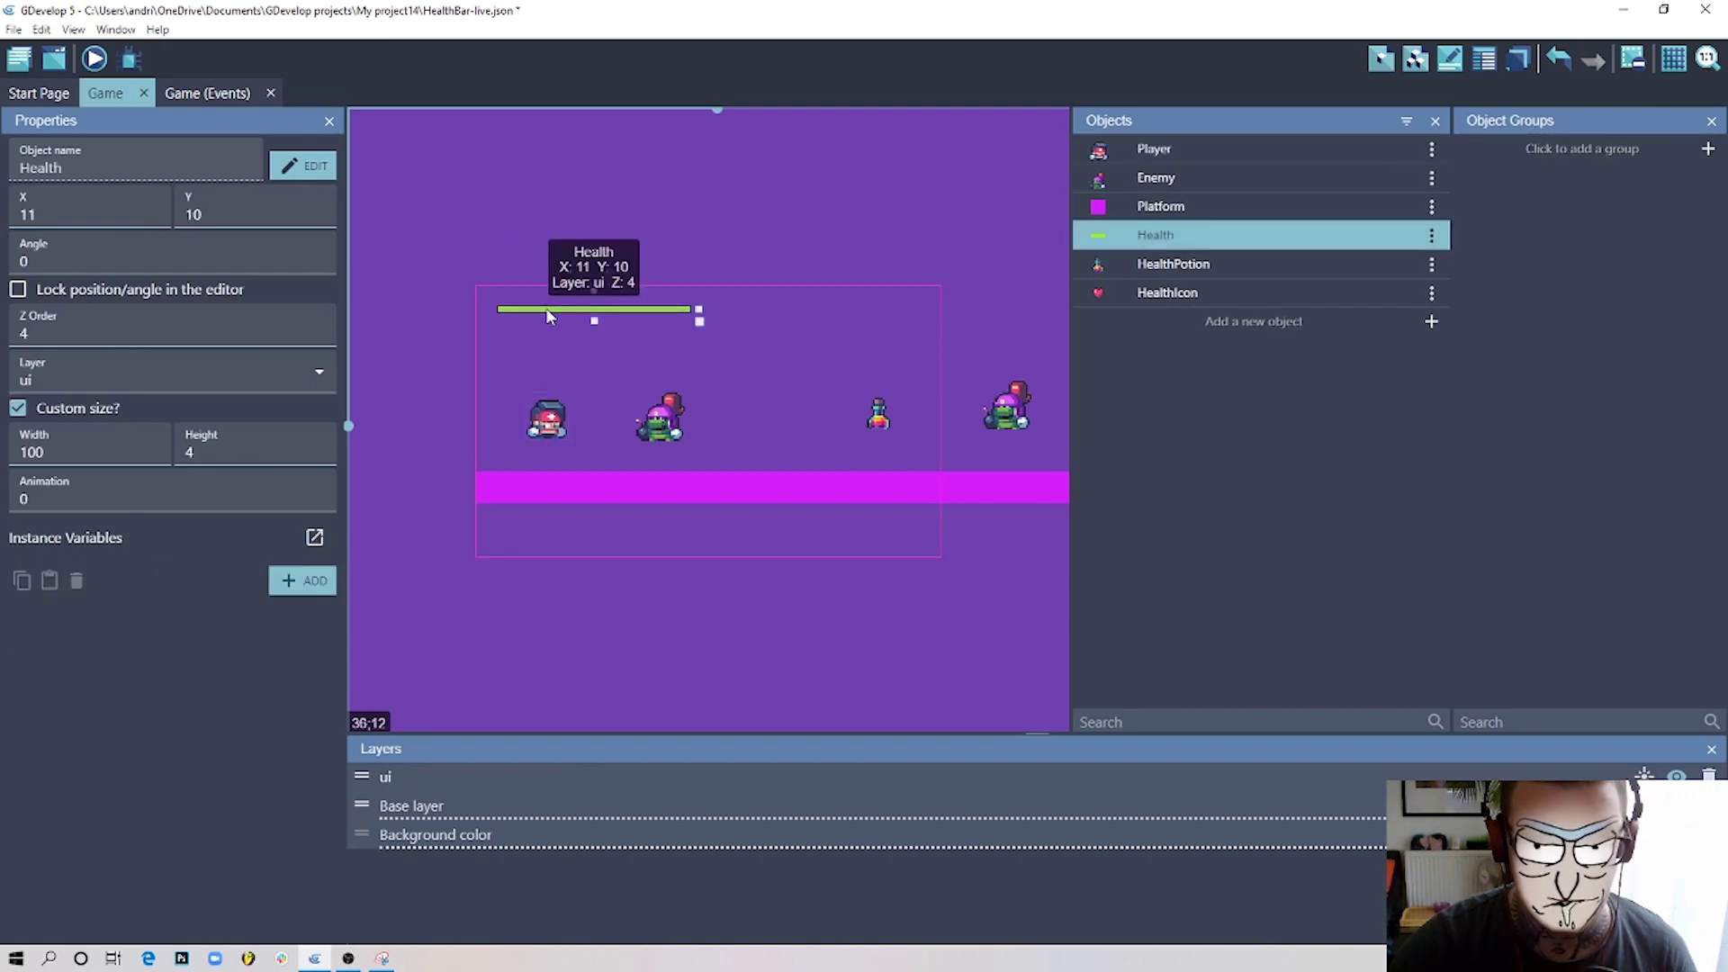
pyautogui.click(202, 93)
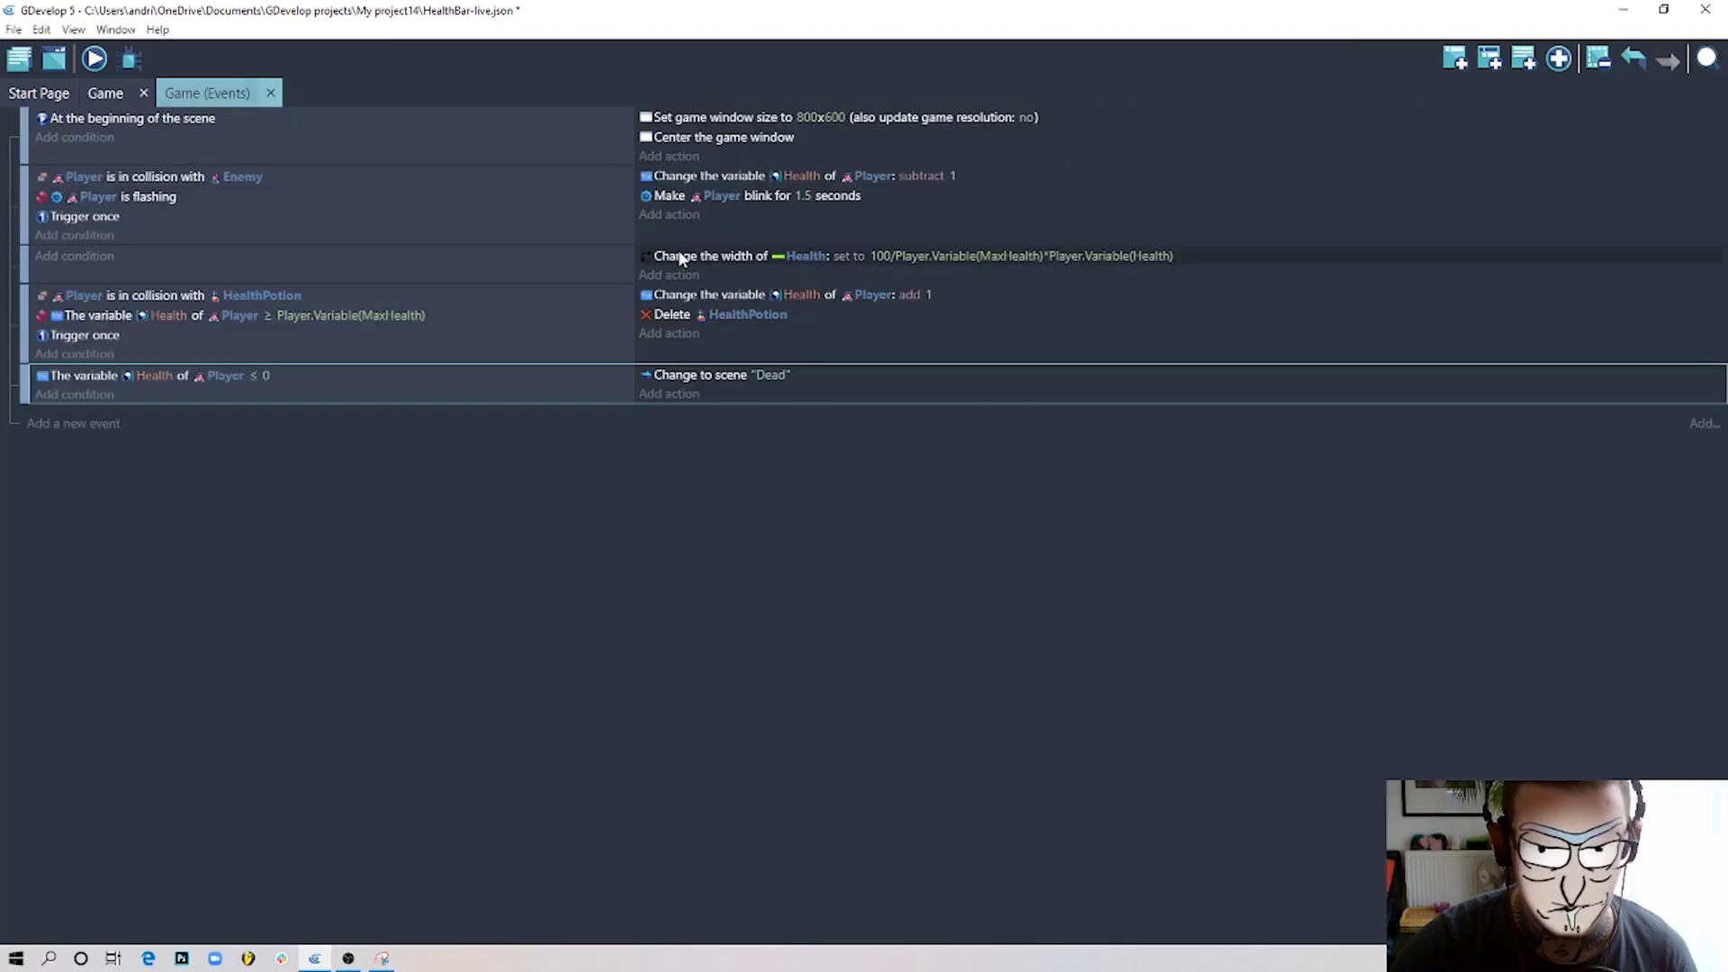
pyautogui.doubleClick(1189, 262)
pyautogui.doubleClick(1162, 187)
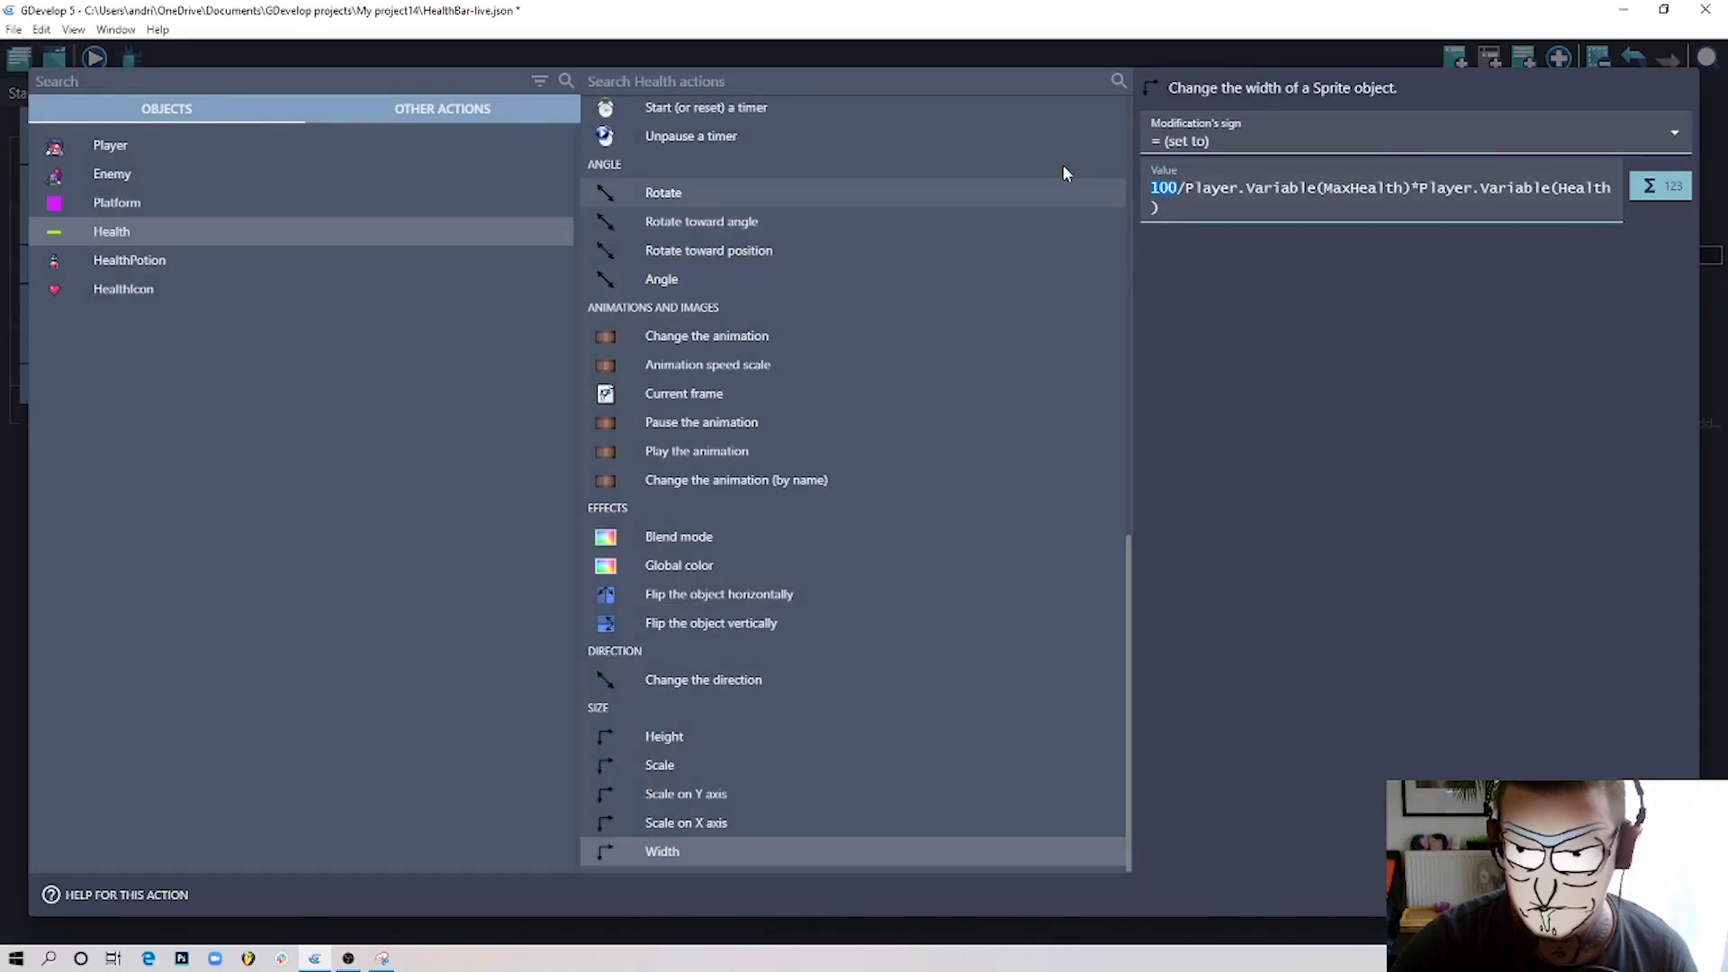
pyautogui.write('200')
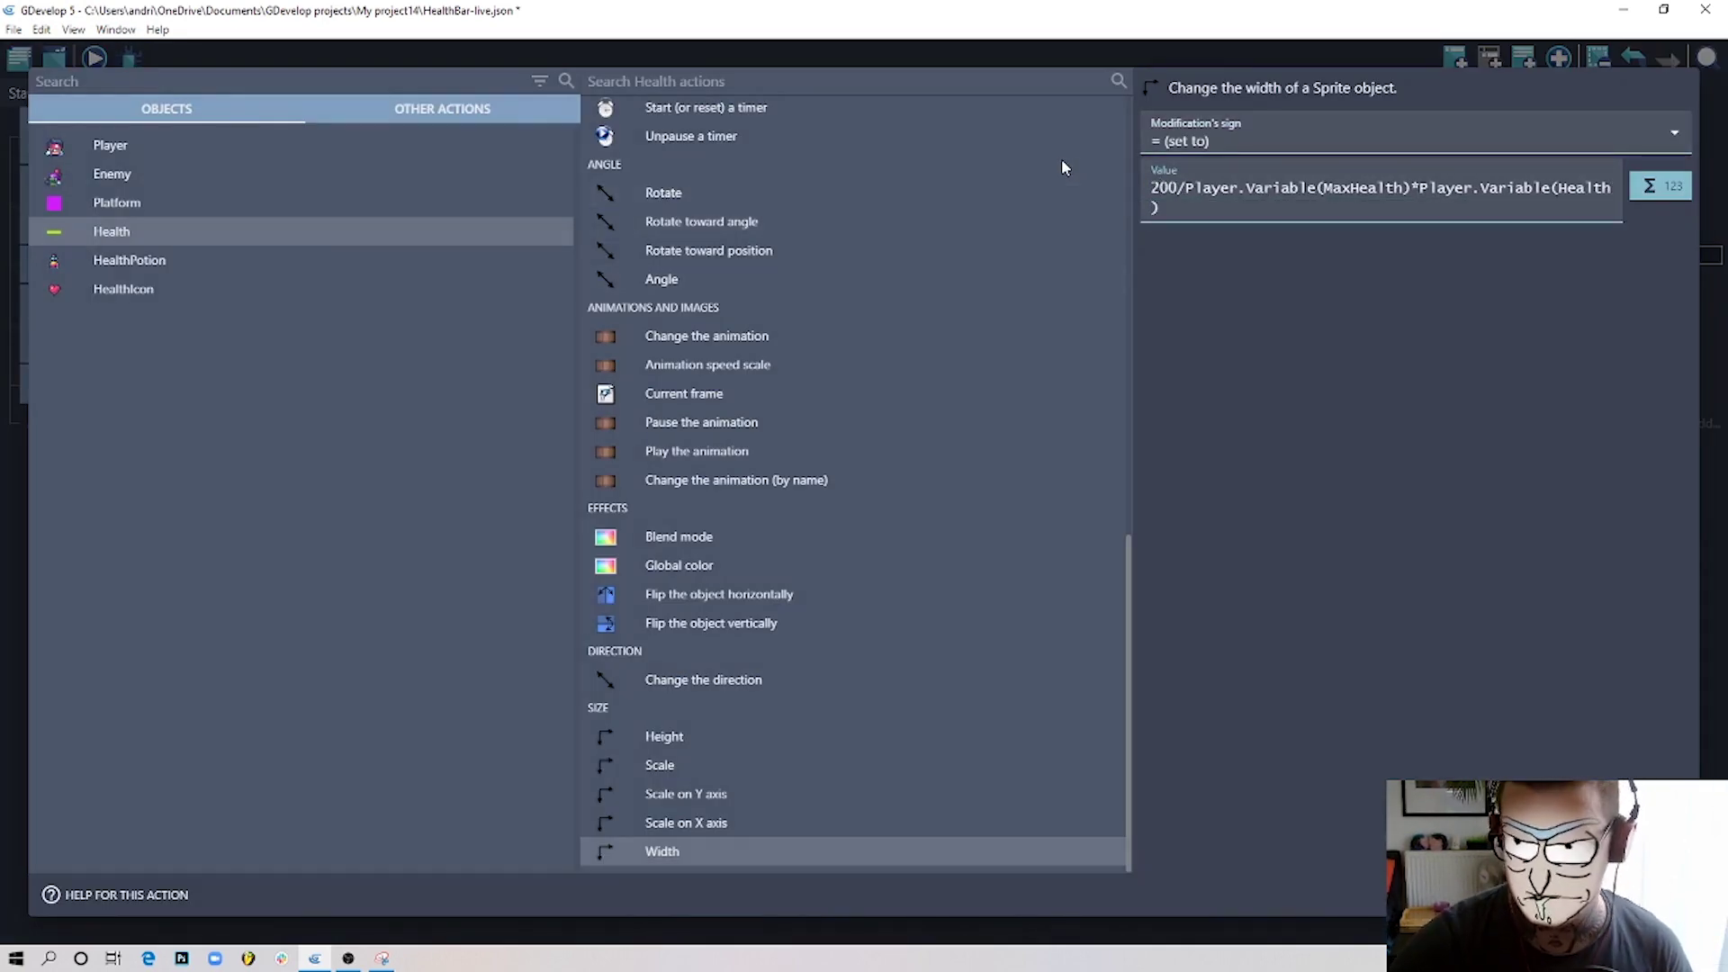
pyautogui.press('Return')
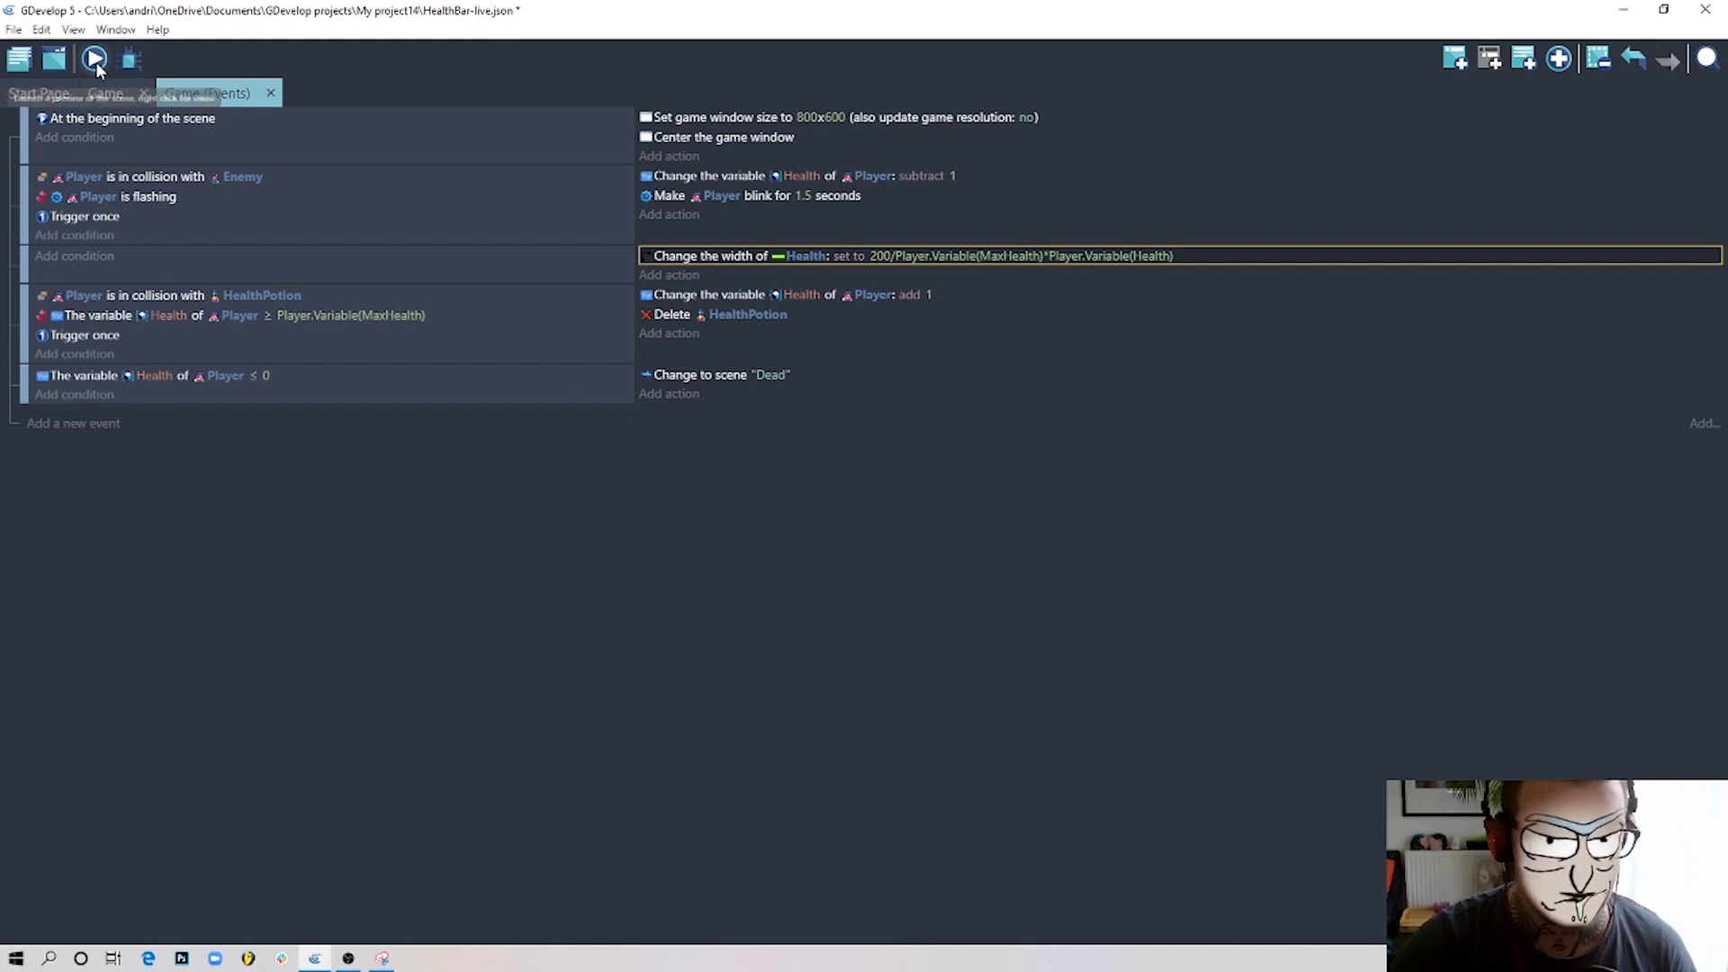
pyautogui.click(122, 94)
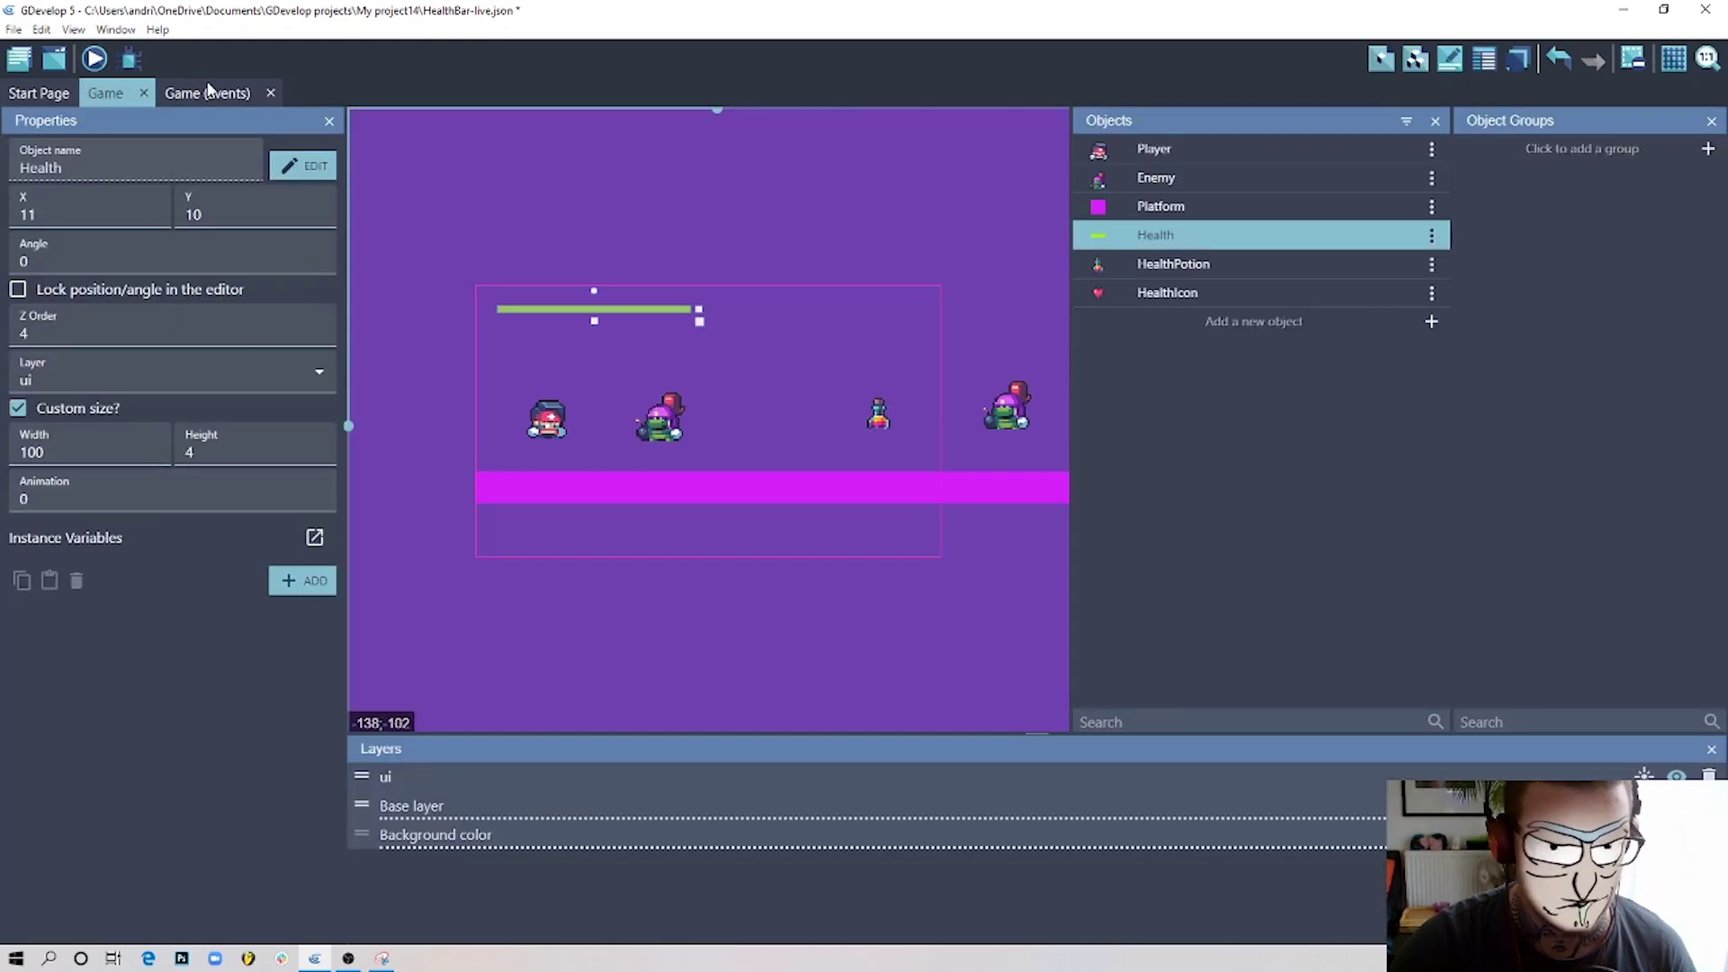
pyautogui.click(517, 430)
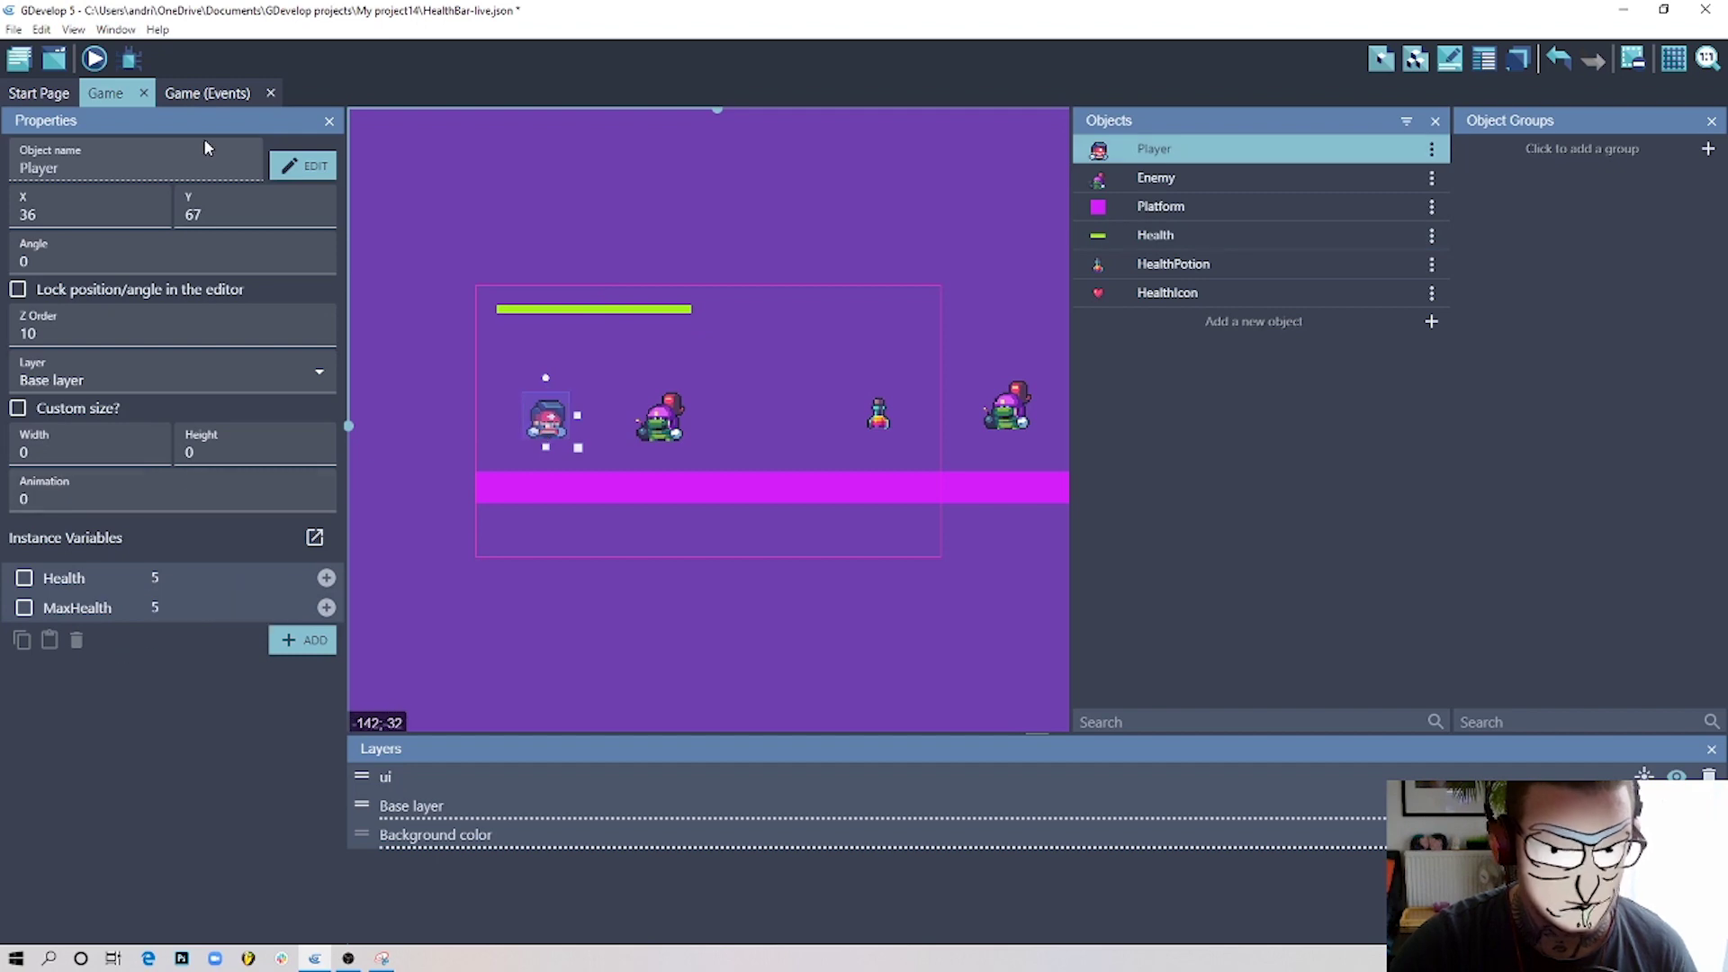
pyautogui.click(195, 95)
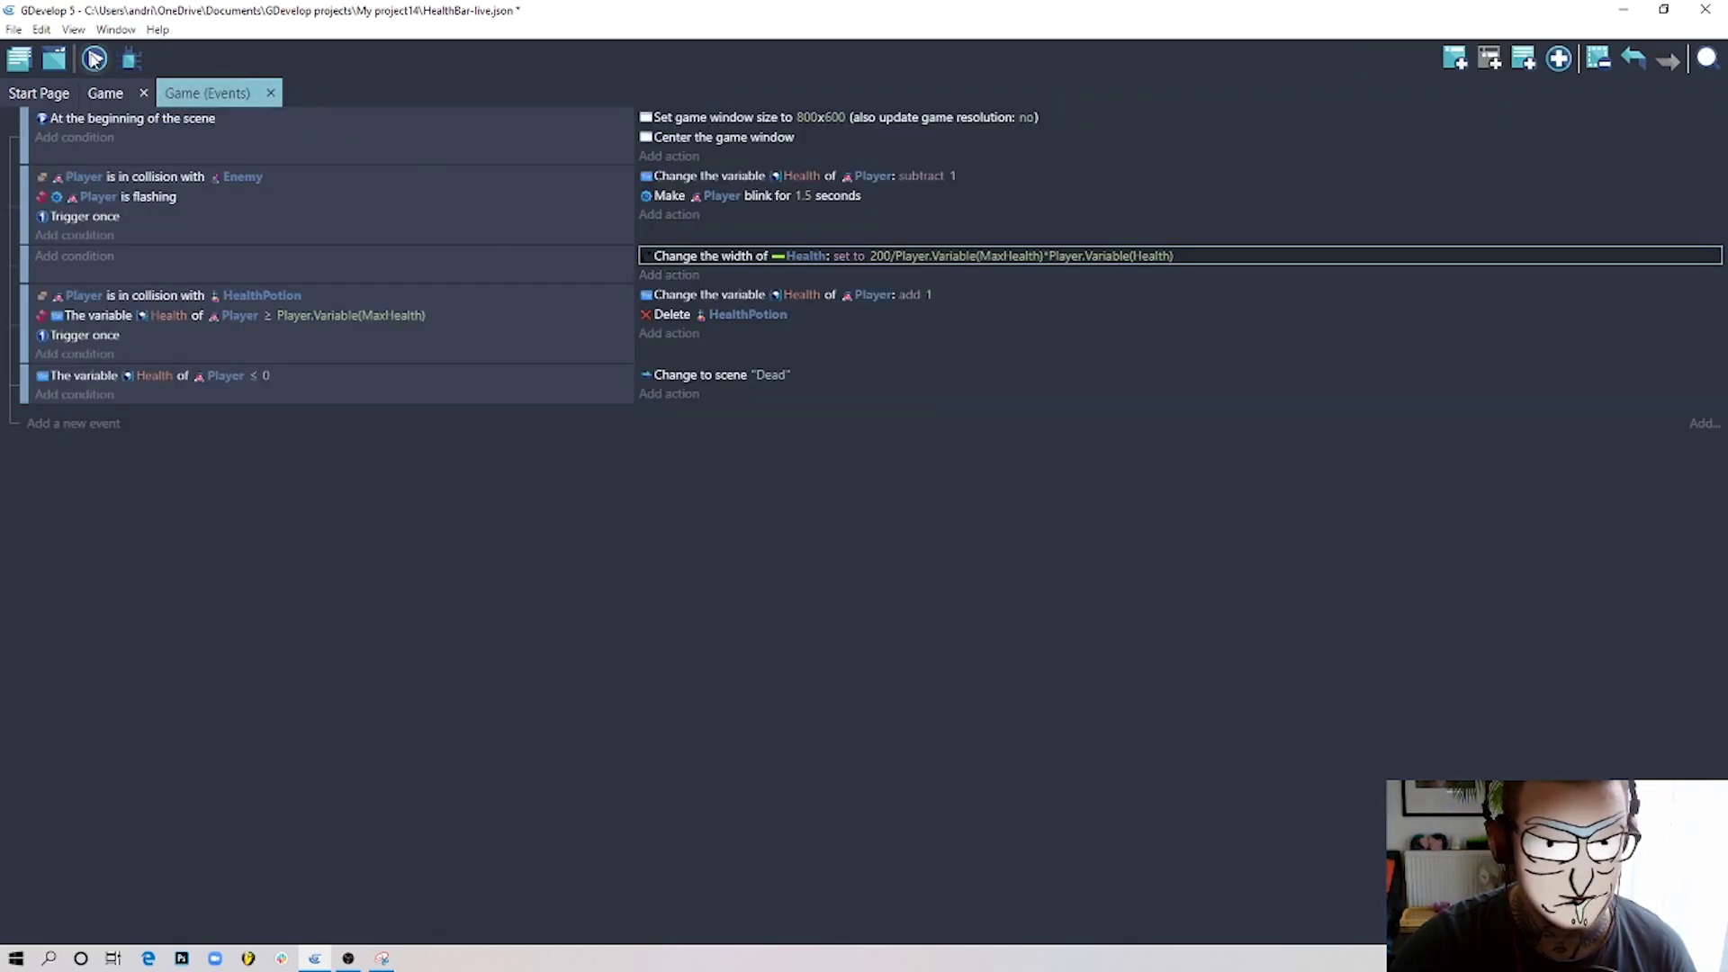
pyautogui.click(95, 60)
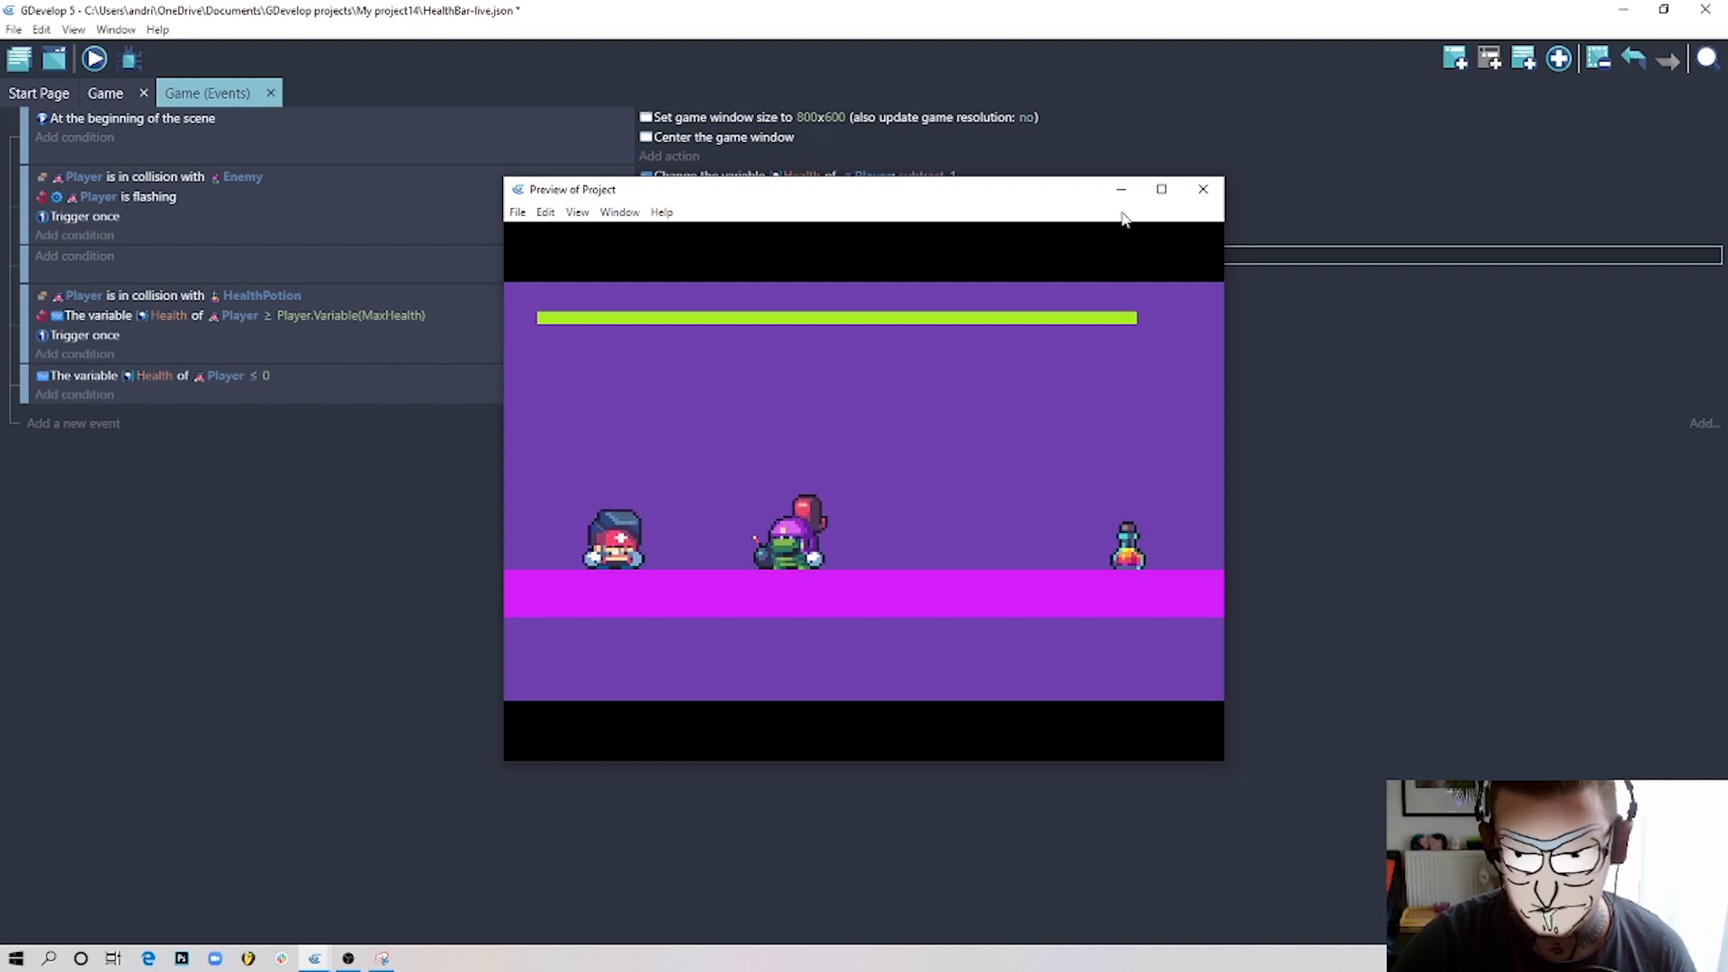
pyautogui.press('Right')
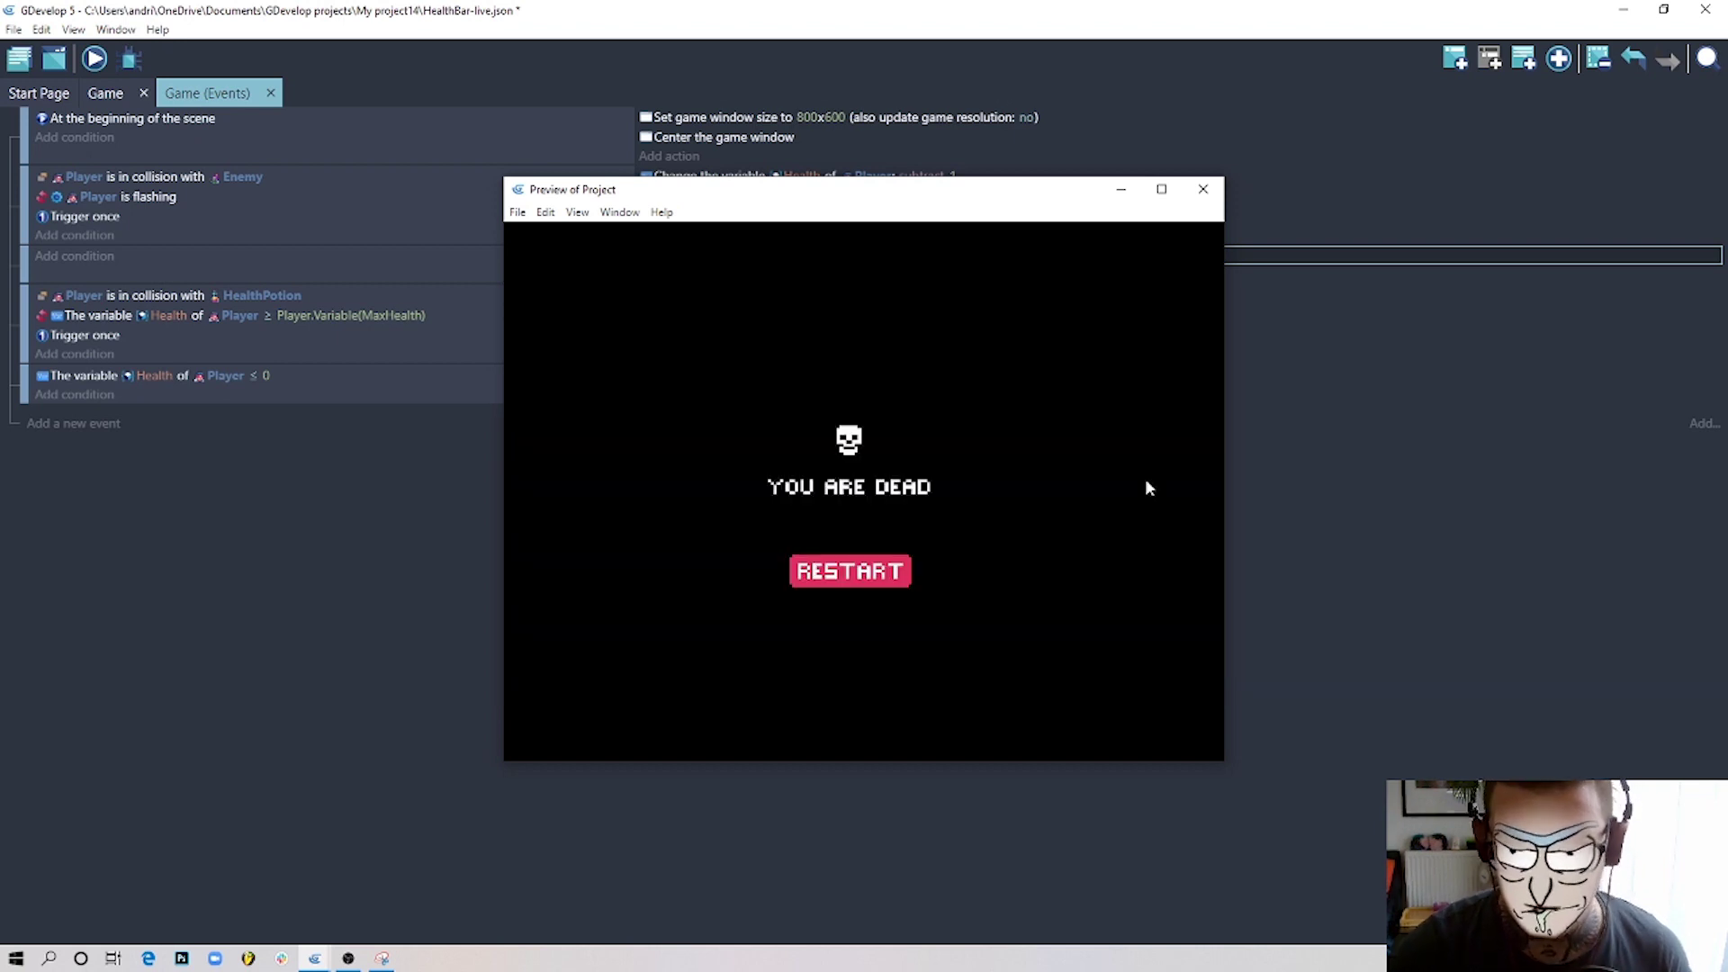
pyautogui.click(850, 573)
pyautogui.hotkey('alt', 'F4')
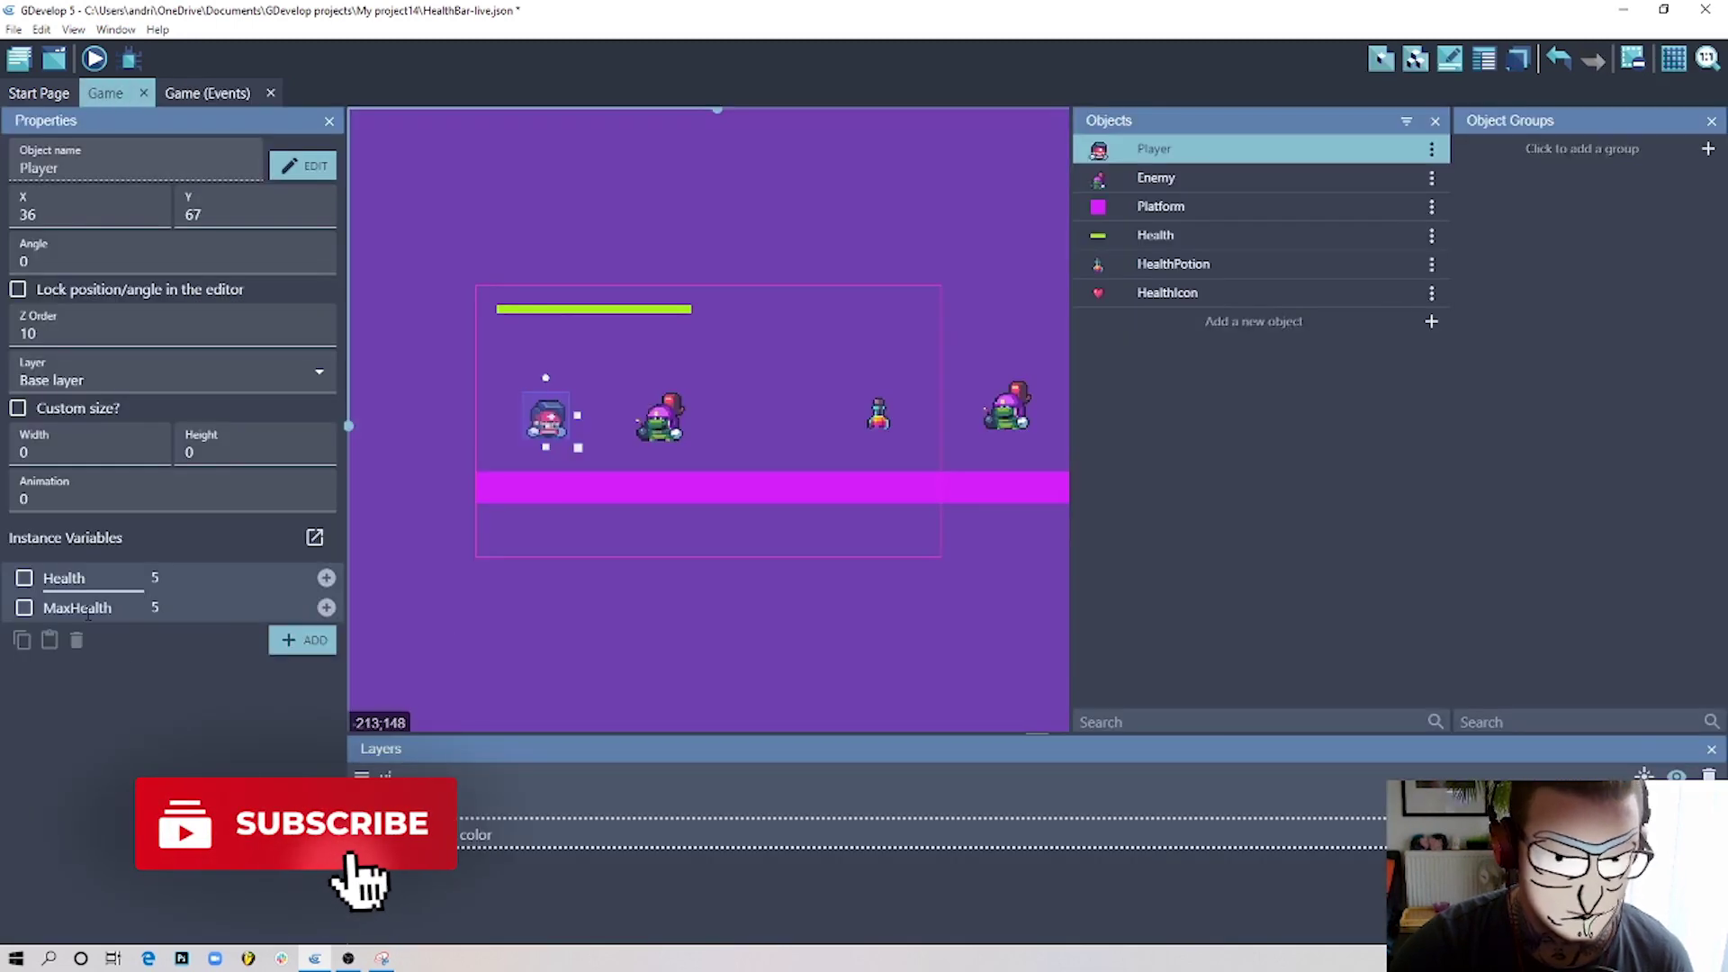
# Change the Player's MaxHealth instance variable from 5 to 3 and run a preview.
pyautogui.doubleClick(156, 610)
pyautogui.write('3')
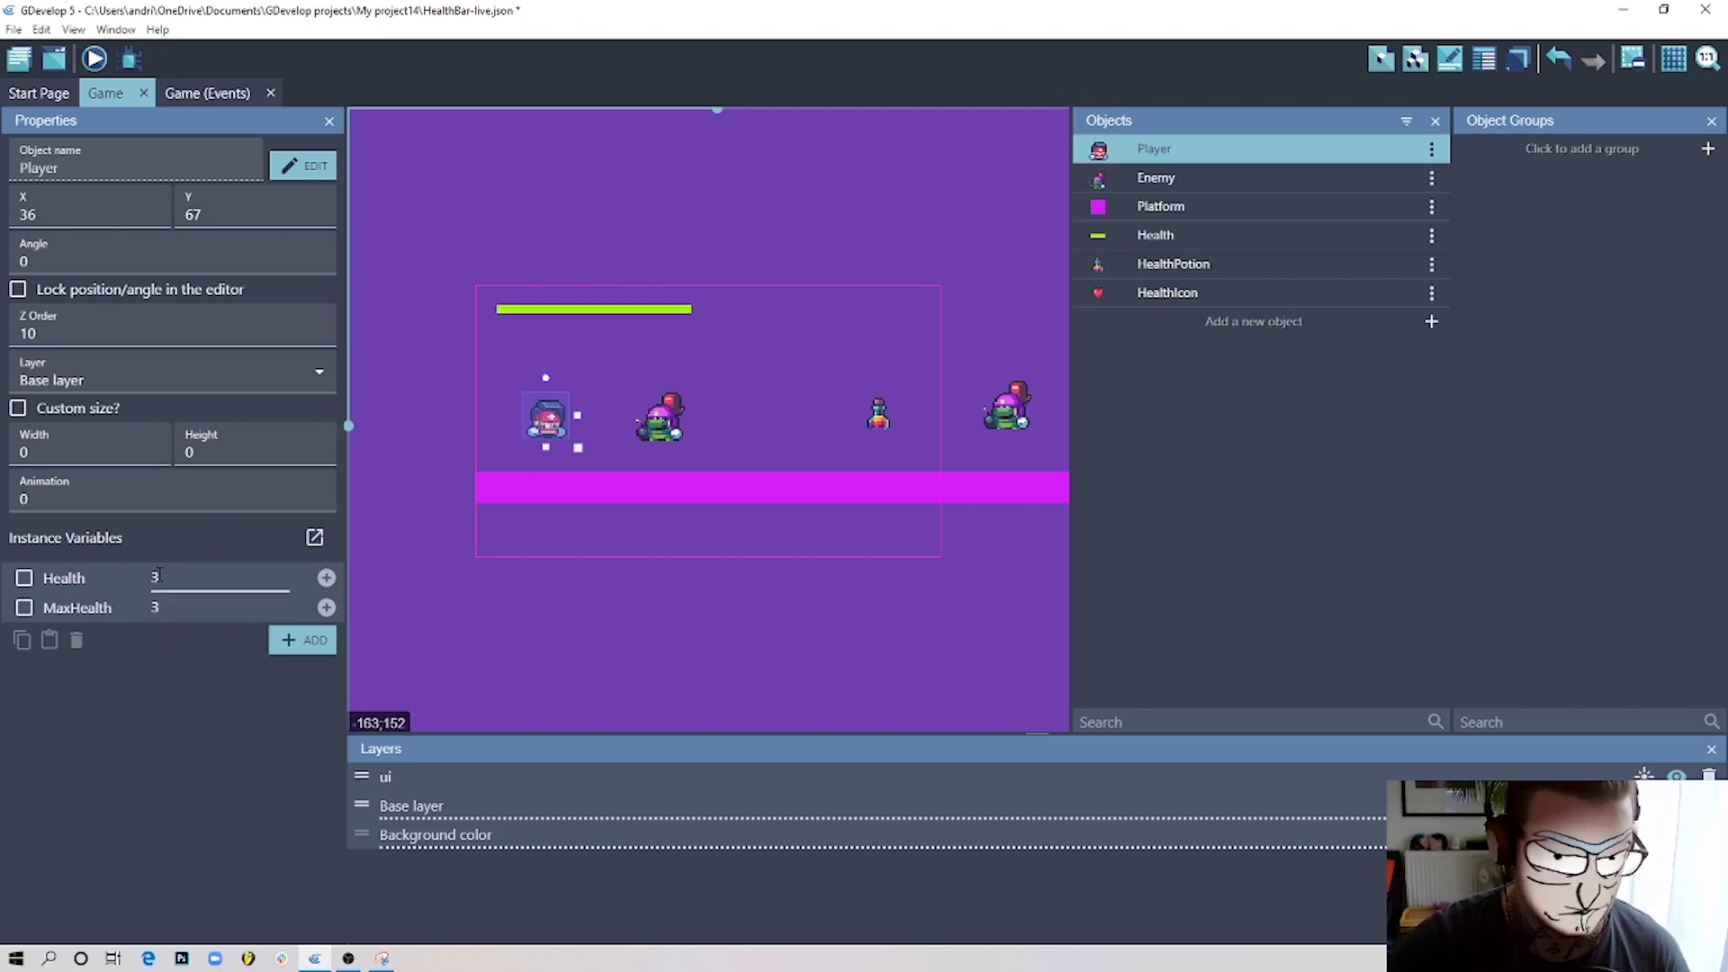
pyautogui.click(95, 59)
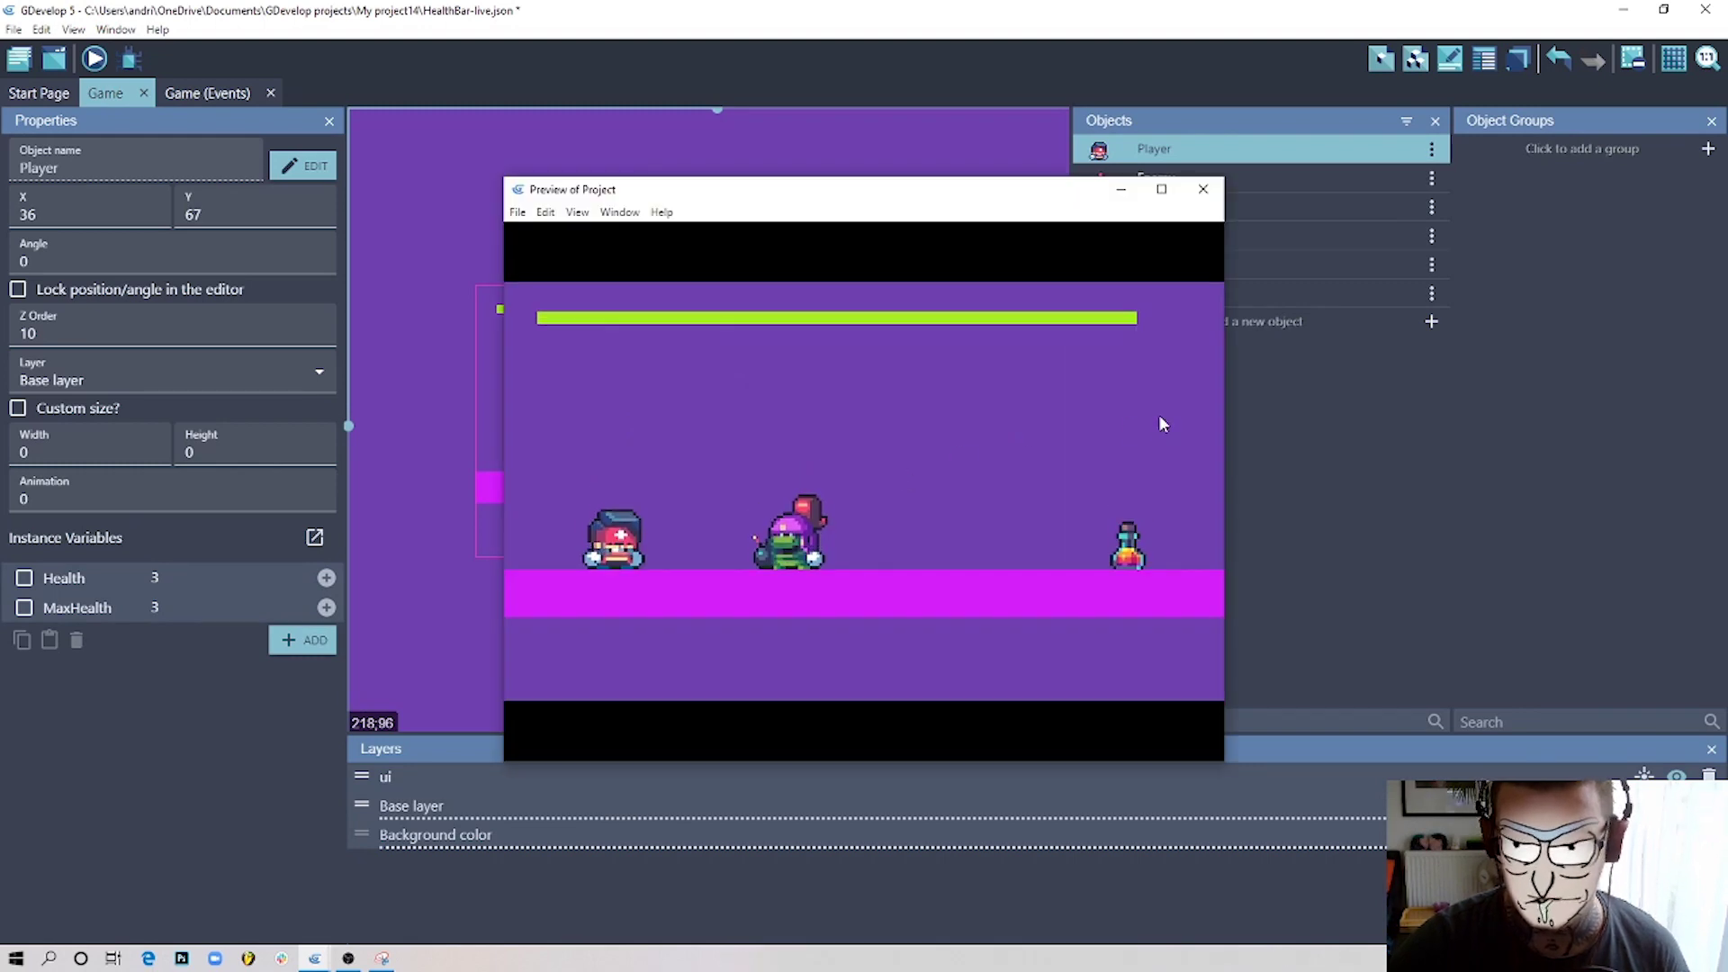
pyautogui.press('Right')
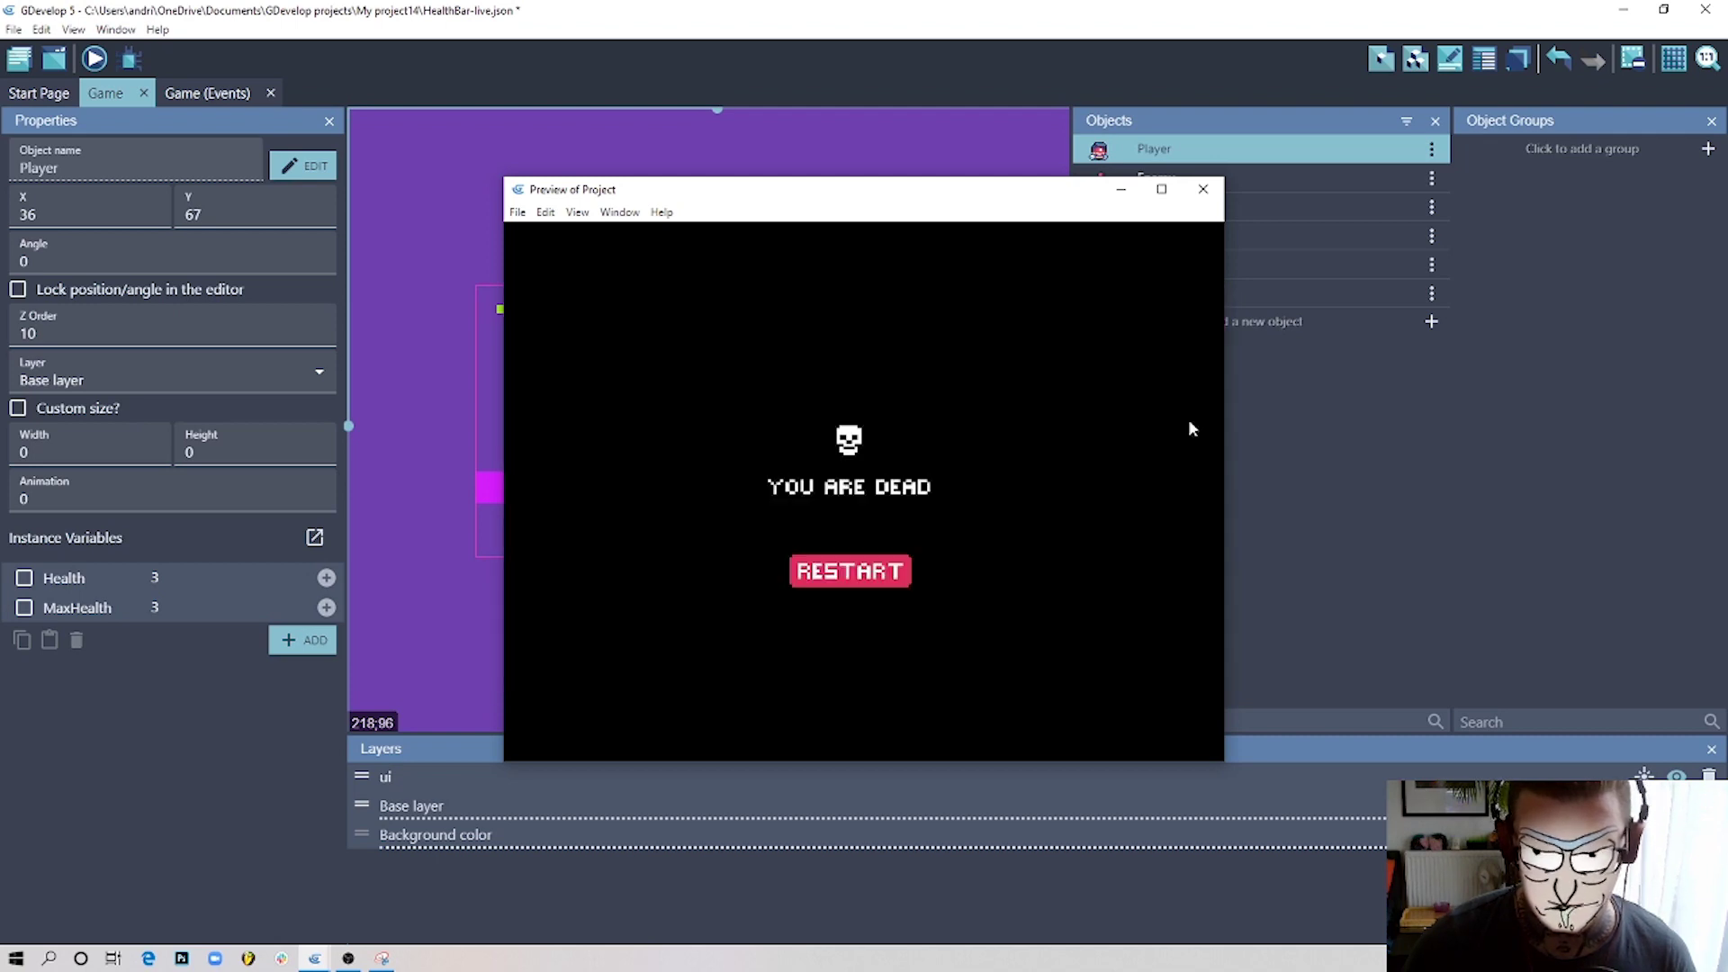
pyautogui.click(907, 575)
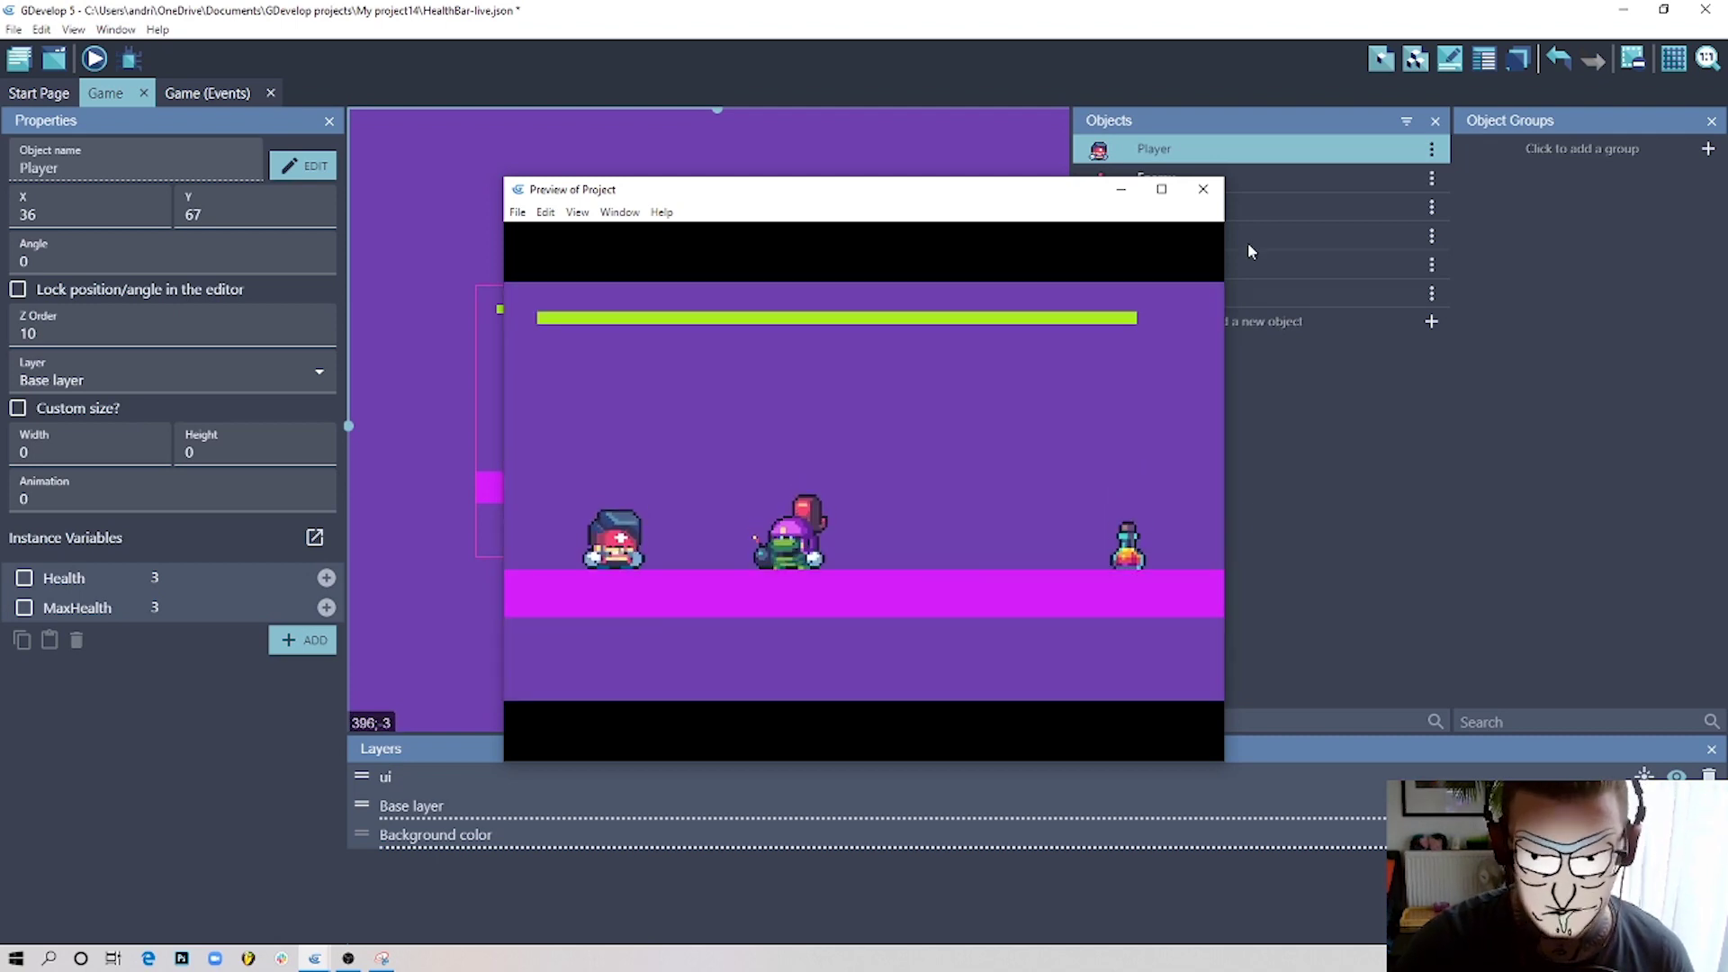
pyautogui.click(1204, 191)
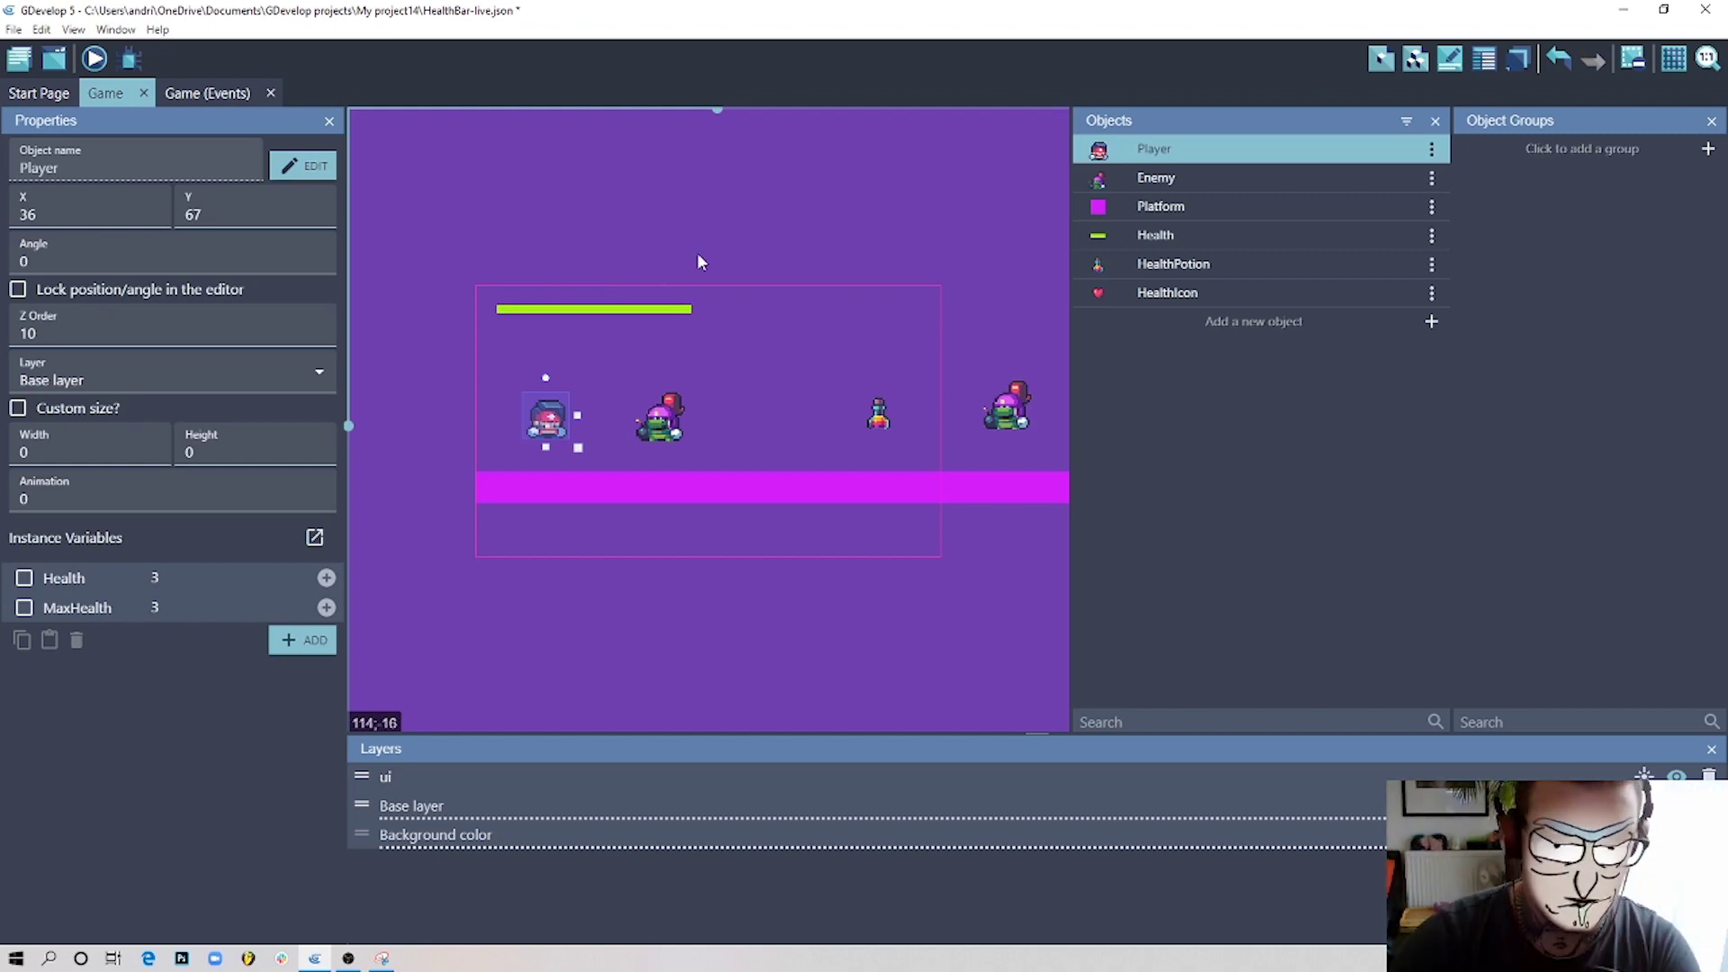
pyautogui.click(93, 59)
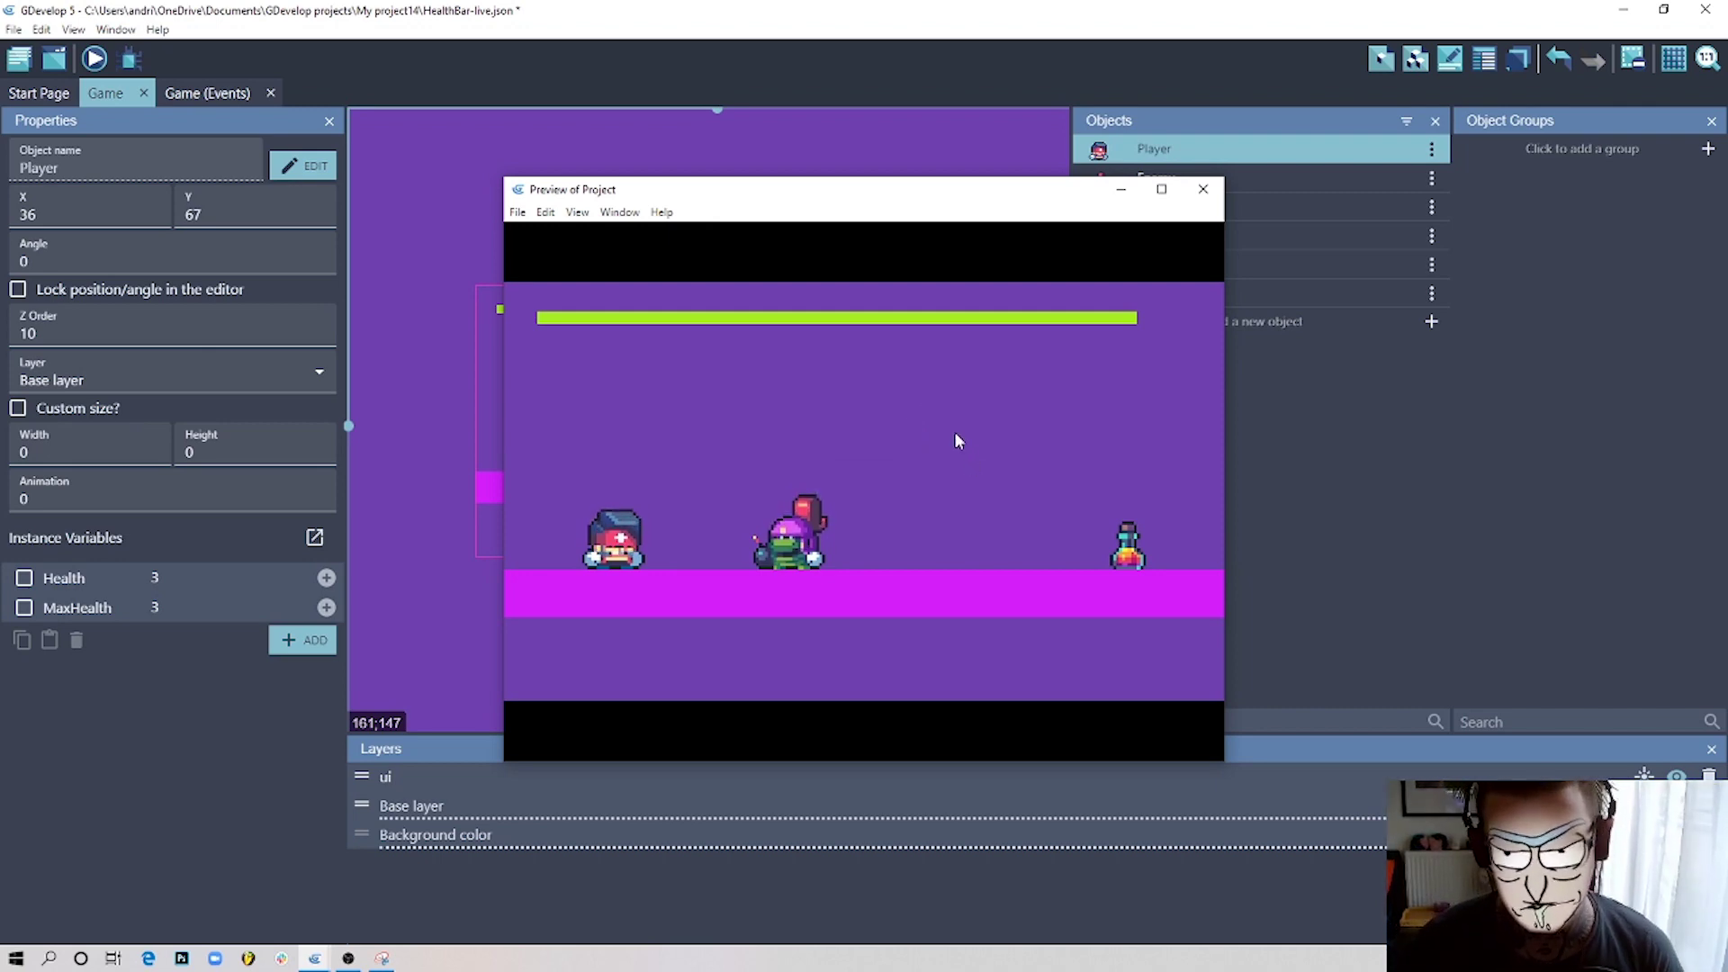
pyautogui.press('Right')
pyautogui.press('Right')
pyautogui.press('space')
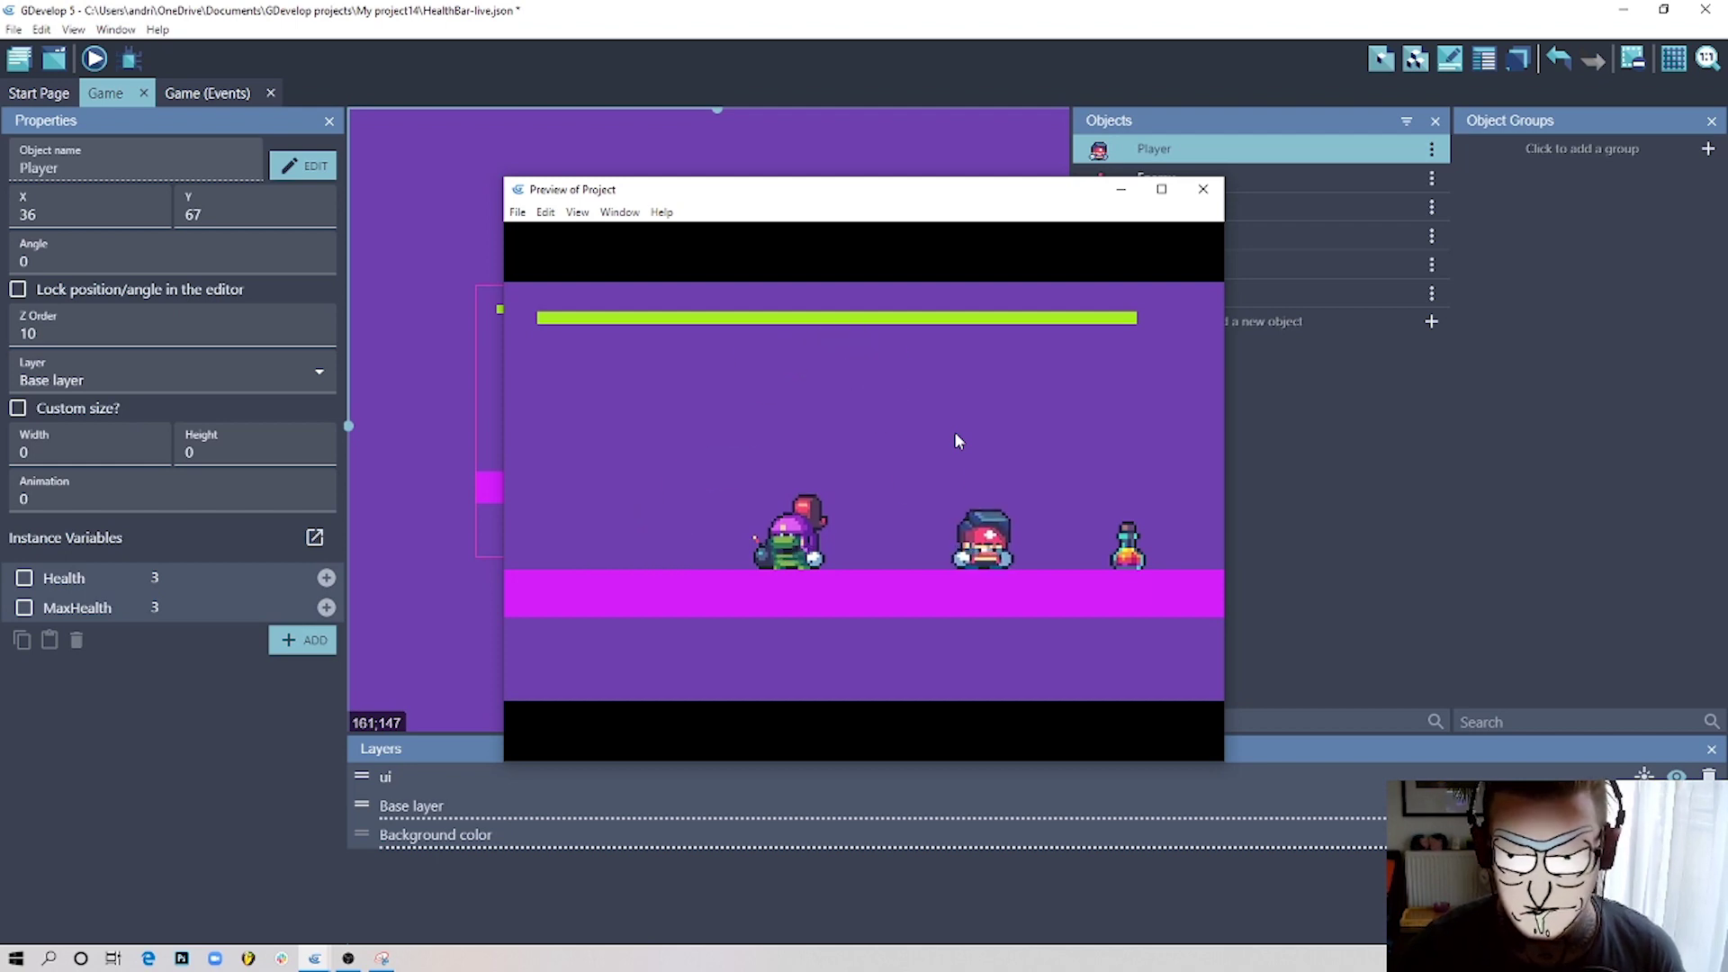
pyautogui.press('space')
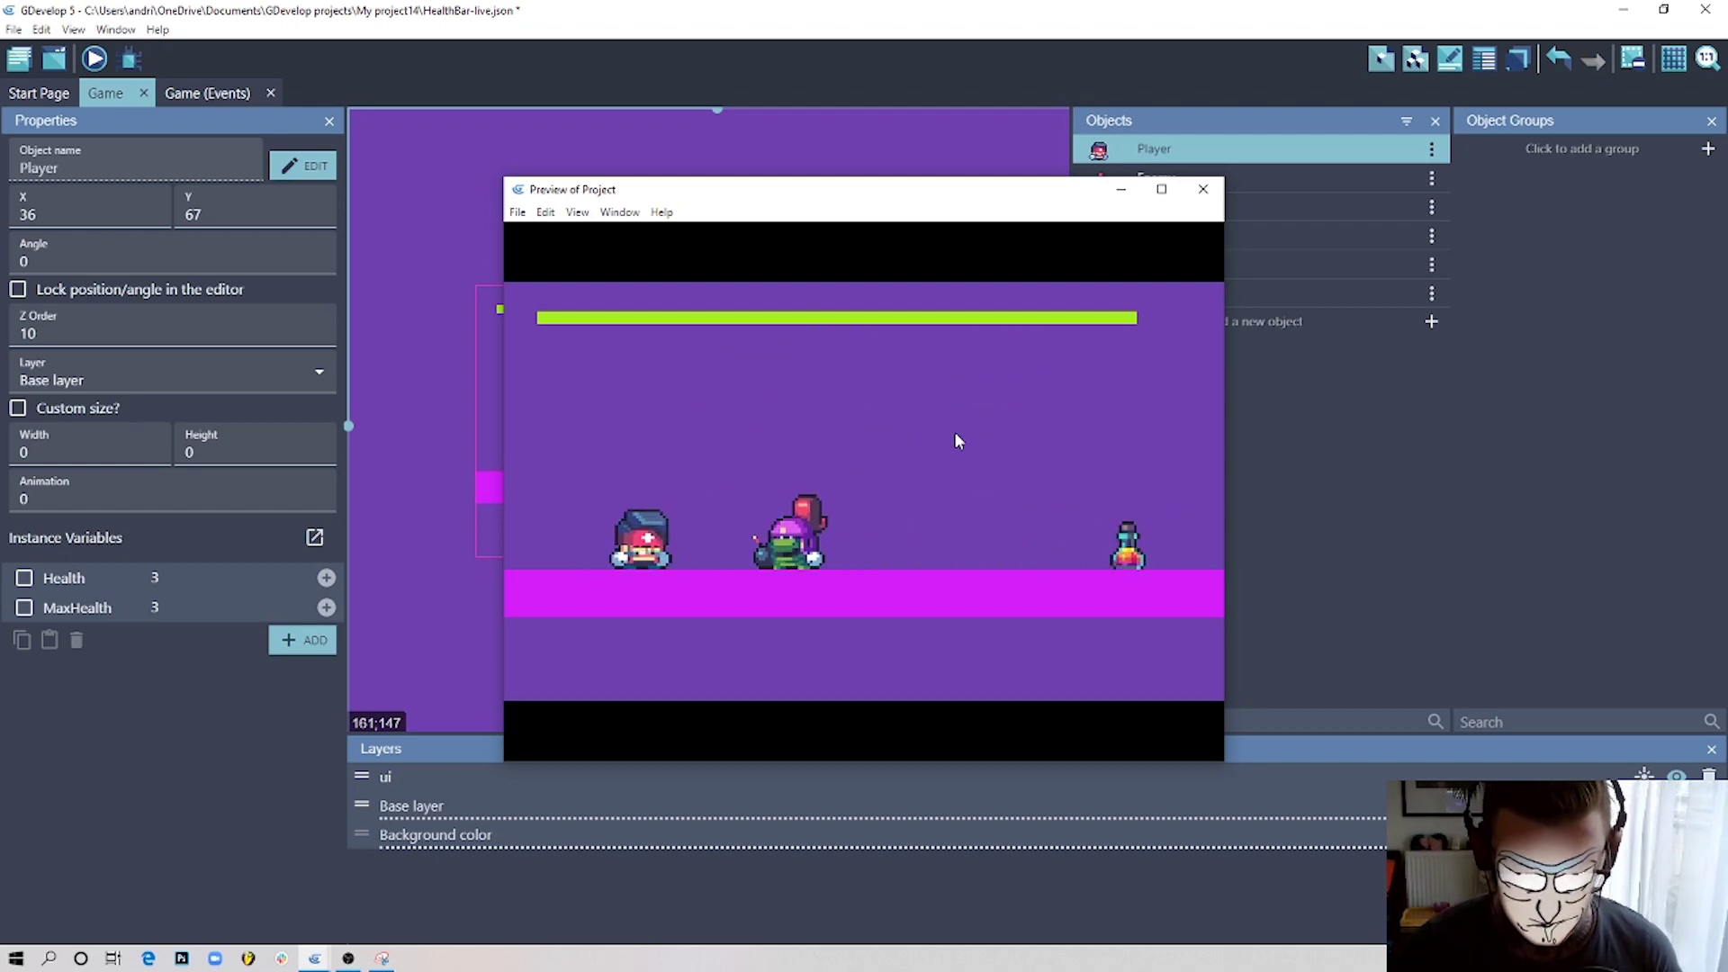
pyautogui.press('space')
pyautogui.press('Right')
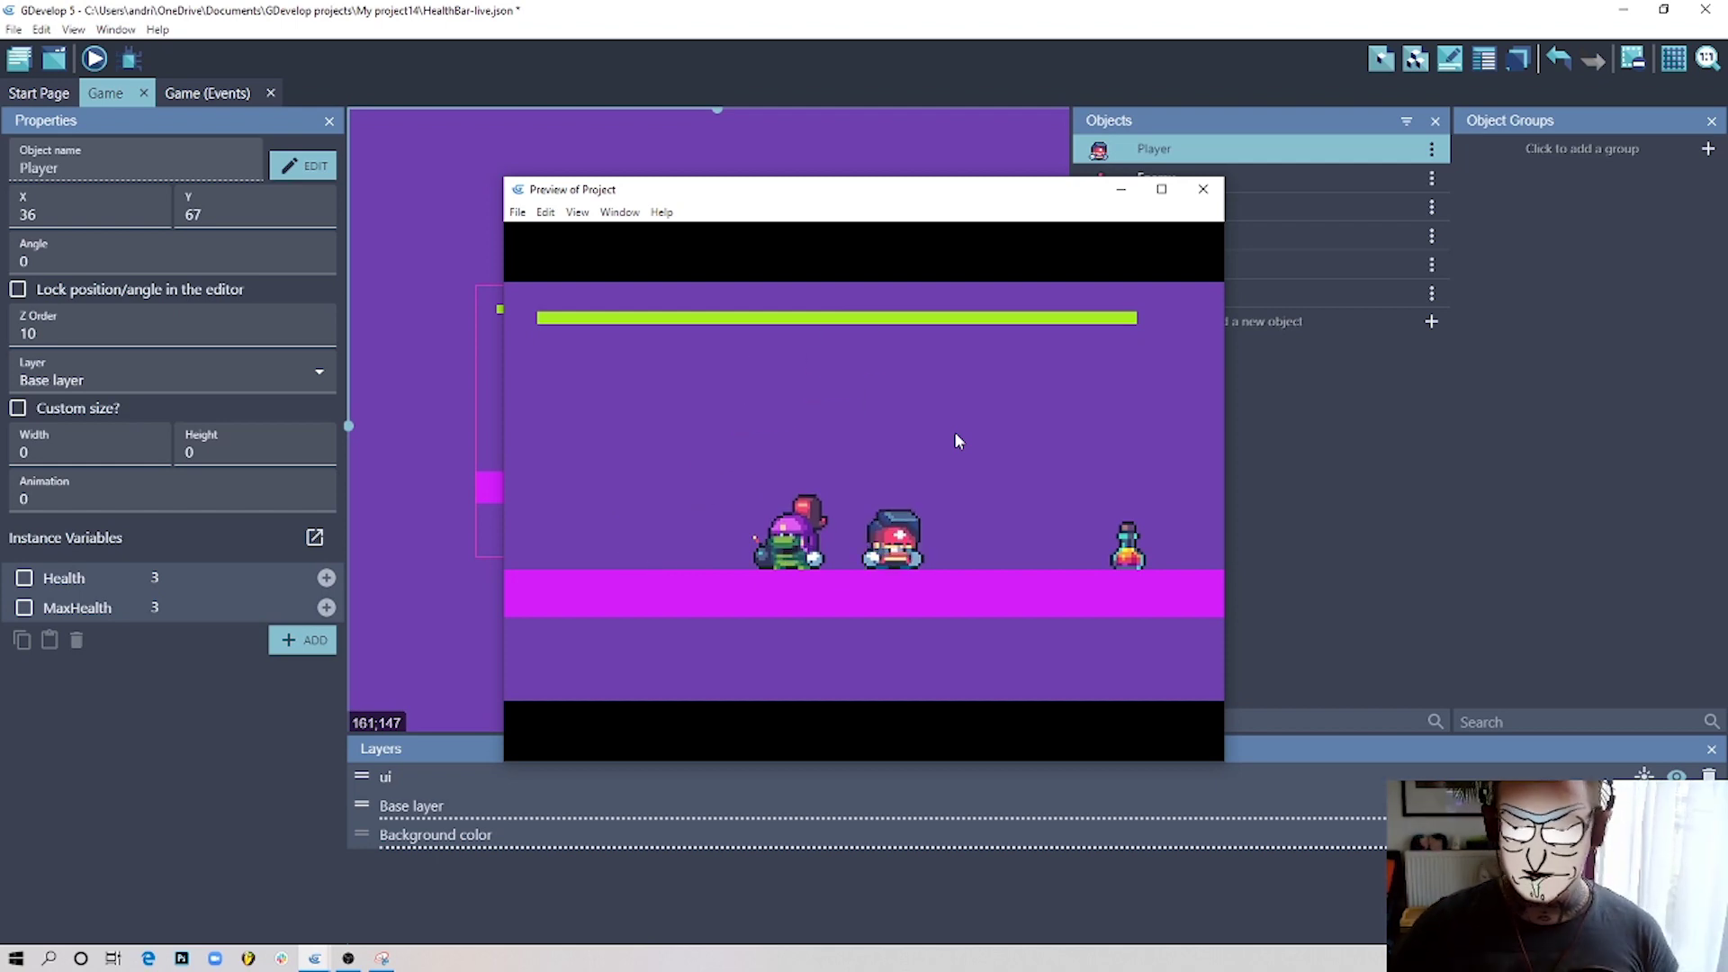
pyautogui.press('Right')
pyautogui.press('space')
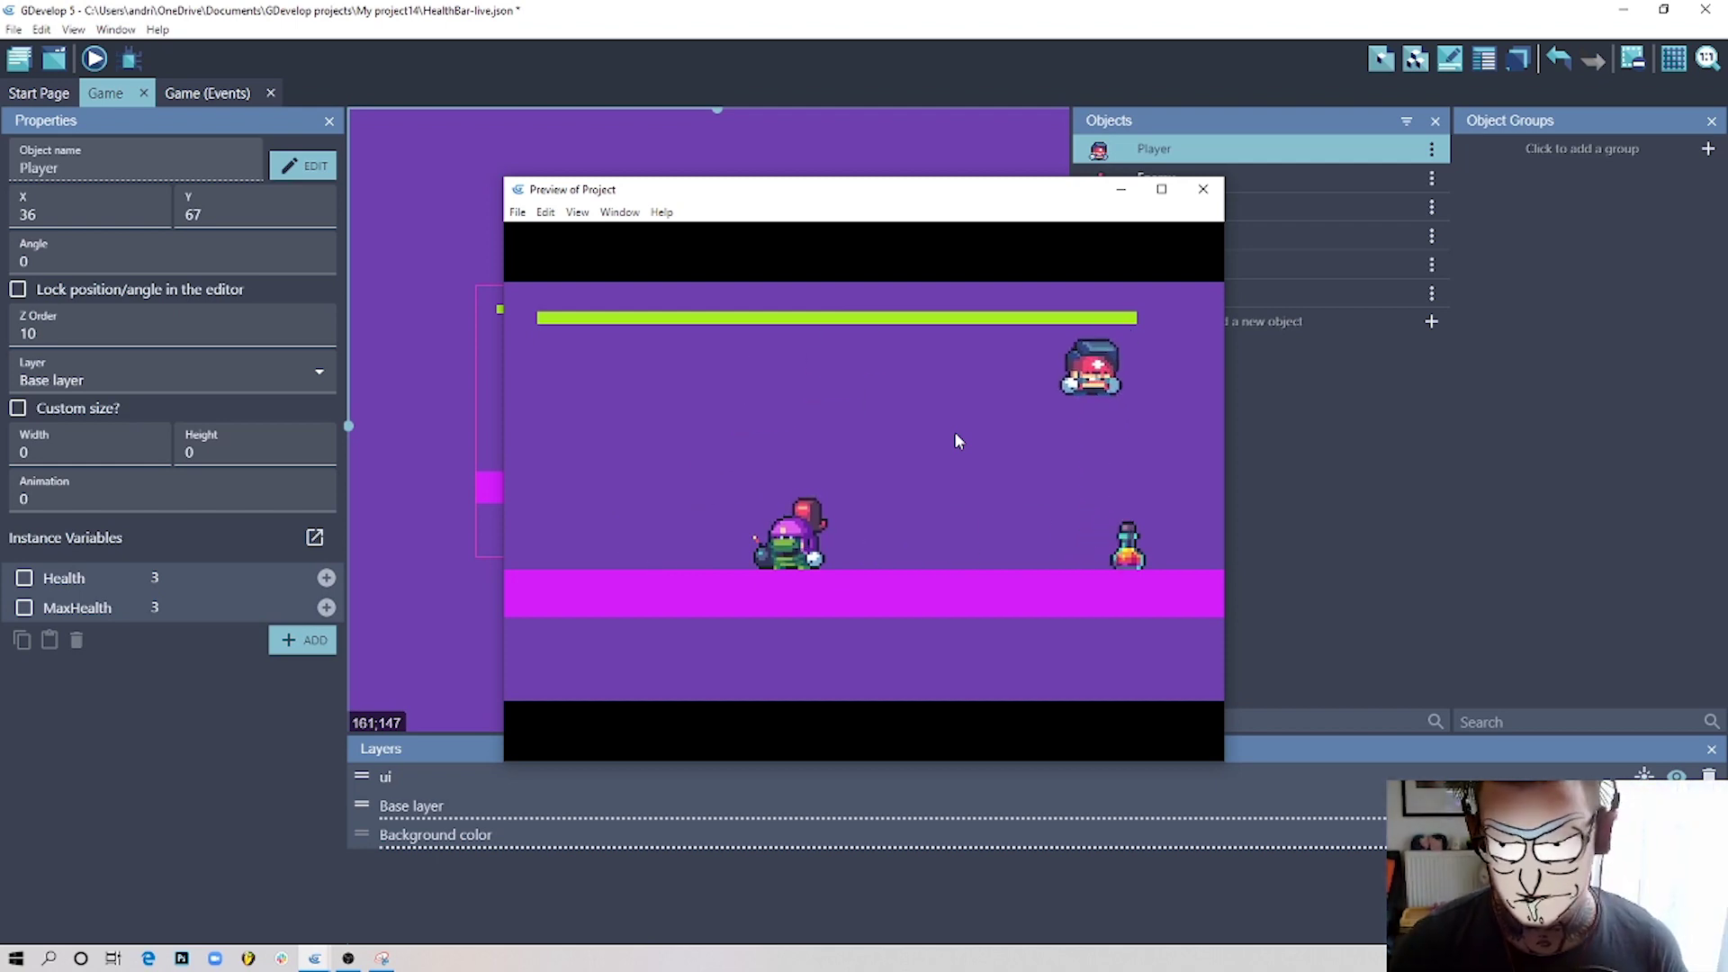
pyautogui.press('Left')
pyautogui.press('Left')
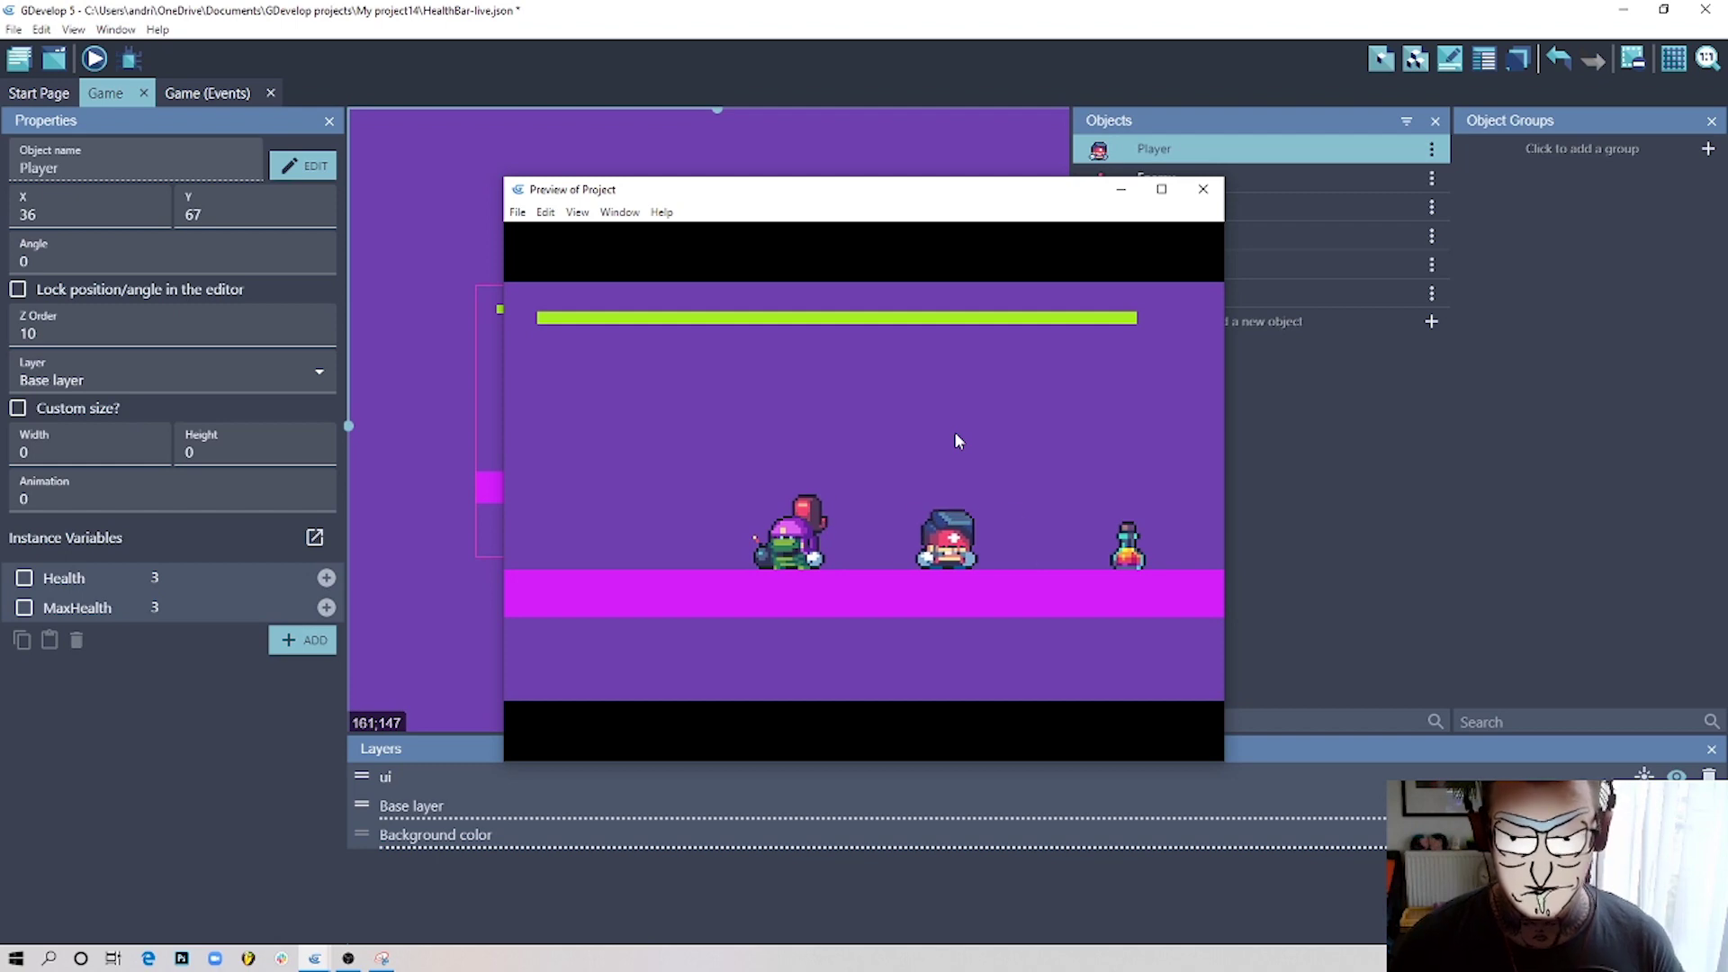
pyautogui.press('space')
pyautogui.press('space')
pyautogui.press('Right')
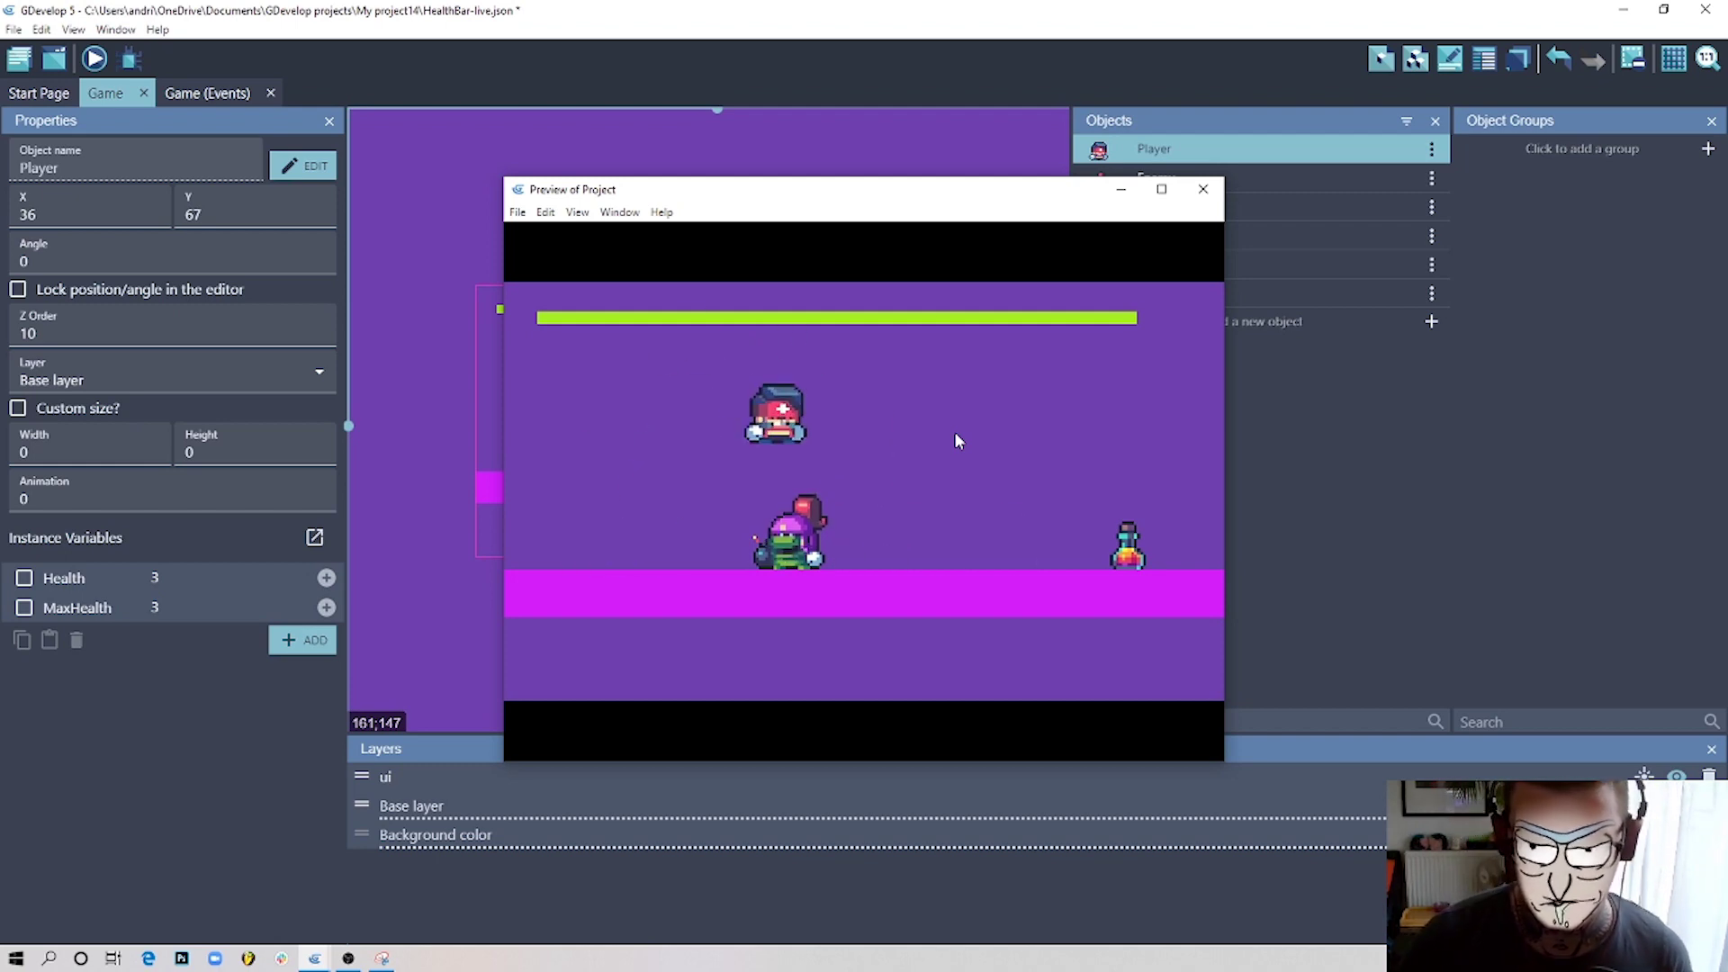
pyautogui.press('Left')
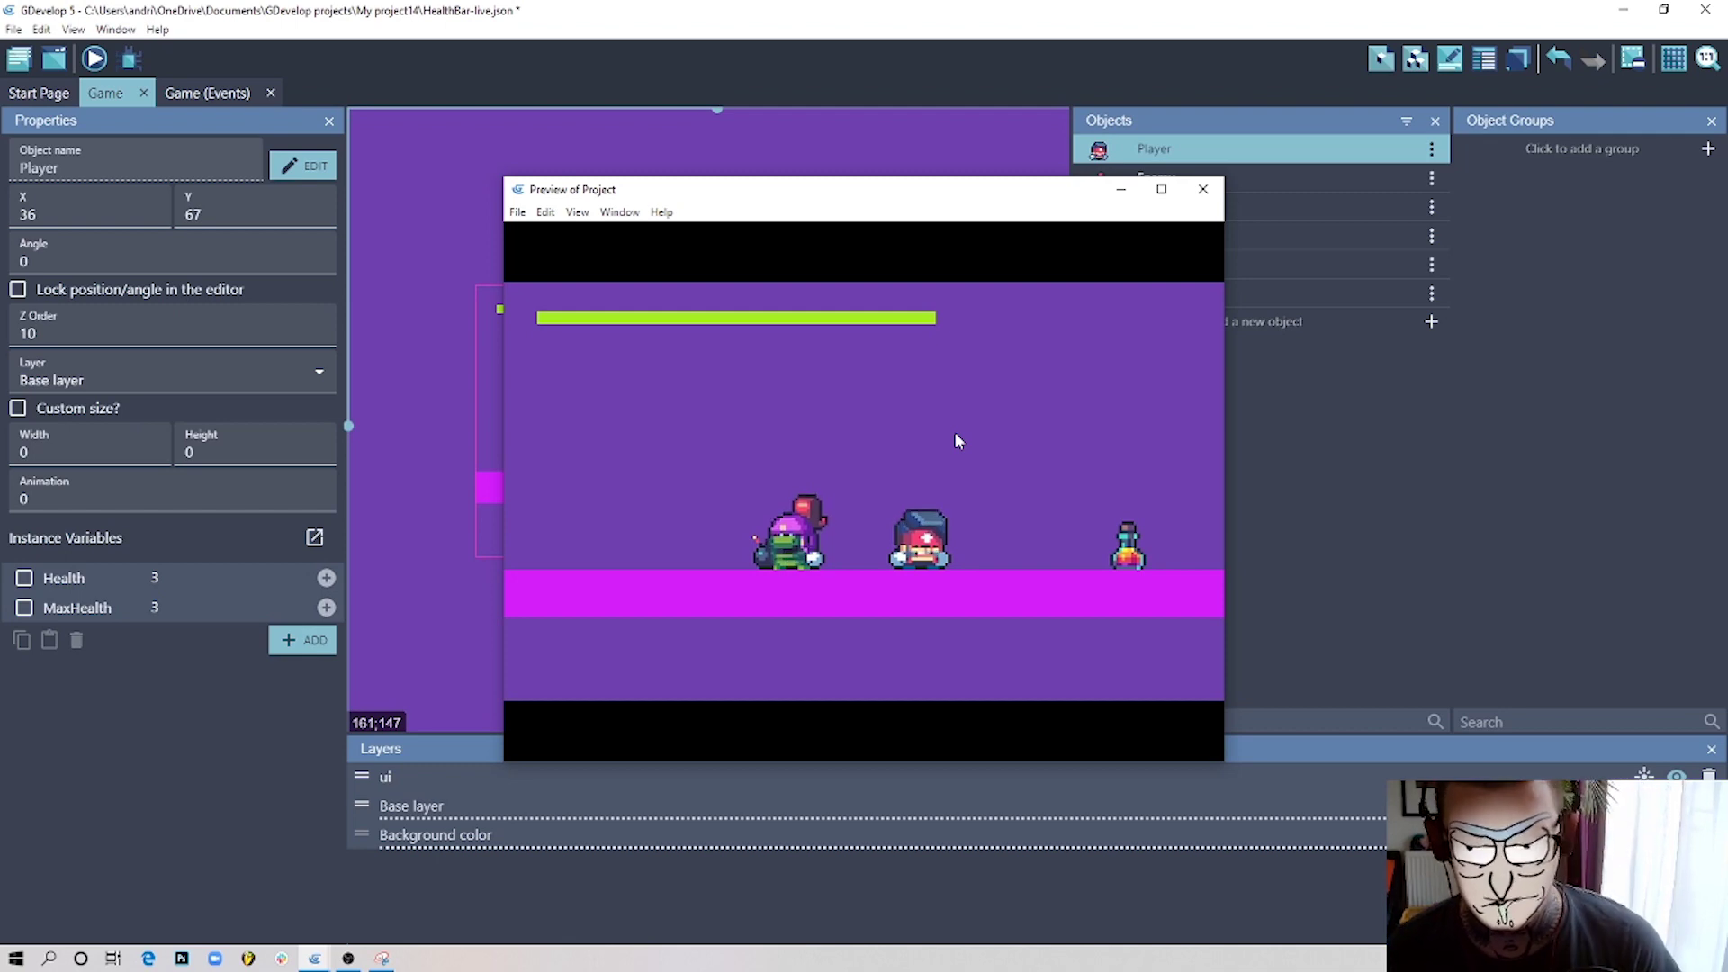
pyautogui.press('Right')
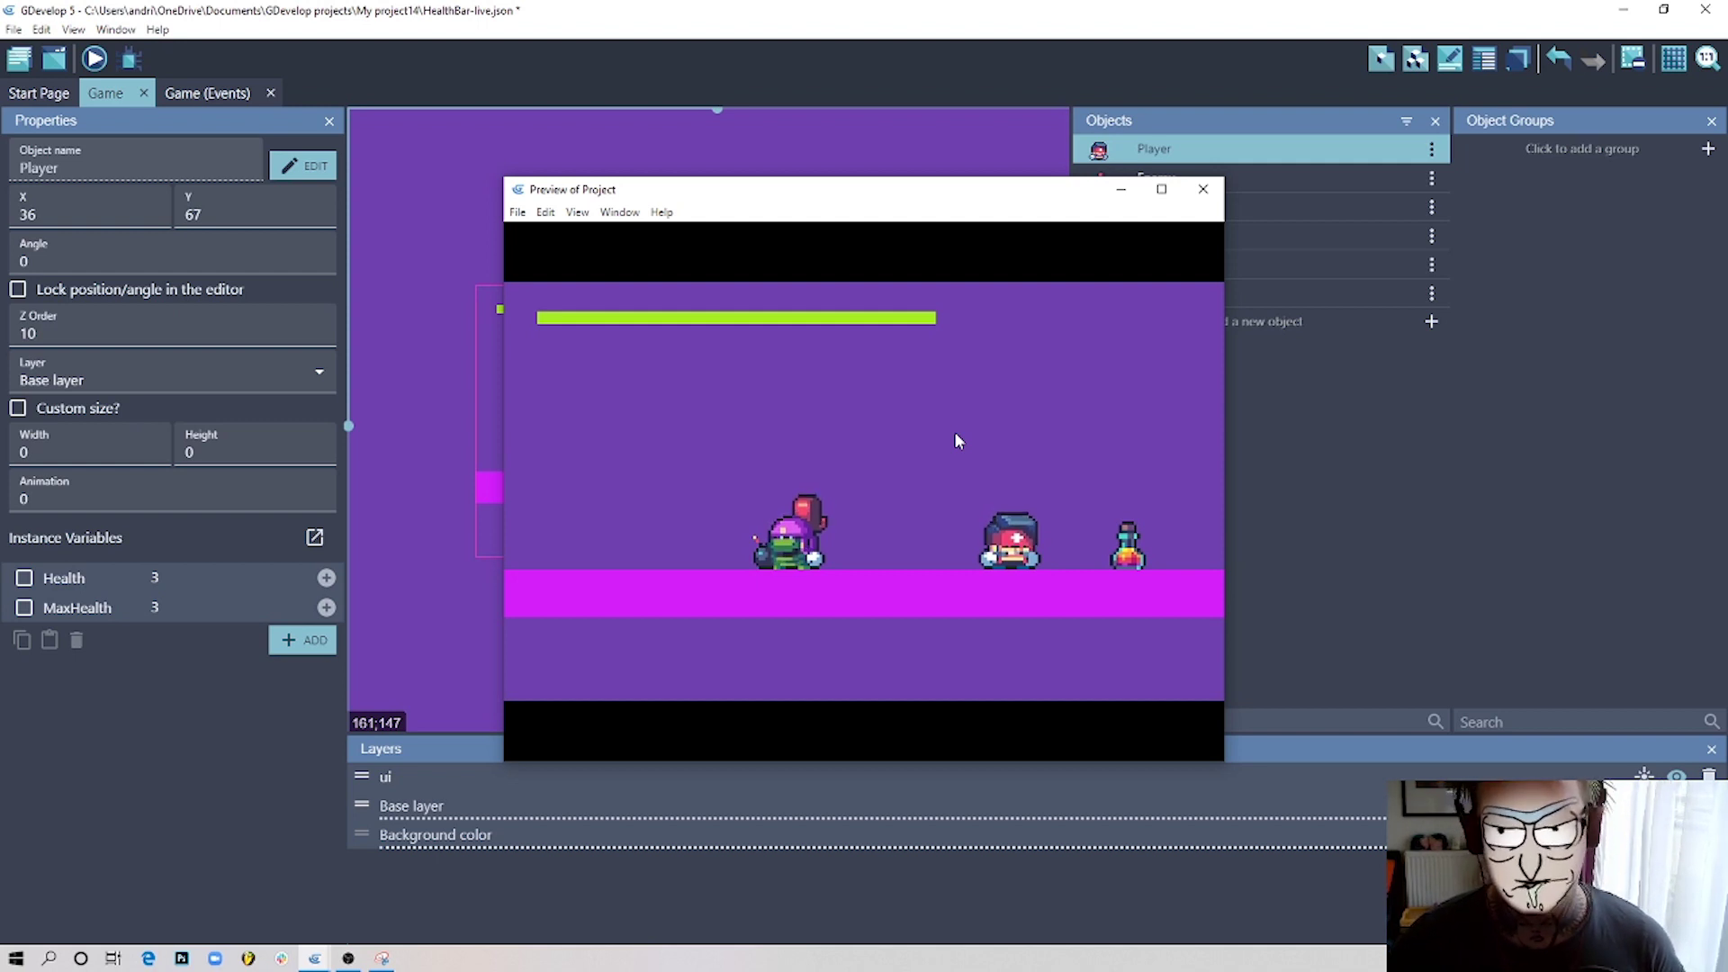
pyautogui.press('space')
pyautogui.press('Right')
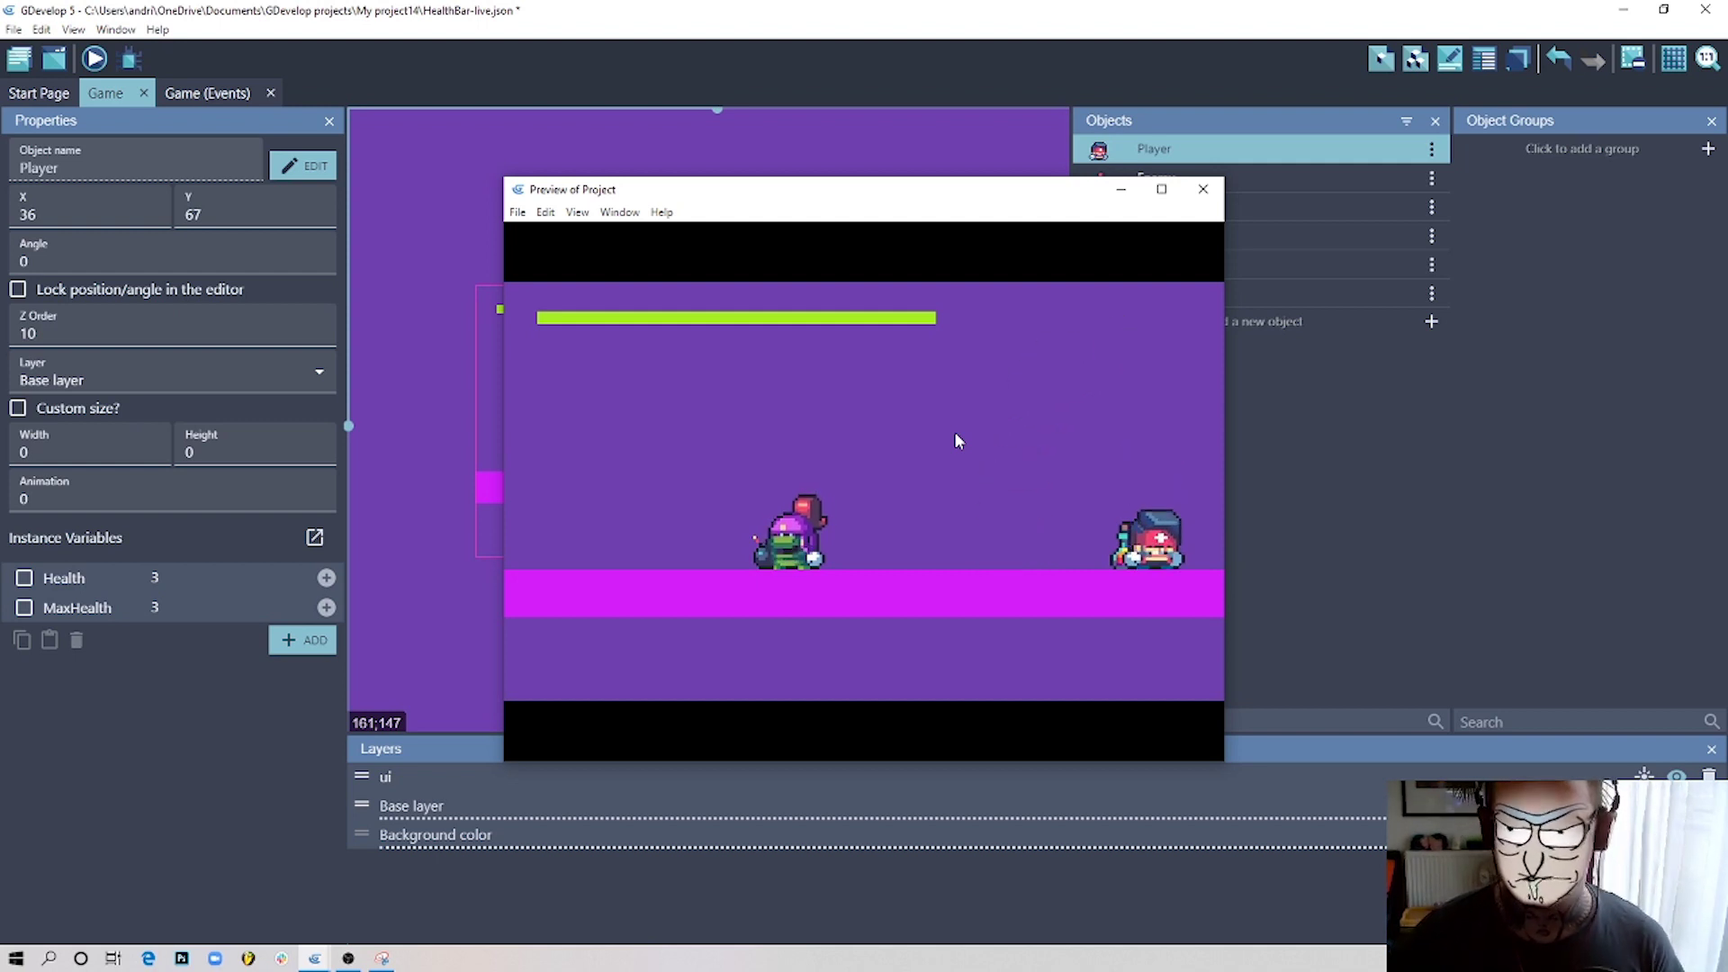